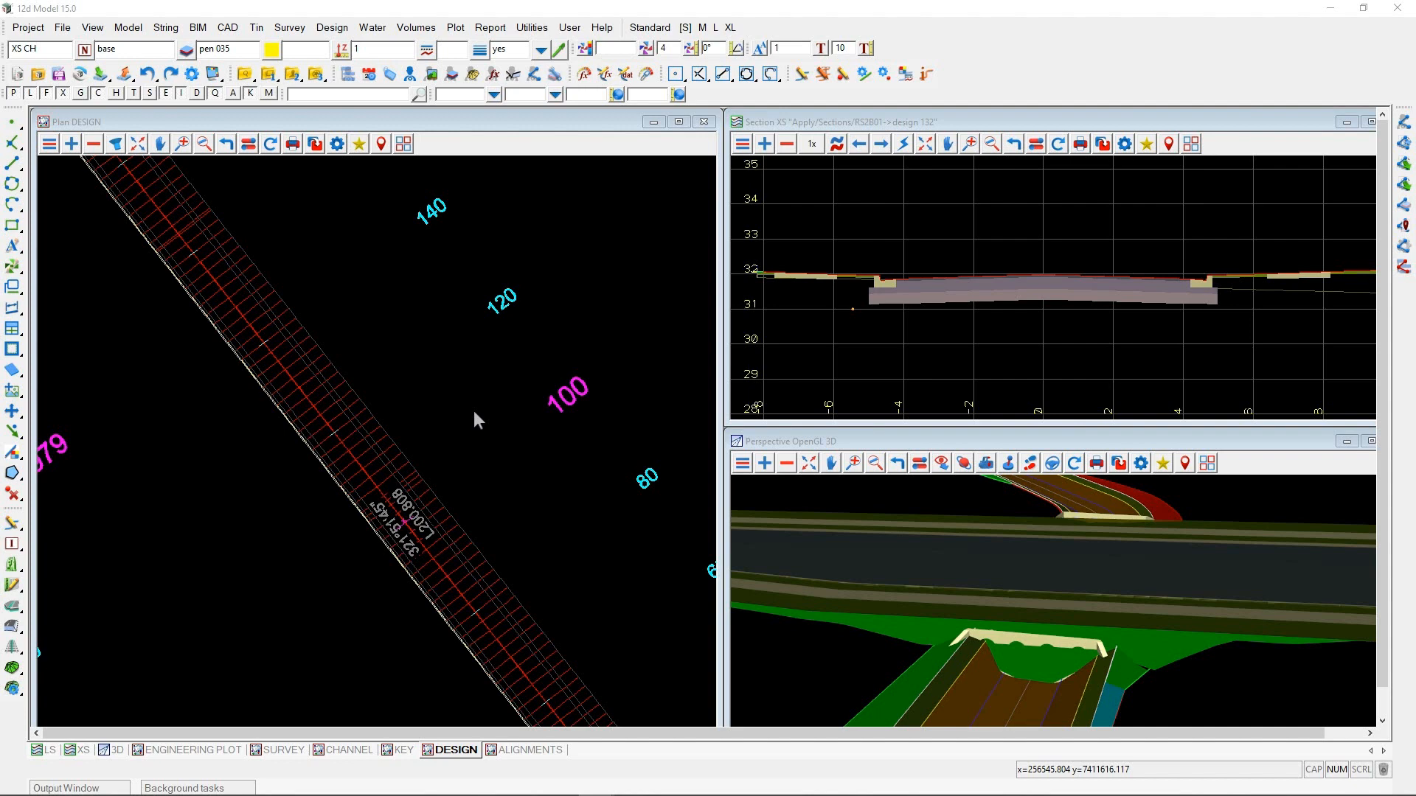
{"action": "left_click", "coordinate": [648, 28]}
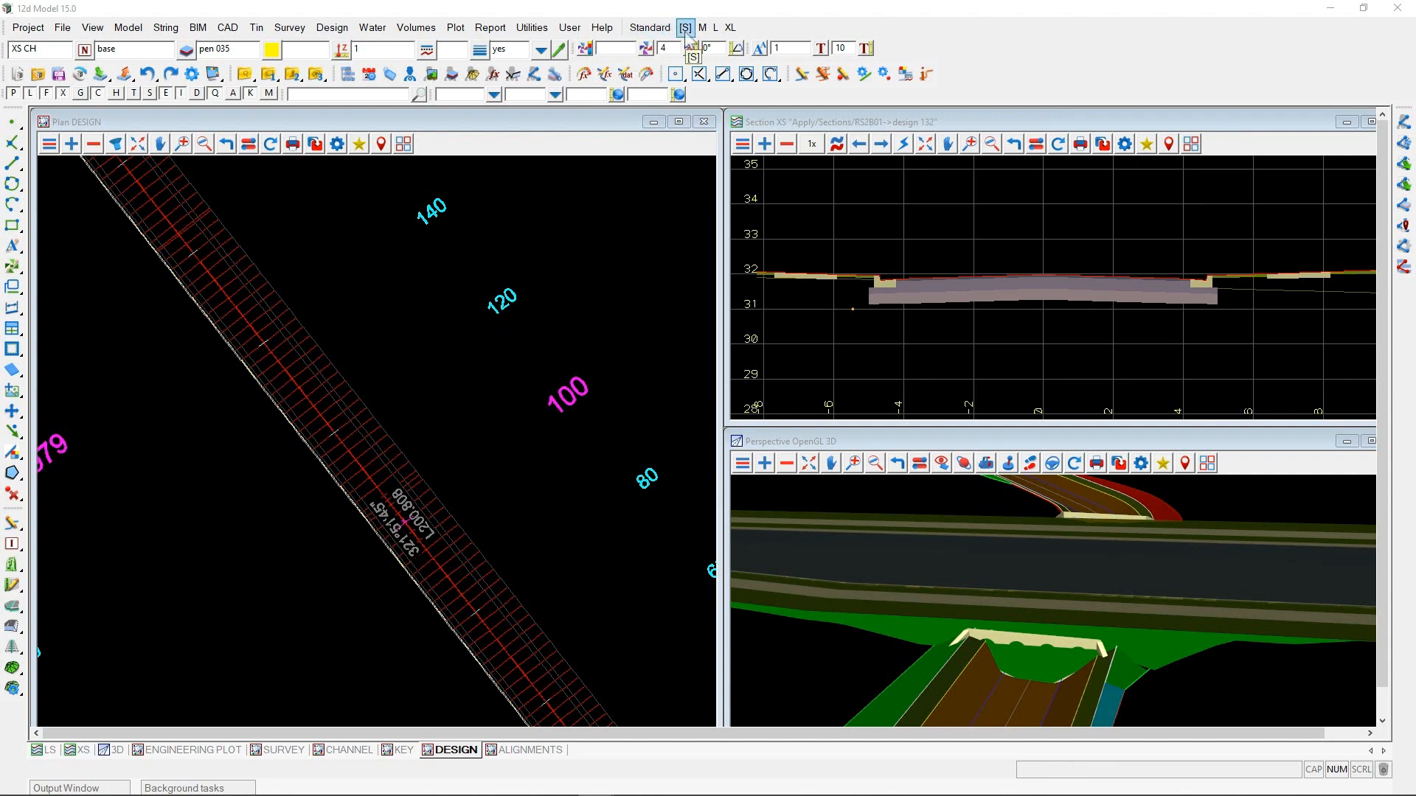
{"action": "left_click_drag", "start_coordinate": [505, 231], "coordinate": [629, 163]}
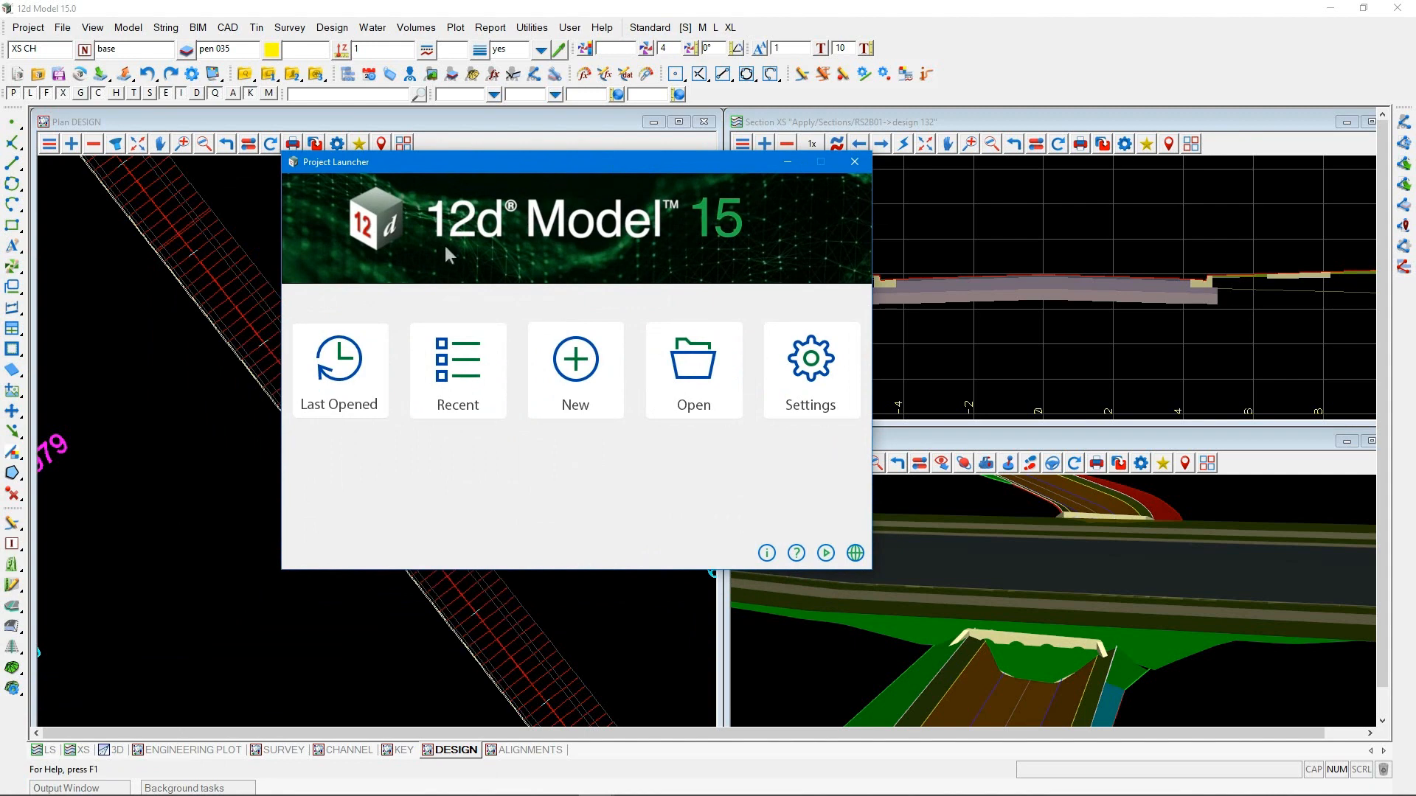
{"action": "left_click", "coordinate": [453, 369]}
{"action": "left_click", "coordinate": [338, 306]}
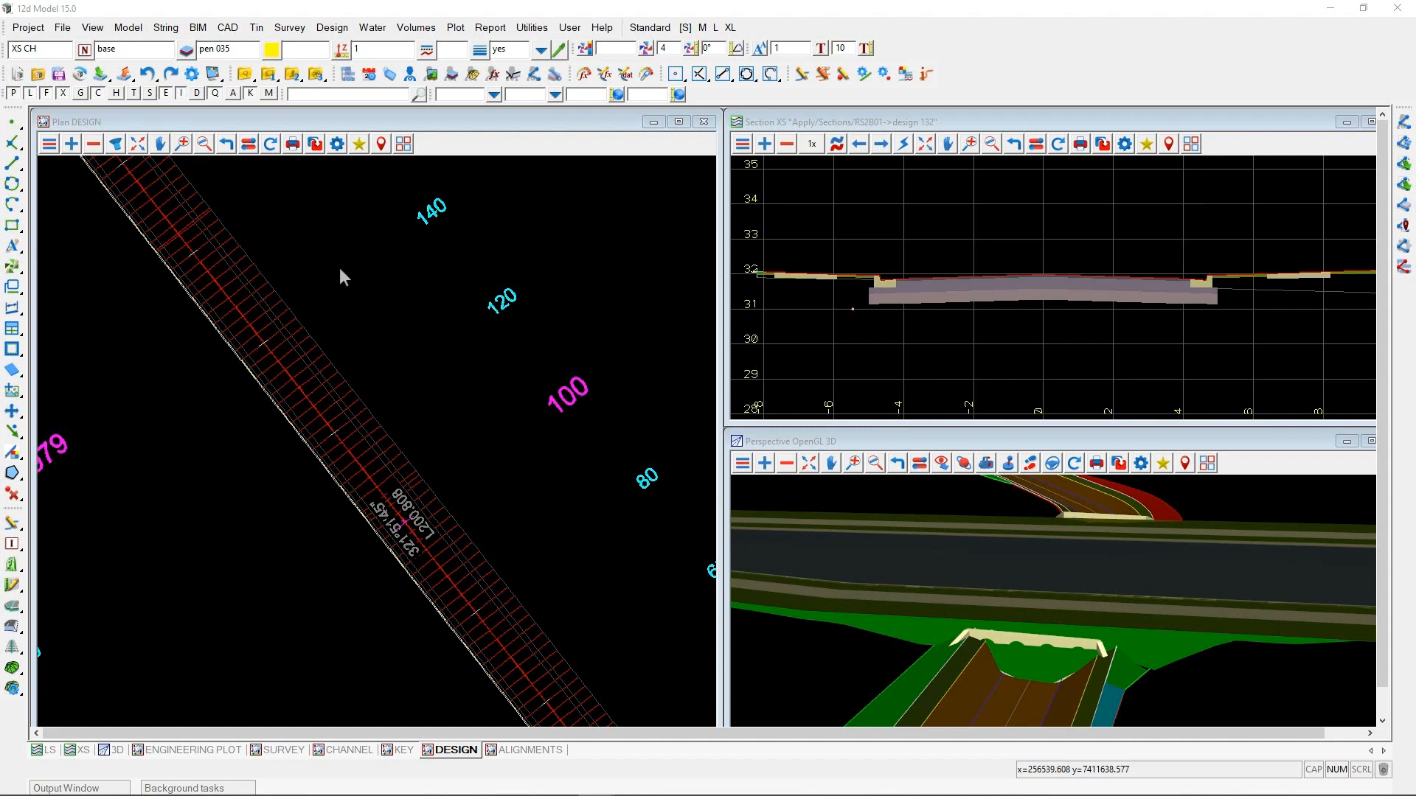
Open the 12da Library data input tool and move its dialog over the plan view
{"action": "left_click", "coordinate": [63, 27]}
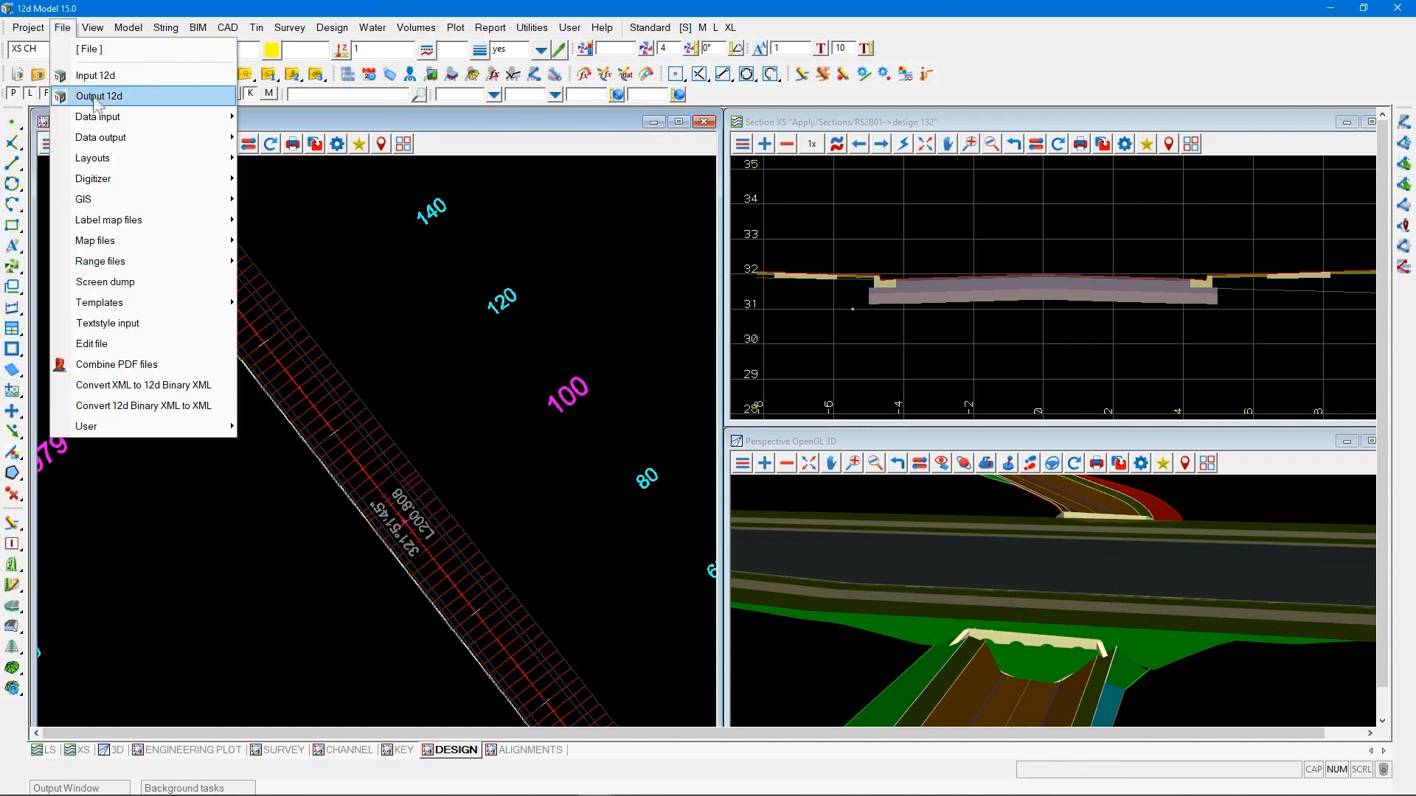
{"action": "mouse_move", "coordinate": [96, 118]}
{"action": "mouse_move", "coordinate": [260, 146]}
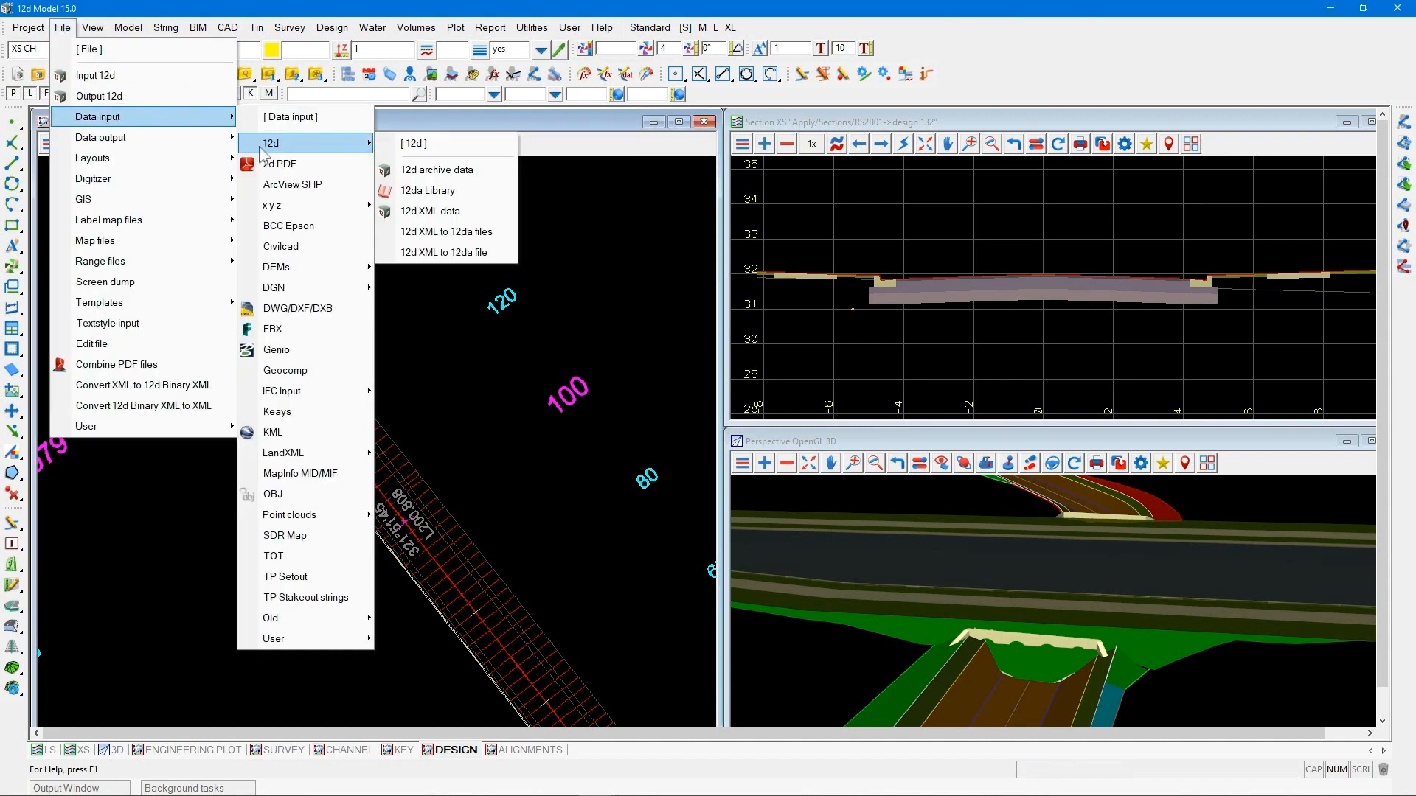
{"action": "left_click", "coordinate": [441, 191]}
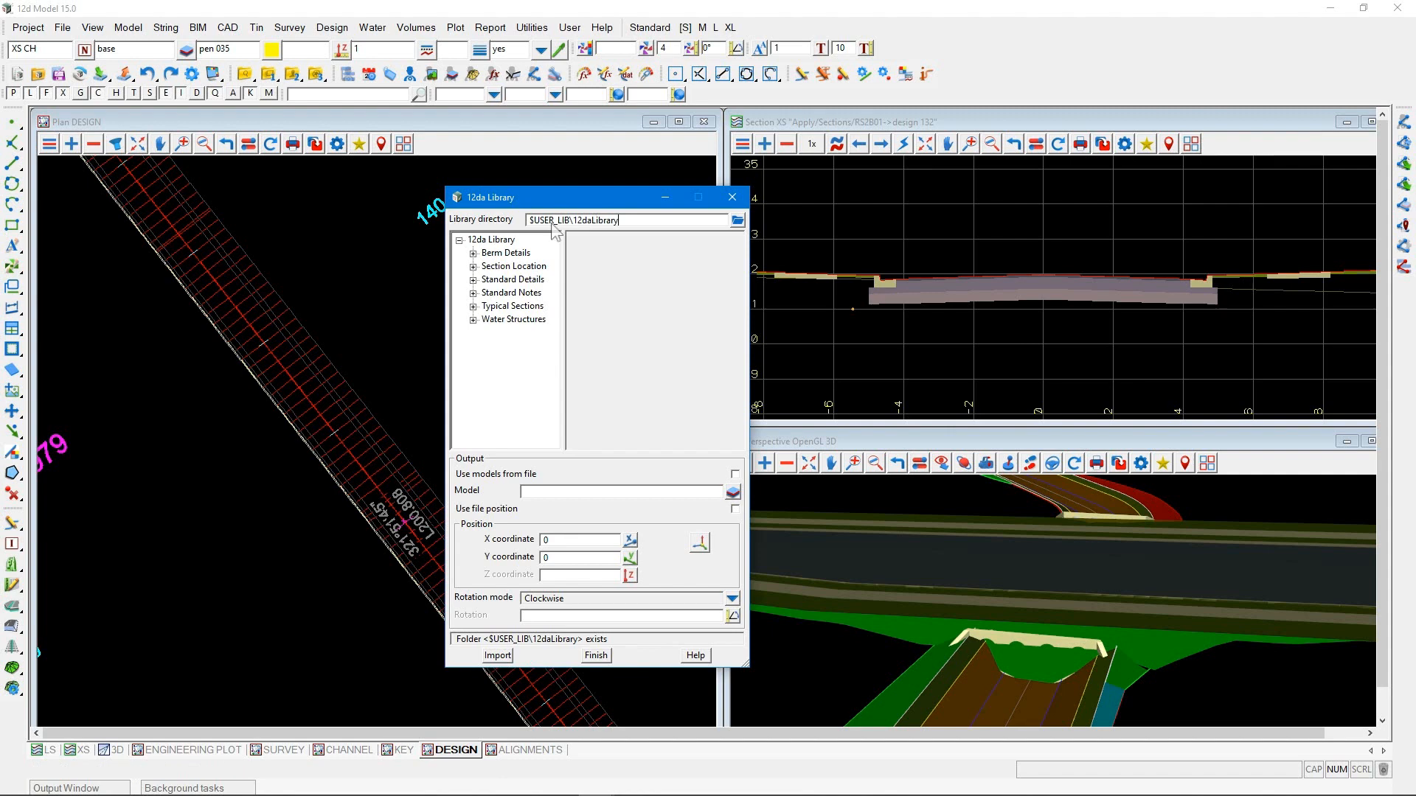
{"action": "left_click_drag", "start_coordinate": [539, 204], "coordinate": [360, 204]}
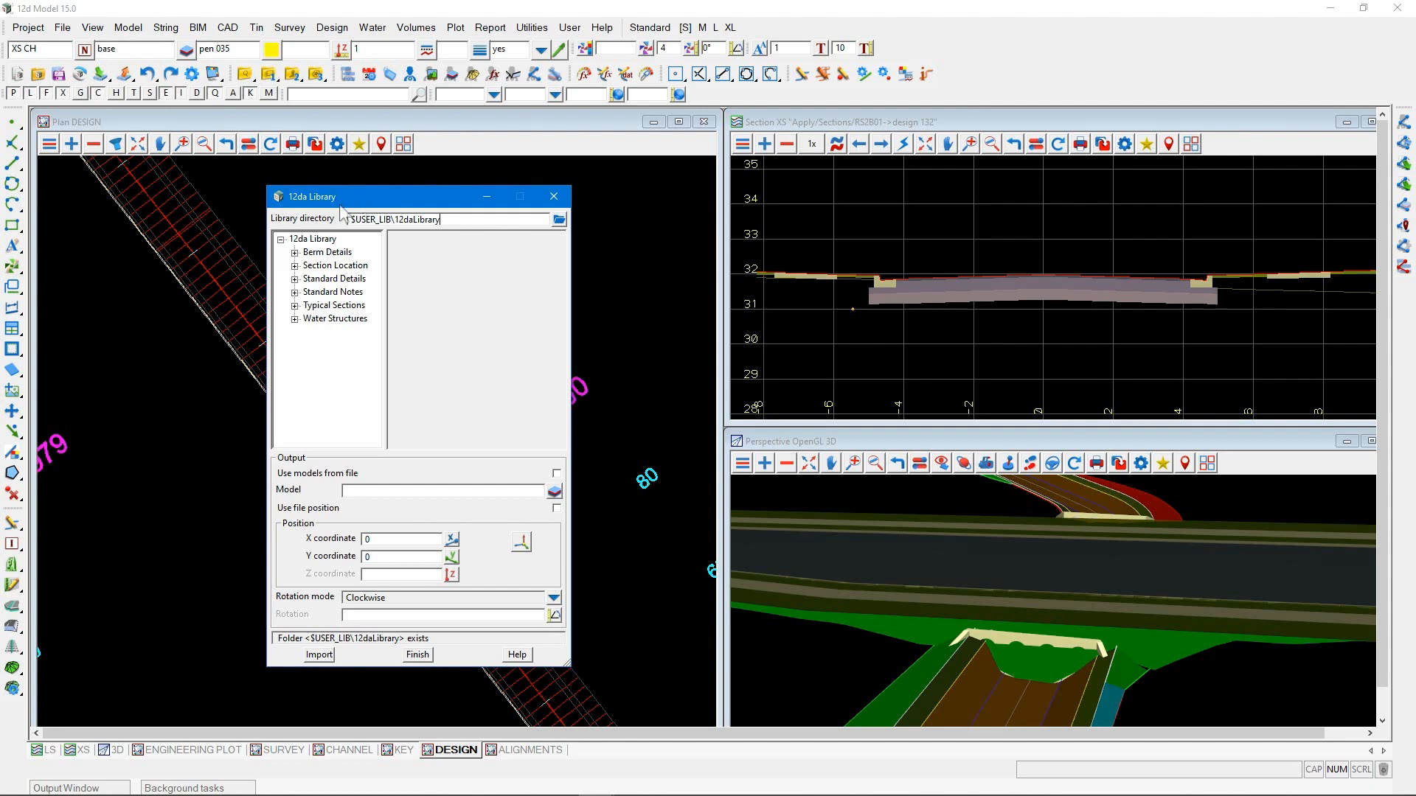
Browse to the 12dalibrary folder inside the 12d Model 15.00 library folder in File Explorer and copy its path
{"action": "left_click", "coordinate": [316, 73]}
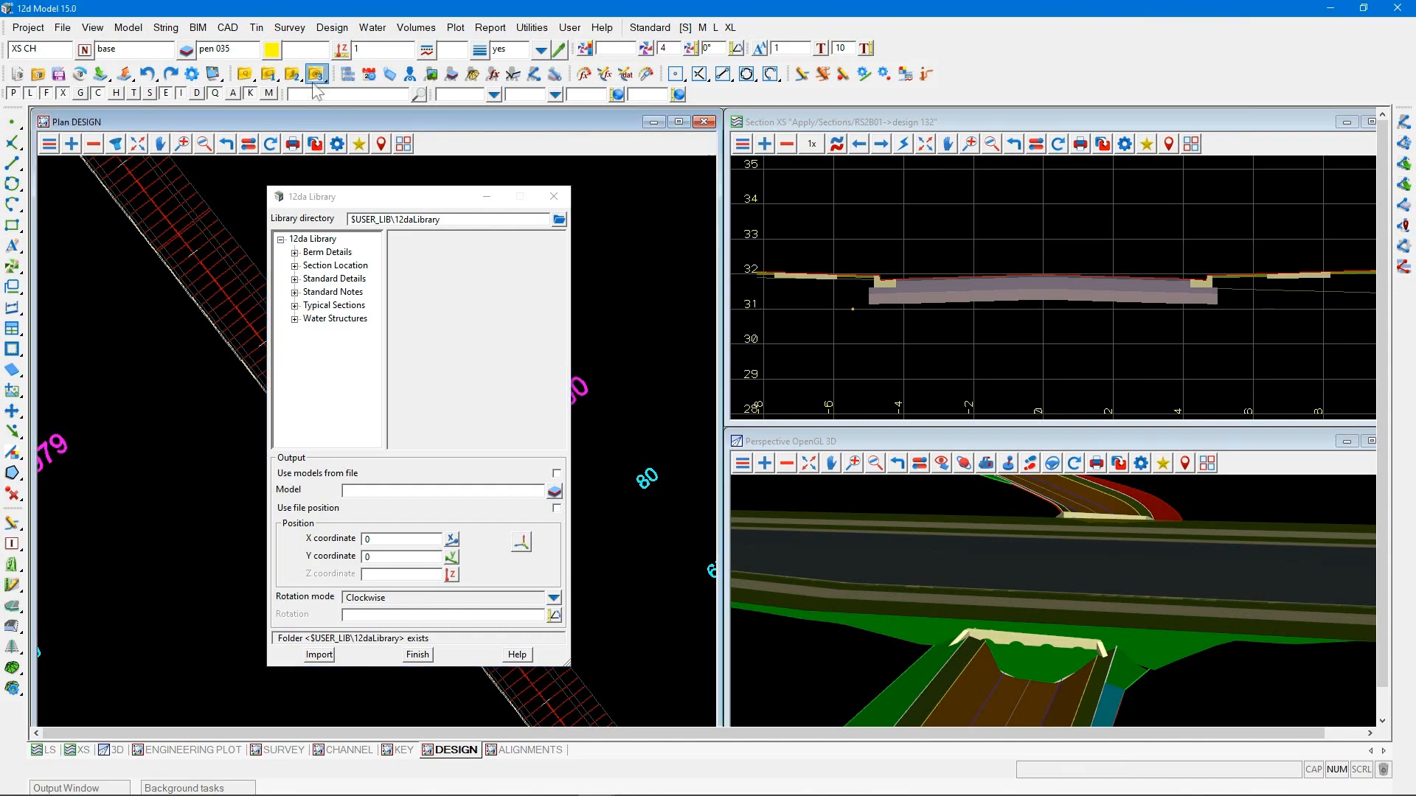
{"action": "left_click", "coordinate": [316, 144]}
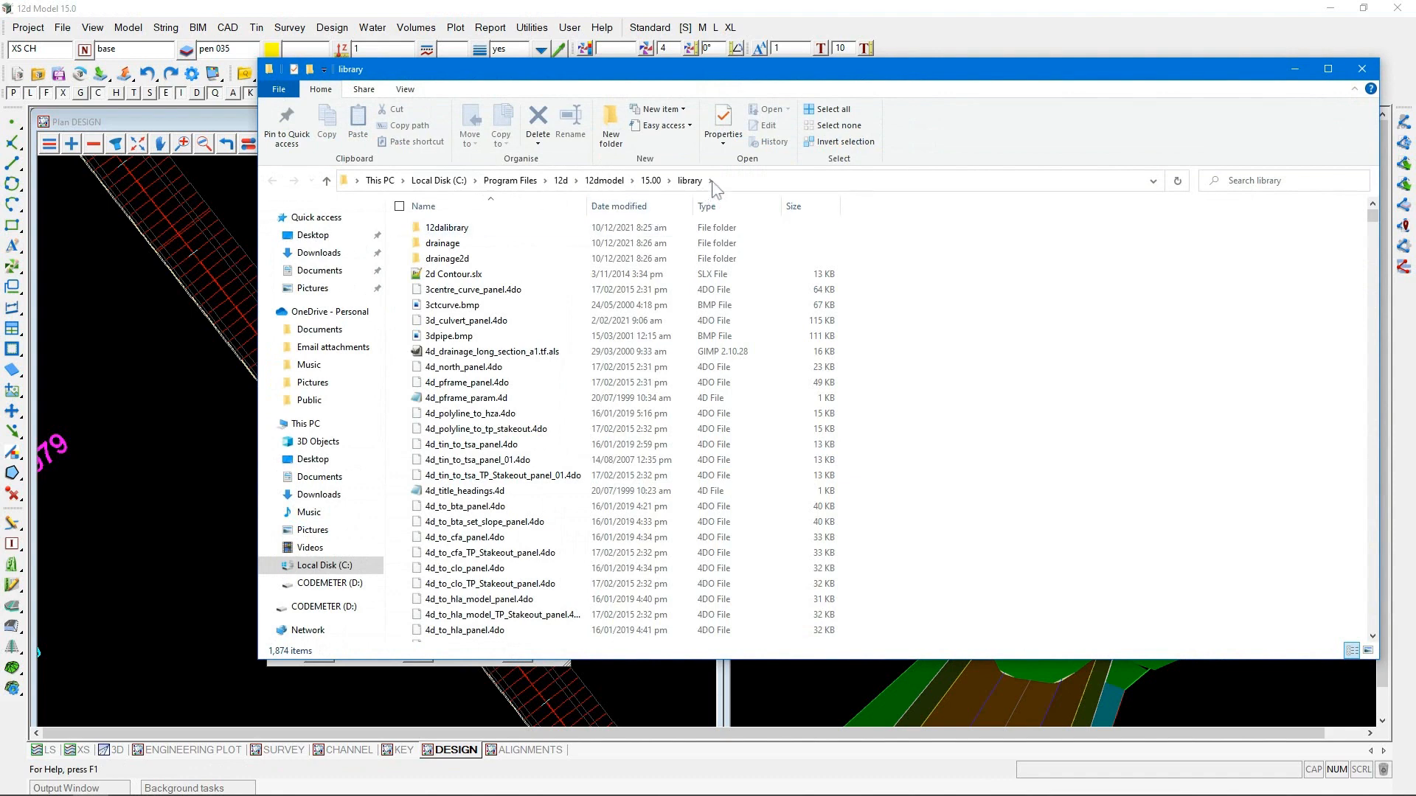
{"action": "double_click", "coordinate": [474, 230]}
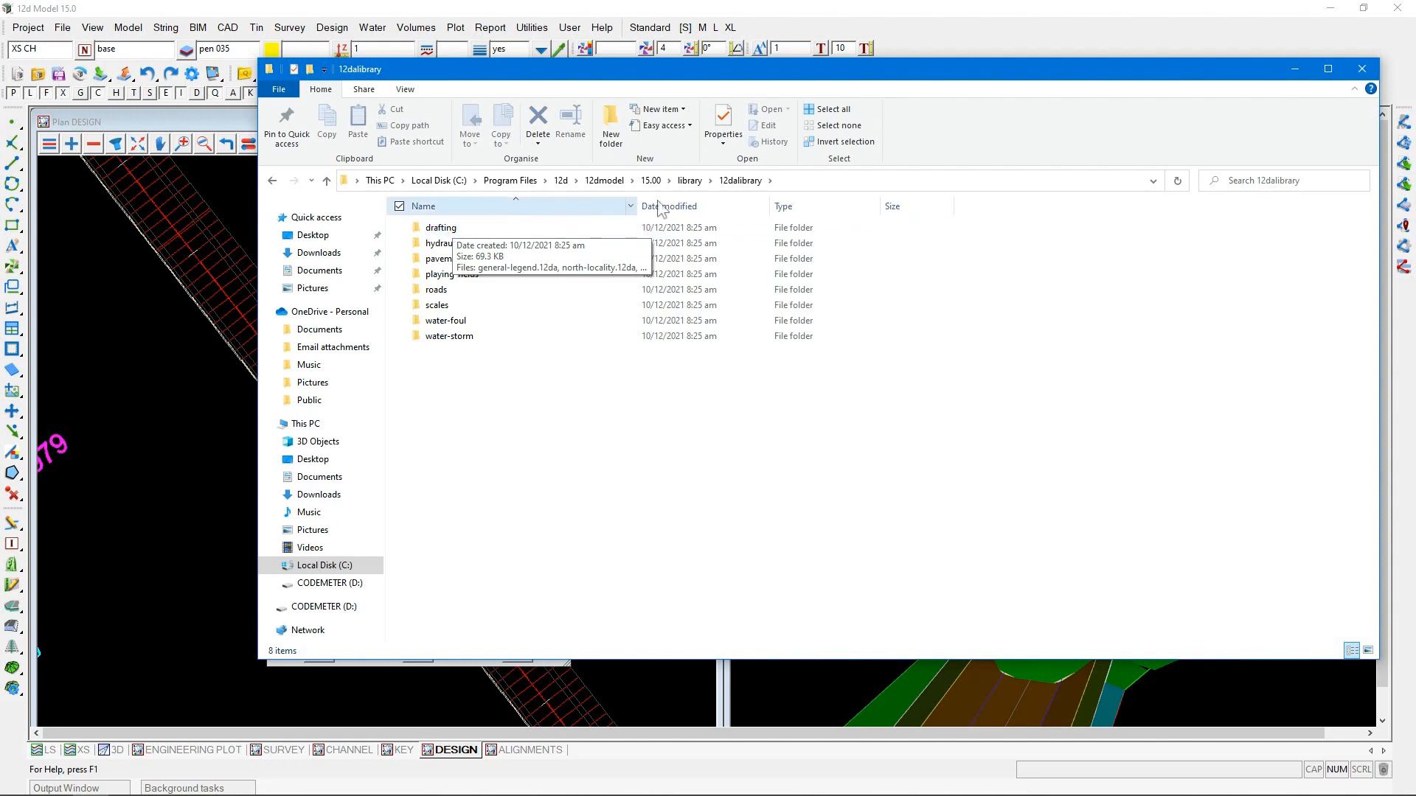
{"action": "left_click", "coordinate": [796, 180]}
{"action": "key", "text": "ctrl+c"}
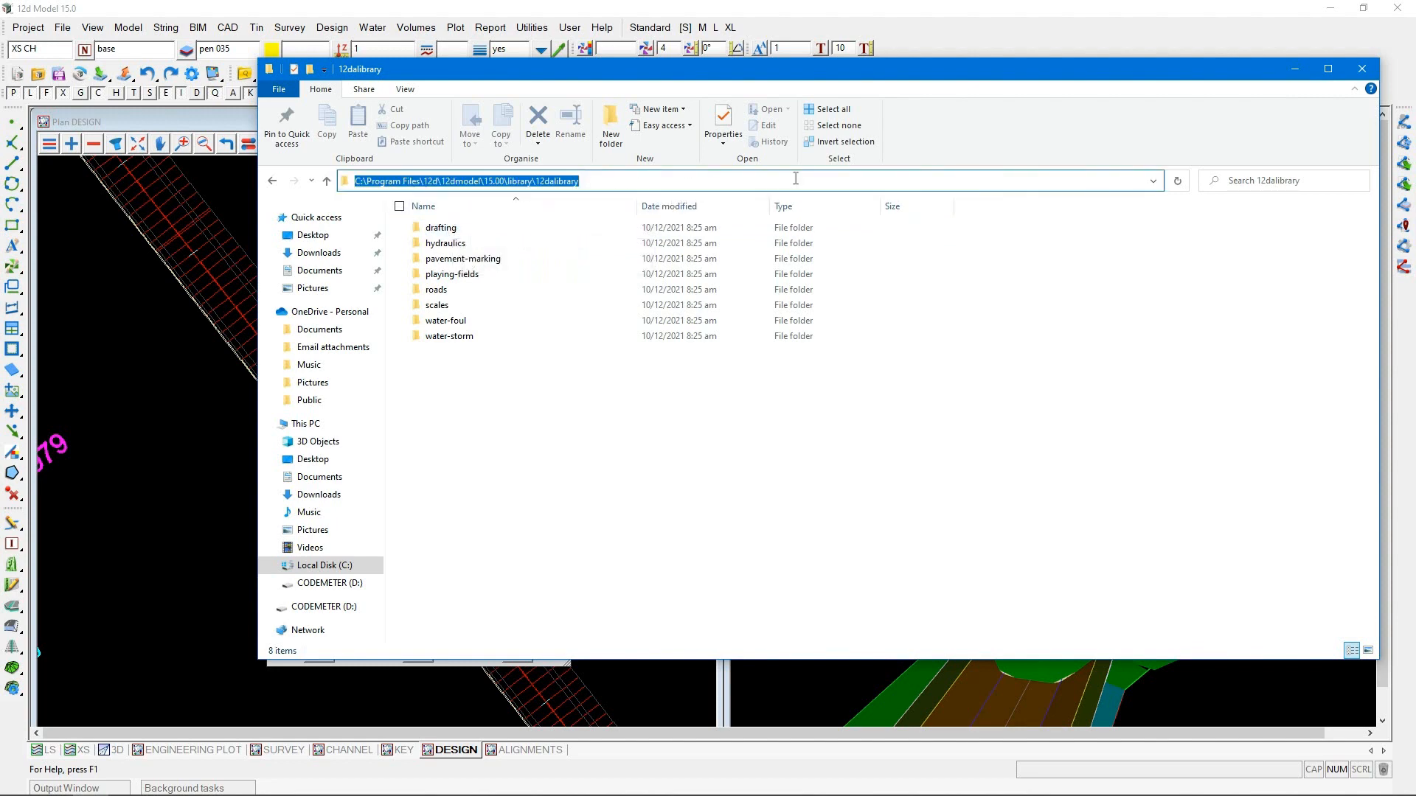
{"action": "left_click", "coordinate": [1362, 69]}
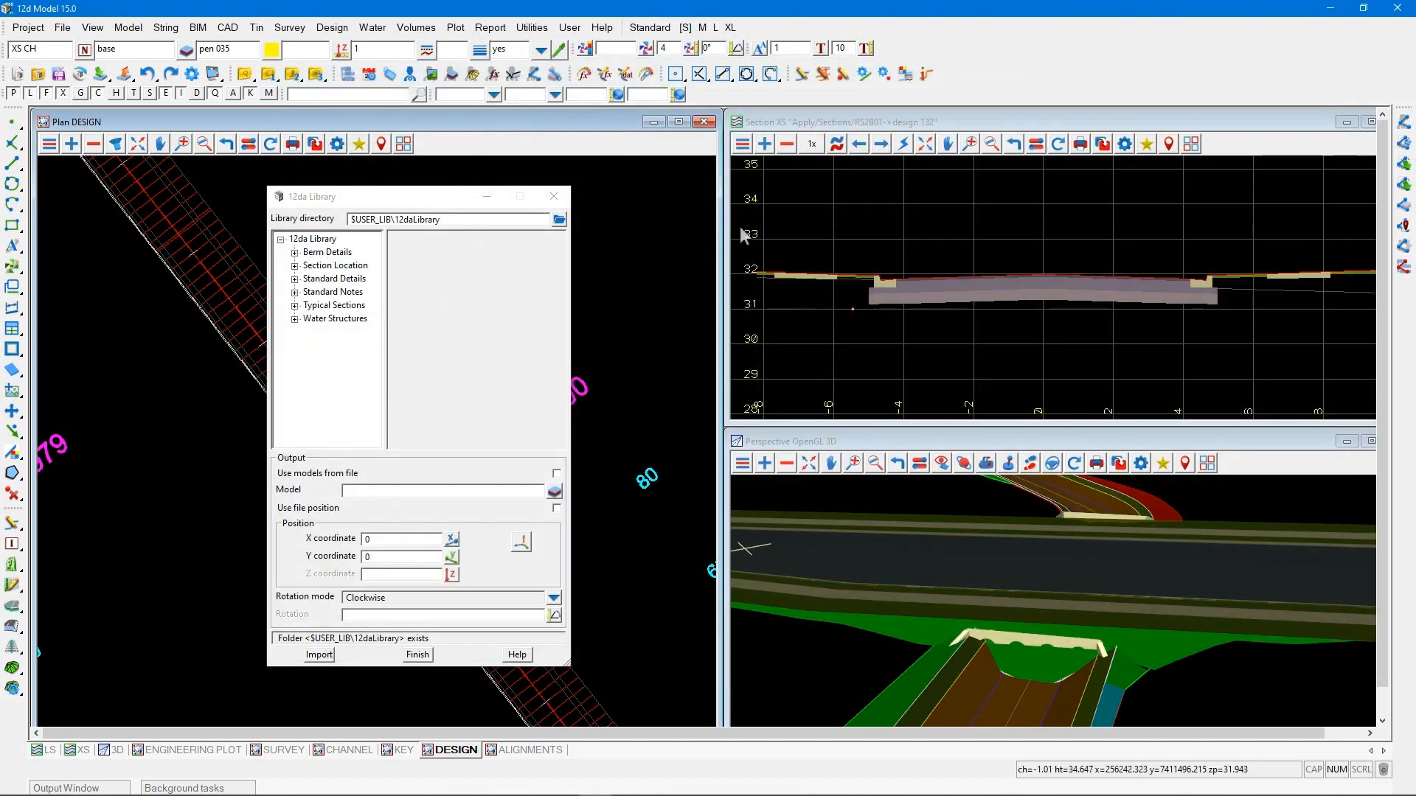
Set the 12da Library directory to C:\Program Files\12d\12dmodel\15.00\library\12dalibrary
{"action": "left_click_drag", "start_coordinate": [452, 221], "coordinate": [318, 216]}
{"action": "left_click", "coordinate": [371, 220]}
{"action": "key", "text": "ctrl+v"}
{"action": "left_click", "coordinate": [327, 341]}
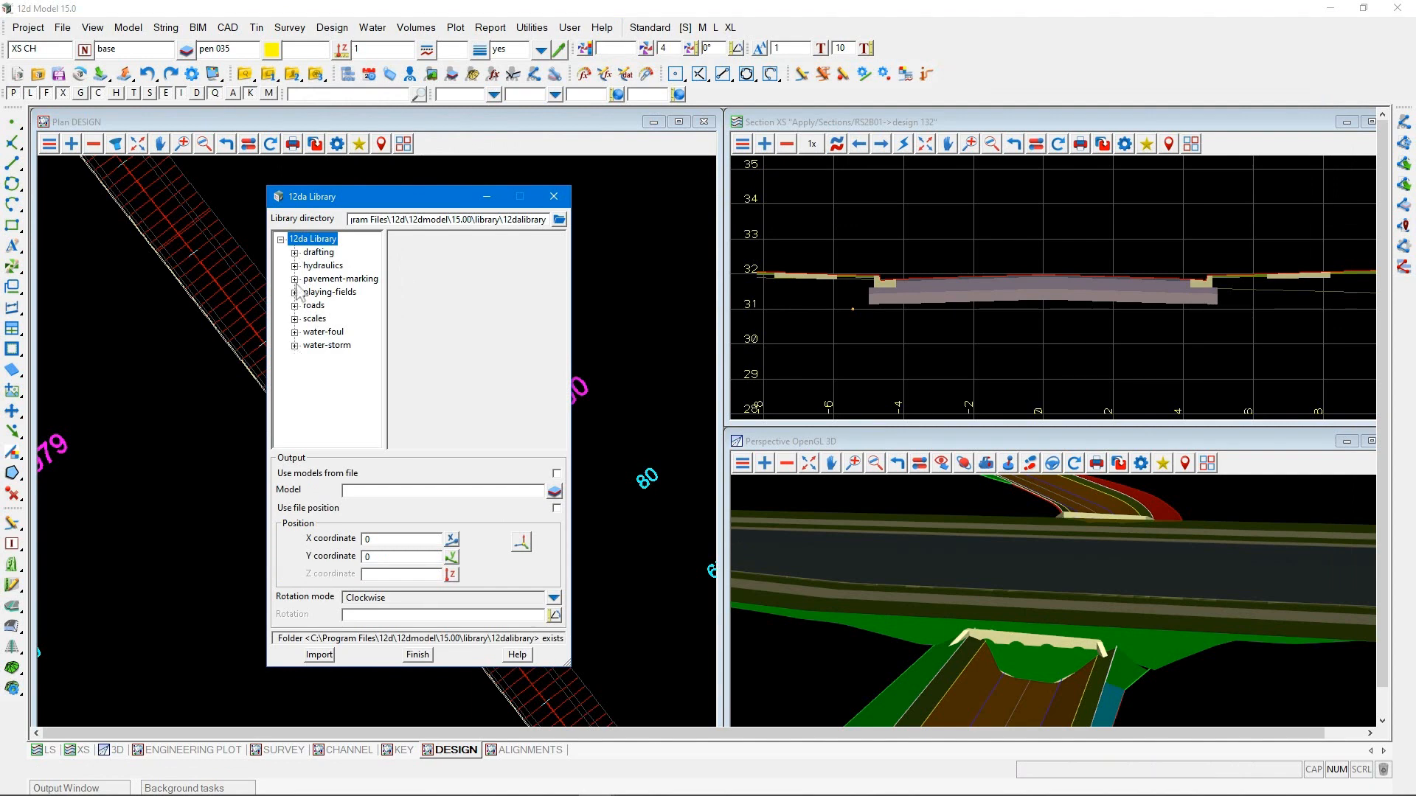
Preview the general-legend item of the drafting folder in a wider library dialog and expand the water-storm folder
{"action": "left_click", "coordinate": [294, 253]}
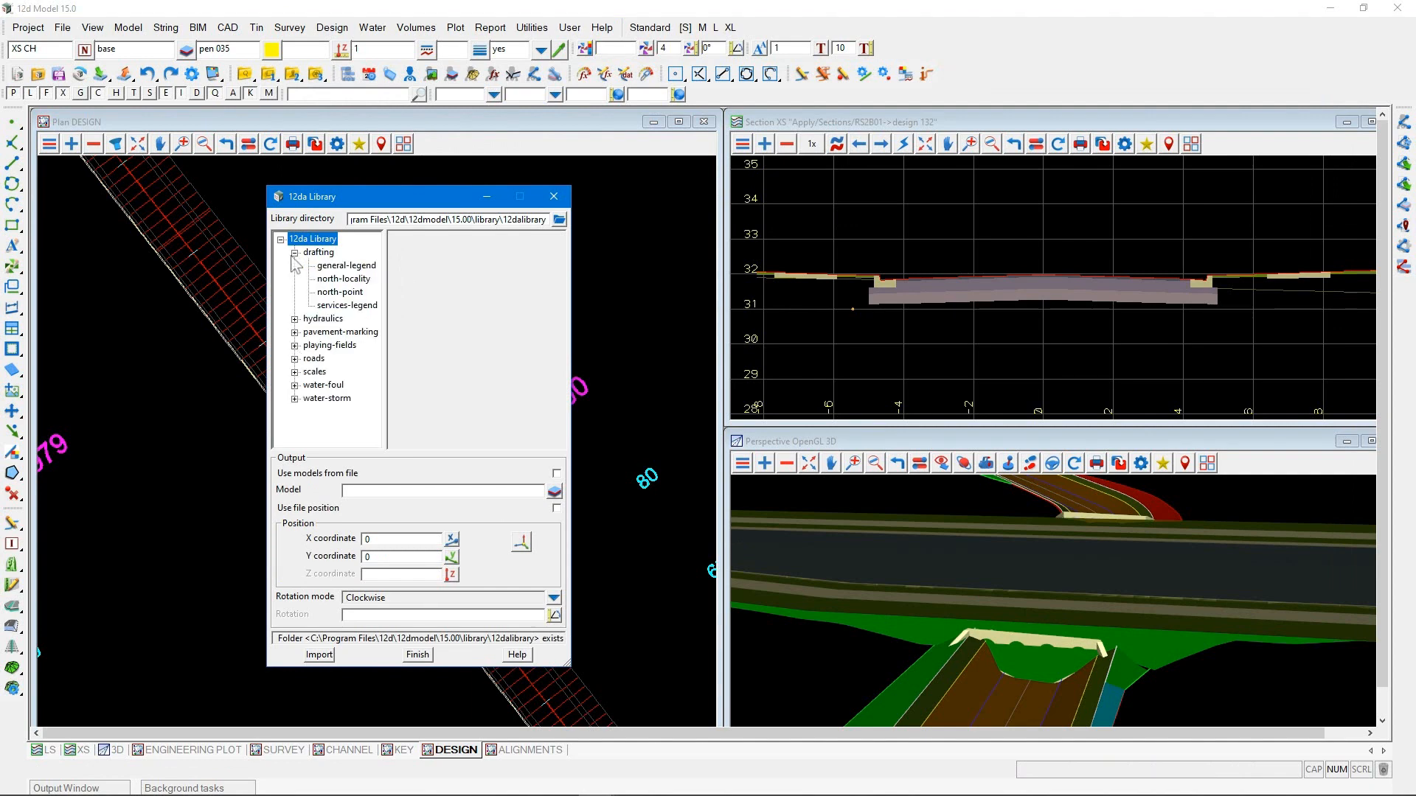
{"action": "left_click", "coordinate": [337, 266]}
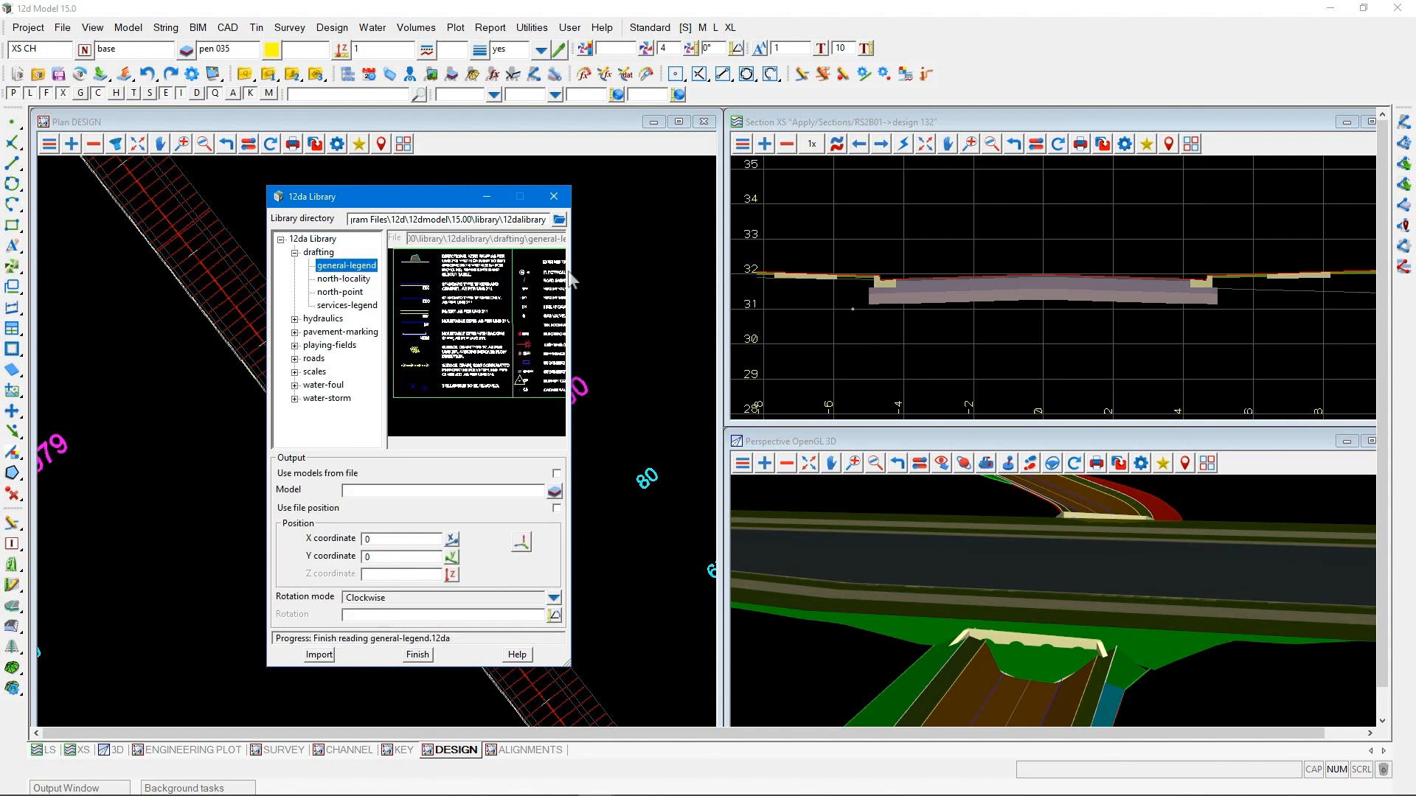
{"action": "left_click_drag", "start_coordinate": [571, 278], "coordinate": [669, 275]}
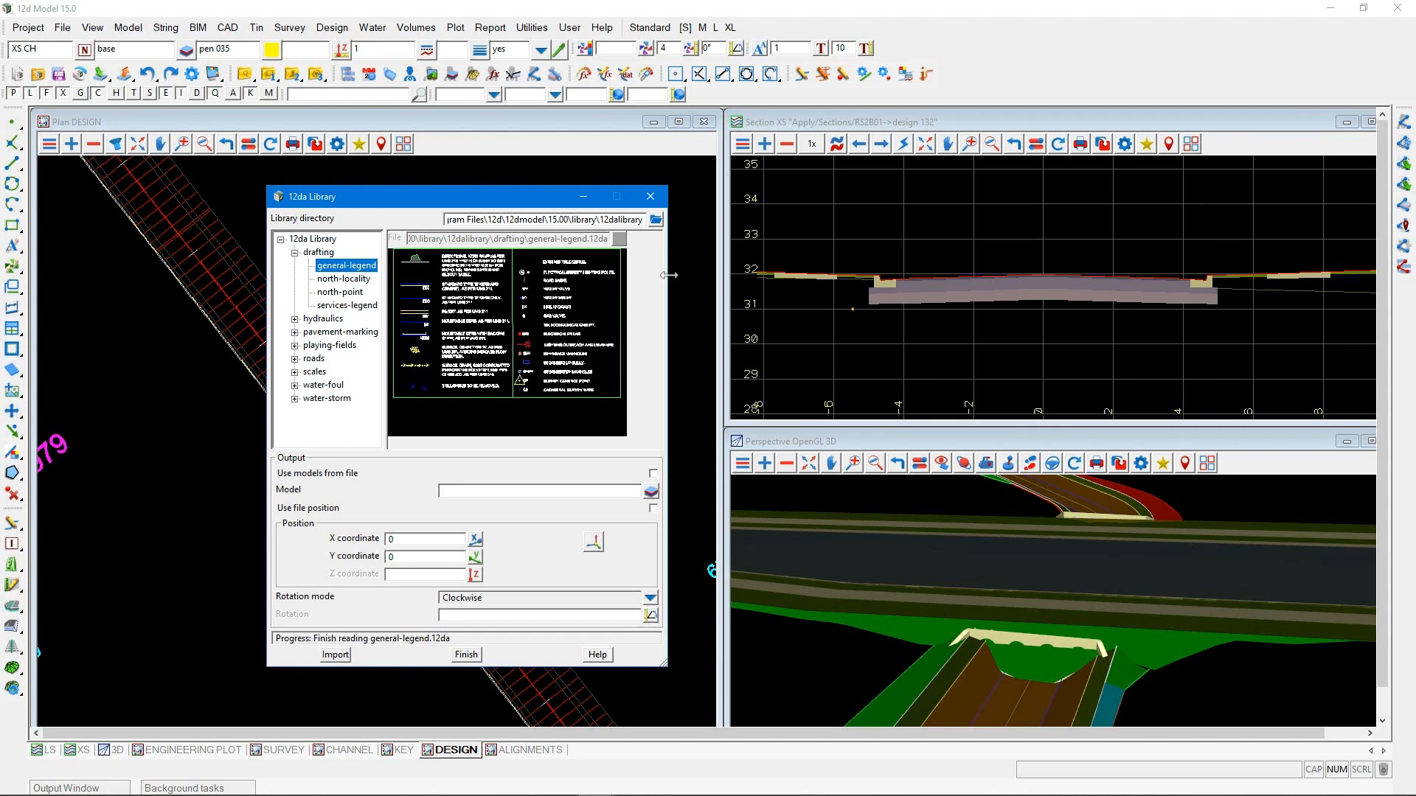
{"action": "left_click_drag", "start_coordinate": [460, 207], "coordinate": [936, 195]}
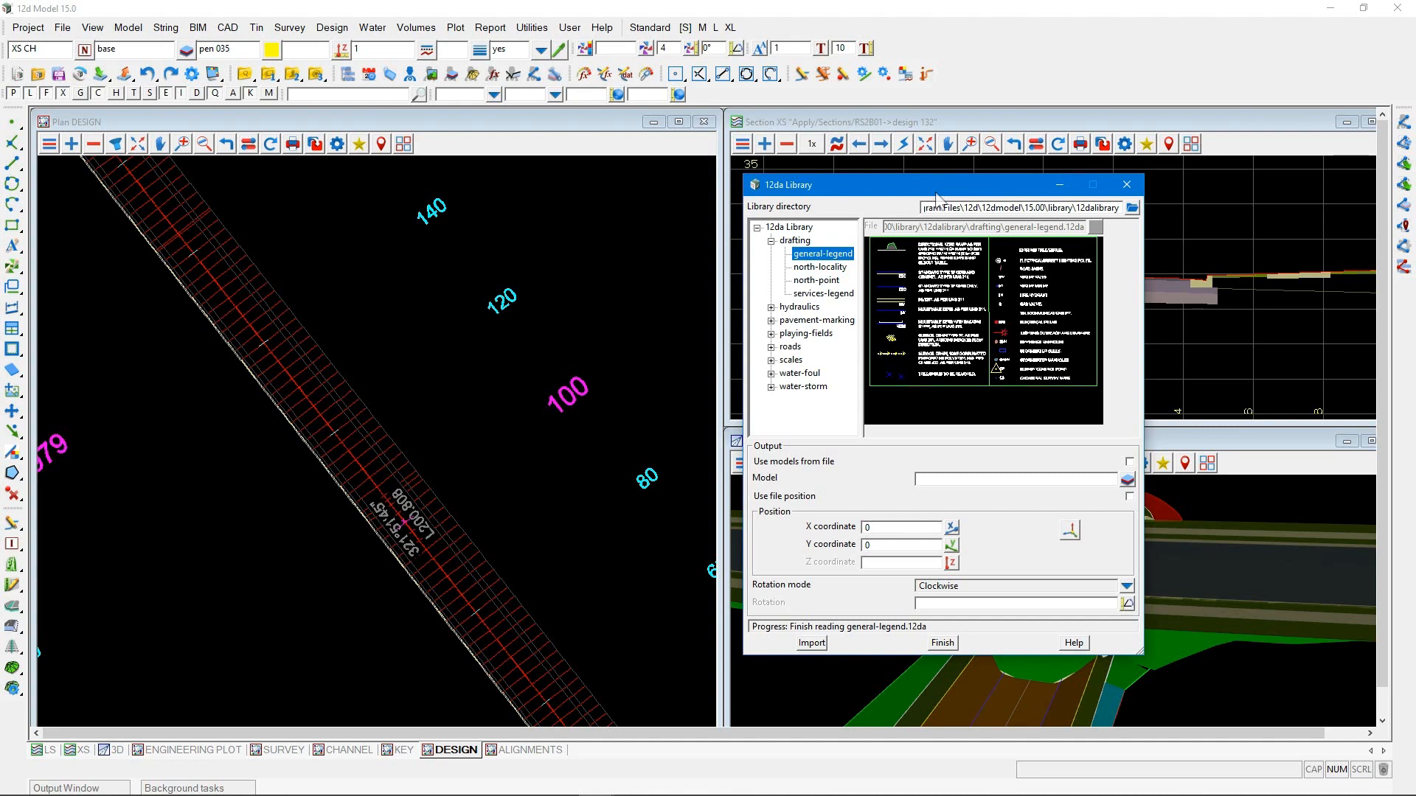
{"action": "left_click", "coordinate": [770, 386]}
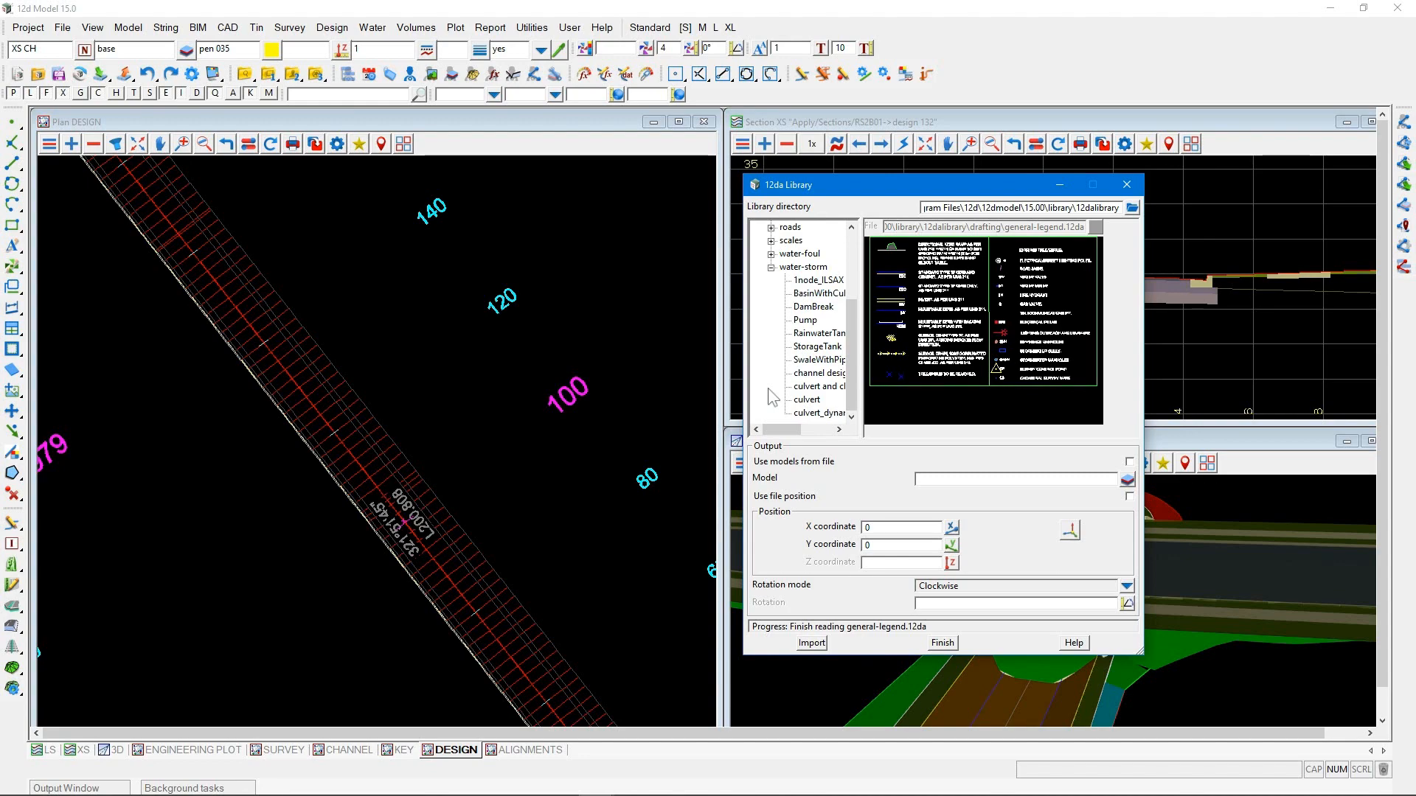
Set the plot scale of the DESIGN plan view to 500
{"action": "scroll", "coordinate": [296, 350], "scroll_direction": "down", "scroll_amount": 6}
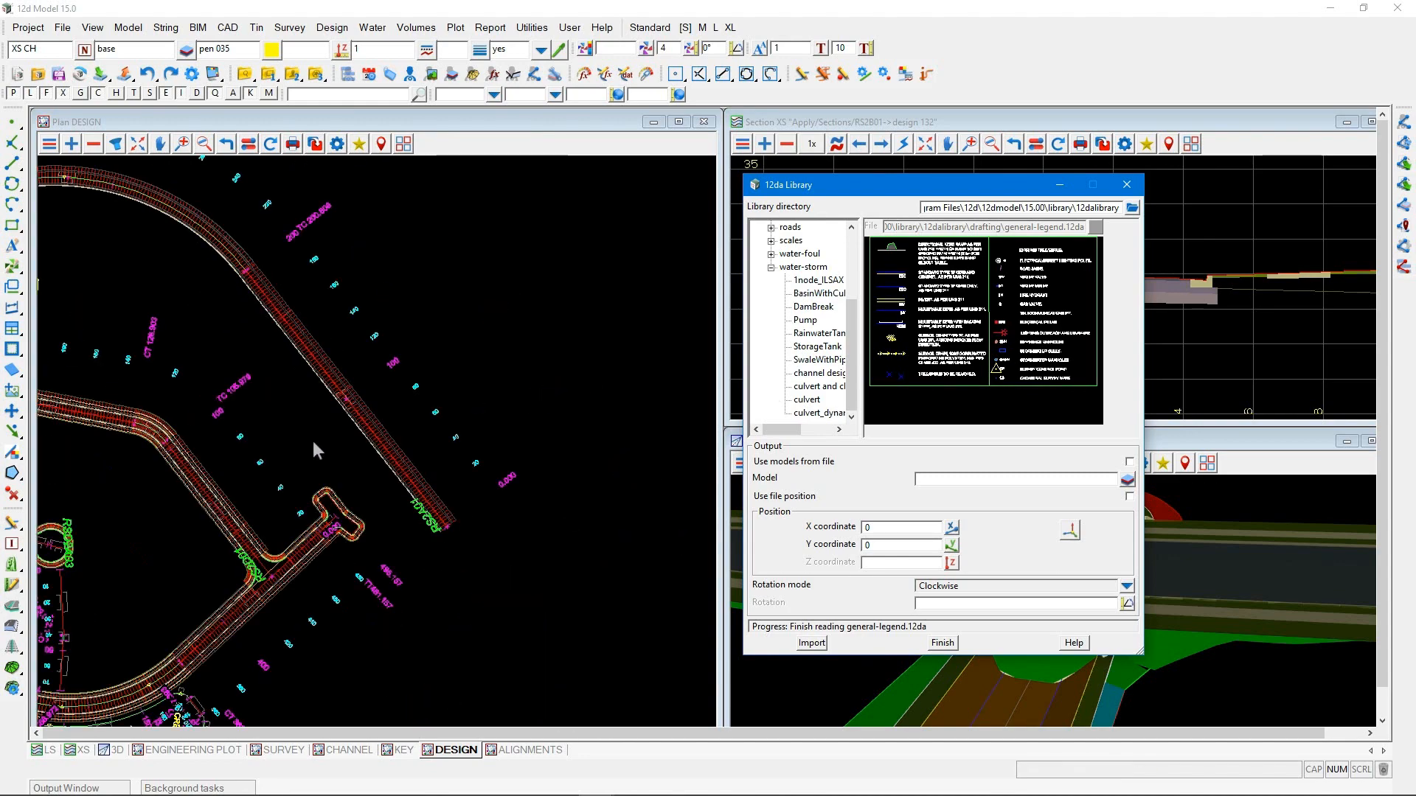
{"action": "scroll", "coordinate": [405, 530], "scroll_direction": "down", "scroll_amount": 2}
{"action": "scroll", "coordinate": [230, 635], "scroll_direction": "up", "scroll_amount": 2}
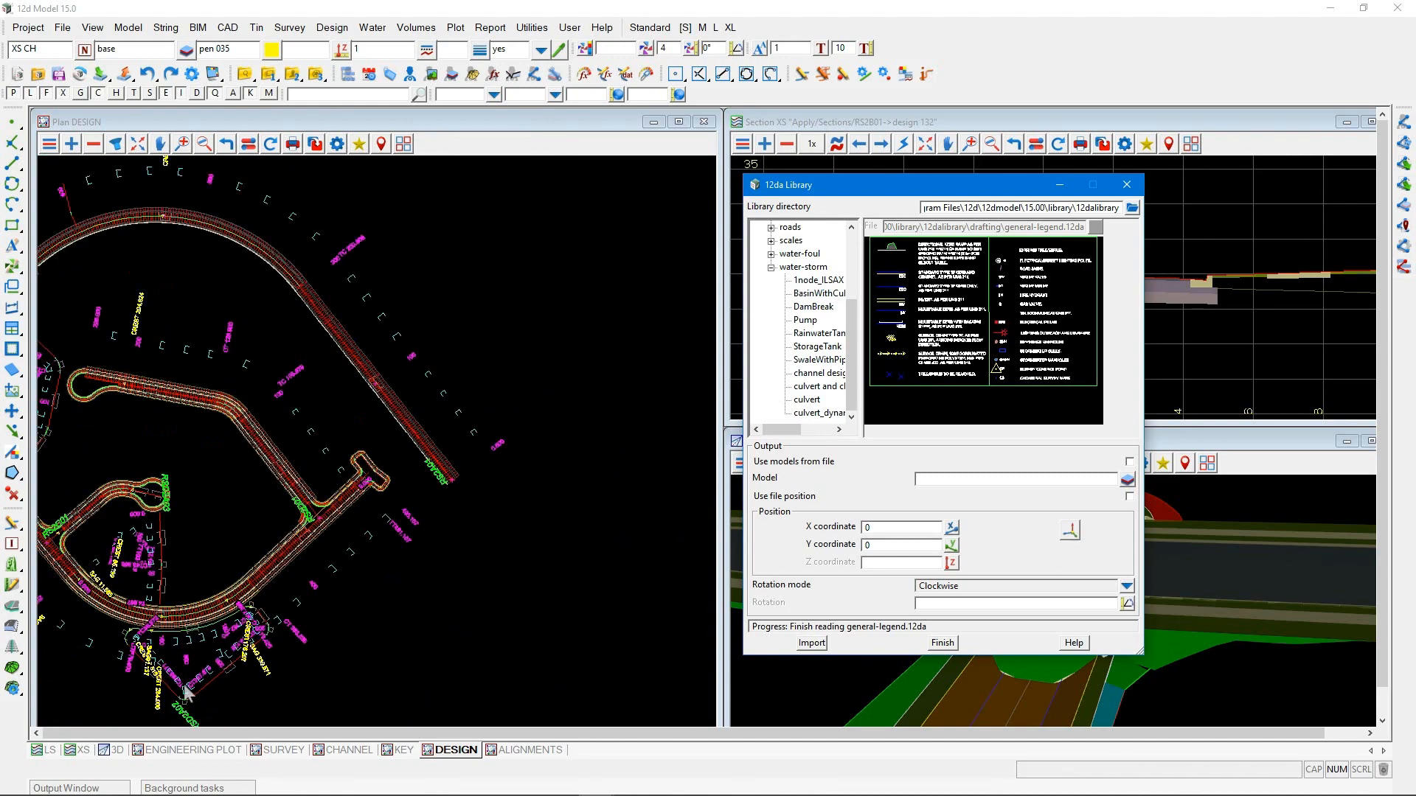
{"action": "scroll", "coordinate": [146, 708], "scroll_direction": "up", "scroll_amount": 4}
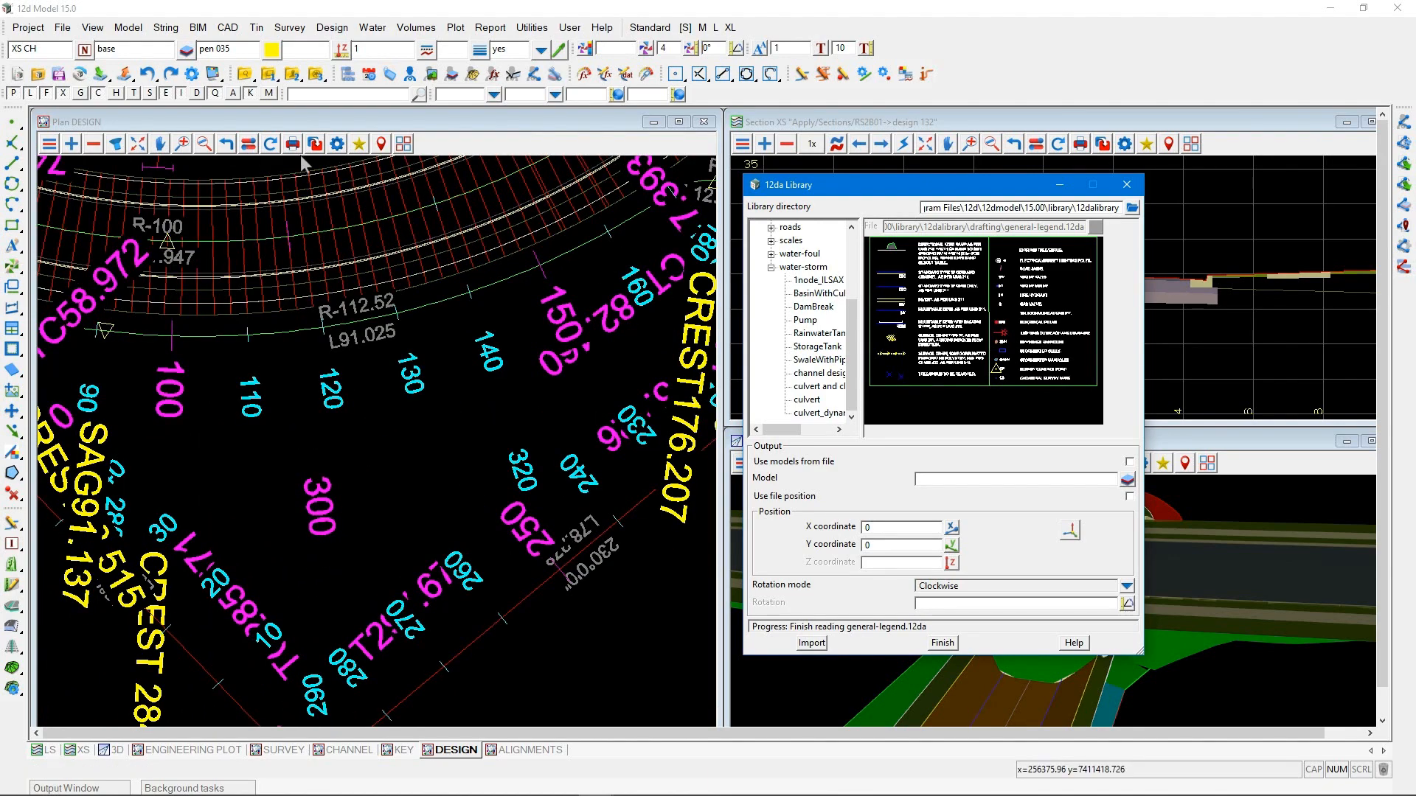
{"action": "left_click", "coordinate": [333, 147]}
{"action": "left_click", "coordinate": [400, 237]}
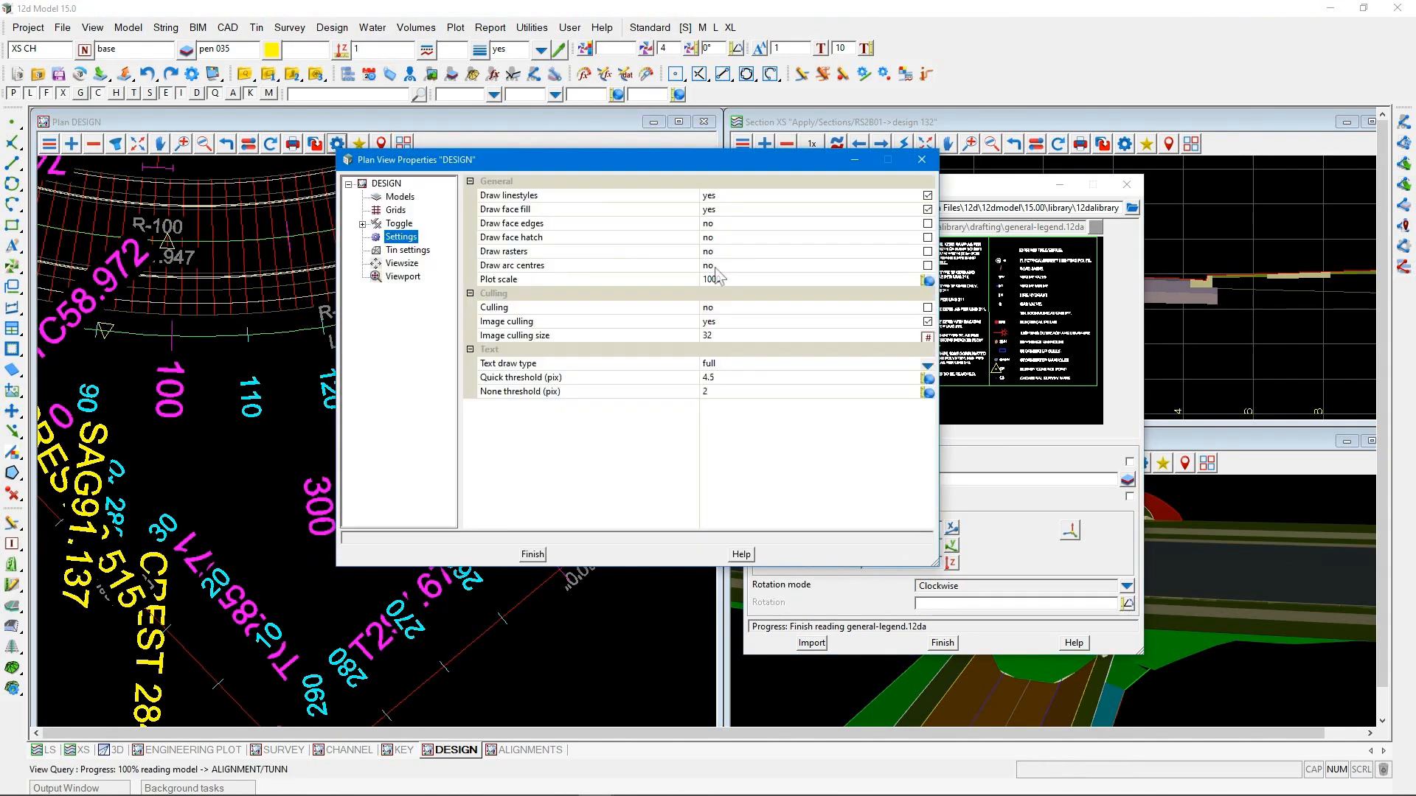
{"action": "left_click", "coordinate": [729, 277]}
{"action": "key", "text": "BackSpace"}
{"action": "key", "text": "BackSpace"}
{"action": "key", "text": "BackSpace"}
{"action": "key", "text": "BackSpace"}
{"action": "type", "text": "500"}
{"action": "key", "text": "Return"}
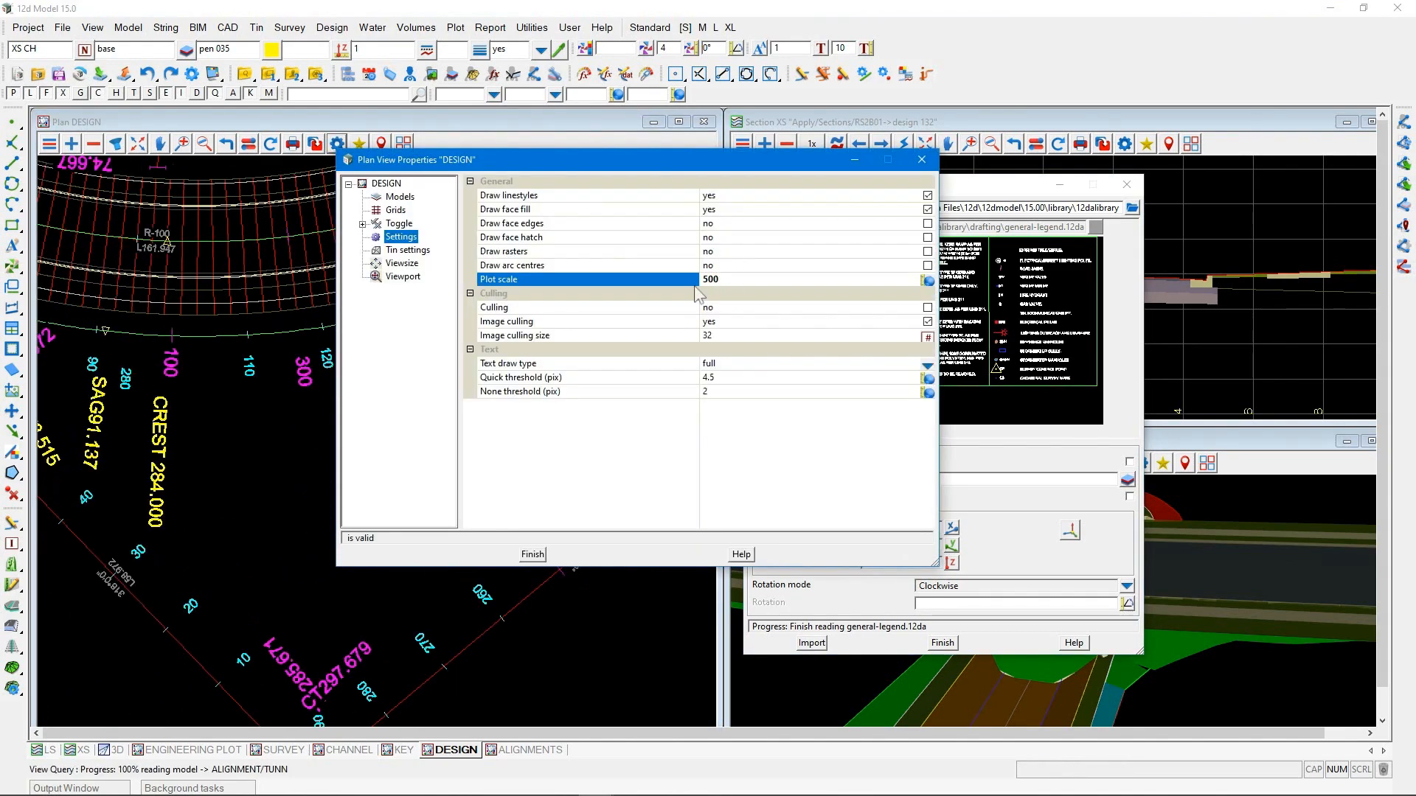
{"action": "left_click", "coordinate": [922, 159]}
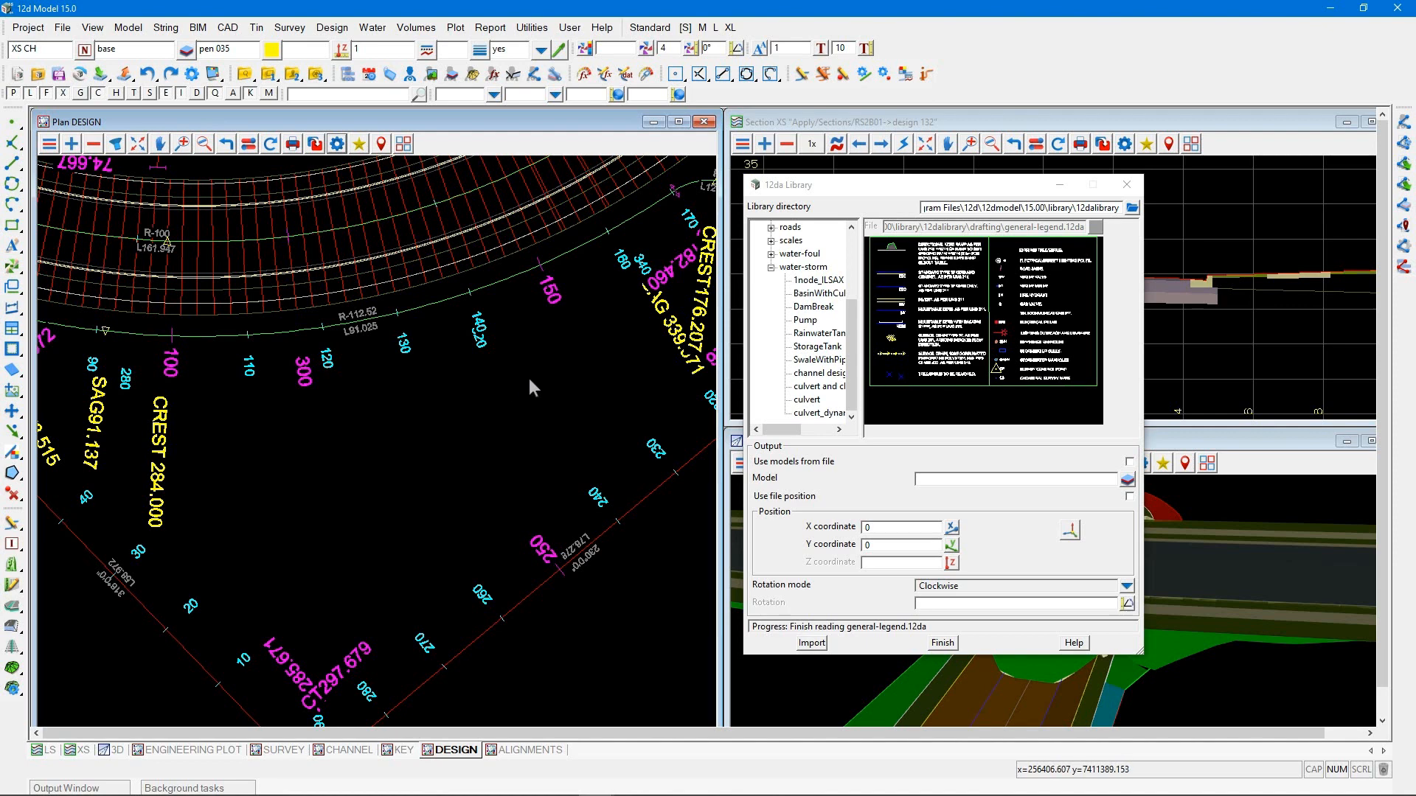
Select the StorageTank item from the water-storm folder and set its output model to 12da/SW/Tank
{"action": "left_click", "coordinate": [813, 349]}
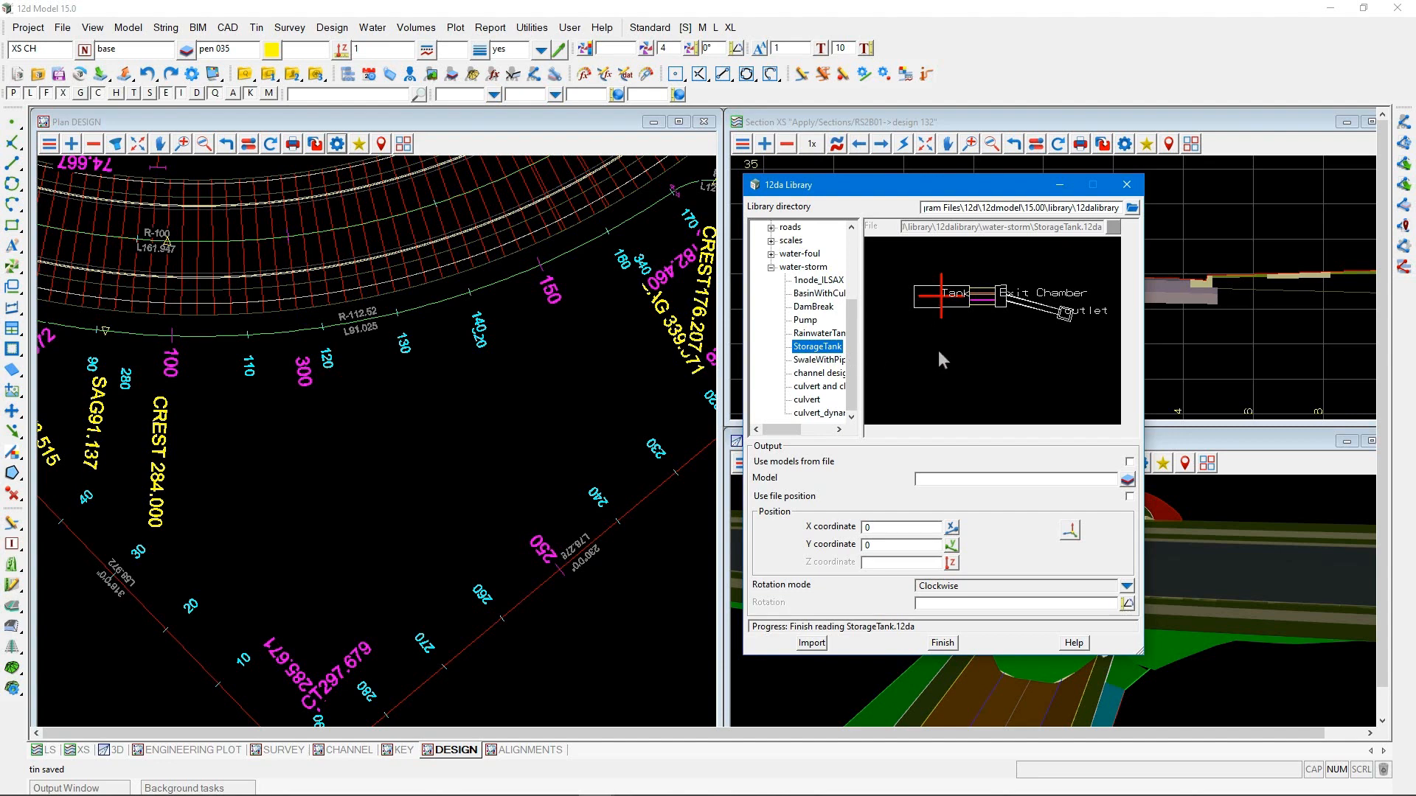
{"action": "left_click", "coordinate": [931, 479]}
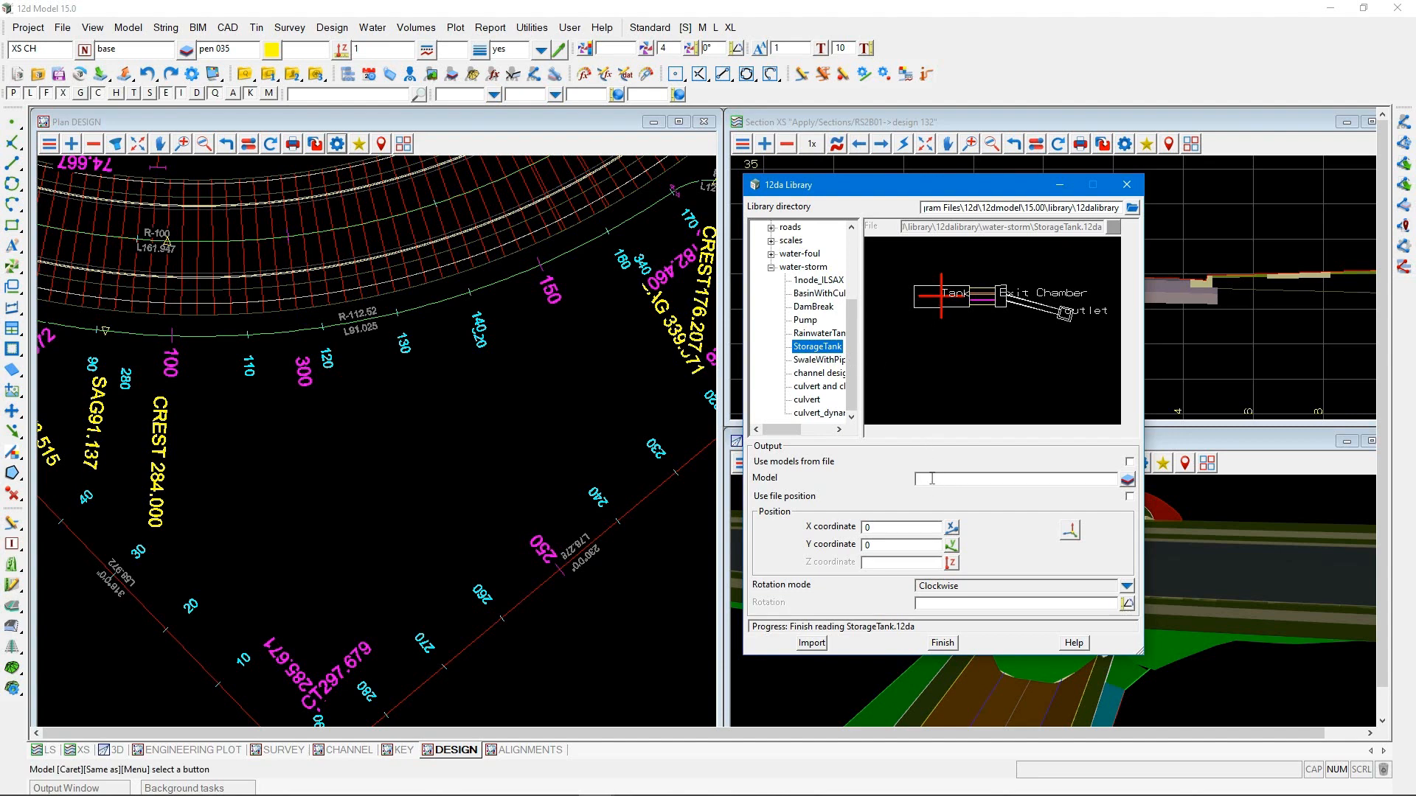
{"action": "type", "text": "12da/SW/Tank"}
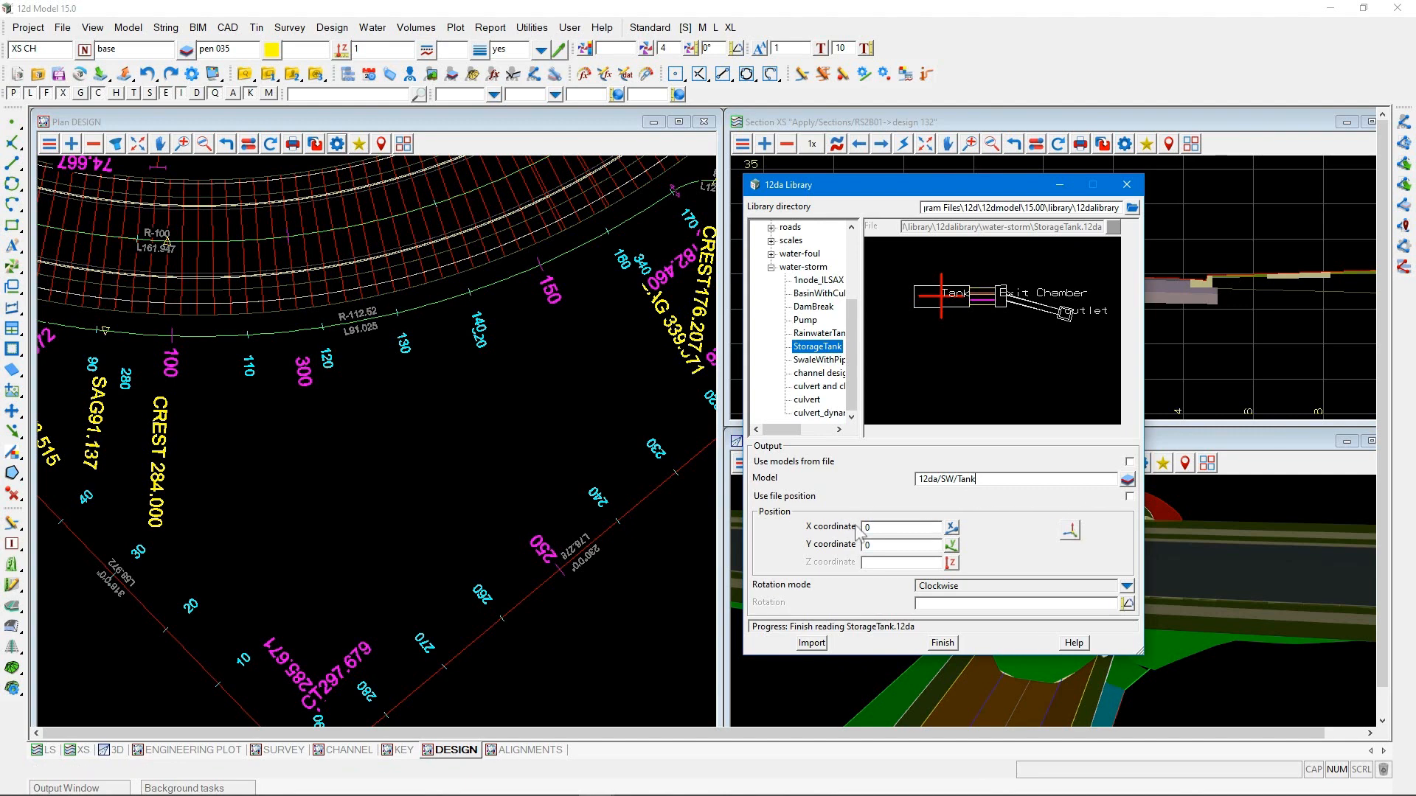
Import the storage tank in the open area below the curved road, at about X 256388, Y 7411374
{"action": "left_click", "coordinate": [1072, 533]}
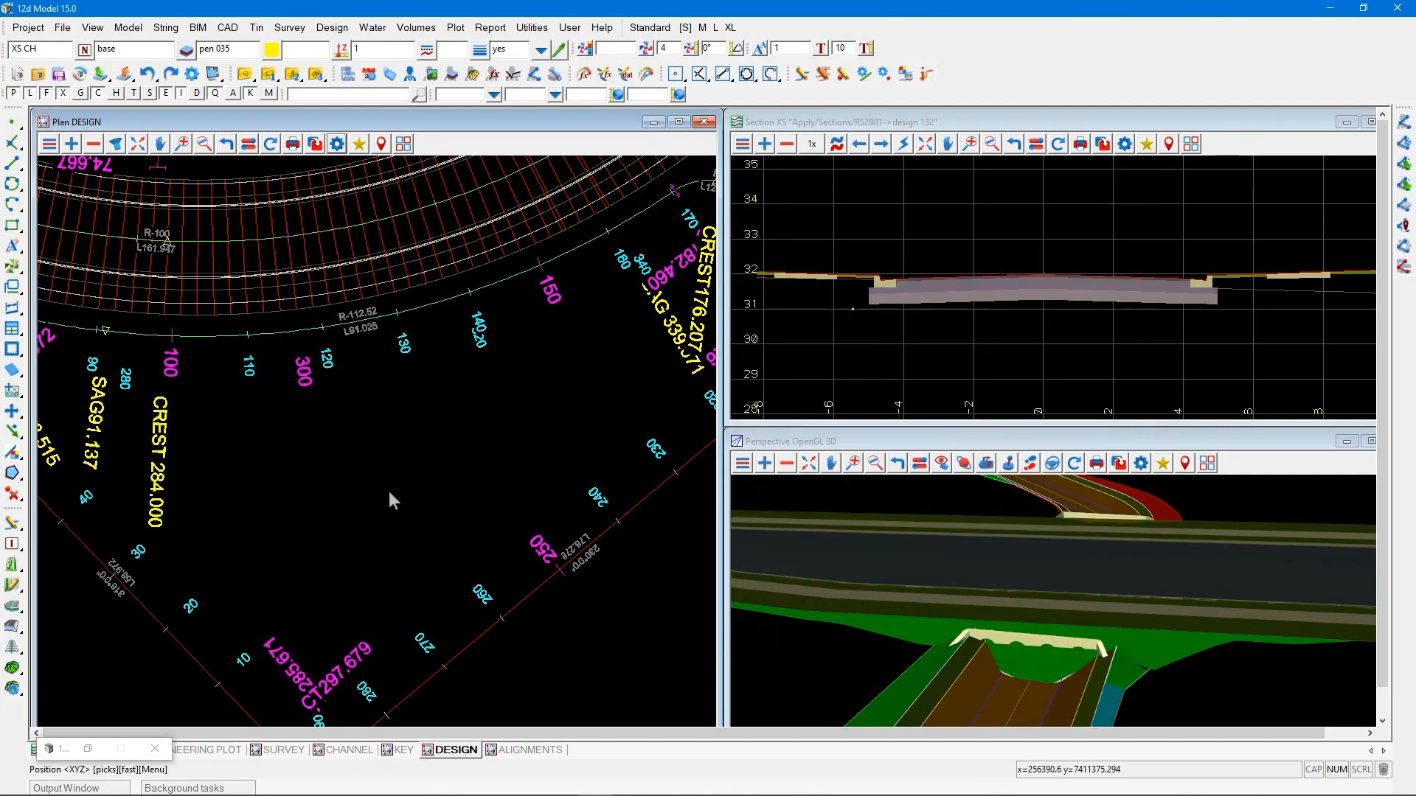
{"action": "left_click", "coordinate": [389, 494]}
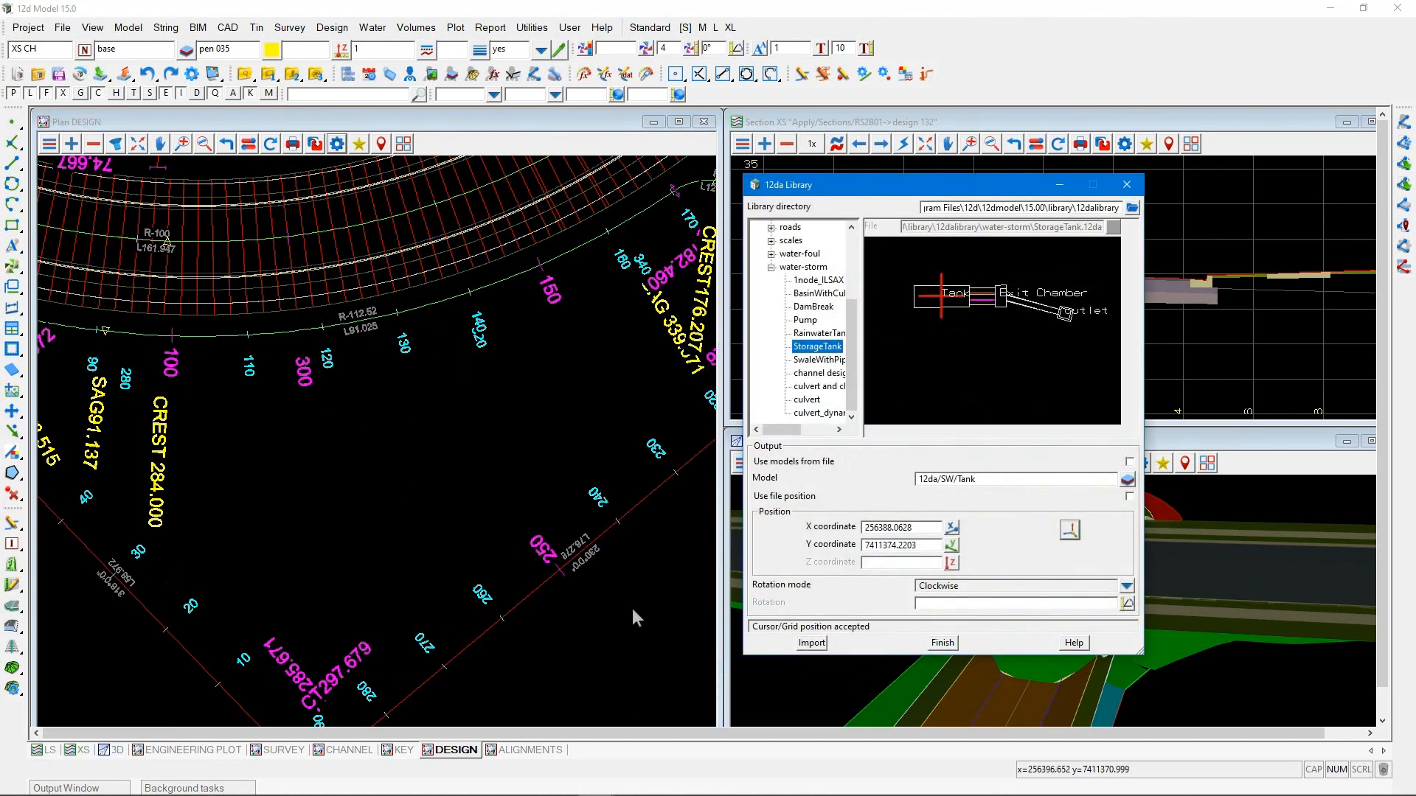
{"action": "left_click", "coordinate": [810, 643]}
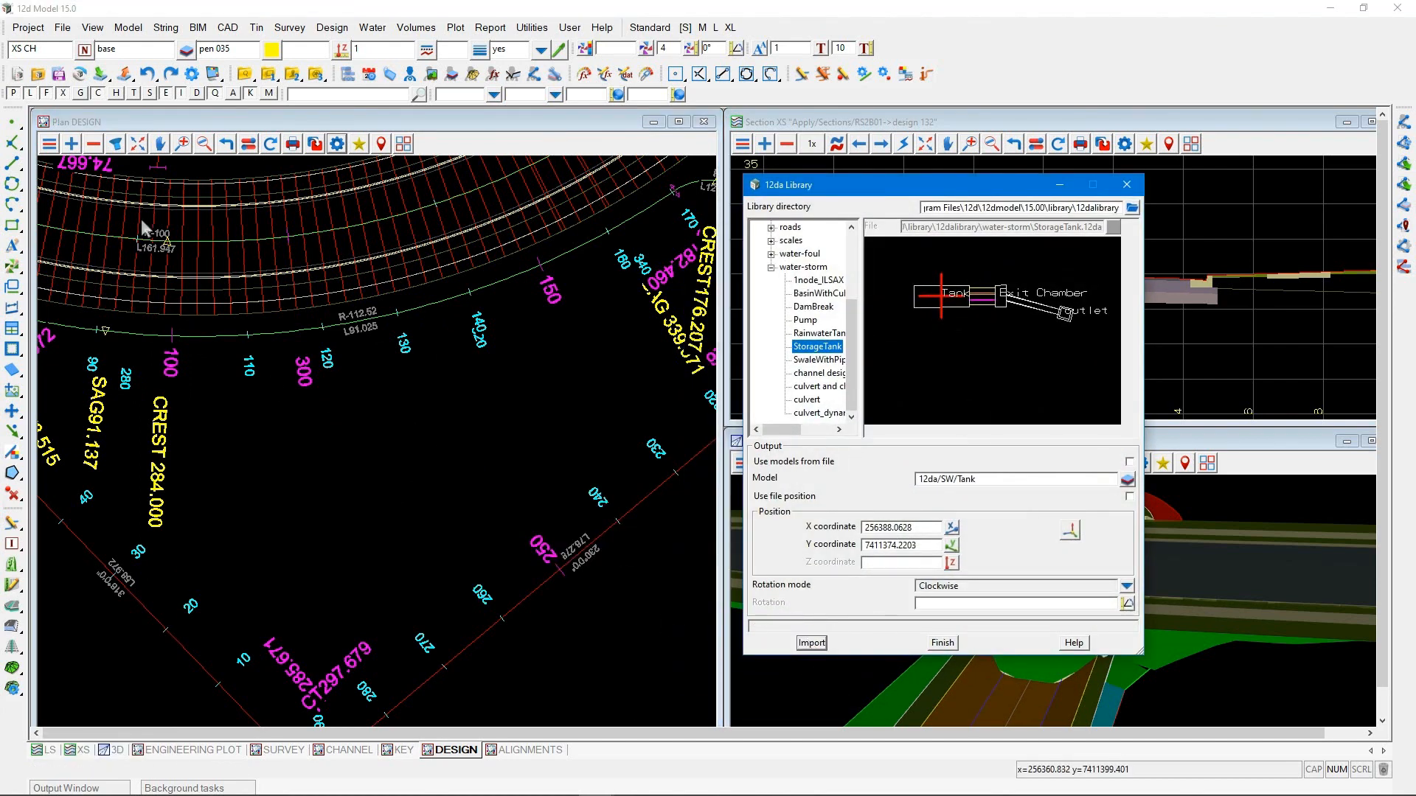
Add the 12da/SW/Tank model to the DESIGN plan view
{"action": "left_click", "coordinate": [71, 144]}
{"action": "left_click", "coordinate": [89, 213]}
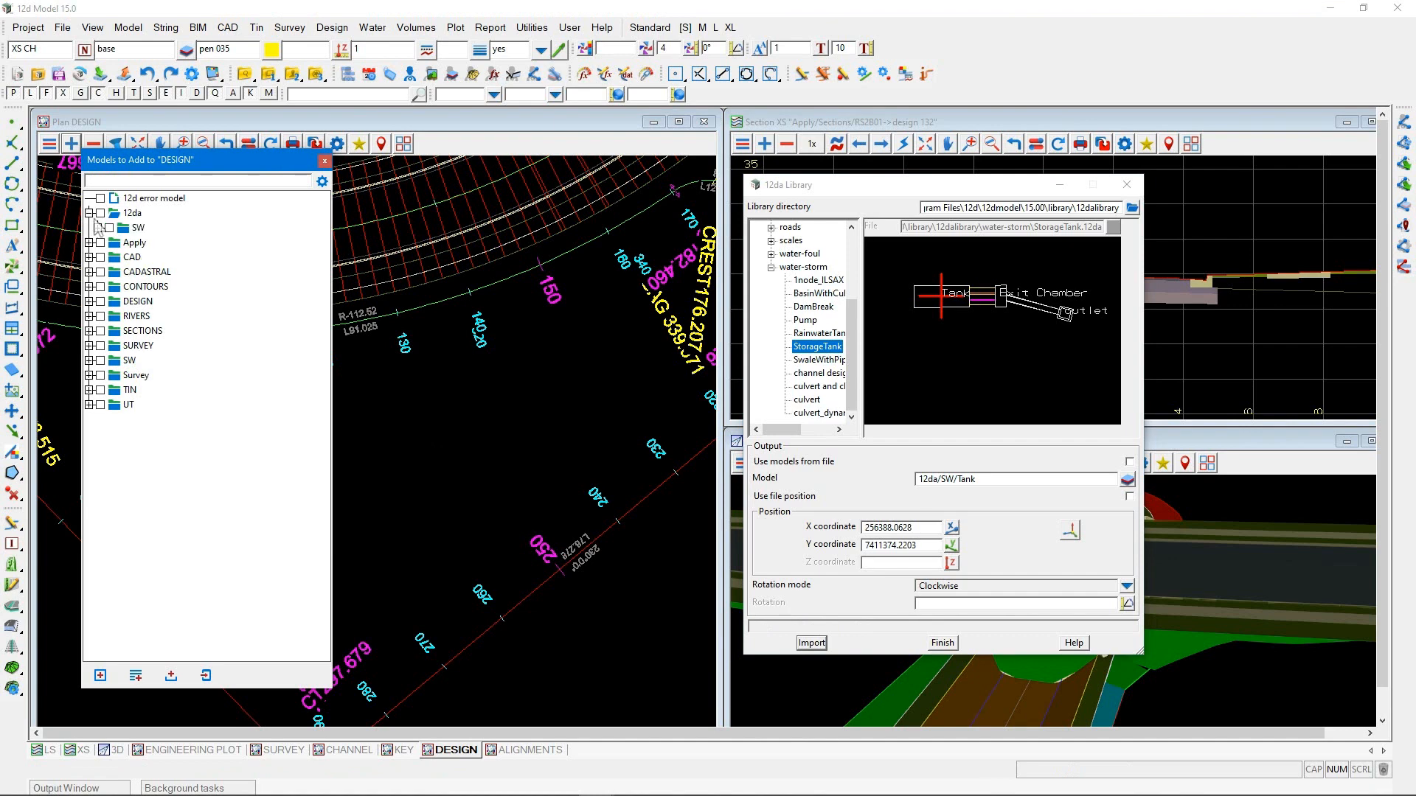
{"action": "left_click", "coordinate": [97, 228]}
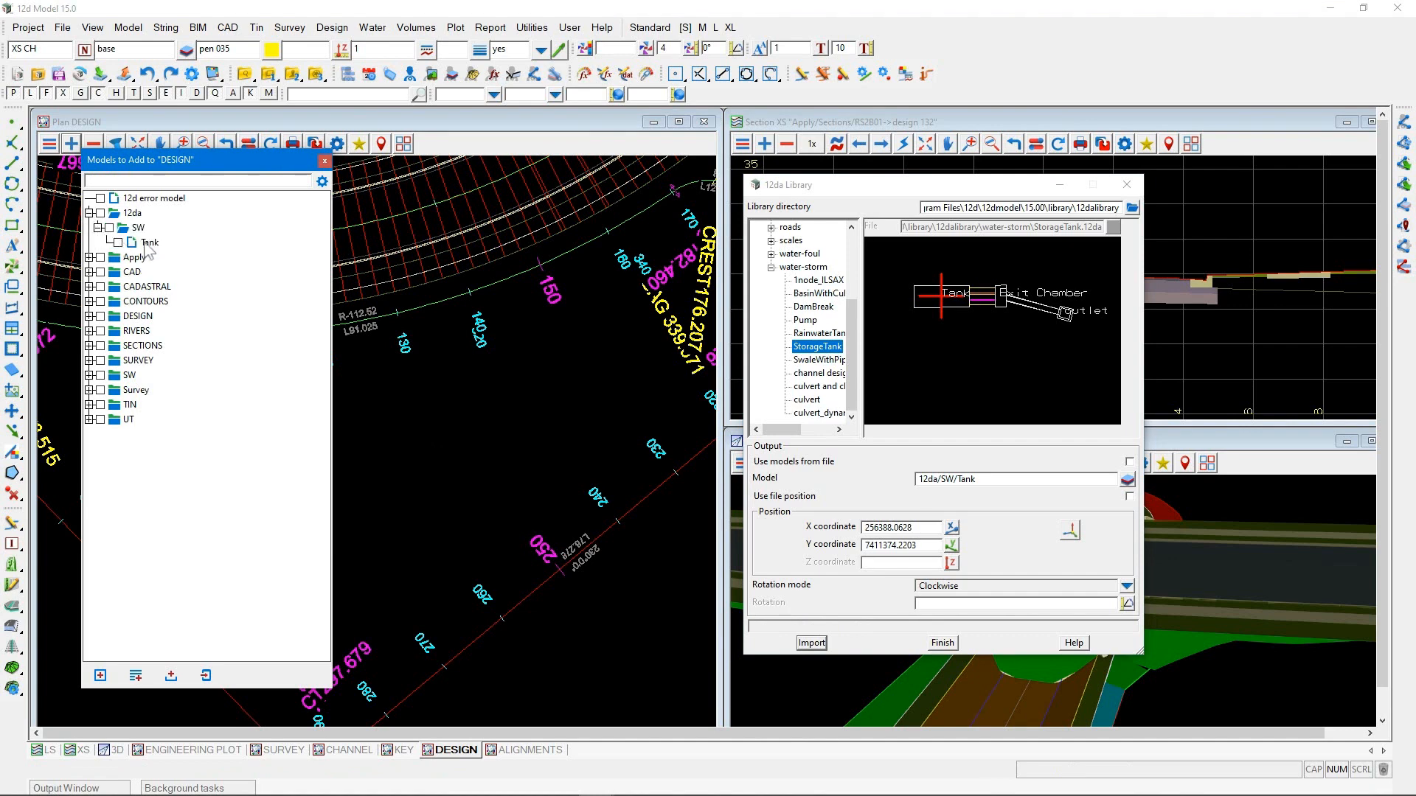
{"action": "left_click", "coordinate": [145, 243]}
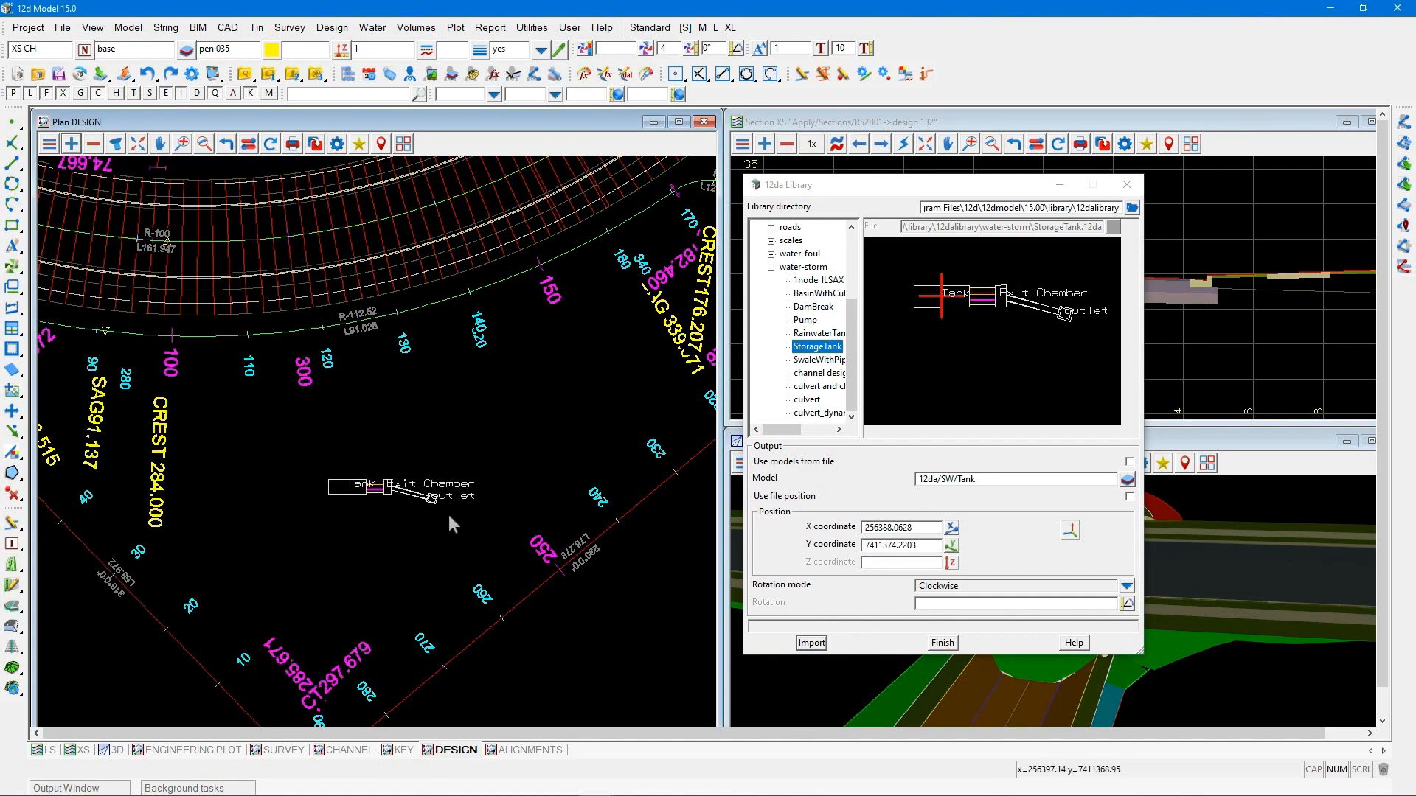
{"action": "scroll", "coordinate": [449, 517], "scroll_direction": "up", "scroll_amount": 4}
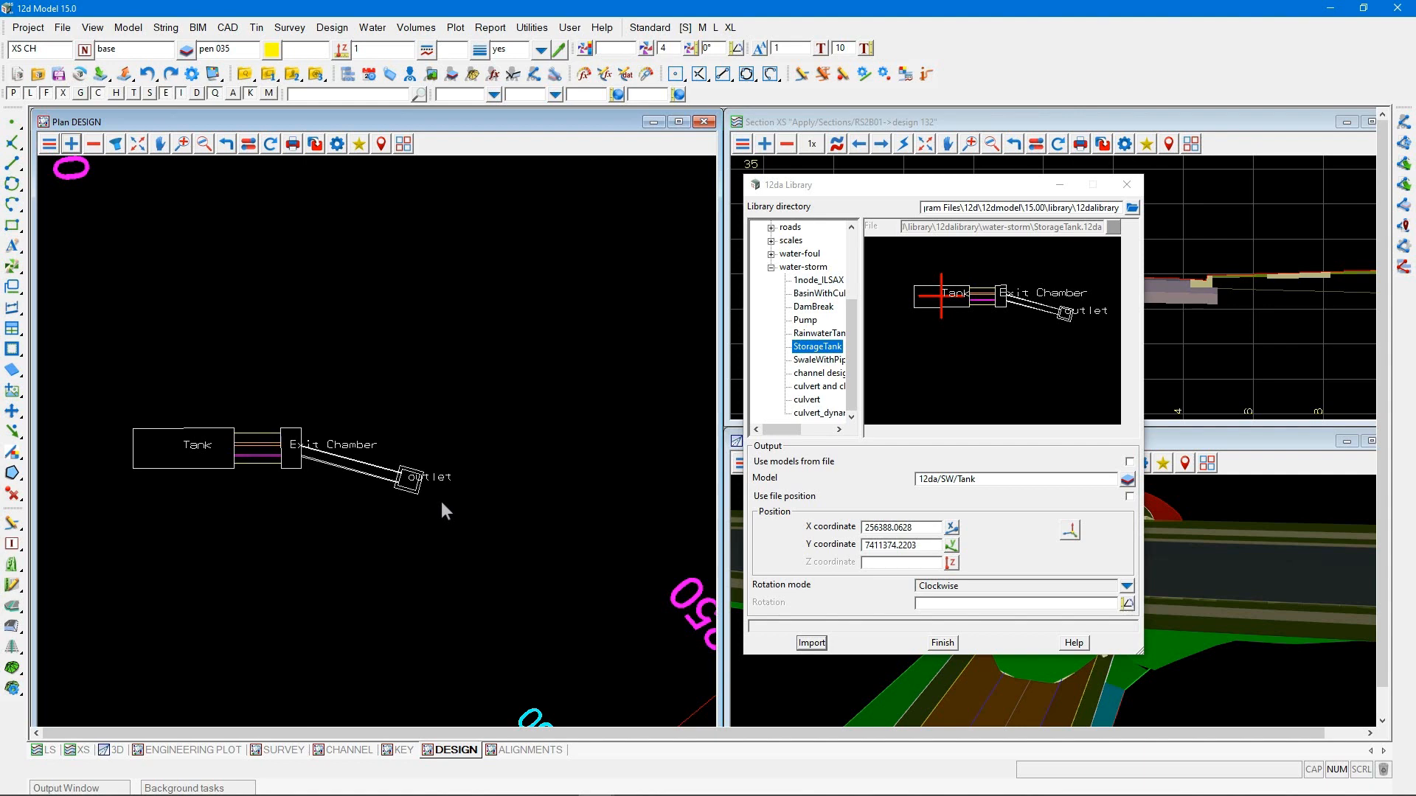
Remove all models from the 3D perspective view and add only the 12da/SW/Tank model to it
{"action": "left_click_drag", "start_coordinate": [874, 186], "coordinate": [477, 155]}
{"action": "left_click", "coordinate": [786, 465]}
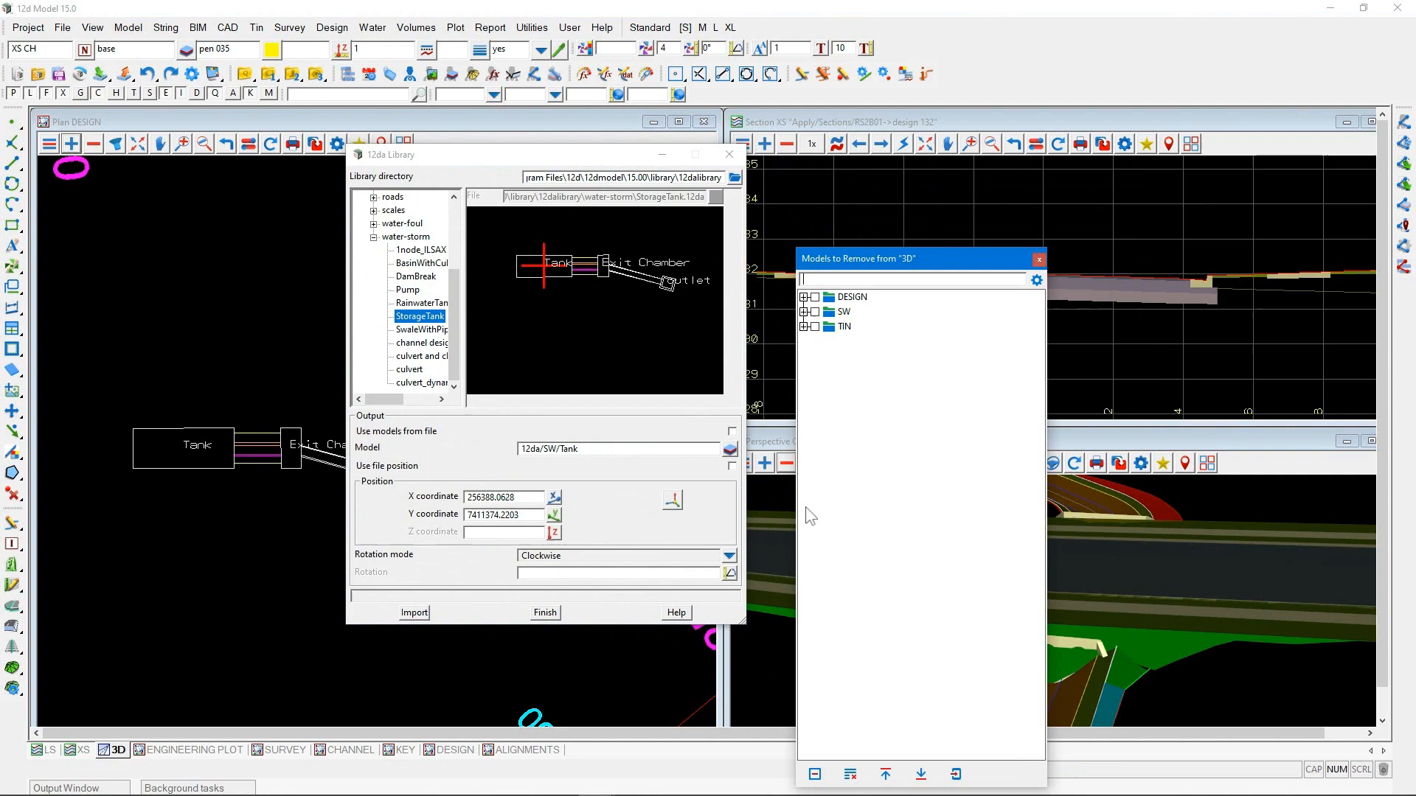
{"action": "left_click", "coordinate": [851, 772]}
{"action": "left_click", "coordinate": [764, 463]}
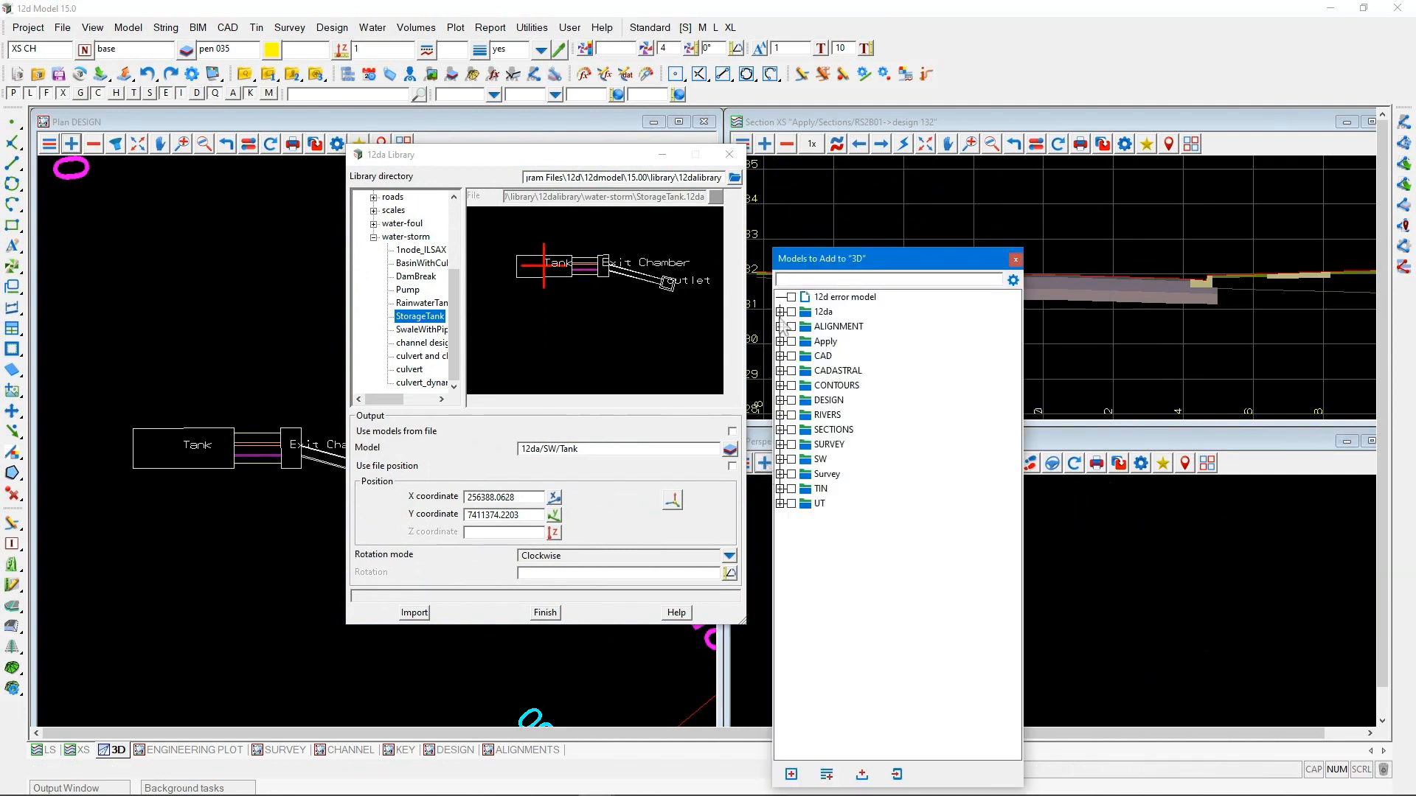
{"action": "left_click", "coordinate": [819, 327]}
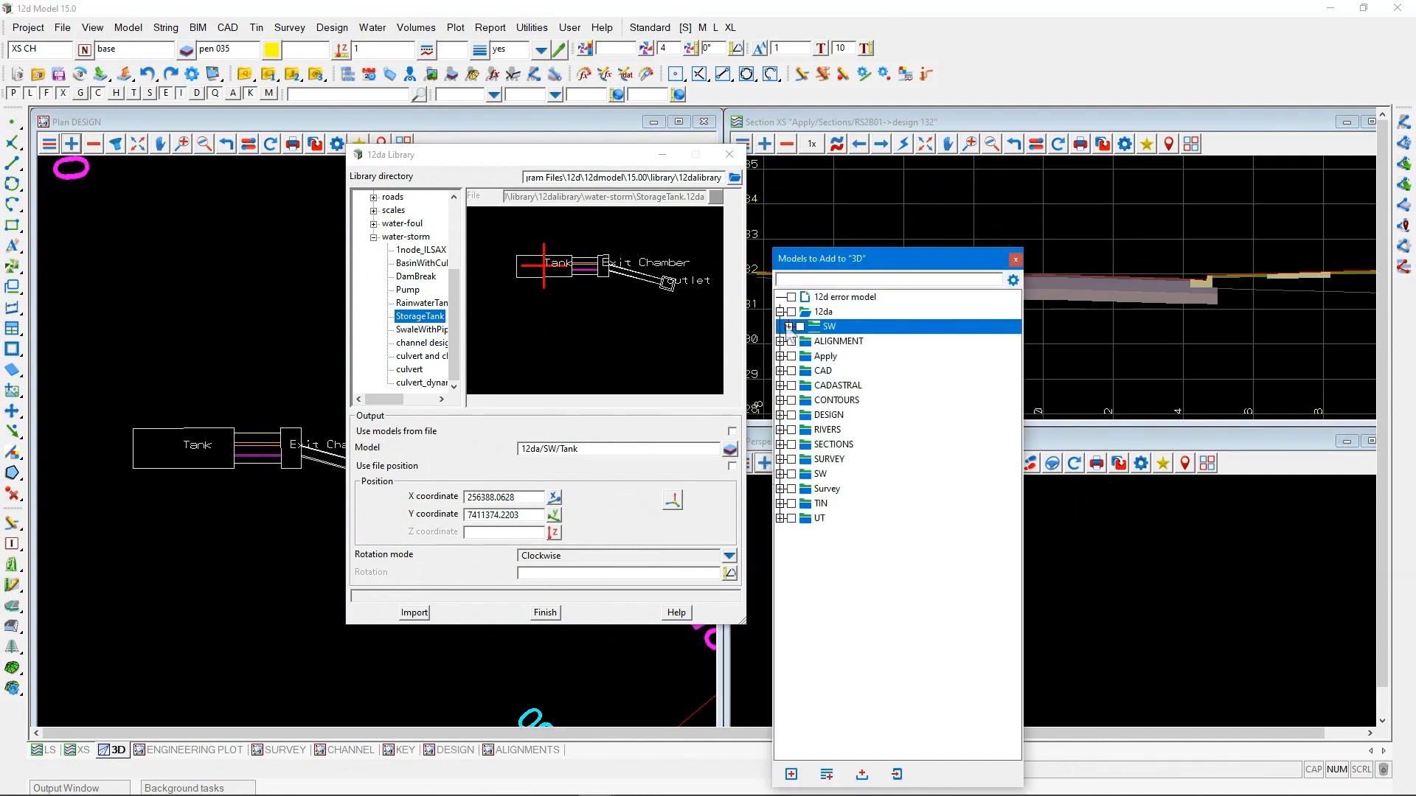
{"action": "left_click", "coordinate": [789, 326]}
{"action": "double_click", "coordinate": [838, 342]}
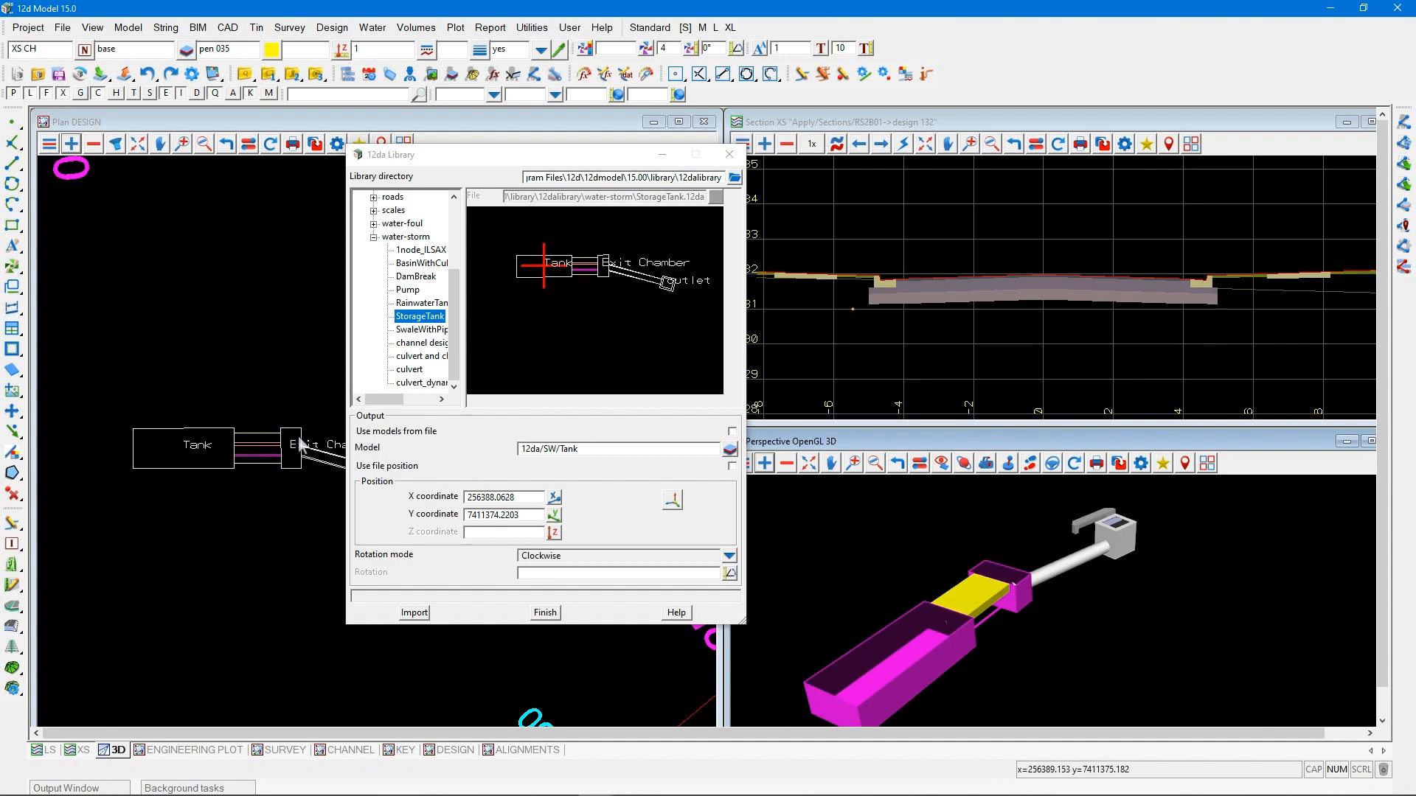
Select the BasinWithCulvertAndWeirOutlets item in the water-storm folder and set its output model to 12da/SW/Basin
{"action": "scroll", "coordinate": [127, 499], "scroll_direction": "down", "scroll_amount": 3}
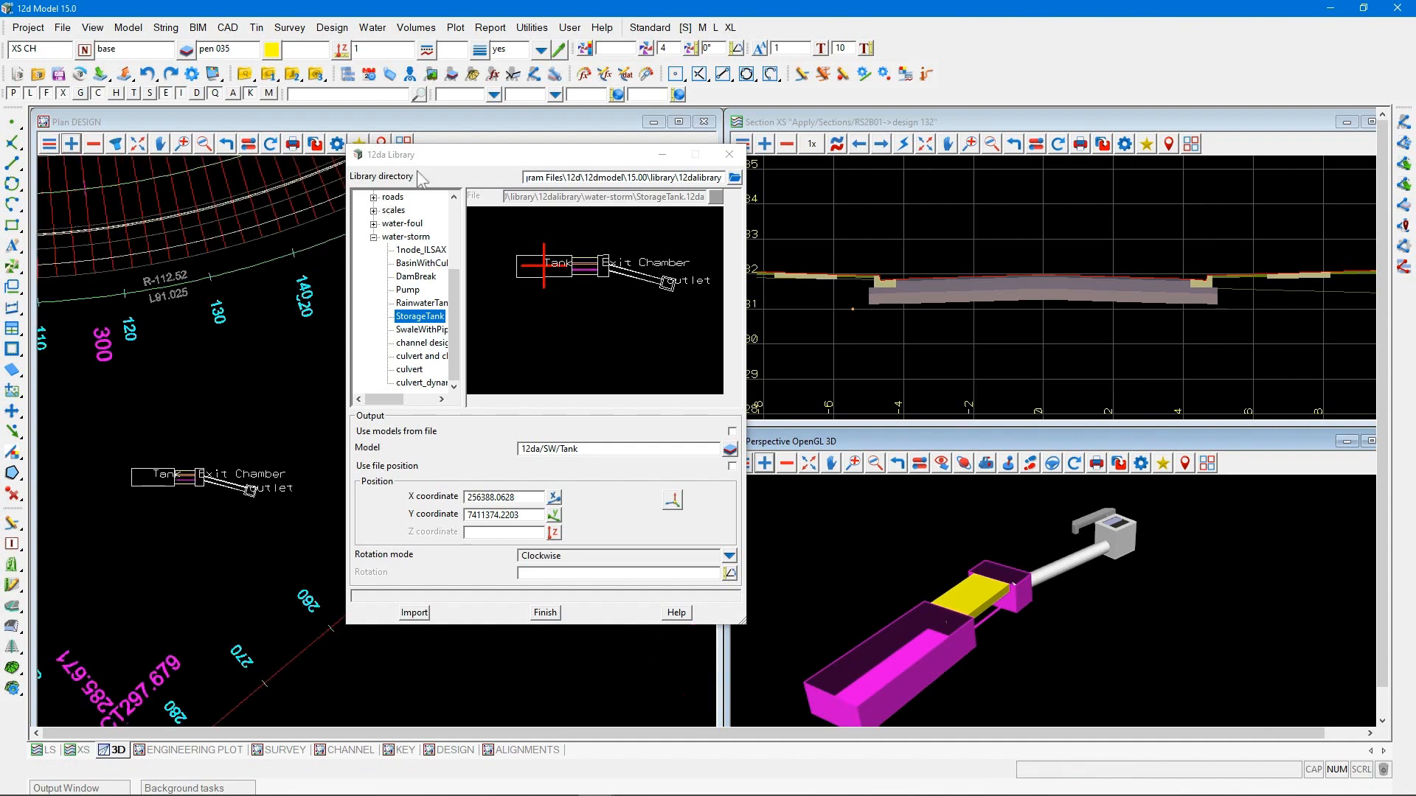
{"action": "left_click_drag", "start_coordinate": [425, 156], "coordinate": [741, 158]}
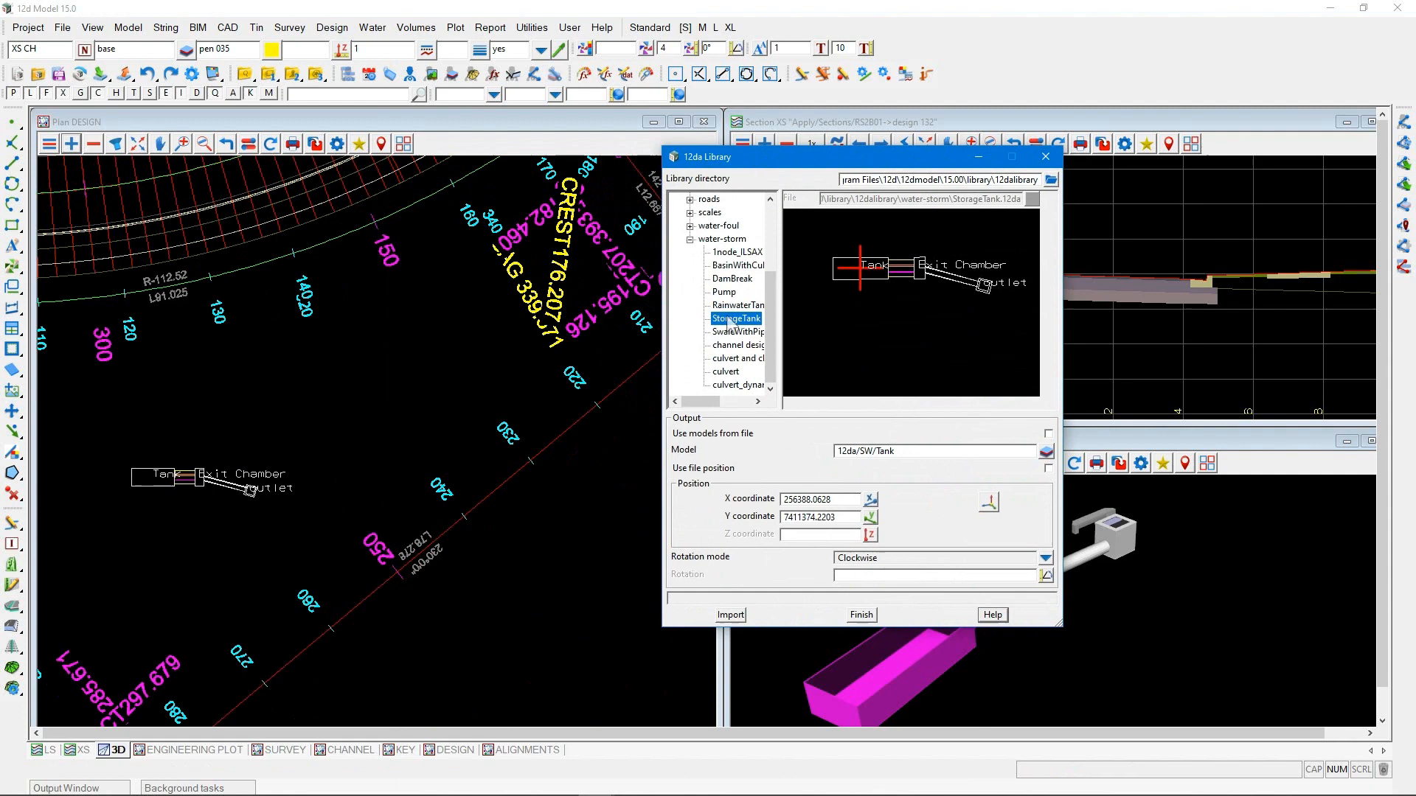
{"action": "left_click", "coordinate": [727, 268]}
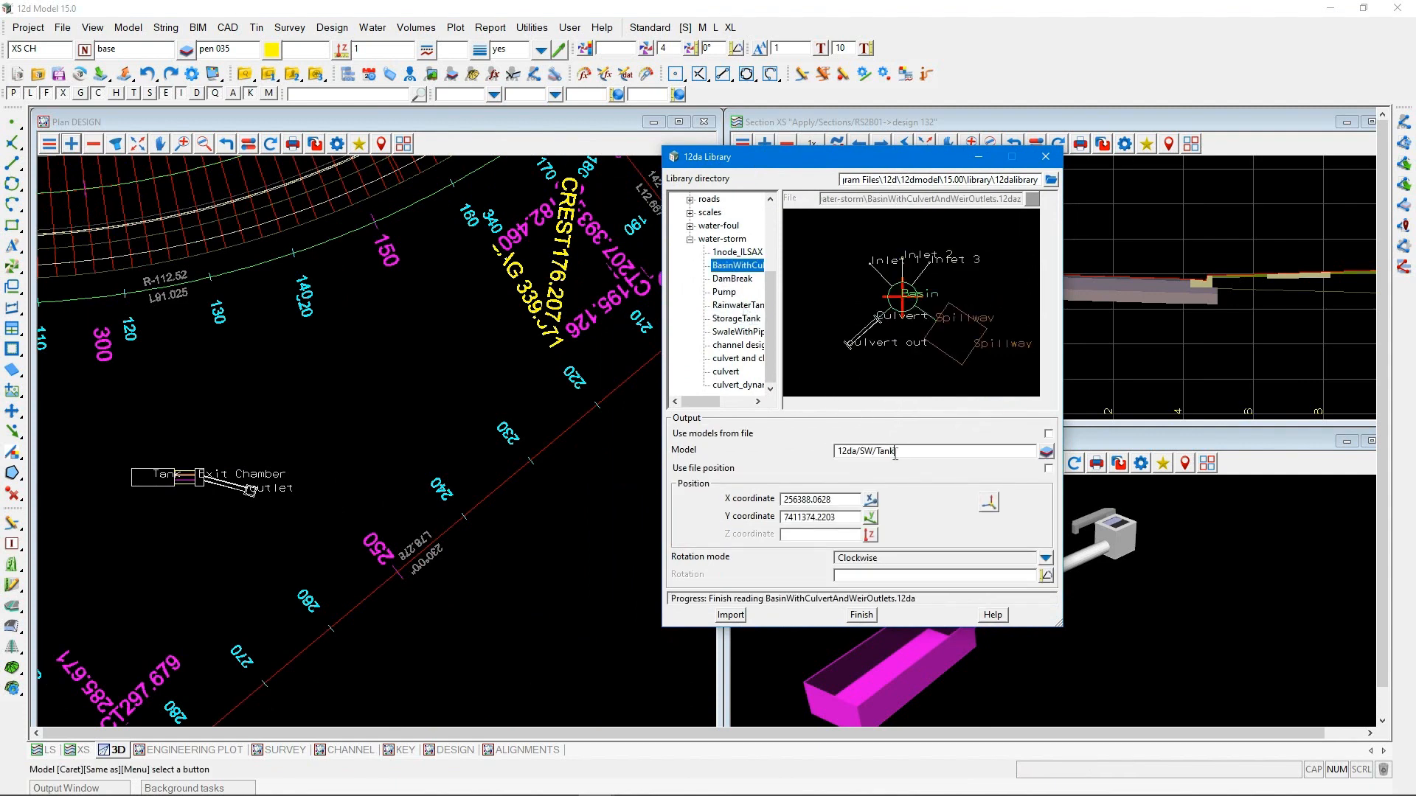
{"action": "left_click_drag", "start_coordinate": [896, 452], "coordinate": [881, 457]}
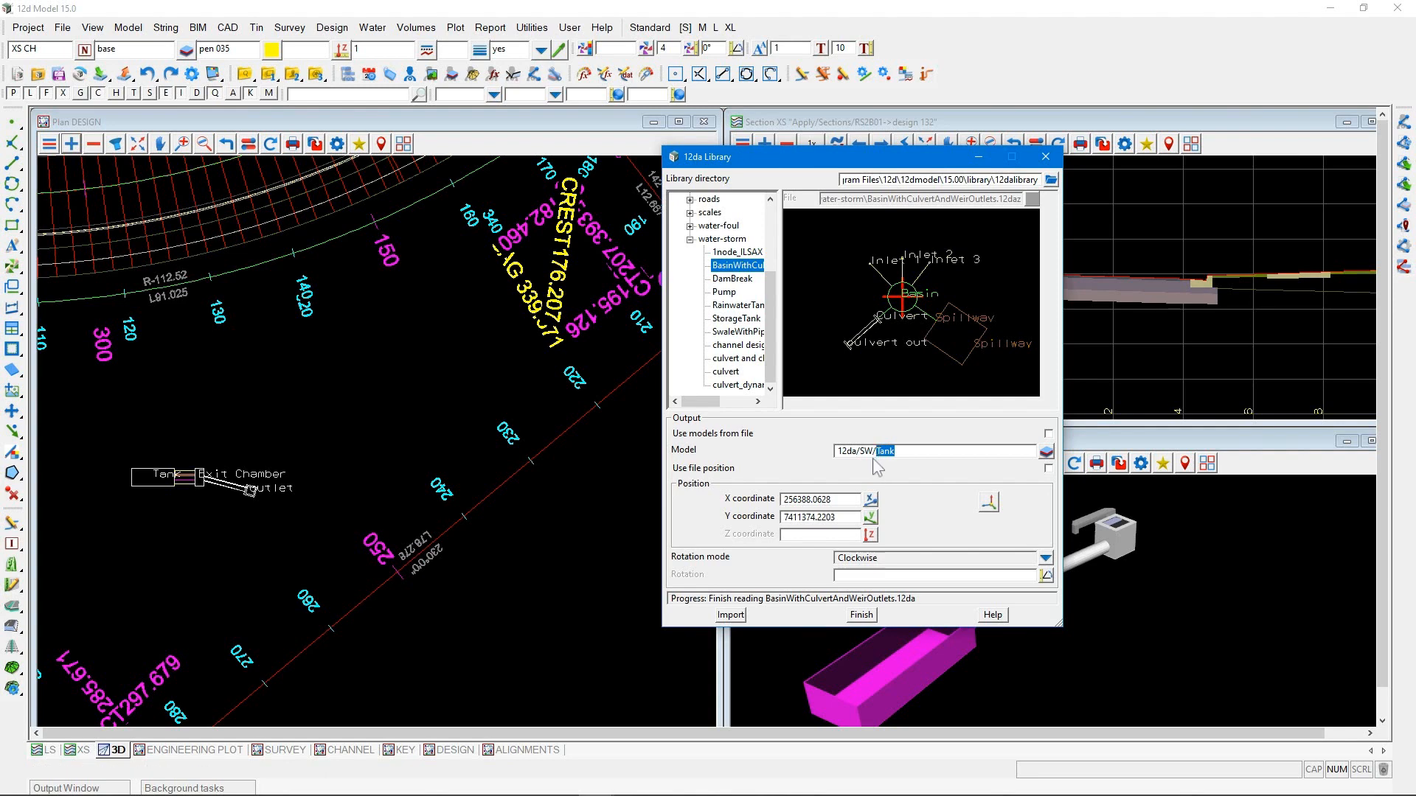
{"action": "type", "text": "Basin"}
Import the basin in the open area up and across from the tank, at about X 256402.6, Y 7411383.0
{"action": "left_click", "coordinate": [989, 503]}
{"action": "left_click", "coordinate": [327, 406]}
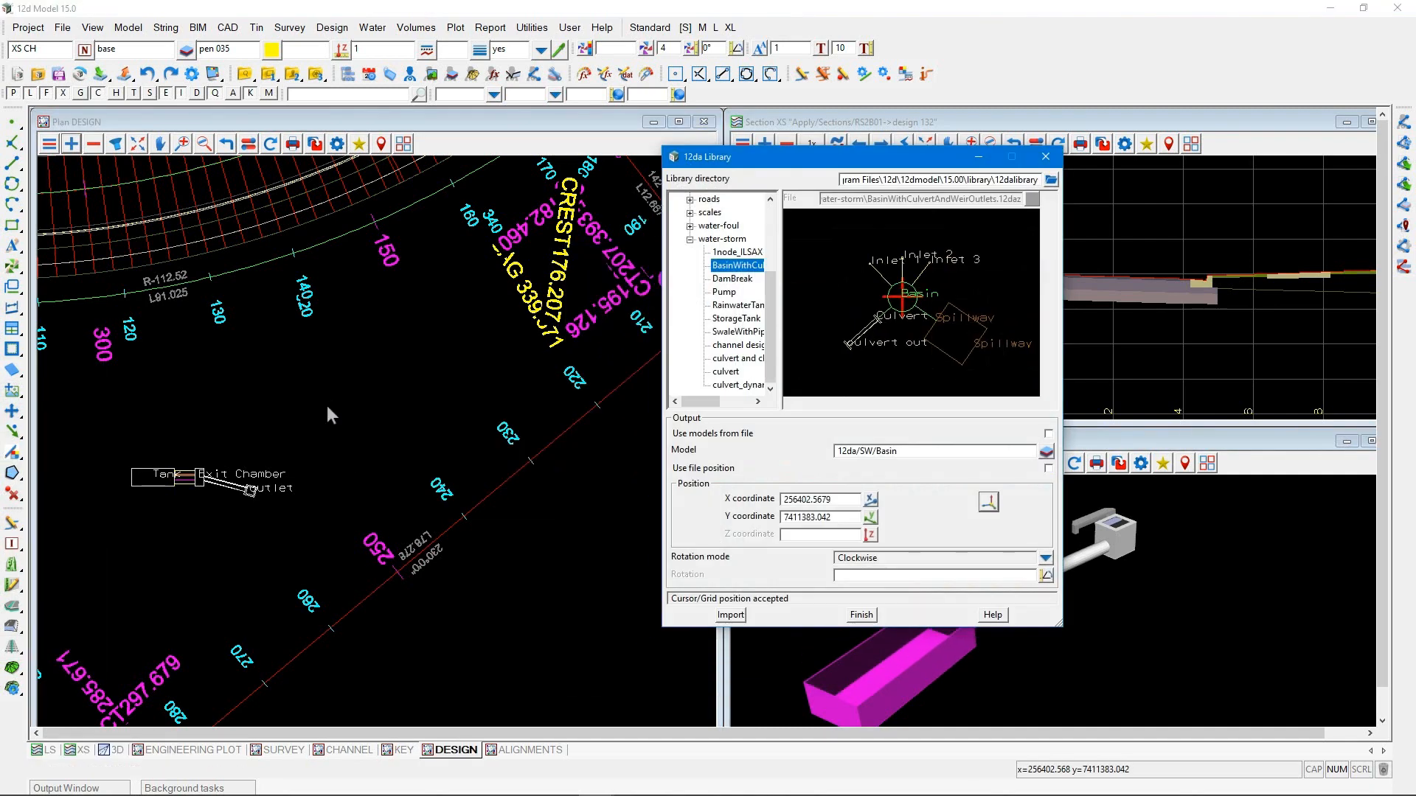
{"action": "left_click", "coordinate": [731, 616]}
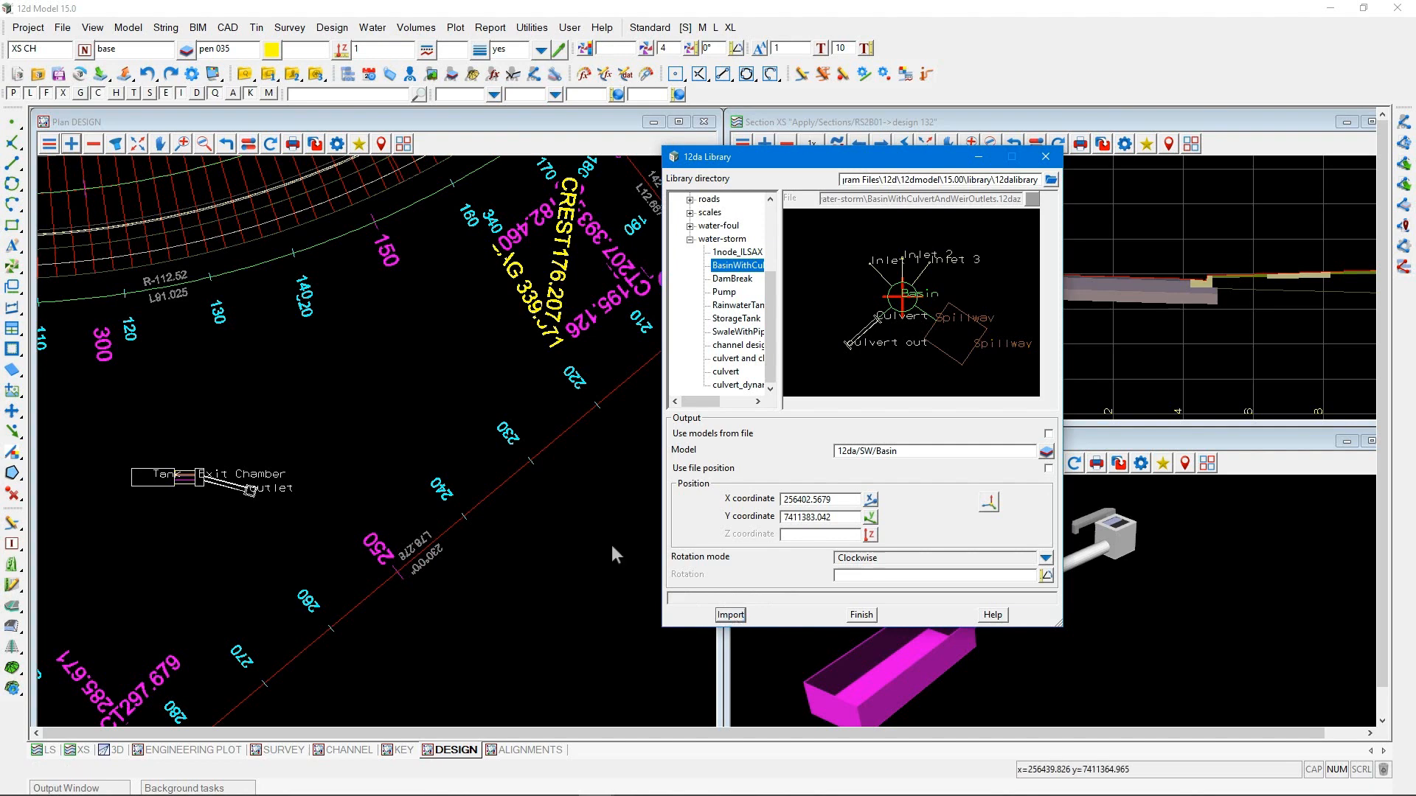
Add the 12da/SW/Basin model to the DESIGN plan view
{"action": "left_click", "coordinate": [71, 144]}
{"action": "left_click", "coordinate": [81, 202]}
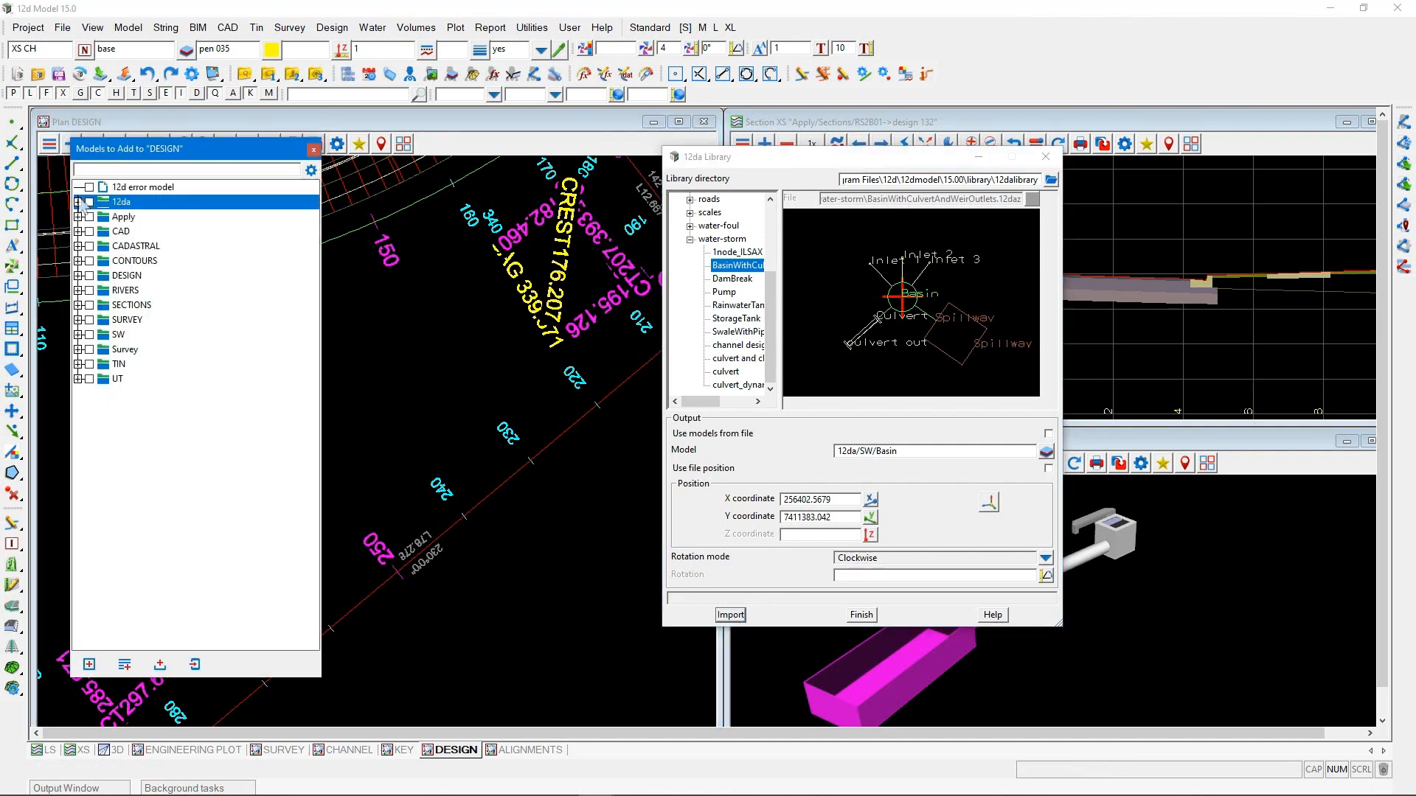
{"action": "left_click", "coordinate": [78, 201]}
{"action": "left_click", "coordinate": [87, 217]}
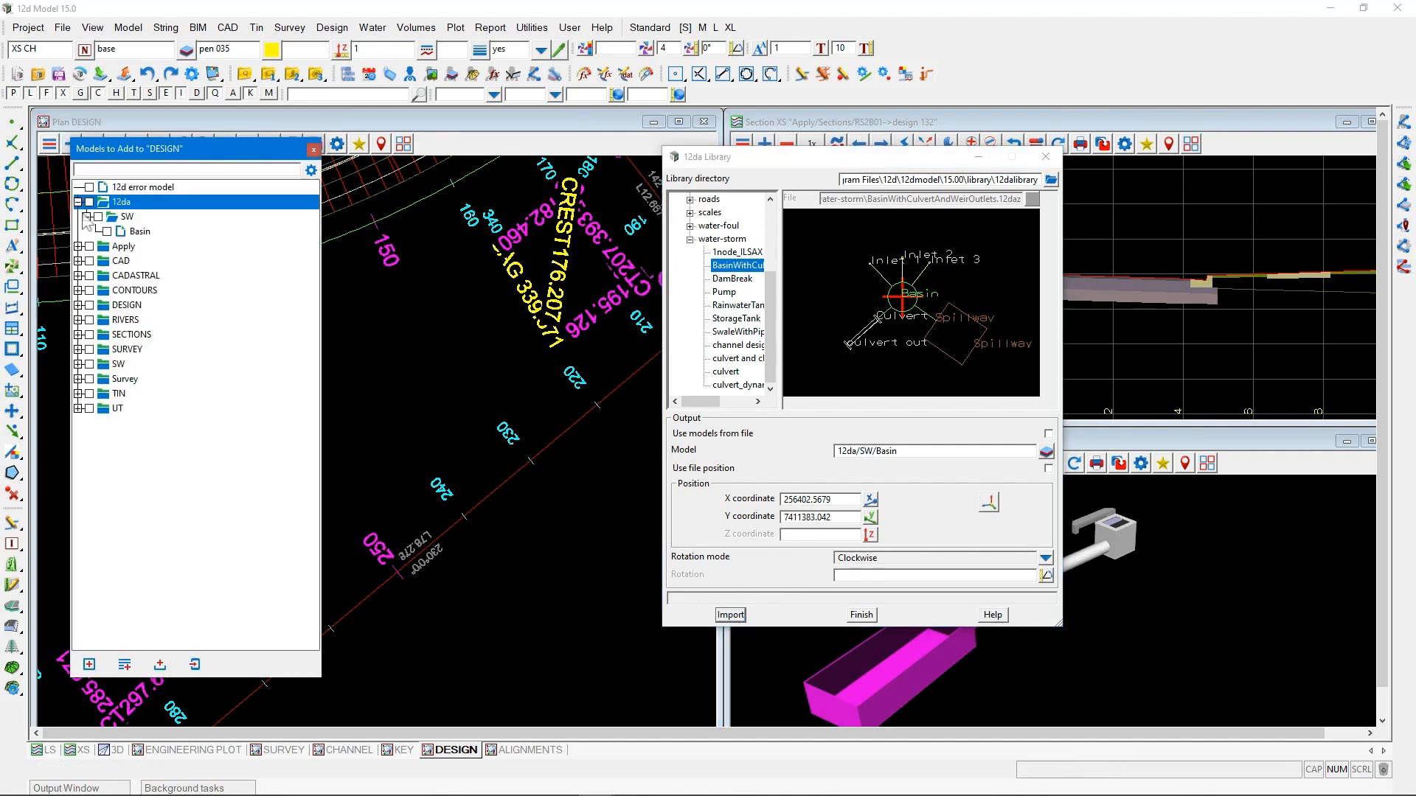
{"action": "left_click", "coordinate": [133, 231]}
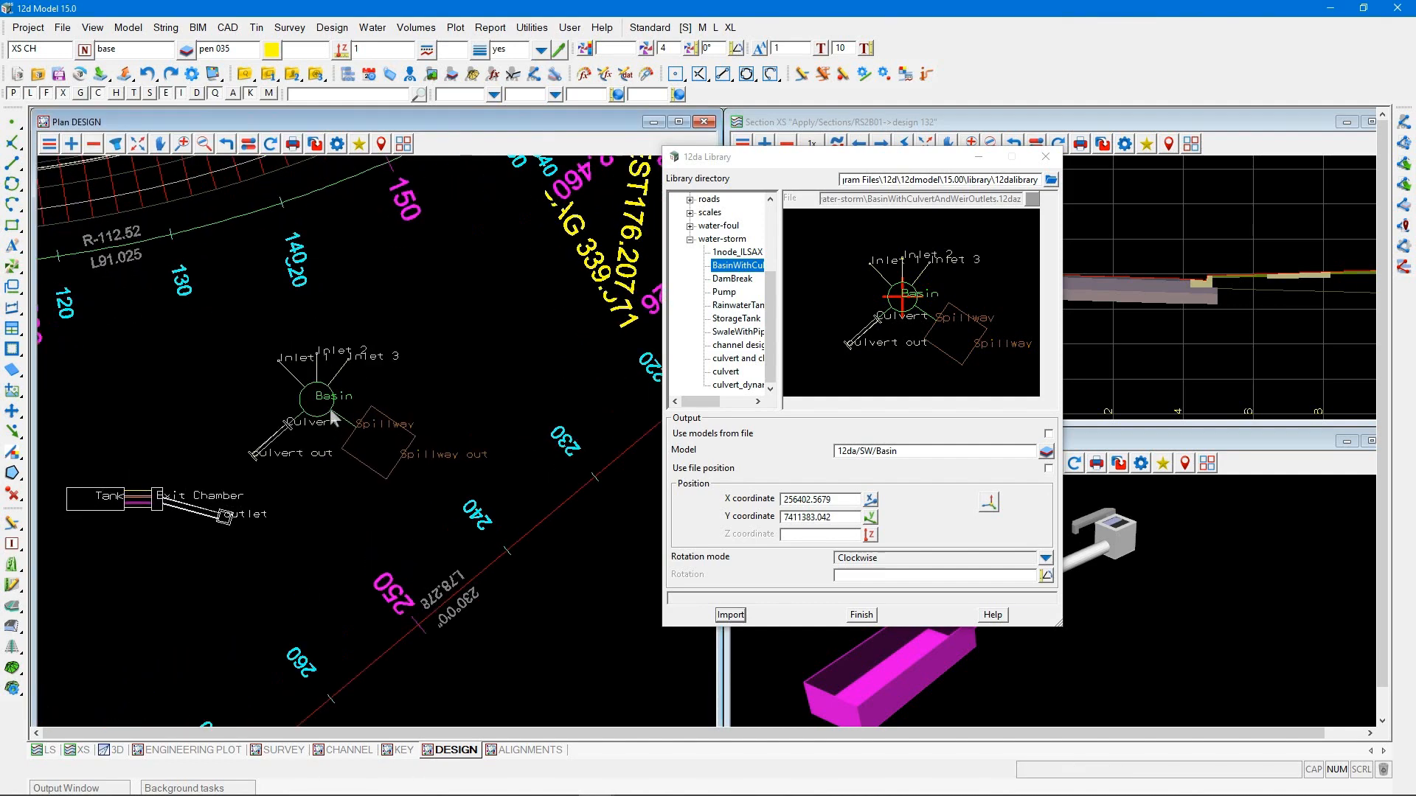
{"action": "scroll", "coordinate": [330, 408], "scroll_direction": "up", "scroll_amount": 1}
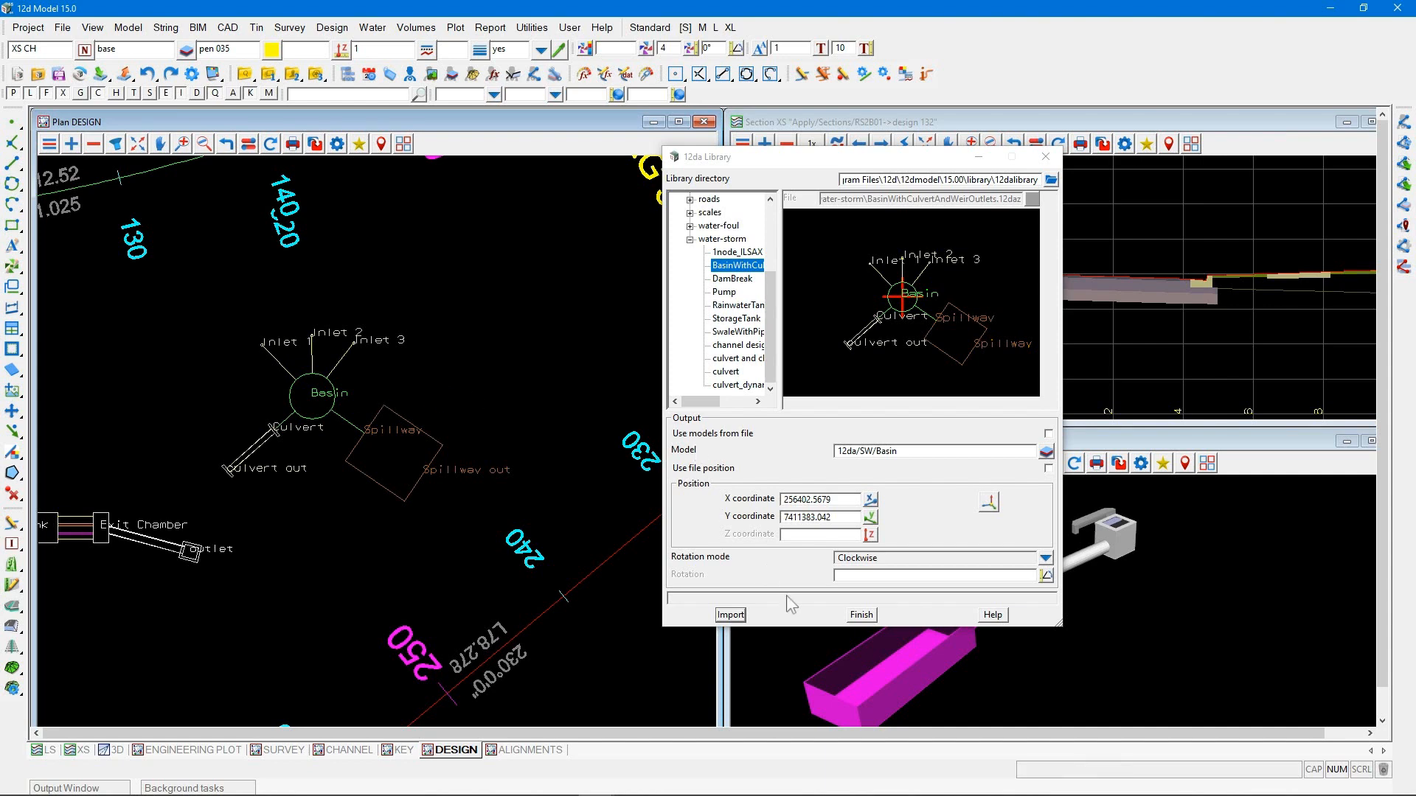
Filter the available models by "sw" and add the SW/NETWORK model to the DESIGN plan view
{"action": "left_click", "coordinate": [795, 161]}
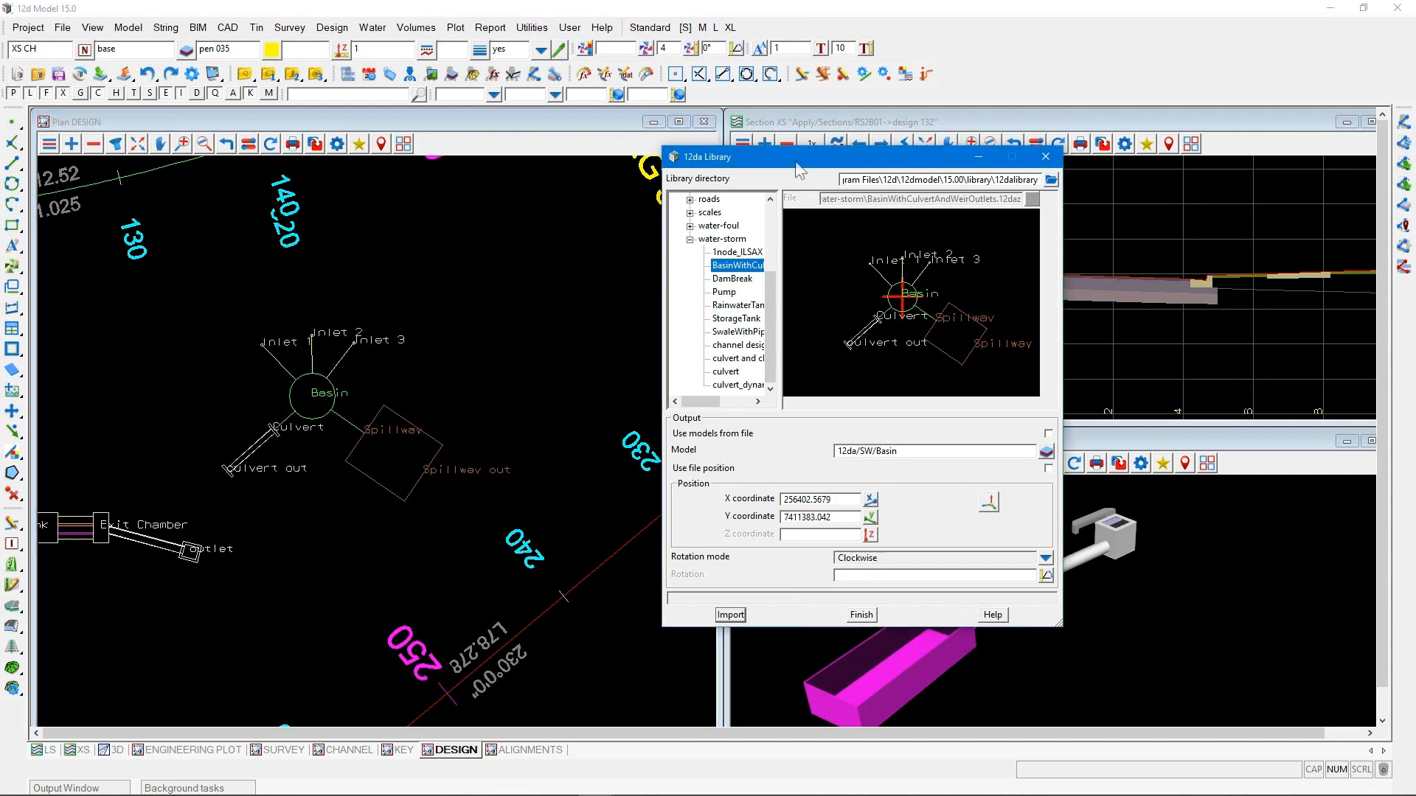
{"action": "left_click_drag", "start_coordinate": [795, 161], "coordinate": [0, 241]}
{"action": "scroll", "coordinate": [466, 389], "scroll_direction": "down", "scroll_amount": 1}
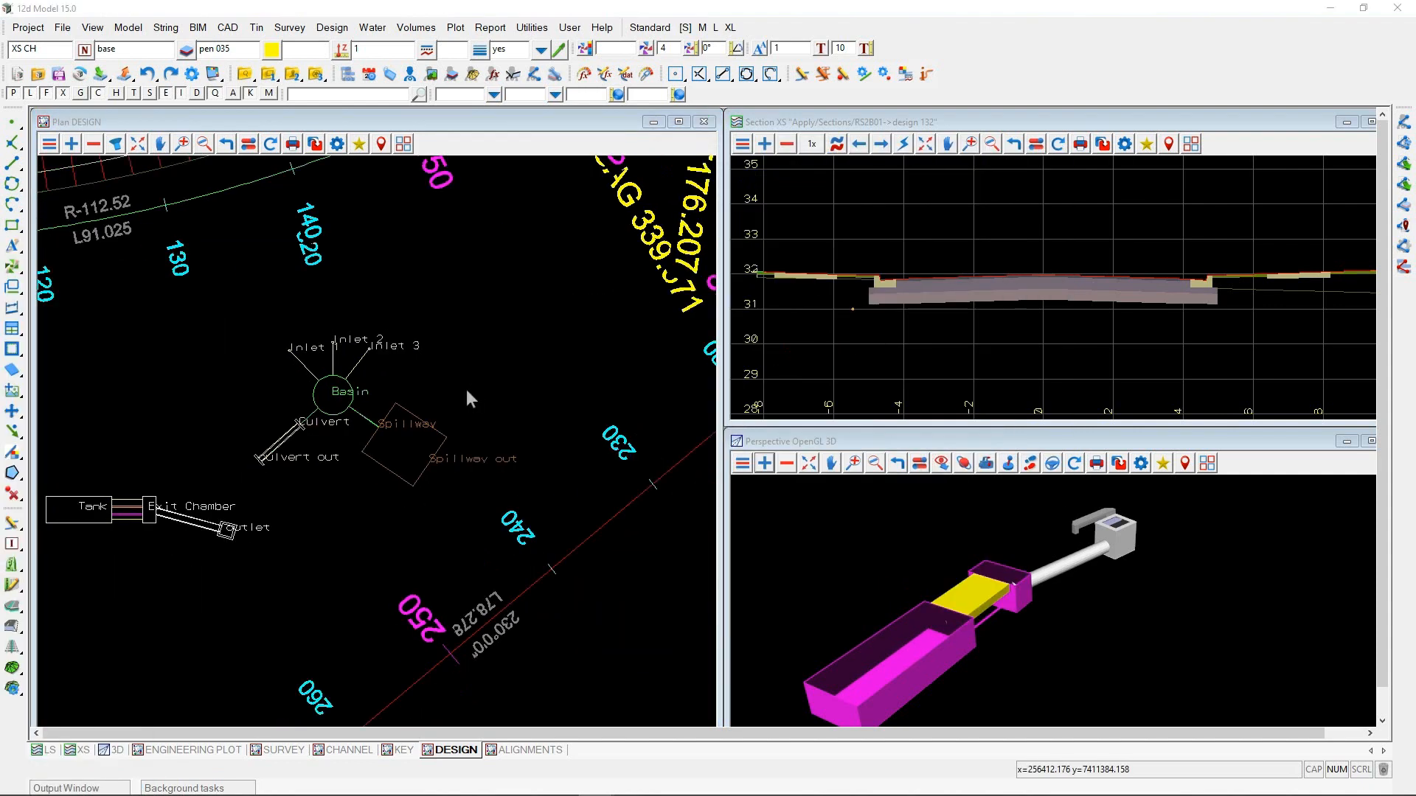
{"action": "scroll", "coordinate": [466, 391], "scroll_direction": "down", "scroll_amount": 1}
{"action": "left_click", "coordinate": [71, 144]}
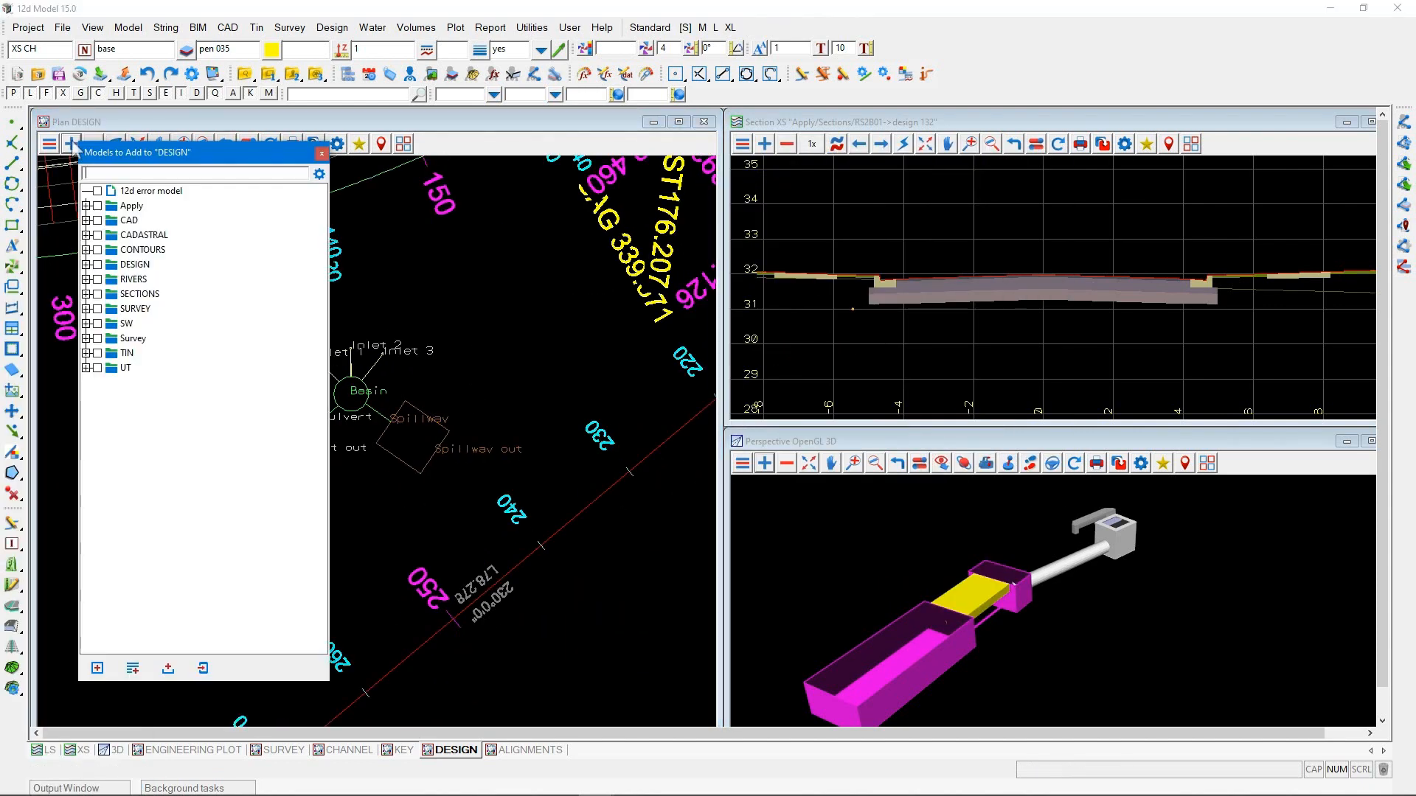
{"action": "type", "text": "sw"}
{"action": "left_click", "coordinate": [92, 221]}
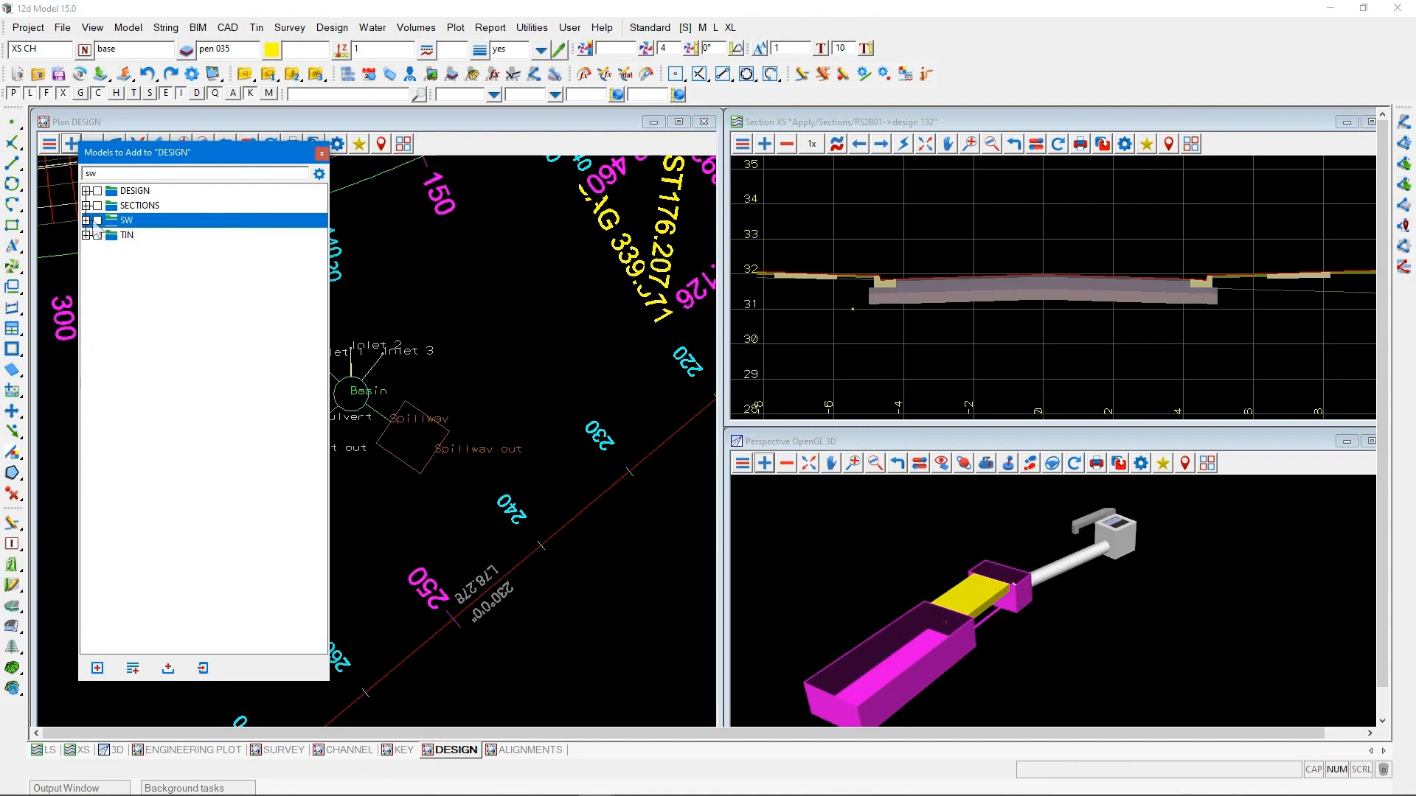
{"action": "left_click", "coordinate": [87, 220]}
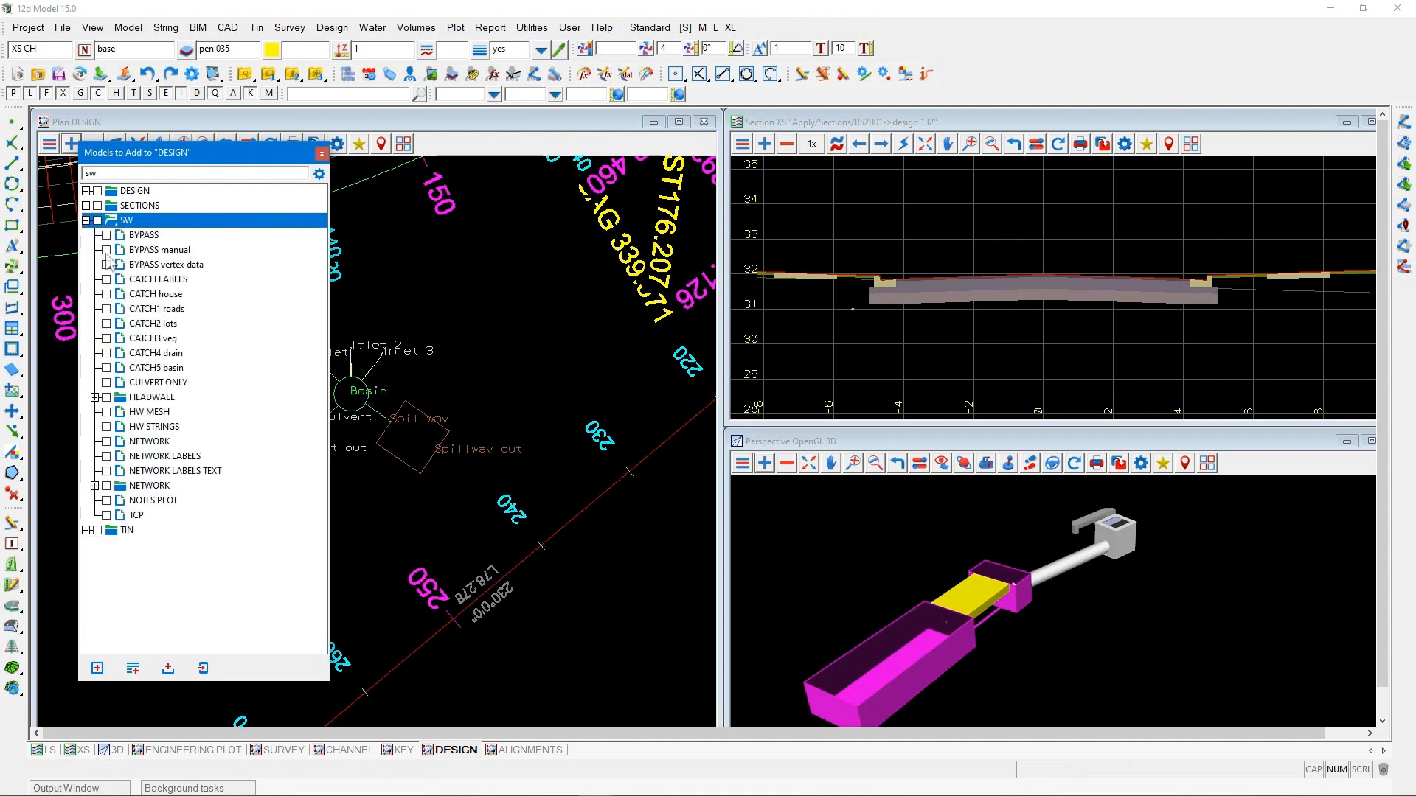
{"action": "double_click", "coordinate": [161, 445]}
{"action": "scroll", "coordinate": [528, 442], "scroll_direction": "down", "scroll_amount": 3}
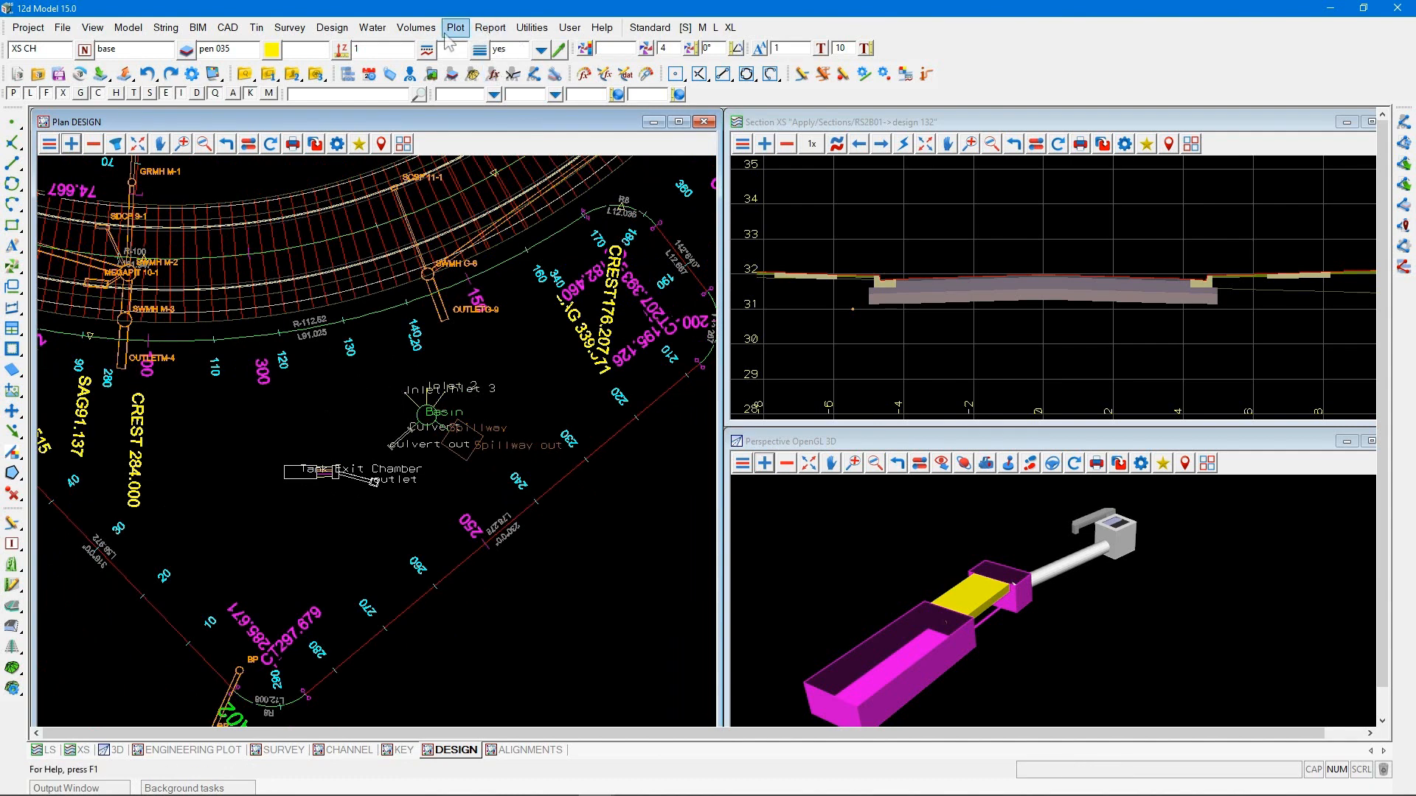
Using the water network Move plan edit, relocate the basin's Inlet 1 end to the OUTLETM-4 pit
{"action": "left_click", "coordinate": [373, 27]}
{"action": "mouse_move", "coordinate": [412, 96]}
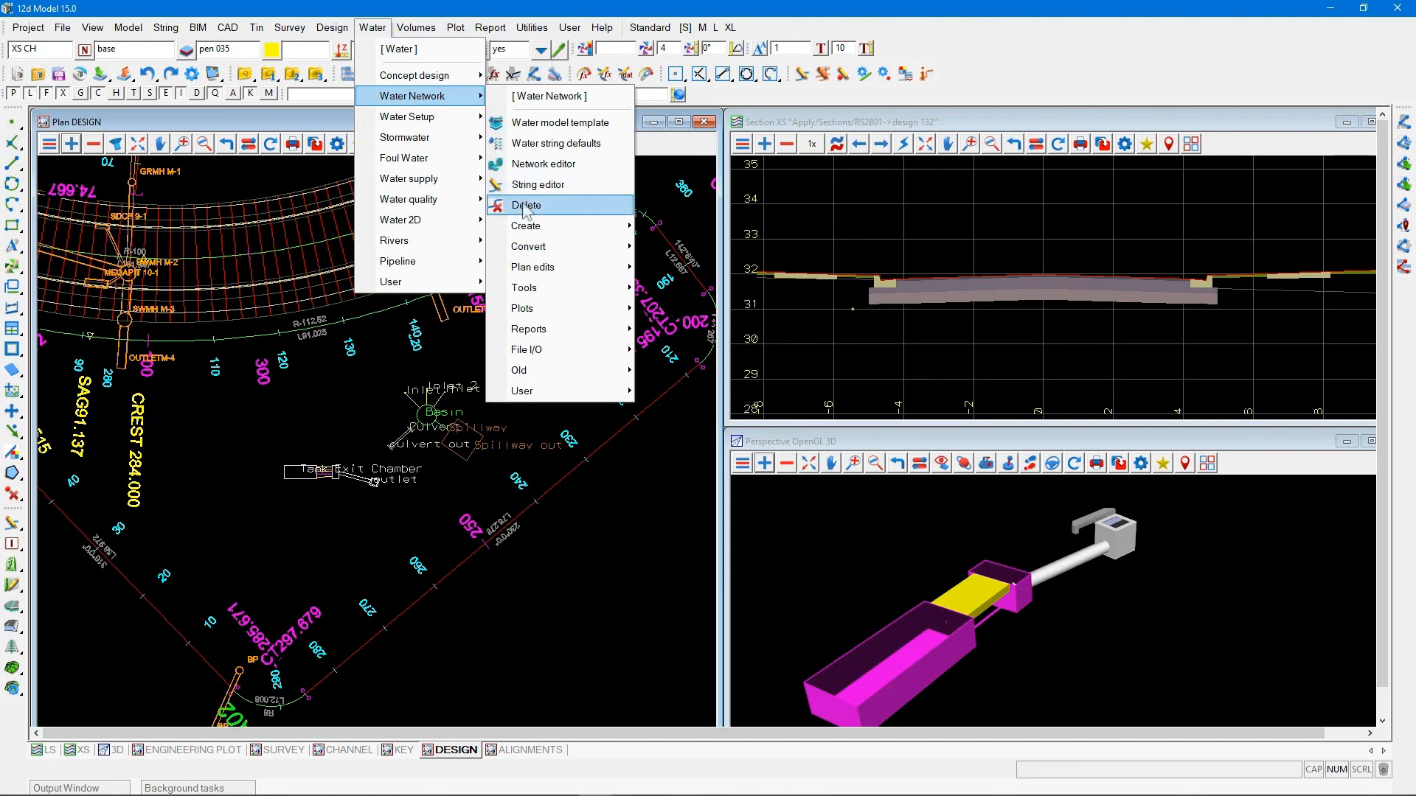
{"action": "mouse_move", "coordinate": [539, 269]}
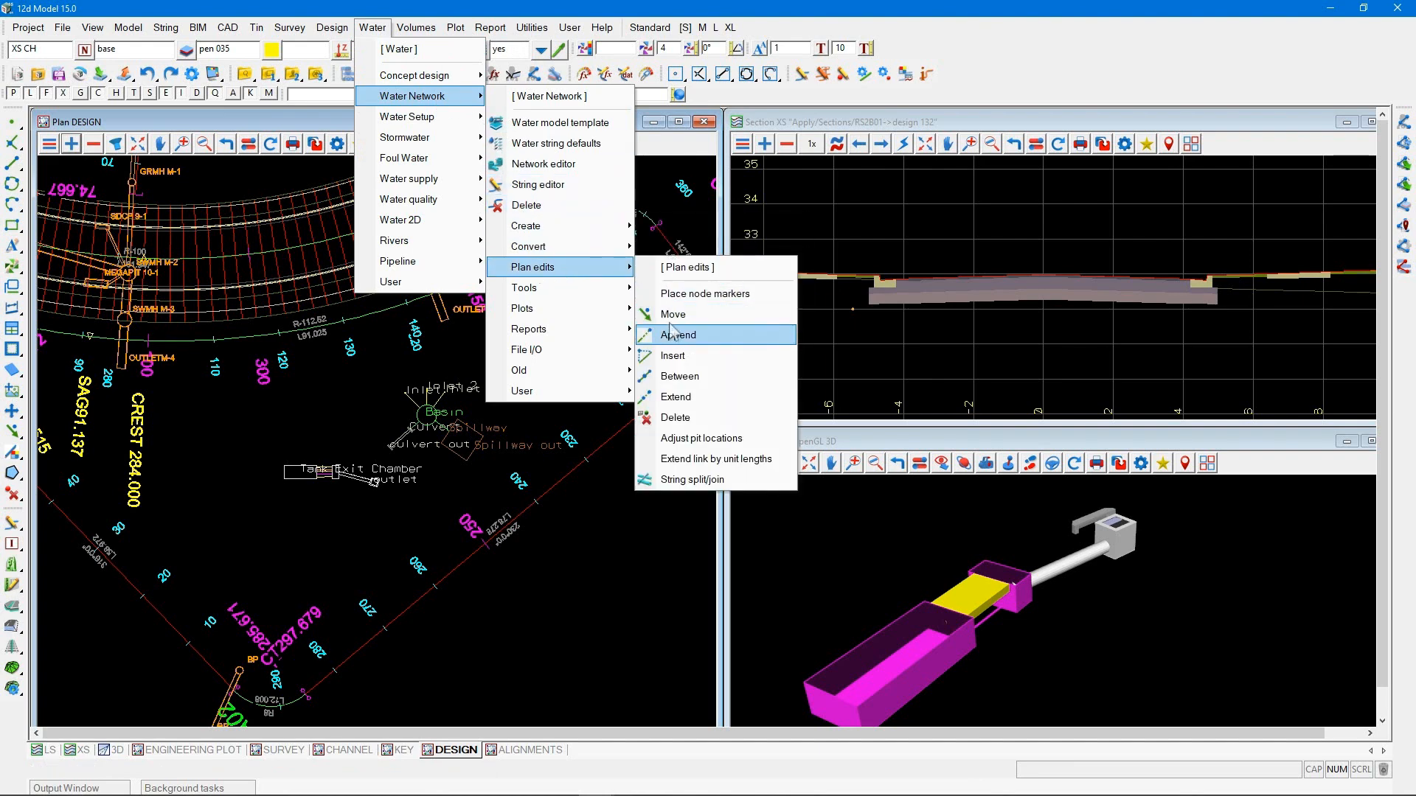
{"action": "left_click", "coordinate": [694, 337]}
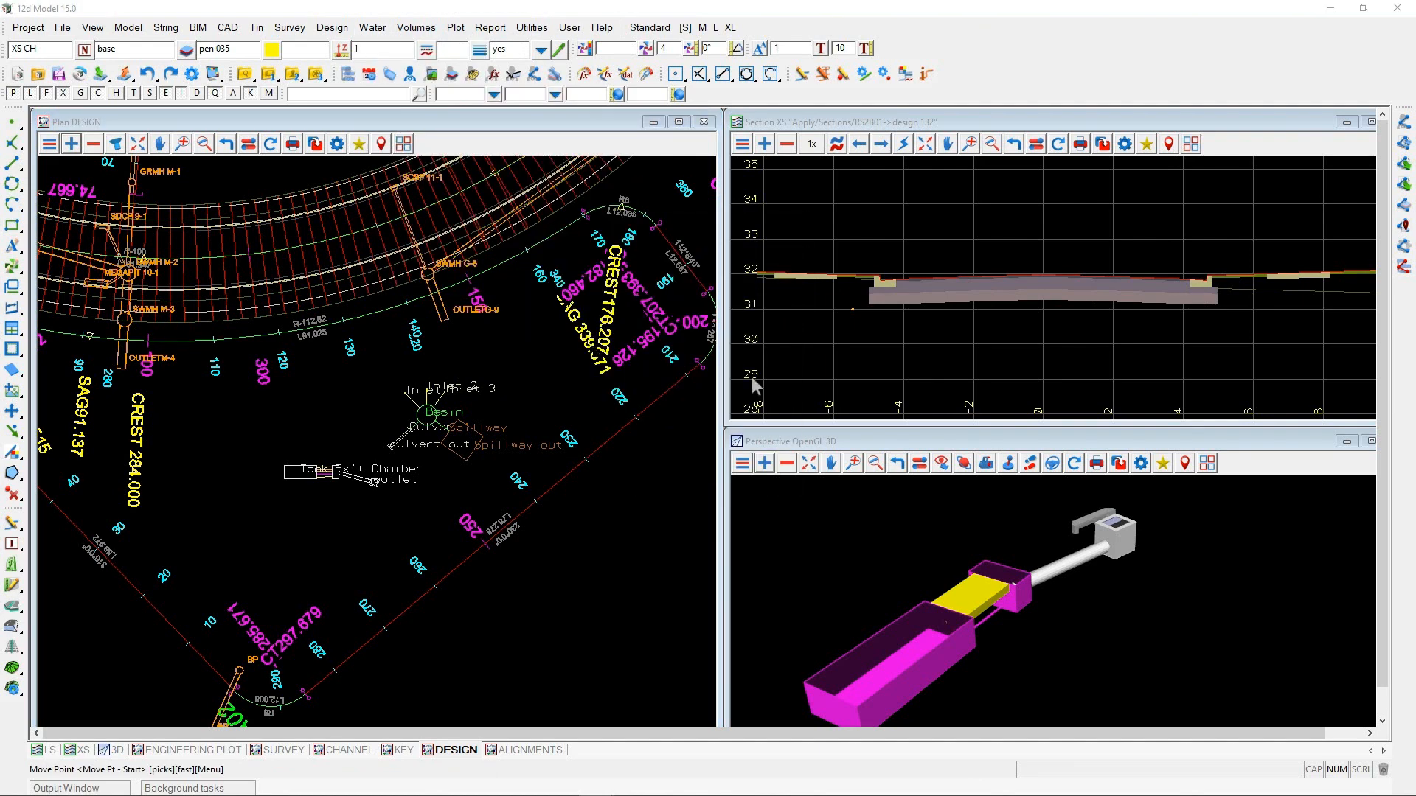
{"action": "left_click", "coordinate": [402, 388]}
{"action": "left_click", "coordinate": [122, 369]}
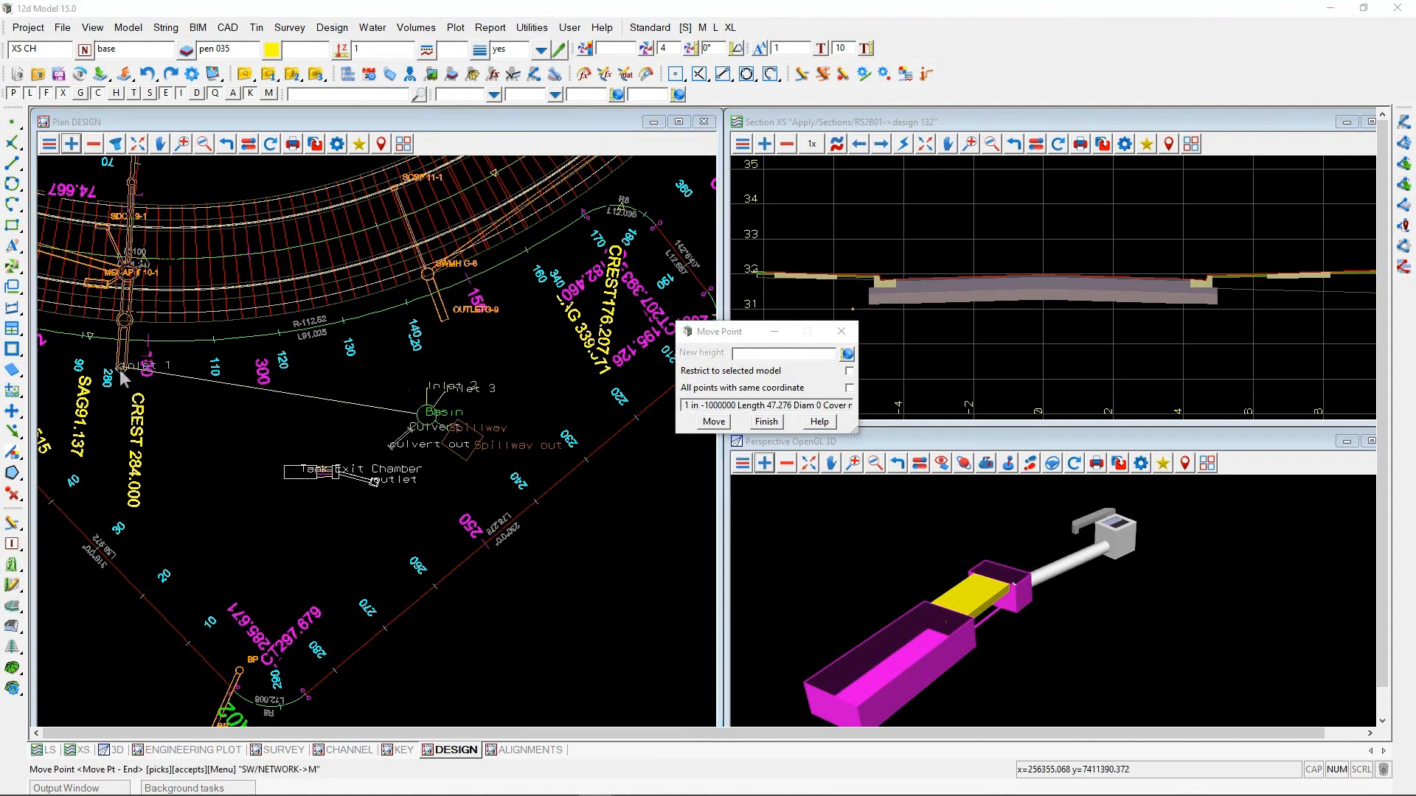
{"action": "middle_click", "coordinate": [122, 369]}
Move the basin's Inlet 2 end to the OUTLETG-9 pit and finish the point move
{"action": "left_click", "coordinate": [427, 389]}
{"action": "middle_click", "coordinate": [427, 389]}
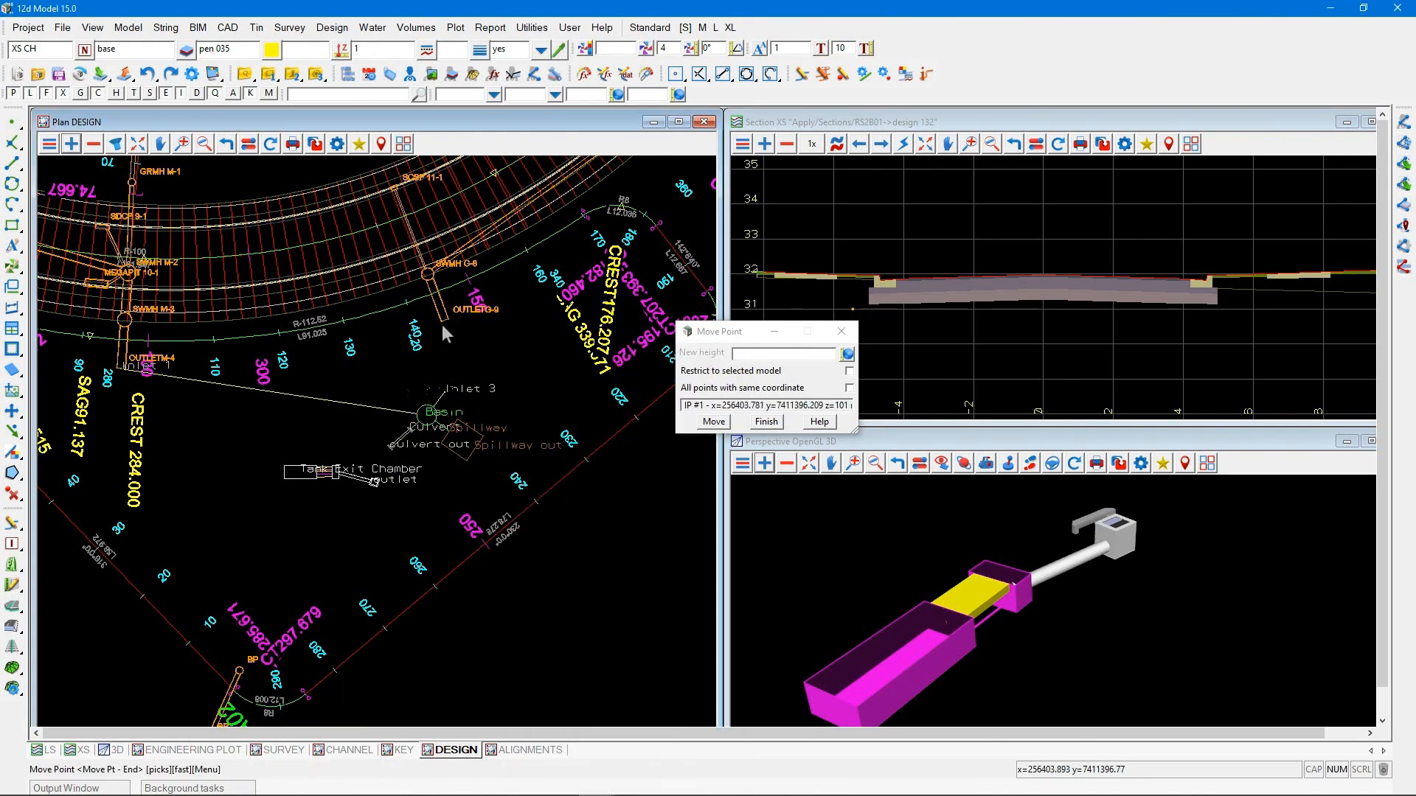
{"action": "left_click", "coordinate": [443, 323]}
{"action": "middle_click", "coordinate": [443, 323]}
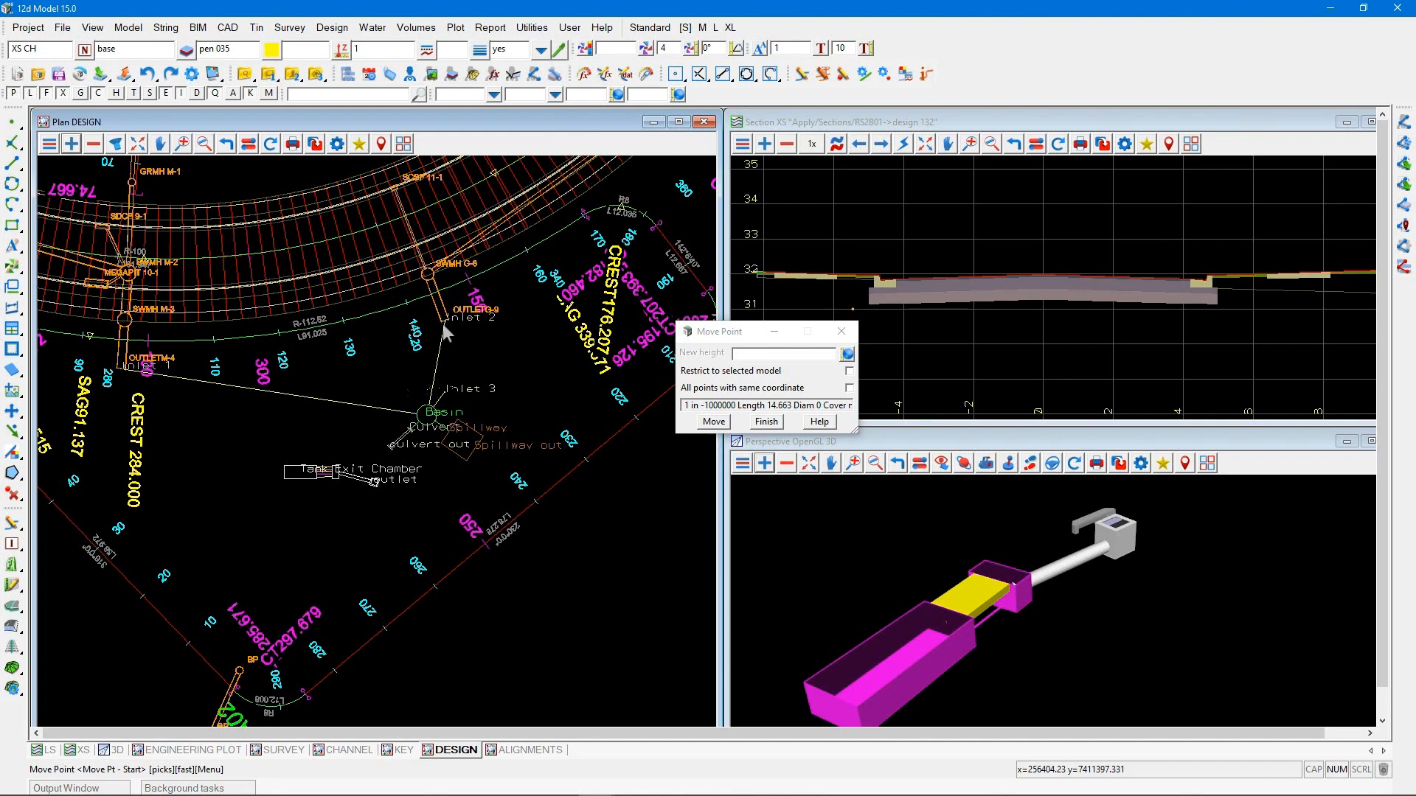
{"action": "left_click", "coordinate": [762, 422]}
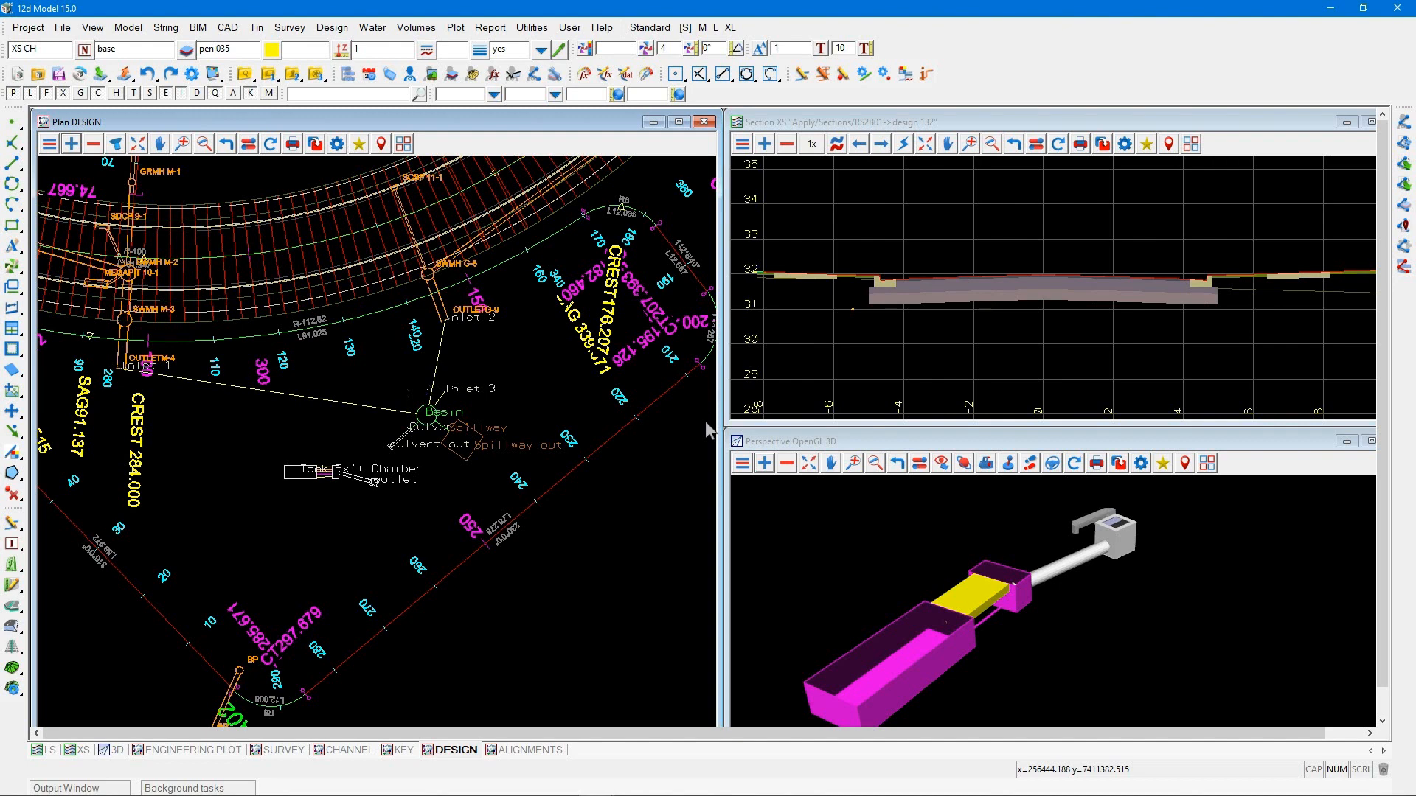
Bring back the 12da Library and preview the 12D 2 LANE 2 WAY SERVICE item from the roads folder
{"action": "scroll", "coordinate": [609, 446], "scroll_direction": "down", "scroll_amount": 3}
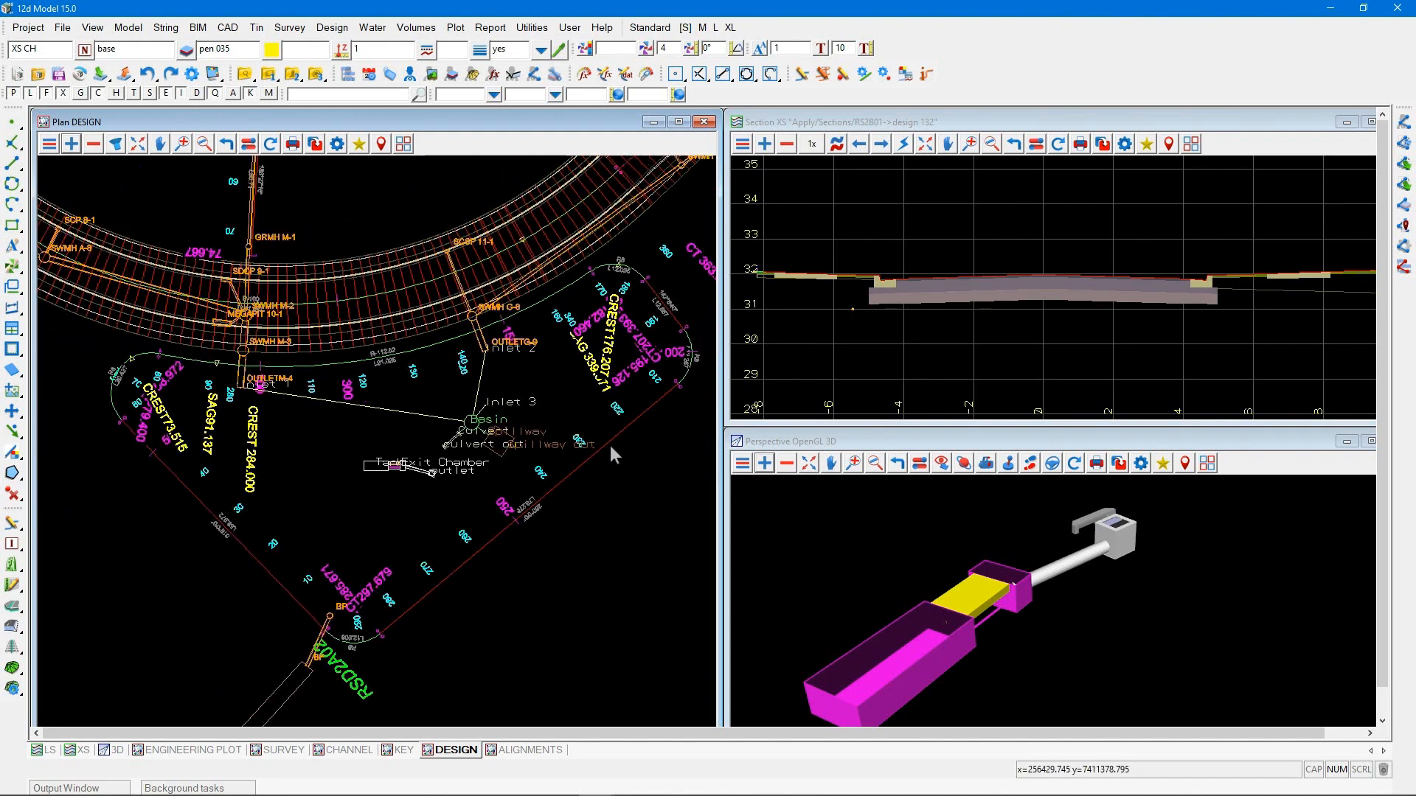
{"action": "left_click_drag", "start_coordinate": [0, 150], "coordinate": [768, 125]}
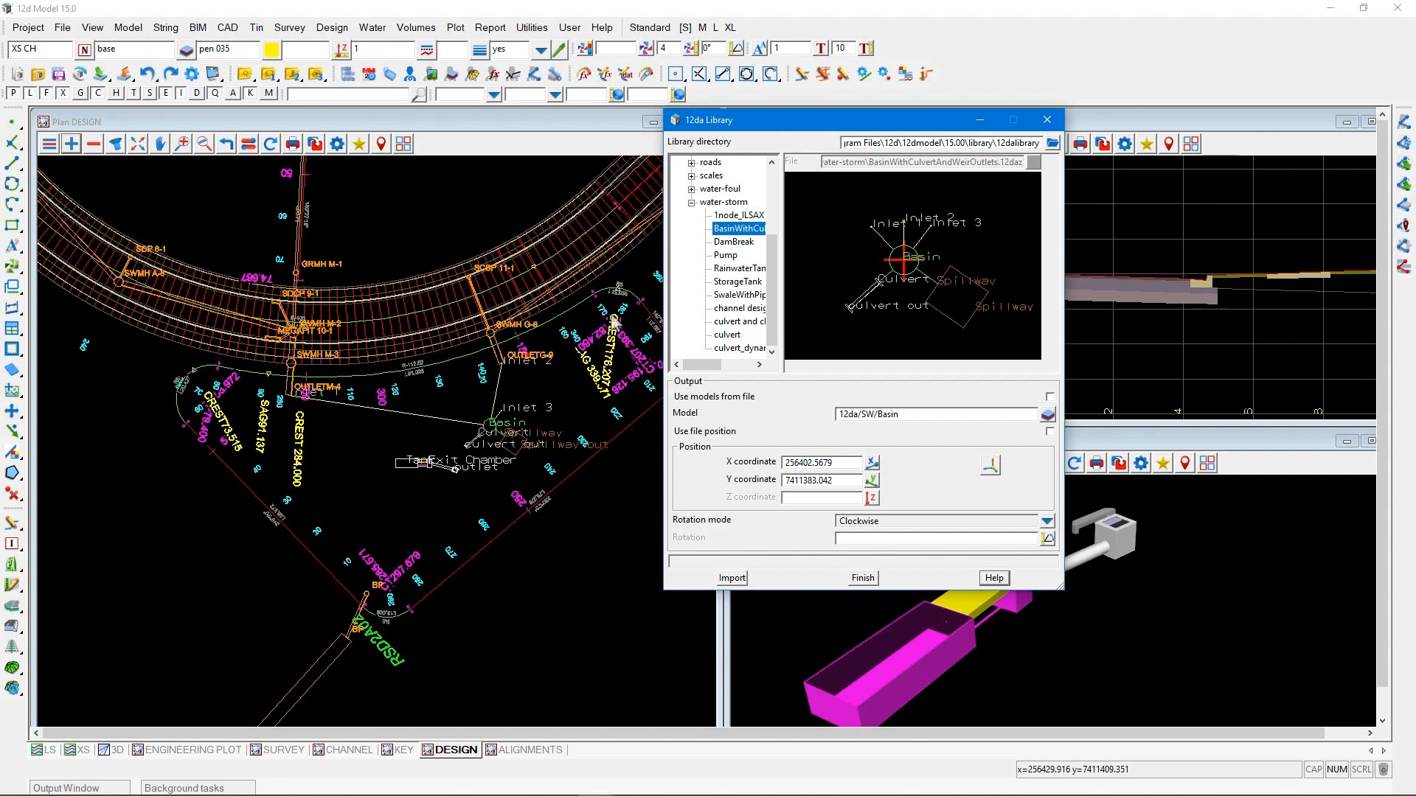
{"action": "left_click", "coordinate": [692, 202]}
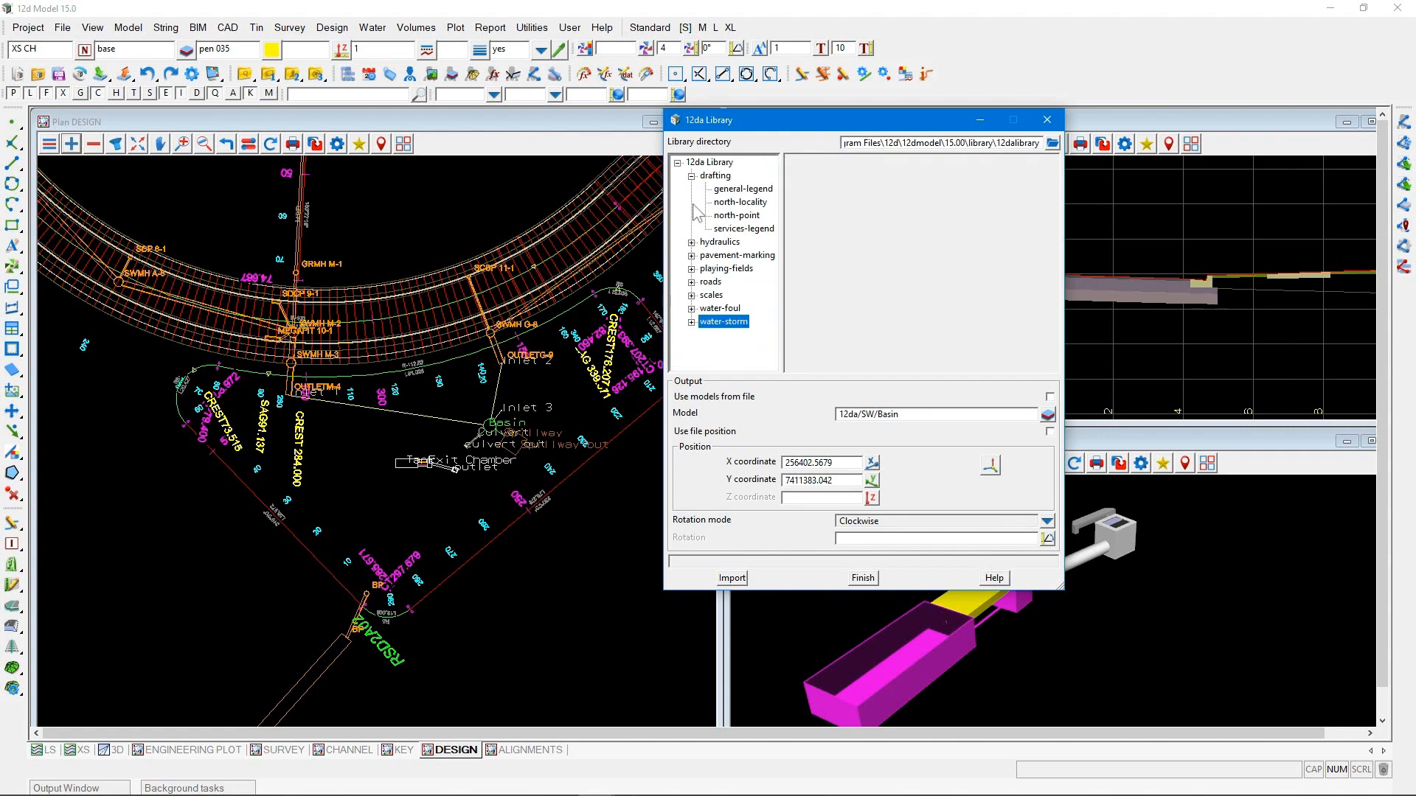
{"action": "left_click", "coordinate": [692, 281]}
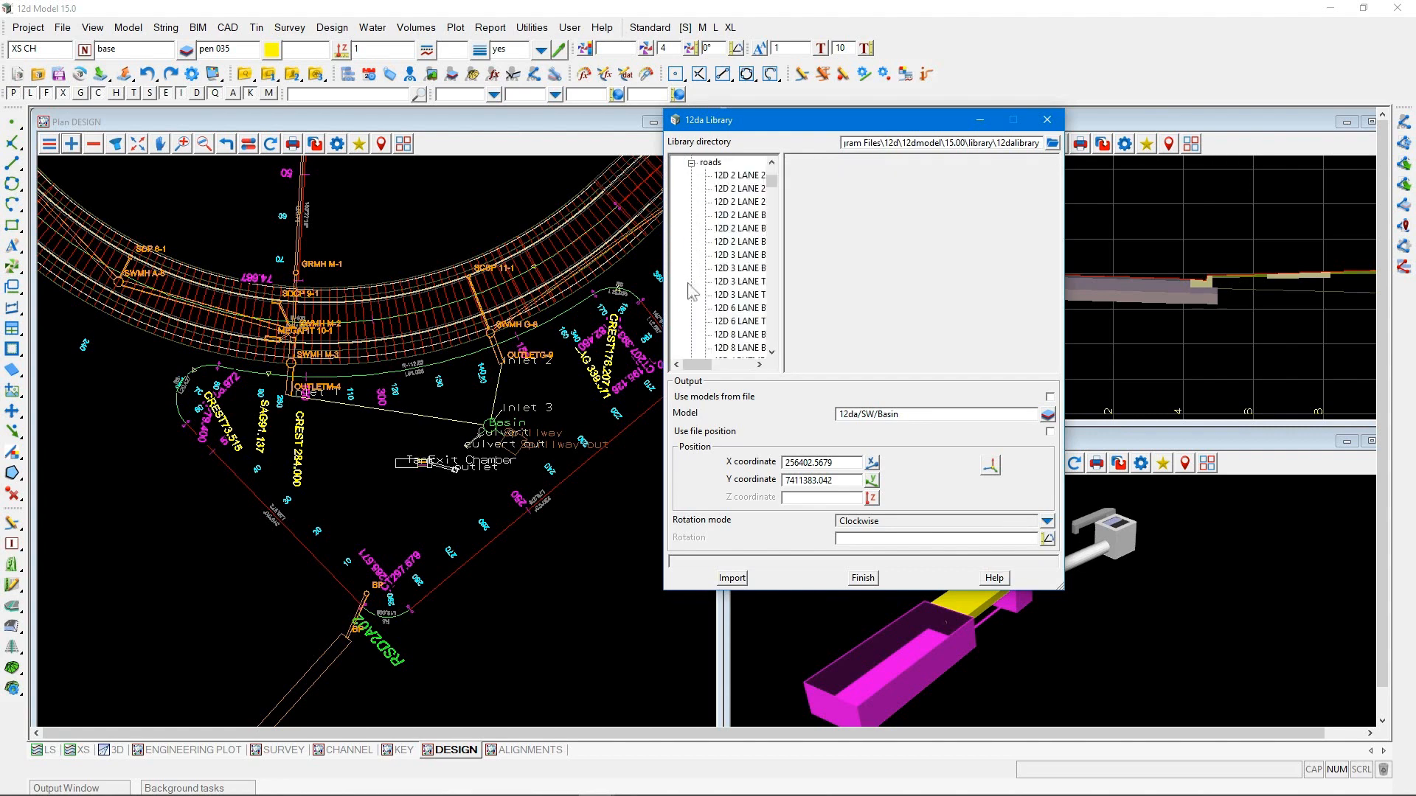
{"action": "left_click", "coordinate": [736, 202]}
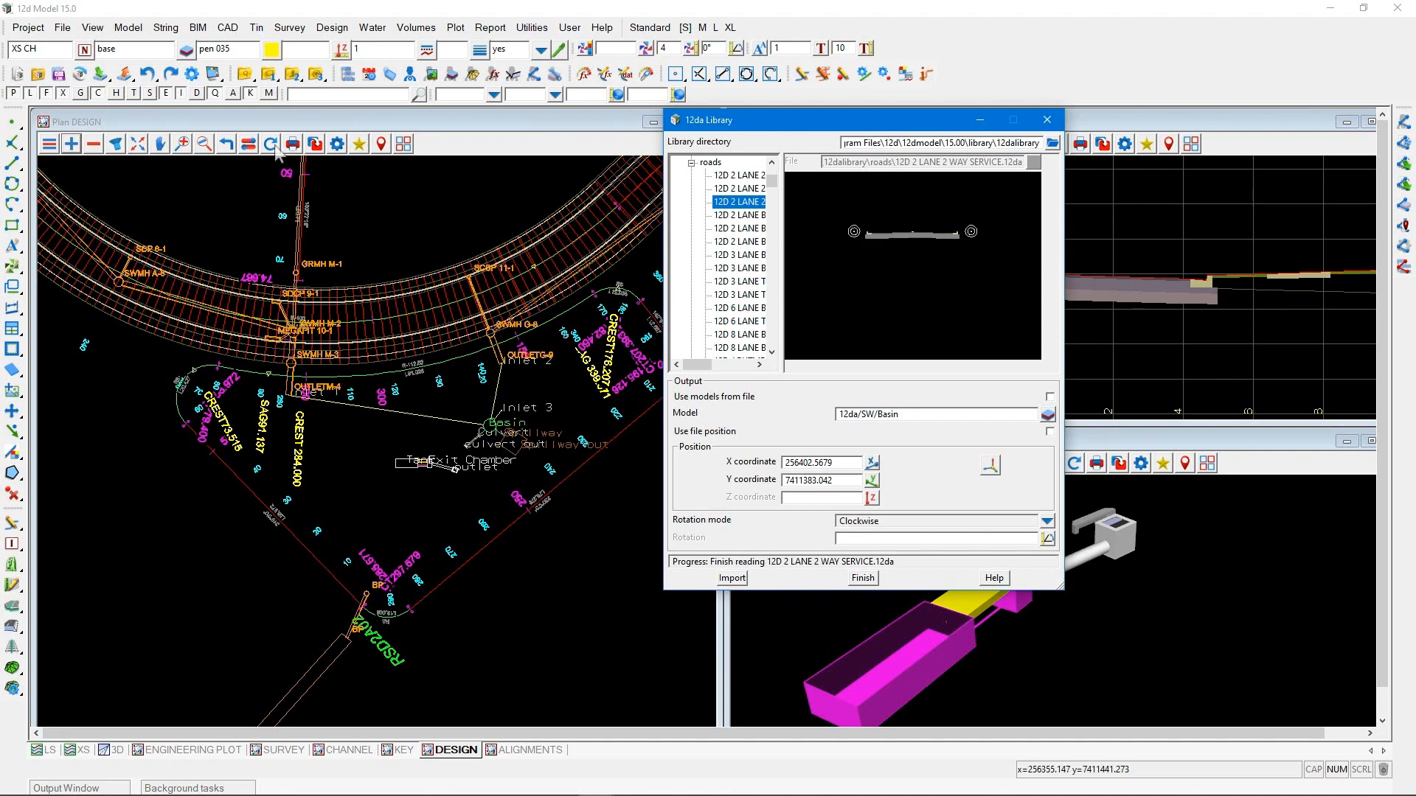
Start creating trimesh BIM objects and choose the 12d Examples/Roads/Minor/Rural 2 lane 2 way vertex-segment type
{"action": "left_click", "coordinate": [198, 27]}
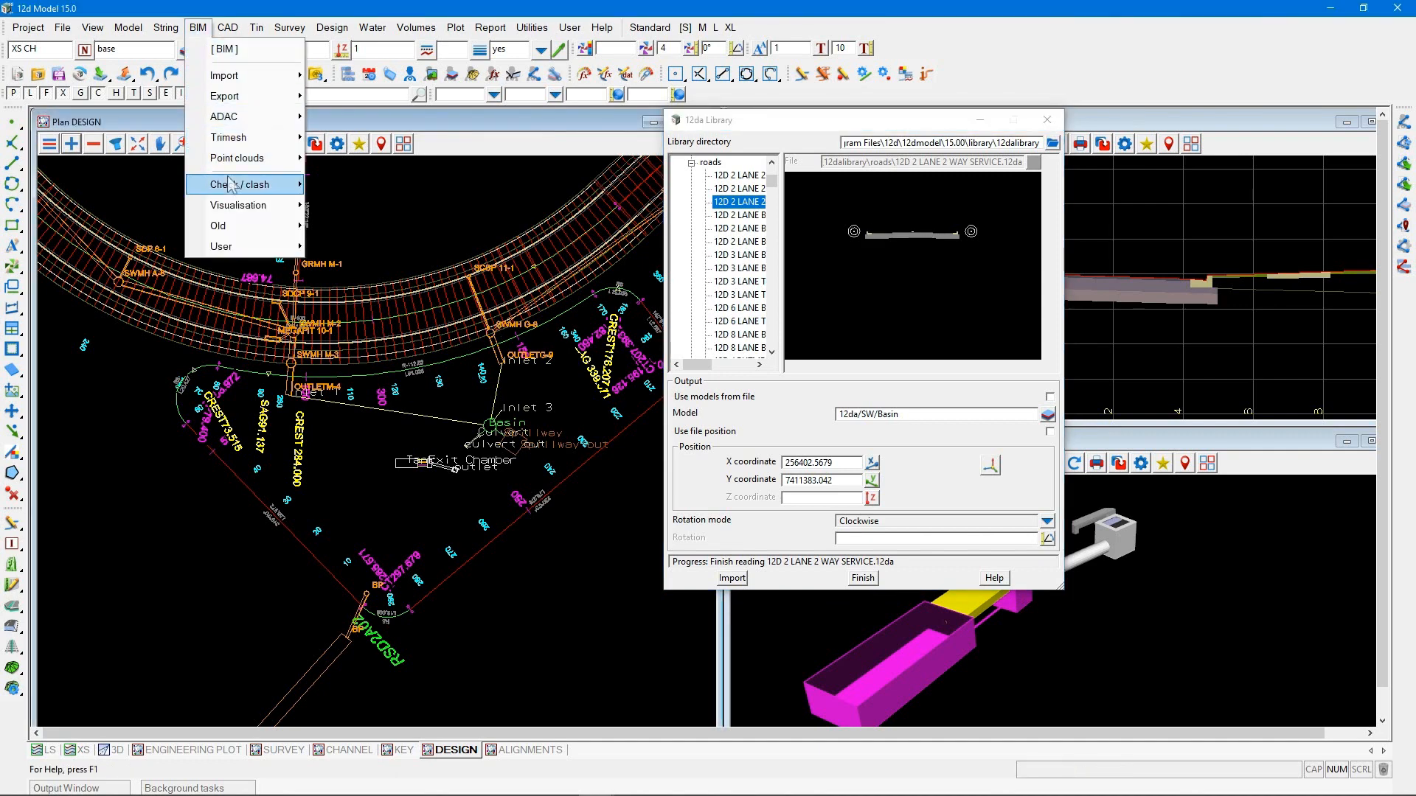
{"action": "mouse_move", "coordinate": [232, 146]}
{"action": "mouse_move", "coordinate": [376, 184]}
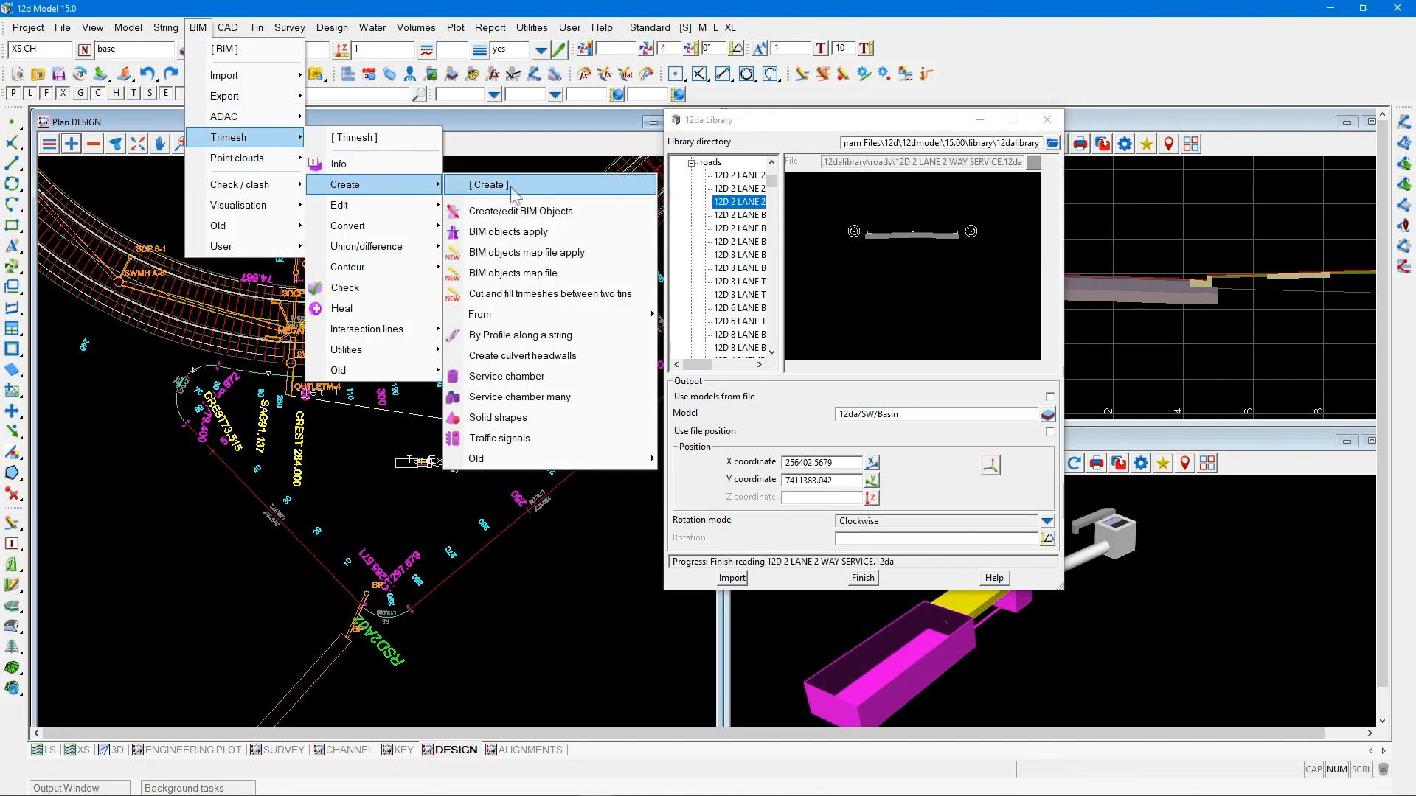
{"action": "left_click", "coordinate": [540, 214]}
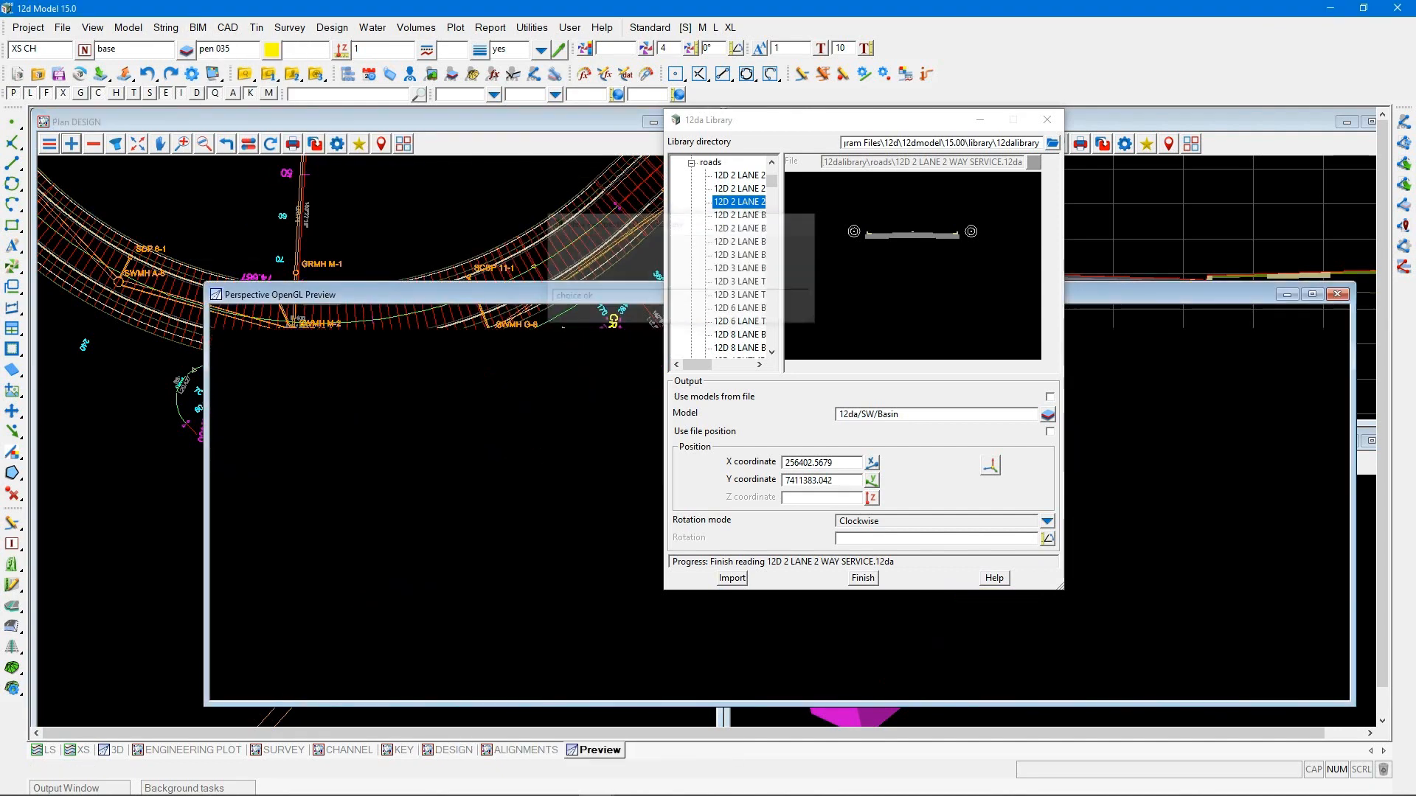
{"action": "left_click_drag", "start_coordinate": [228, 185], "coordinate": [341, 134]}
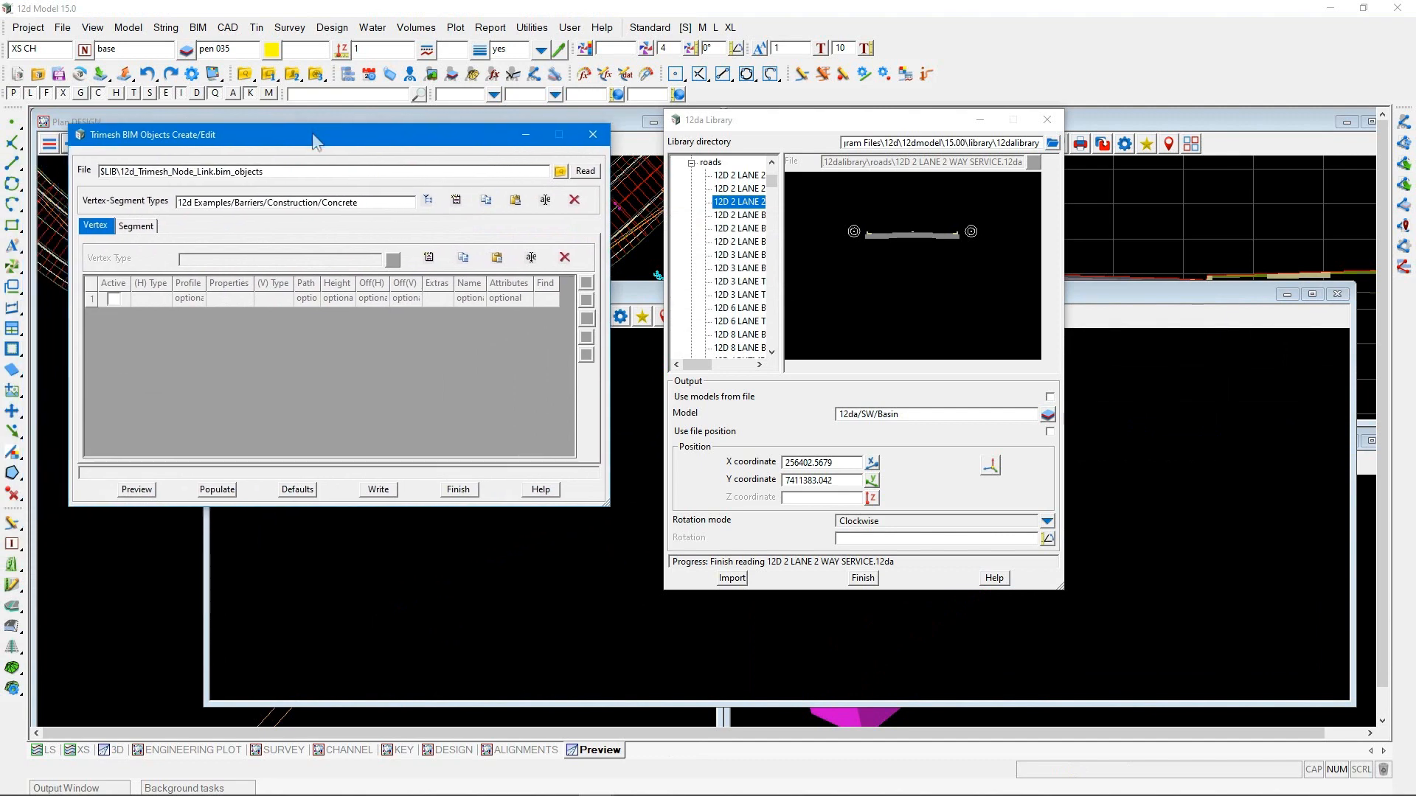
{"action": "left_click", "coordinate": [426, 199]}
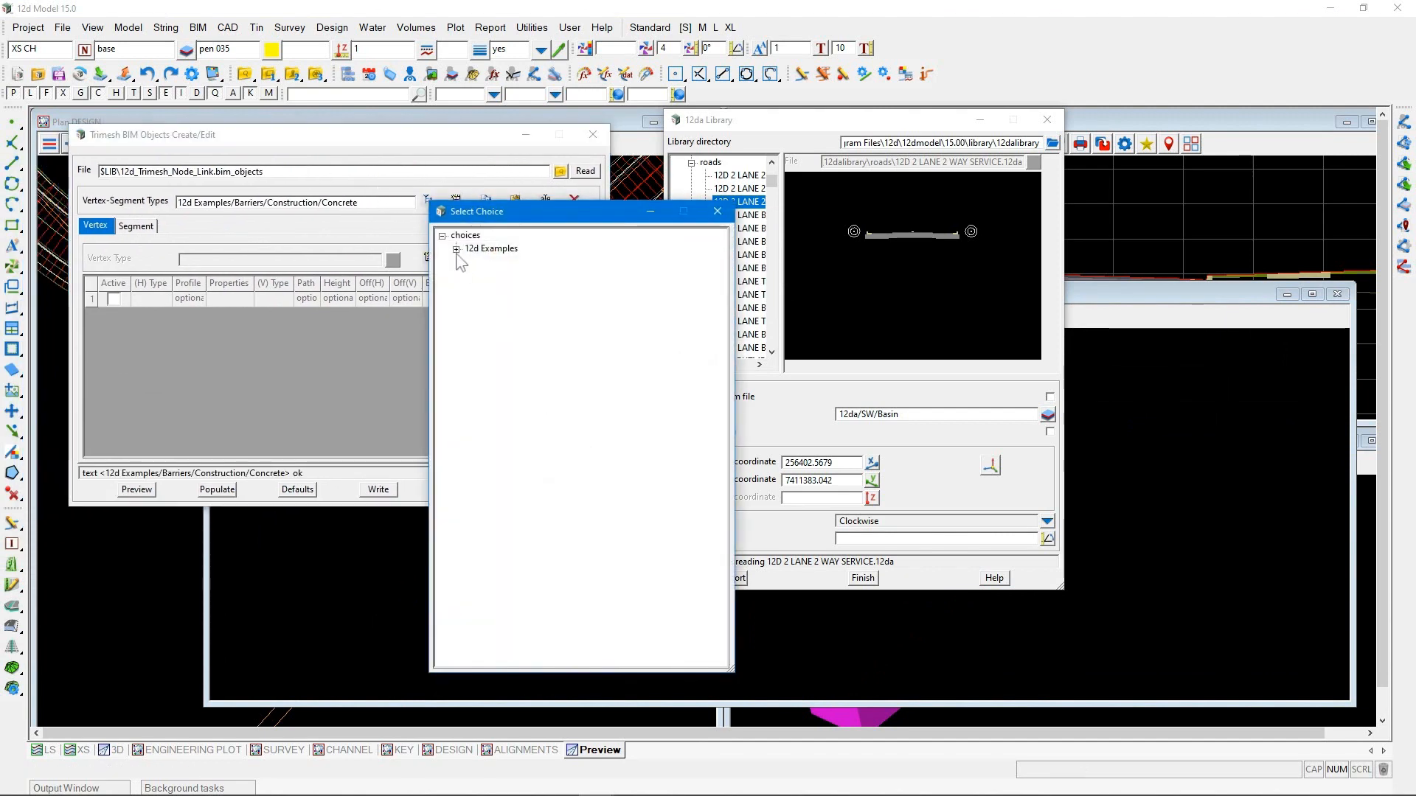
{"action": "left_click", "coordinate": [457, 250]}
{"action": "left_click", "coordinate": [469, 342]}
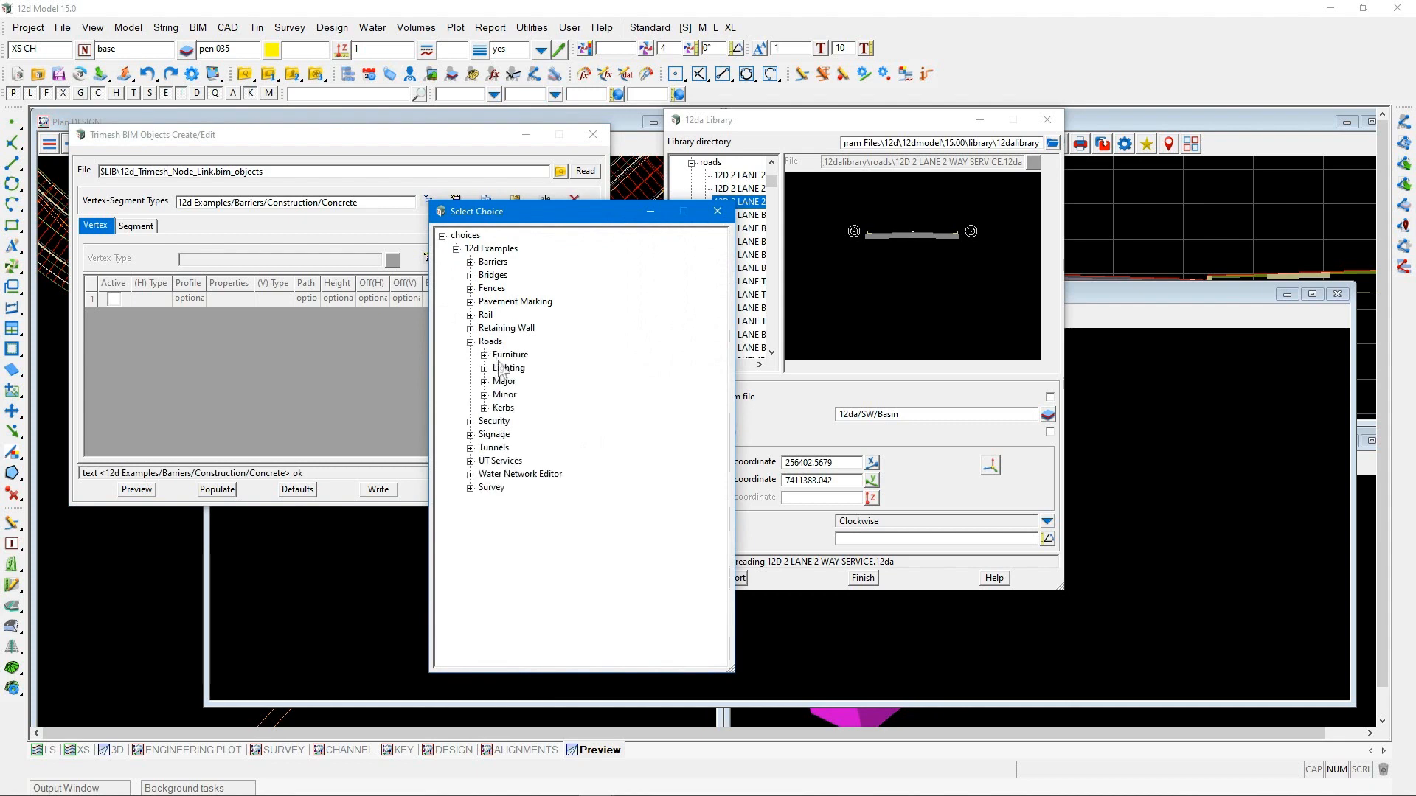
{"action": "left_click", "coordinate": [484, 394]}
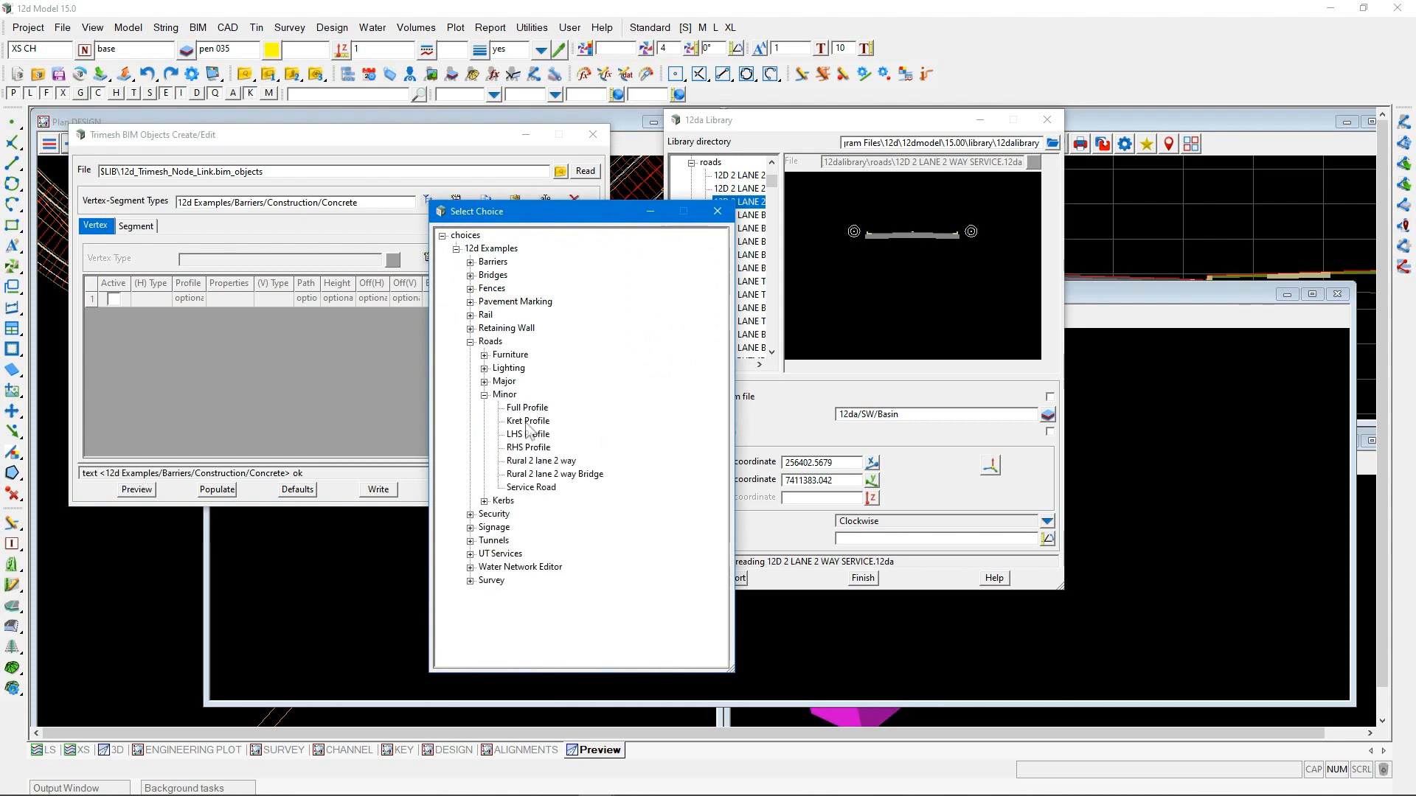
{"action": "double_click", "coordinate": [531, 462]}
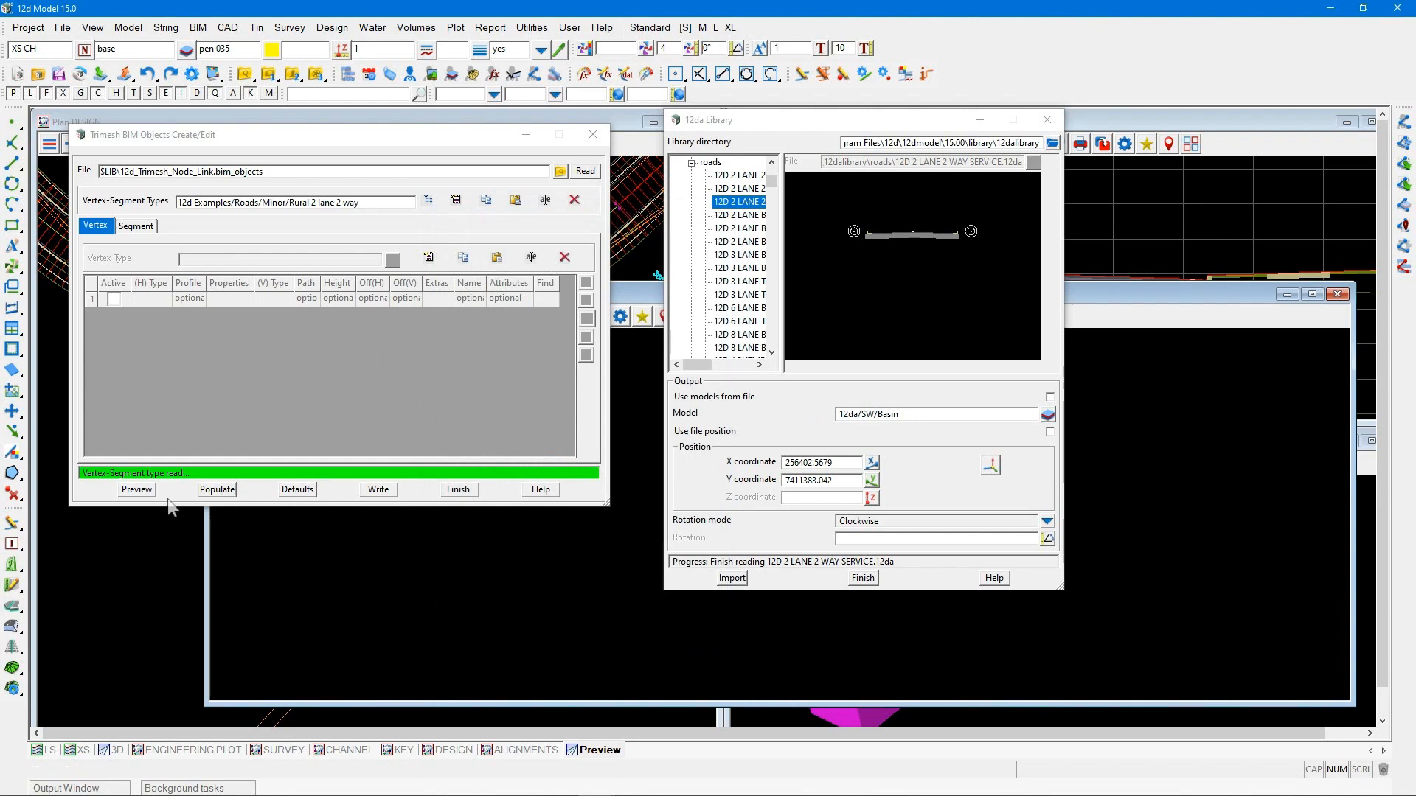
Preview the Rural 2 lane 2 way BIM object in the perspective view and inspect its end section
{"action": "left_click", "coordinate": [133, 491]}
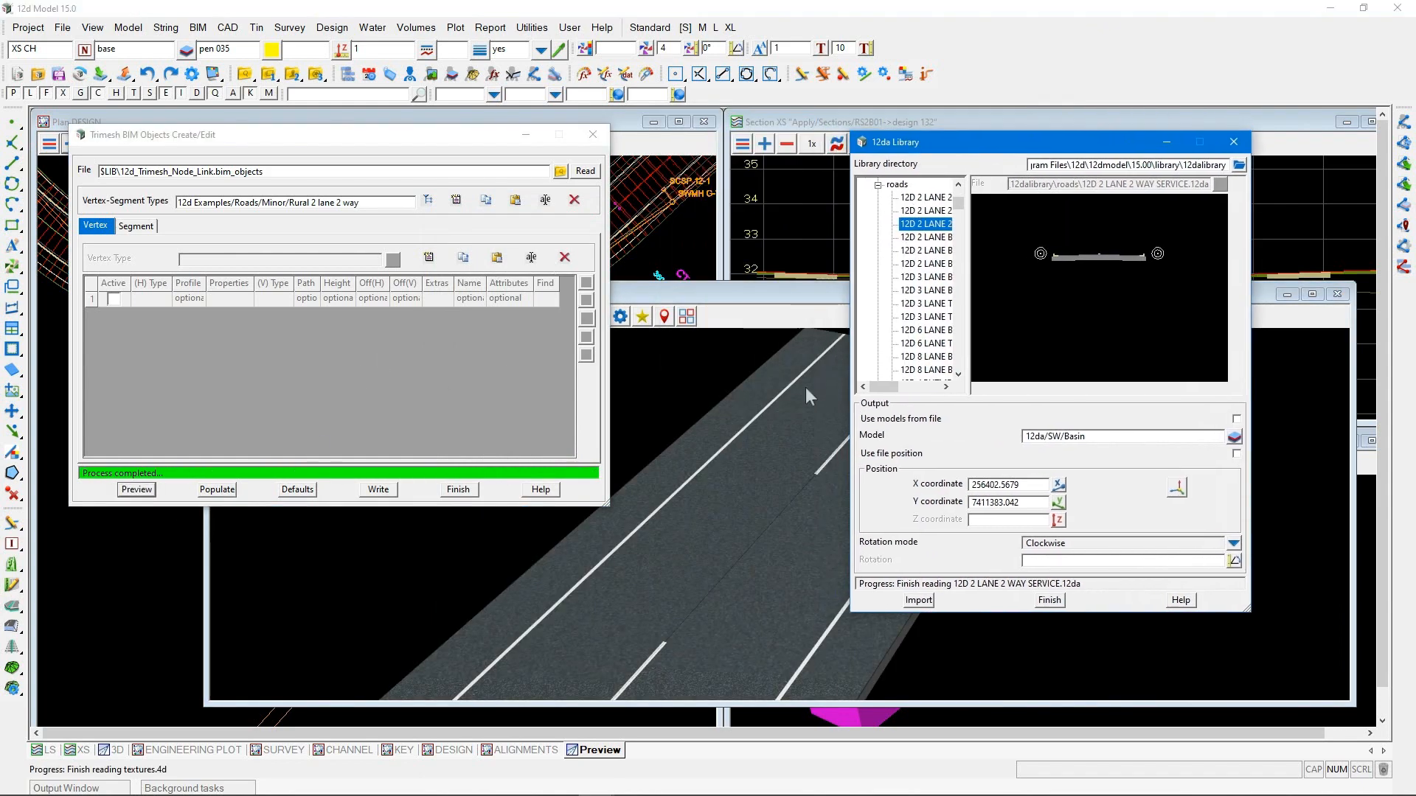
{"action": "scroll", "coordinate": [790, 432], "scroll_direction": "down", "scroll_amount": 5}
{"action": "scroll", "coordinate": [724, 598], "scroll_direction": "up", "scroll_amount": 3}
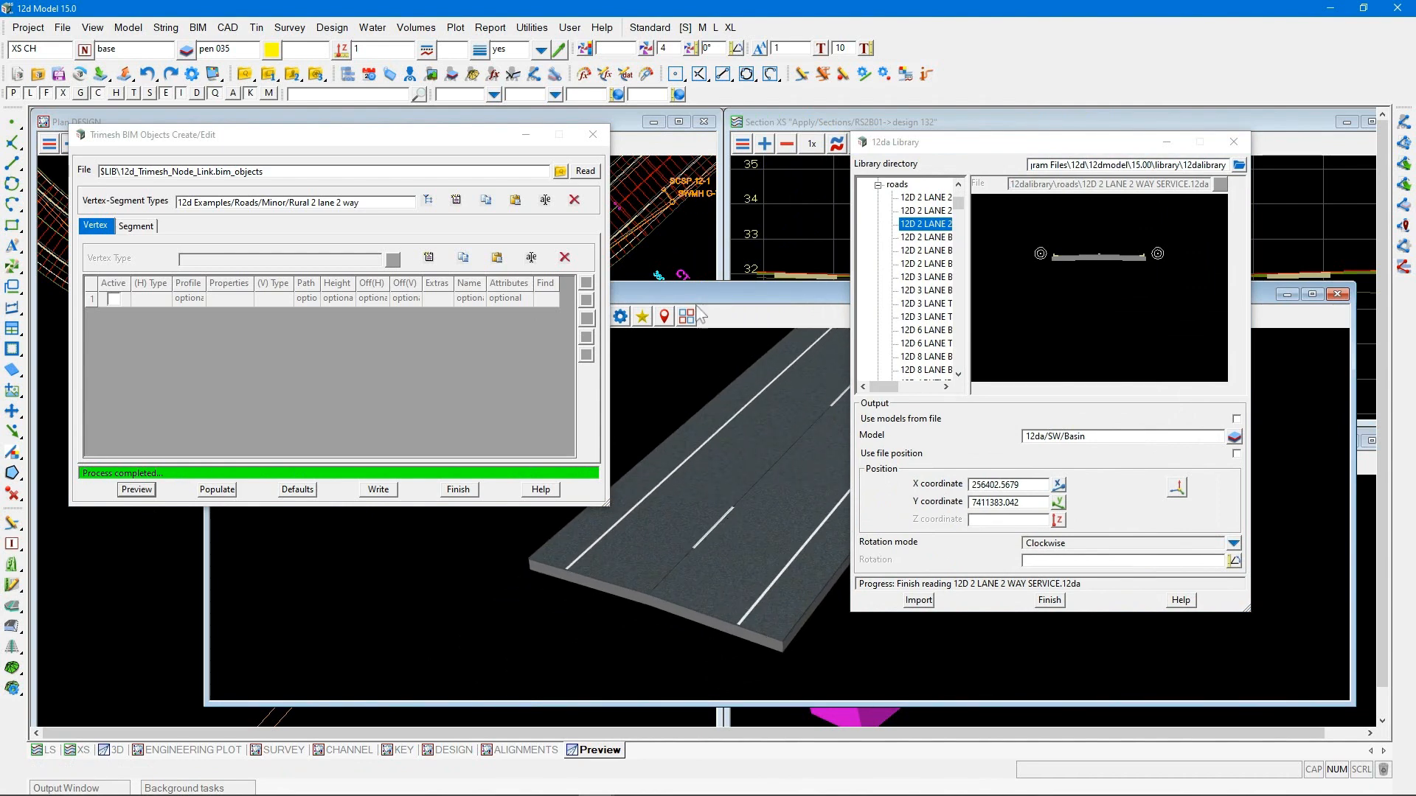
Finish the BIM object editor, discarding its changes, and close the perspective preview view
{"action": "left_click", "coordinate": [601, 141]}
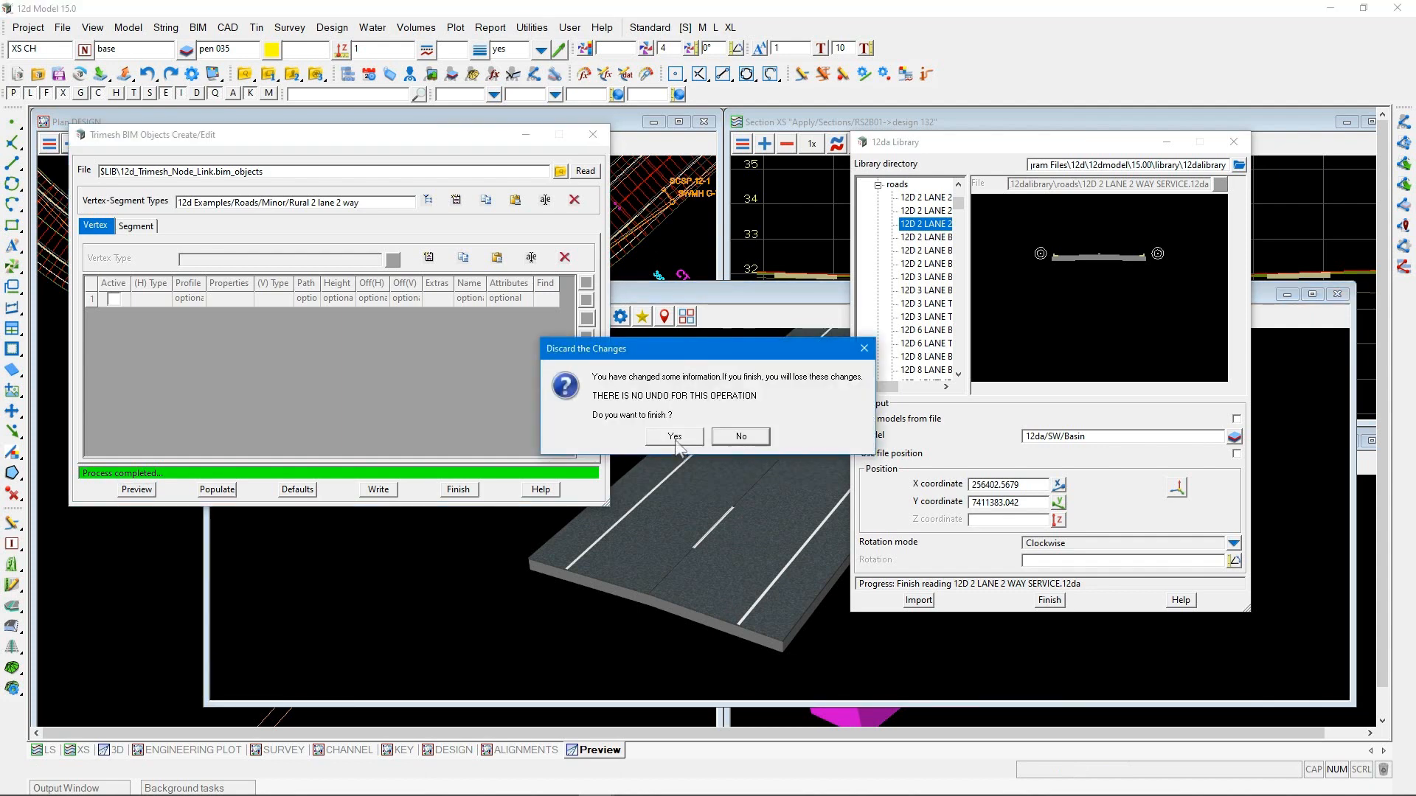
{"action": "left_click", "coordinate": [675, 436]}
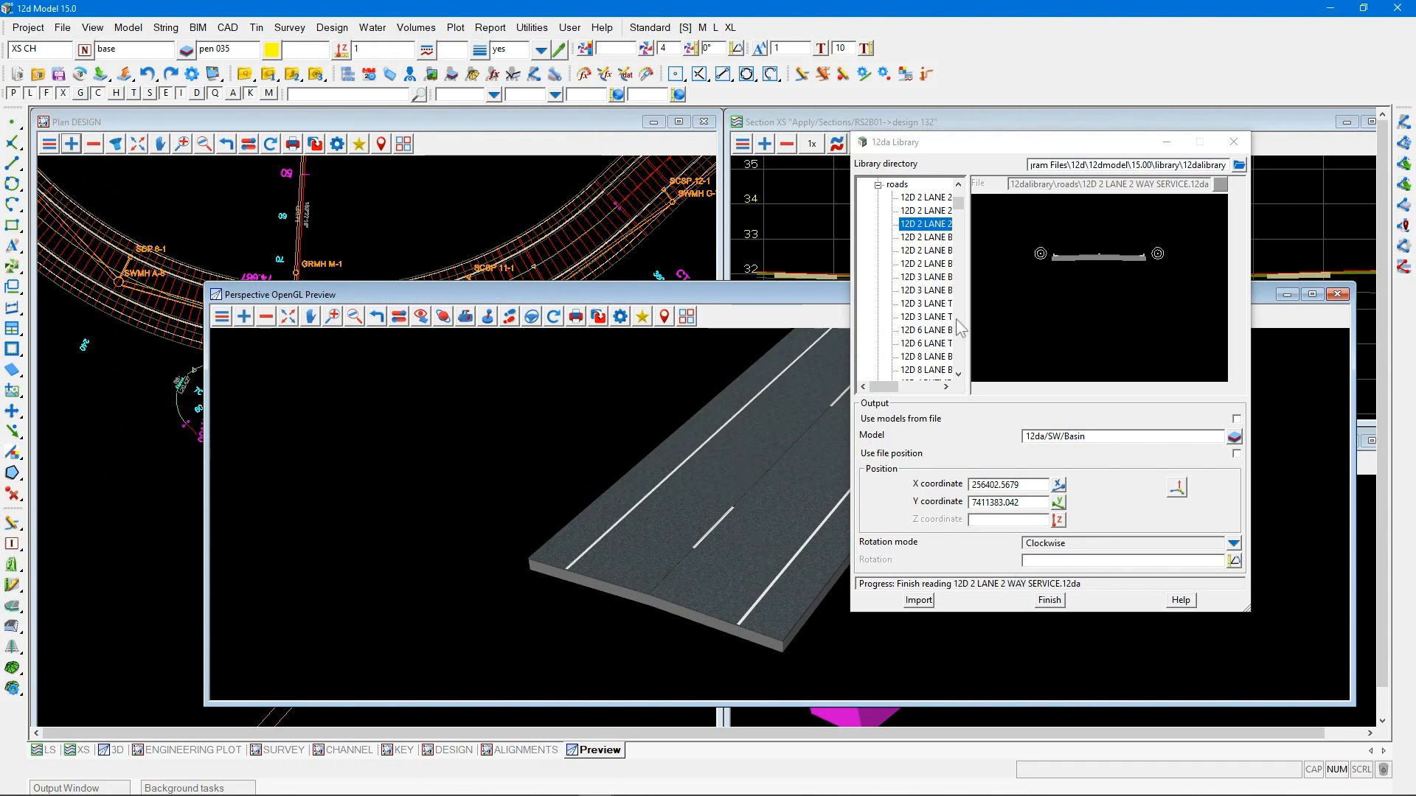
{"action": "left_click", "coordinate": [1337, 295]}
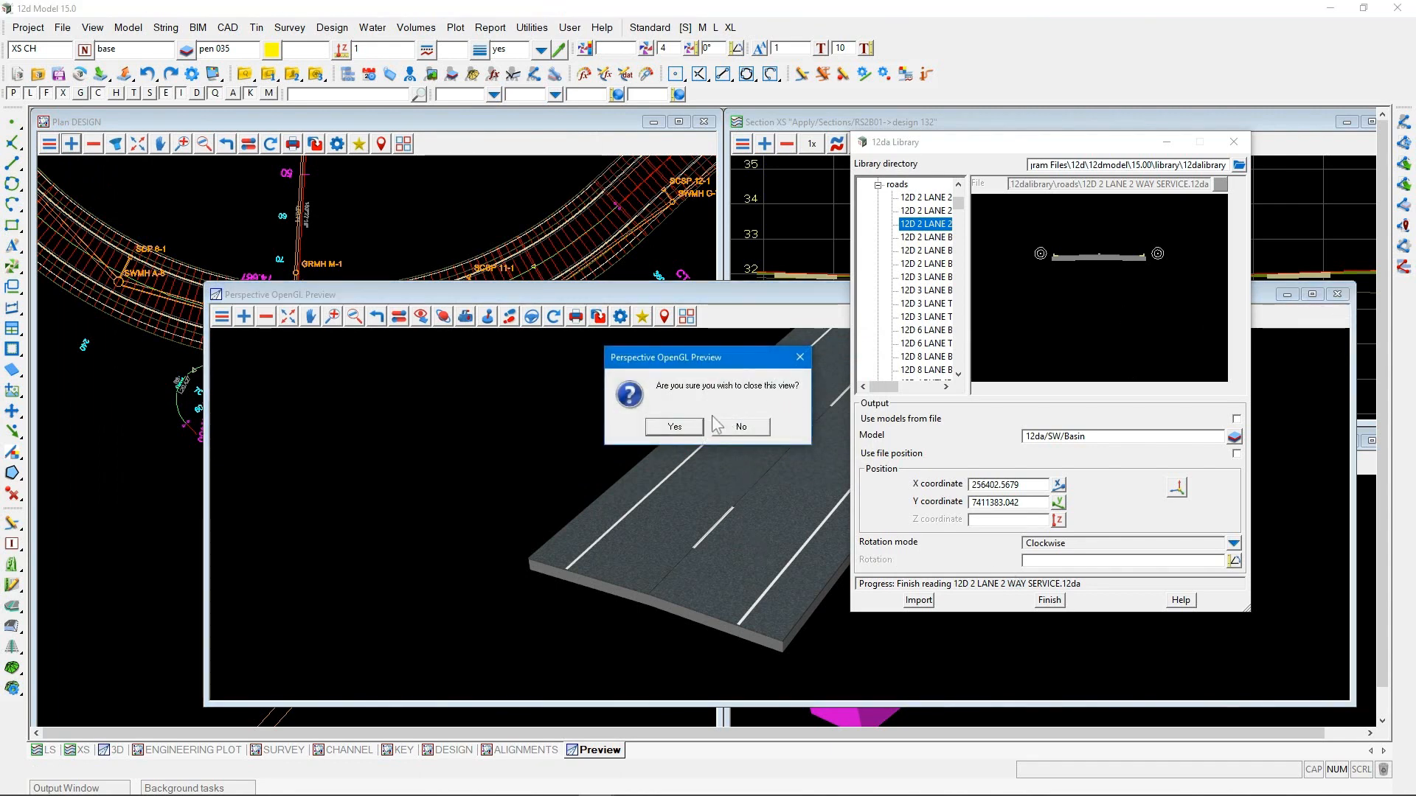
{"action": "left_click", "coordinate": [674, 428]}
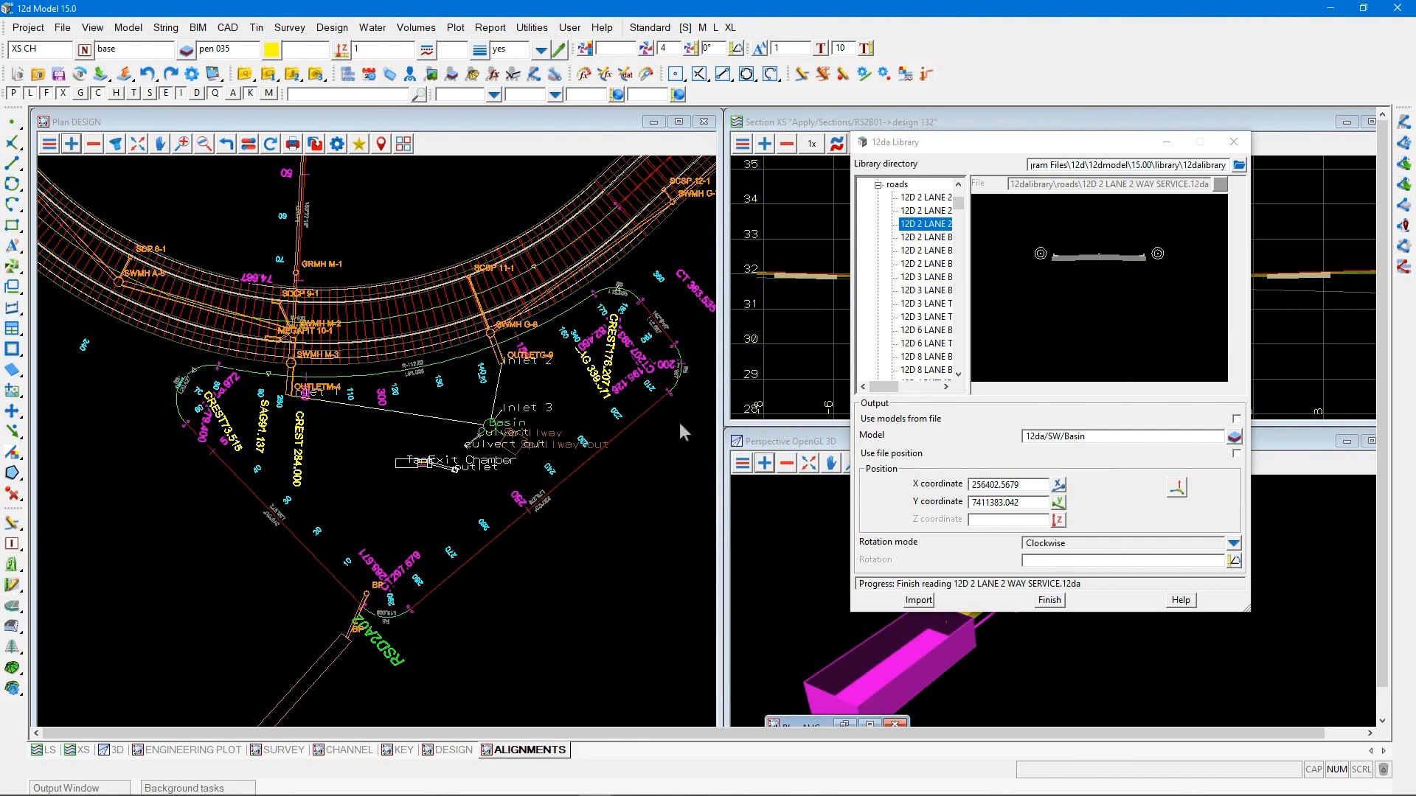
Collapse the roads folder, dismiss the library directory choices, and close the 12da Library
{"action": "scroll", "coordinate": [569, 457], "scroll_direction": "down", "scroll_amount": 2}
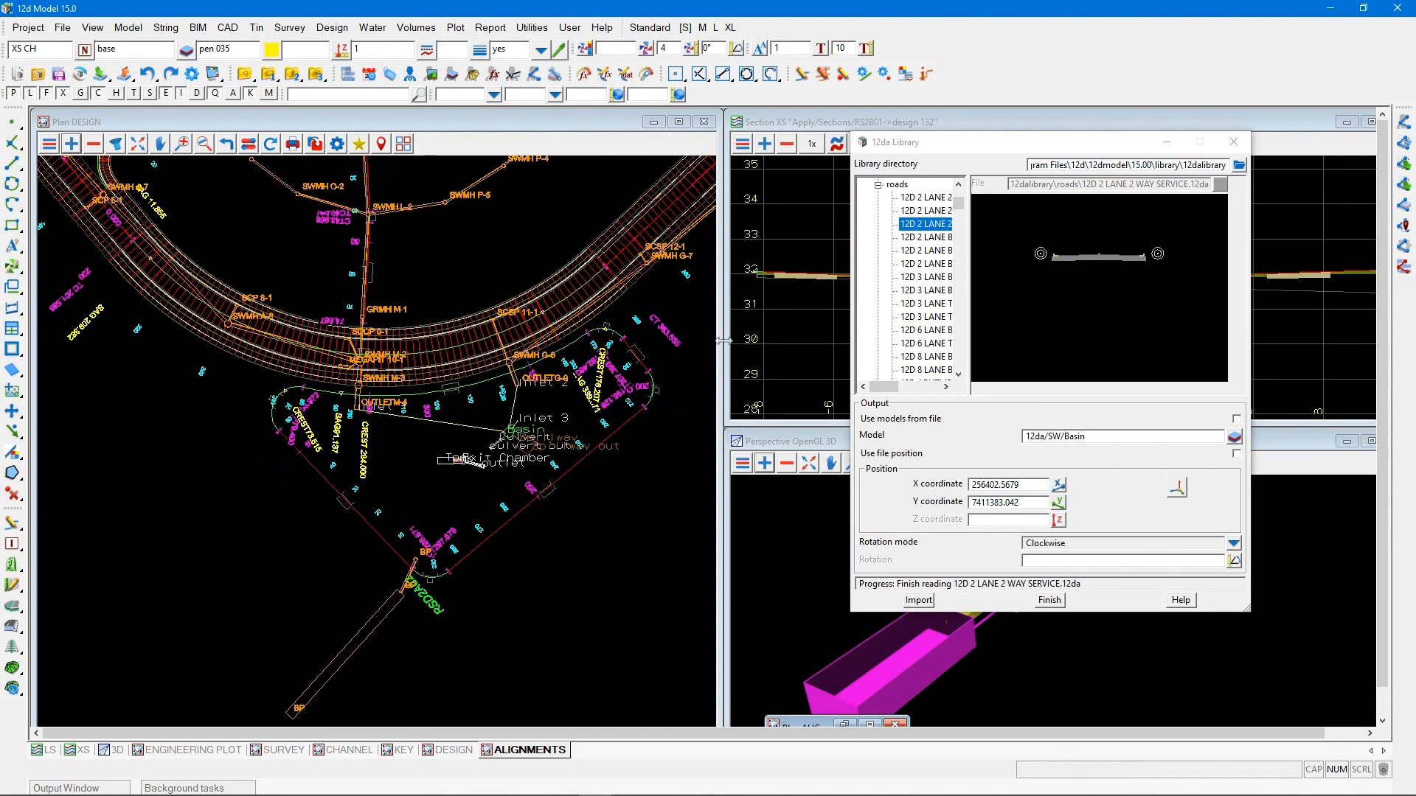
{"action": "left_click", "coordinate": [877, 186]}
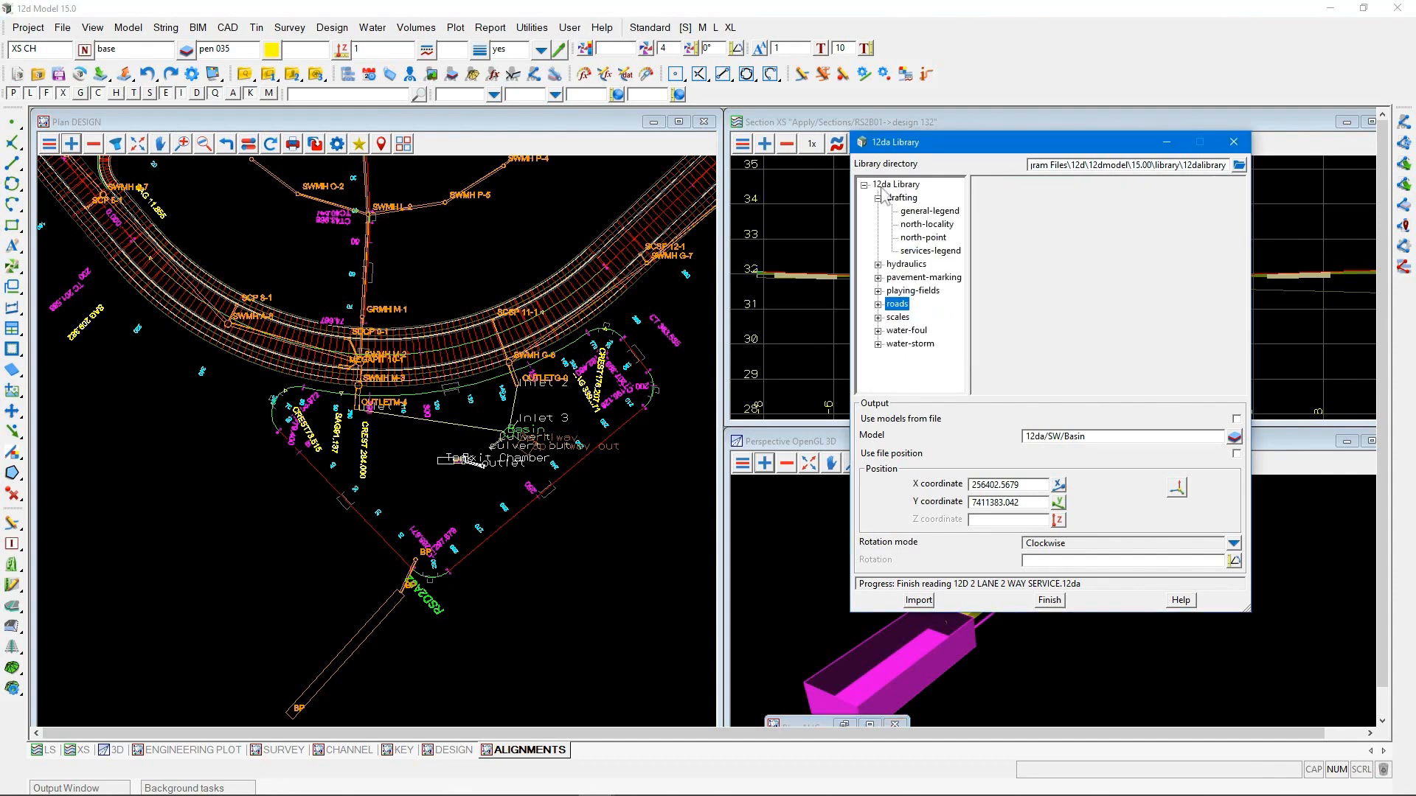
{"action": "left_click", "coordinate": [1239, 165]}
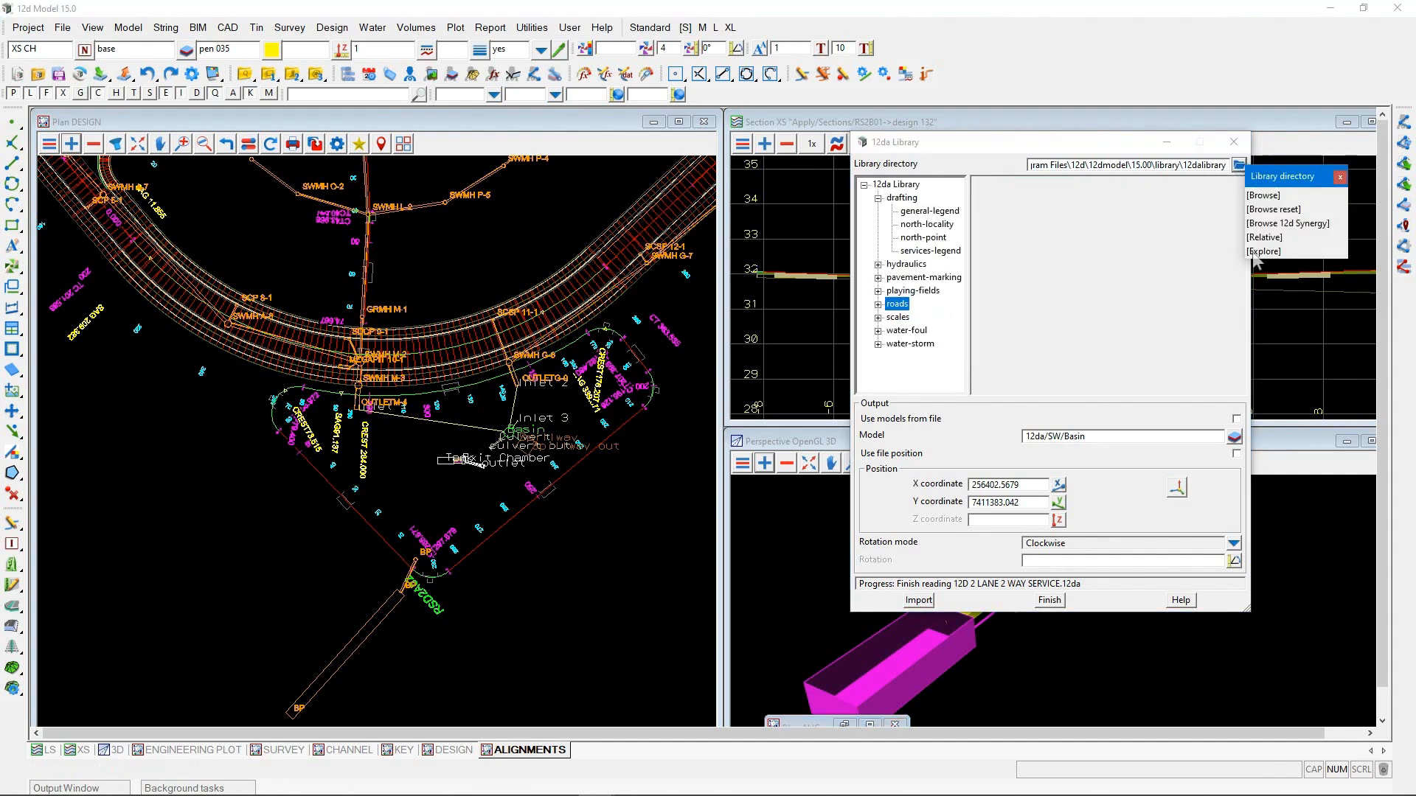
{"action": "left_click", "coordinate": [1340, 176]}
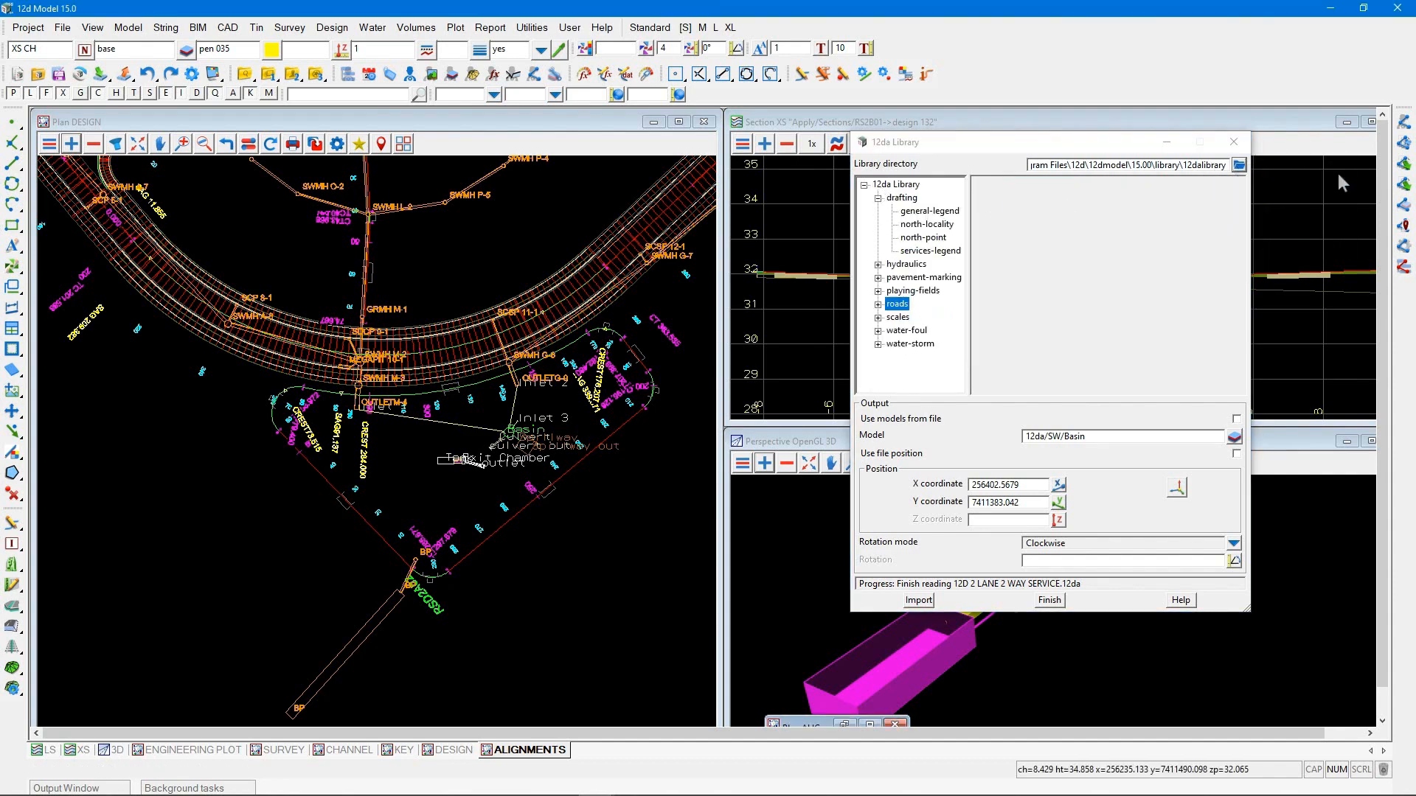
{"action": "left_click", "coordinate": [1233, 142]}
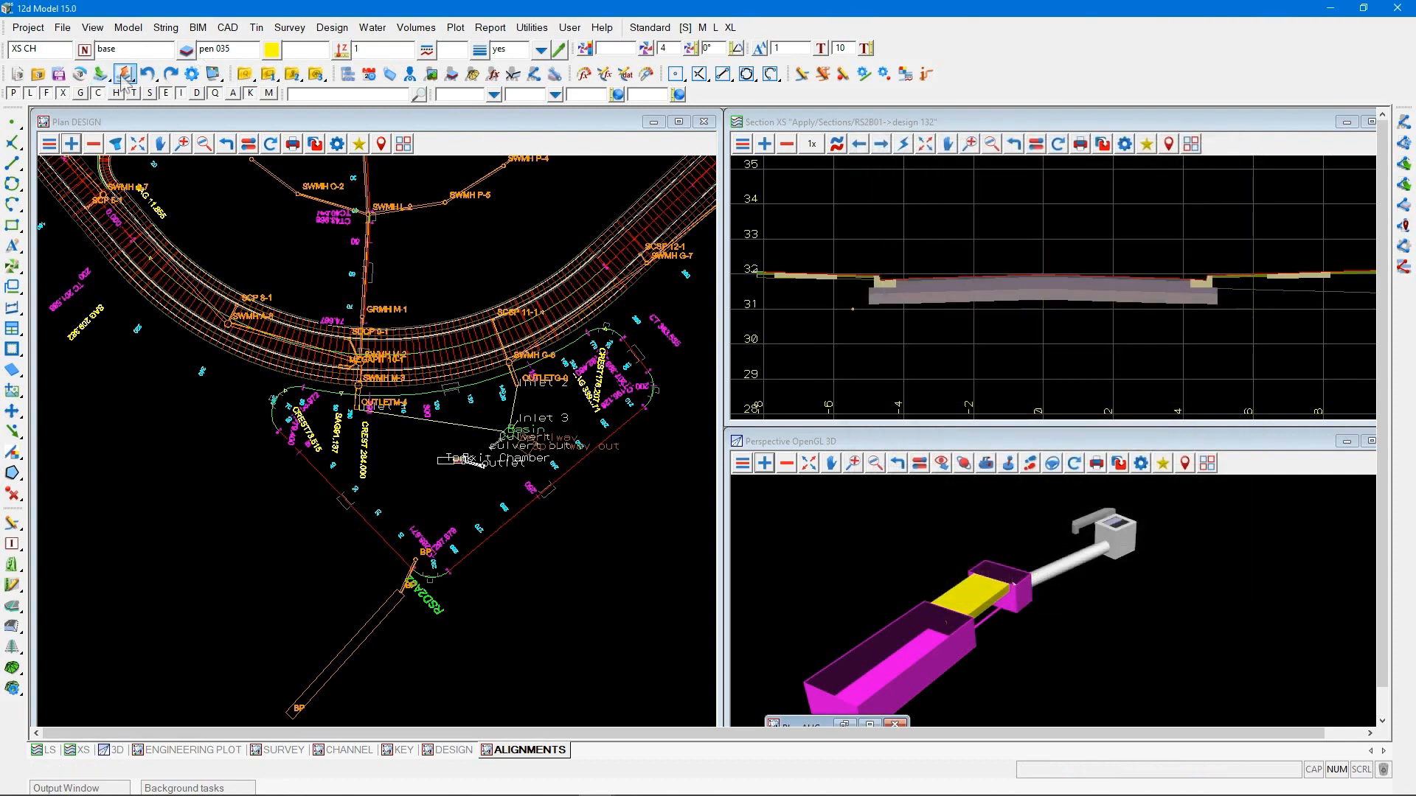
Open the 12da Library on the $USER_LIB\12daLibrary directory and select Rain Garden from Water Structures
{"action": "left_click", "coordinate": [101, 75]}
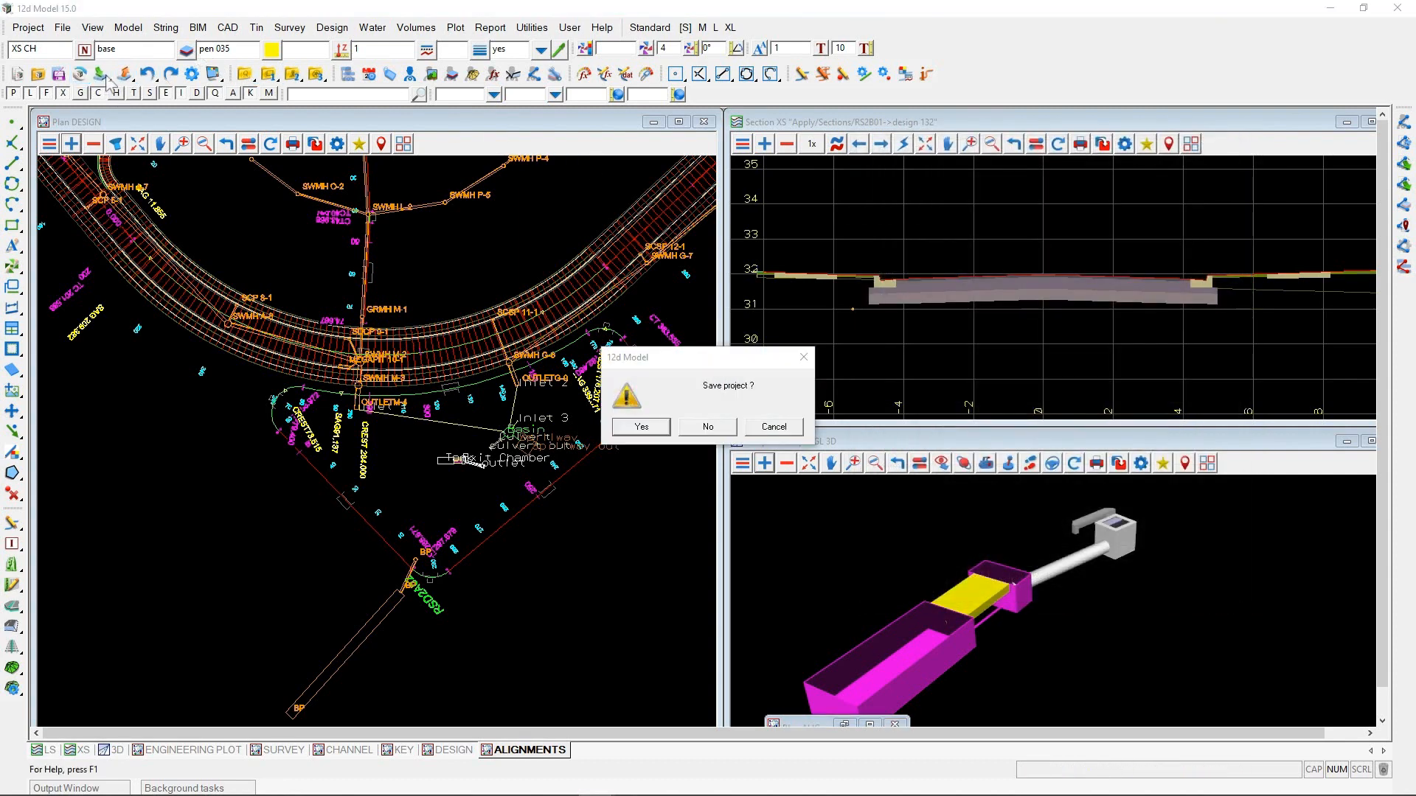
{"action": "left_click", "coordinate": [774, 426]}
{"action": "mouse_move", "coordinate": [101, 74]}
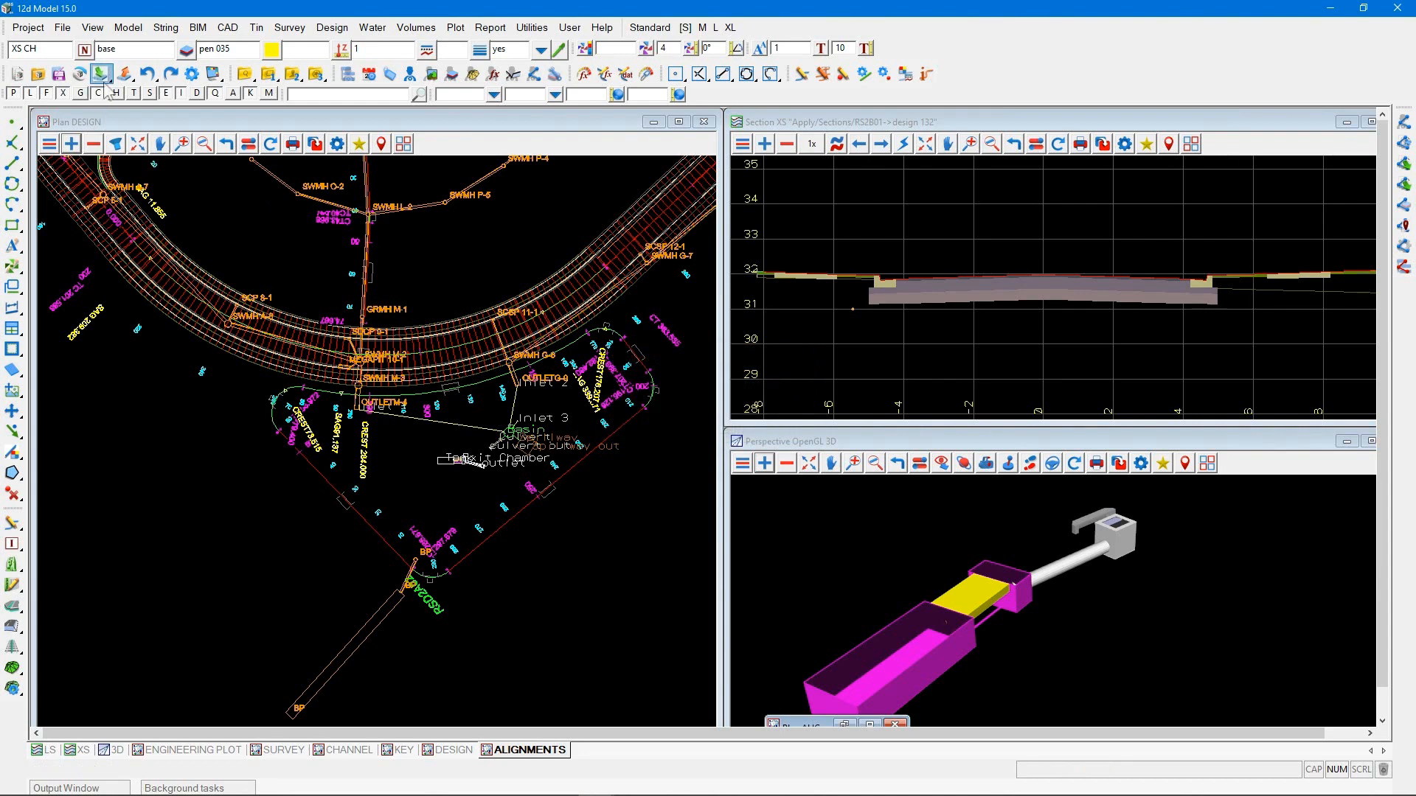
{"action": "left_click", "coordinate": [101, 285]}
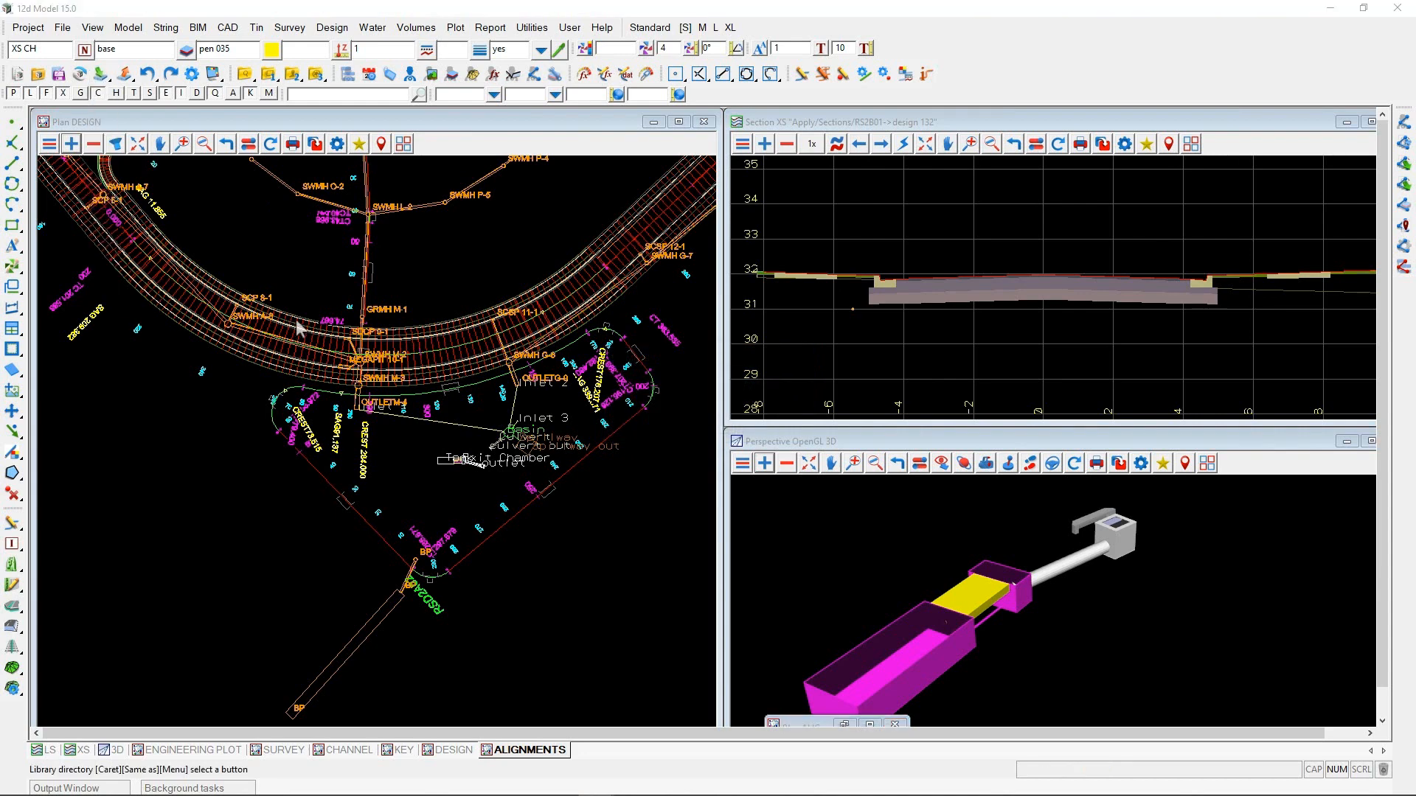
{"action": "left_click_drag", "start_coordinate": [252, 309], "coordinate": [686, 196]}
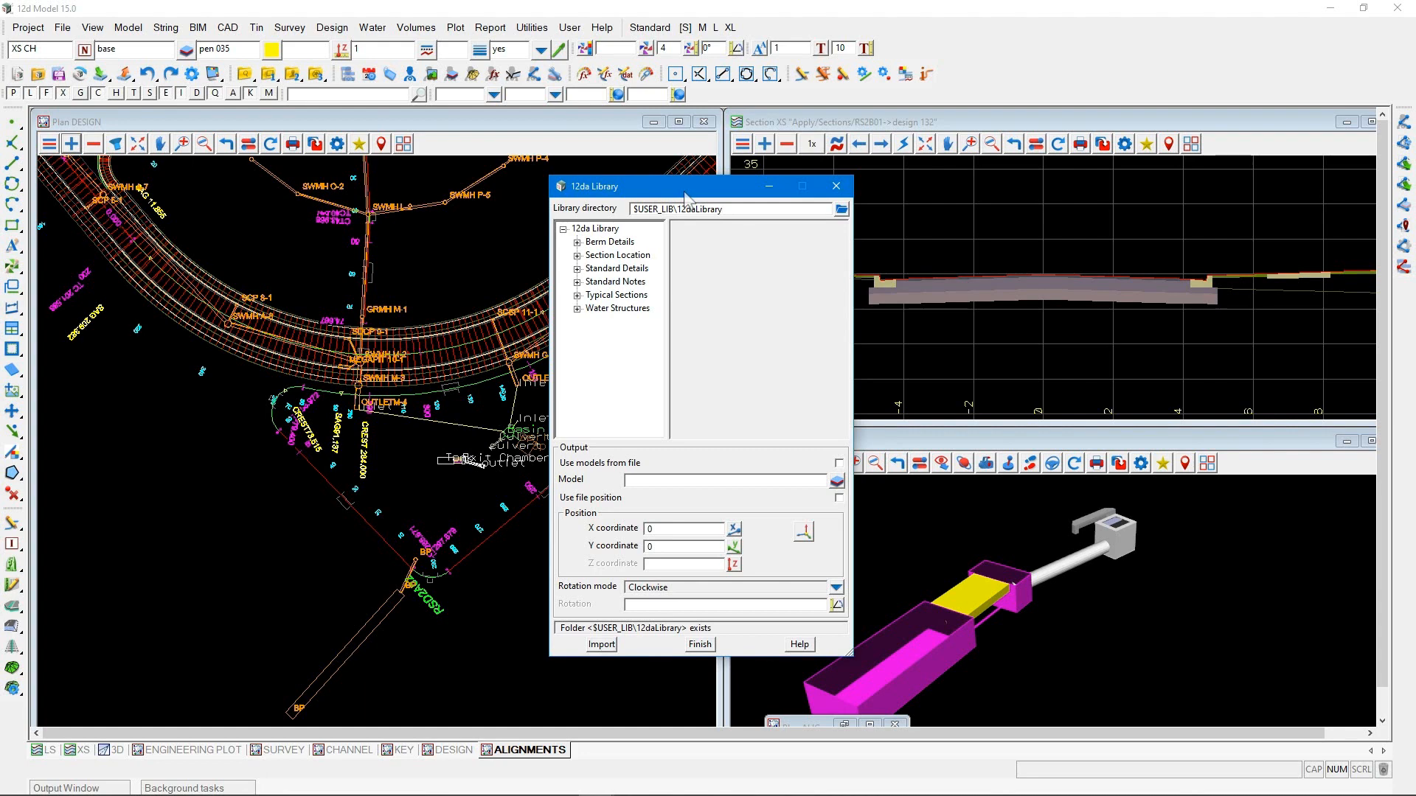
{"action": "left_click", "coordinate": [577, 309]}
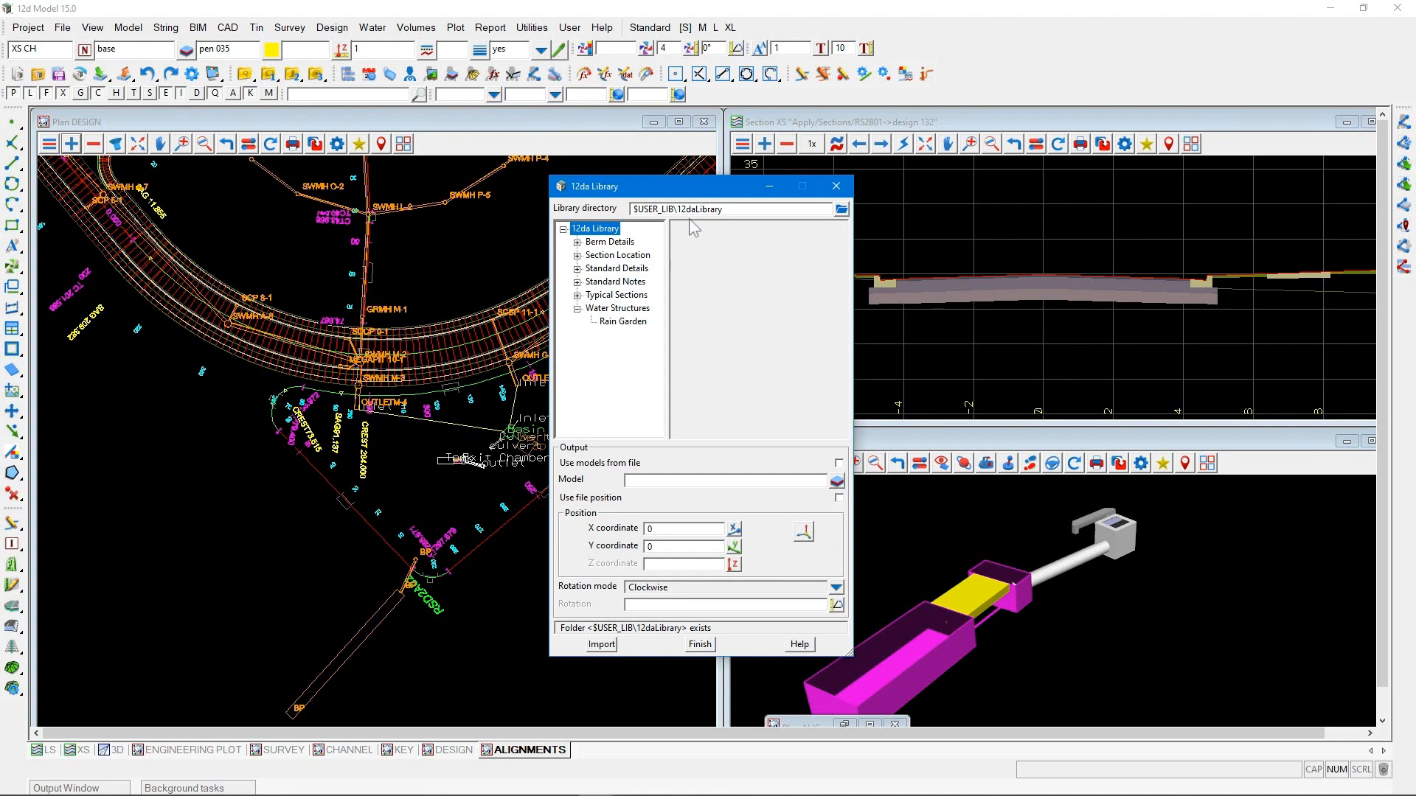
{"action": "left_click", "coordinate": [629, 323]}
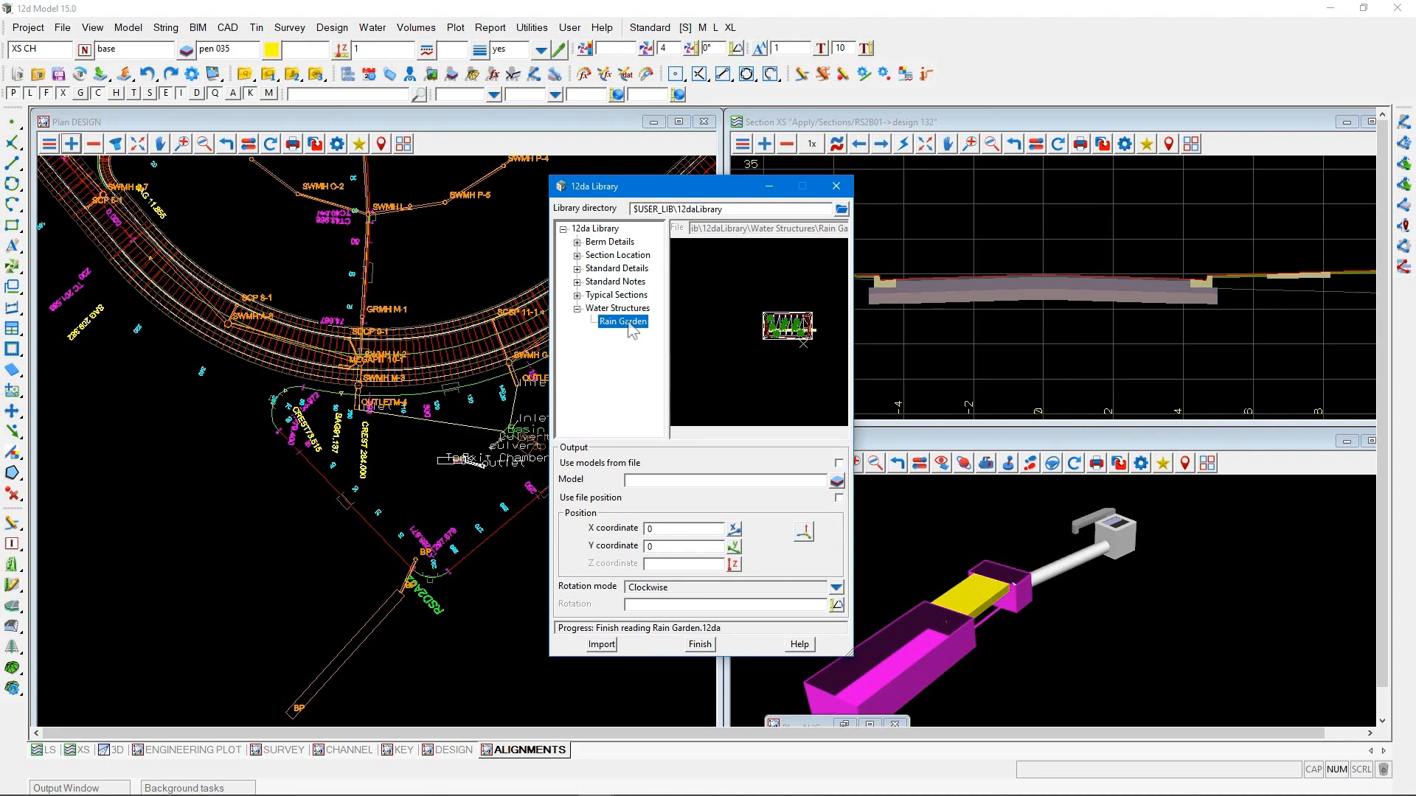
Set the Rain Garden import to use models from file and pick its position in the plan, beside the road between chainages 140 and 160
{"action": "scroll", "coordinate": [382, 525], "scroll_direction": "down", "scroll_amount": 2}
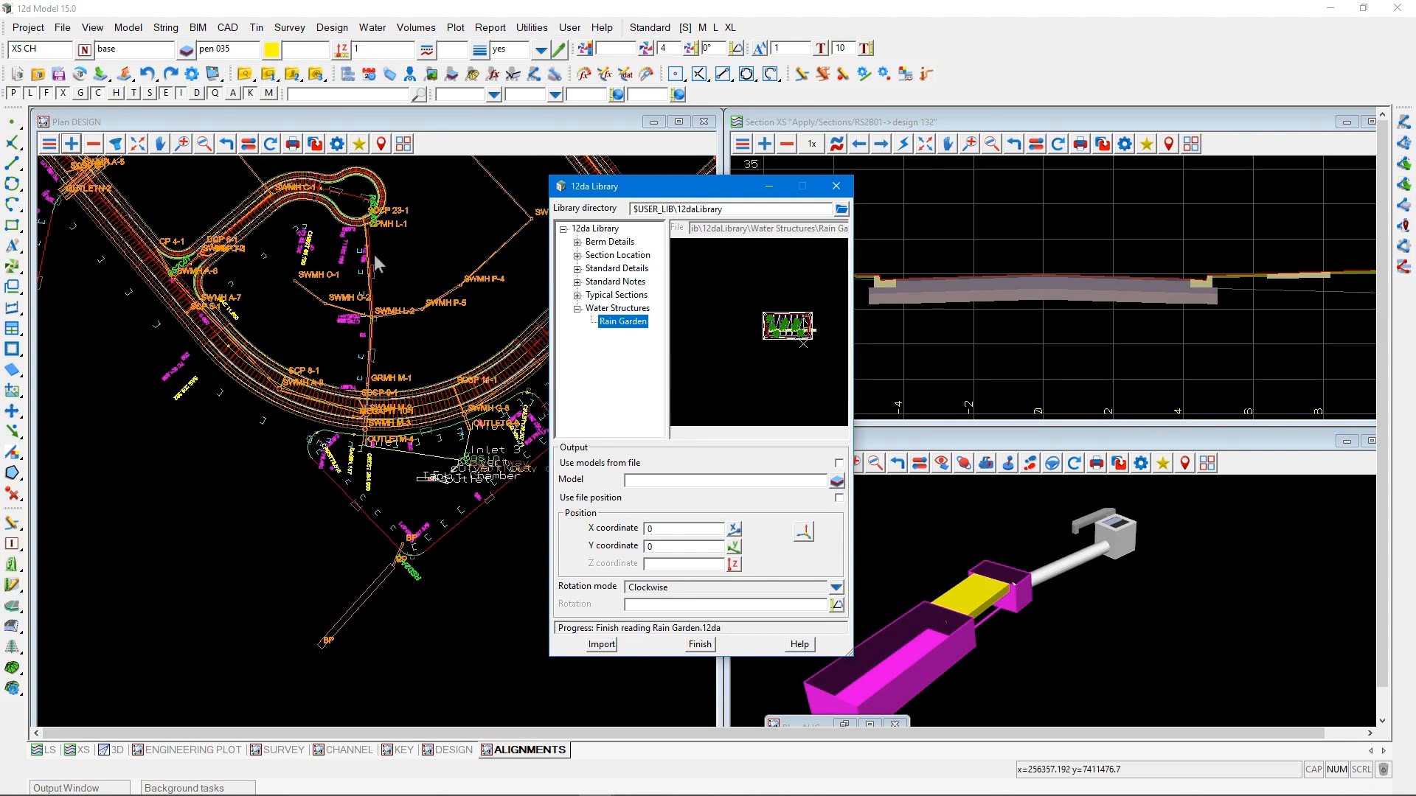
{"action": "scroll", "coordinate": [80, 216], "scroll_direction": "up", "scroll_amount": 2}
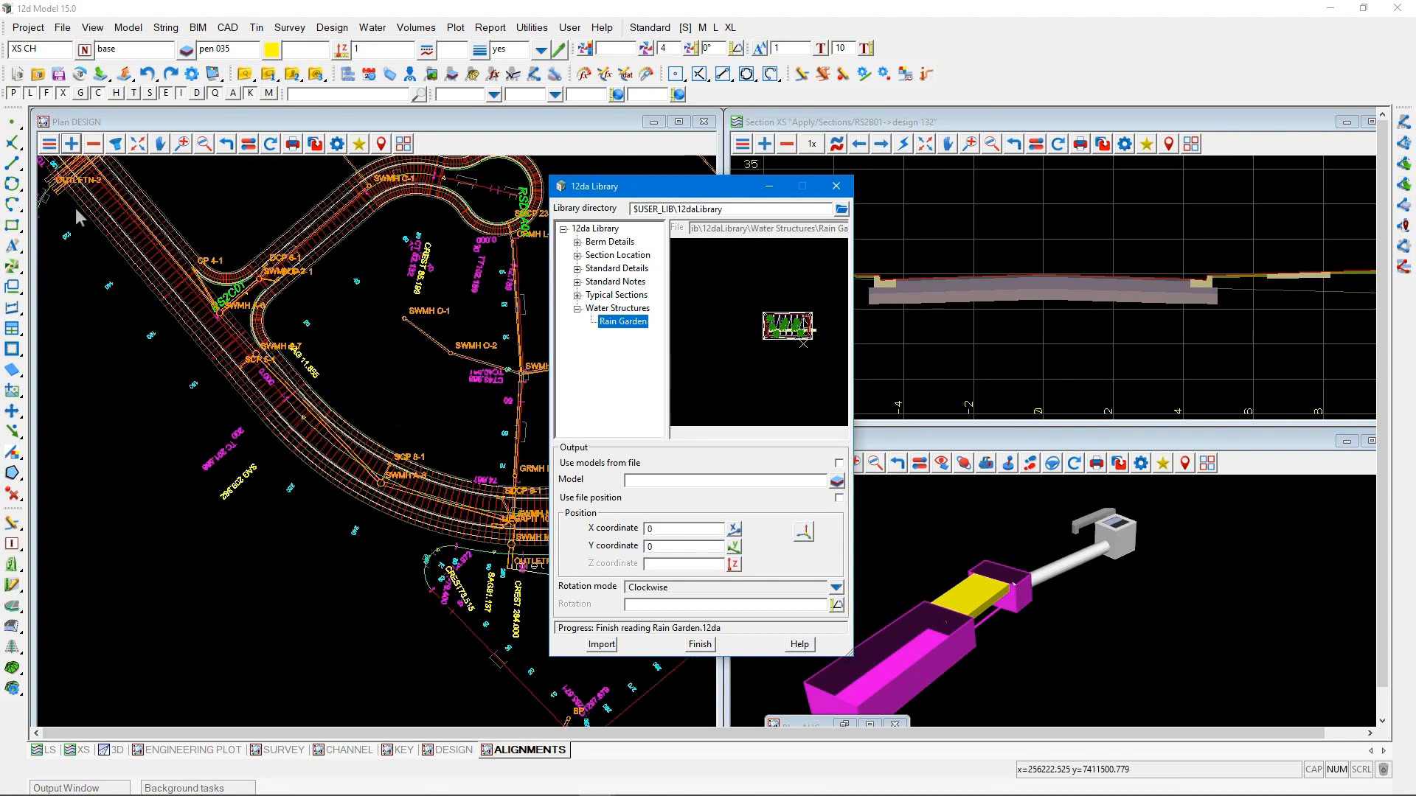
{"action": "scroll", "coordinate": [79, 216], "scroll_direction": "up", "scroll_amount": 3}
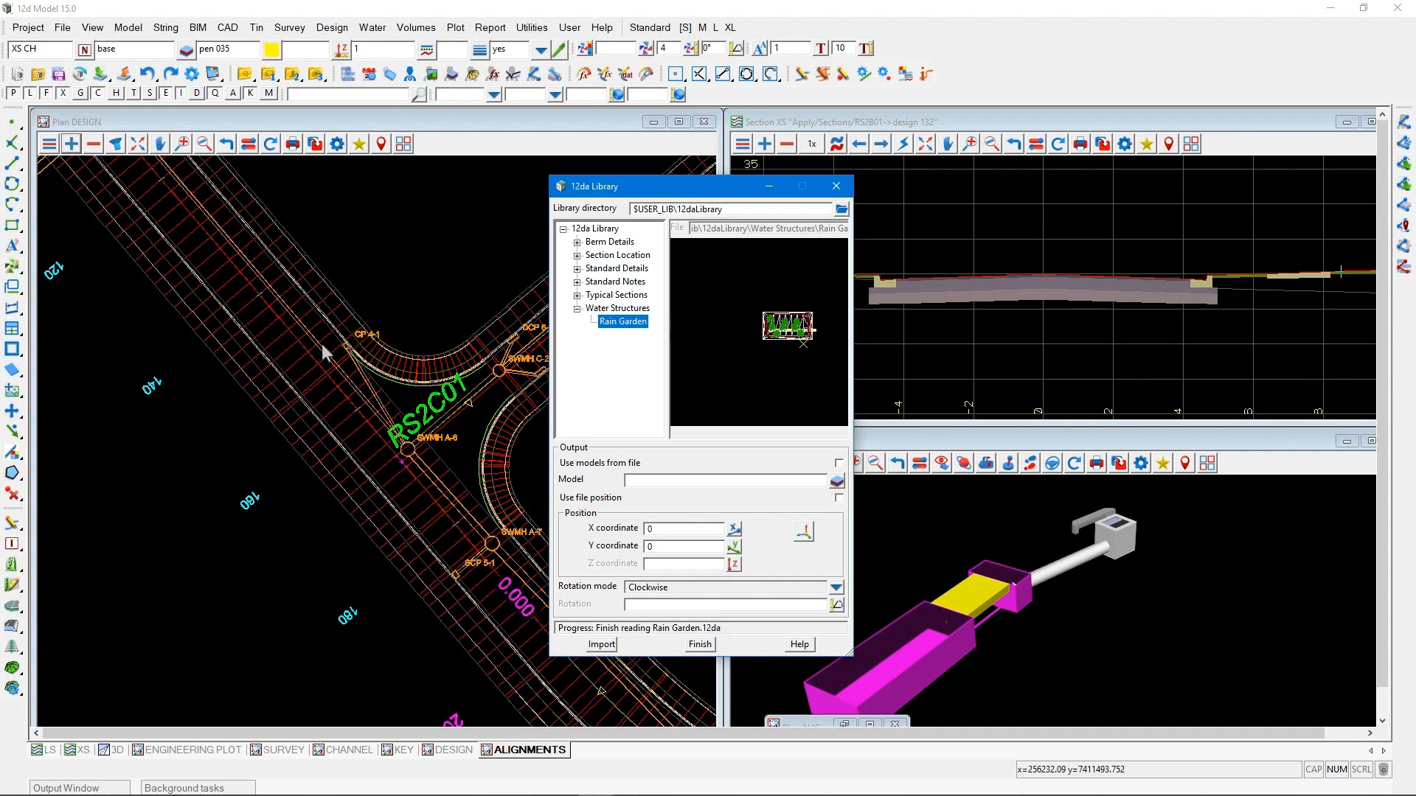
{"action": "left_click", "coordinate": [839, 463]}
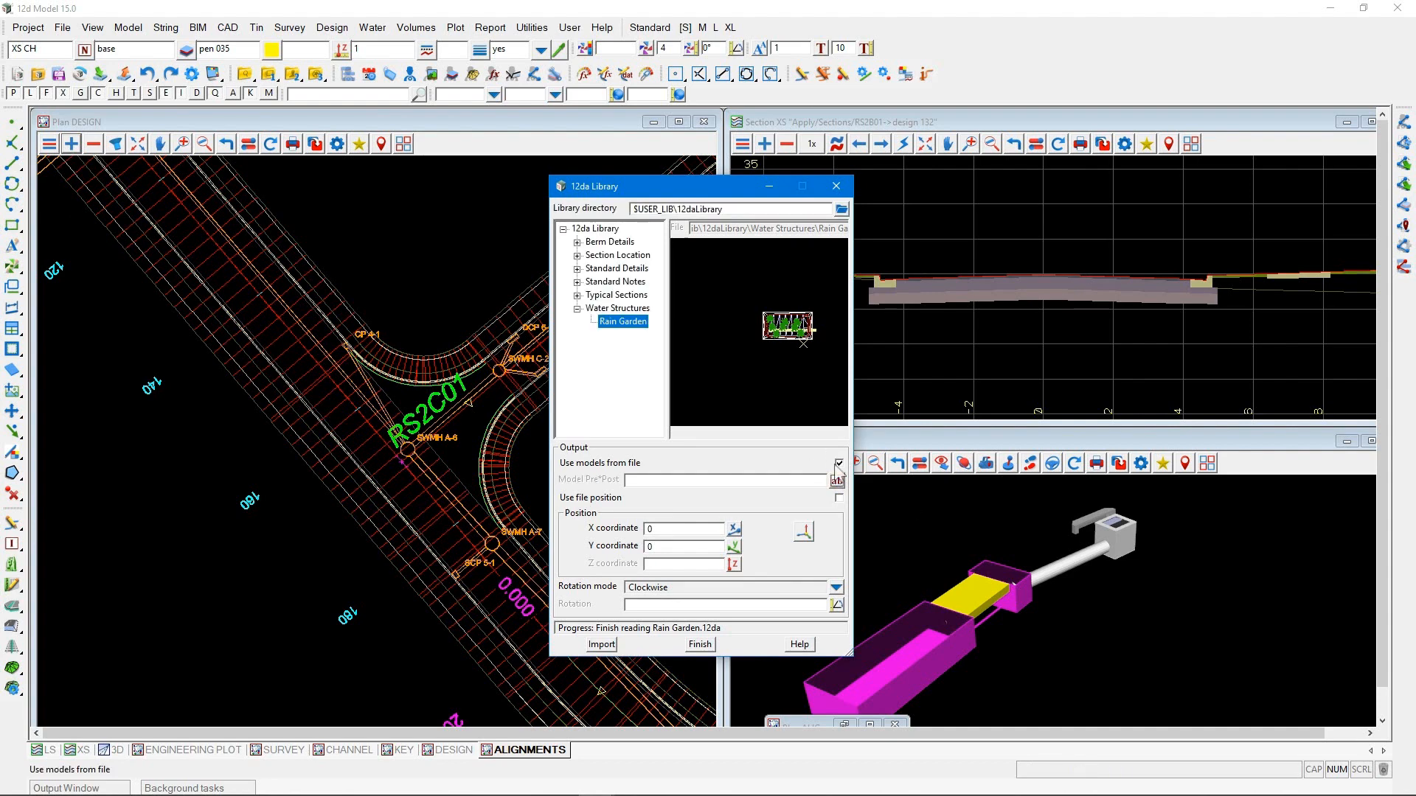
{"action": "left_click", "coordinate": [804, 531]}
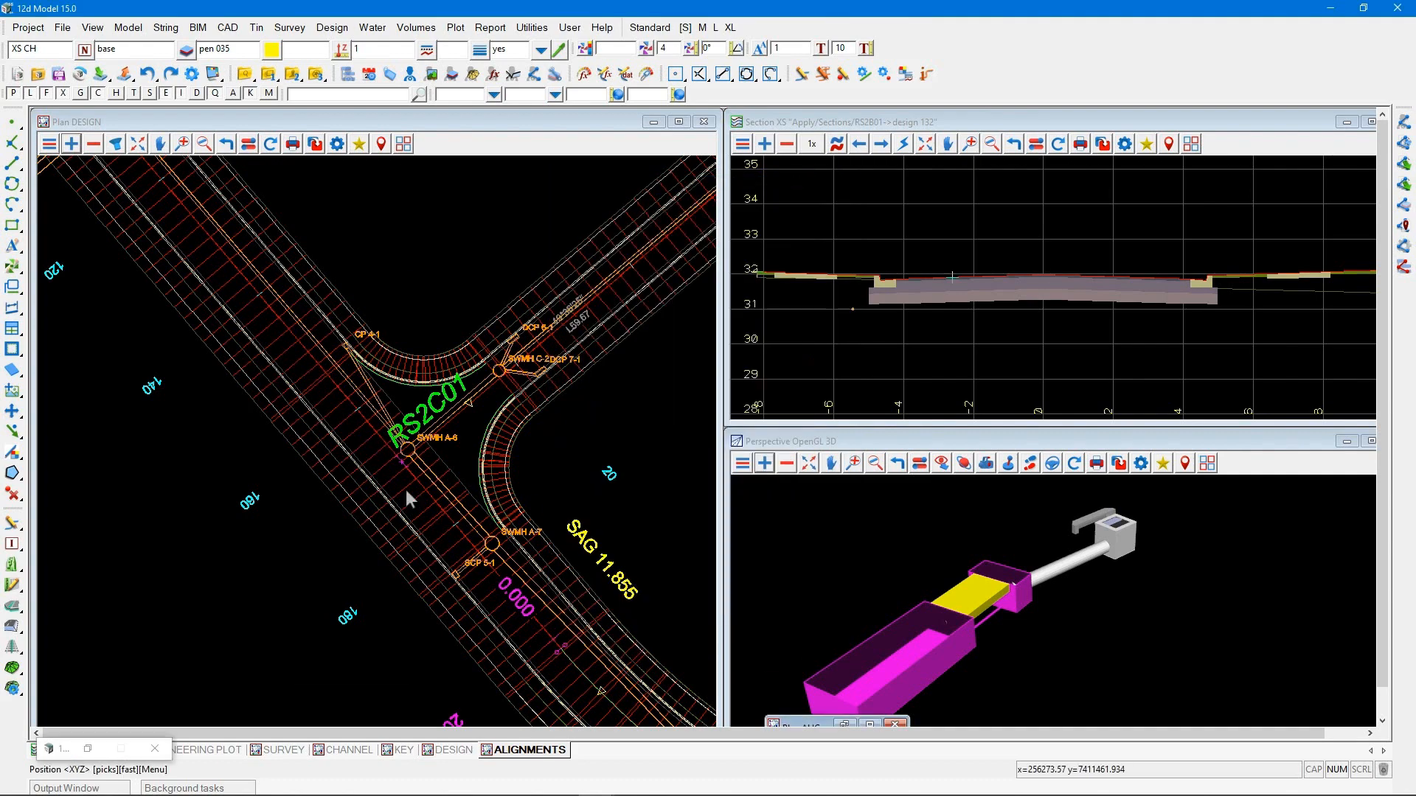
{"action": "left_click", "coordinate": [184, 449]}
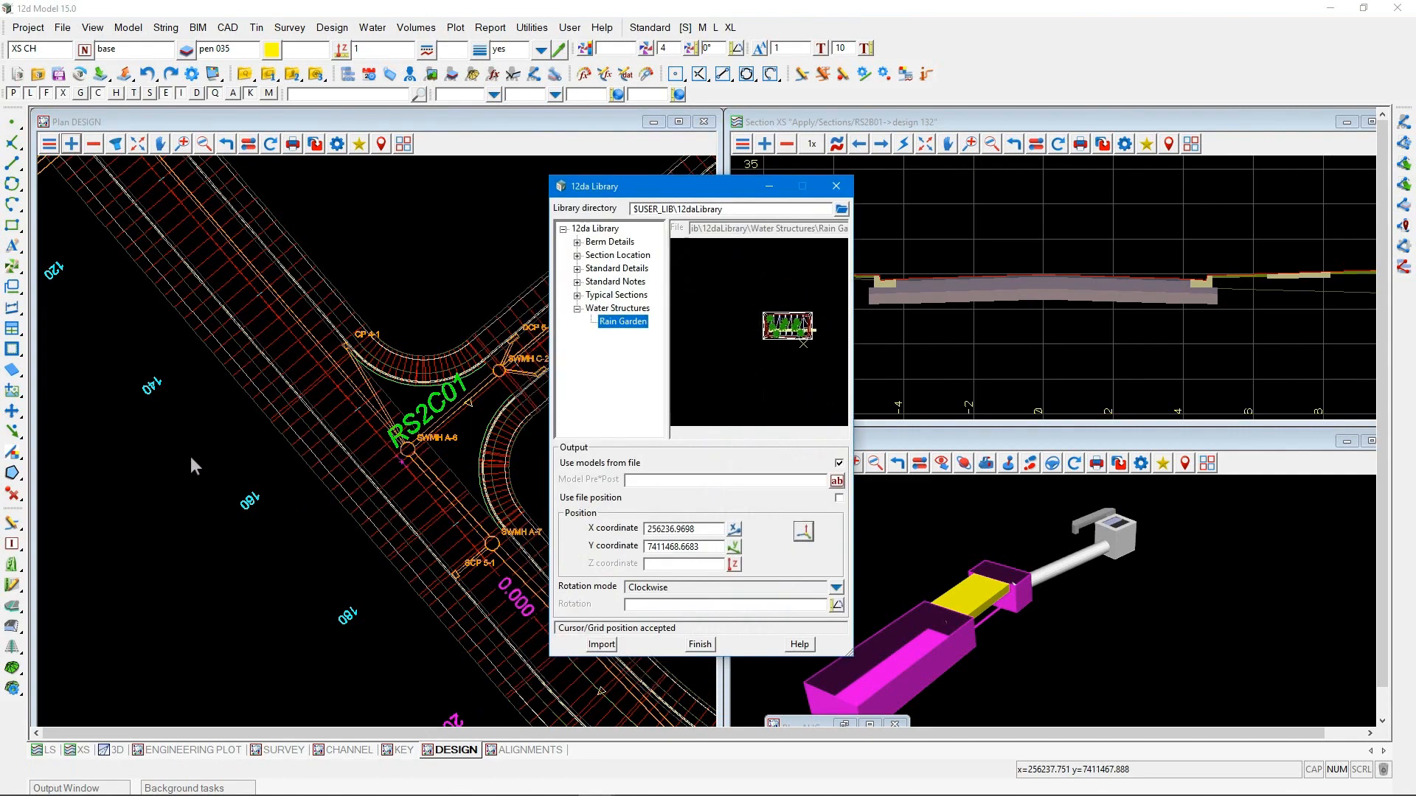
Set the rotation mode to Anti-clockwise, measure the rotation angle between two points along the road edge, and import the Rain Garden
{"action": "scroll", "coordinate": [190, 457], "scroll_direction": "up", "scroll_amount": 1}
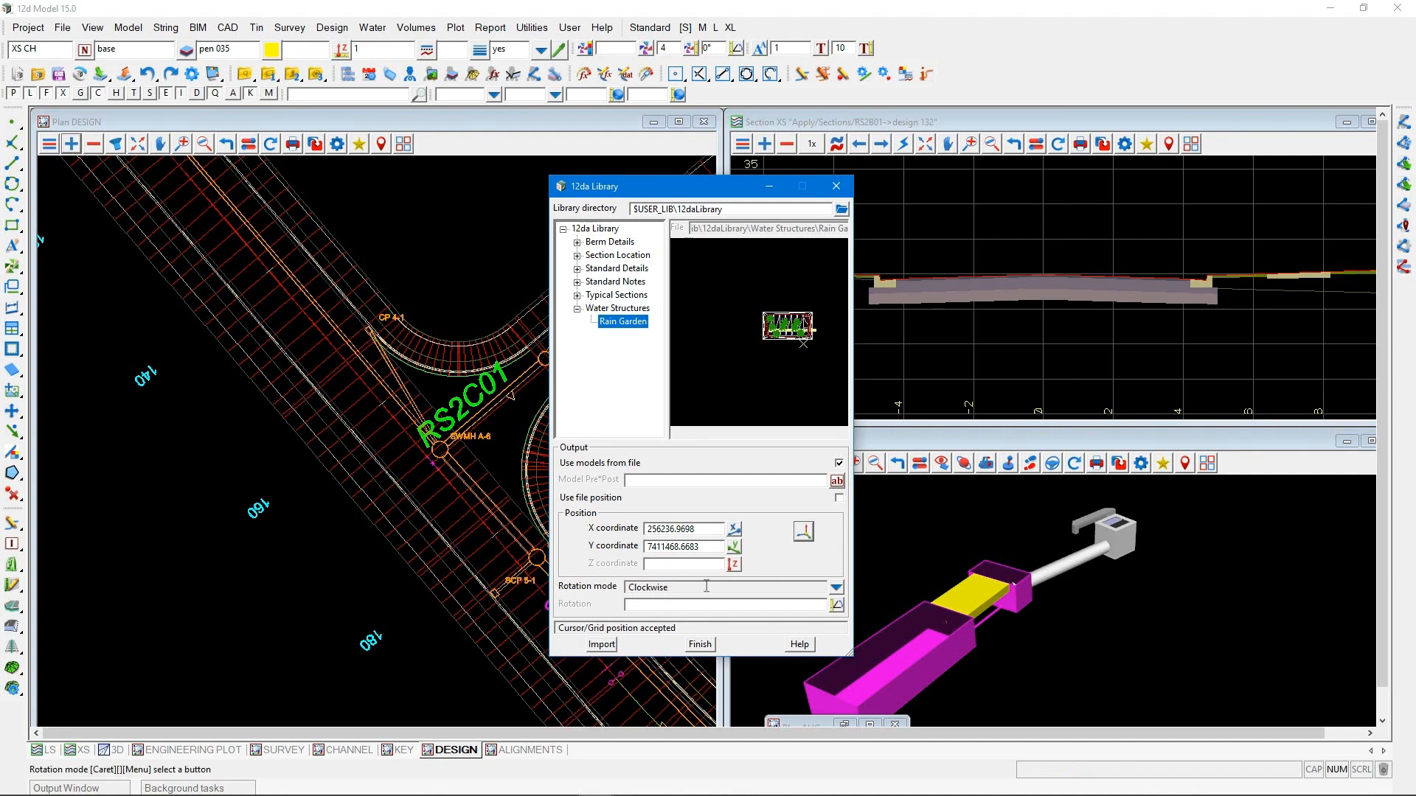
{"action": "left_click", "coordinate": [835, 588]}
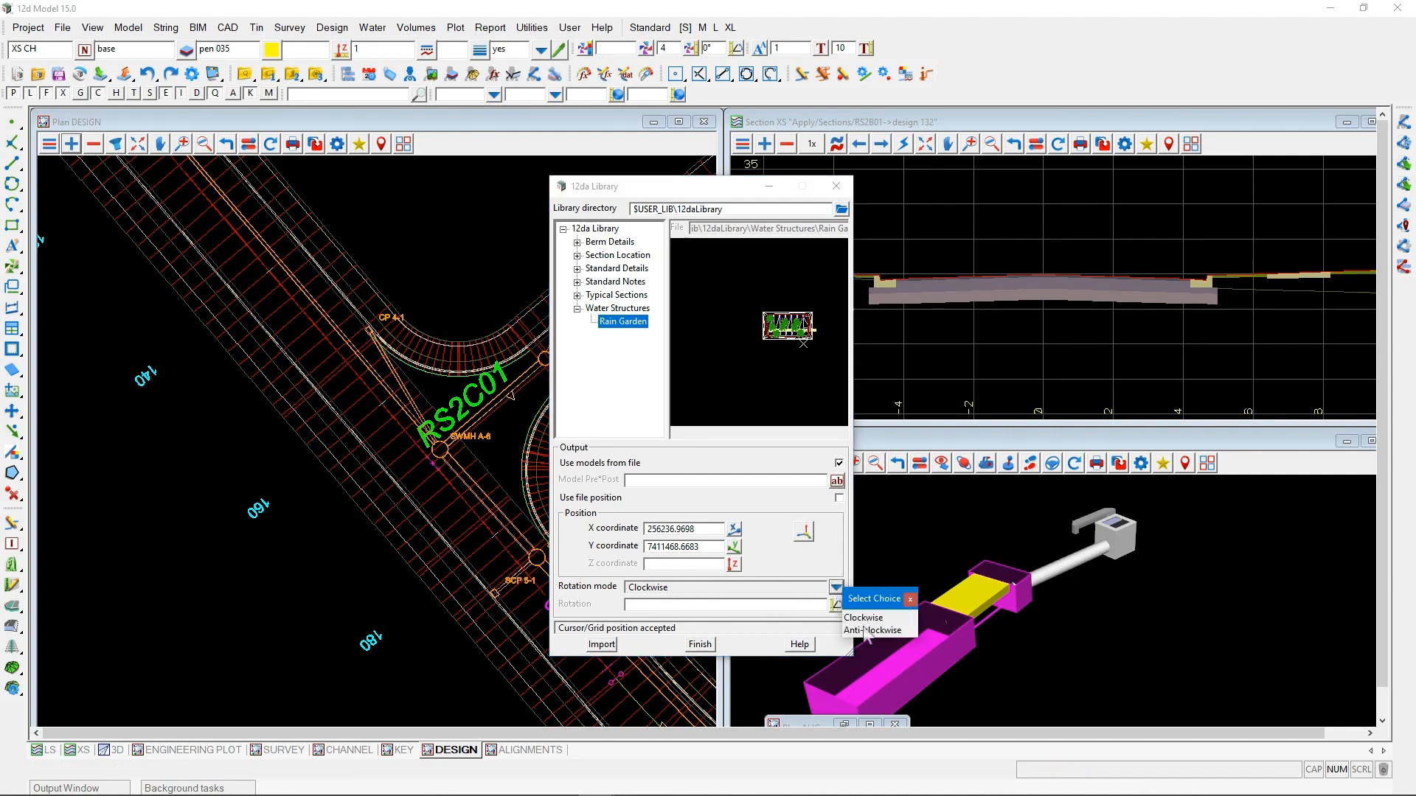
{"action": "left_click", "coordinate": [870, 630]}
{"action": "left_click", "coordinate": [836, 605]}
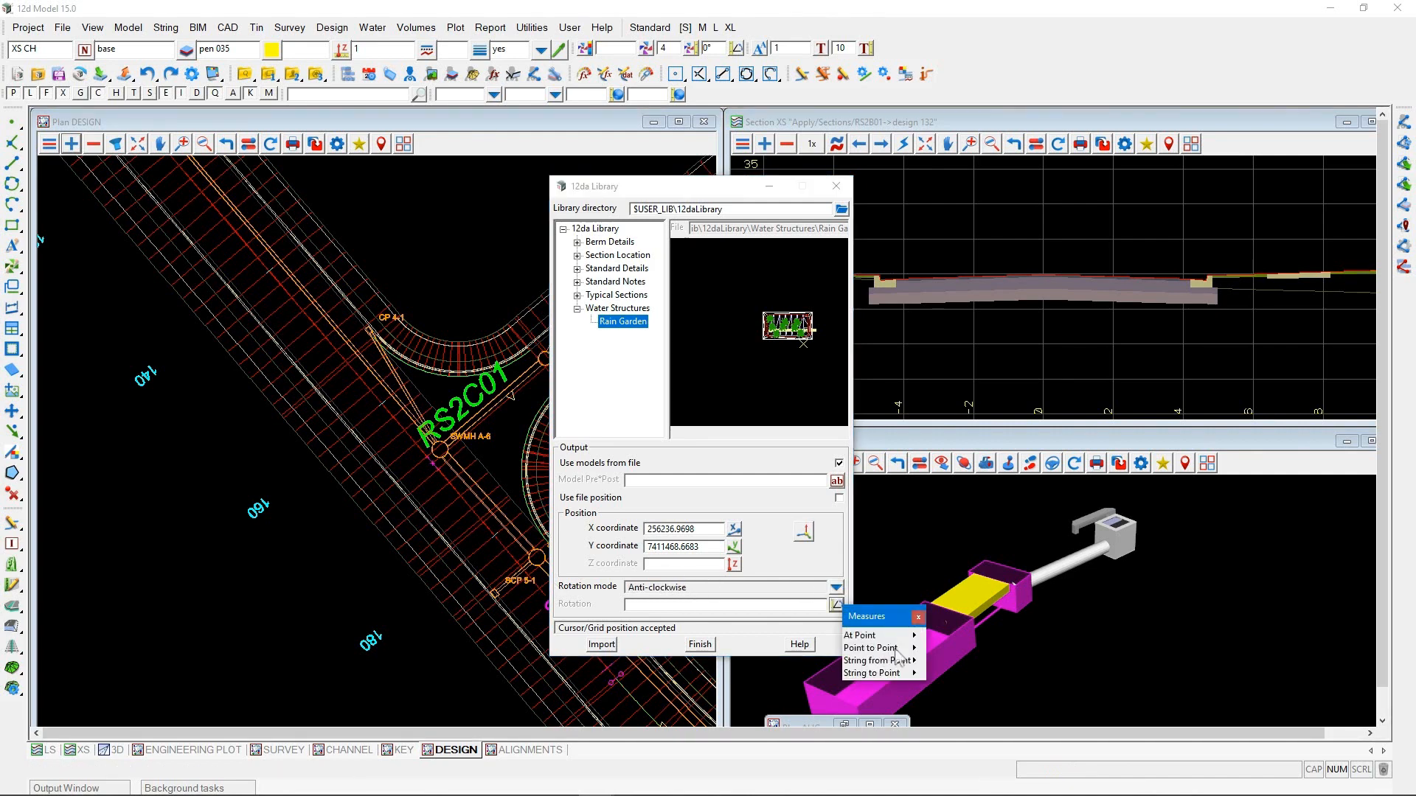
{"action": "mouse_move", "coordinate": [896, 648]}
{"action": "left_click", "coordinate": [981, 649]}
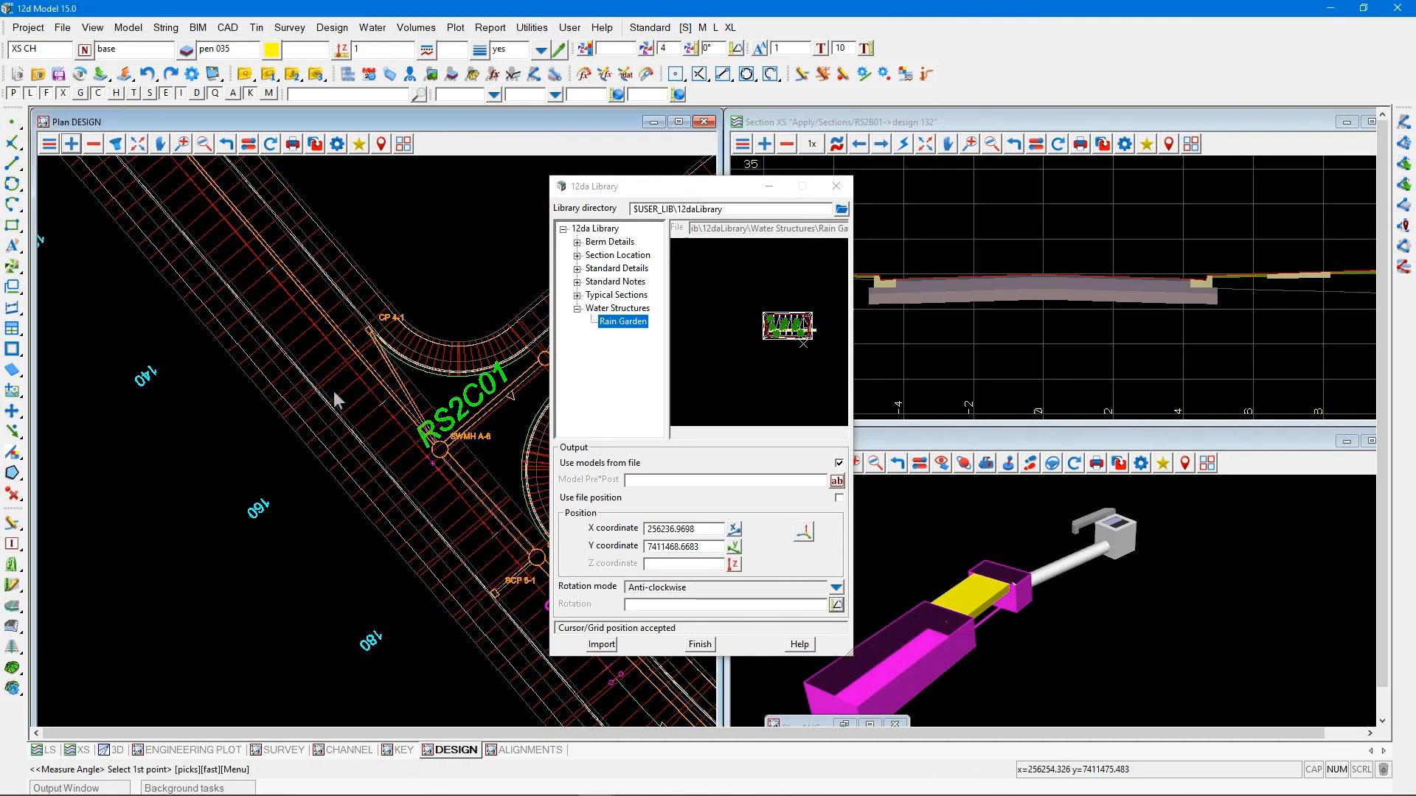
{"action": "scroll", "coordinate": [329, 387], "scroll_direction": "up", "scroll_amount": 4}
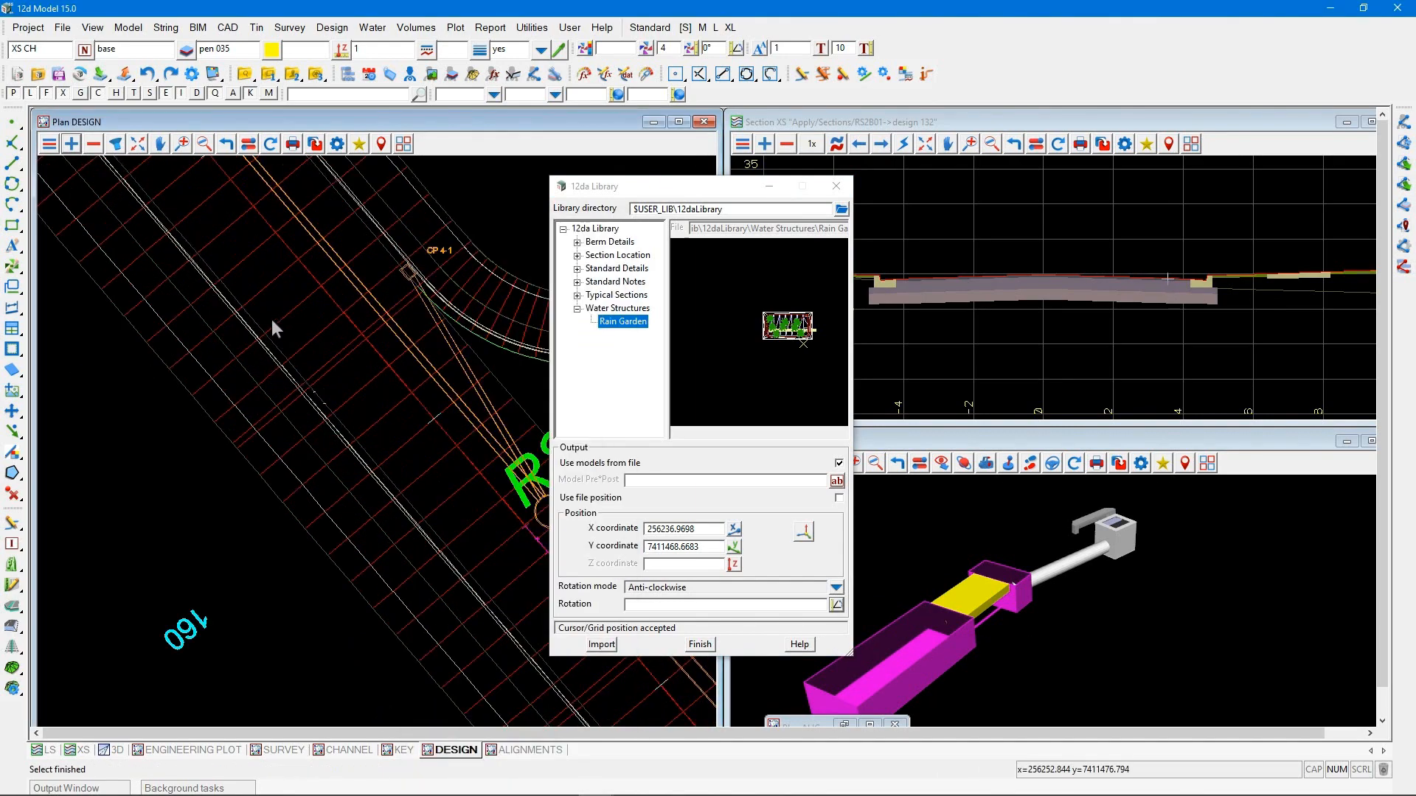
{"action": "left_click", "coordinate": [254, 308]}
{"action": "middle_click", "coordinate": [254, 307]}
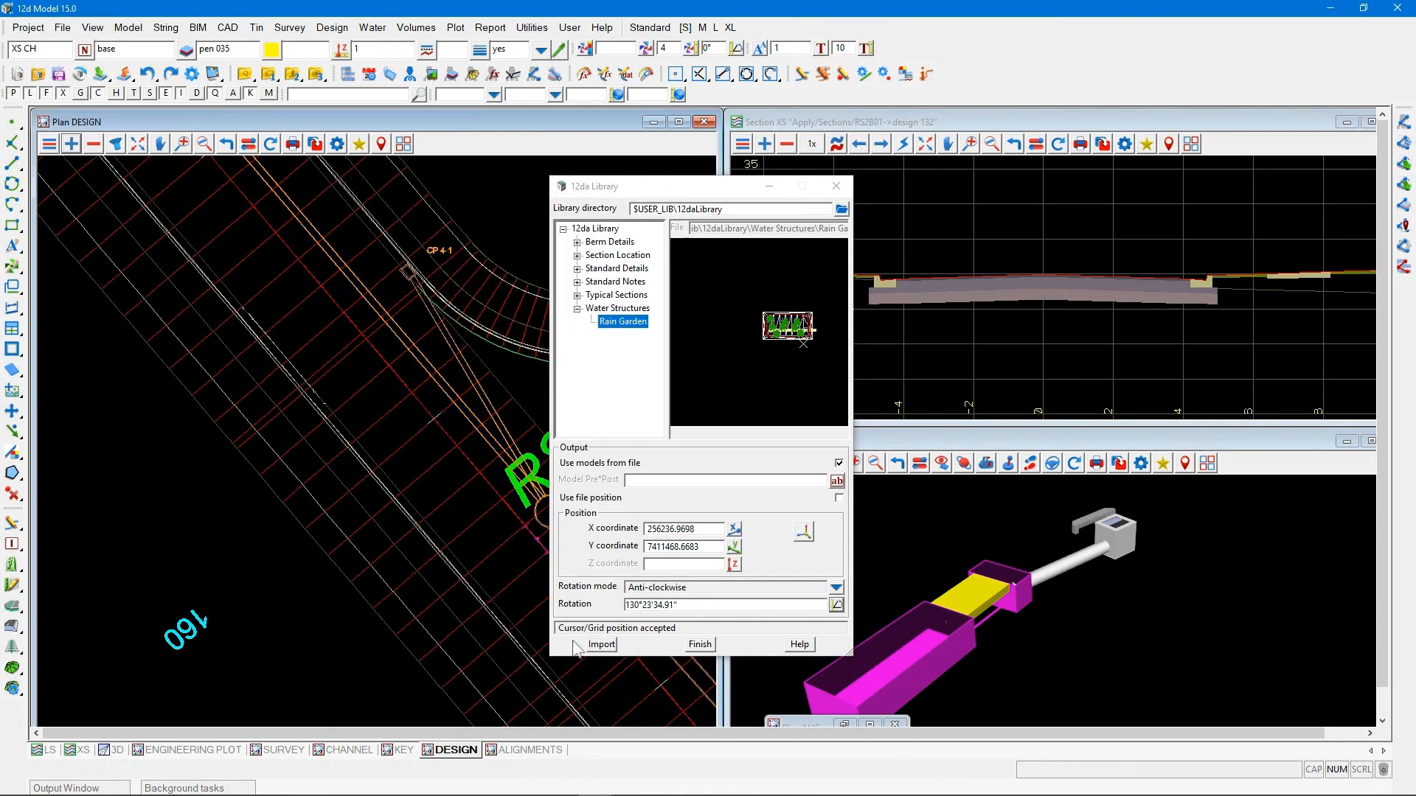
{"action": "left_click", "coordinate": [597, 645]}
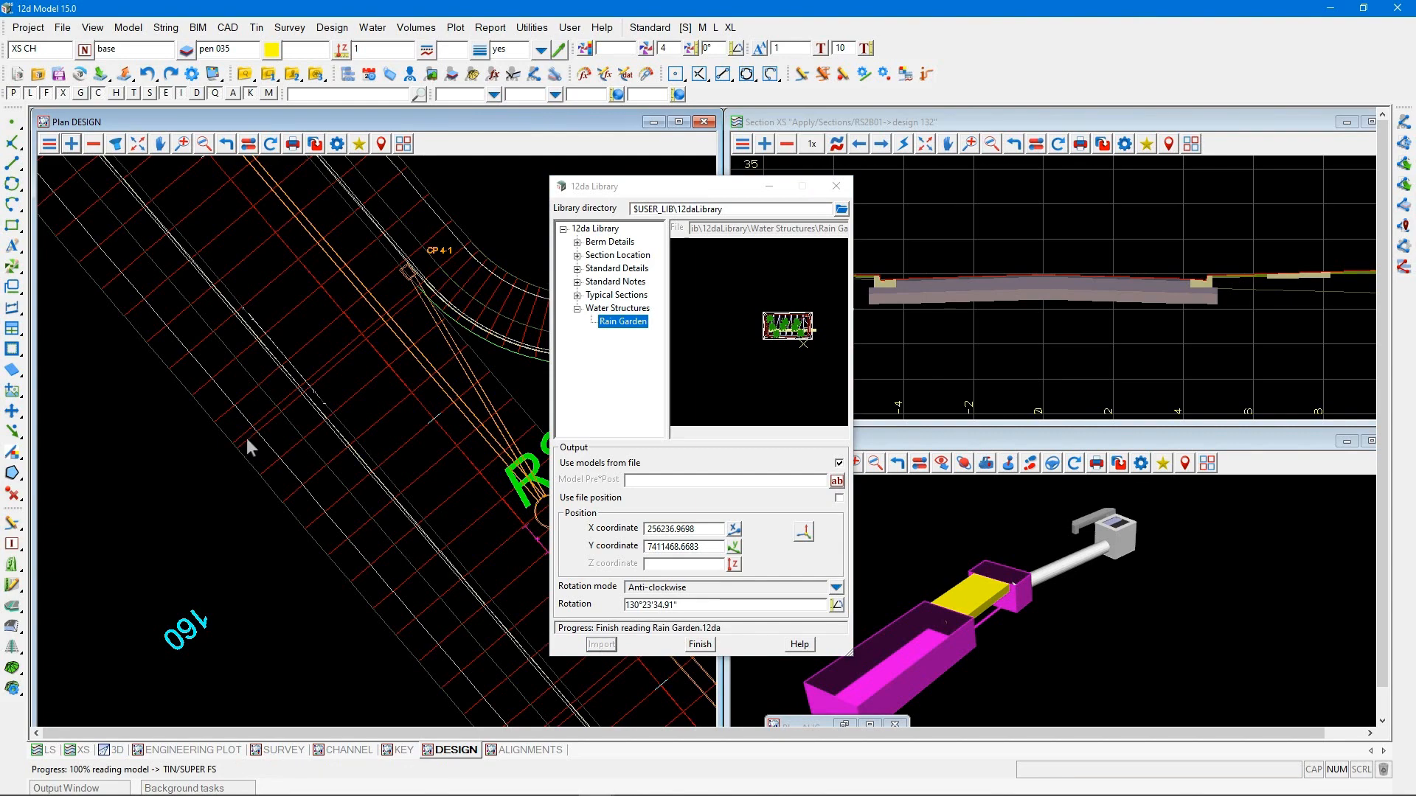
Add the Raingarden models to the DESIGN plan view and close the 12da Library
{"action": "left_click", "coordinate": [72, 144]}
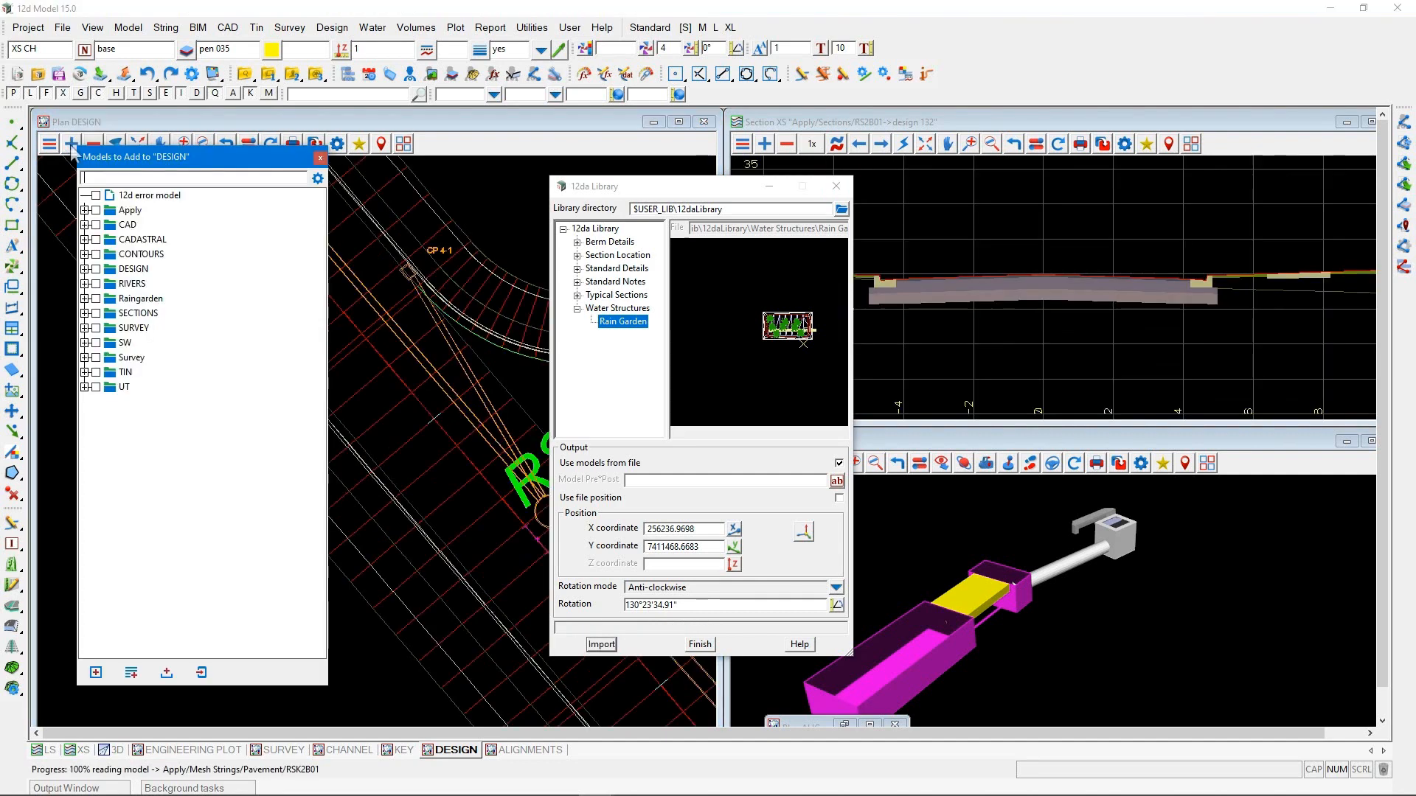
{"action": "left_click", "coordinate": [85, 298]}
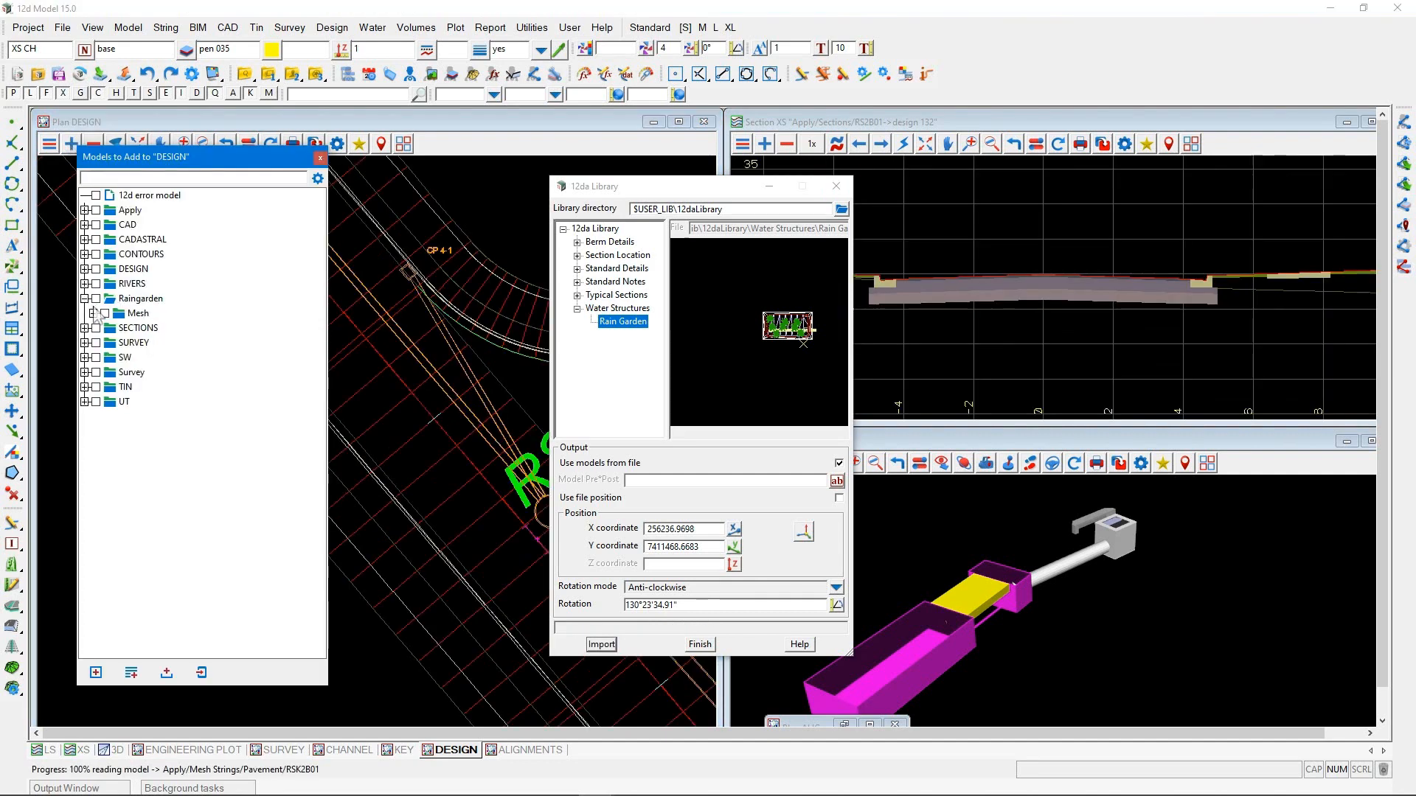
{"action": "left_click", "coordinate": [93, 313]}
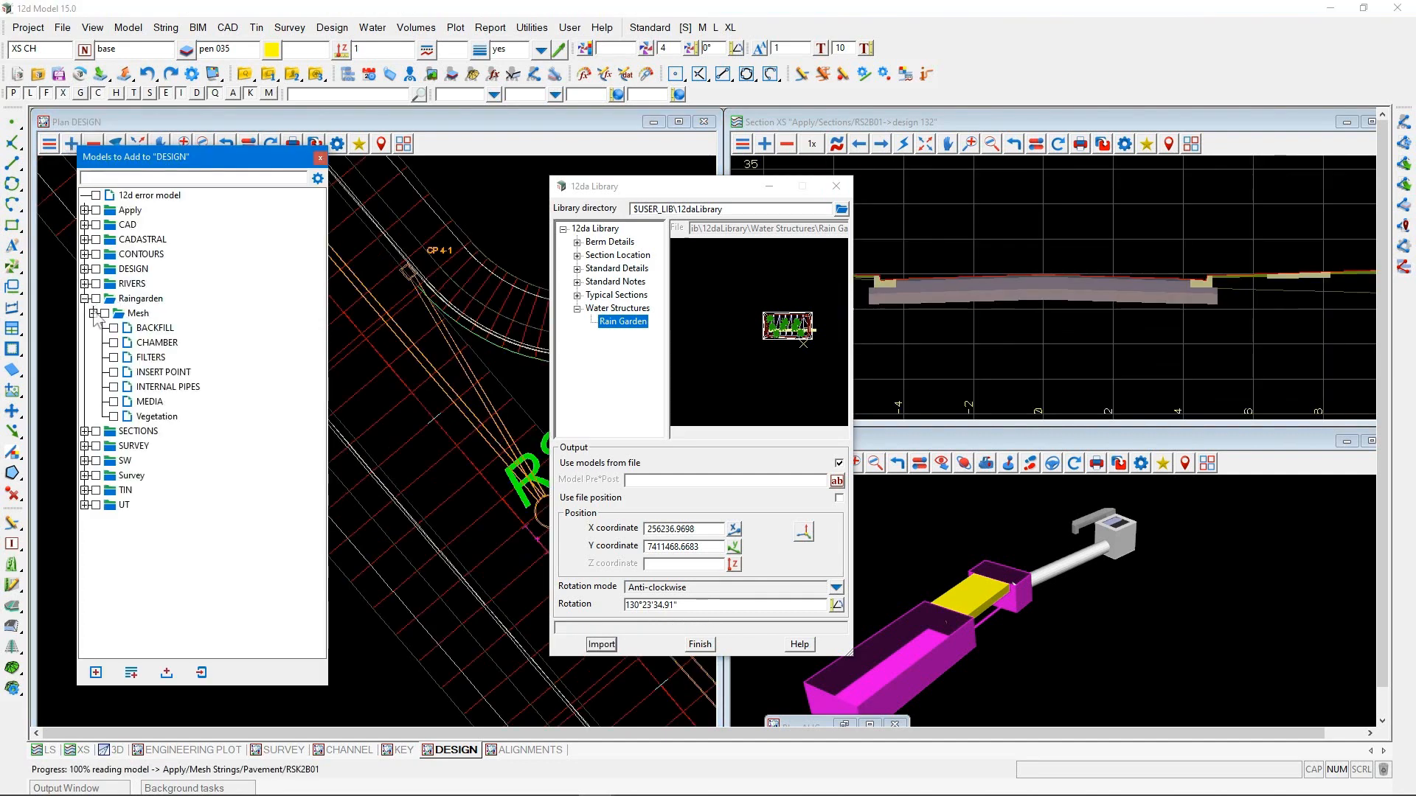
{"action": "left_click", "coordinate": [137, 298]}
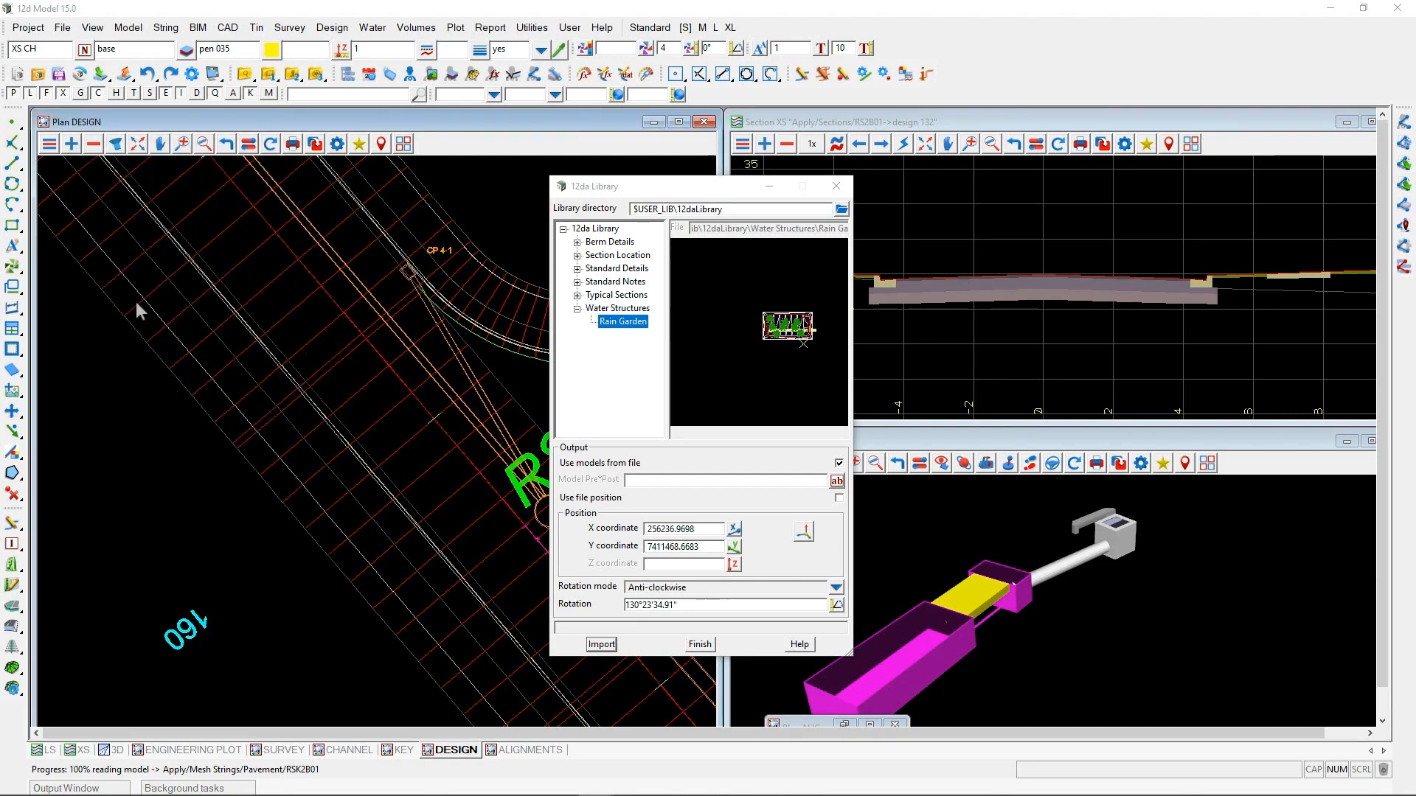
{"action": "scroll", "coordinate": [85, 489], "scroll_direction": "up", "scroll_amount": 8}
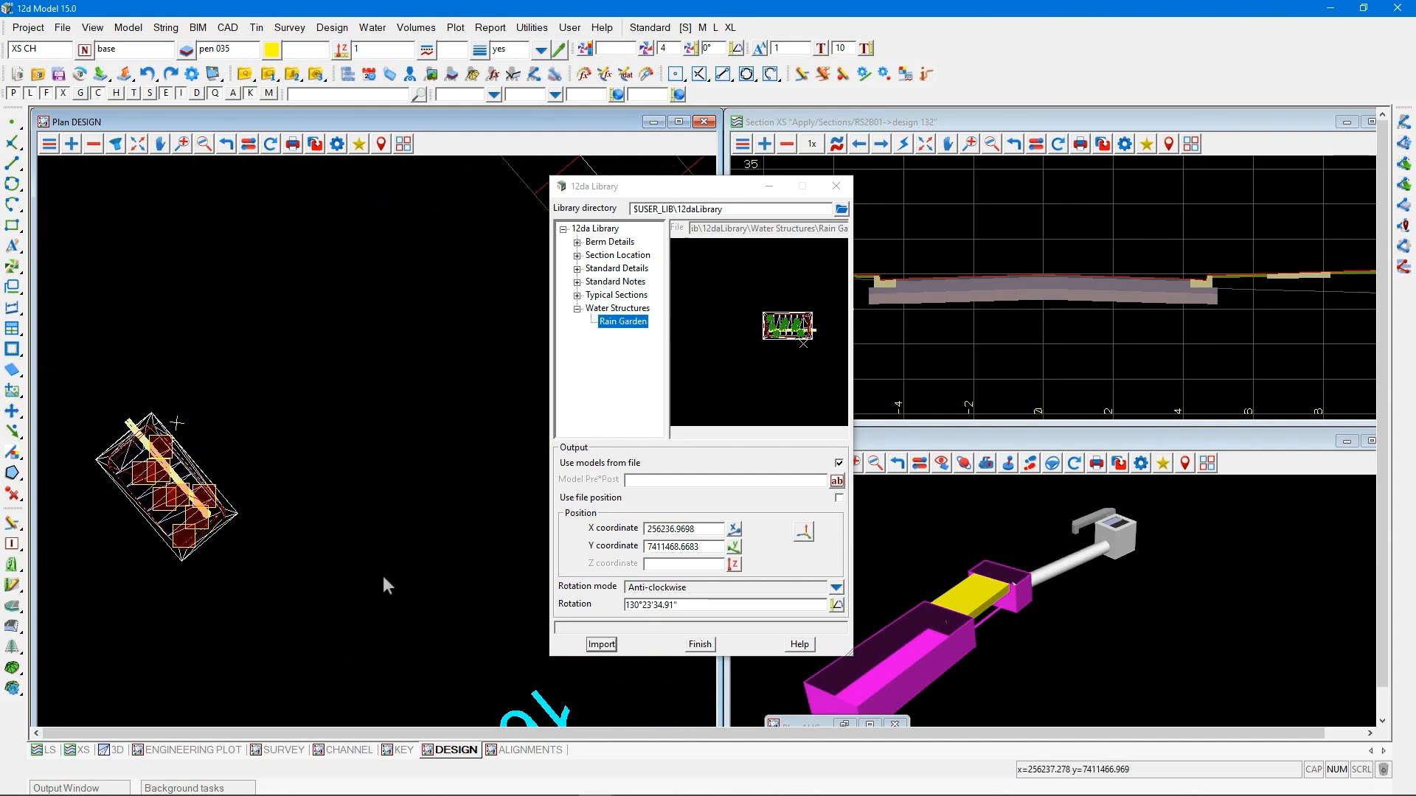
{"action": "left_click", "coordinate": [700, 644]}
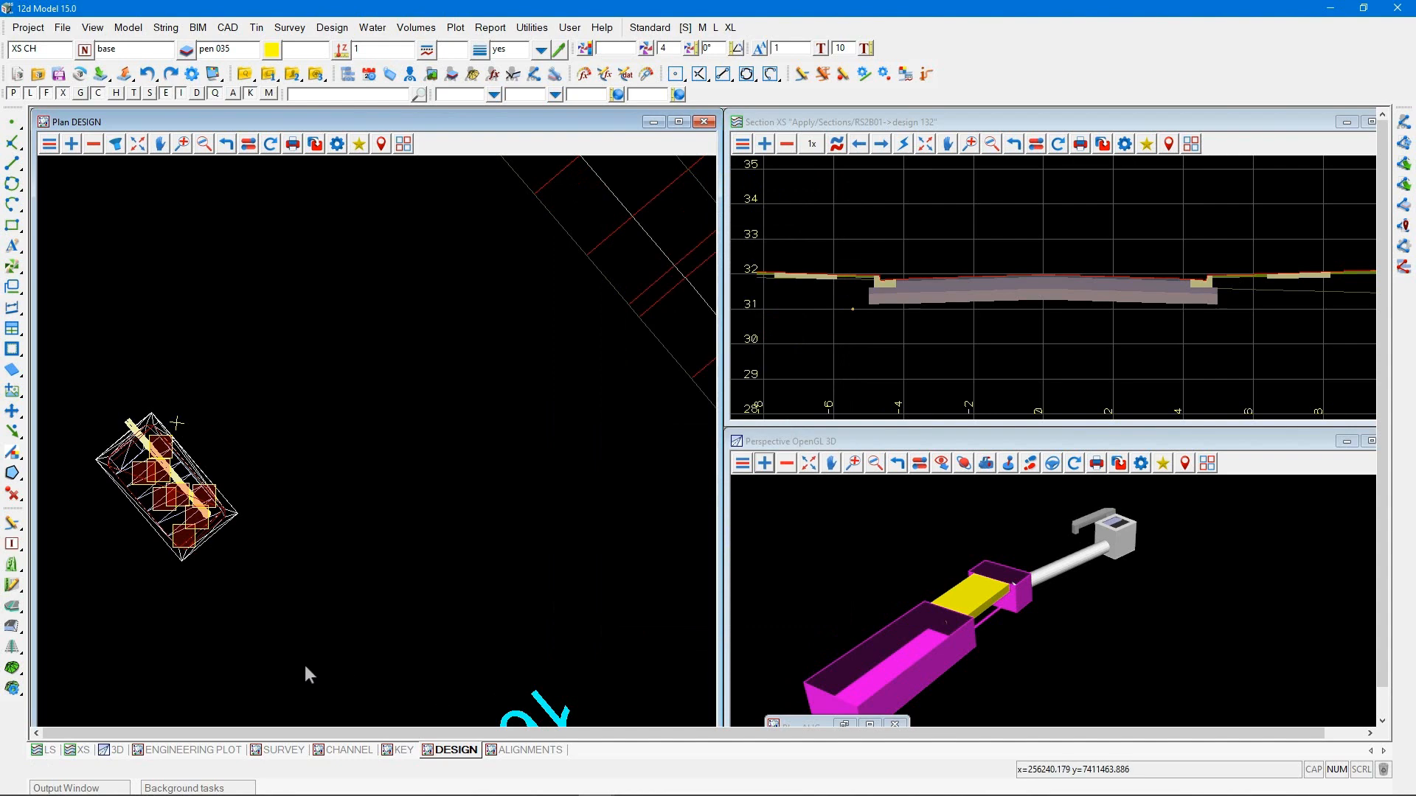
Start the Translate utility and window the whole Rain Garden as the data to translate, with rectangle mode String inside
{"action": "scroll", "coordinate": [304, 666], "scroll_direction": "down", "scroll_amount": 1}
{"action": "scroll", "coordinate": [250, 667], "scroll_direction": "down", "scroll_amount": 1}
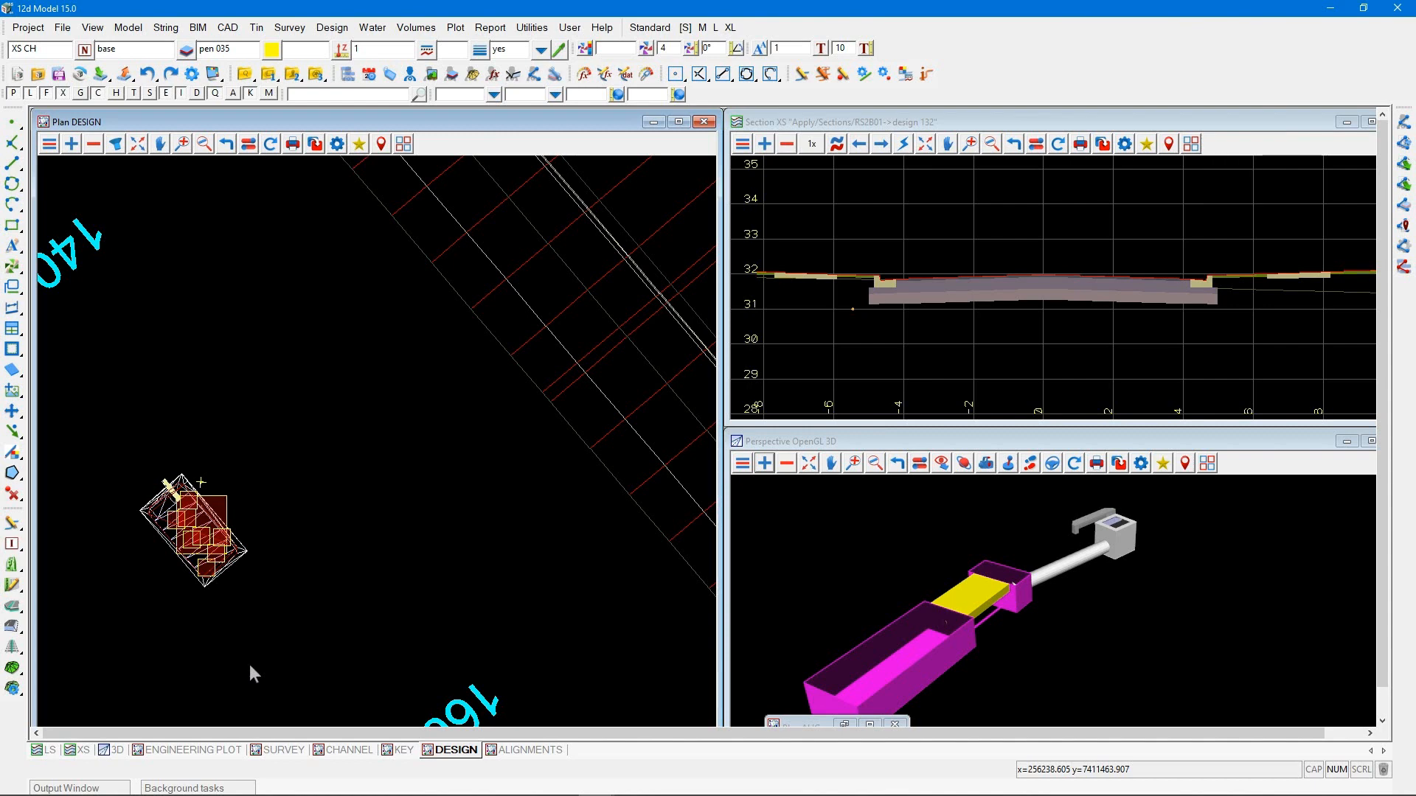
{"action": "left_click", "coordinate": [532, 27]}
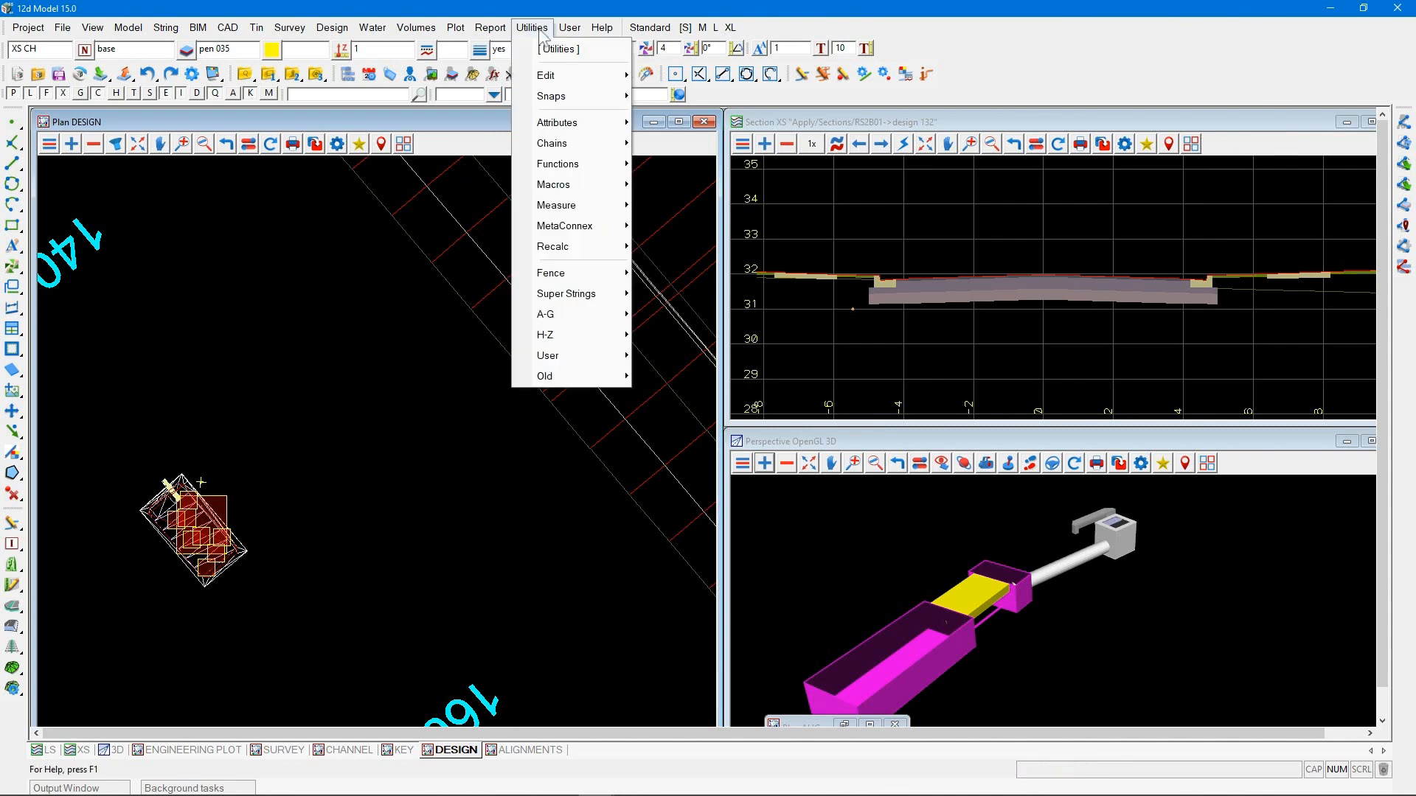
{"action": "mouse_move", "coordinate": [627, 333]}
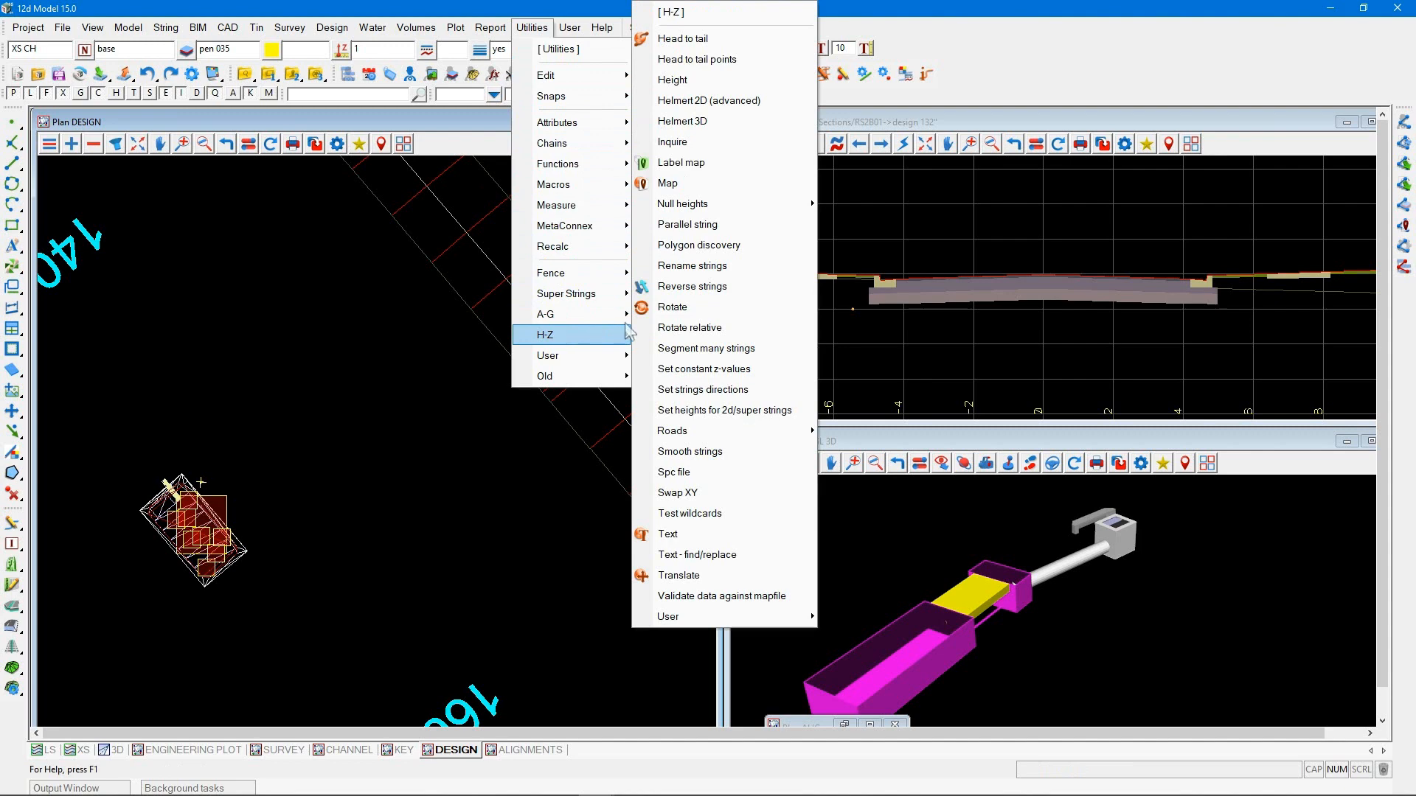
{"action": "left_click", "coordinate": [697, 575]}
{"action": "left_click_drag", "start_coordinate": [741, 550], "coordinate": [579, 470]}
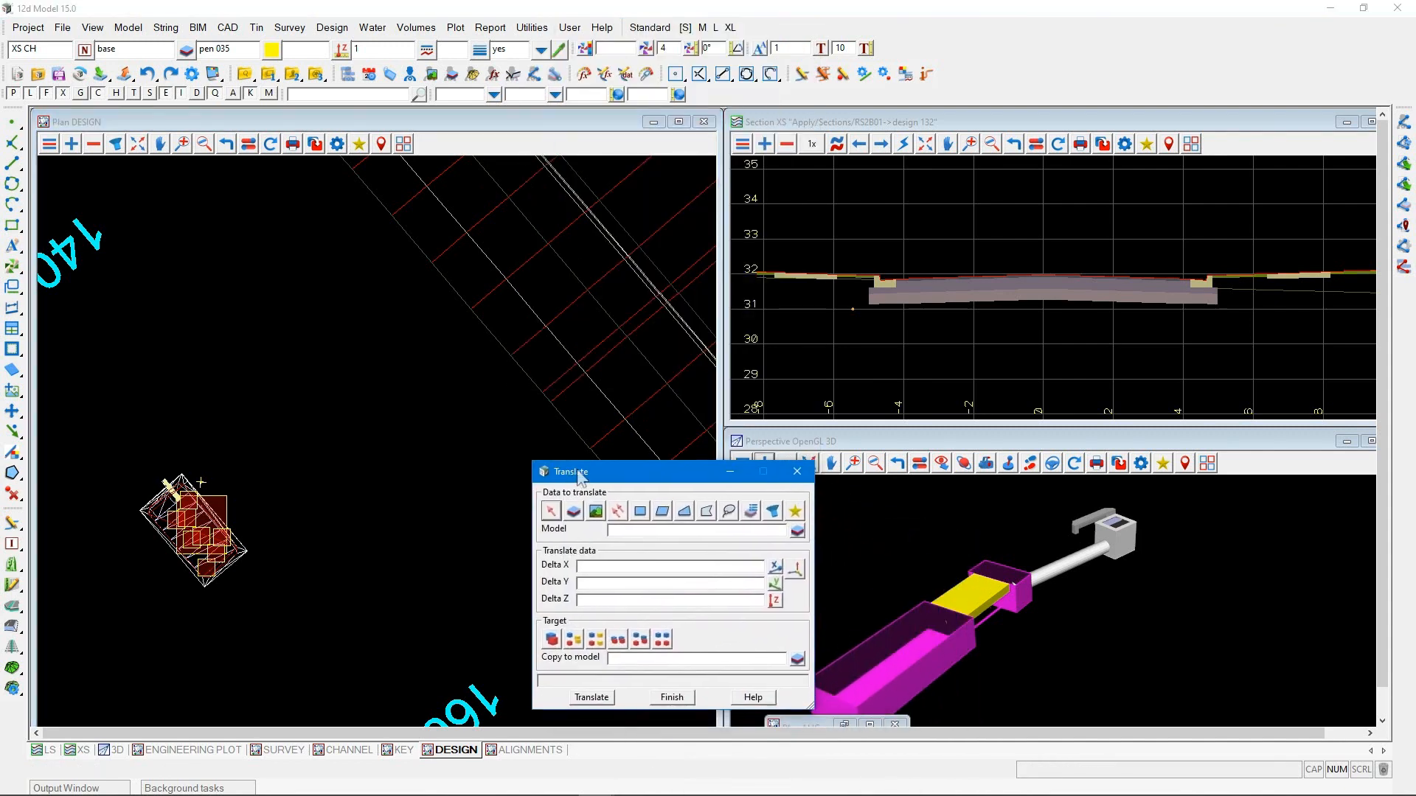
{"action": "scroll", "coordinate": [134, 565], "scroll_direction": "up", "scroll_amount": 2}
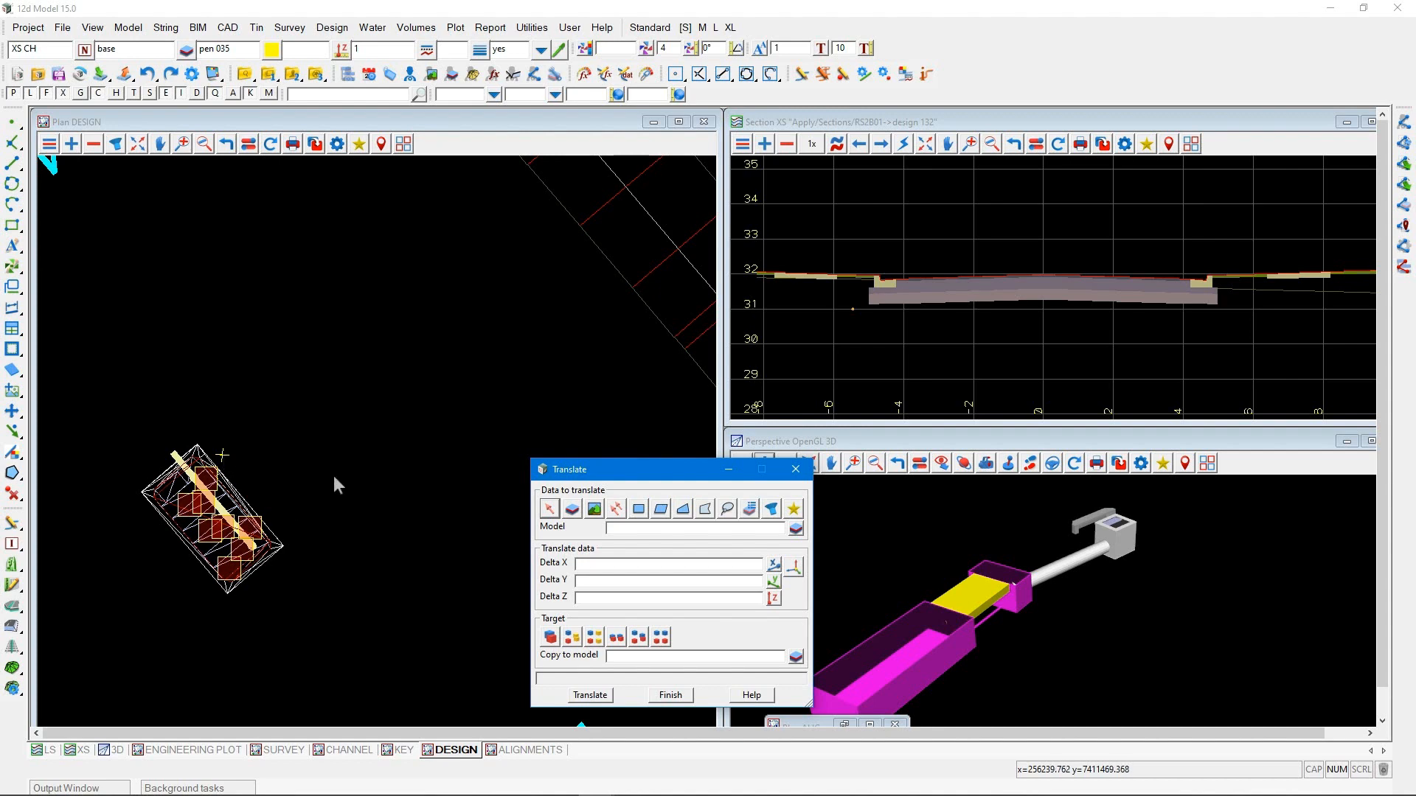
{"action": "scroll", "coordinate": [288, 491], "scroll_direction": "down", "scroll_amount": 3}
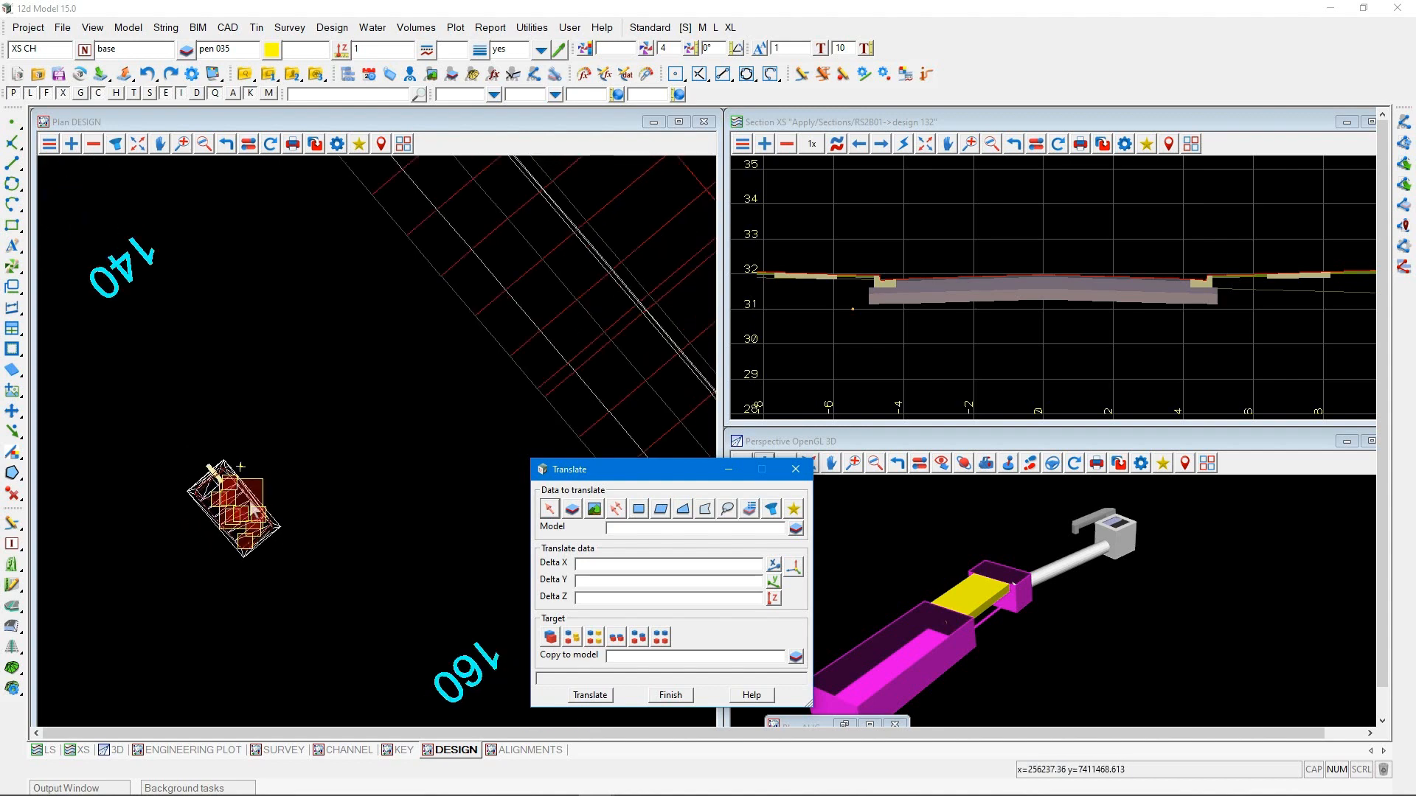
{"action": "left_click", "coordinate": [638, 509]}
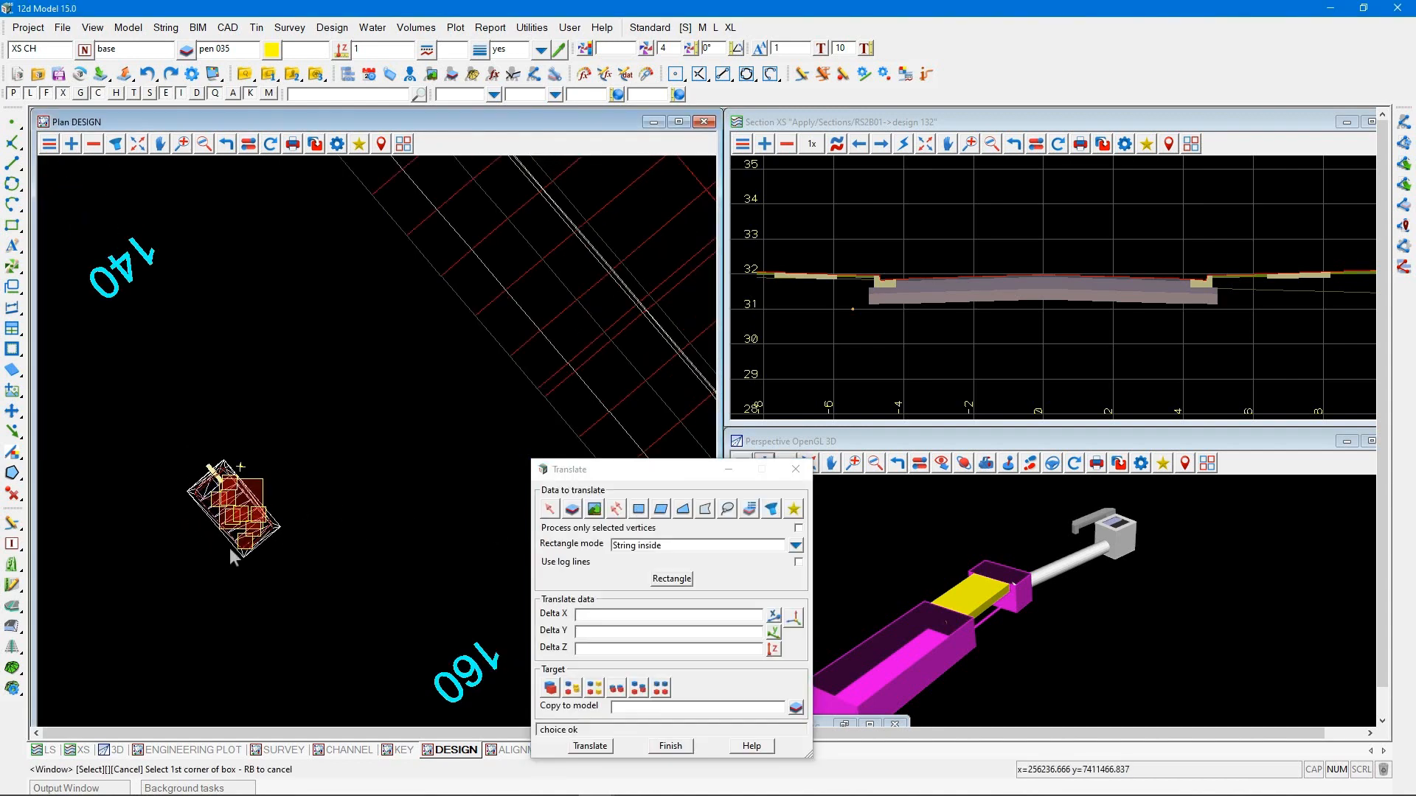
{"action": "left_click", "coordinate": [669, 579]}
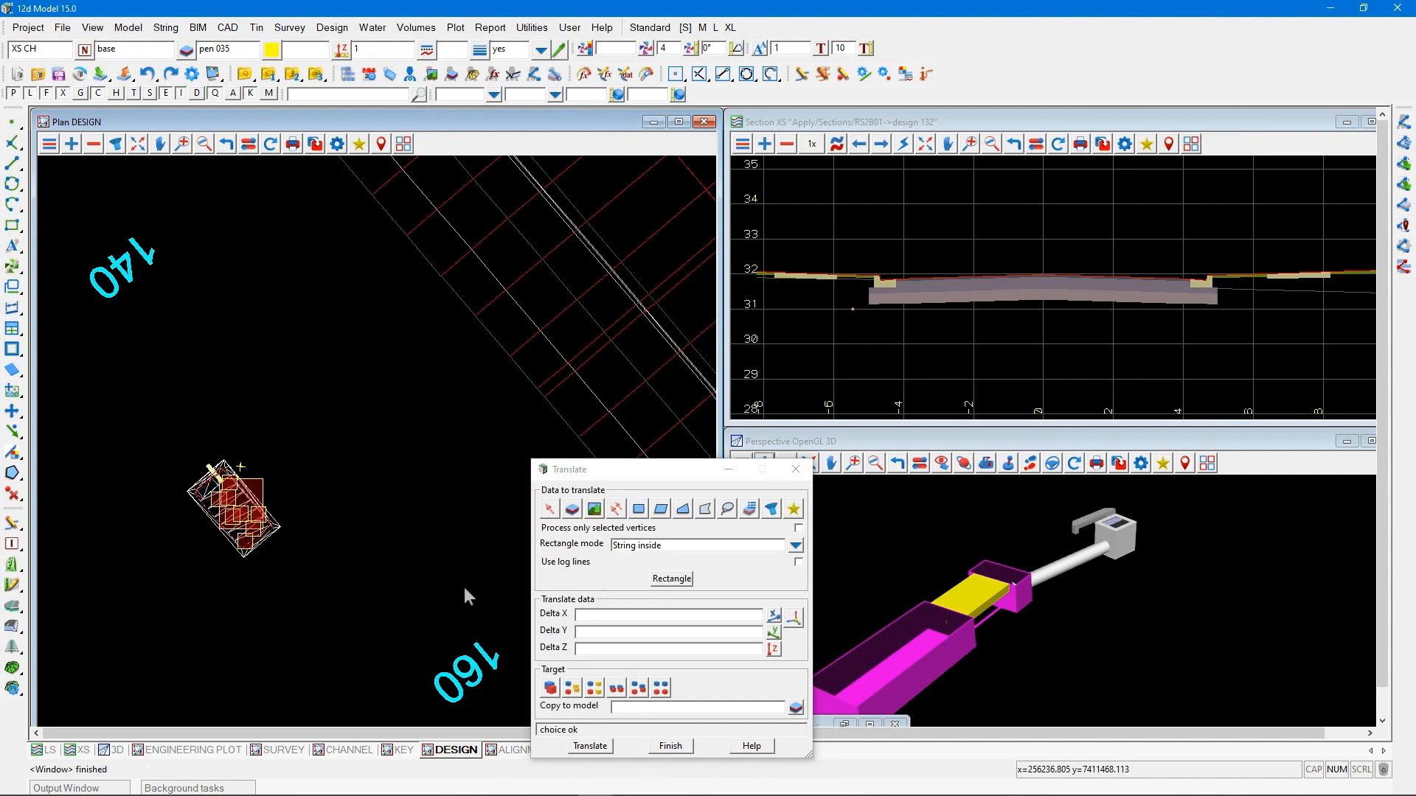
{"action": "left_click", "coordinate": [138, 603]}
{"action": "left_click", "coordinate": [332, 419]}
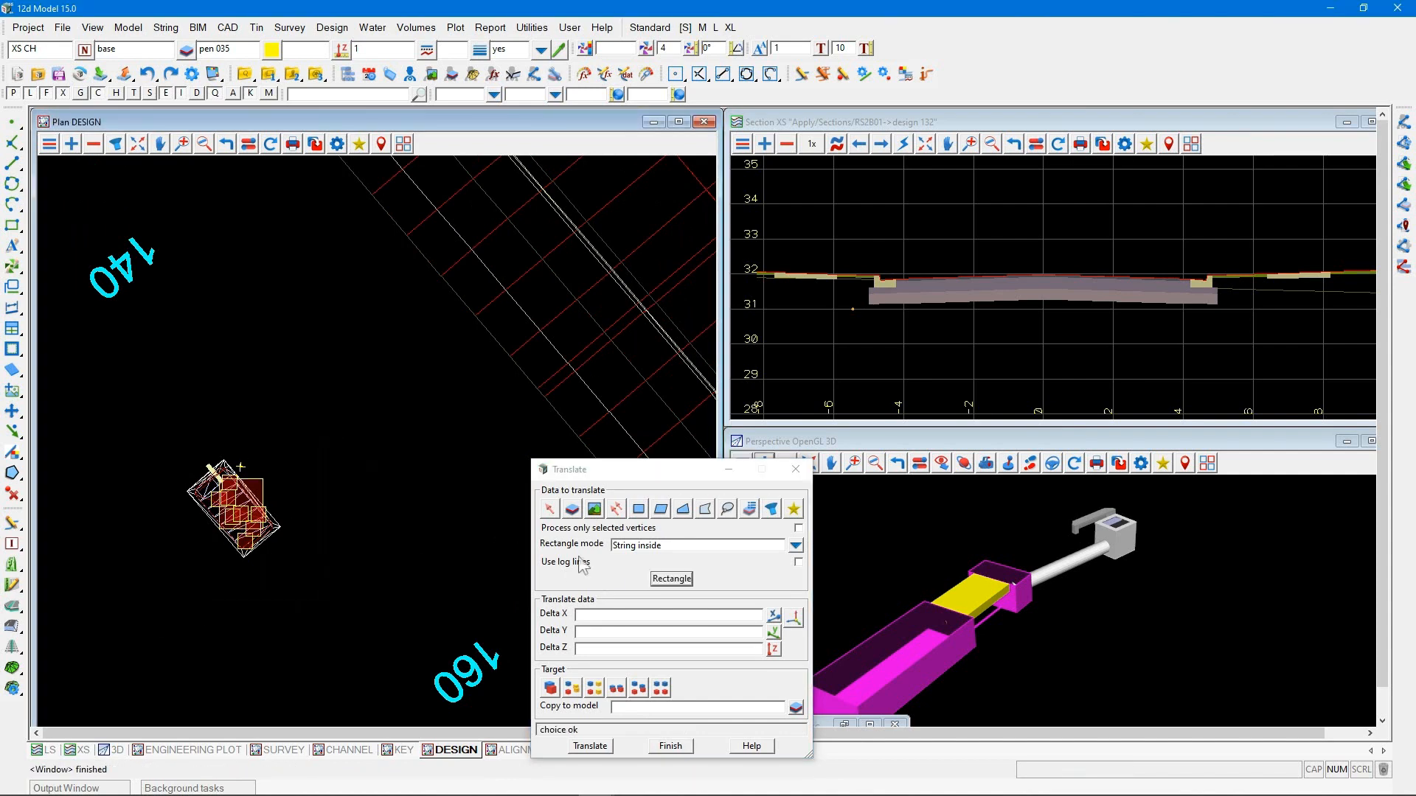
Translate the Rain Garden from its roadside edge onto the KTR kerb string by X 11.6587, Y 10.5638, Z 31.5969, replacing existing data
{"action": "left_click", "coordinate": [793, 619]}
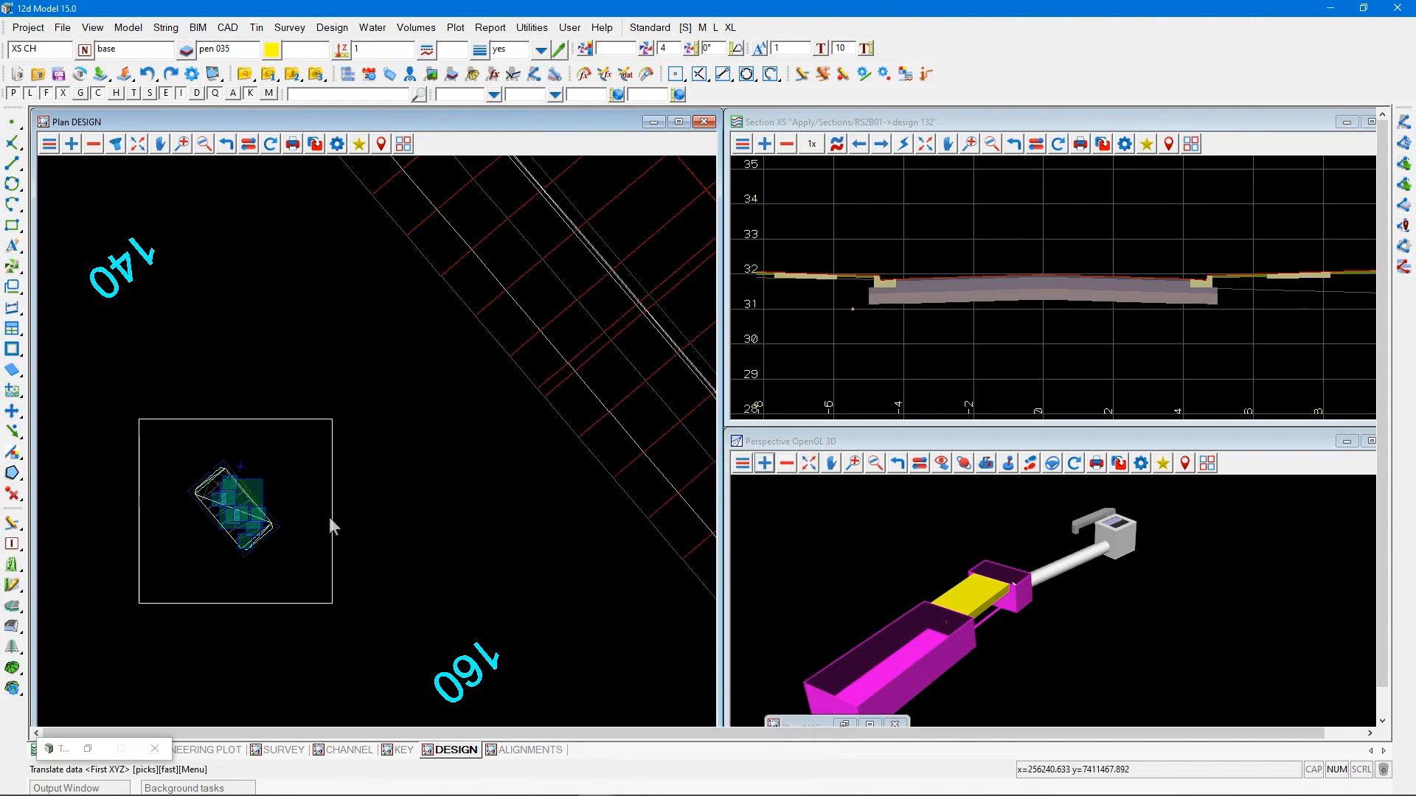
{"action": "scroll", "coordinate": [243, 490], "scroll_direction": "up", "scroll_amount": 3}
{"action": "left_click", "coordinate": [227, 464]}
{"action": "middle_click", "coordinate": [262, 494]}
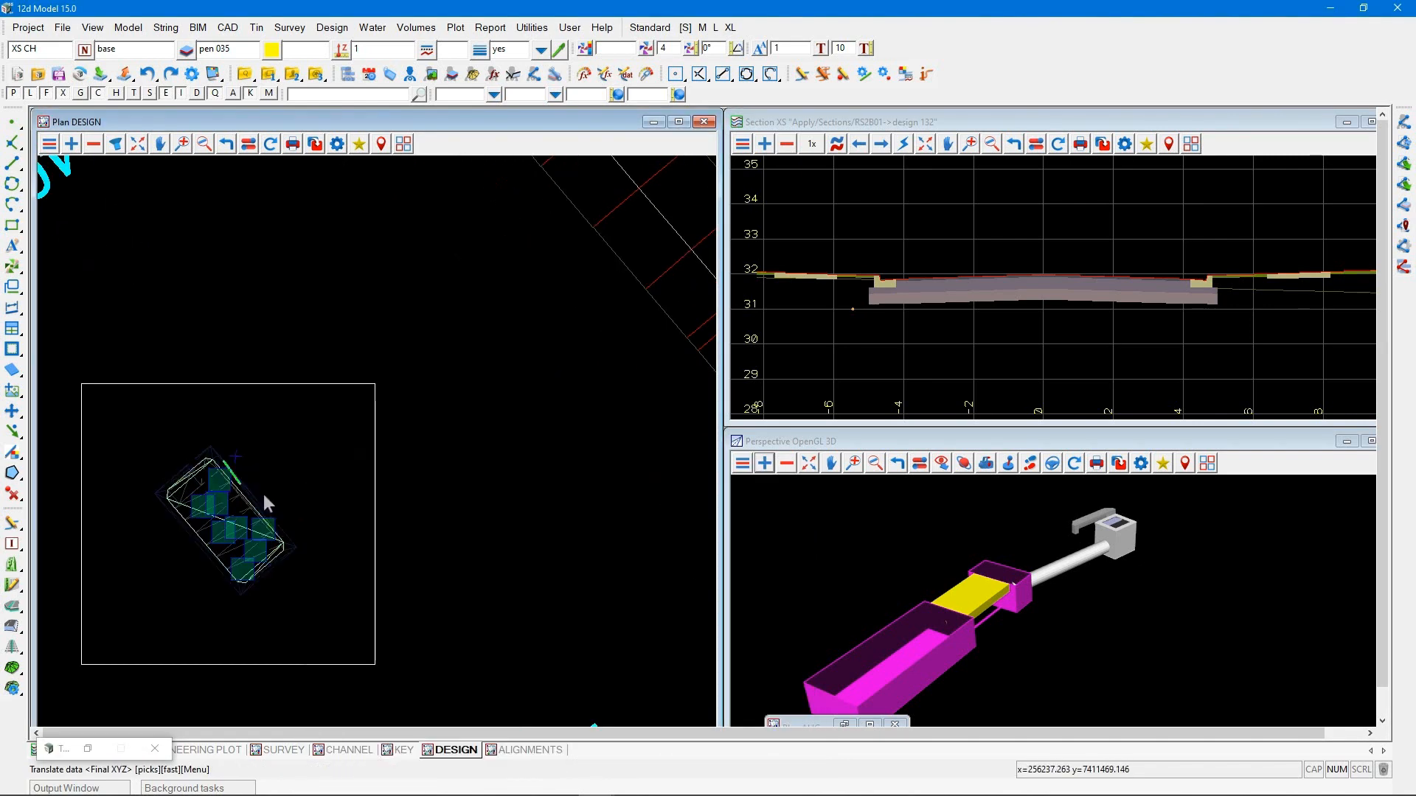
{"action": "scroll", "coordinate": [281, 516], "scroll_direction": "down", "scroll_amount": 2}
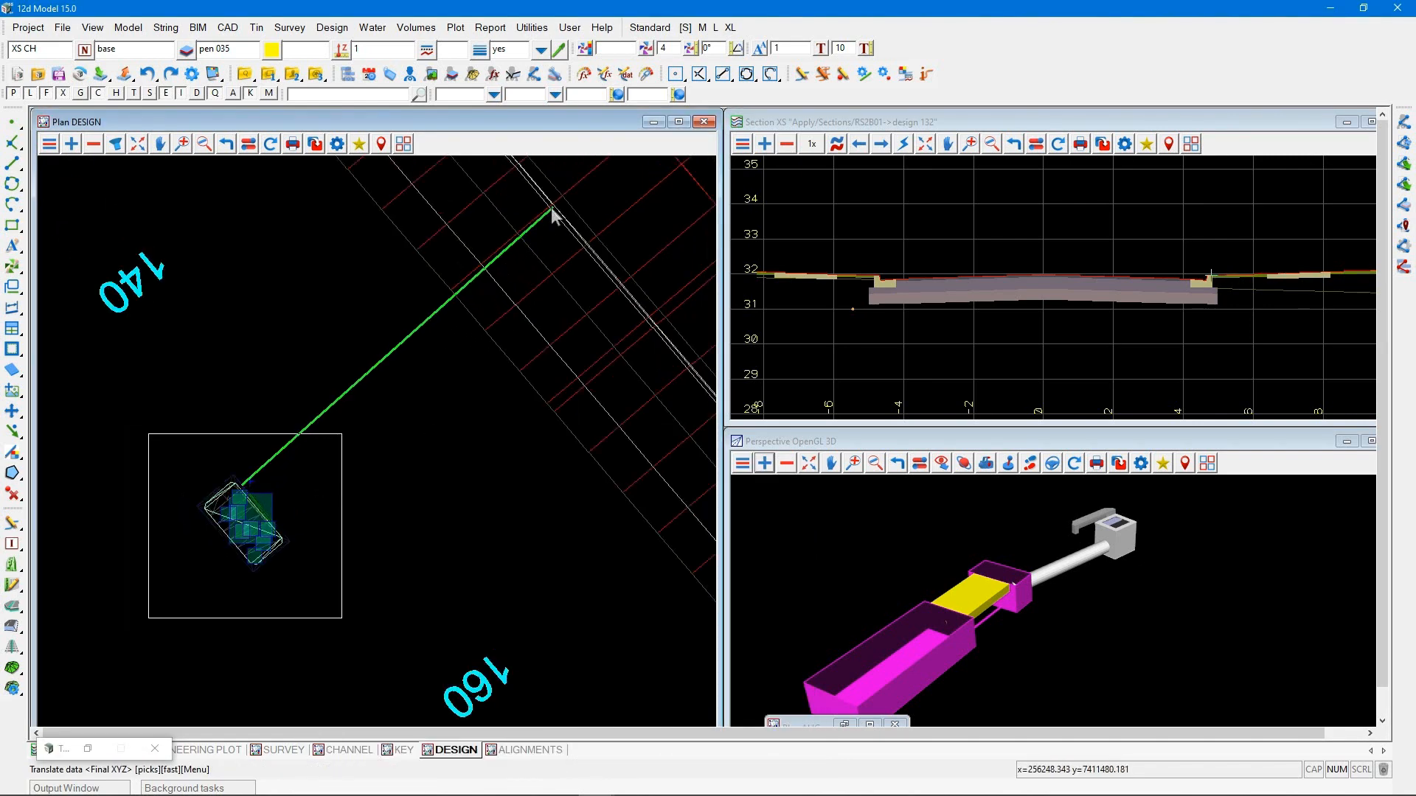
{"action": "left_click", "coordinate": [554, 206]}
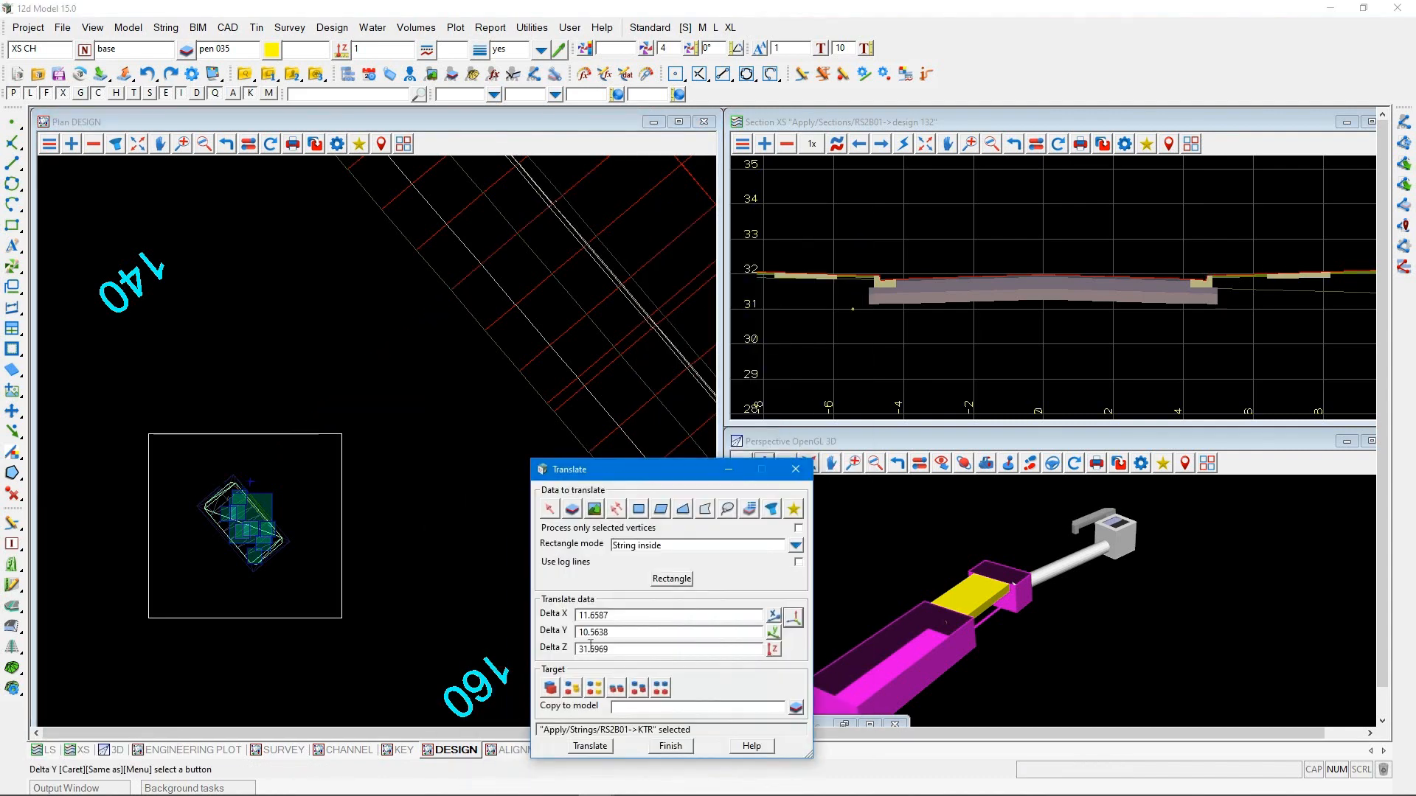
{"action": "left_click", "coordinate": [550, 688]}
{"action": "left_click", "coordinate": [591, 747]}
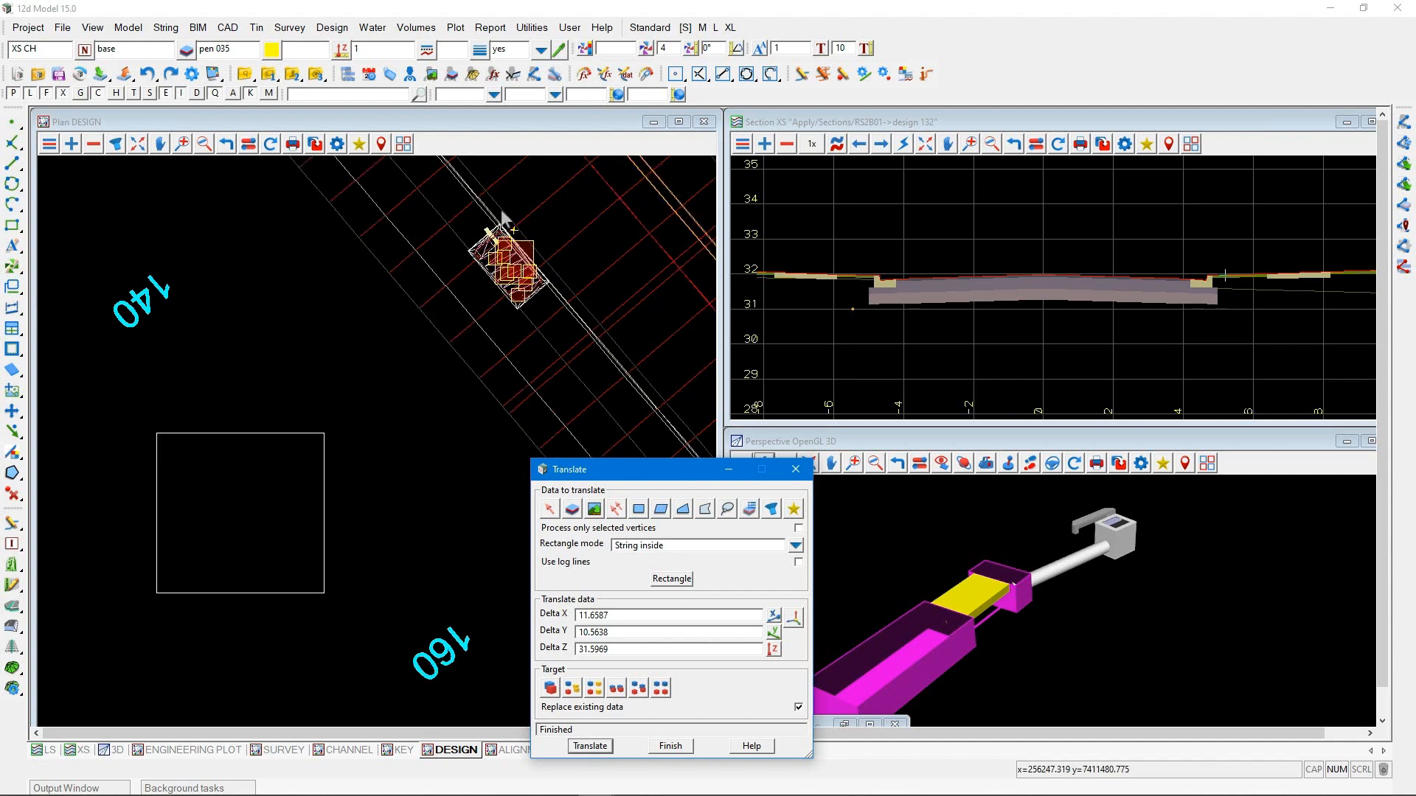
{"action": "scroll", "coordinate": [538, 202], "scroll_direction": "up", "scroll_amount": 3}
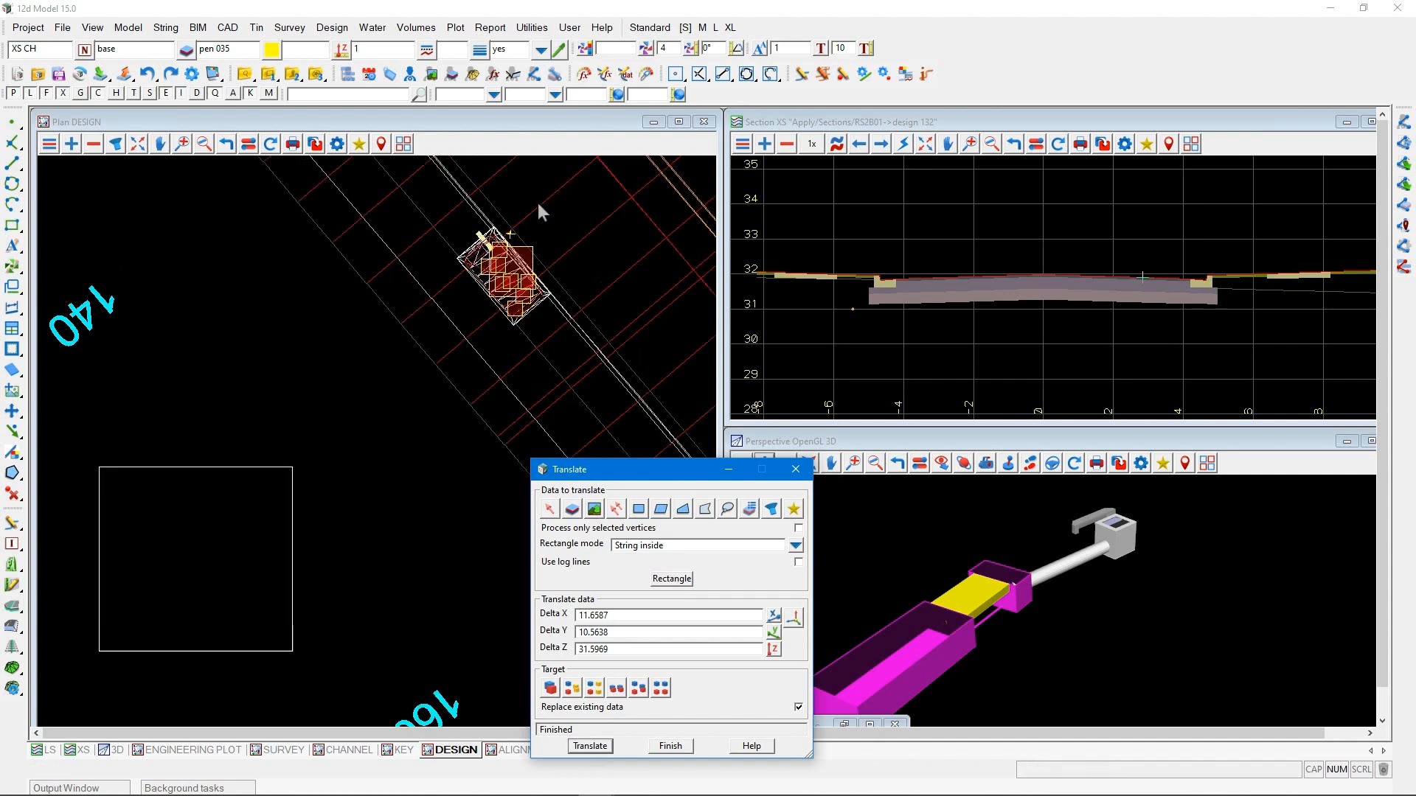
{"action": "left_click", "coordinate": [671, 747]}
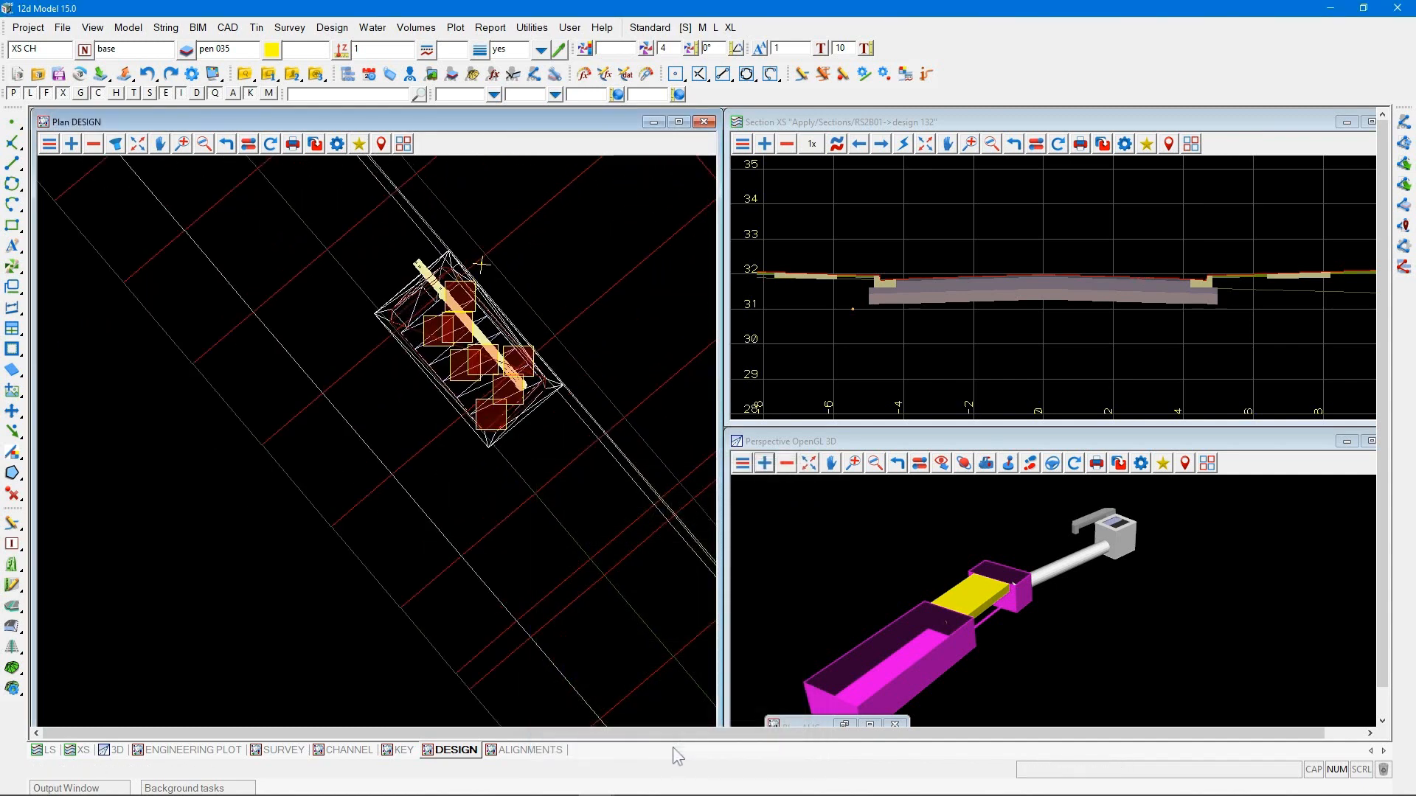
Remove all models from the 3D perspective view and add the Raingarden models to it
{"action": "left_click", "coordinate": [790, 467]}
{"action": "left_click", "coordinate": [851, 774]}
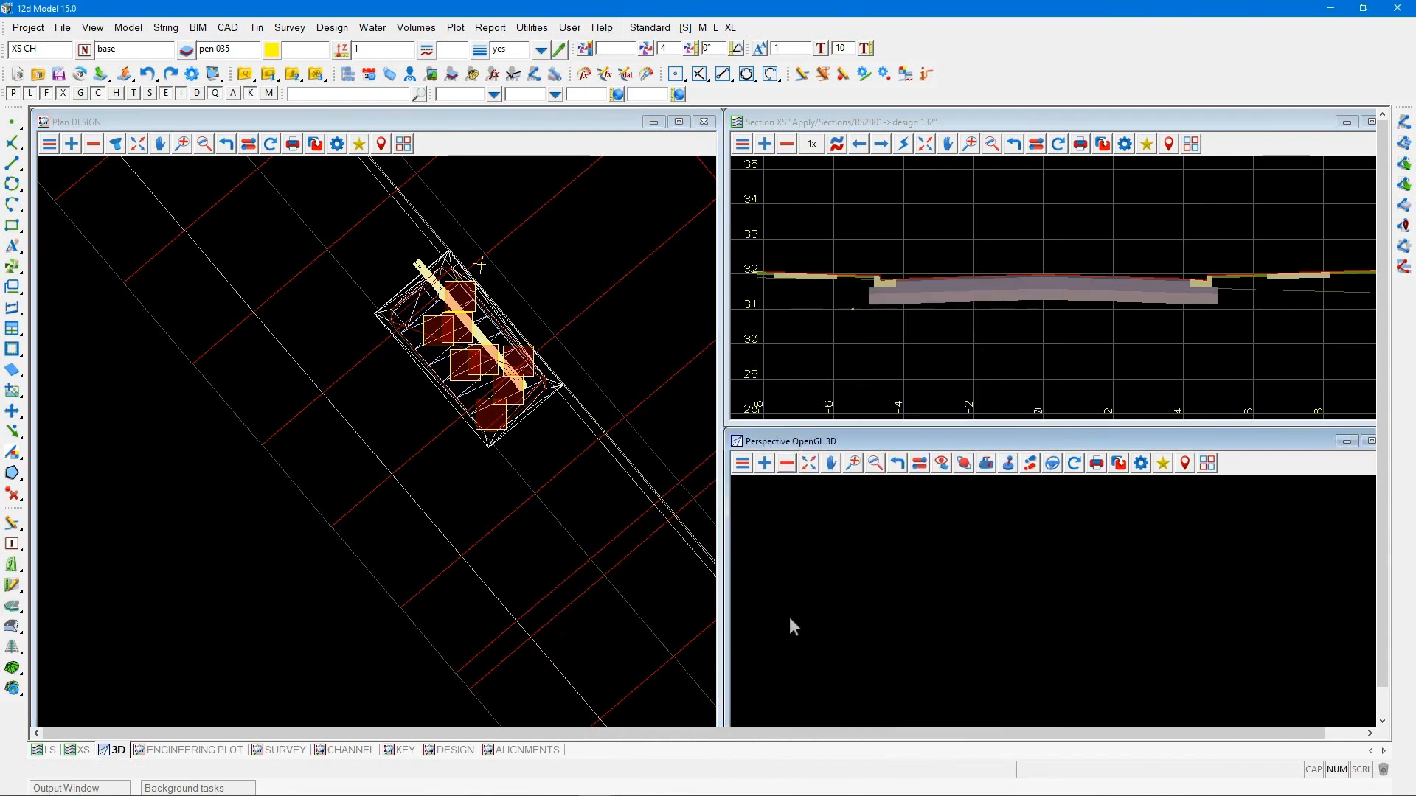
{"action": "left_click", "coordinate": [765, 463]}
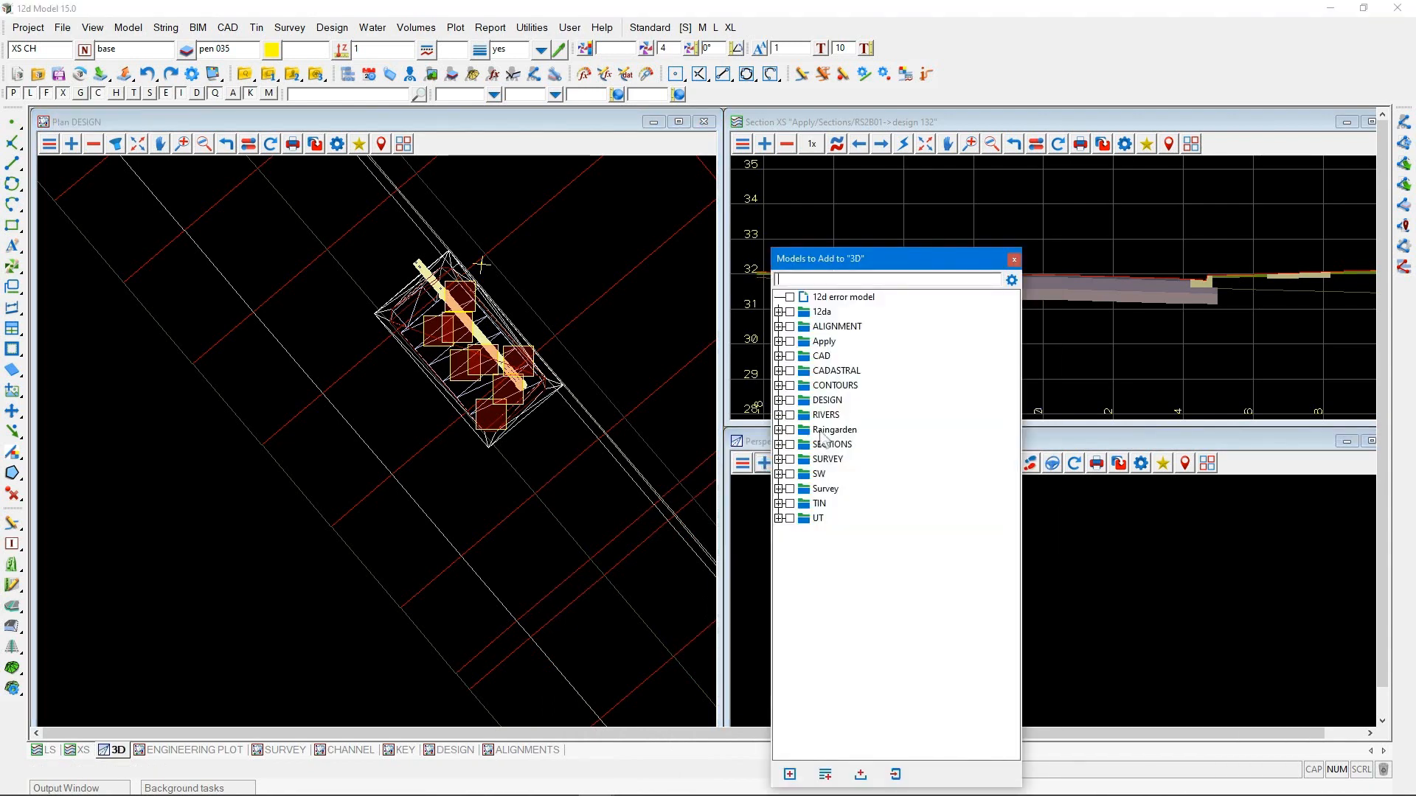
{"action": "left_click", "coordinate": [821, 432]}
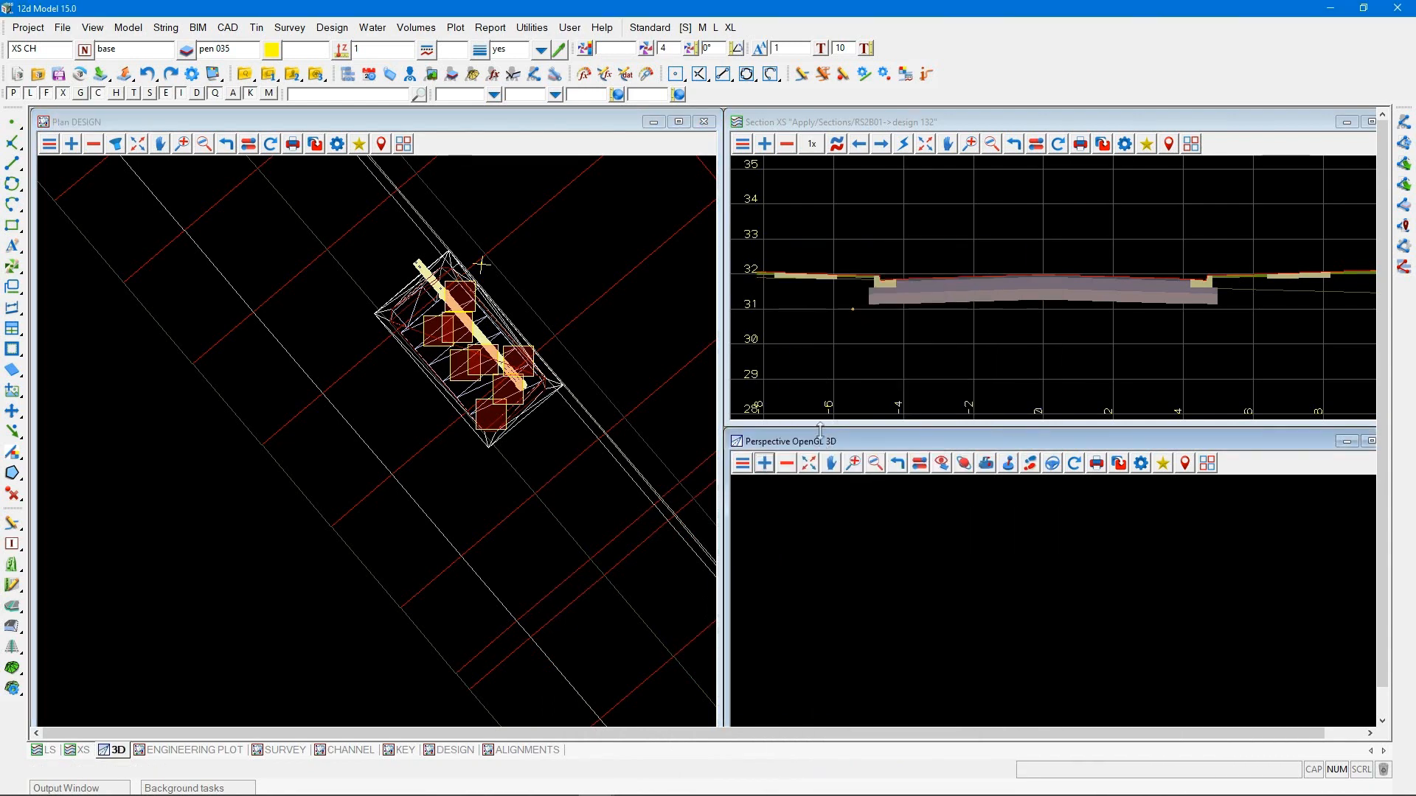
{"action": "left_click", "coordinate": [963, 463]}
{"action": "mouse_move", "coordinate": [963, 596]}
{"action": "left_mouse_down"}
{"action": "mouse_move", "coordinate": [1034, 622]}
{"action": "mouse_move", "coordinate": [1184, 609]}
{"action": "mouse_move", "coordinate": [1232, 631]}
{"action": "mouse_move", "coordinate": [1115, 623]}
{"action": "mouse_move", "coordinate": [1075, 594]}
{"action": "left_mouse_up"}
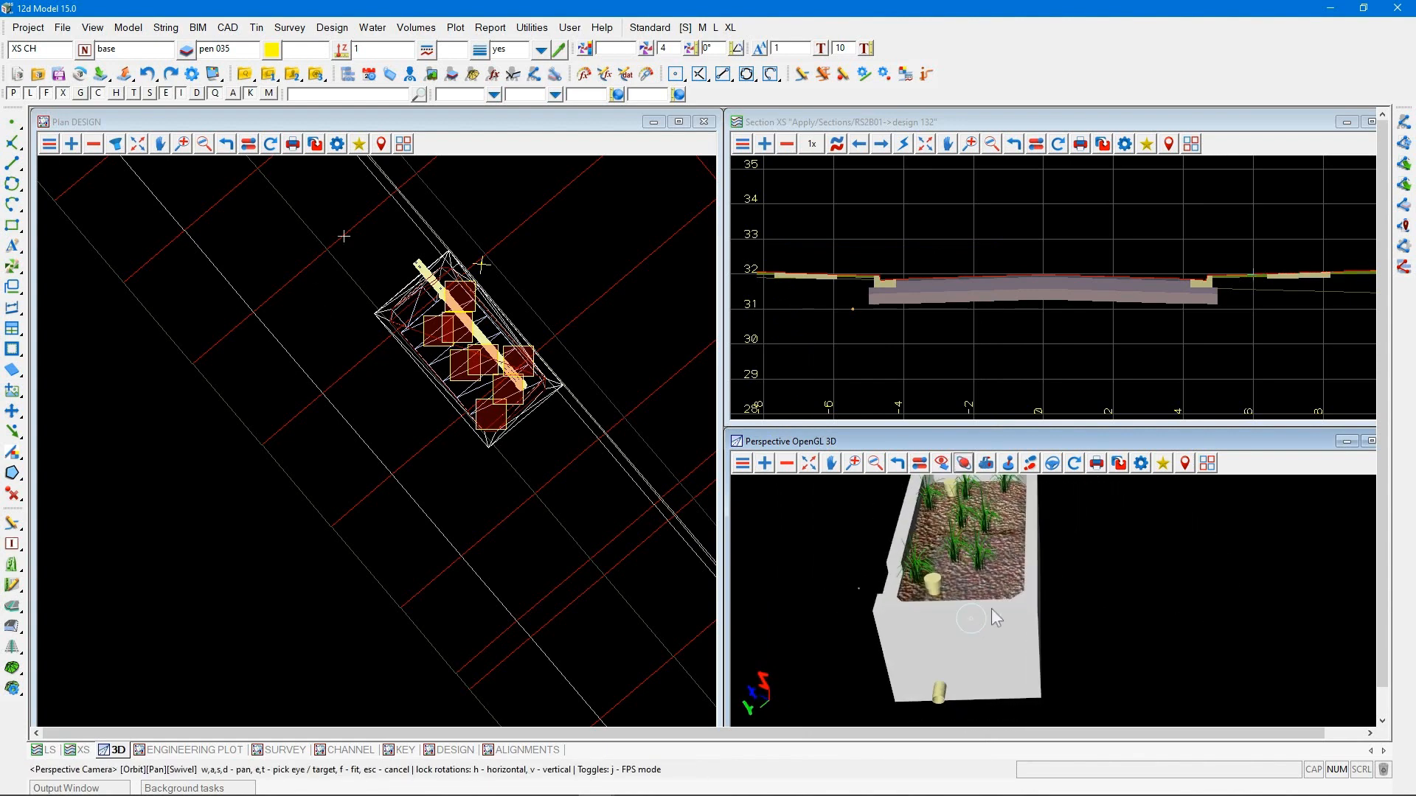
{"action": "mouse_move", "coordinate": [996, 618]}
{"action": "left_mouse_down"}
{"action": "mouse_move", "coordinate": [1022, 622]}
{"action": "mouse_move", "coordinate": [909, 617]}
{"action": "mouse_move", "coordinate": [877, 591]}
{"action": "left_mouse_up"}
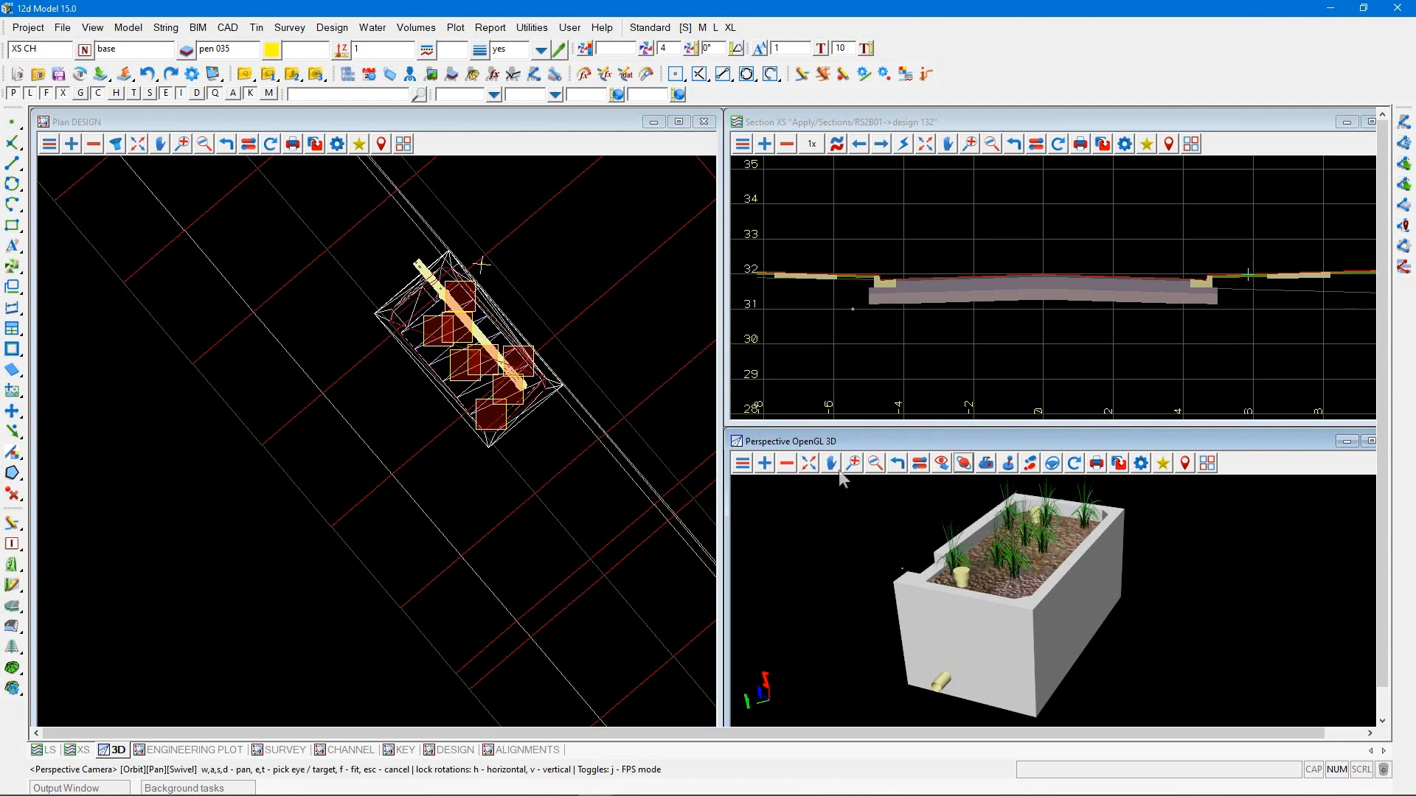
Switch the program's menu and toolbar layout from Standard to the Cad Theme
{"action": "left_click", "coordinate": [652, 29]}
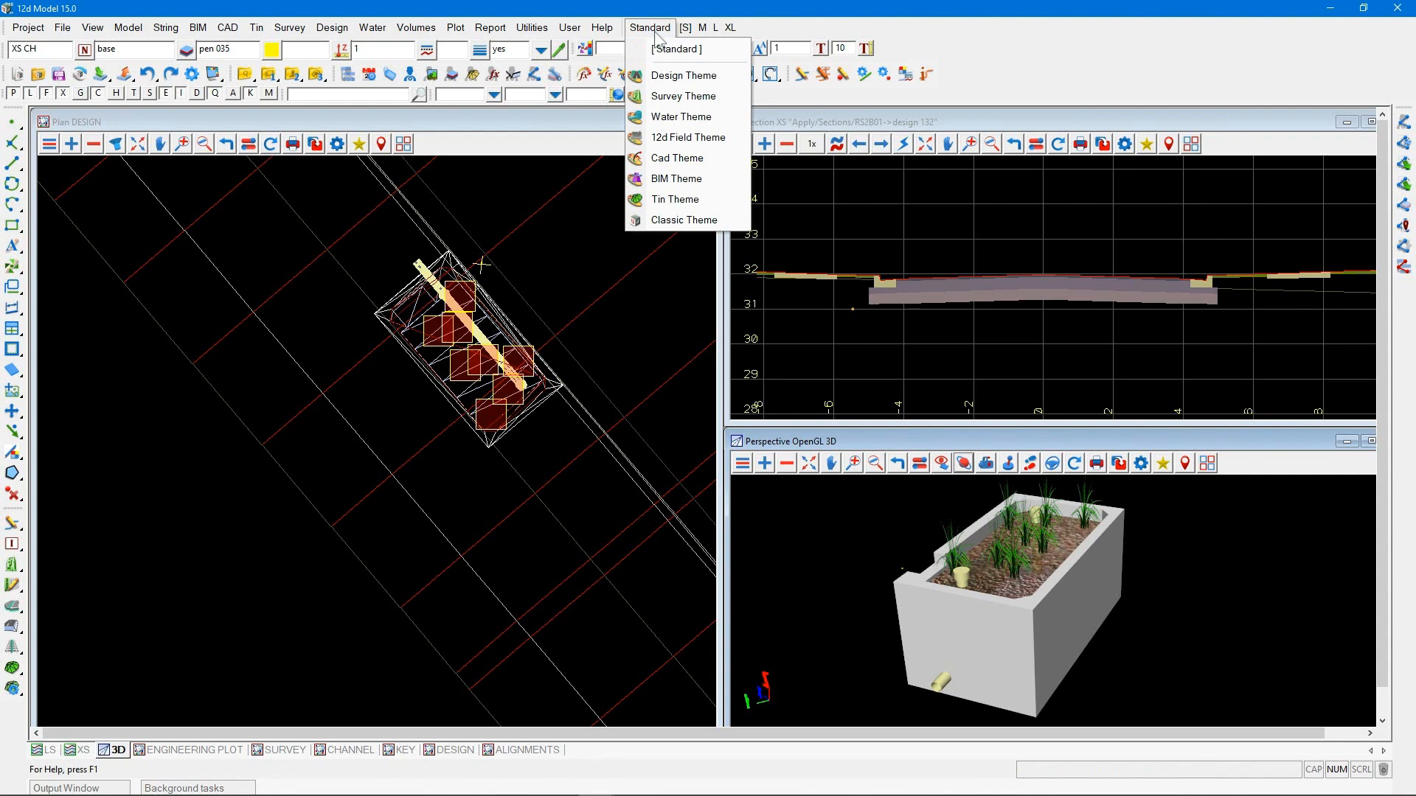
{"action": "left_click", "coordinate": [679, 158]}
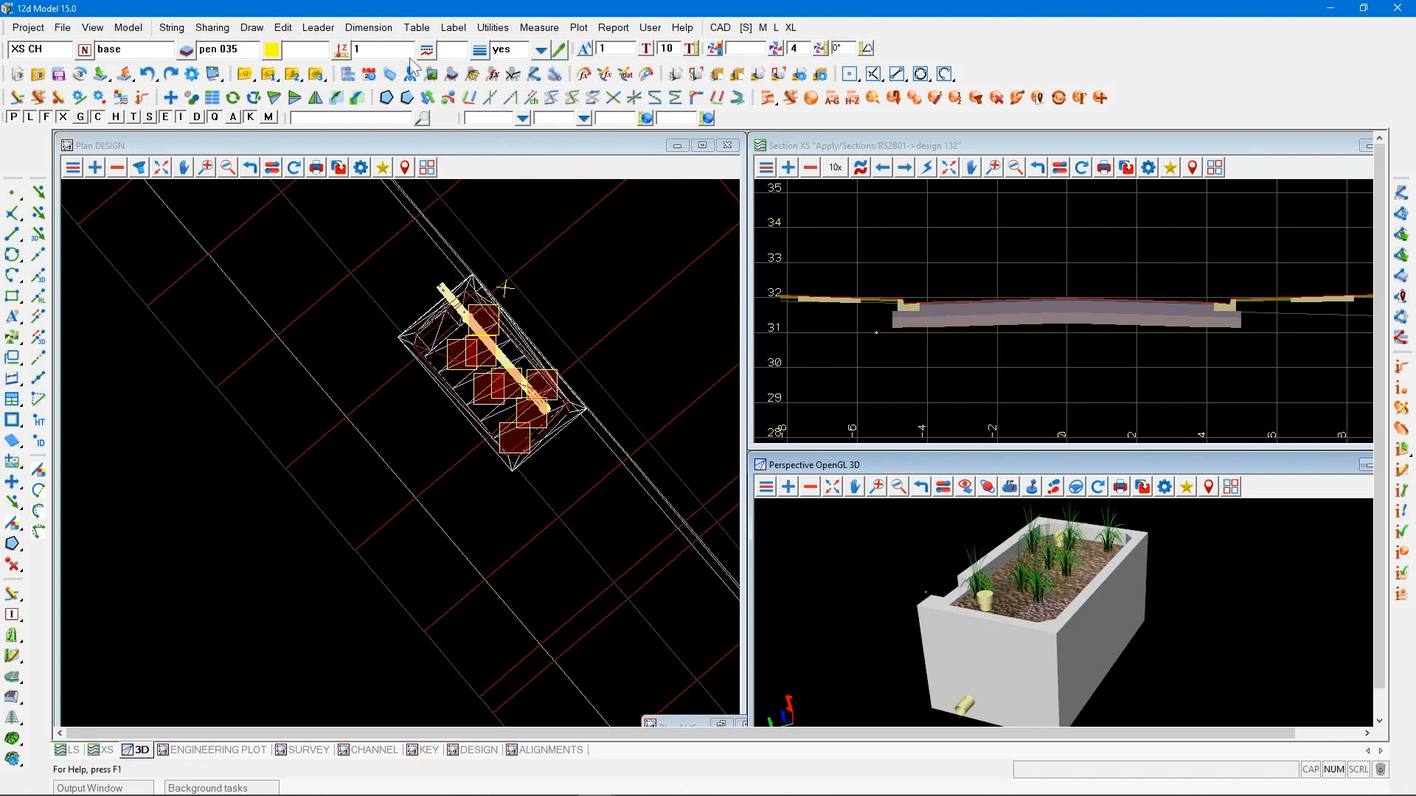
{"action": "left_click", "coordinate": [369, 28]}
{"action": "key", "text": "Escape"}
{"action": "left_click", "coordinate": [1079, 98]}
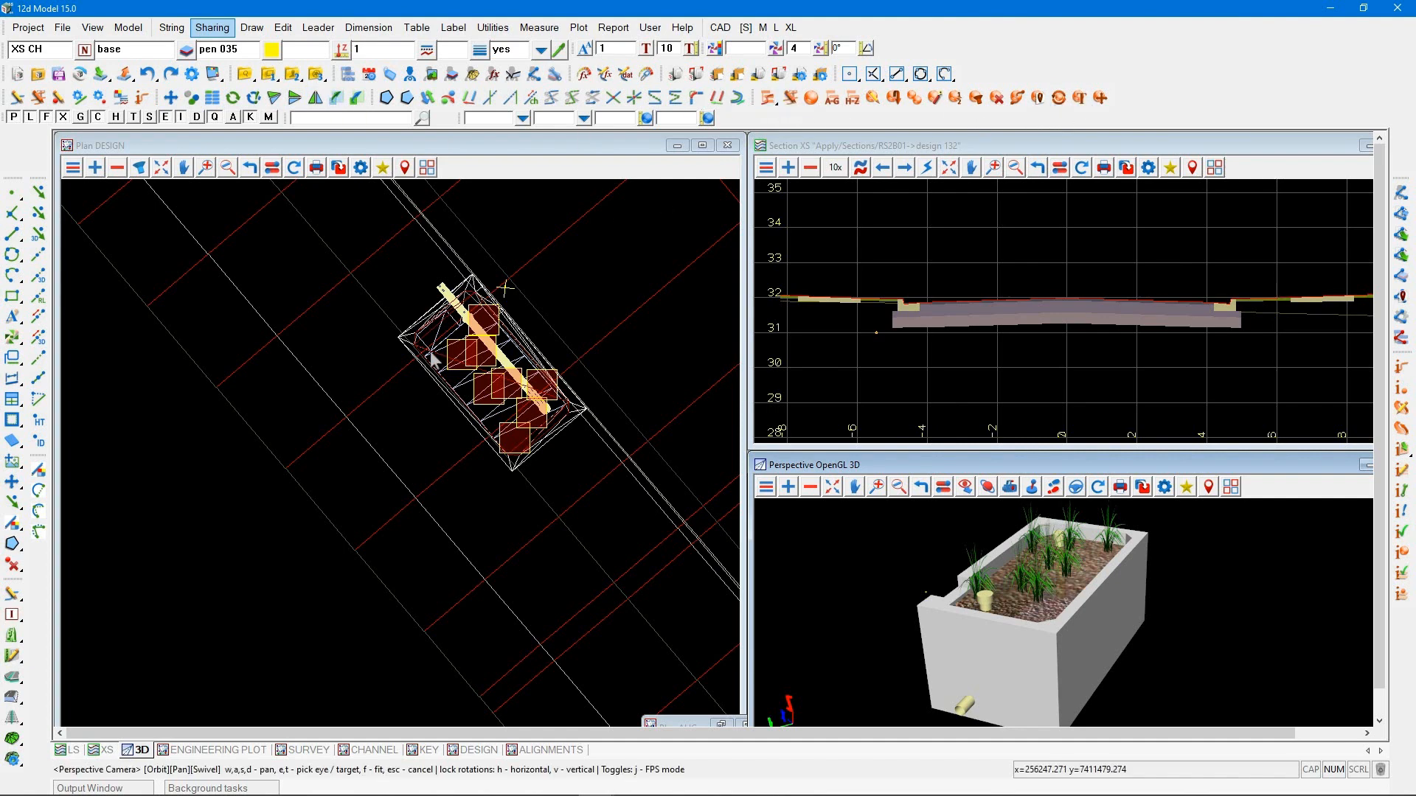
Open the 12da Library and select the Type 1 symbol under Section Location, Symbols
{"action": "scroll", "coordinate": [288, 501], "scroll_direction": "down", "scroll_amount": 2}
{"action": "scroll", "coordinate": [275, 517], "scroll_direction": "down", "scroll_amount": 4}
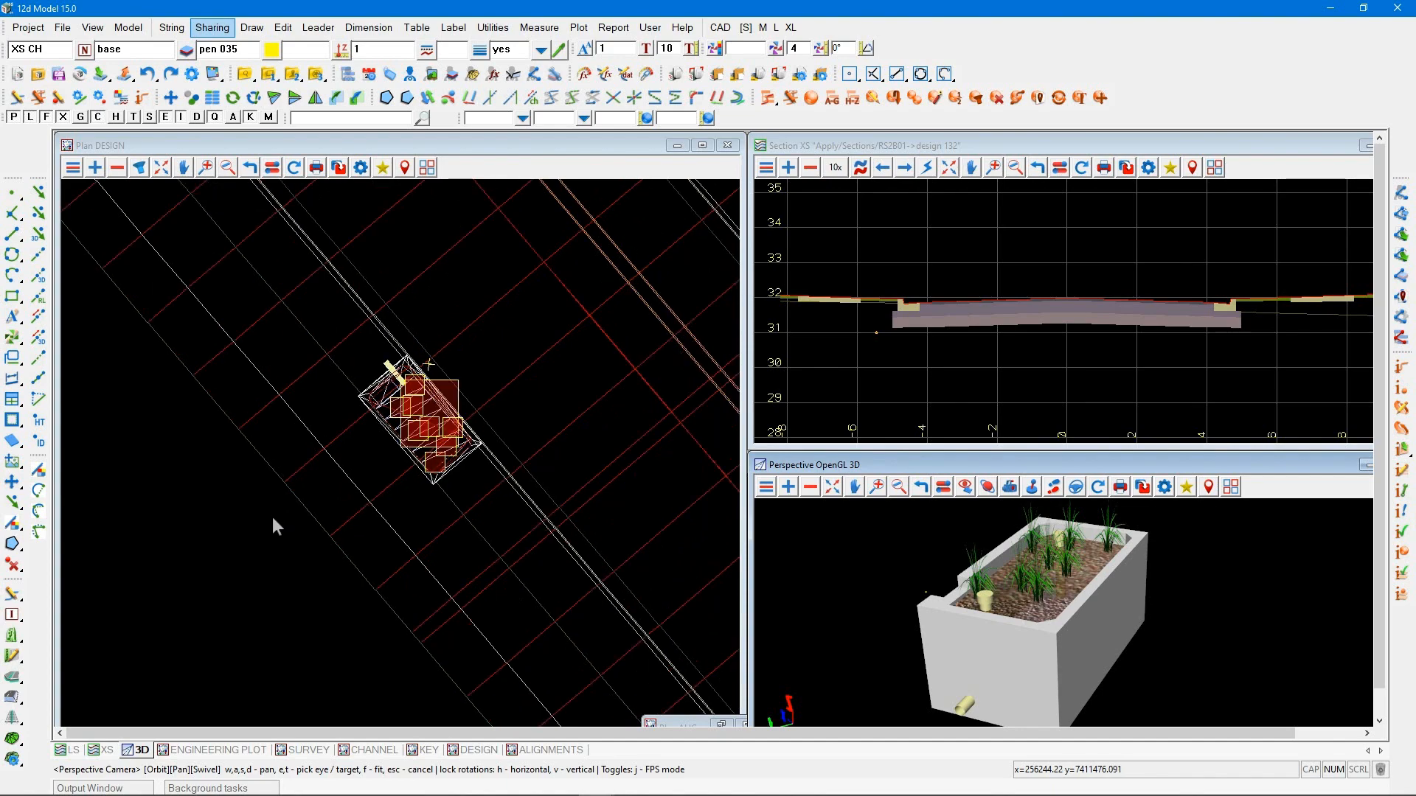
{"action": "scroll", "coordinate": [271, 519], "scroll_direction": "down", "scroll_amount": 3}
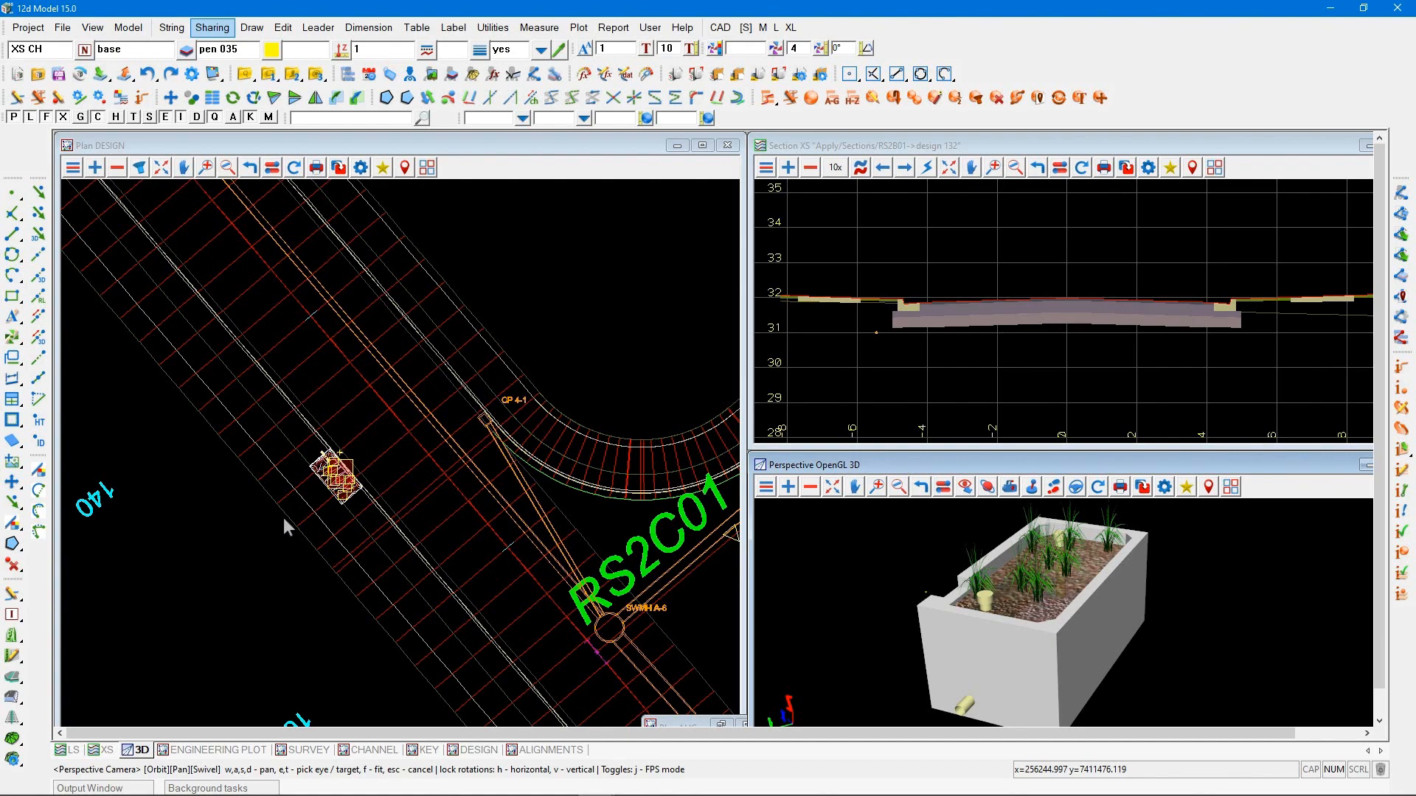
{"action": "left_click", "coordinate": [101, 74]}
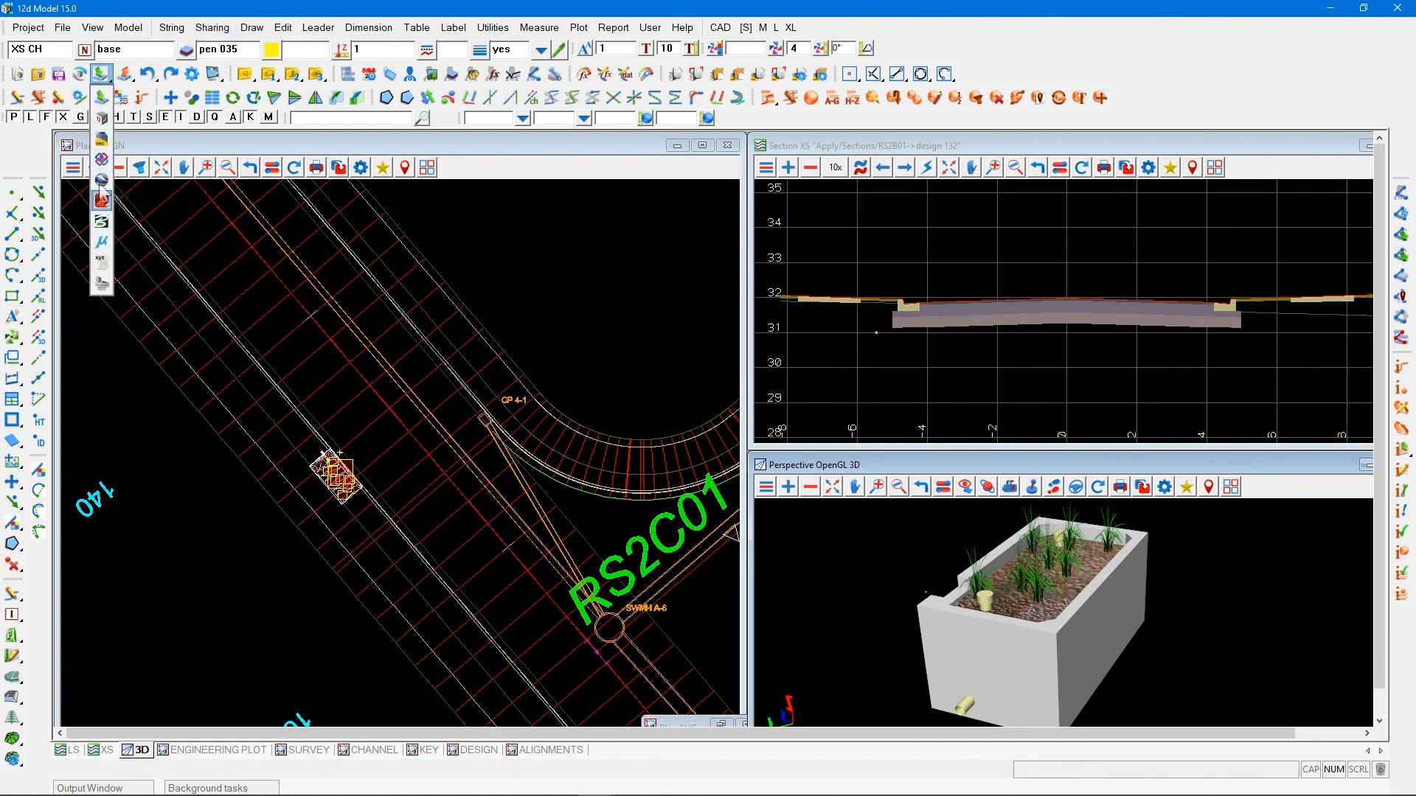
{"action": "left_click", "coordinate": [101, 282]}
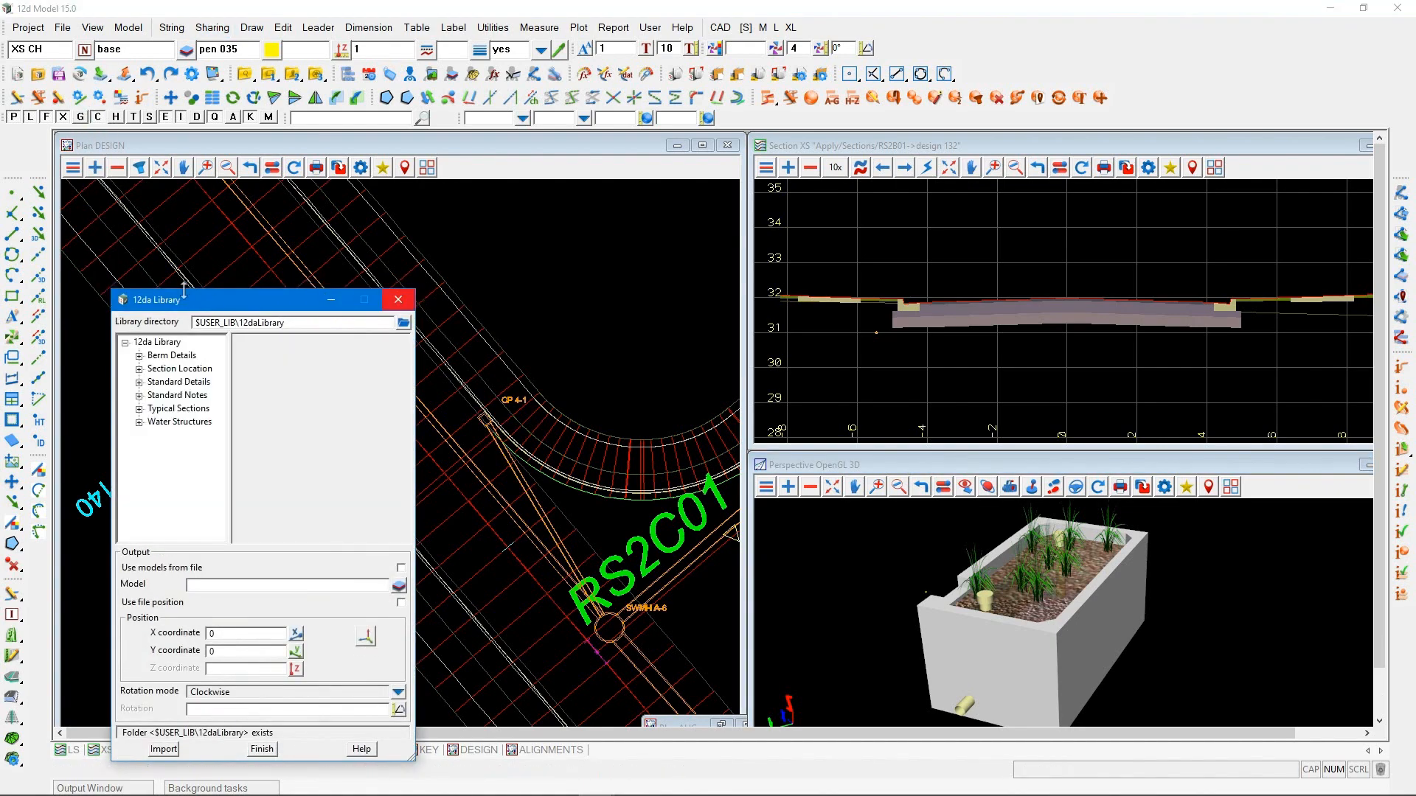
{"action": "left_click_drag", "start_coordinate": [182, 303], "coordinate": [801, 218]}
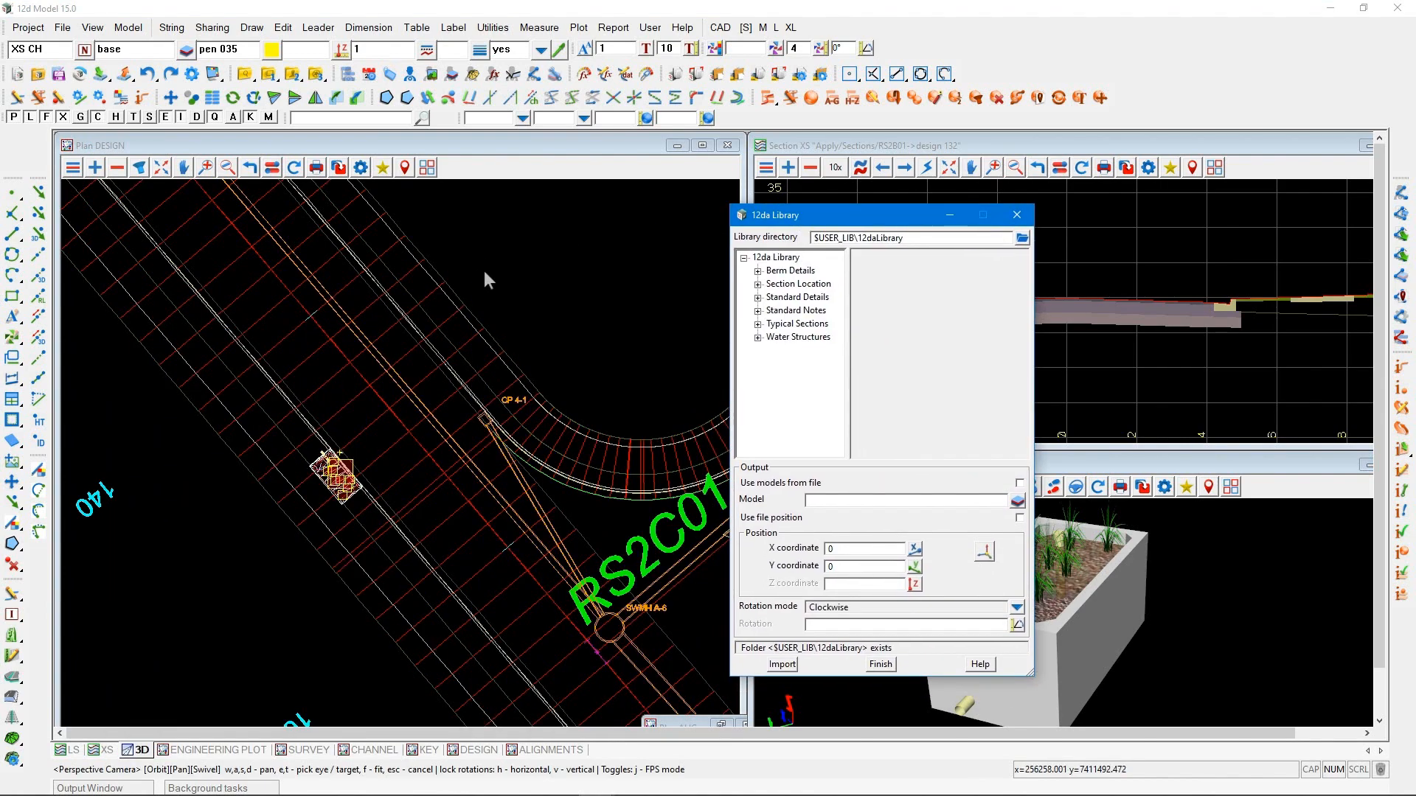
{"action": "left_click", "coordinate": [758, 284]}
{"action": "left_click", "coordinate": [771, 297]}
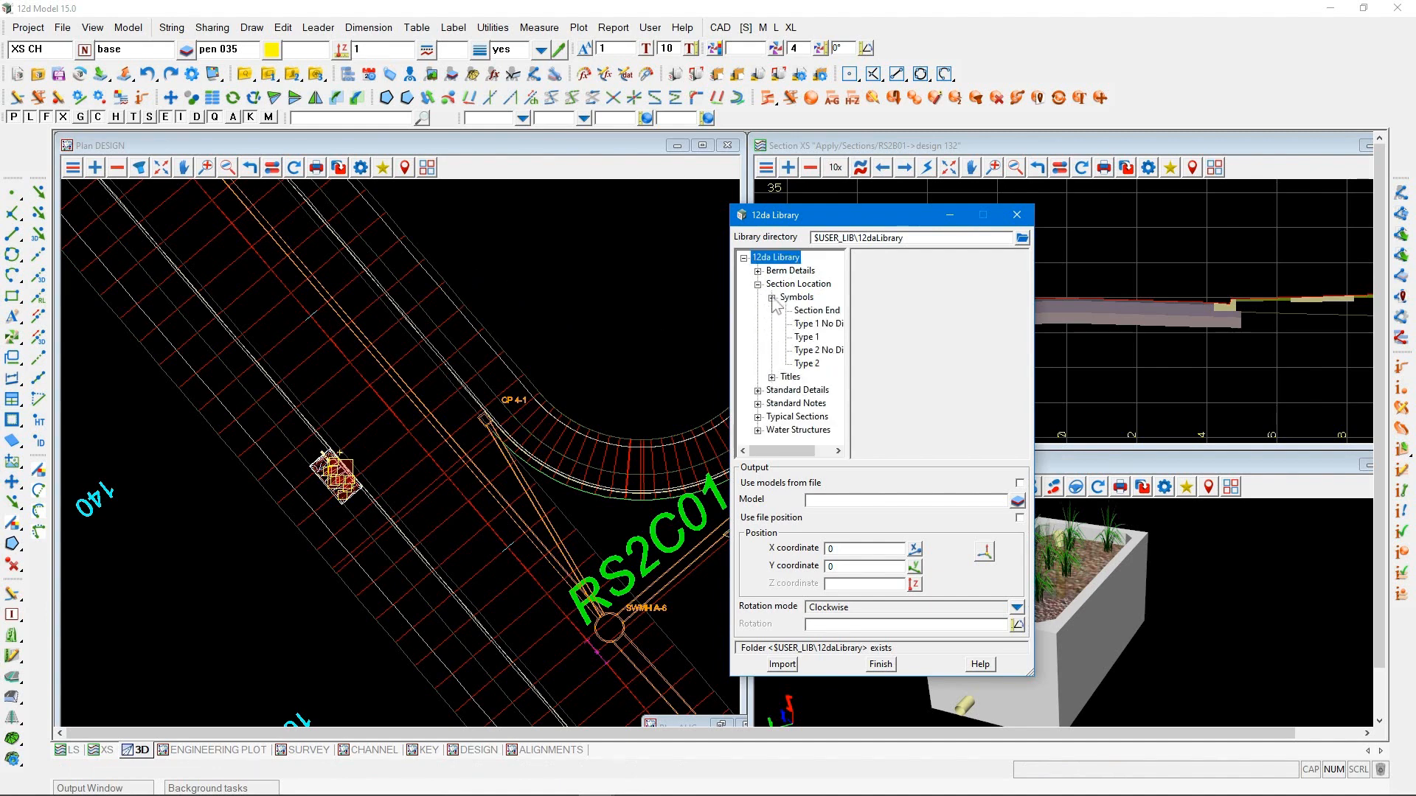
{"action": "left_click", "coordinate": [806, 337]}
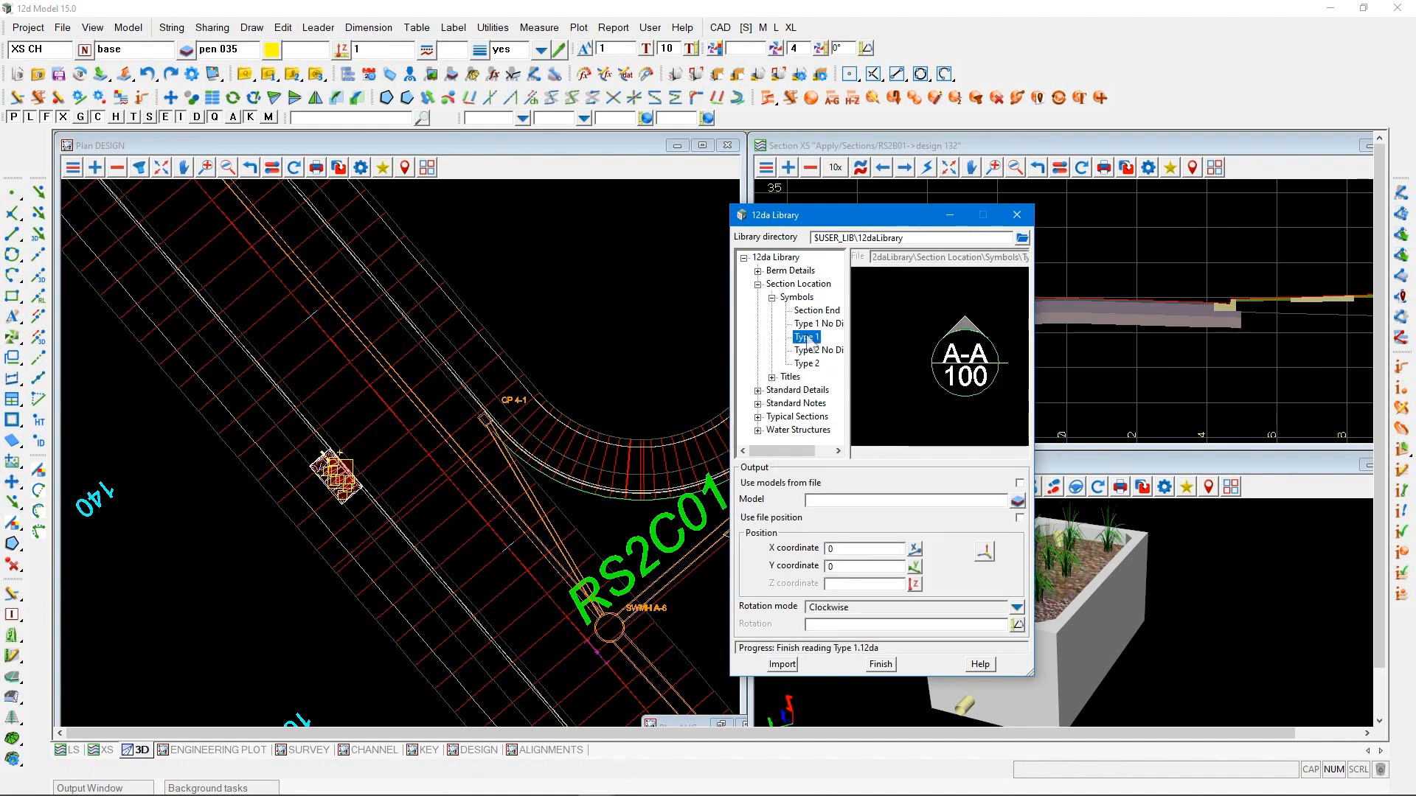
Use the models from the file and place the Type 1 symbol beside the road at X 256257.3704, Y 7411496.0142
{"action": "left_click", "coordinate": [1019, 483]}
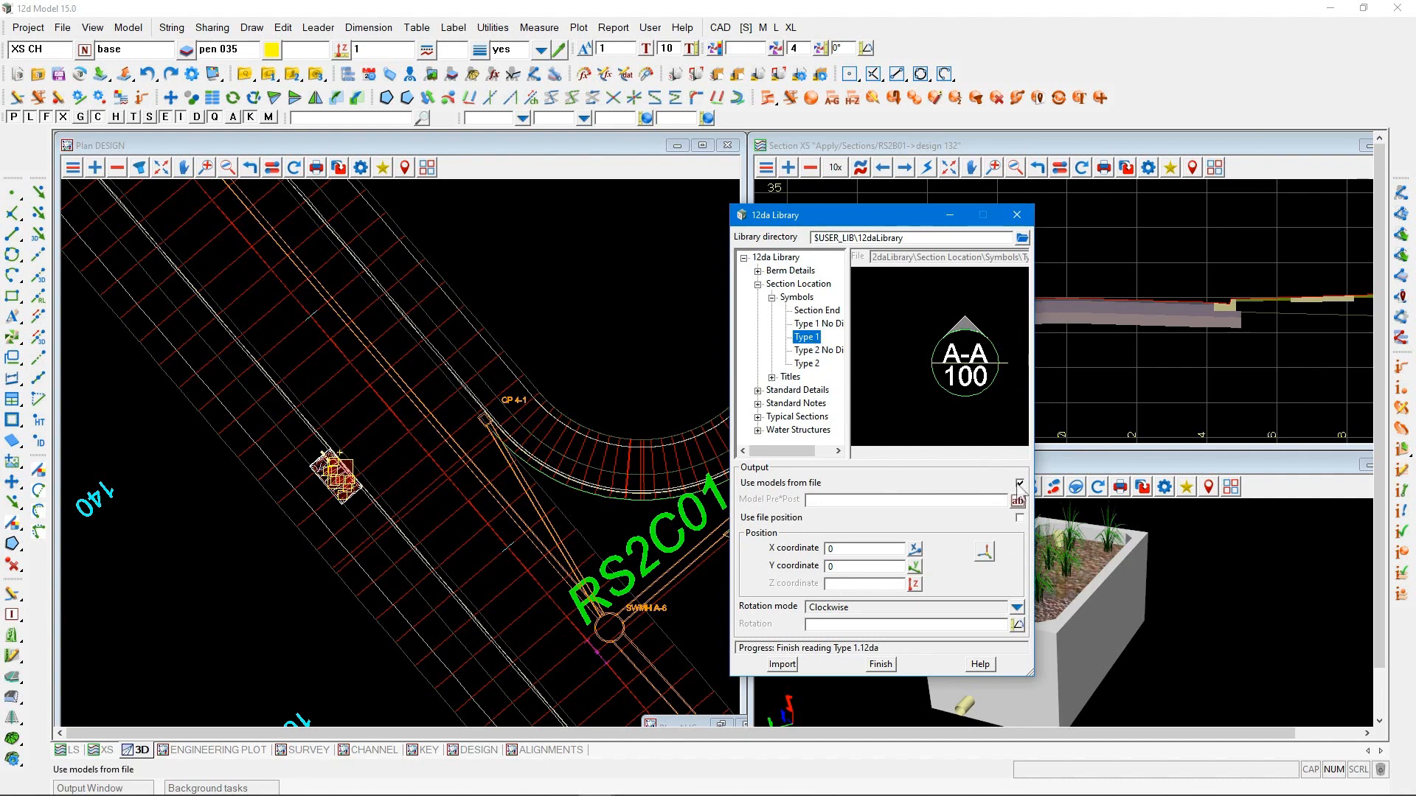
{"action": "left_click", "coordinate": [985, 551]}
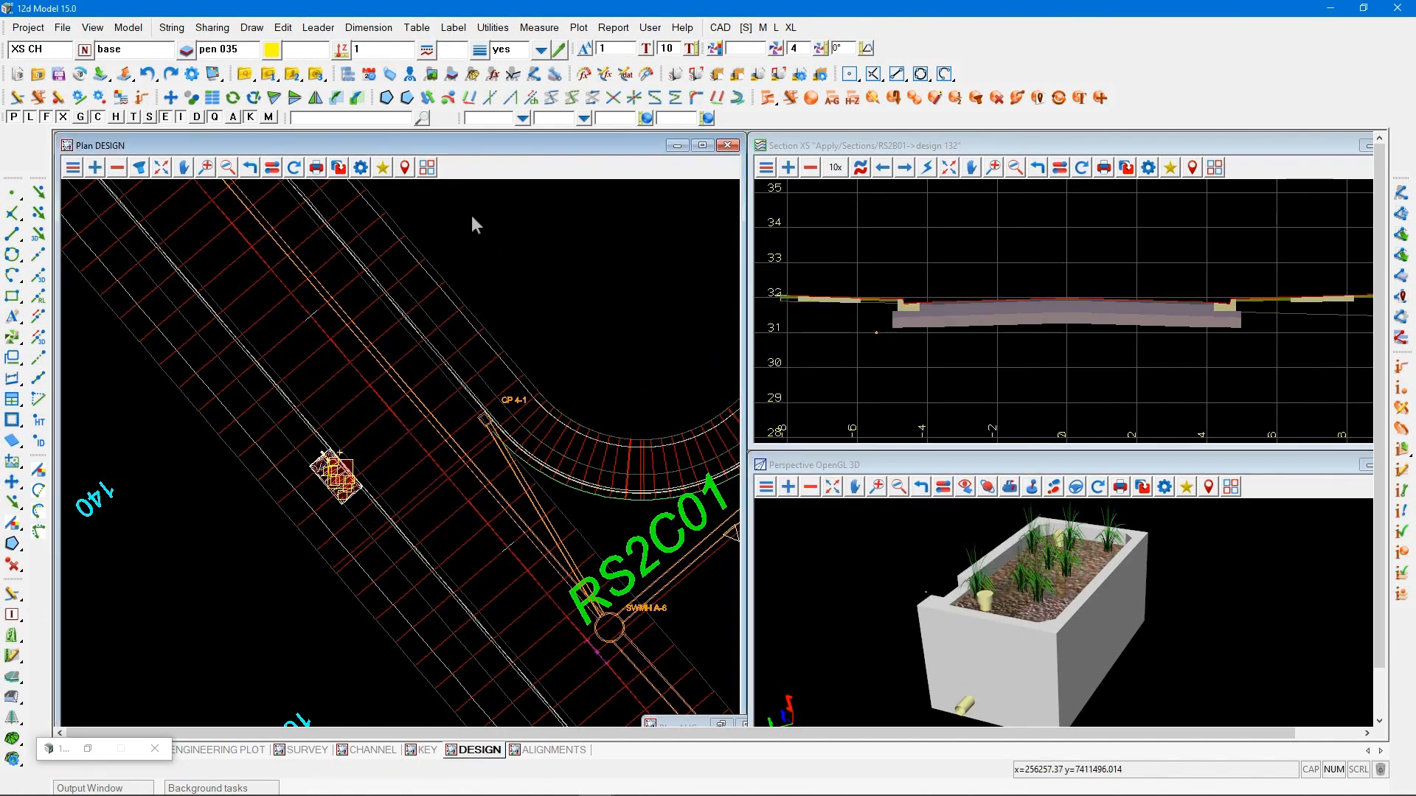
{"action": "left_click", "coordinate": [471, 216]}
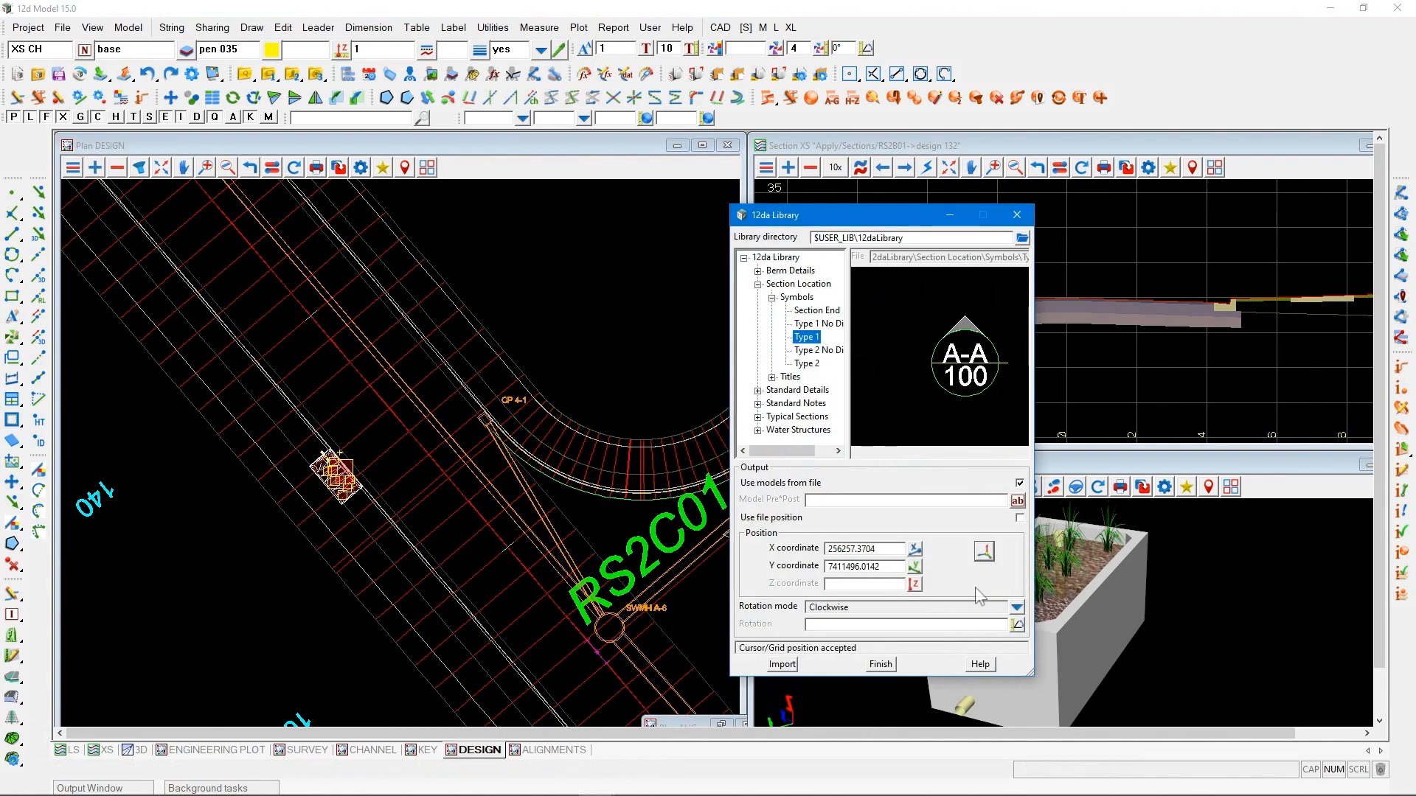
Set an anti-clockwise rotation of 220°23'34.91", measured across the road in the plan, and import the Type 1 symbol
{"action": "left_click", "coordinate": [1017, 607]}
{"action": "left_click", "coordinate": [1033, 632]}
{"action": "left_click", "coordinate": [1017, 624]}
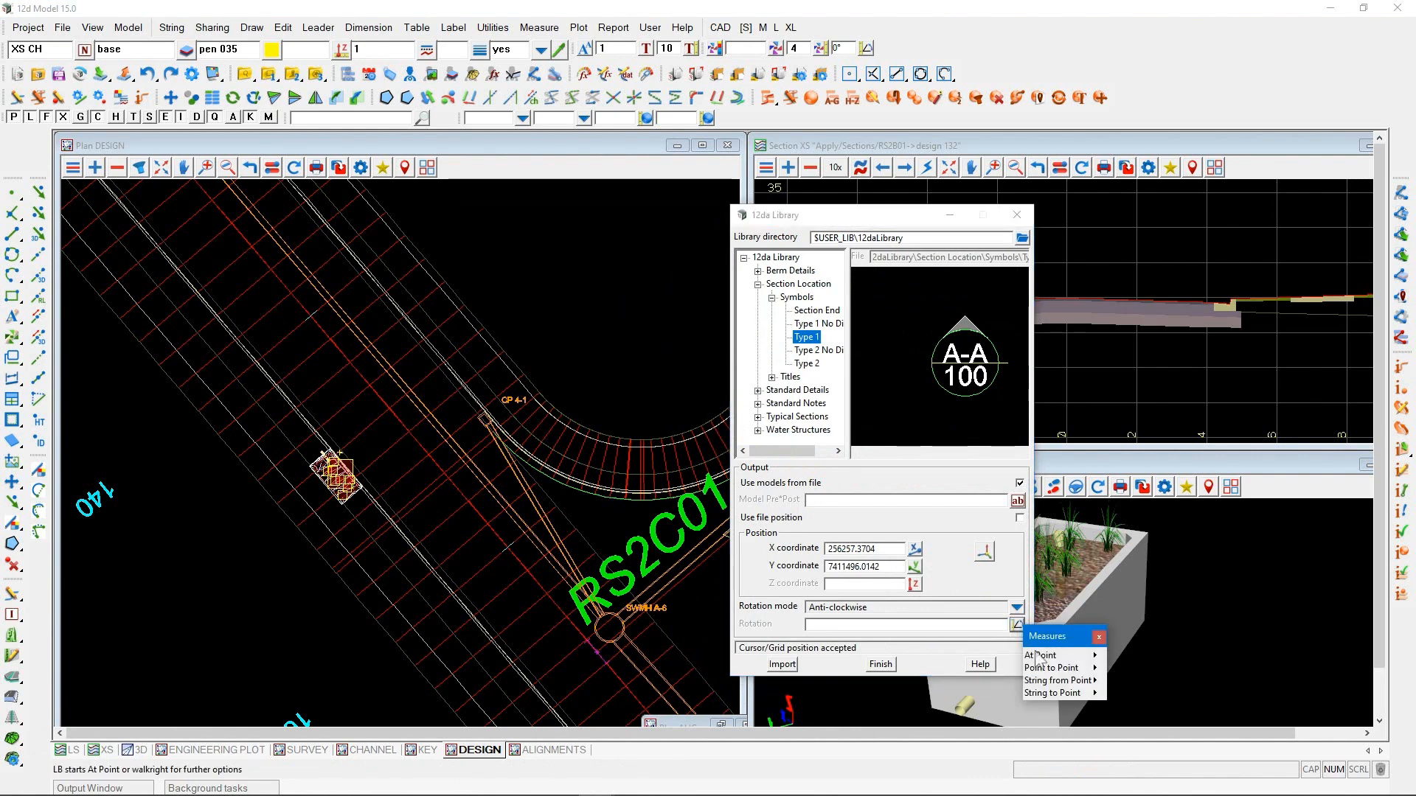
{"action": "mouse_move", "coordinate": [1090, 669]}
{"action": "left_click", "coordinate": [1119, 692]}
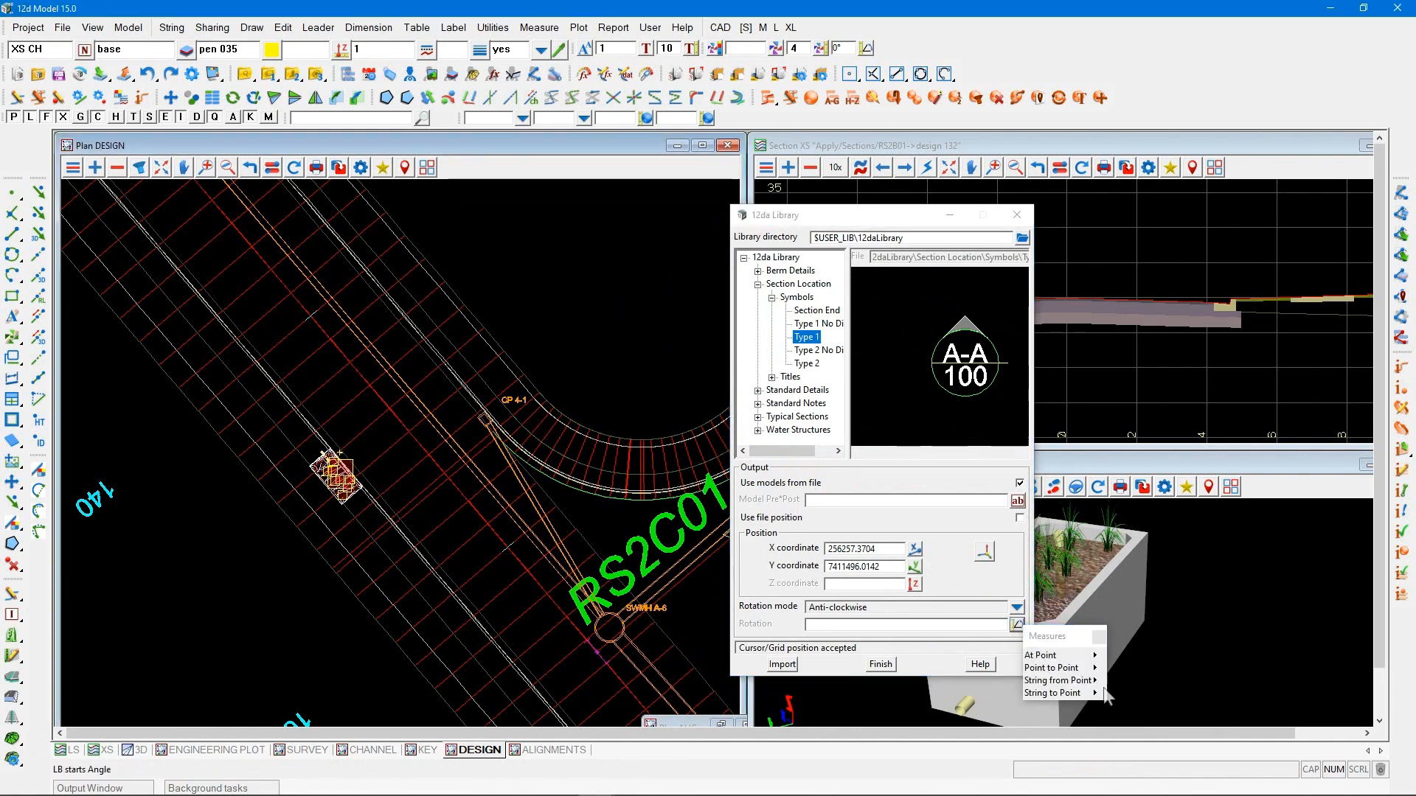
{"action": "left_click", "coordinate": [463, 337]}
{"action": "left_click", "coordinate": [365, 422]}
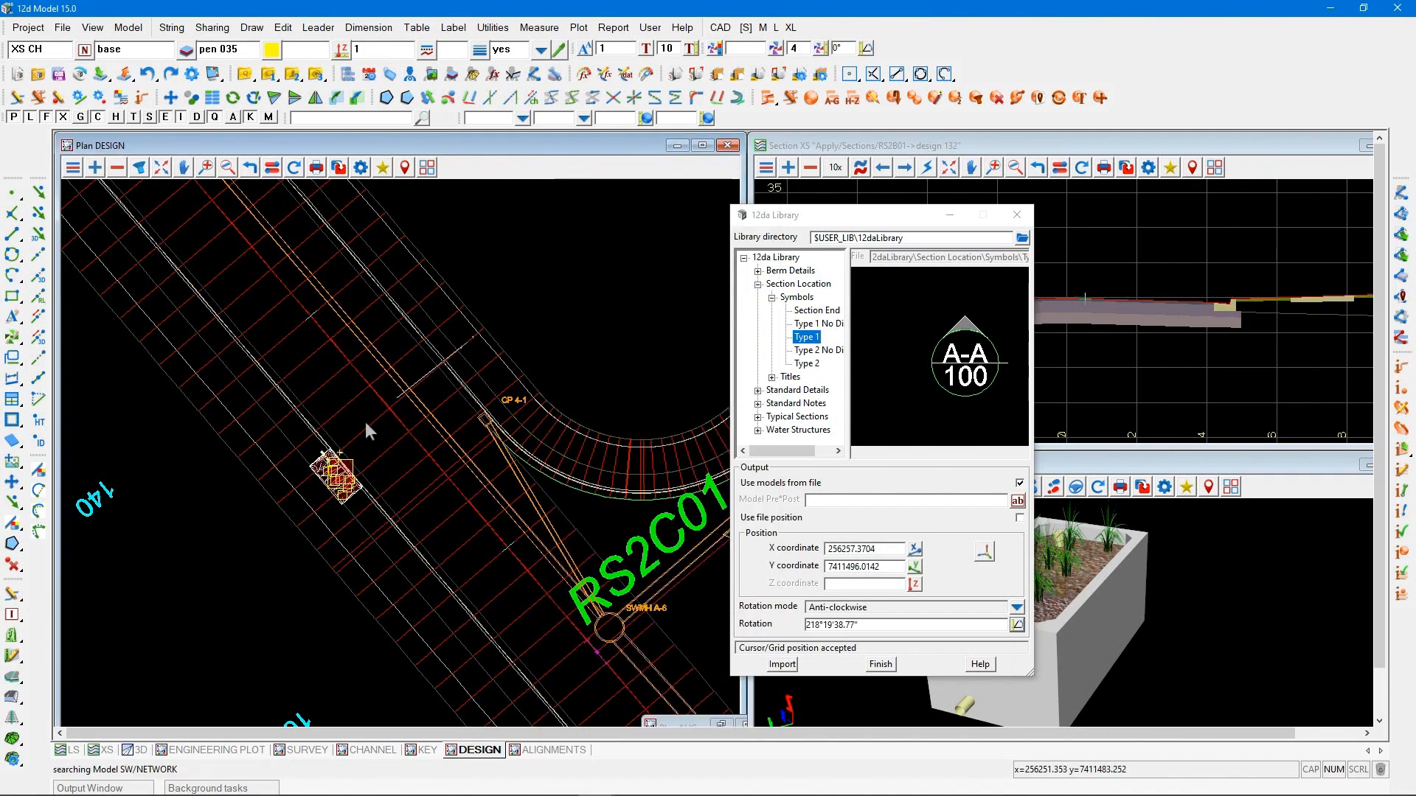
{"action": "left_click", "coordinate": [782, 664]}
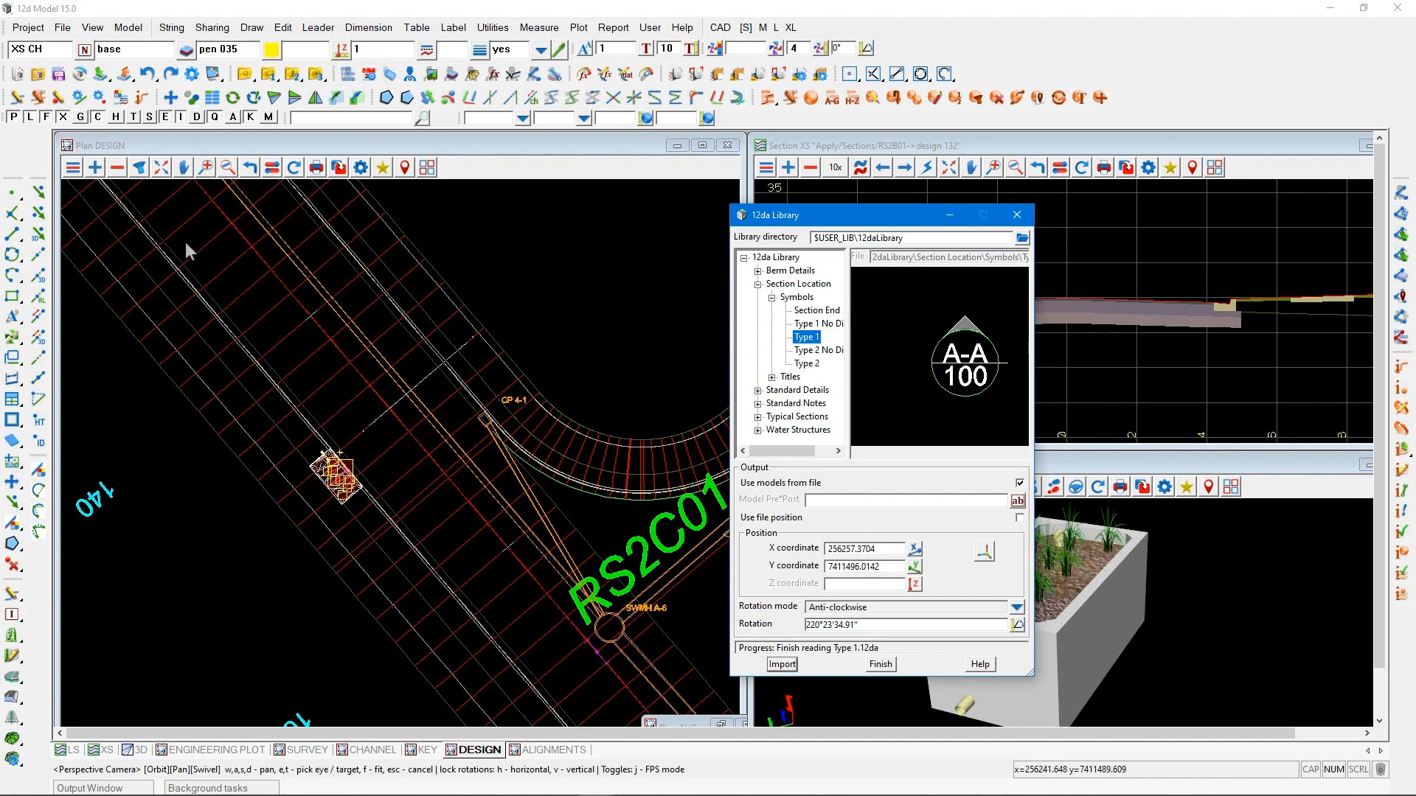
Add the Symbols model under Sections, Location to the DESIGN plan view
{"action": "left_click", "coordinate": [96, 169]}
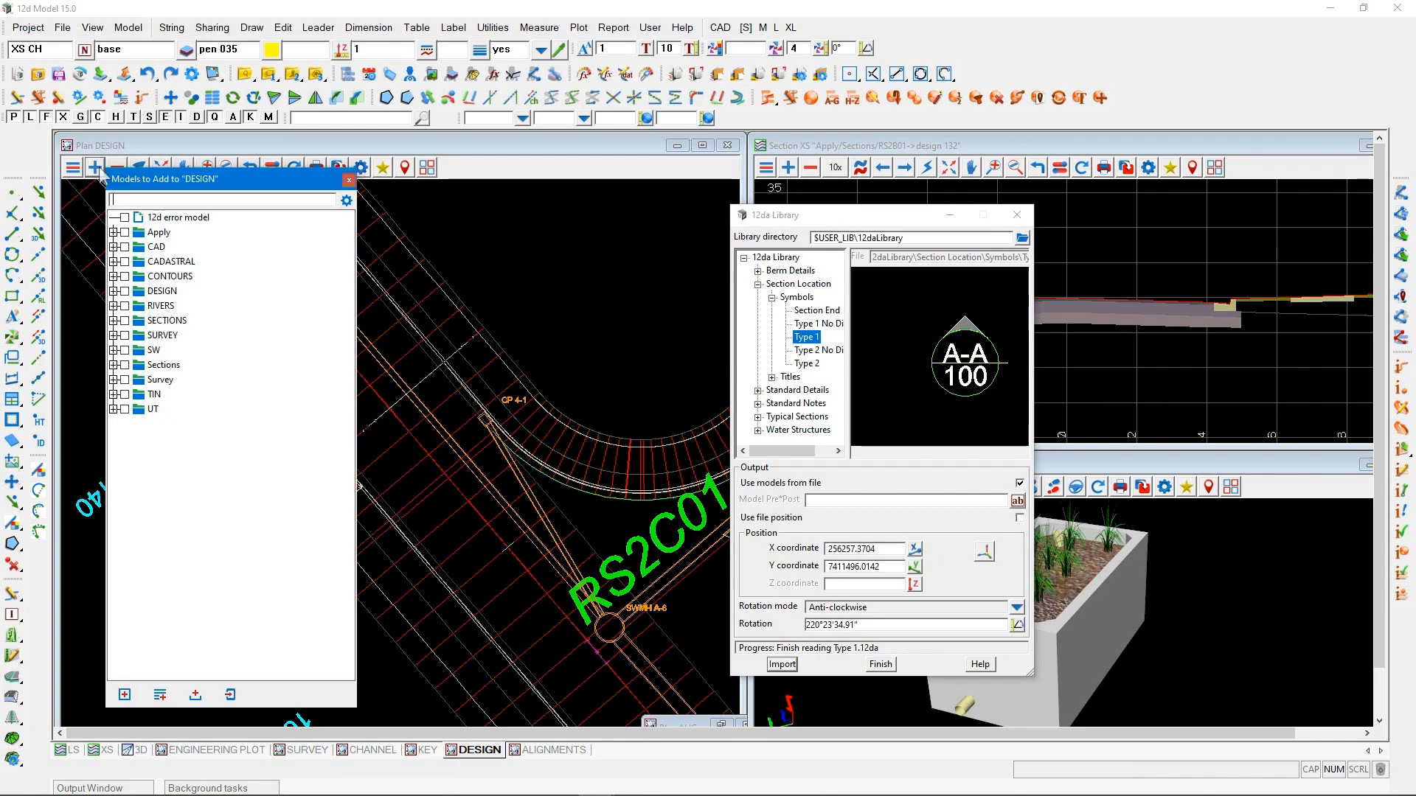
{"action": "left_click", "coordinate": [113, 365]}
{"action": "left_click", "coordinate": [121, 376]}
{"action": "left_click", "coordinate": [123, 379]}
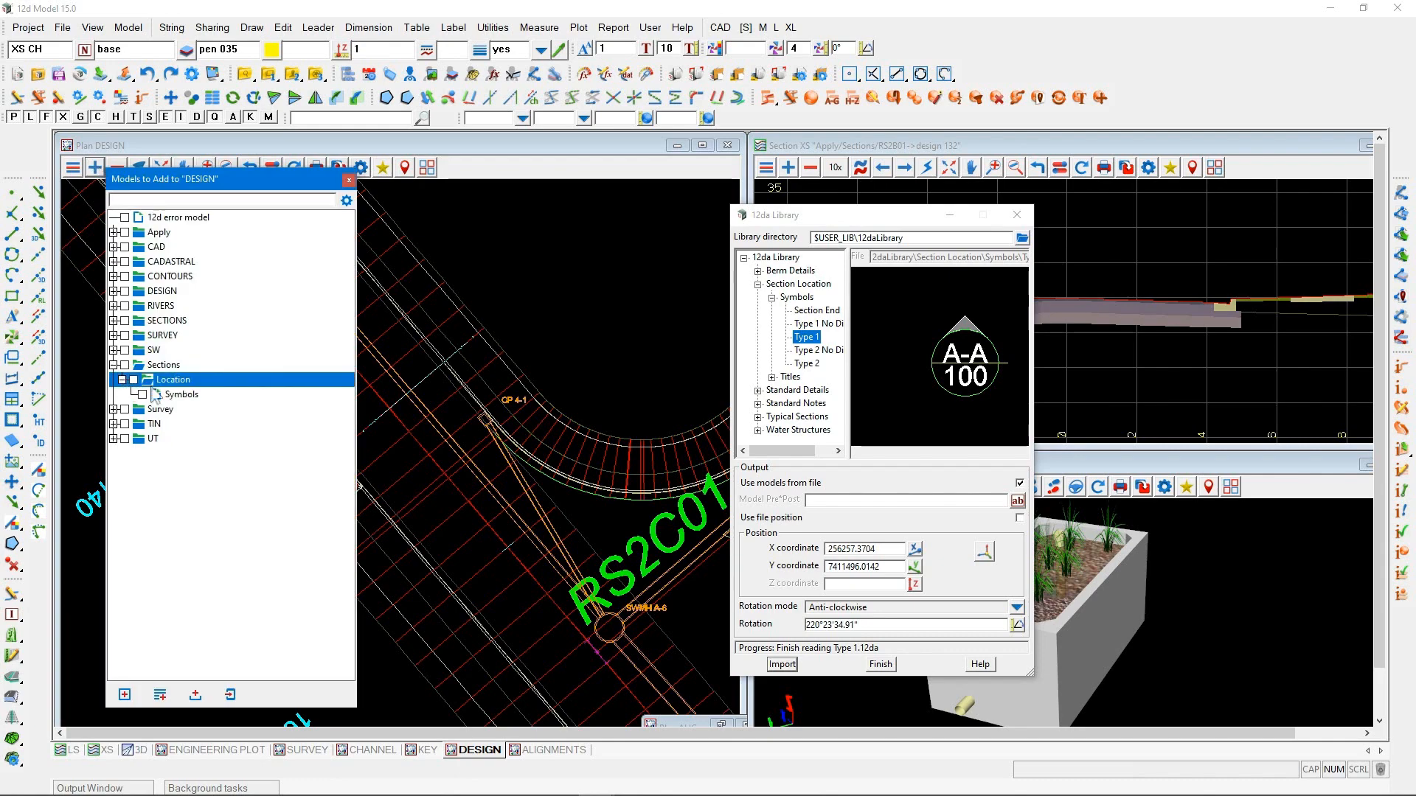
{"action": "double_click", "coordinate": [174, 391]}
{"action": "scroll", "coordinate": [354, 524], "scroll_direction": "down", "scroll_amount": 1}
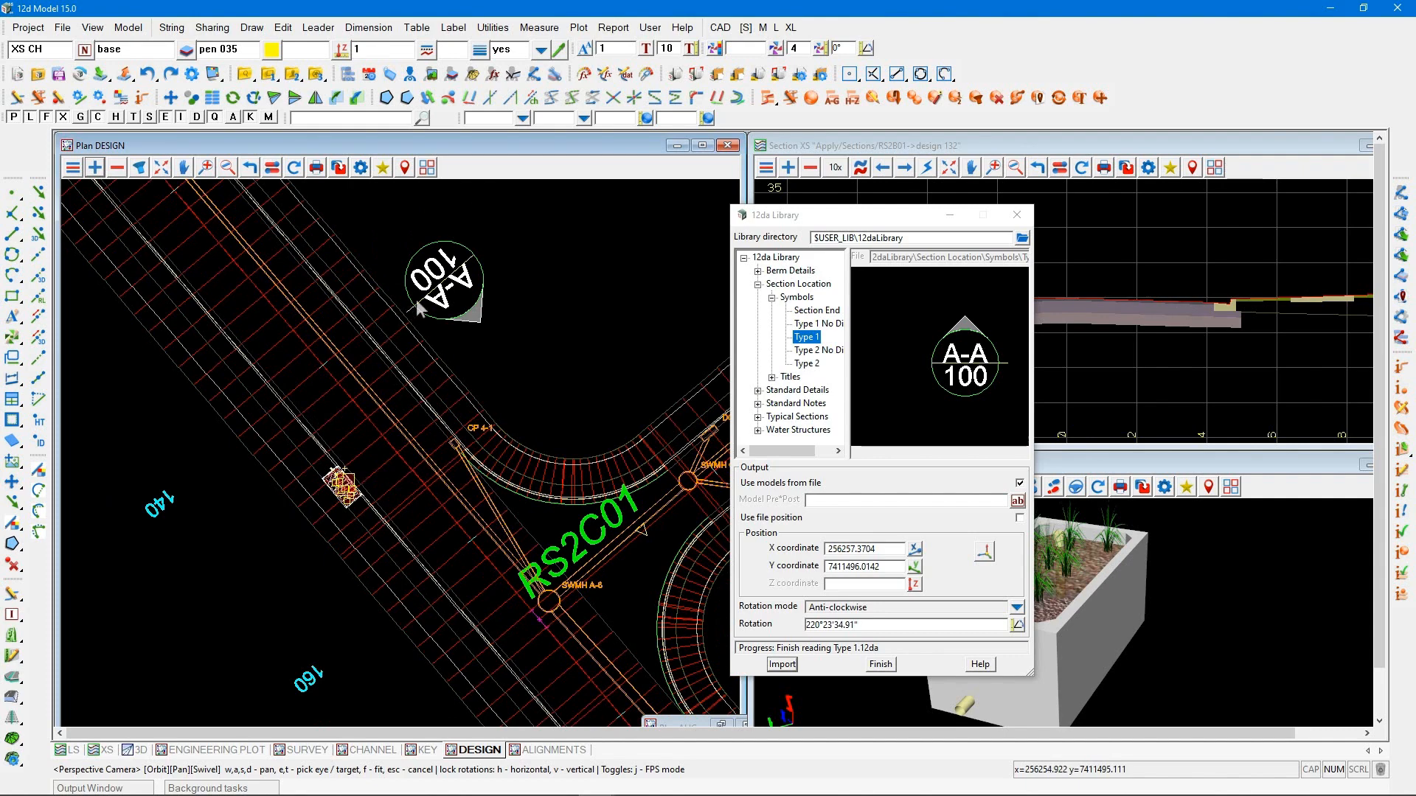
Import the Section End symbol across the road at X 256237.0814, Y 7411480.0941 with the same rotation, and close the 12da Library
{"action": "left_click", "coordinate": [813, 314]}
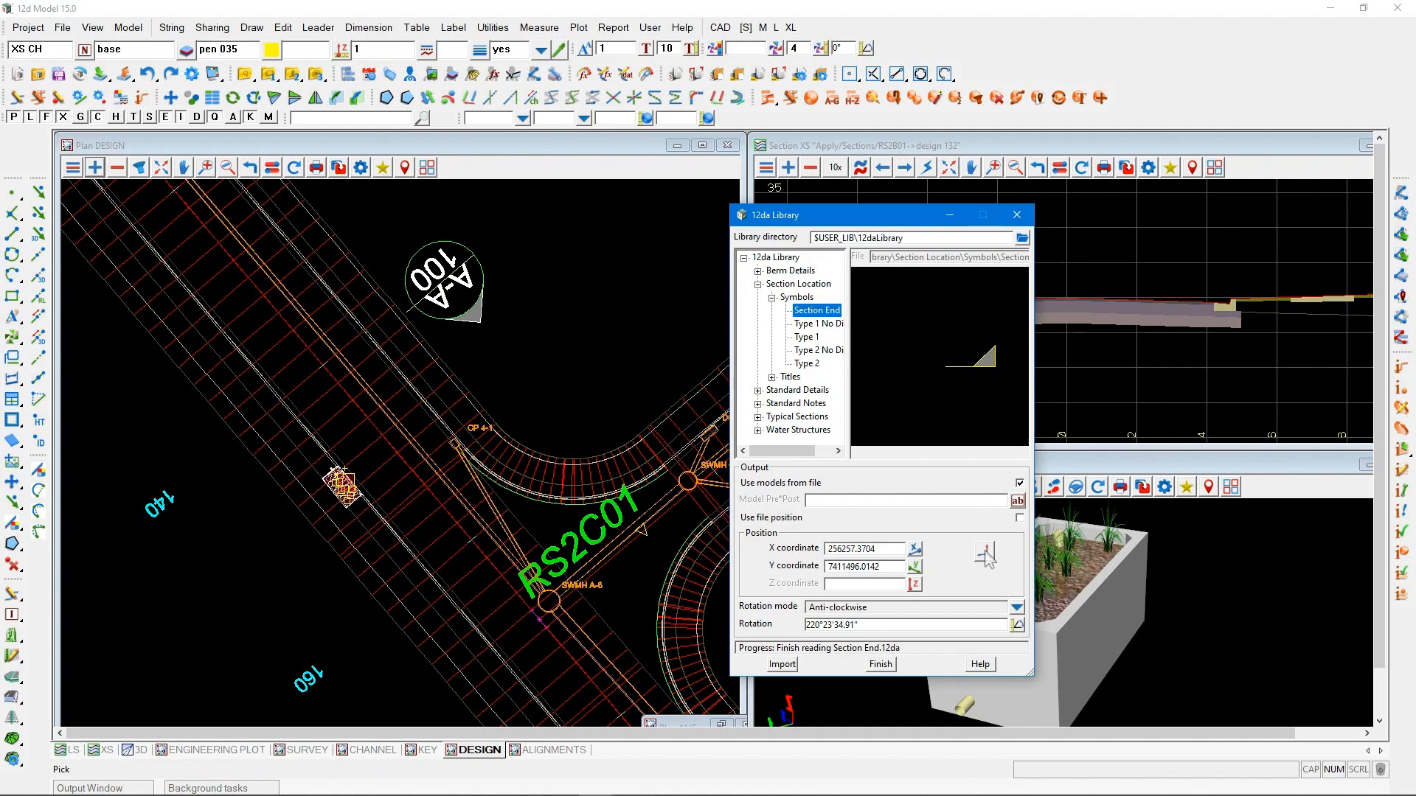
{"action": "left_click", "coordinate": [985, 554]}
{"action": "left_click", "coordinate": [359, 561]}
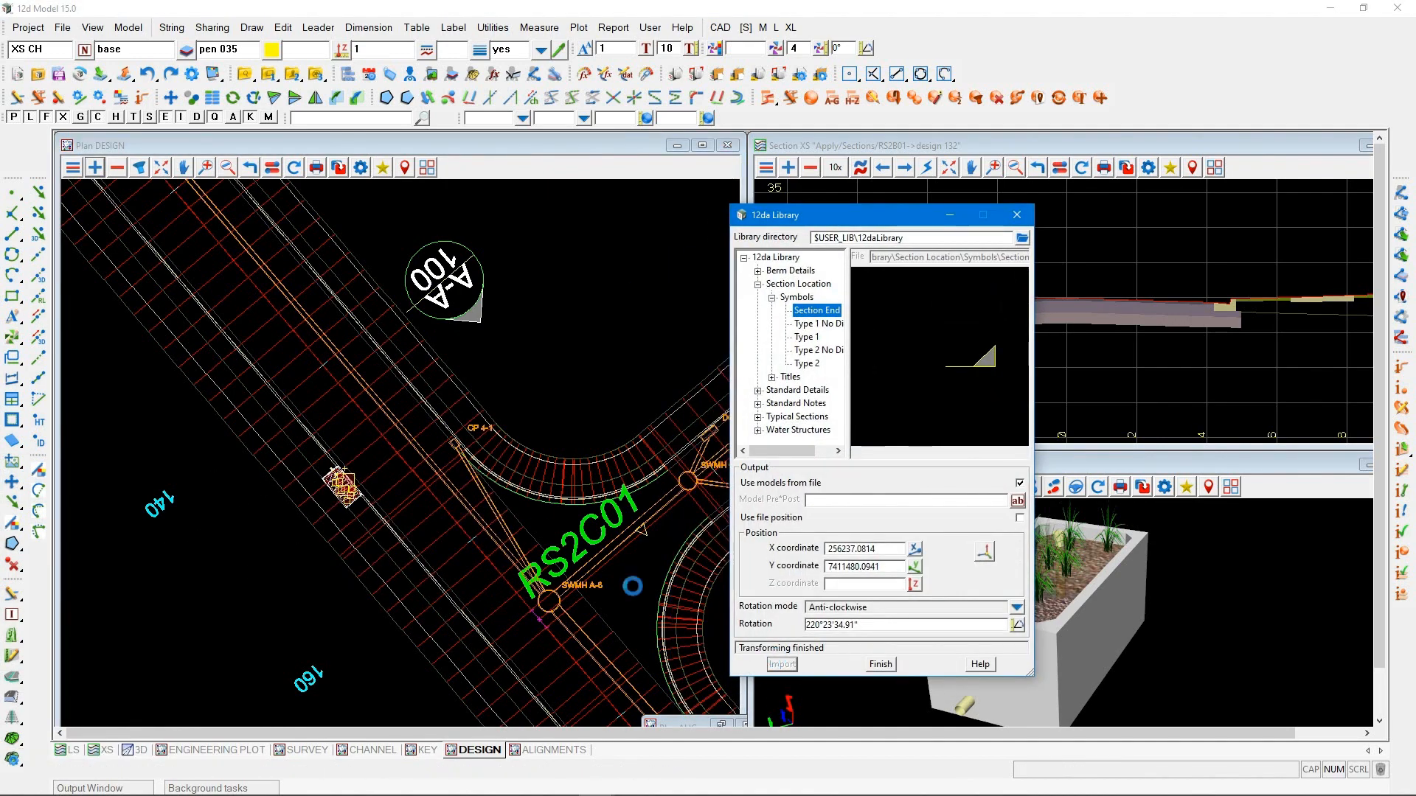
{"action": "scroll", "coordinate": [422, 455], "scroll_direction": "down", "scroll_amount": 2}
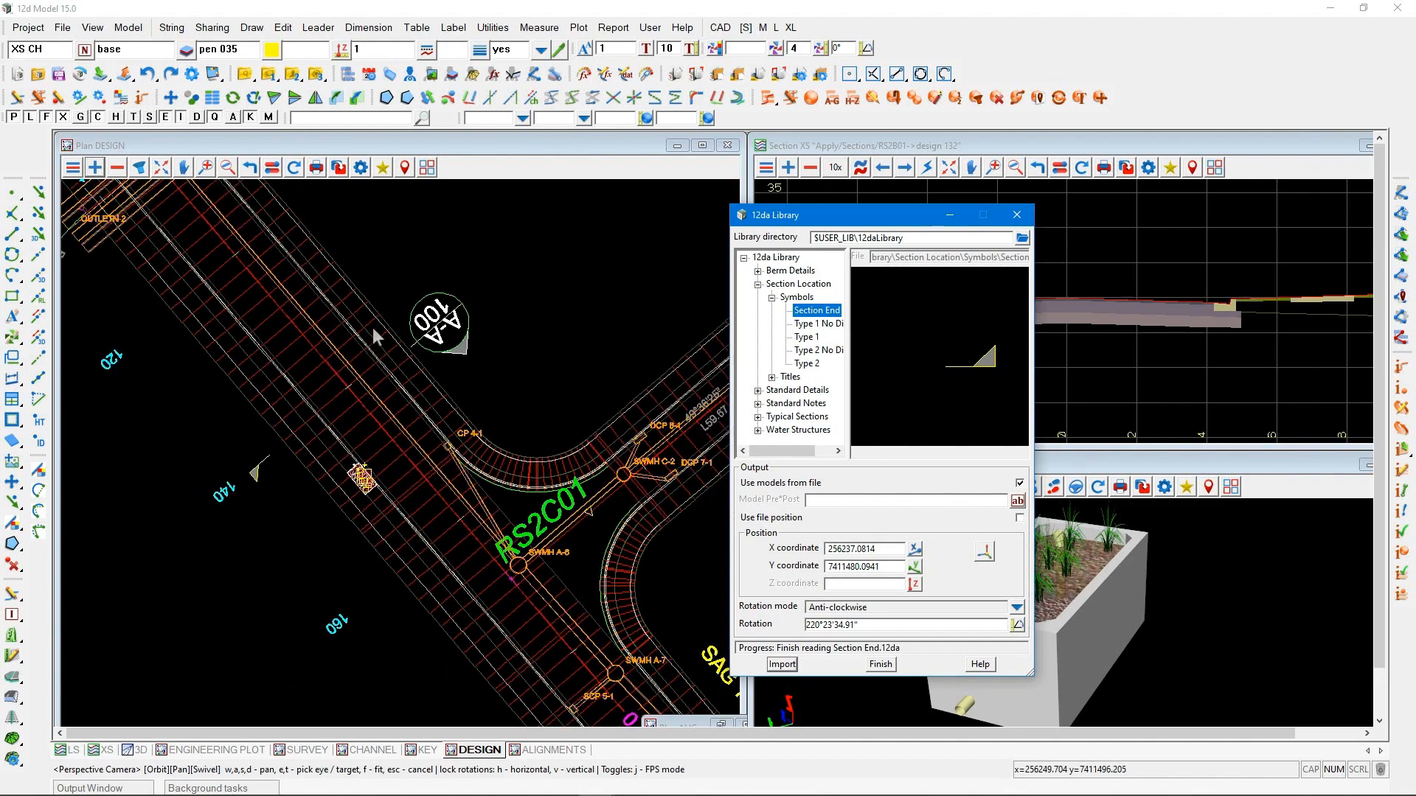
{"action": "left_click", "coordinate": [879, 664]}
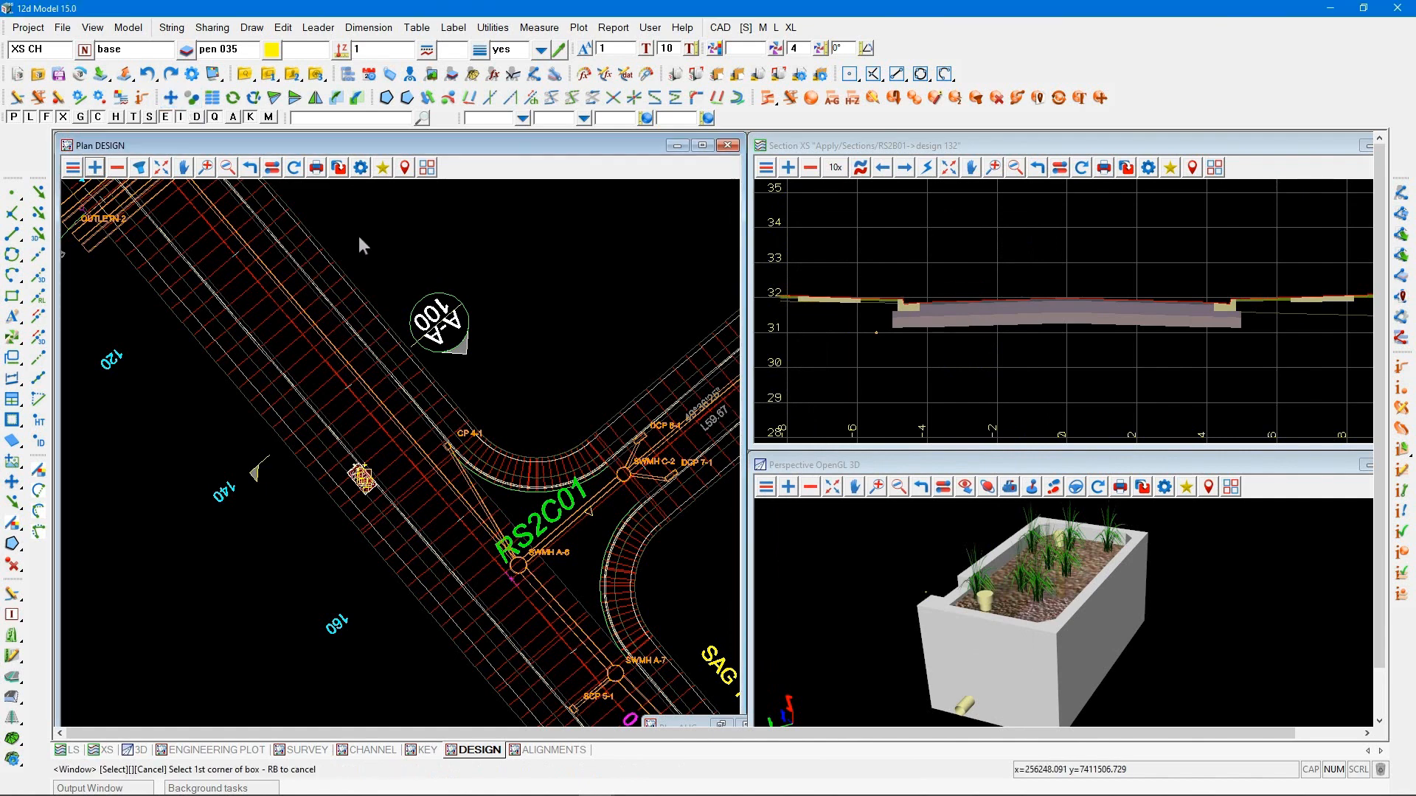
Window the A-A section symbol and move it by its line end onto the nearby end of the design 136 cross-section string
{"action": "left_click_drag", "start_coordinate": [359, 236], "coordinate": [476, 380]}
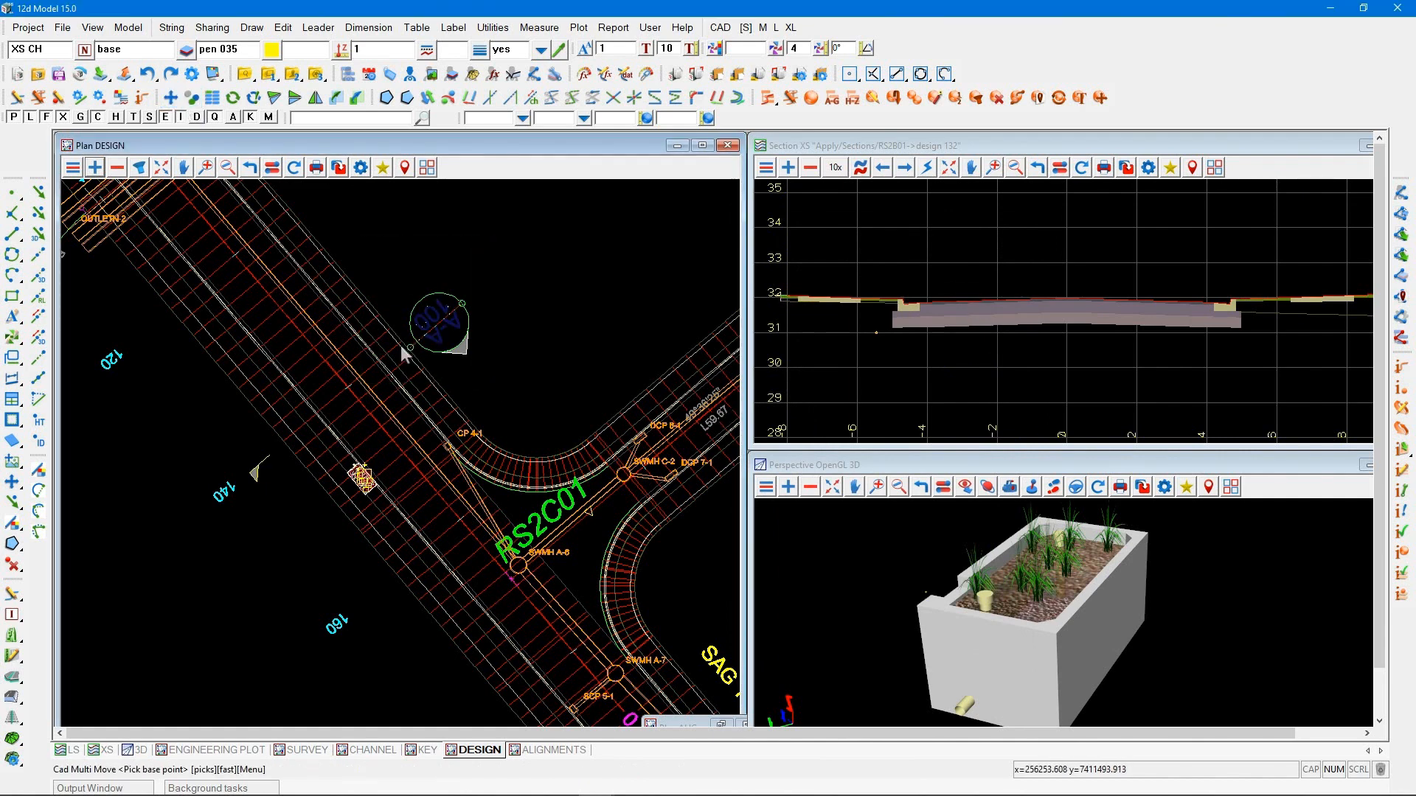
{"action": "left_click", "coordinate": [409, 346]}
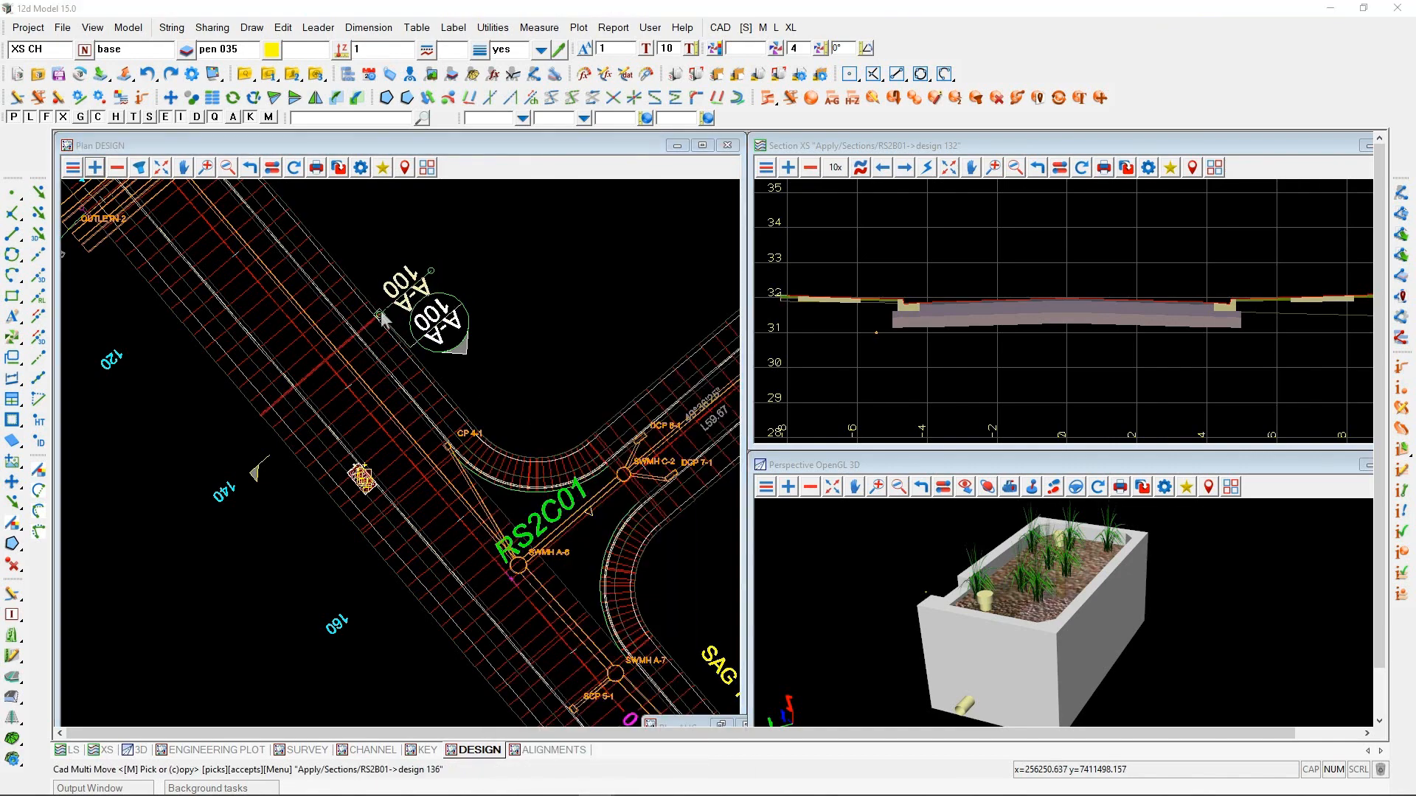
{"action": "left_click", "coordinate": [379, 321]}
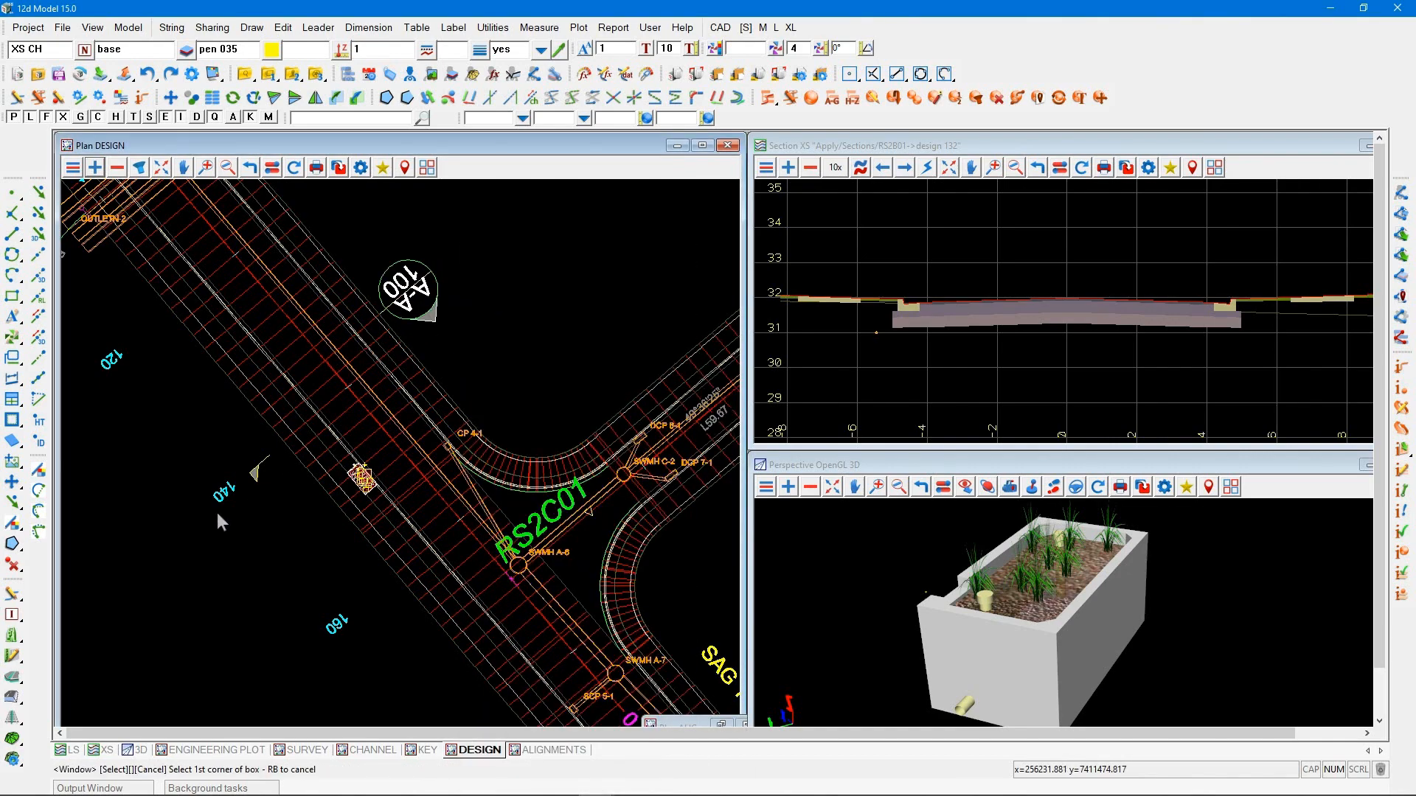
Window the Section End symbol and move it by its line end onto the opposite end of the design 136 cross-section string
{"action": "left_click", "coordinate": [271, 447]}
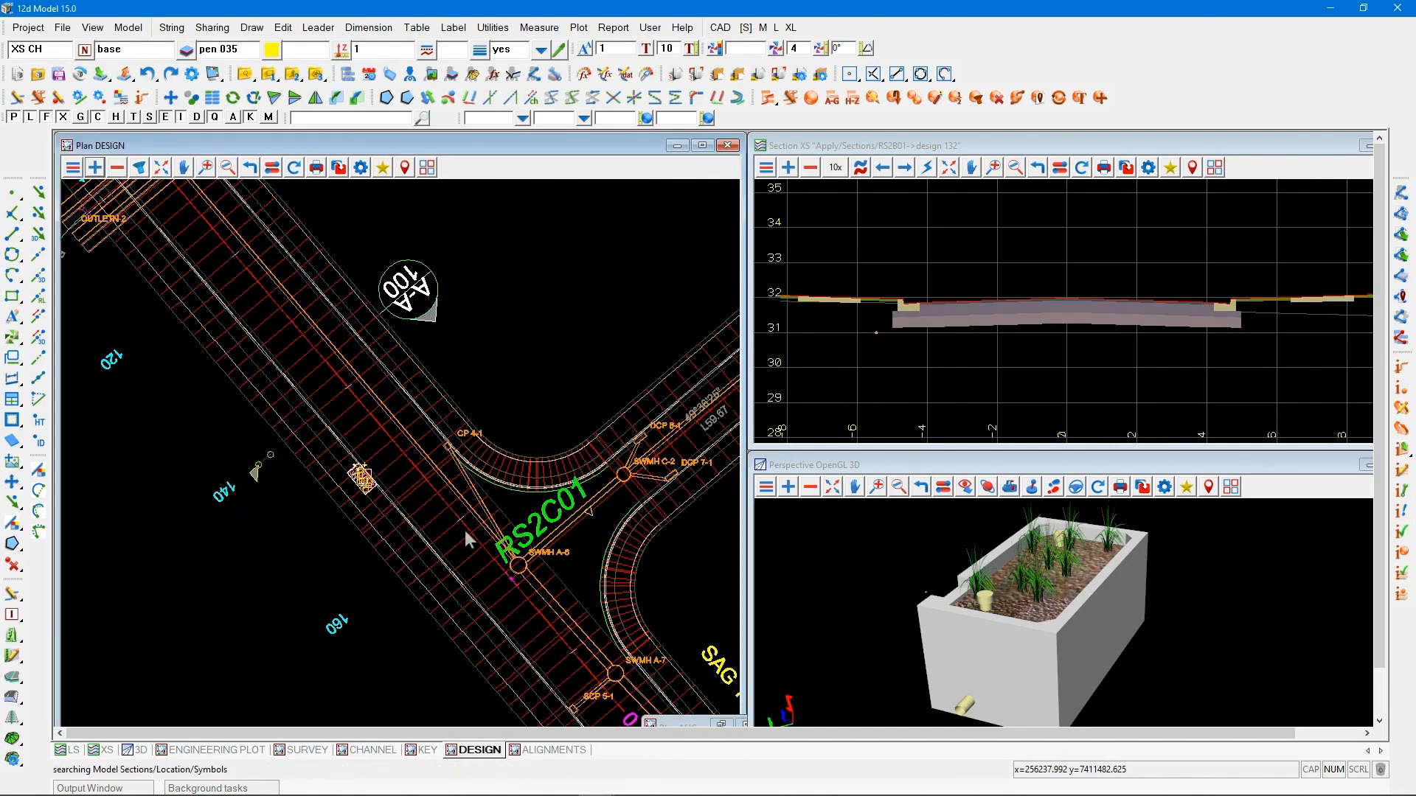
{"action": "left_click", "coordinate": [303, 495]}
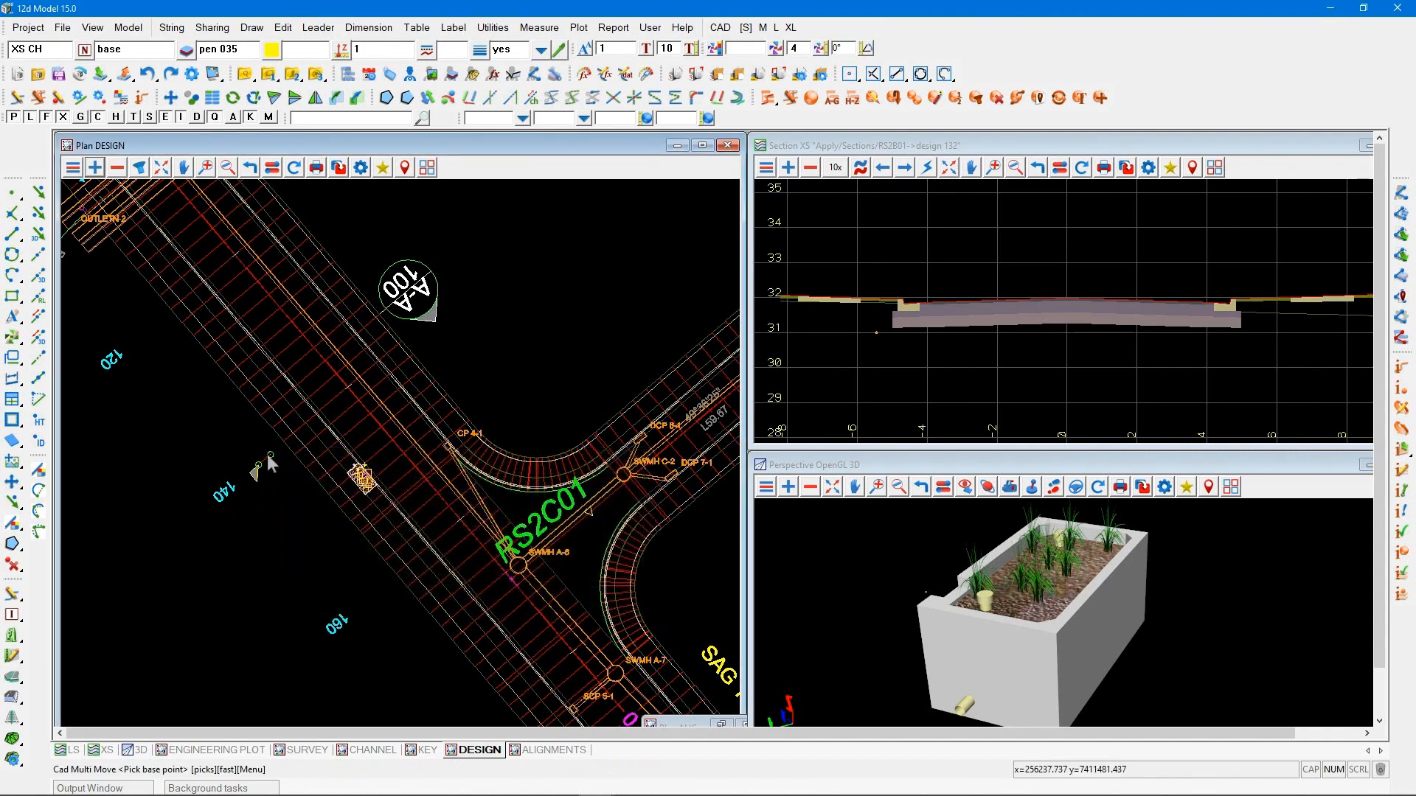
{"action": "left_click", "coordinate": [259, 420]}
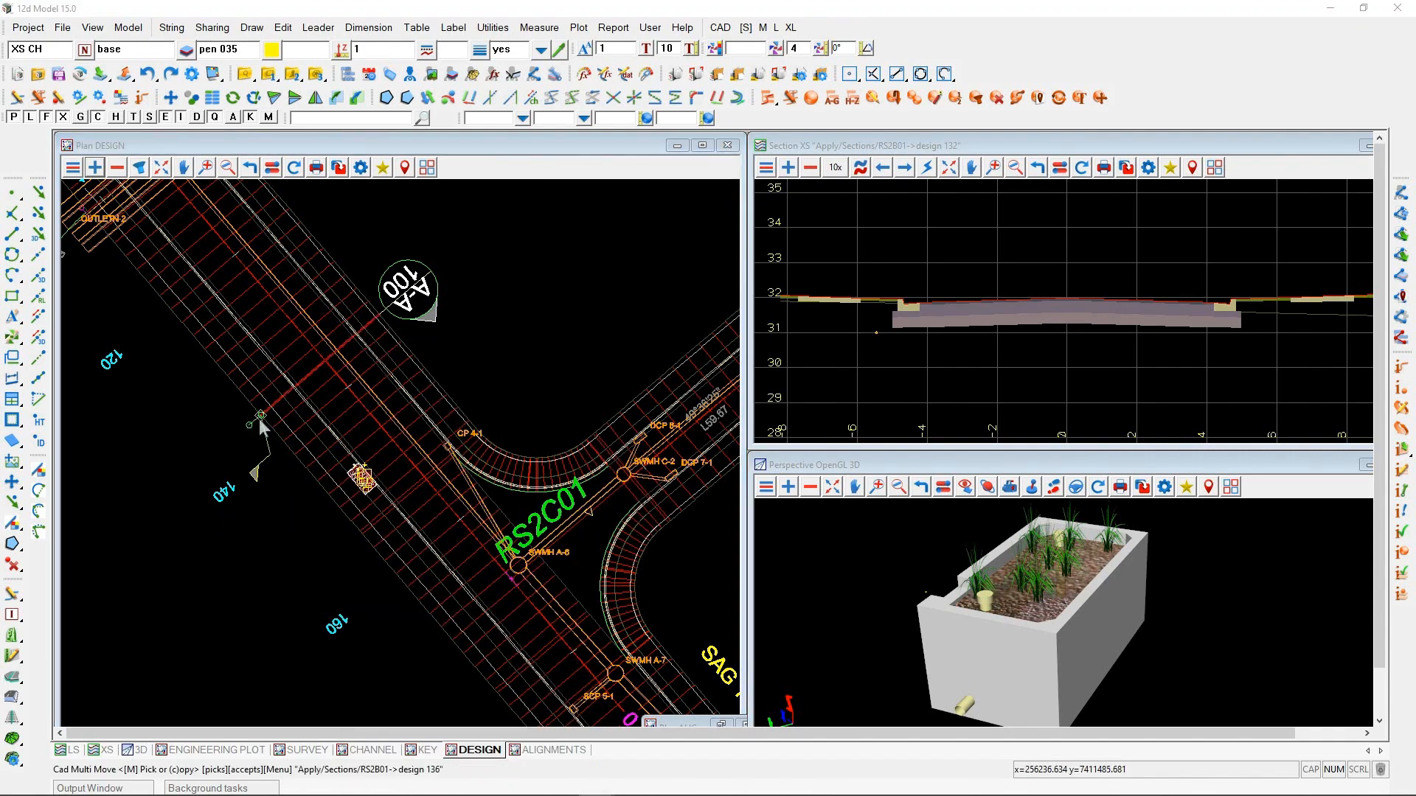
{"action": "scroll", "coordinate": [250, 452], "scroll_direction": "down", "scroll_amount": 1}
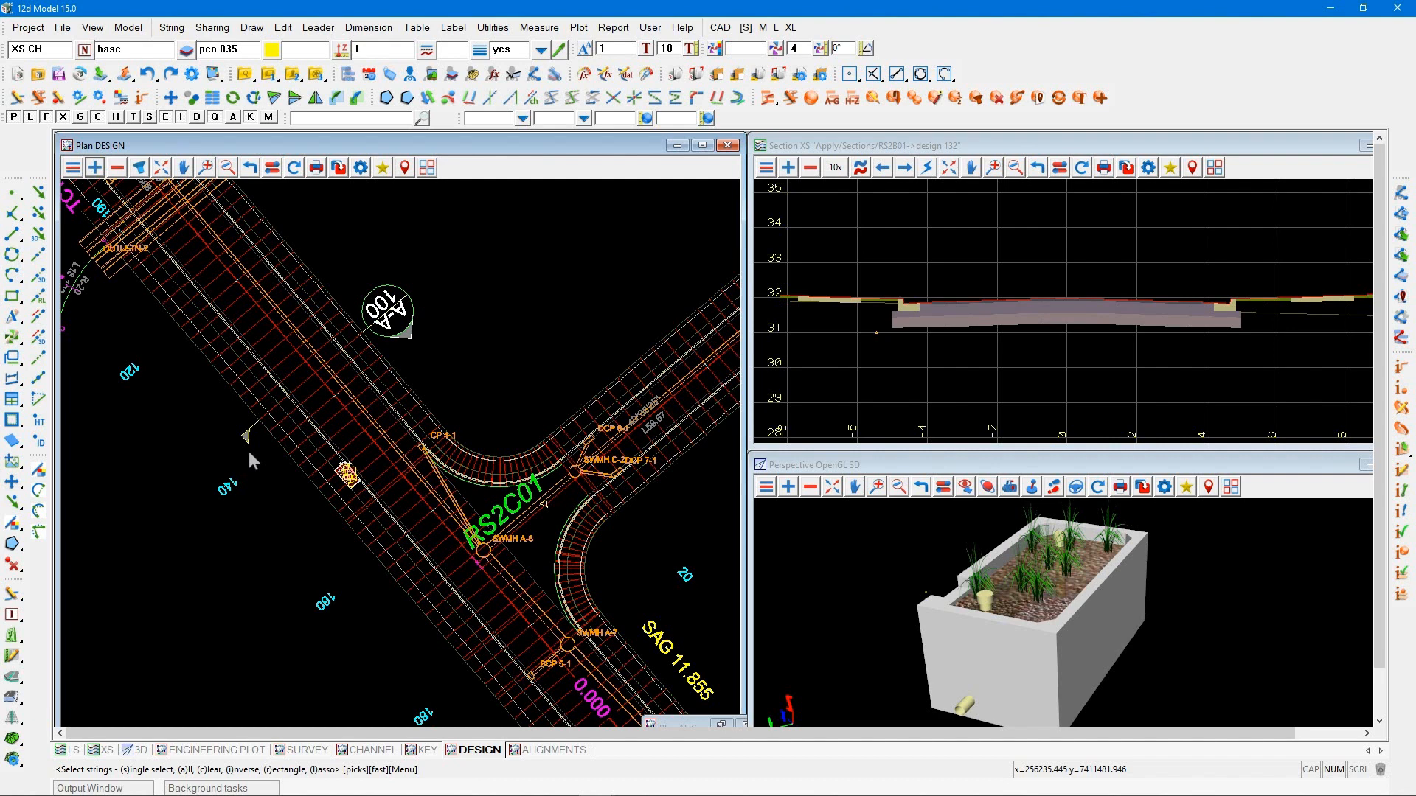
{"action": "scroll", "coordinate": [329, 286], "scroll_direction": "up", "scroll_amount": 1}
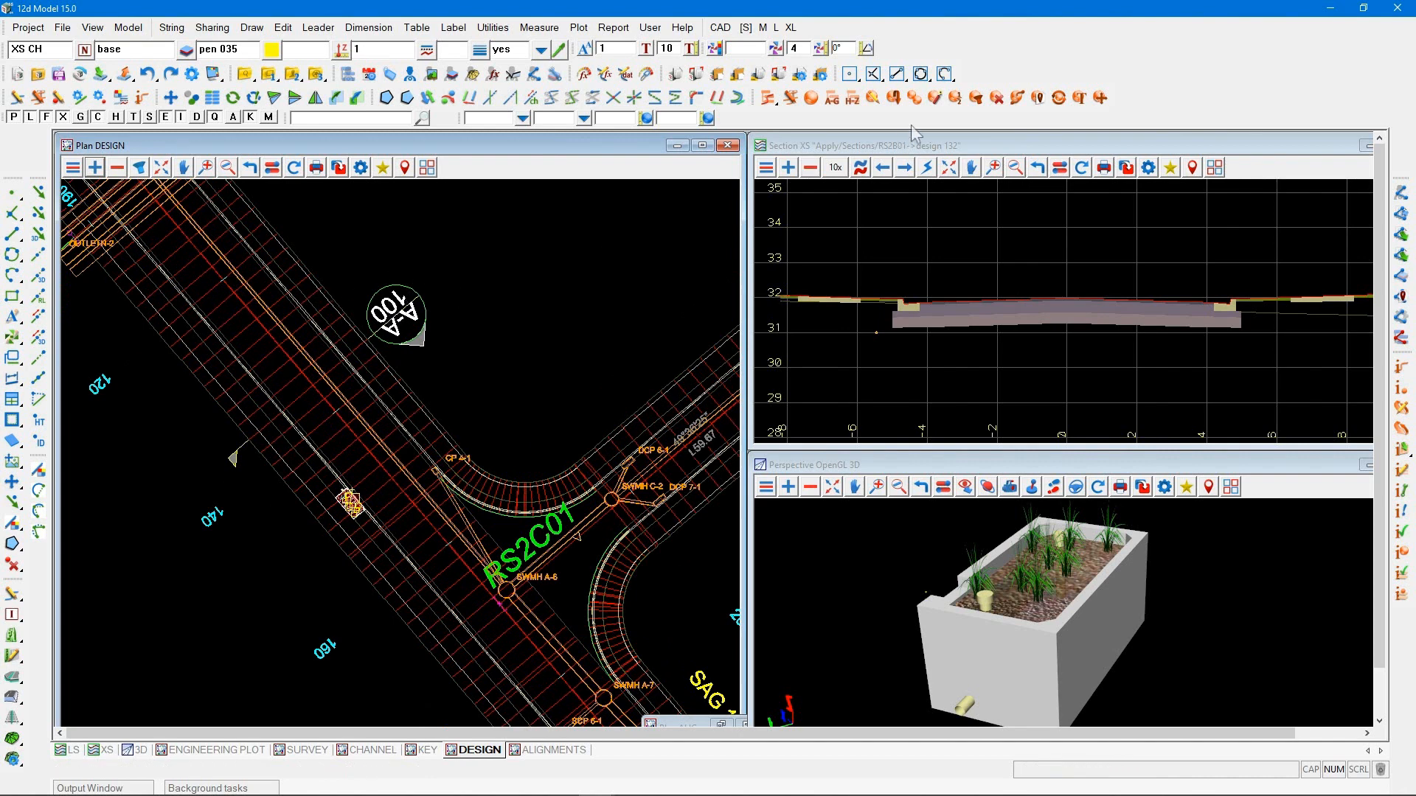
Start a Rotate on multiple picked strings and pick the A-A and 100 texts inside the section symbol
{"action": "left_click", "coordinate": [1059, 98]}
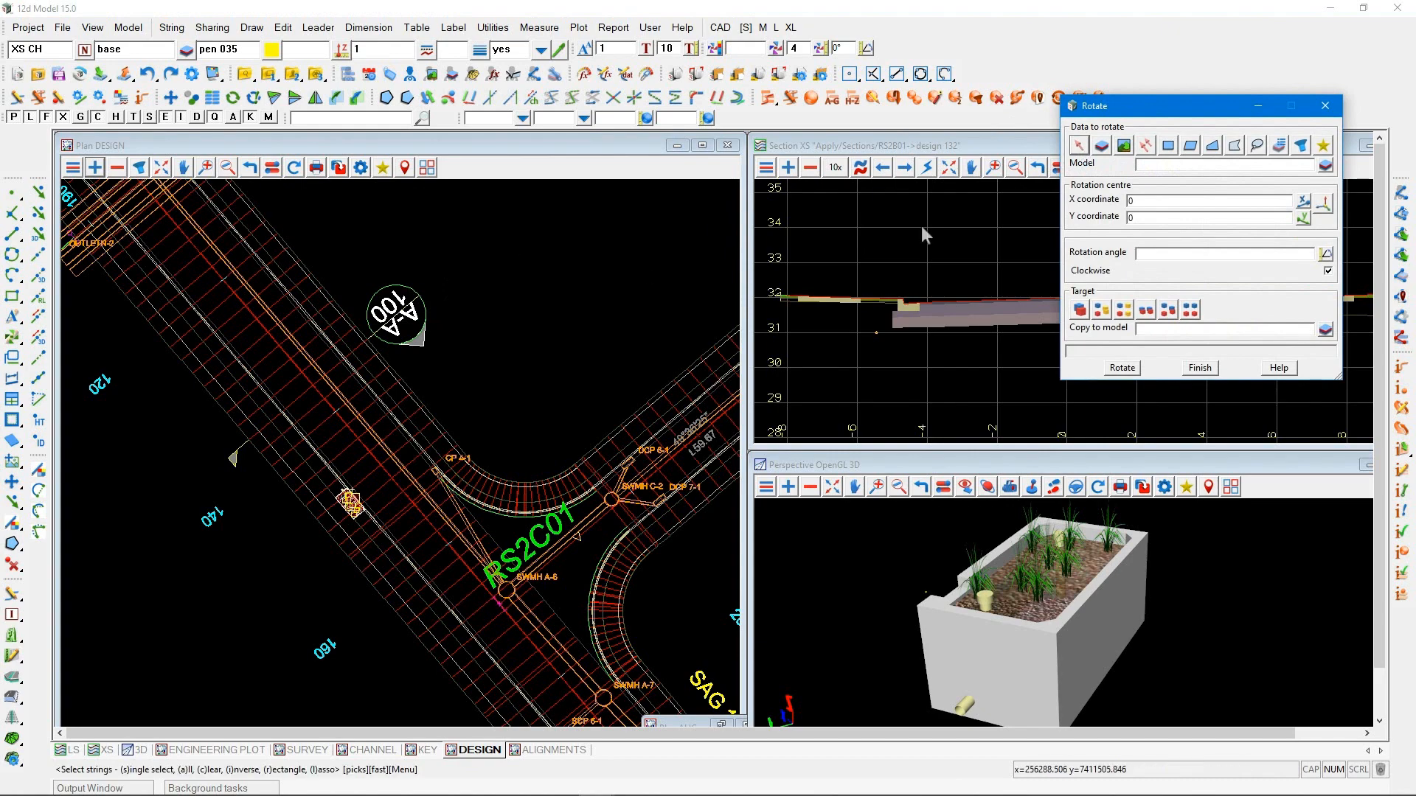
{"action": "mouse_move", "coordinate": [1106, 108]}
{"action": "left_mouse_down"}
{"action": "mouse_move", "coordinate": [713, 201]}
{"action": "mouse_move", "coordinate": [566, 215]}
{"action": "left_mouse_up"}
{"action": "scroll", "coordinate": [412, 301], "scroll_direction": "up", "scroll_amount": 2}
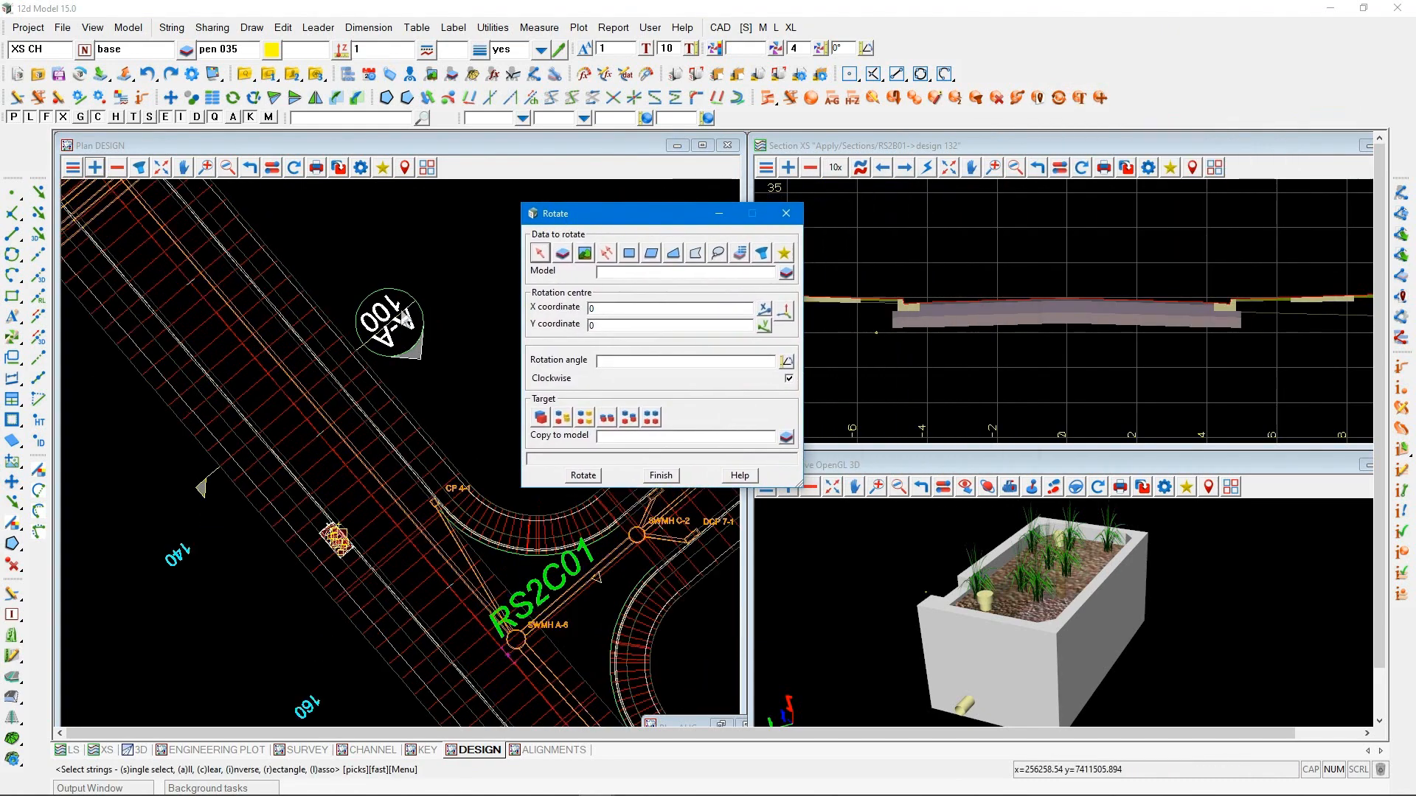
{"action": "left_click", "coordinate": [606, 253]}
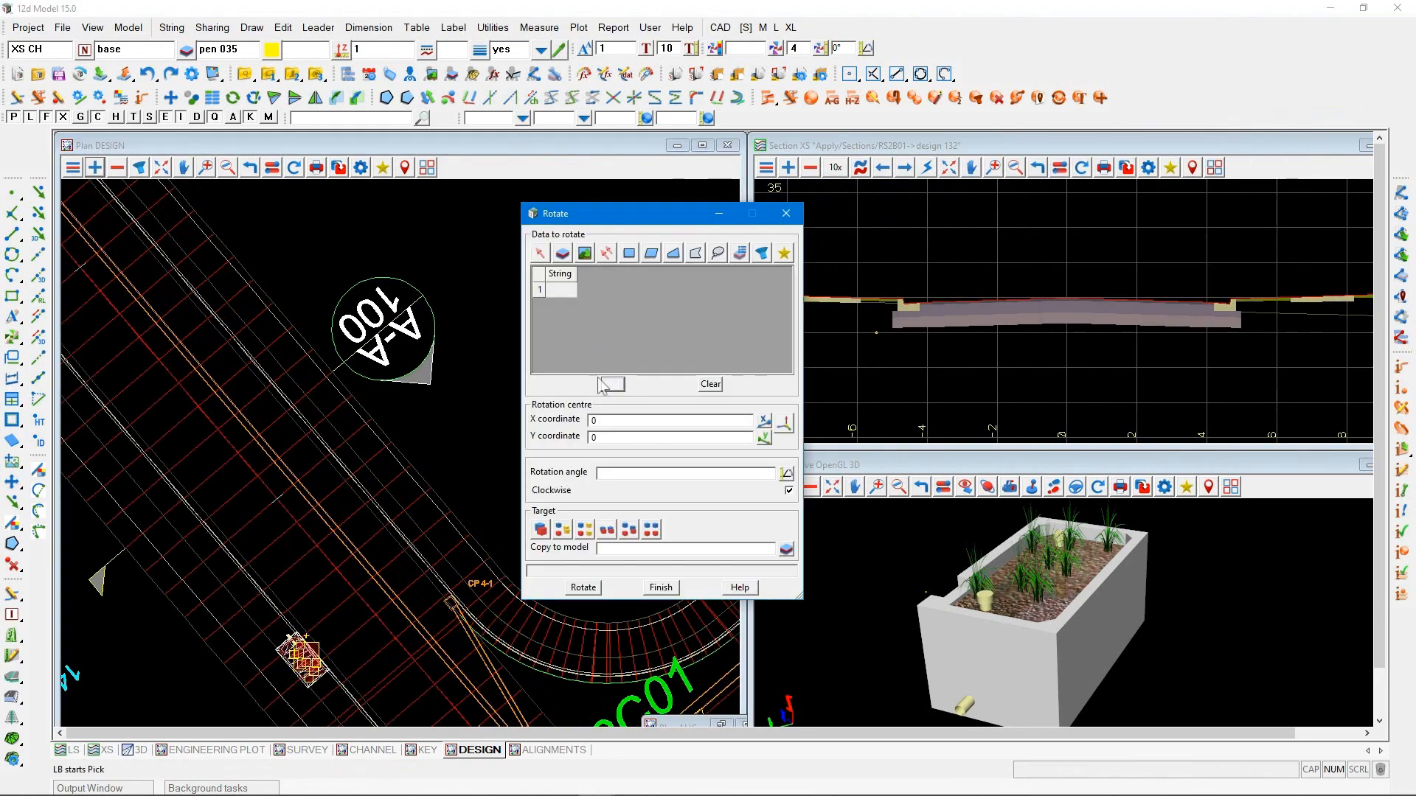
{"action": "left_click", "coordinate": [610, 385]}
{"action": "left_click", "coordinate": [385, 340]}
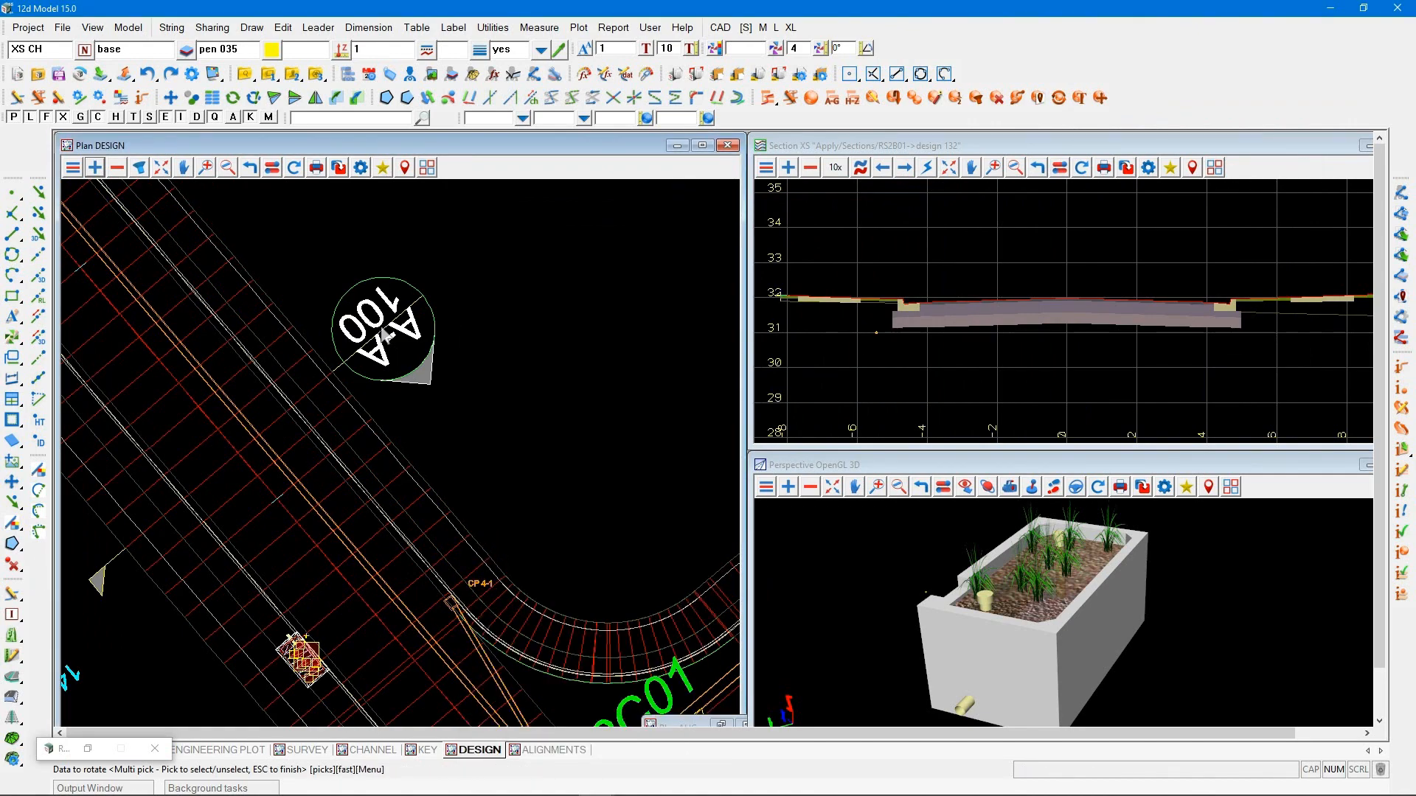
{"action": "left_click", "coordinate": [385, 337]}
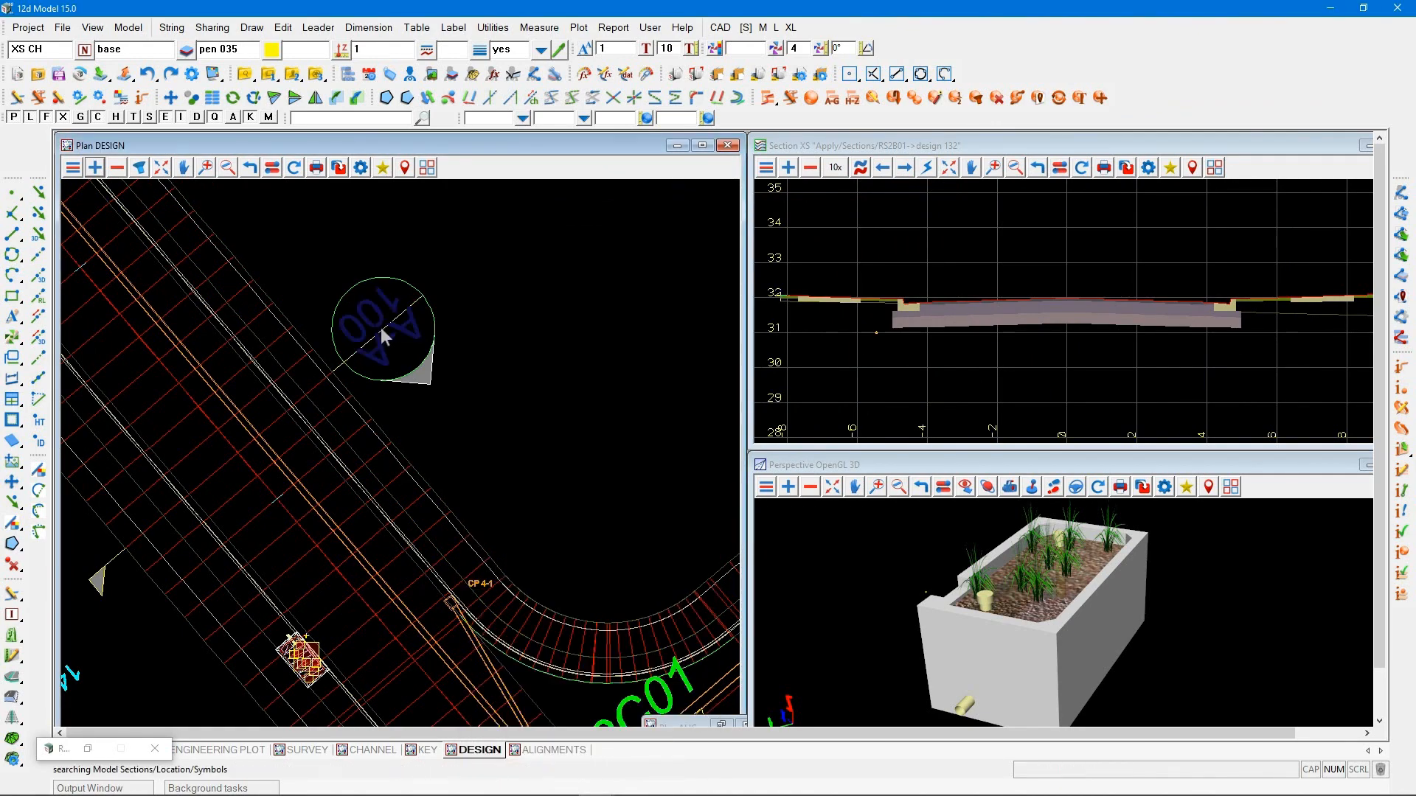
{"action": "key", "text": "Escape"}
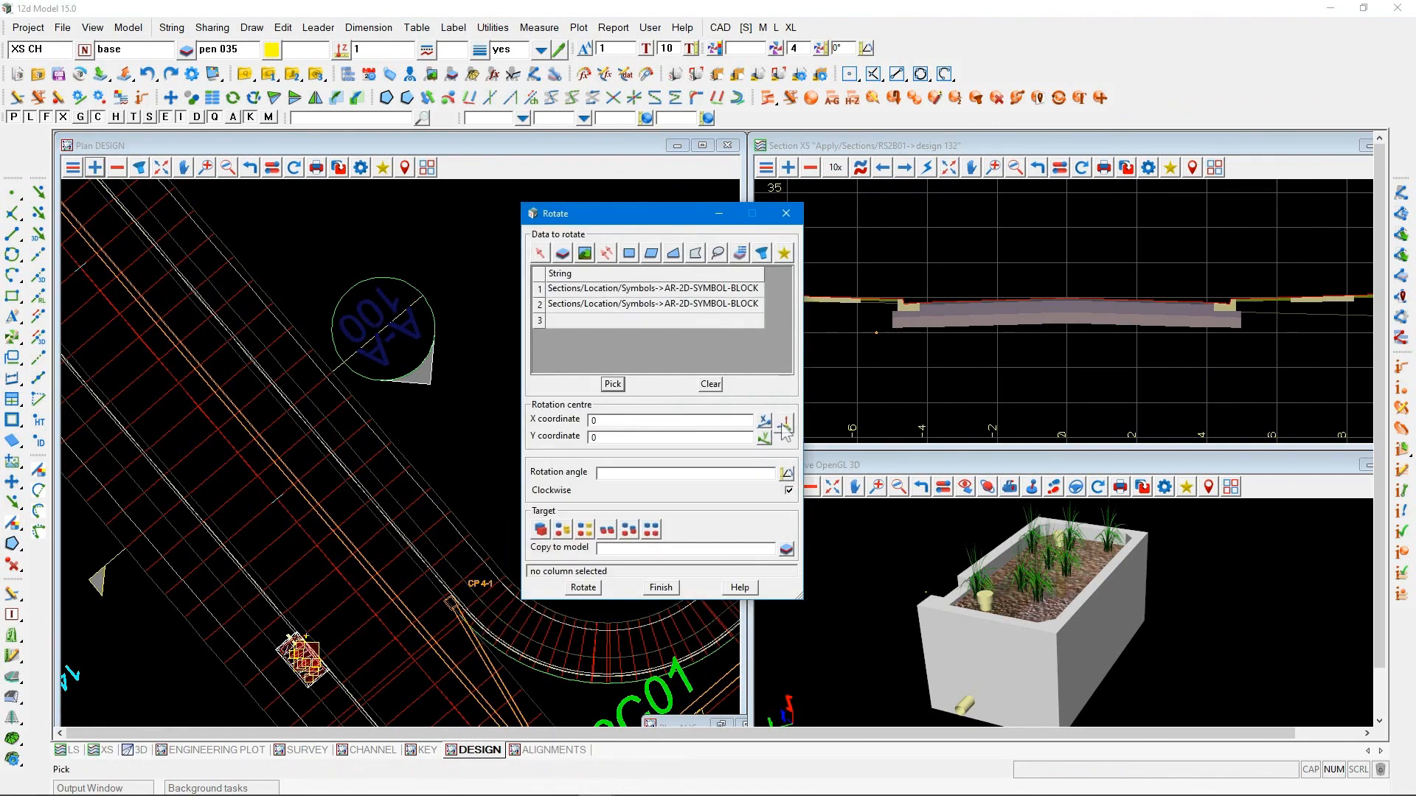
Rotate the picked symbol texts 180° clockwise about the centre of the symbol's circle, replacing the existing data
{"action": "left_click", "coordinate": [850, 74]}
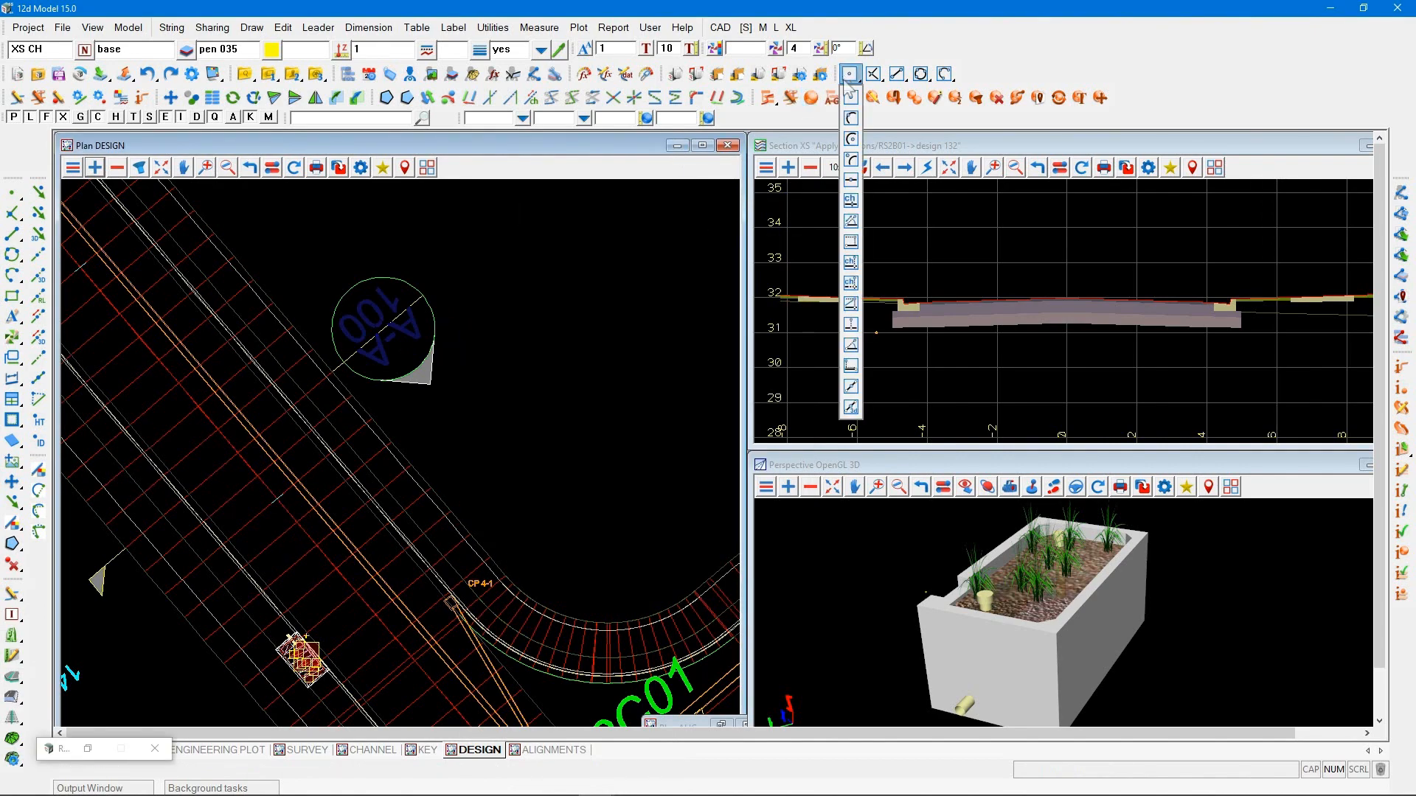
{"action": "left_click", "coordinate": [851, 139]}
{"action": "left_click", "coordinate": [386, 278]}
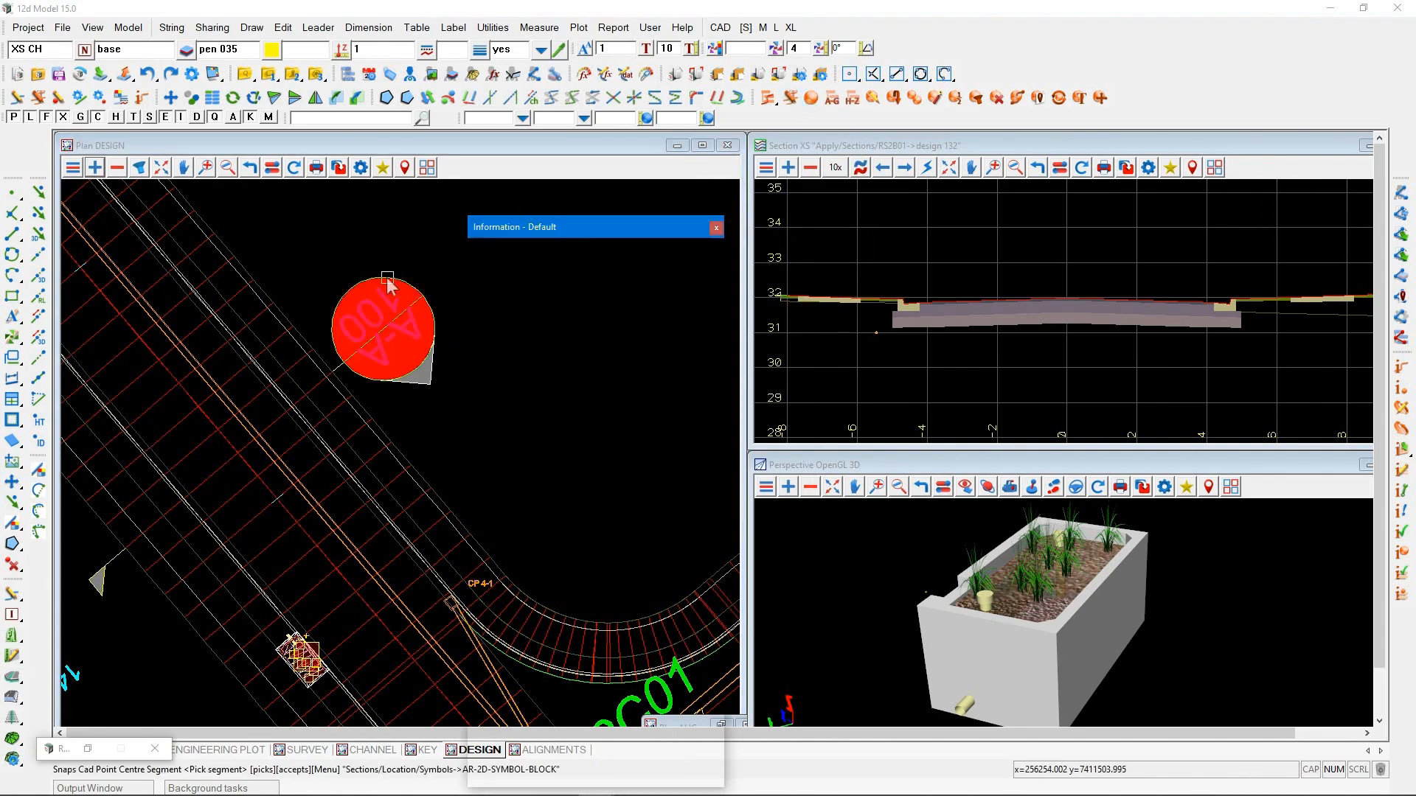
{"action": "type", "text": "18"}
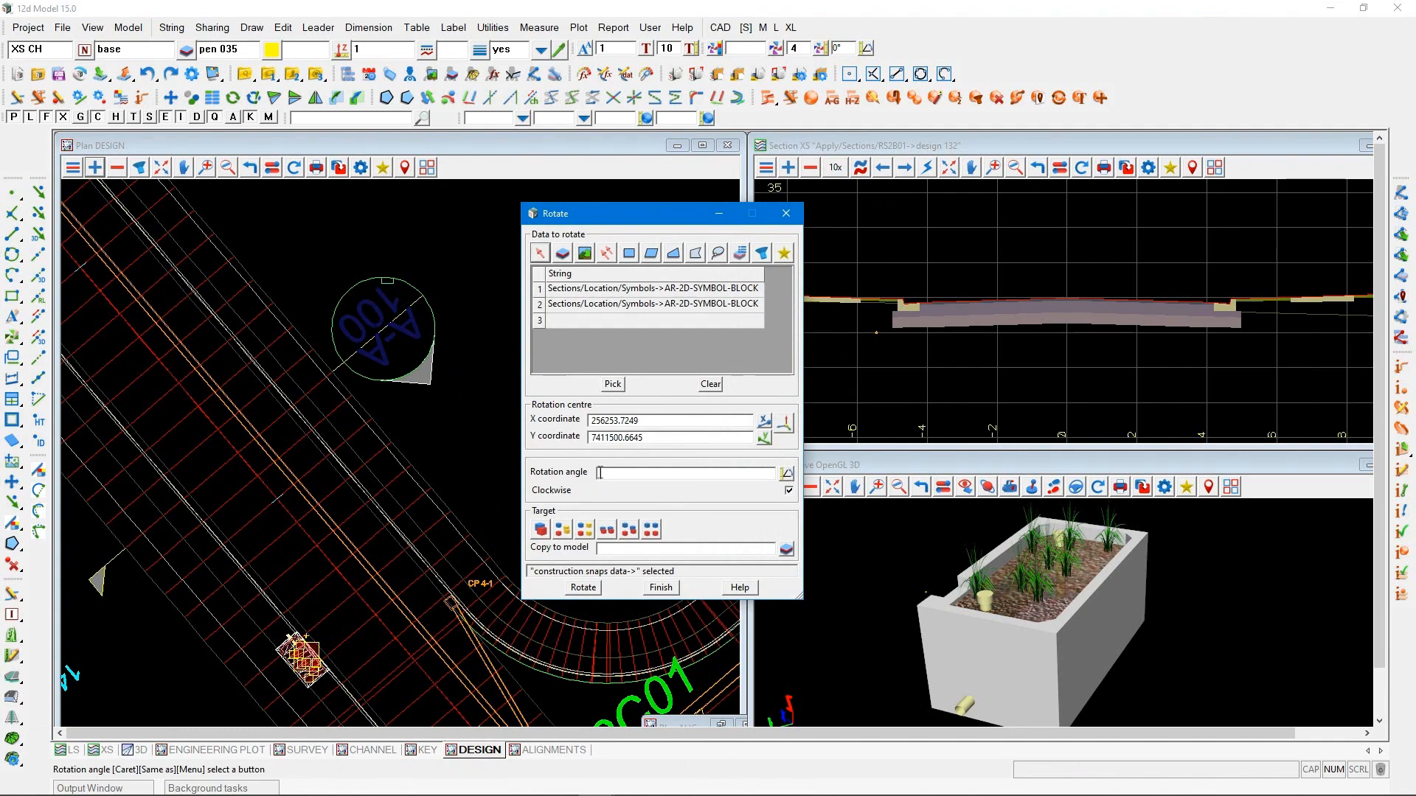
{"action": "type", "text": "0"}
{"action": "left_click", "coordinate": [541, 529]}
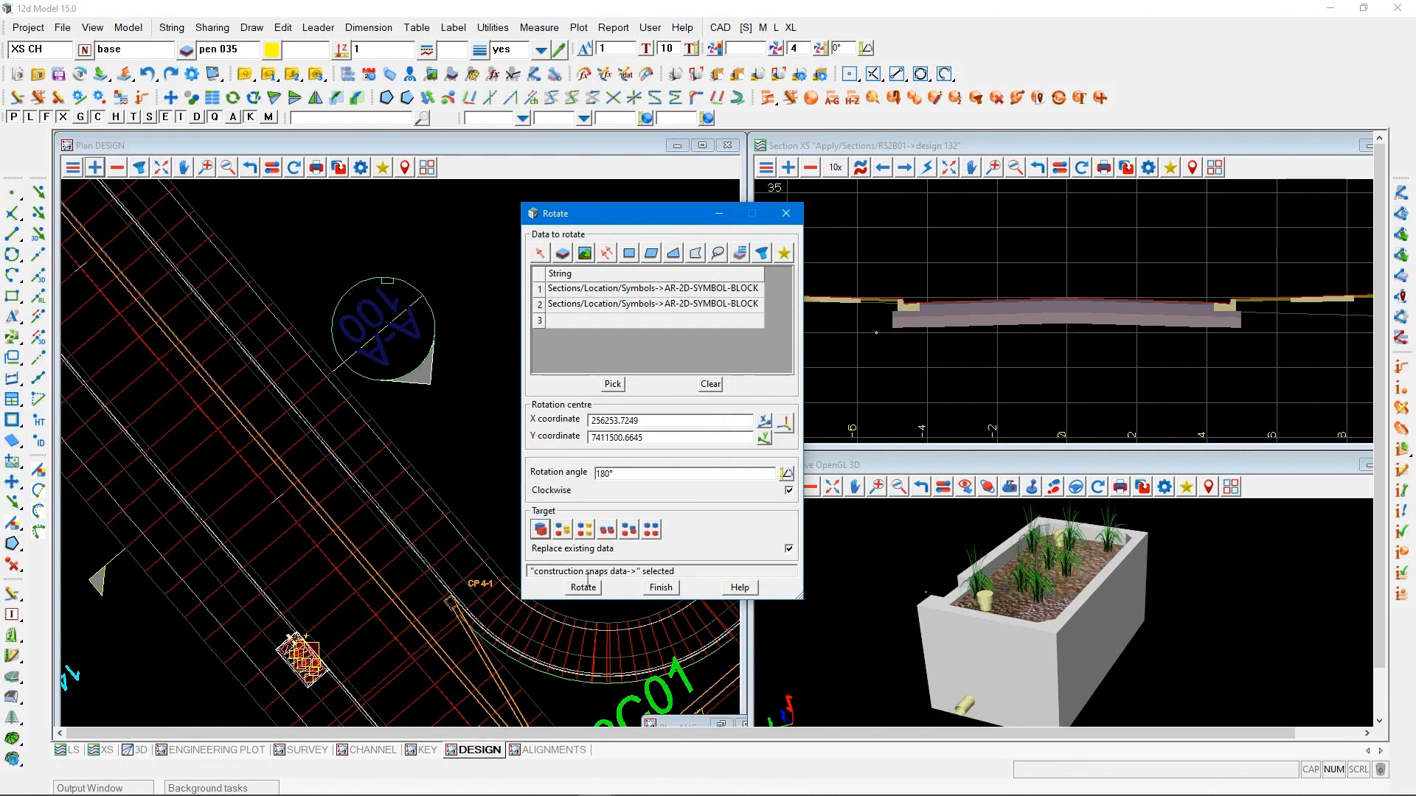
{"action": "left_click", "coordinate": [594, 588]}
{"action": "scroll", "coordinate": [384, 326], "scroll_direction": "up", "scroll_amount": 2}
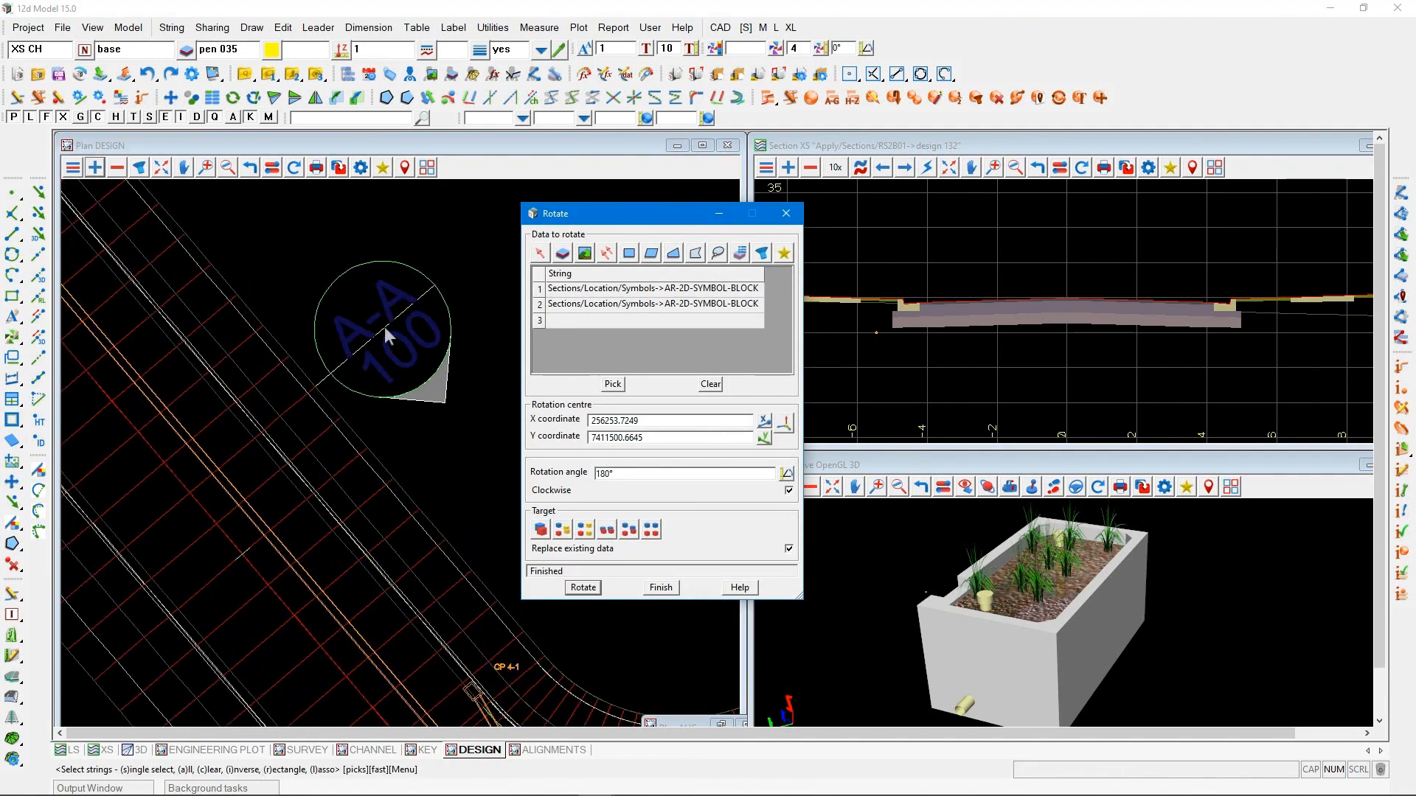
{"action": "left_click", "coordinate": [662, 589]}
{"action": "scroll", "coordinate": [481, 458], "scroll_direction": "down", "scroll_amount": 1}
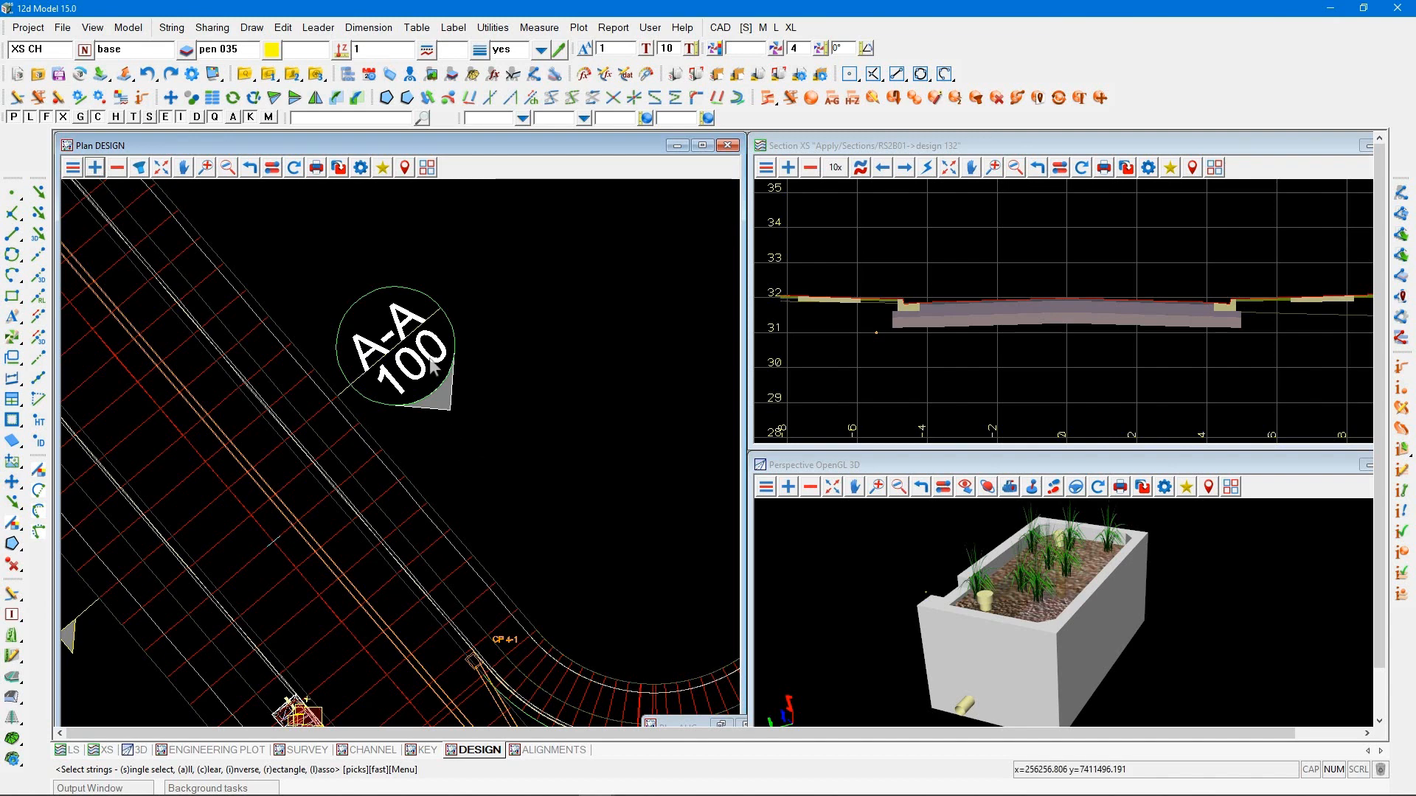
Change the section symbol's lower text to 300
{"action": "left_click", "coordinate": [12, 317]}
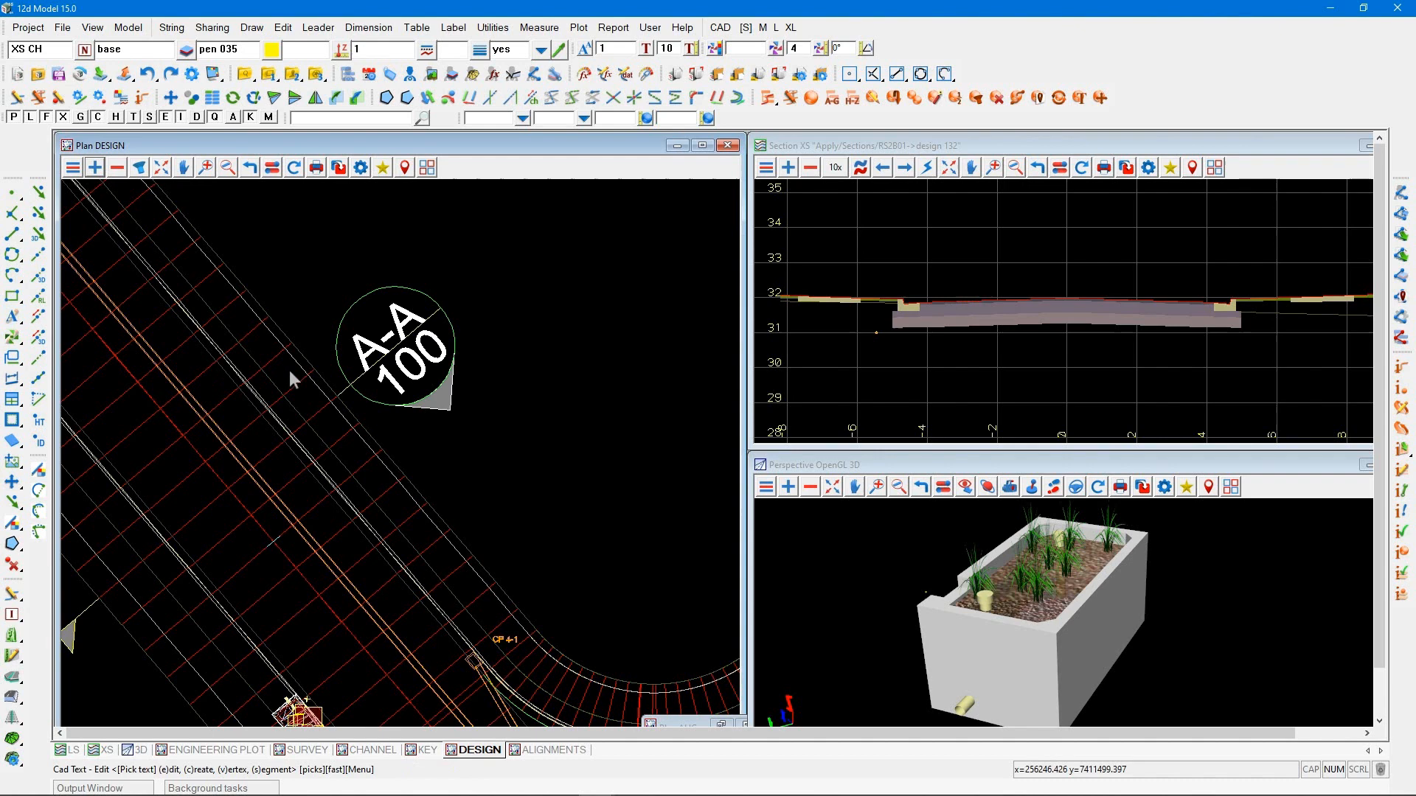
{"action": "left_click", "coordinate": [405, 370]}
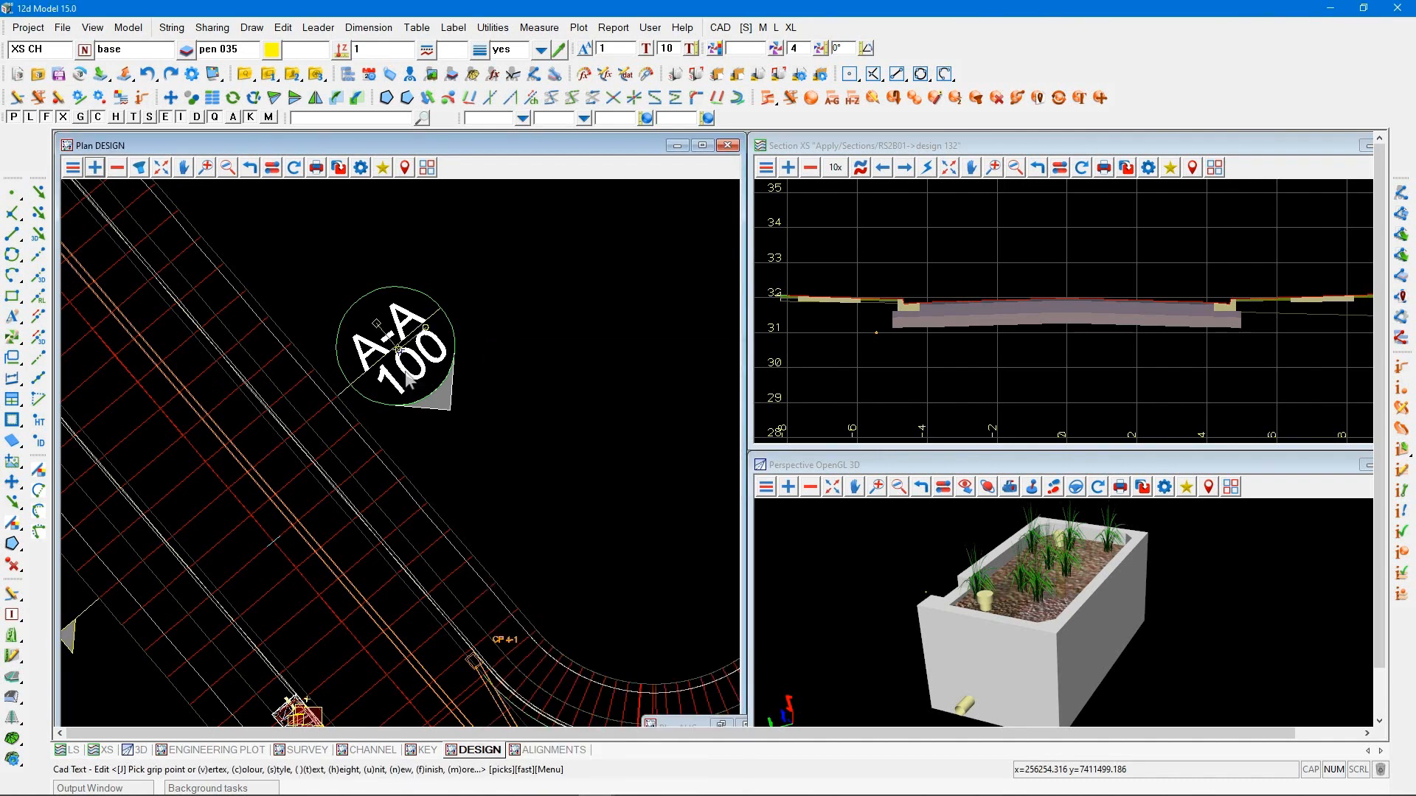
{"action": "type", "text": "t"}
{"action": "type", "text": "300"}
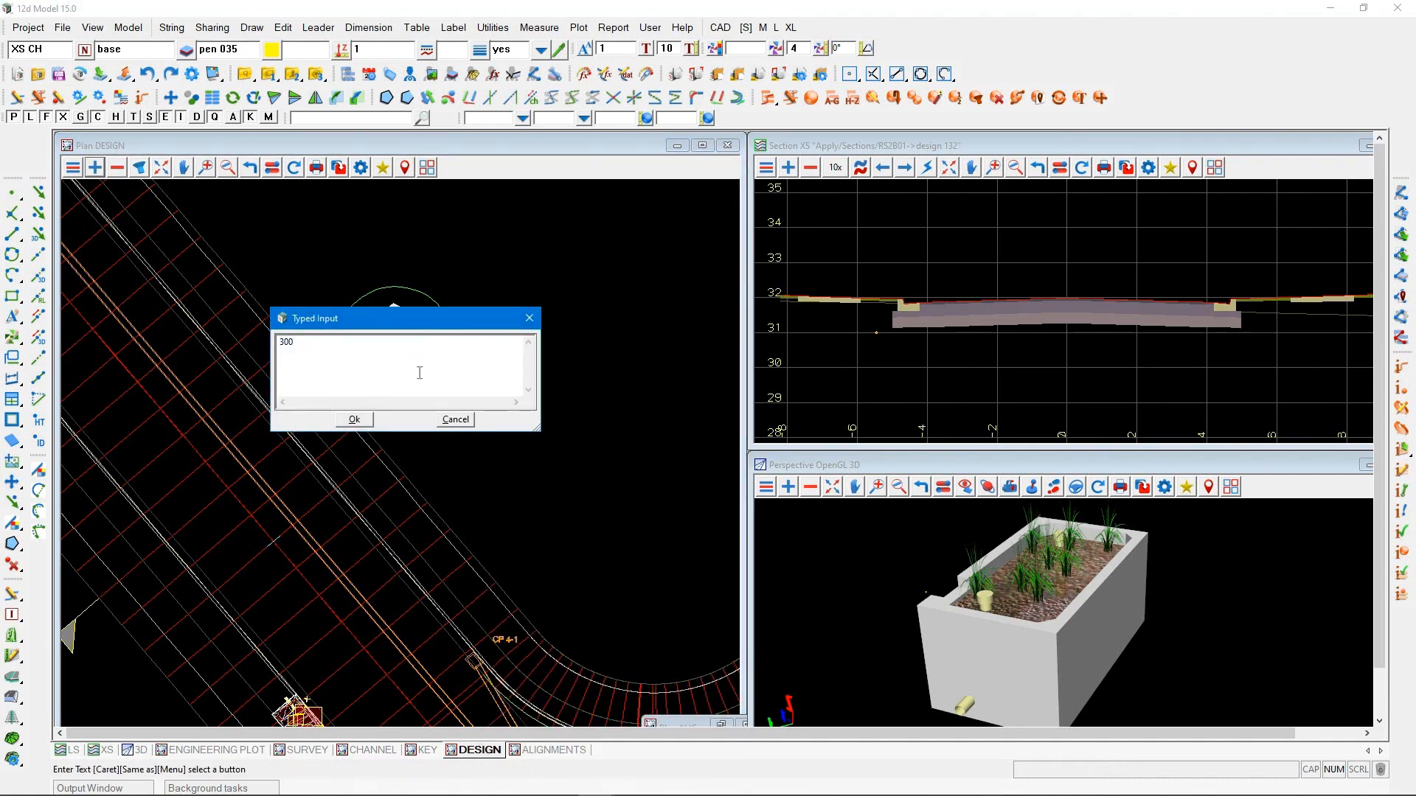
{"action": "left_click", "coordinate": [354, 419]}
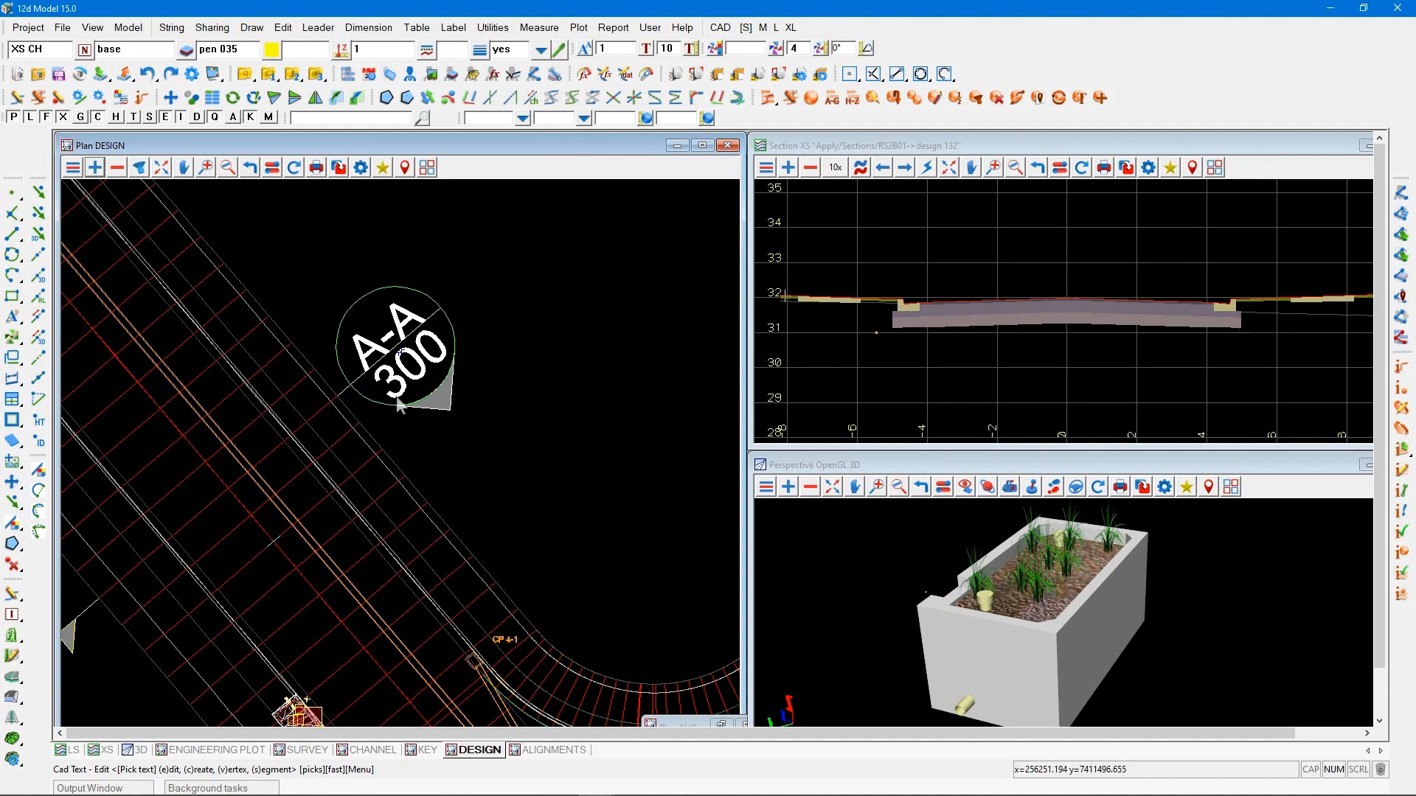
Profile the design 136 cross-section string beside the A-A symbol in the XS section view
{"action": "scroll", "coordinate": [506, 361], "scroll_direction": "down", "scroll_amount": 2}
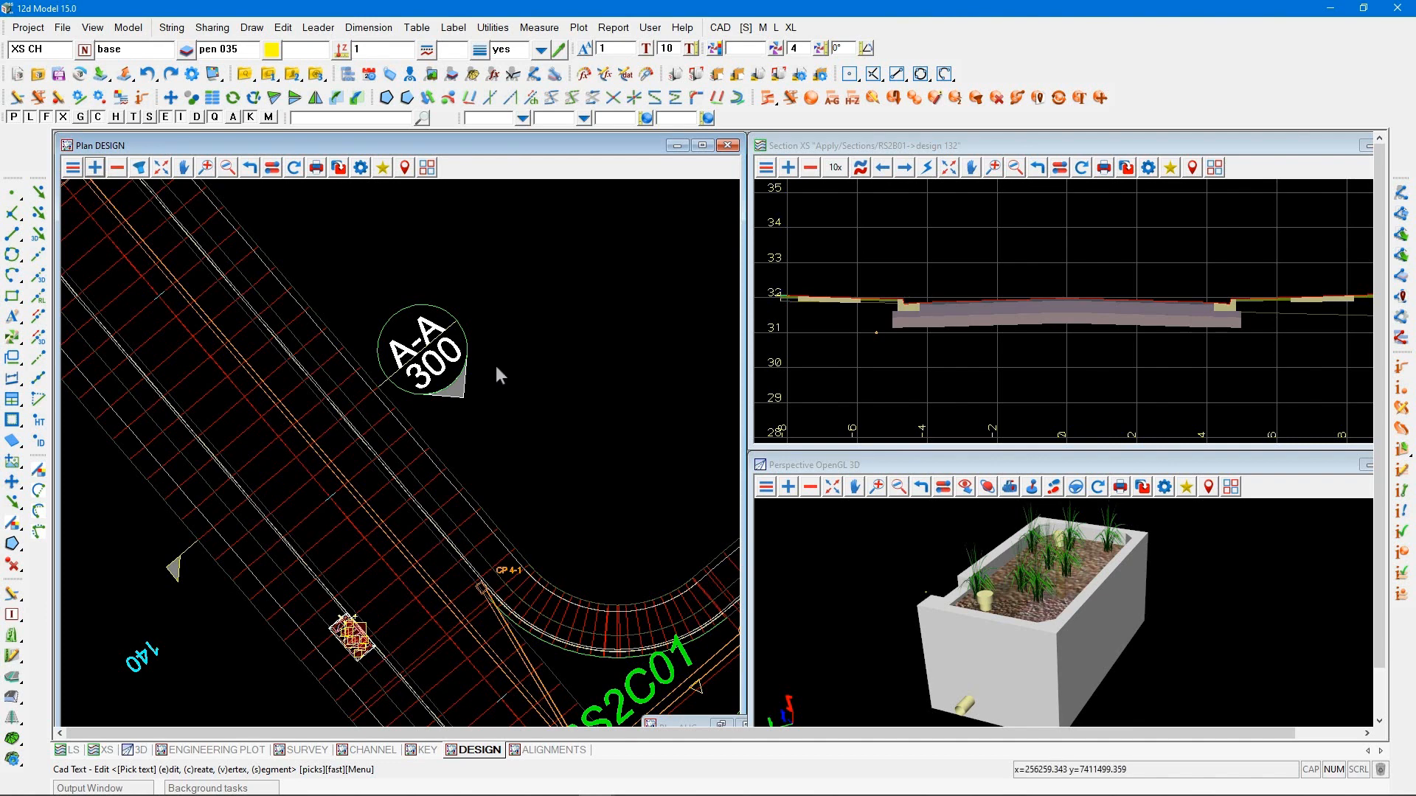
{"action": "left_click", "coordinate": [812, 206]}
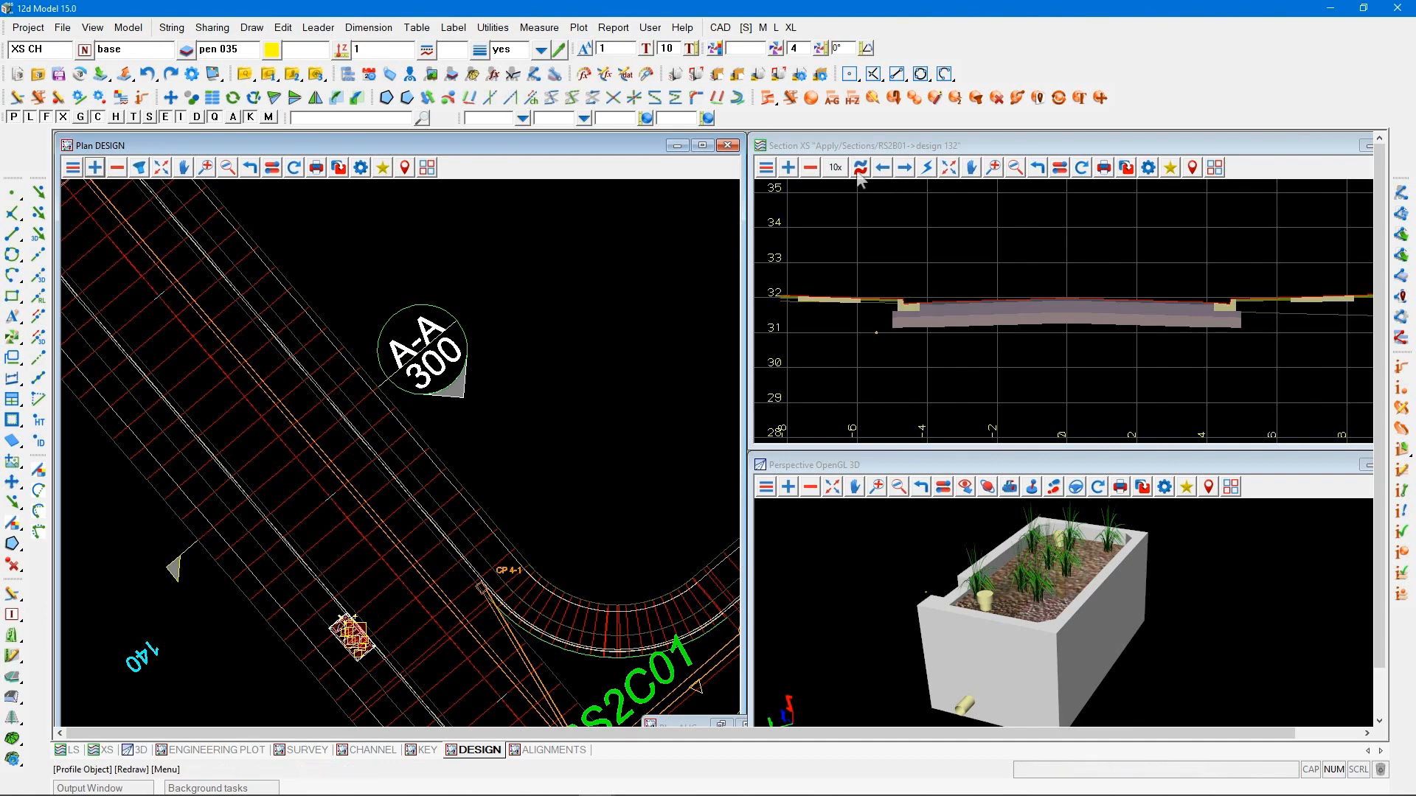
{"action": "left_click", "coordinate": [326, 431]}
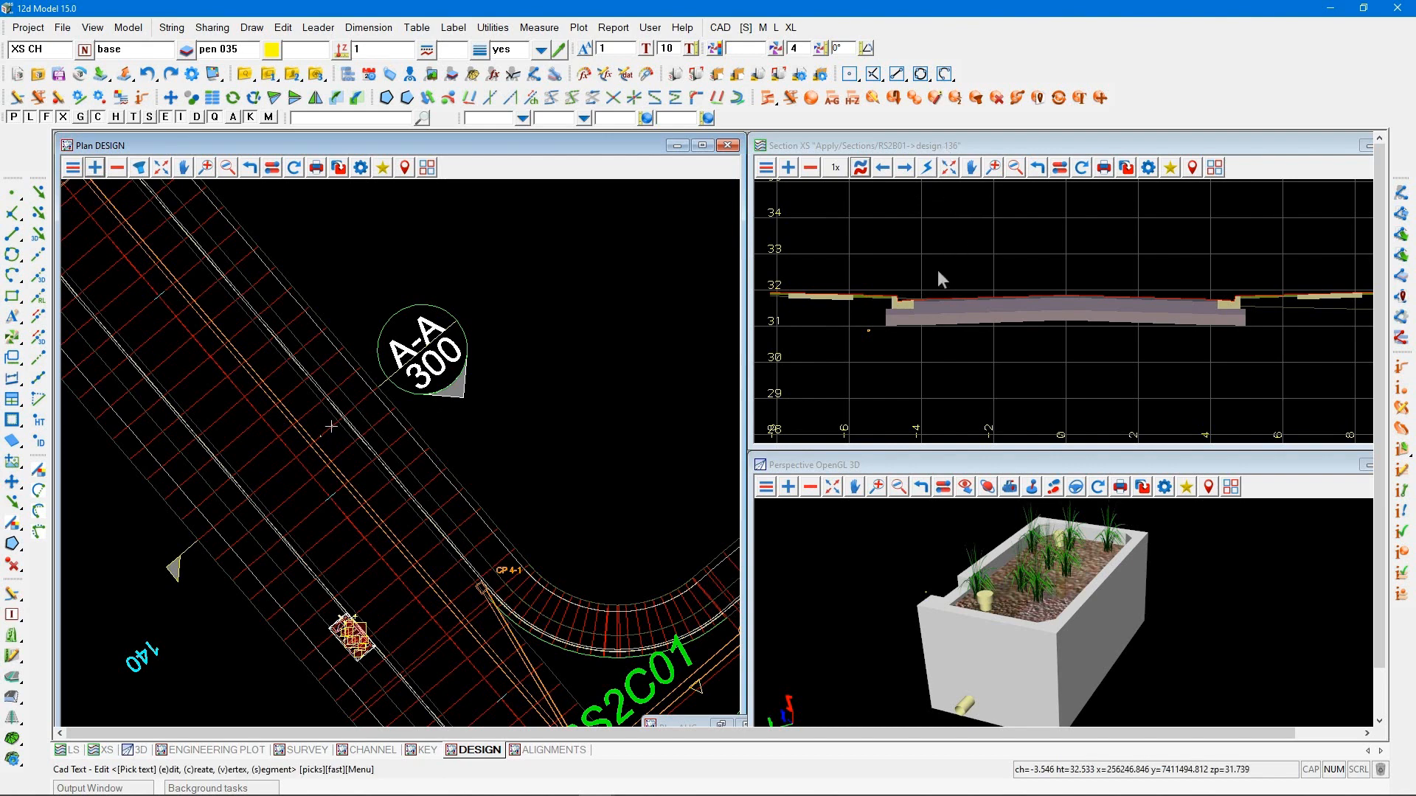
Read the TYPICAL XS.xplotppf parameter file into the Section X Plot PPF Editor and load view details from XS
{"action": "left_click", "coordinate": [580, 29]}
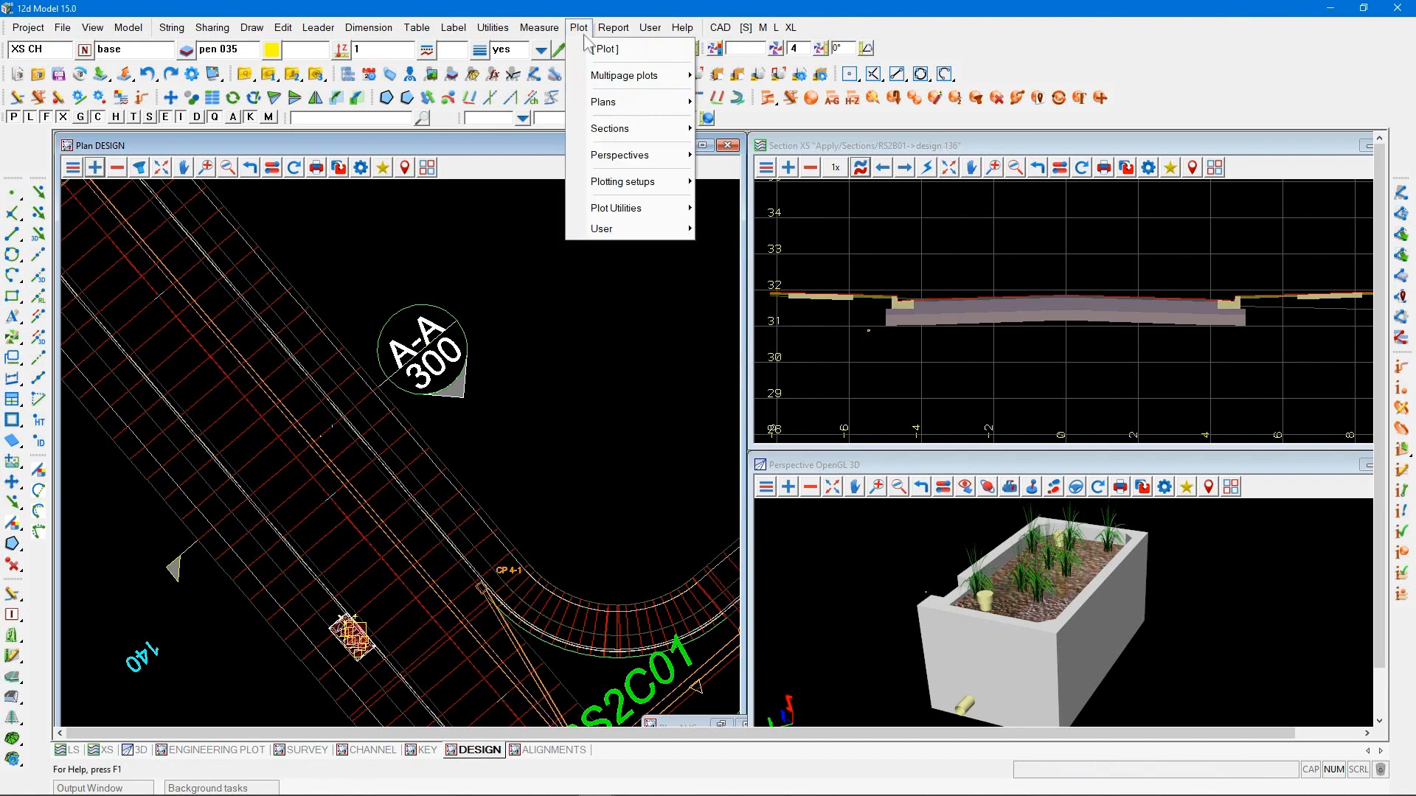
{"action": "mouse_move", "coordinate": [594, 81]}
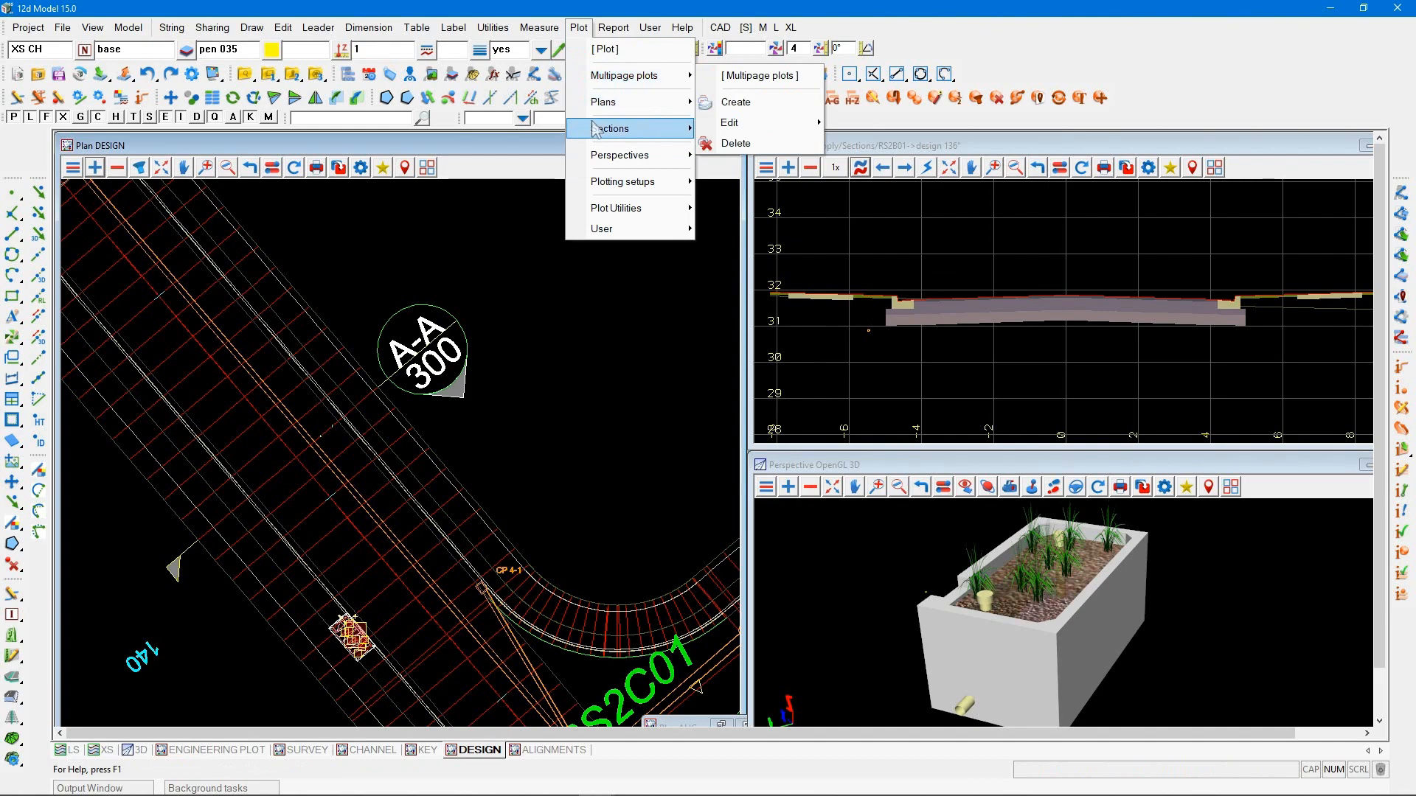
{"action": "mouse_move", "coordinate": [675, 130]}
{"action": "left_click", "coordinate": [740, 204]}
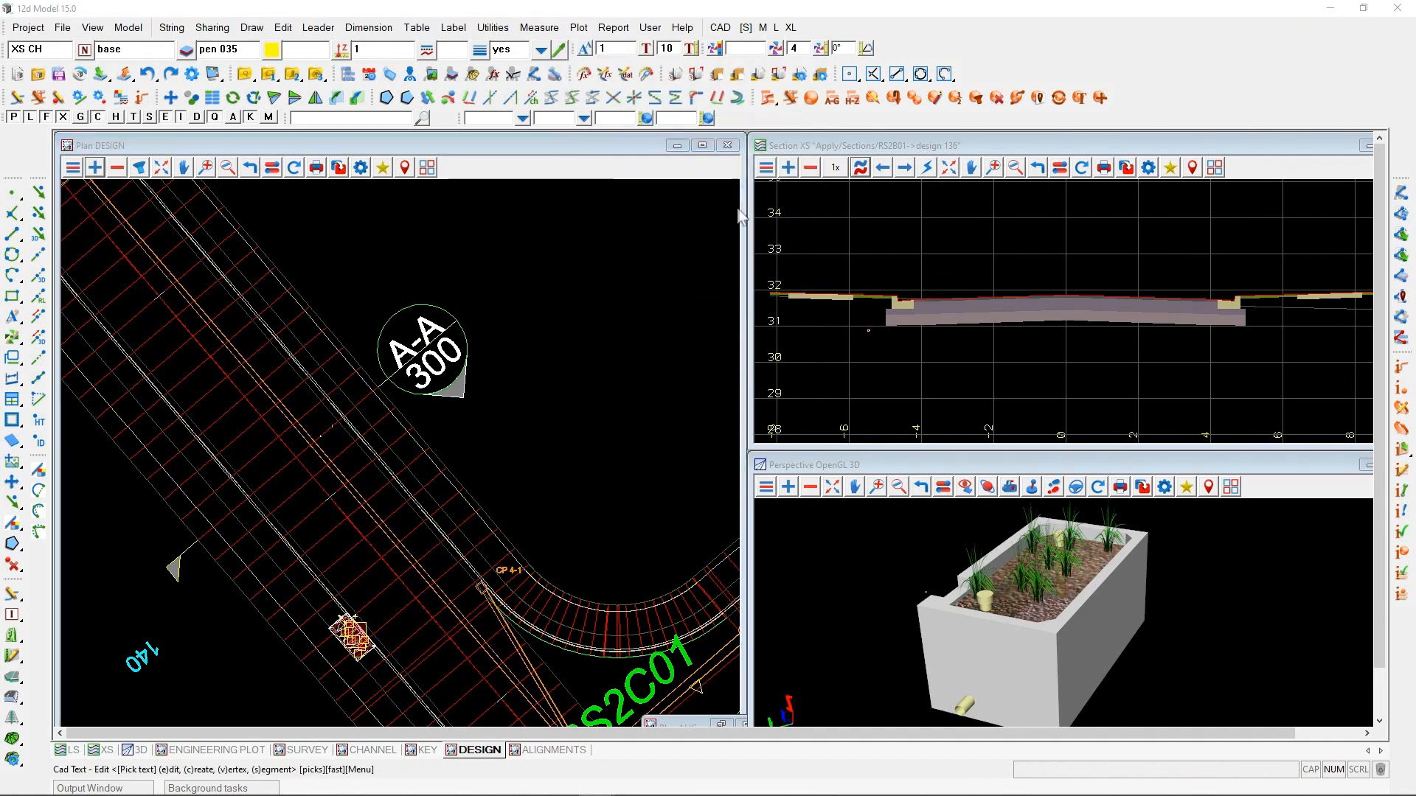
{"action": "left_click", "coordinate": [1083, 254]}
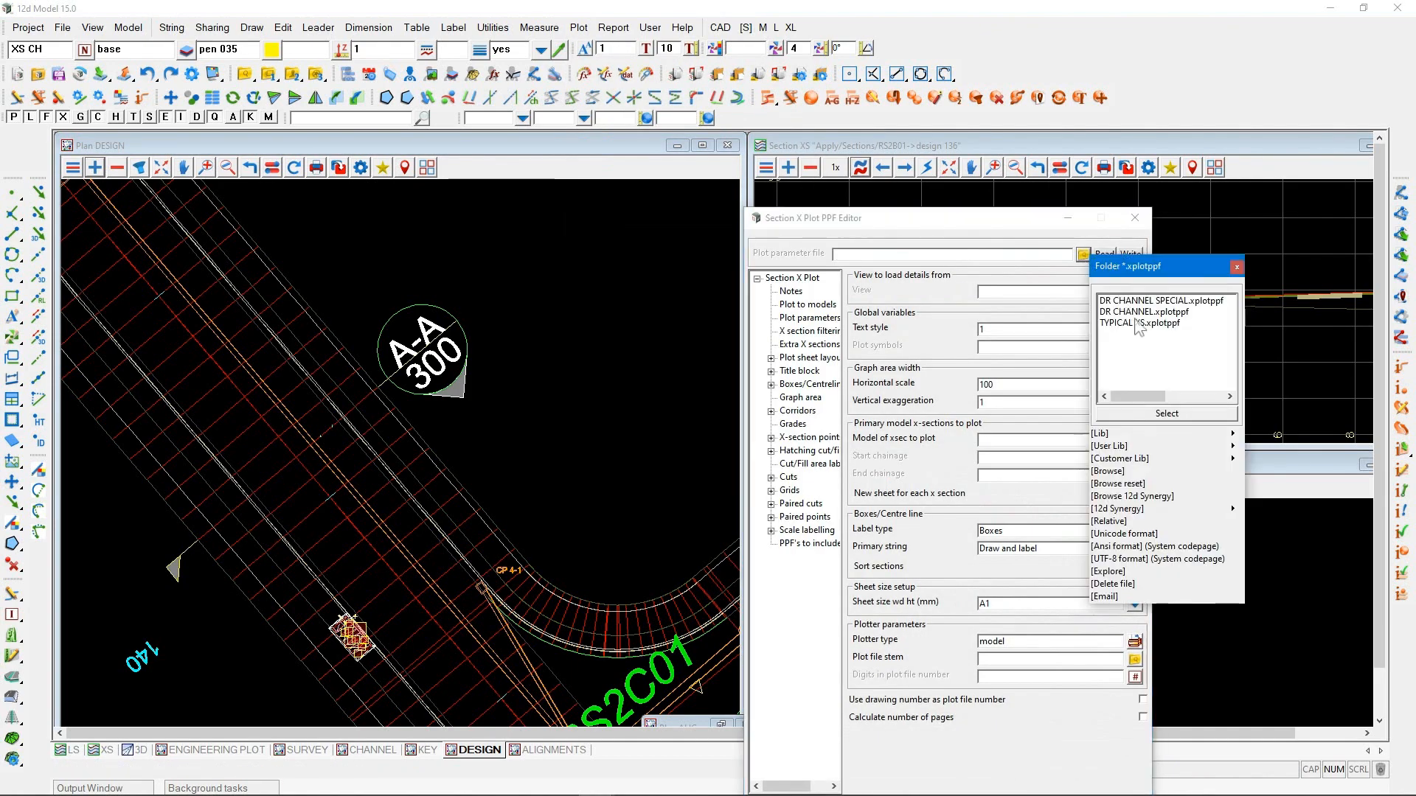
{"action": "double_click", "coordinate": [1142, 323]}
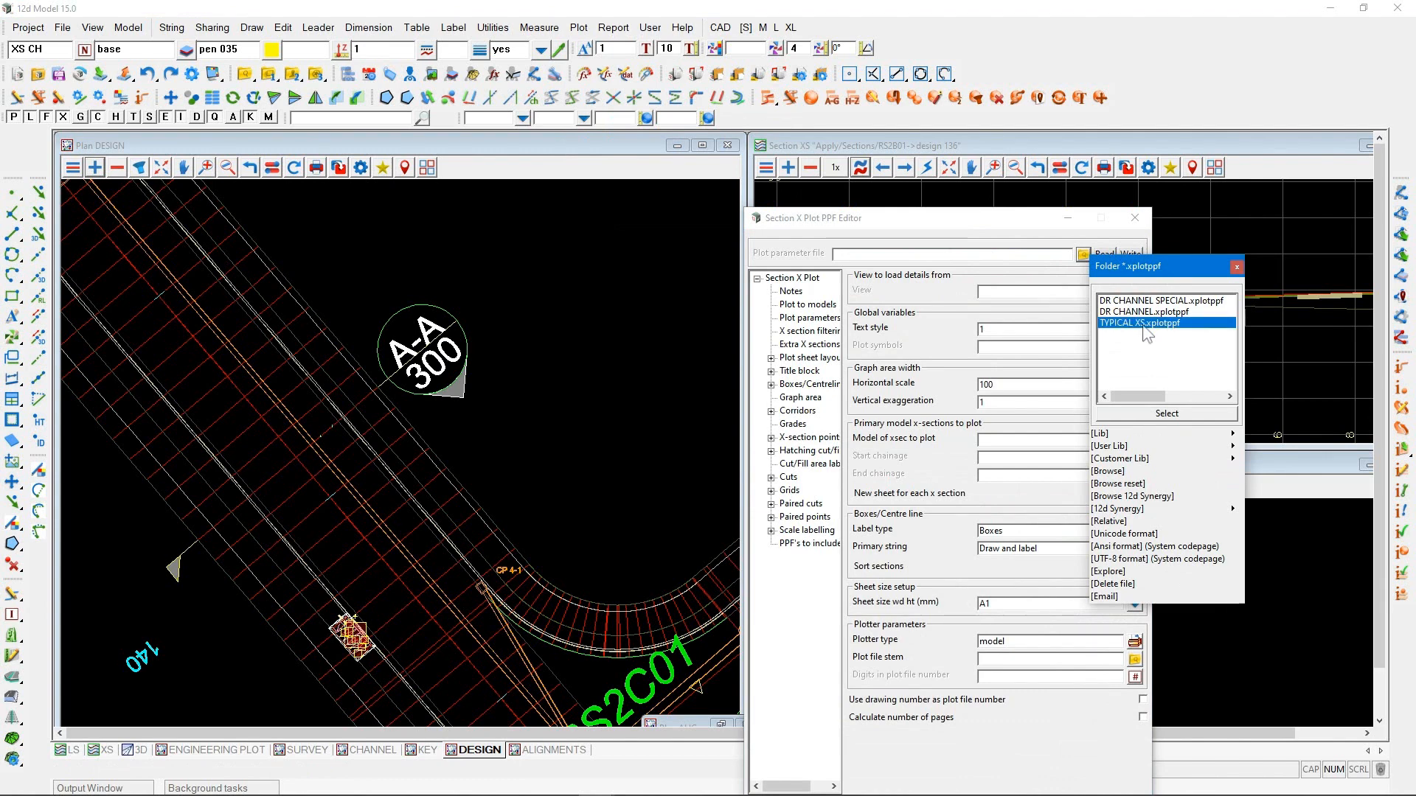
{"action": "left_click_drag", "start_coordinate": [946, 230], "coordinate": [734, 142]}
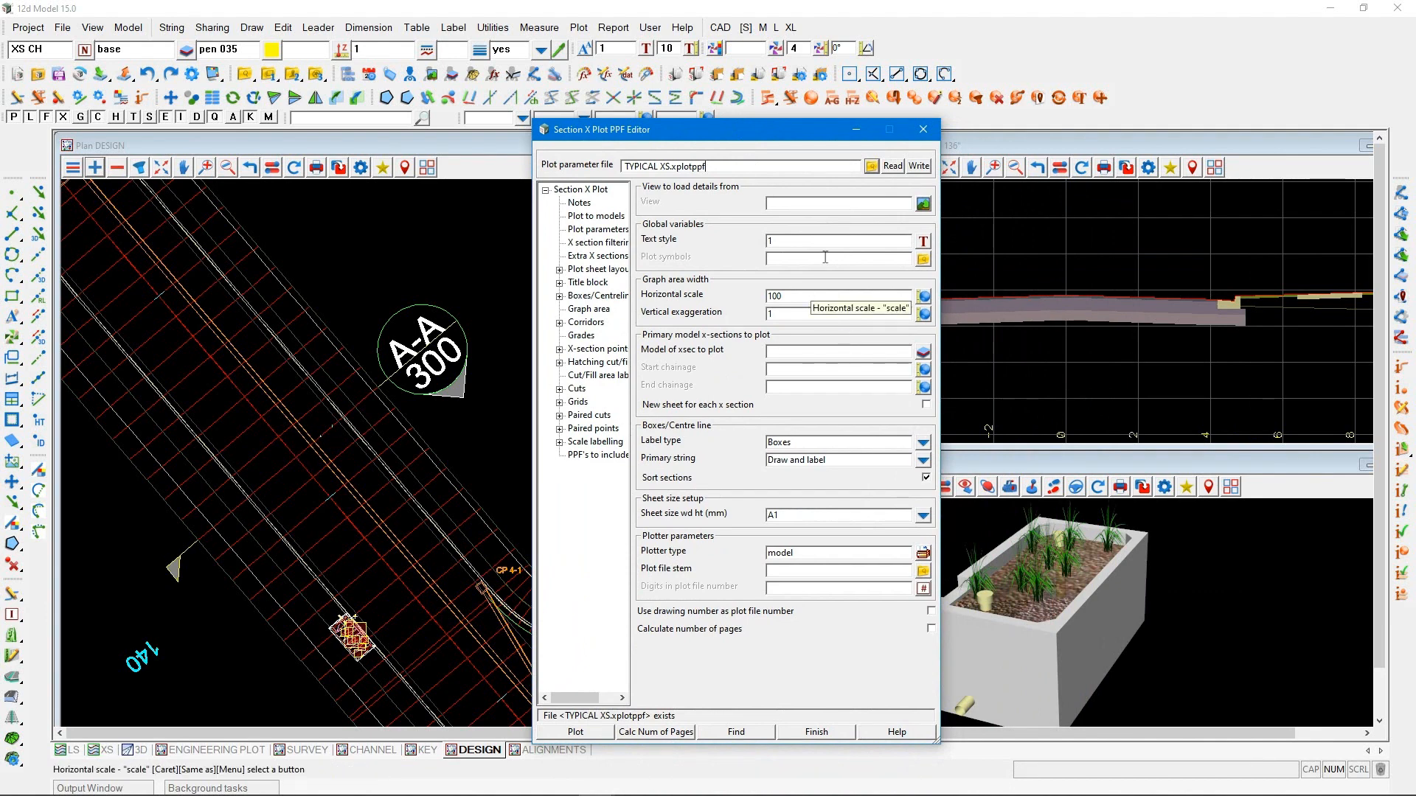
{"action": "left_click", "coordinate": [892, 166]}
{"action": "left_click", "coordinate": [923, 205]}
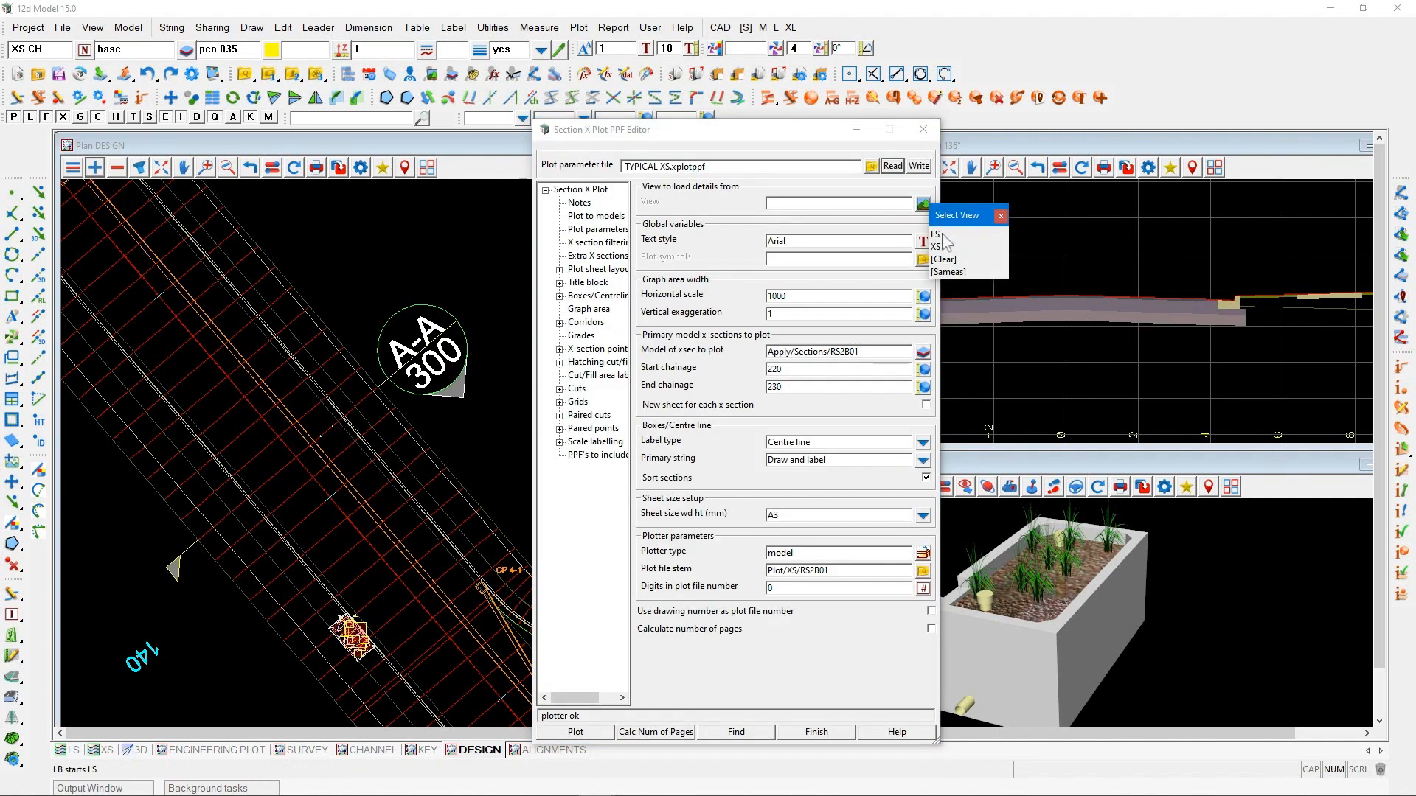
{"action": "left_click", "coordinate": [941, 246]}
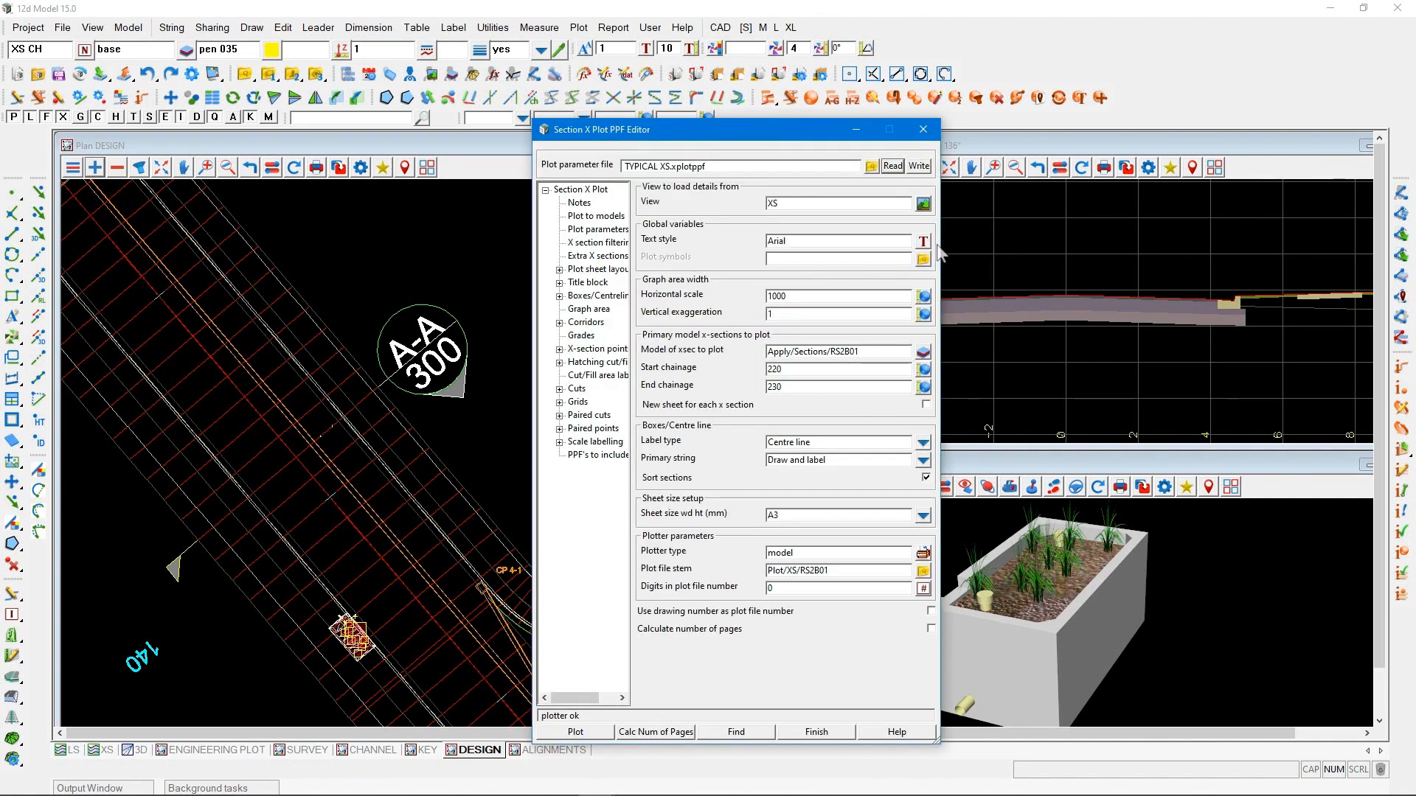
Set the plotted section range to start chainage 130 and end chainage 140, plot the sections, and close the editor
{"action": "left_click", "coordinate": [825, 295]}
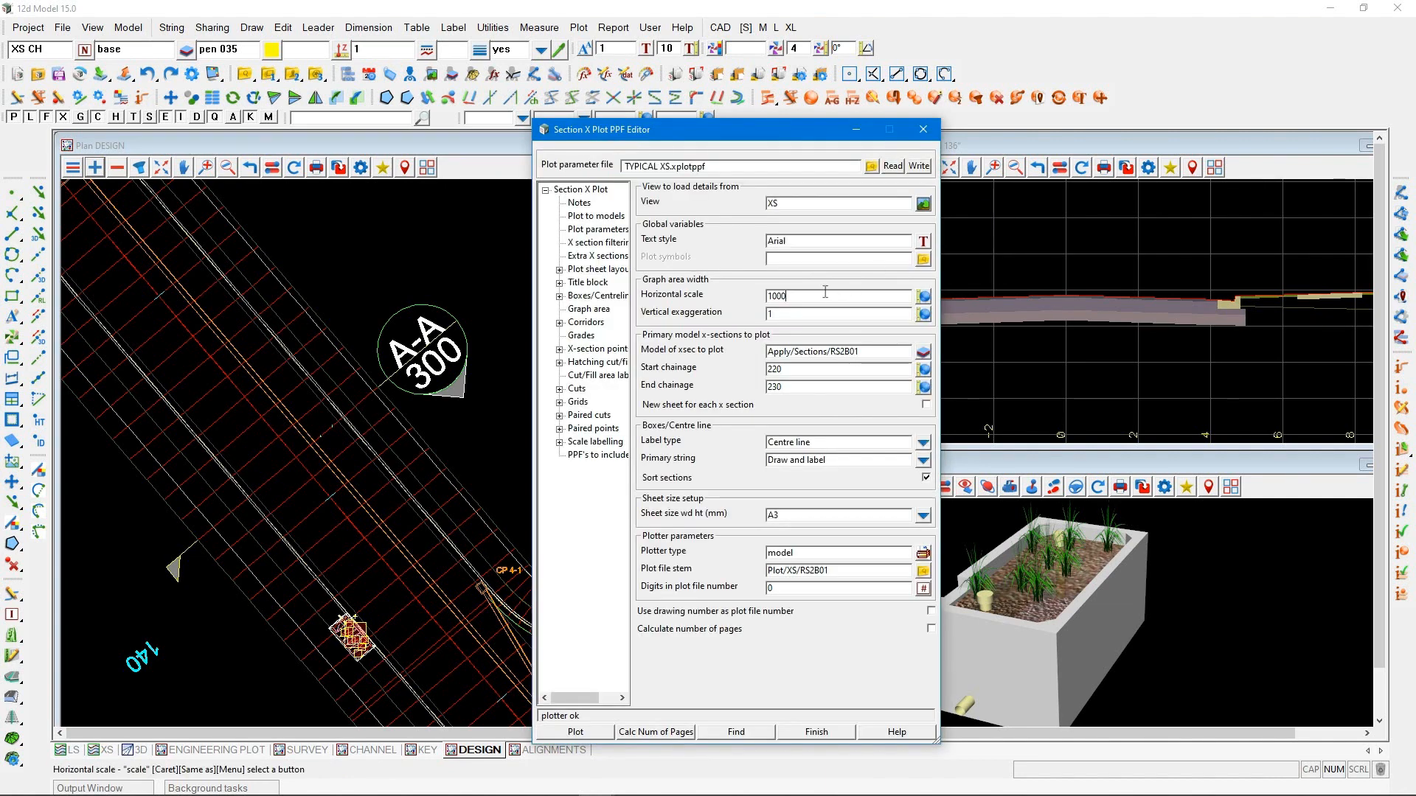
{"action": "double_click", "coordinate": [804, 369]}
{"action": "type", "text": "130"}
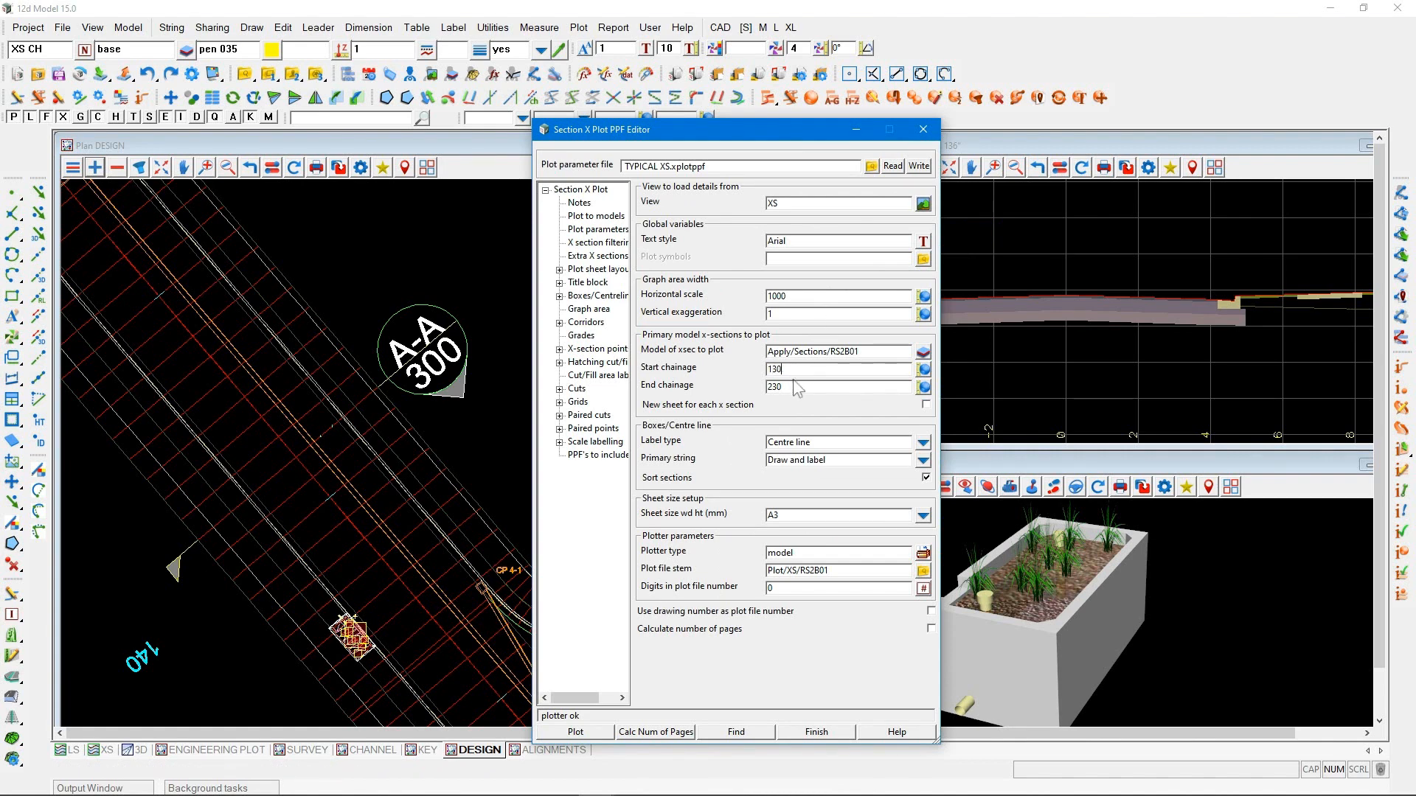
{"action": "double_click", "coordinate": [798, 388]}
{"action": "type", "text": "140"}
{"action": "left_click", "coordinate": [578, 733]}
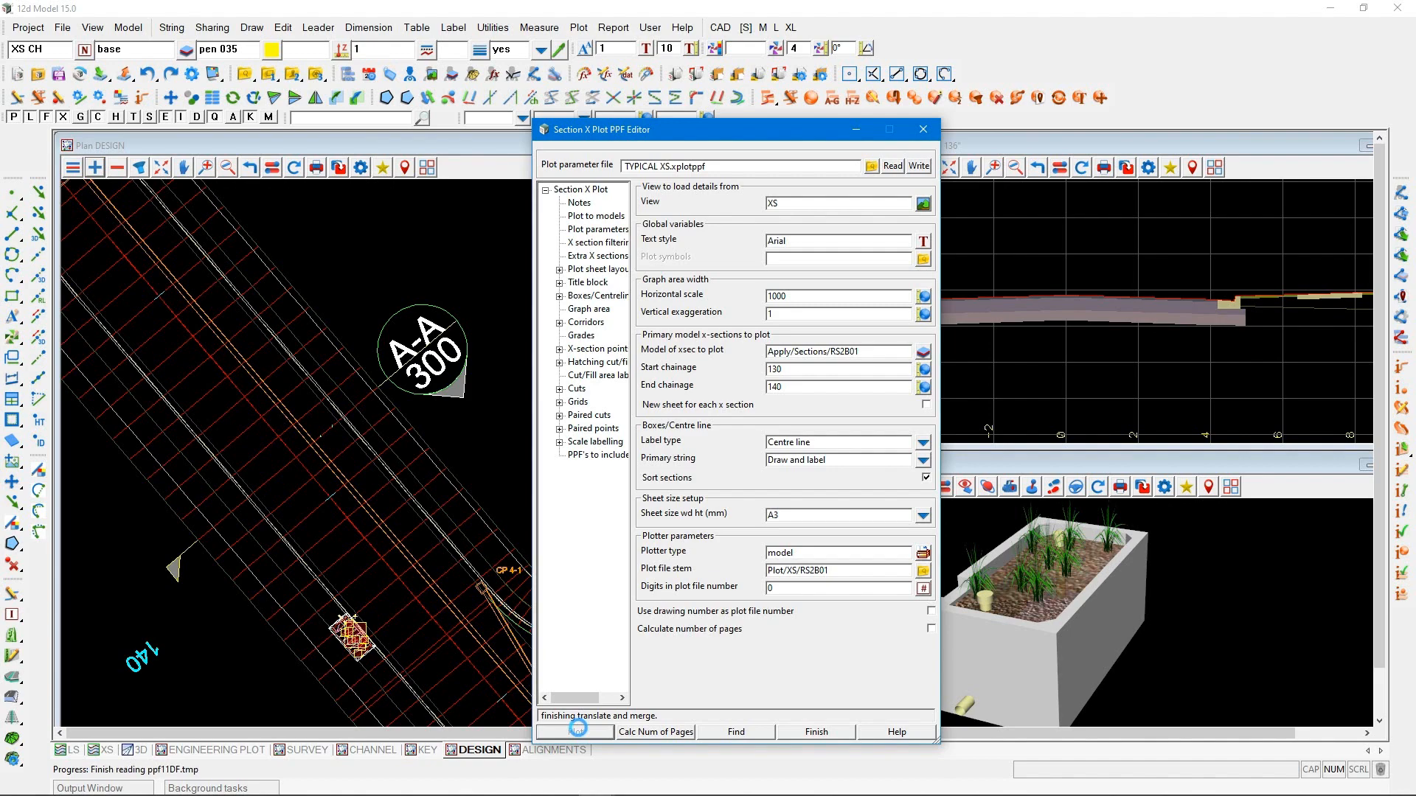
{"action": "left_click", "coordinate": [804, 732]}
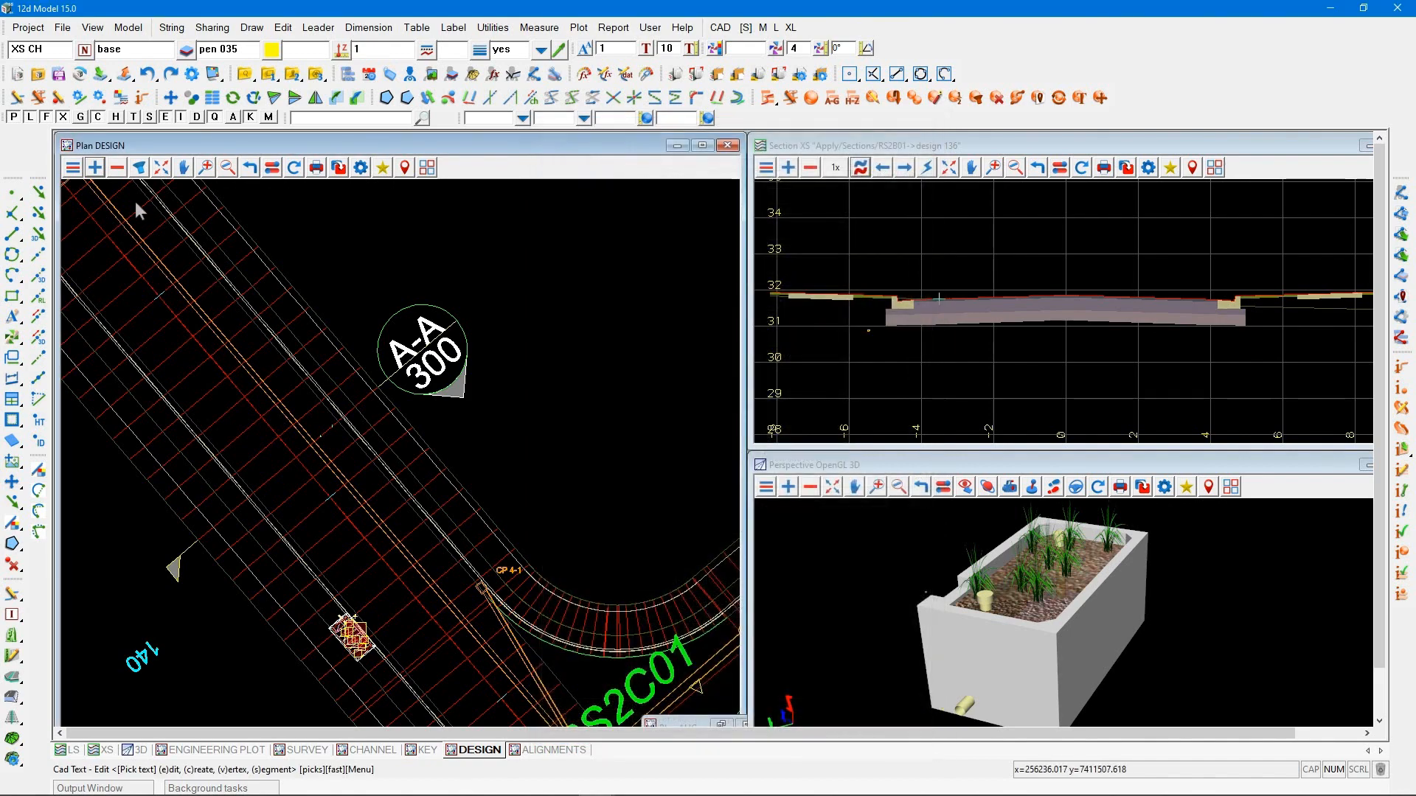
Create a new plan view named PLOT and arrange it over the Plan DESIGN view
{"action": "left_click", "coordinate": [92, 27]}
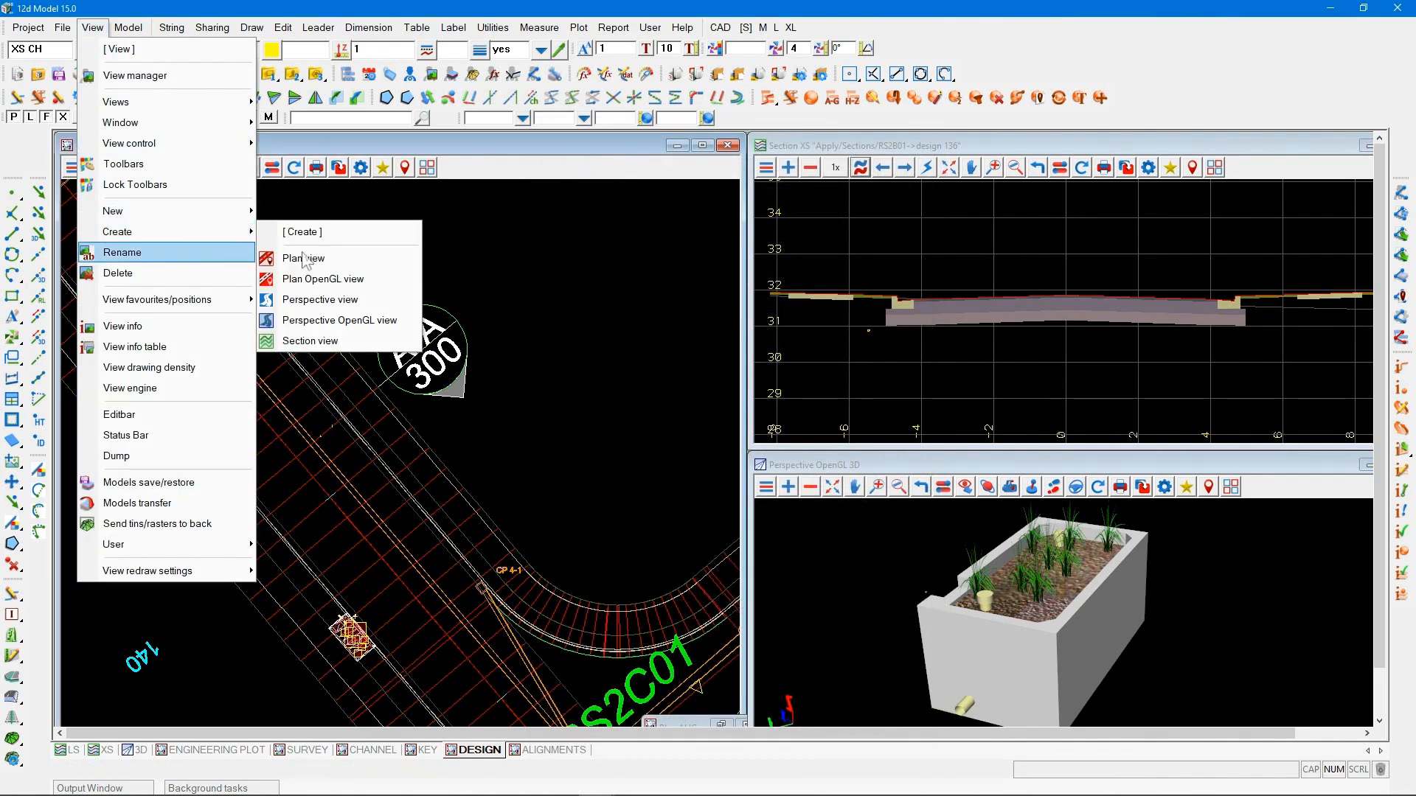
{"action": "left_click", "coordinate": [304, 262]}
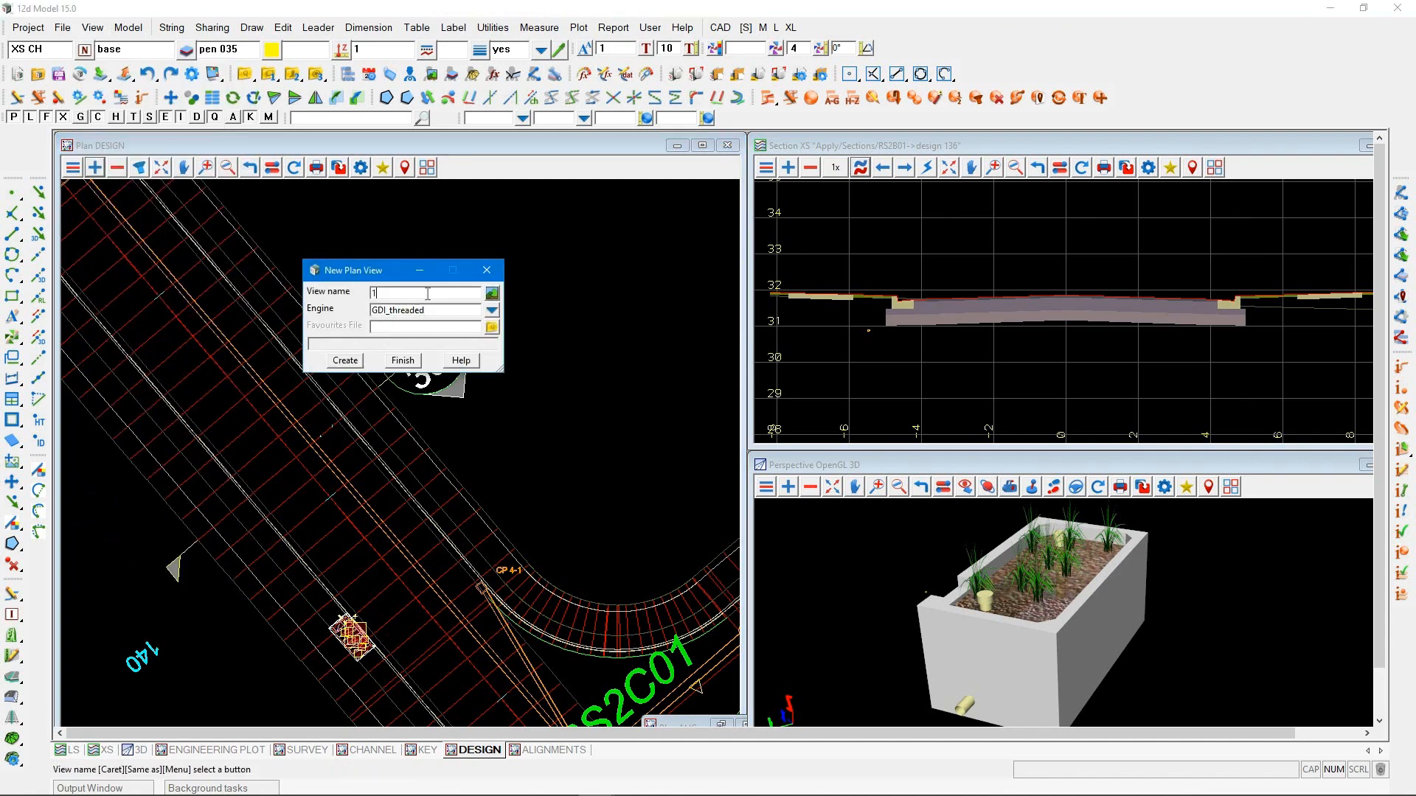
{"action": "type", "text": "plo"}
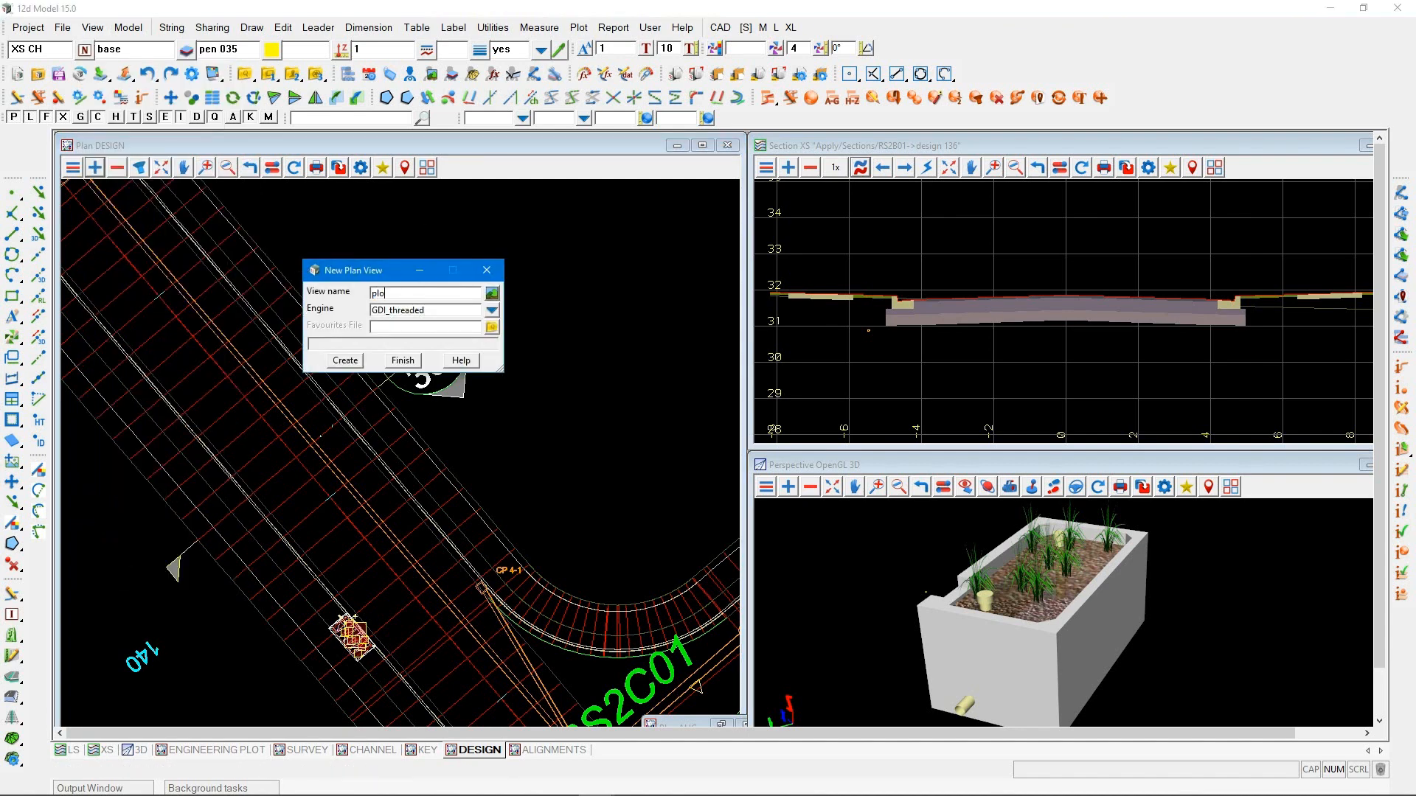
{"action": "key", "text": "BackSpace"}
{"action": "type", "text": "PLOT"}
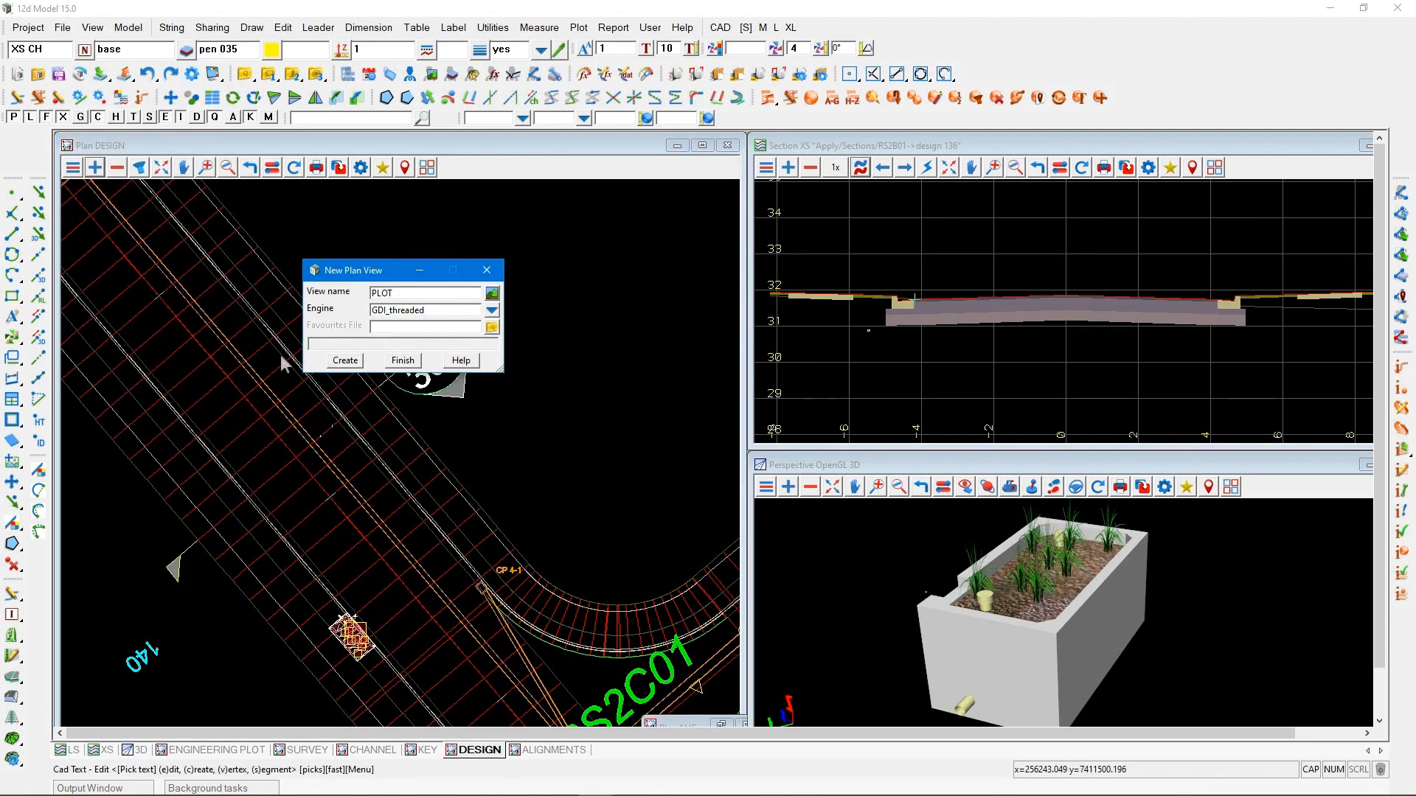
{"action": "left_click", "coordinate": [346, 360]}
{"action": "left_click", "coordinate": [403, 360]}
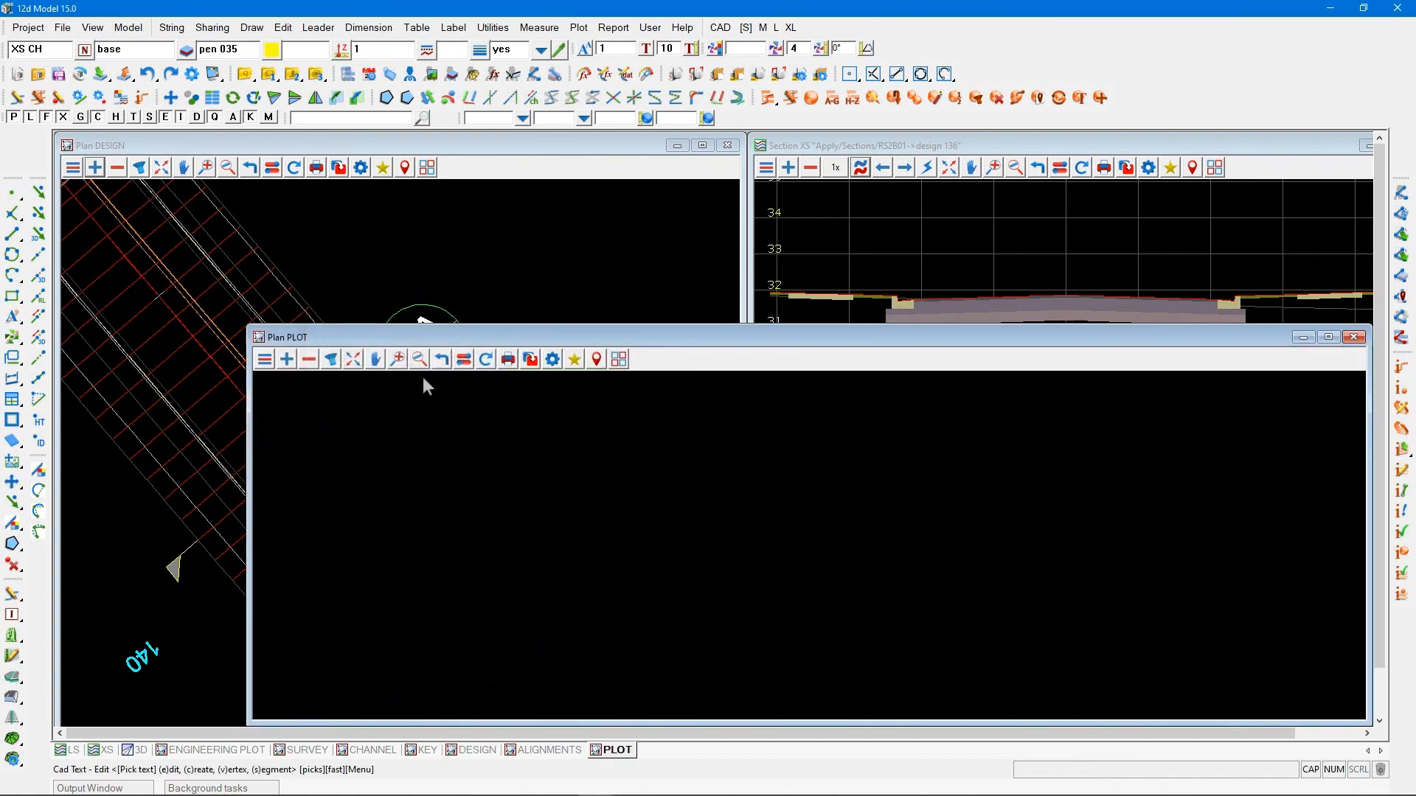
{"action": "left_click", "coordinate": [619, 359]}
{"action": "left_click", "coordinate": [652, 449]}
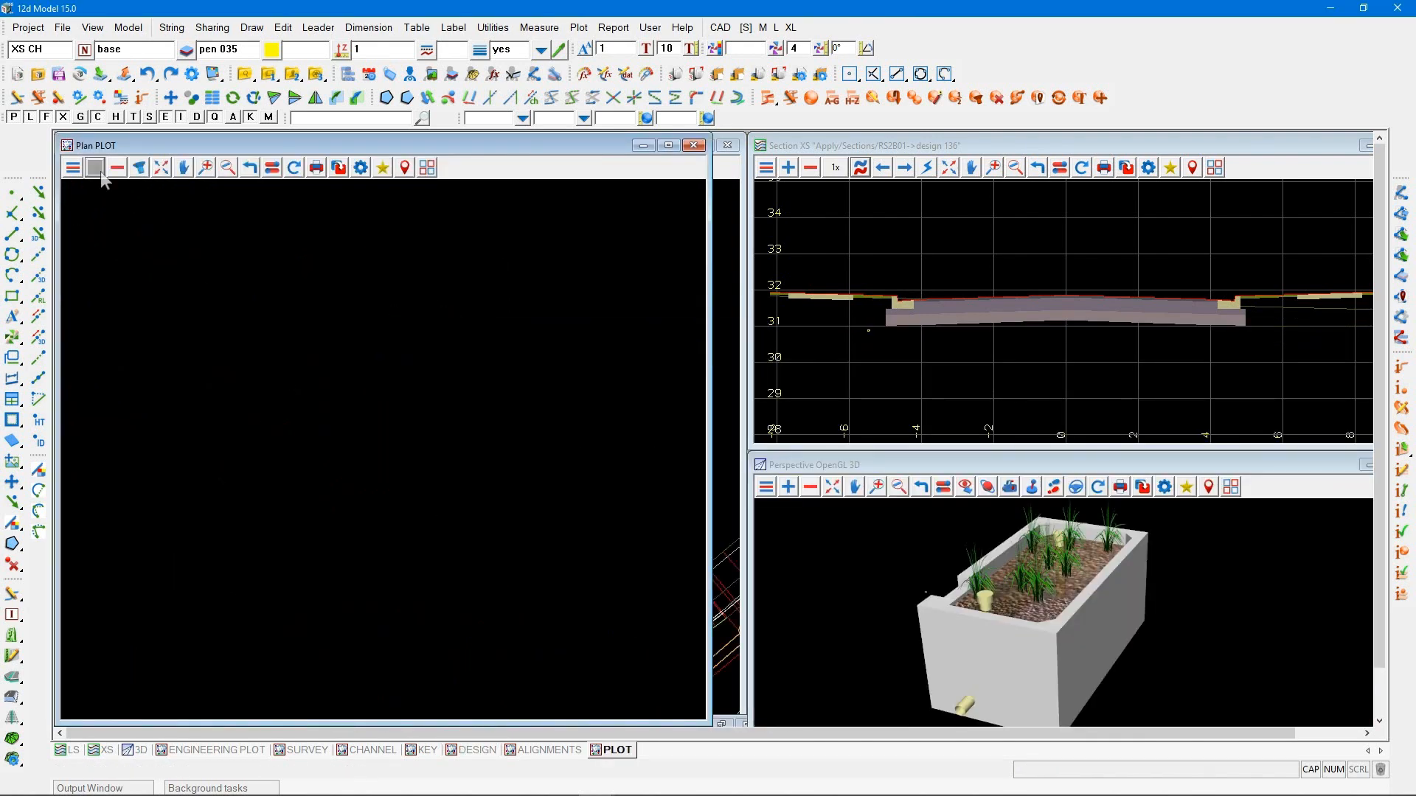
Add the RS2B011 model from the Plot/XS group to the PLOT view
{"action": "left_click", "coordinate": [99, 170]}
{"action": "left_click", "coordinate": [115, 340]}
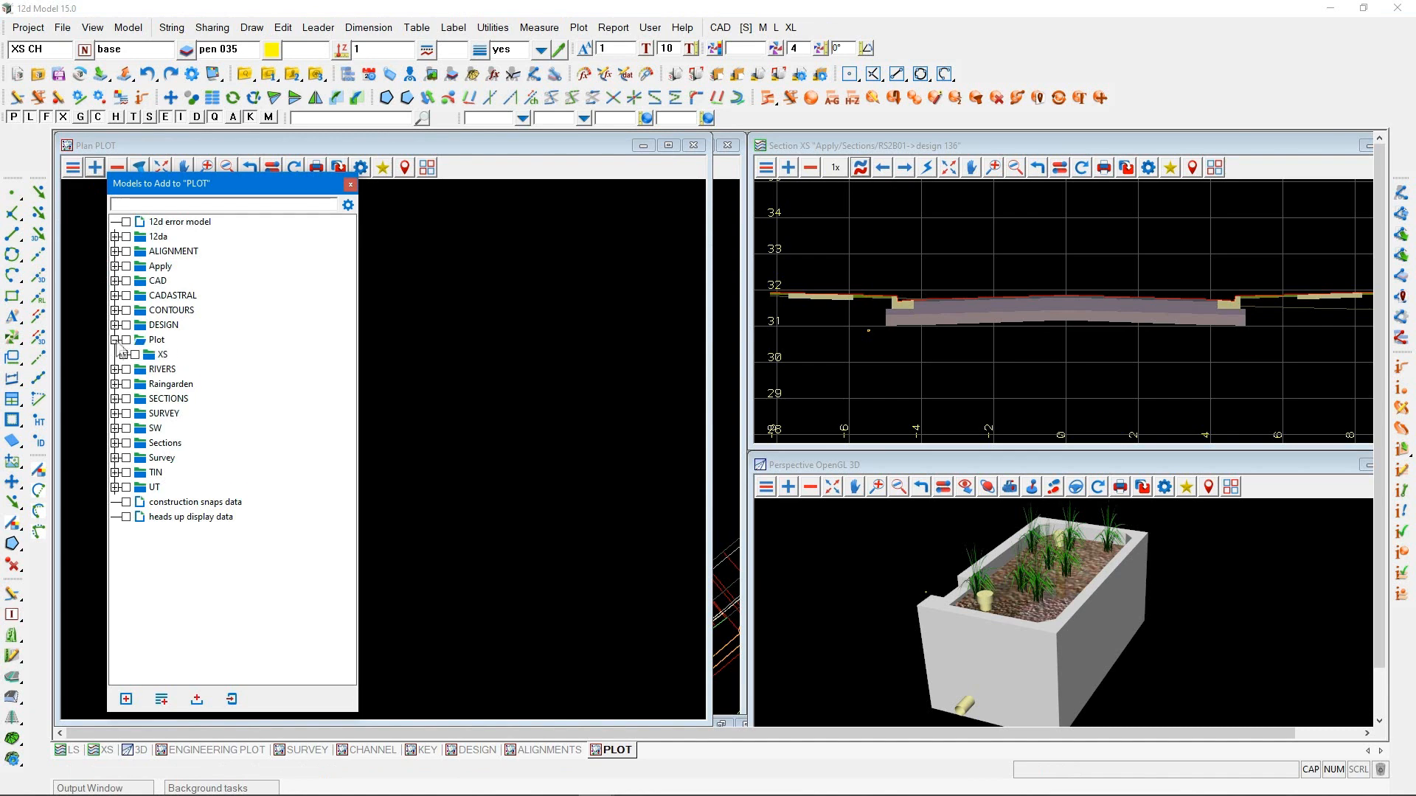
{"action": "left_click", "coordinate": [124, 355]}
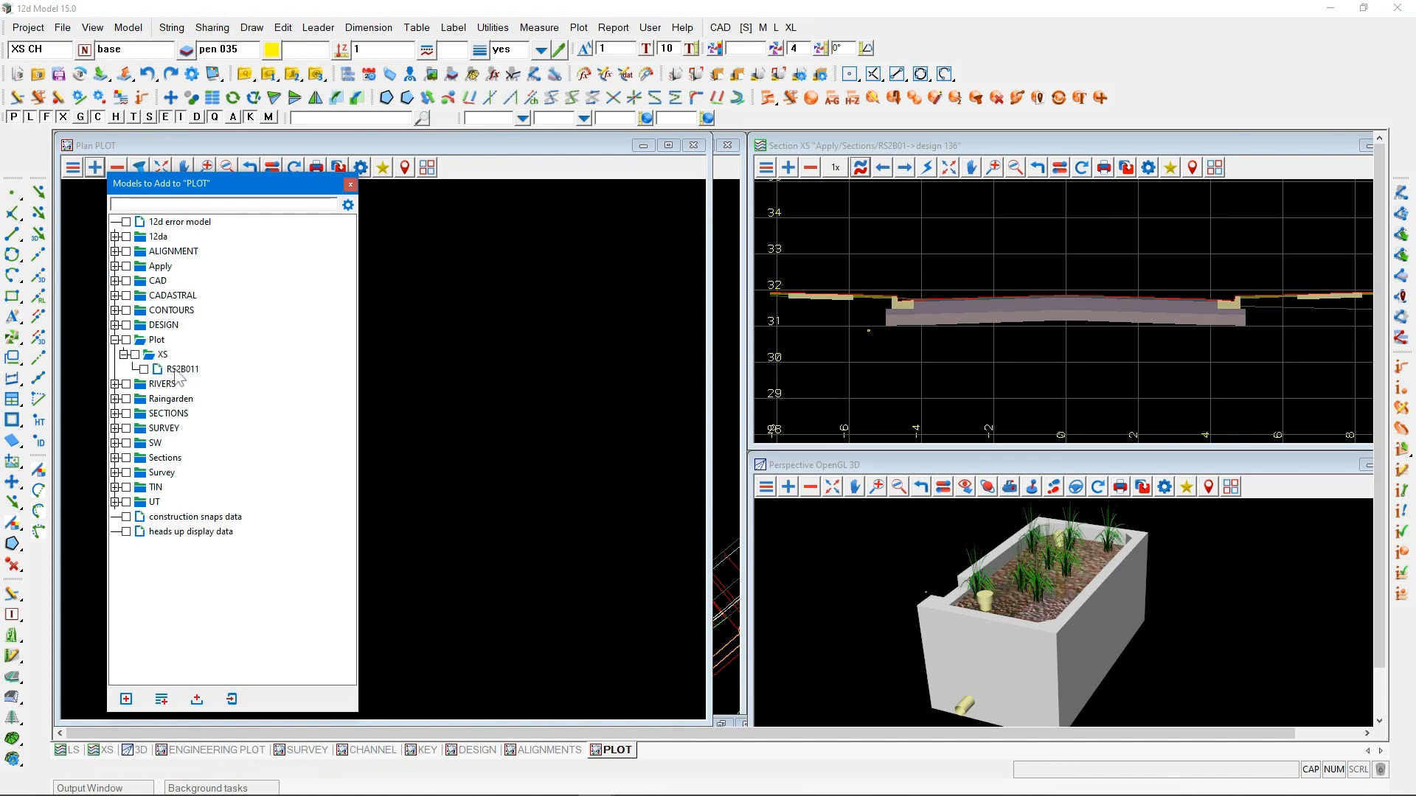
{"action": "double_click", "coordinate": [177, 368]}
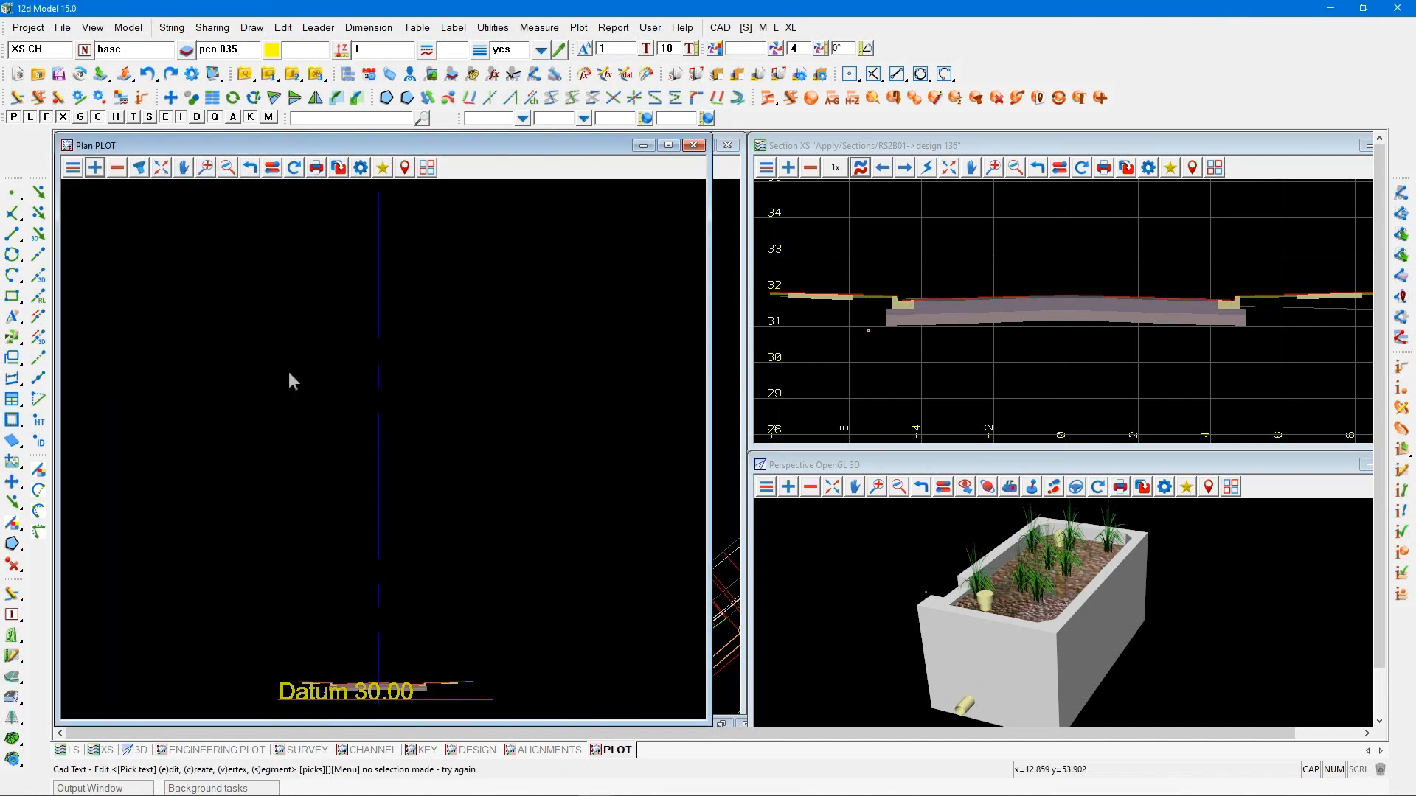
{"action": "scroll", "coordinate": [370, 674], "scroll_direction": "up", "scroll_amount": 3}
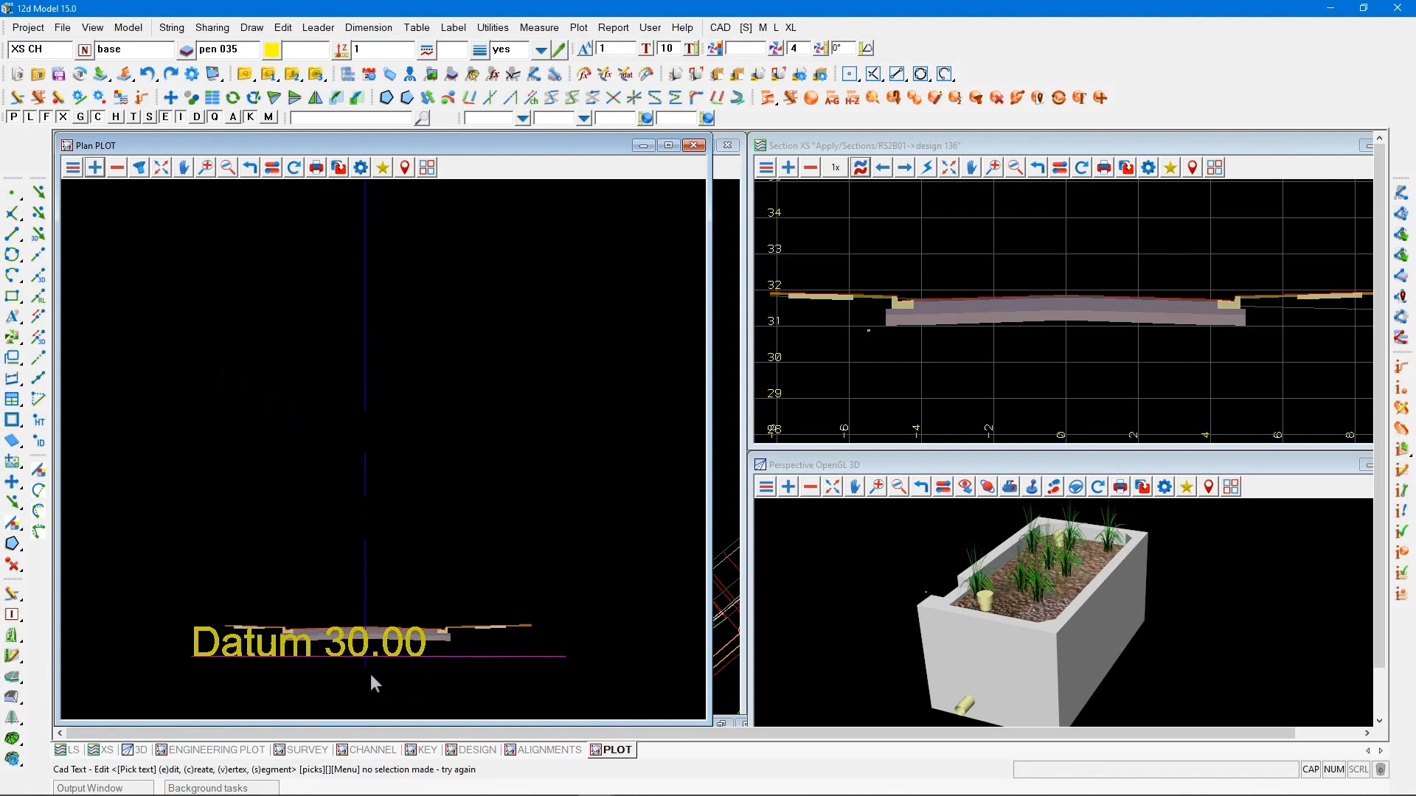
{"action": "scroll", "coordinate": [371, 677], "scroll_direction": "down", "scroll_amount": 4}
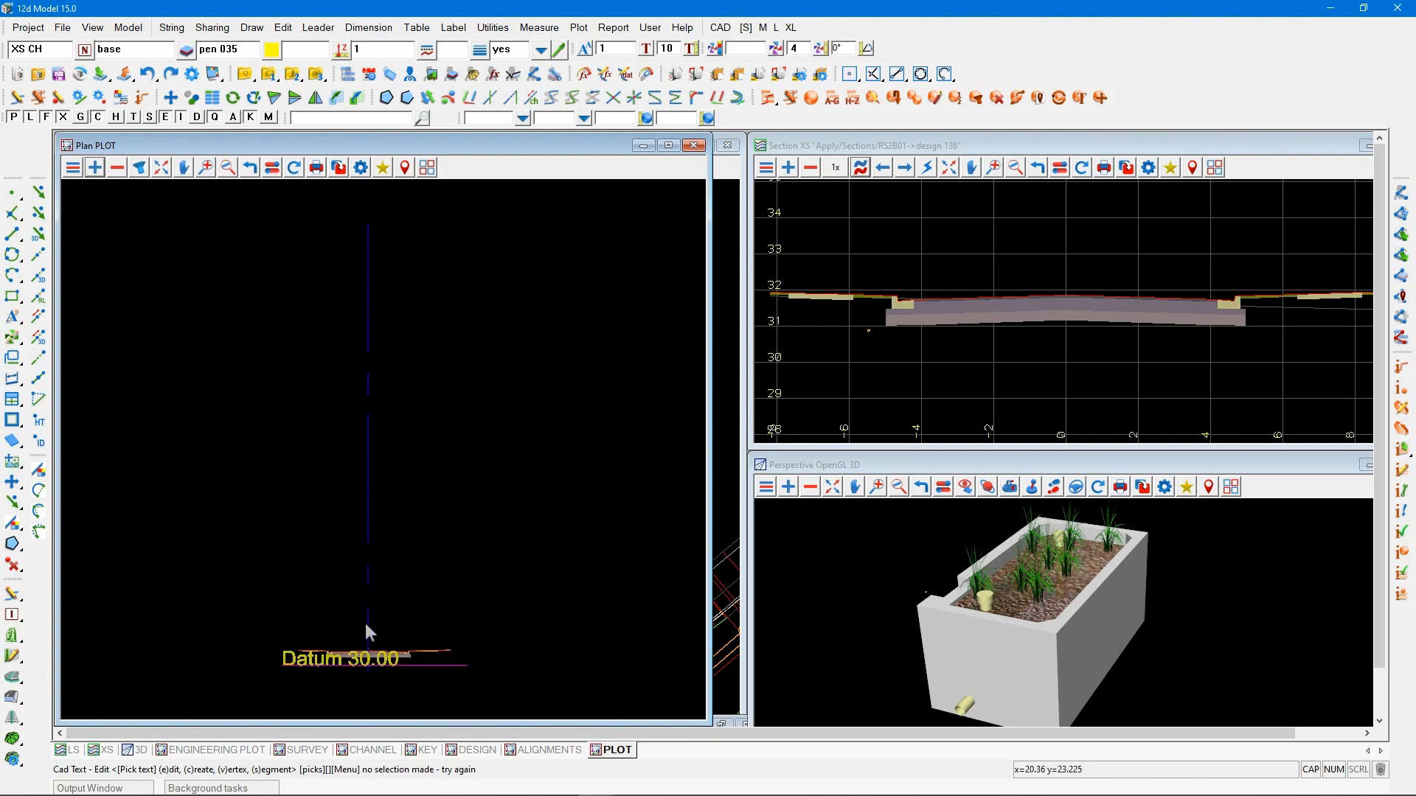
Delete the vertical centreline above the plotted section using a rectangle selection in String inside/crossing mode
{"action": "left_click", "coordinate": [996, 98]}
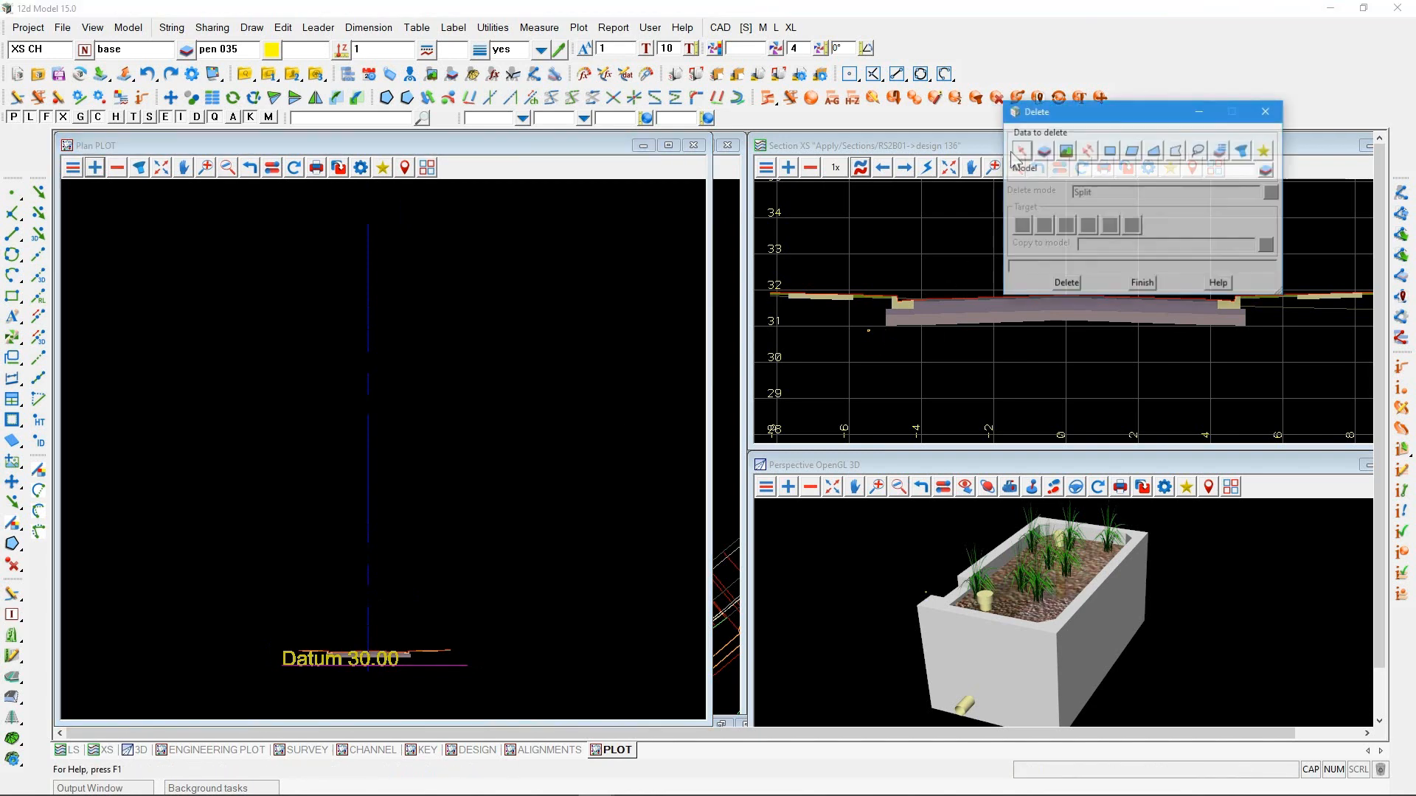
{"action": "left_click_drag", "start_coordinate": [1051, 117], "coordinate": [544, 212]}
{"action": "left_click", "coordinate": [604, 246]}
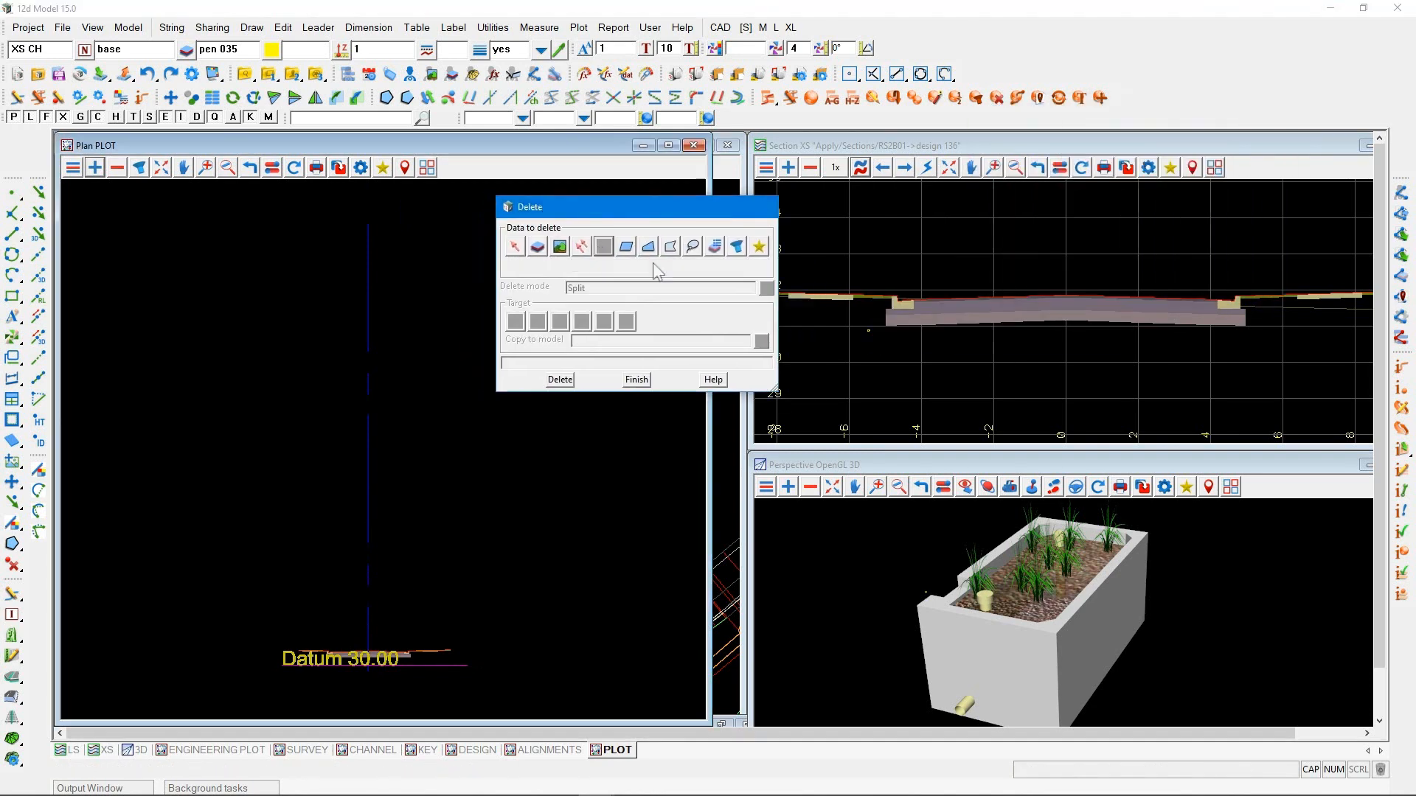
{"action": "left_click", "coordinate": [761, 283]}
{"action": "left_click", "coordinate": [793, 319]}
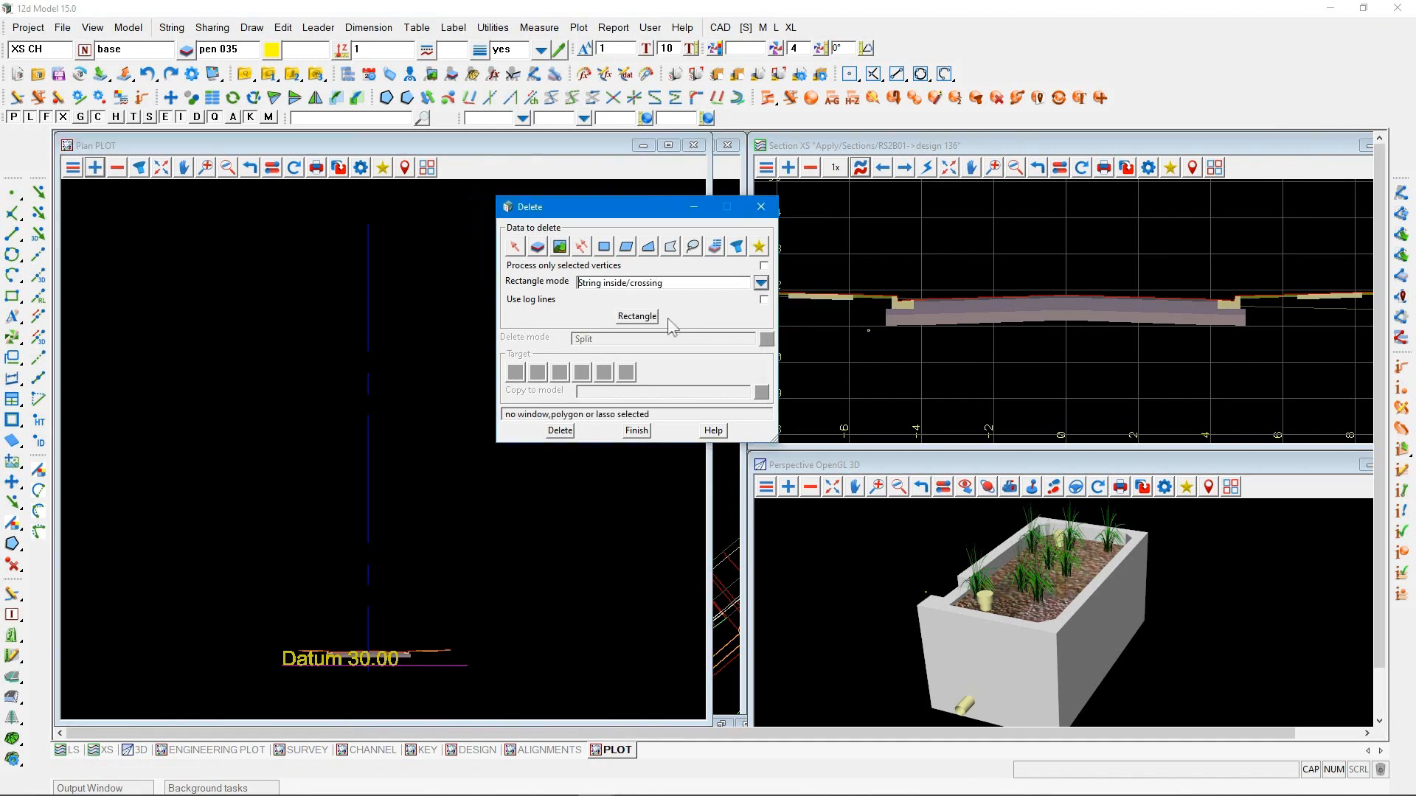
{"action": "left_click", "coordinate": [637, 315]}
{"action": "left_click", "coordinate": [460, 221]}
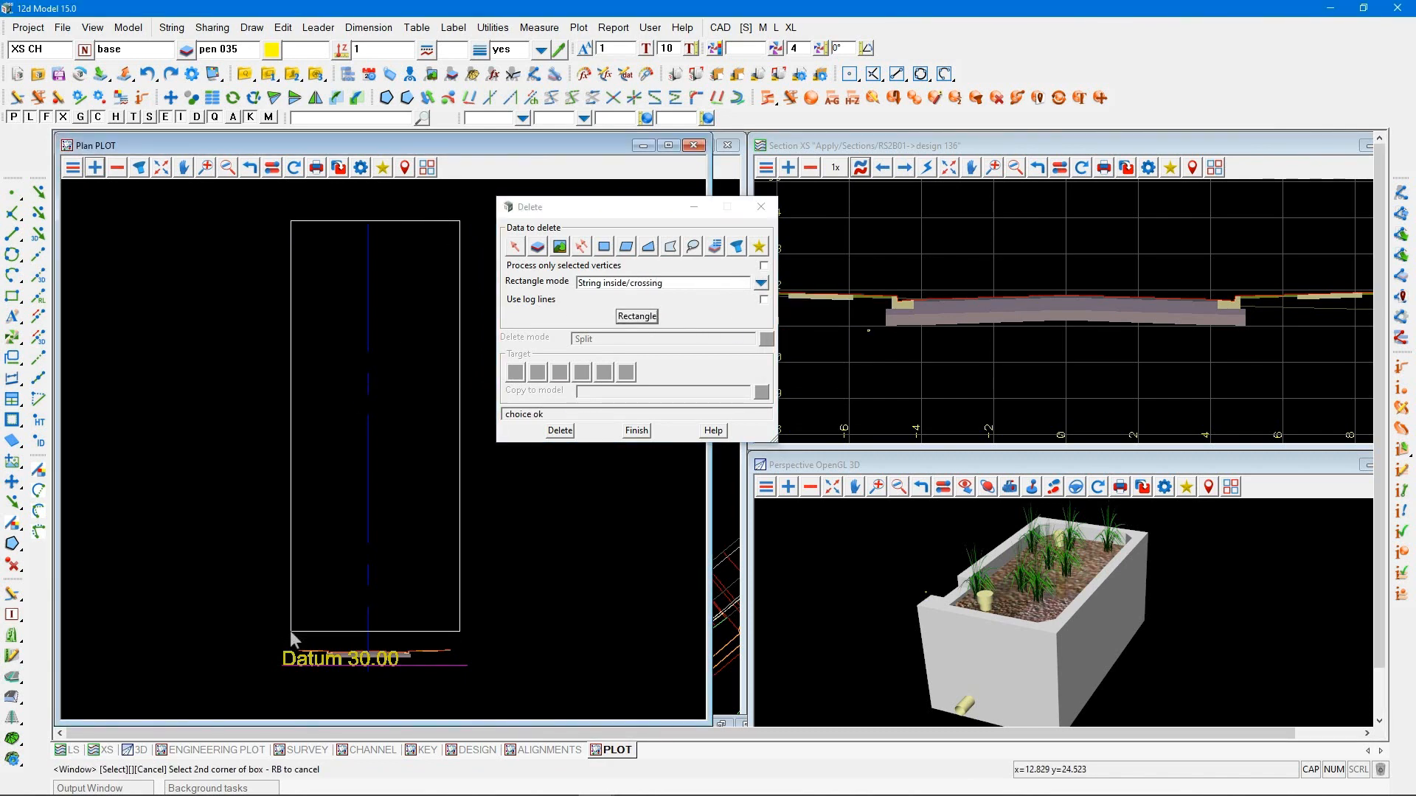
{"action": "left_click", "coordinate": [290, 630]}
{"action": "left_click", "coordinate": [560, 430]}
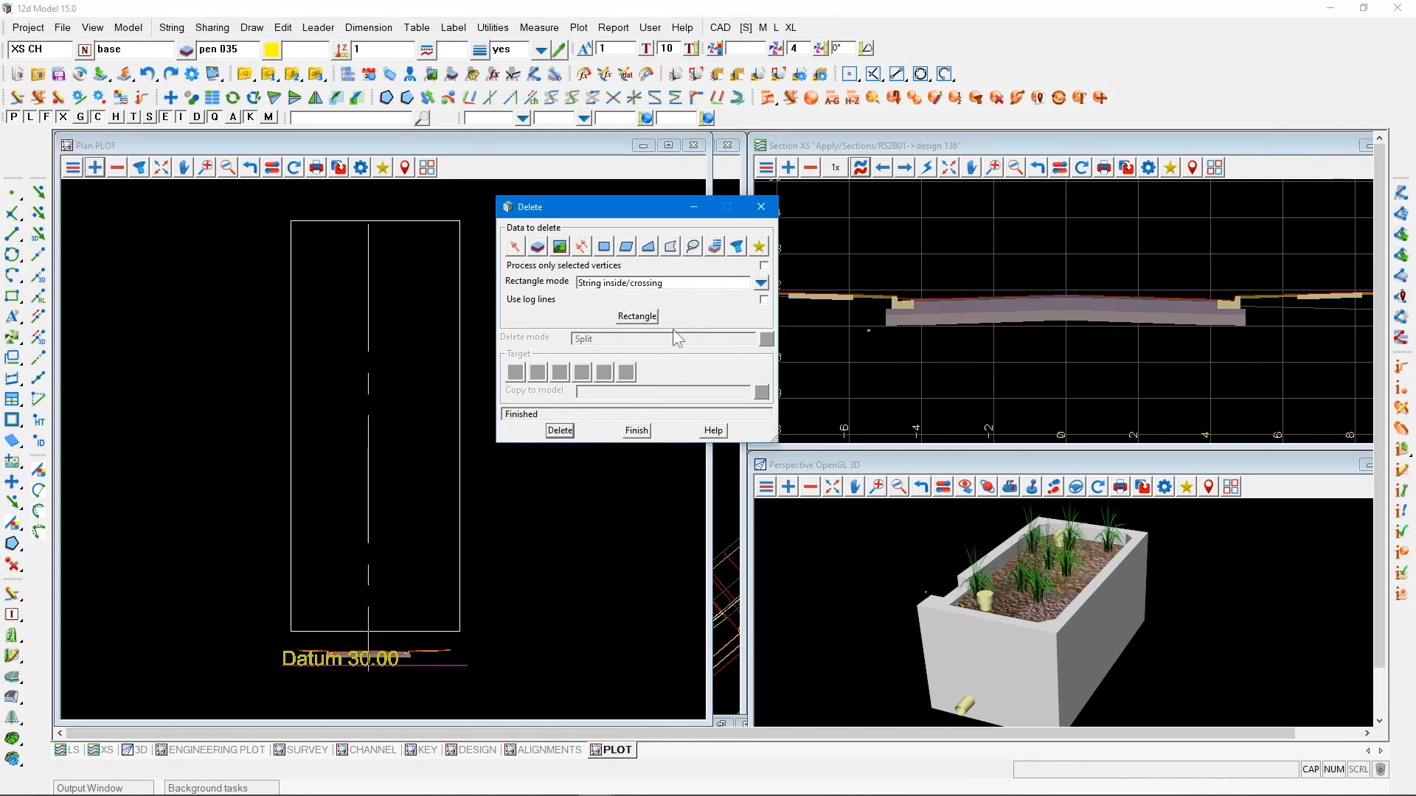
Delete the datum text and datum line below the plotted section, and fit the remaining section in the PLOT view
{"action": "left_click", "coordinate": [638, 316]}
{"action": "left_click", "coordinate": [429, 692]}
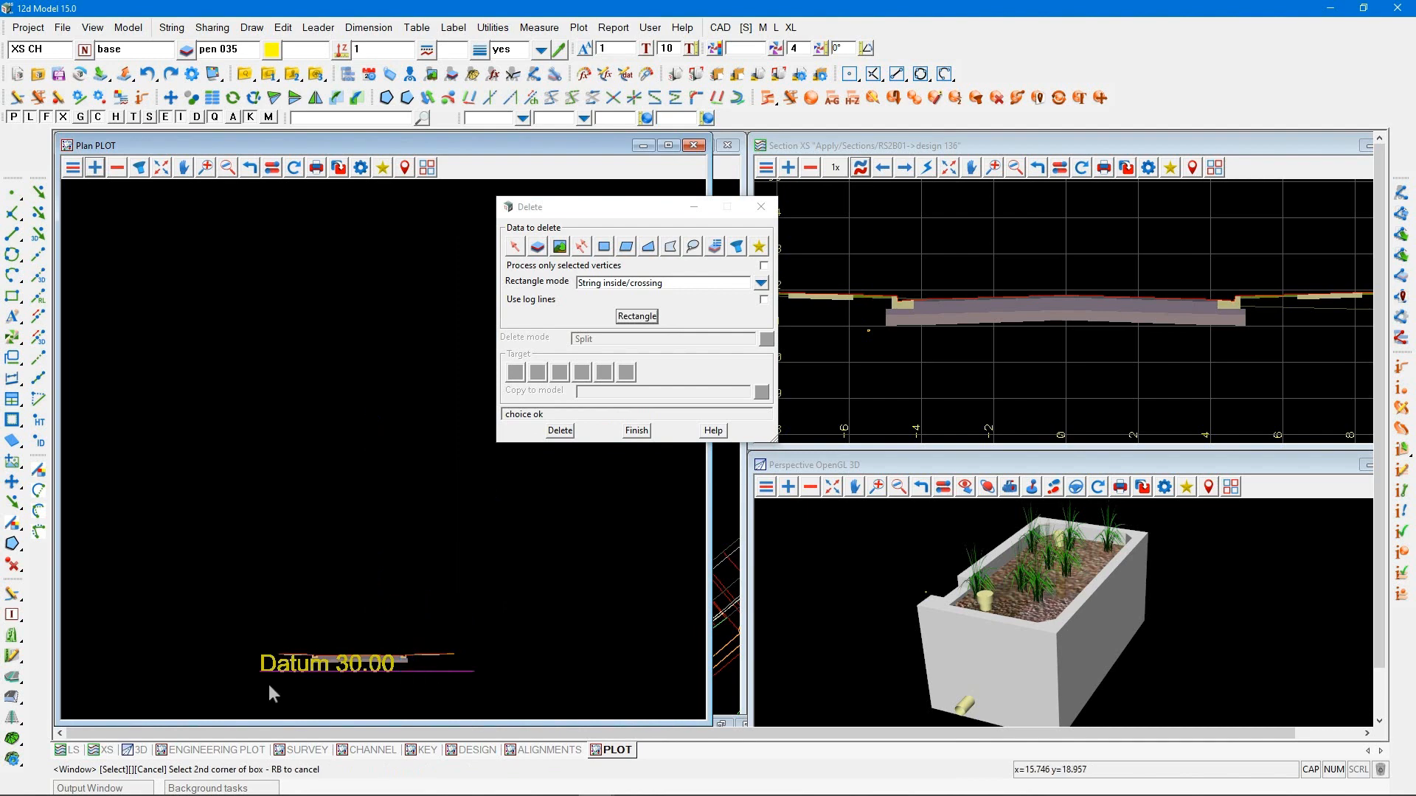
{"action": "left_click", "coordinate": [228, 667]}
{"action": "left_click", "coordinate": [558, 430]}
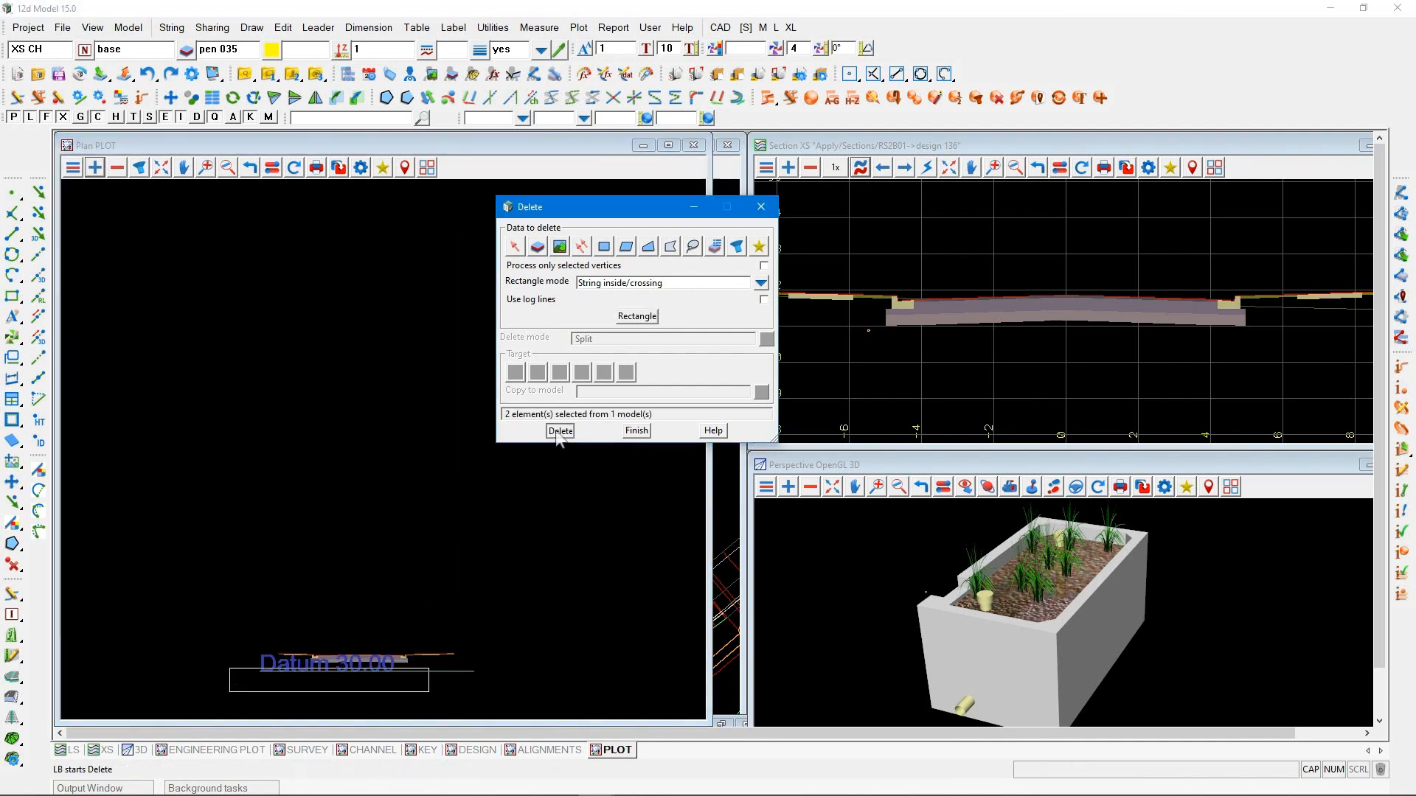
{"action": "left_click", "coordinate": [636, 432]}
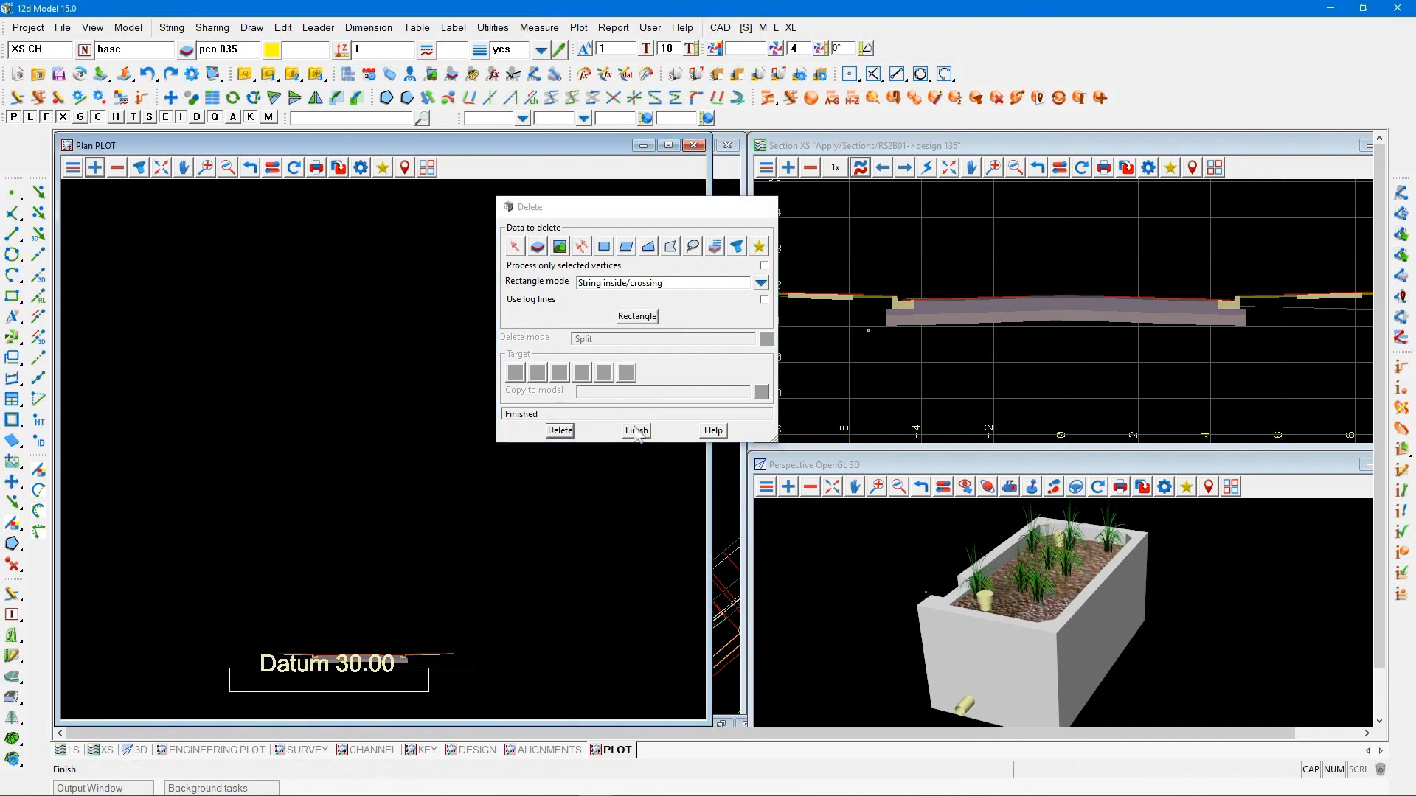
{"action": "left_click", "coordinate": [160, 168]}
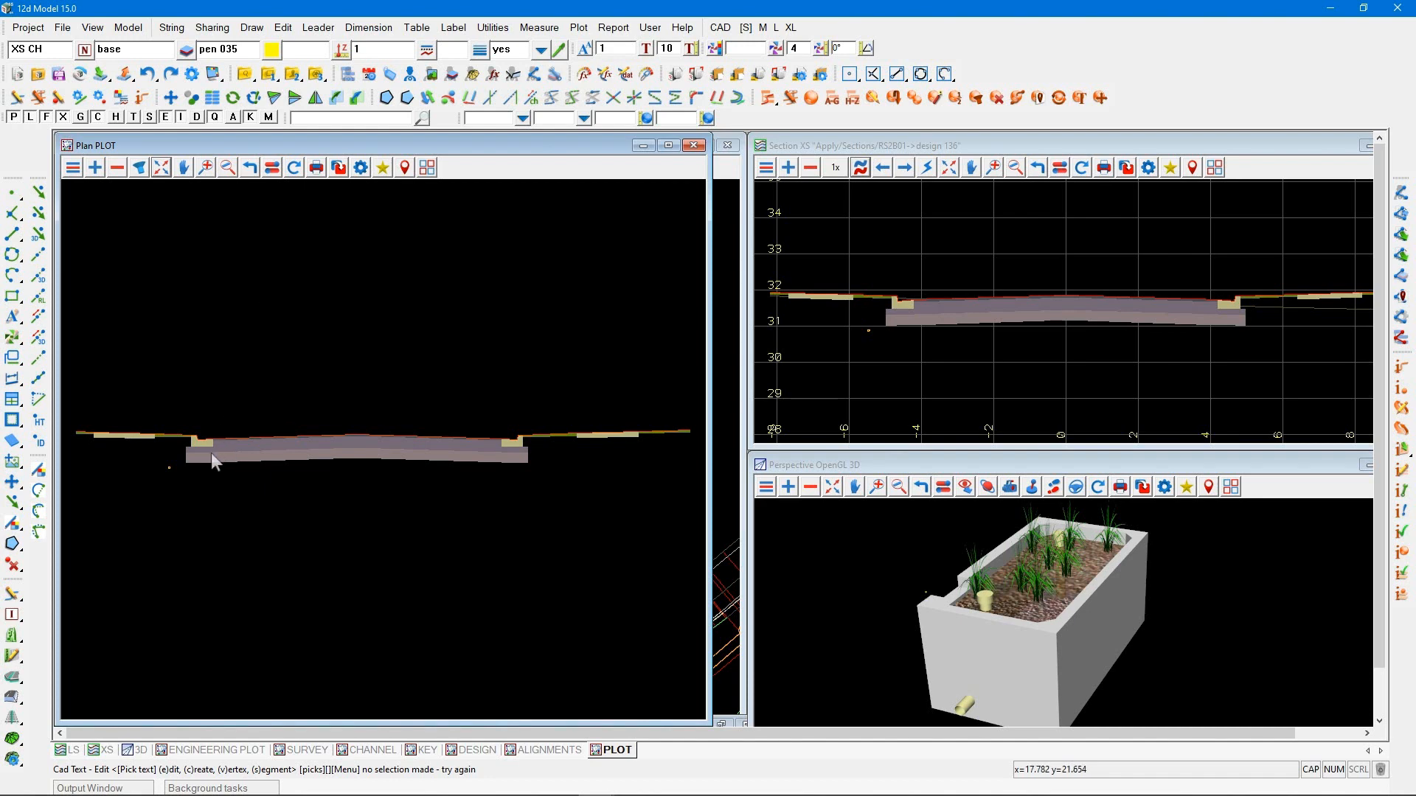
Try drawing the PLOT view with face edges instead of face fill, and restore the original display settings
{"action": "left_click", "coordinate": [360, 167]}
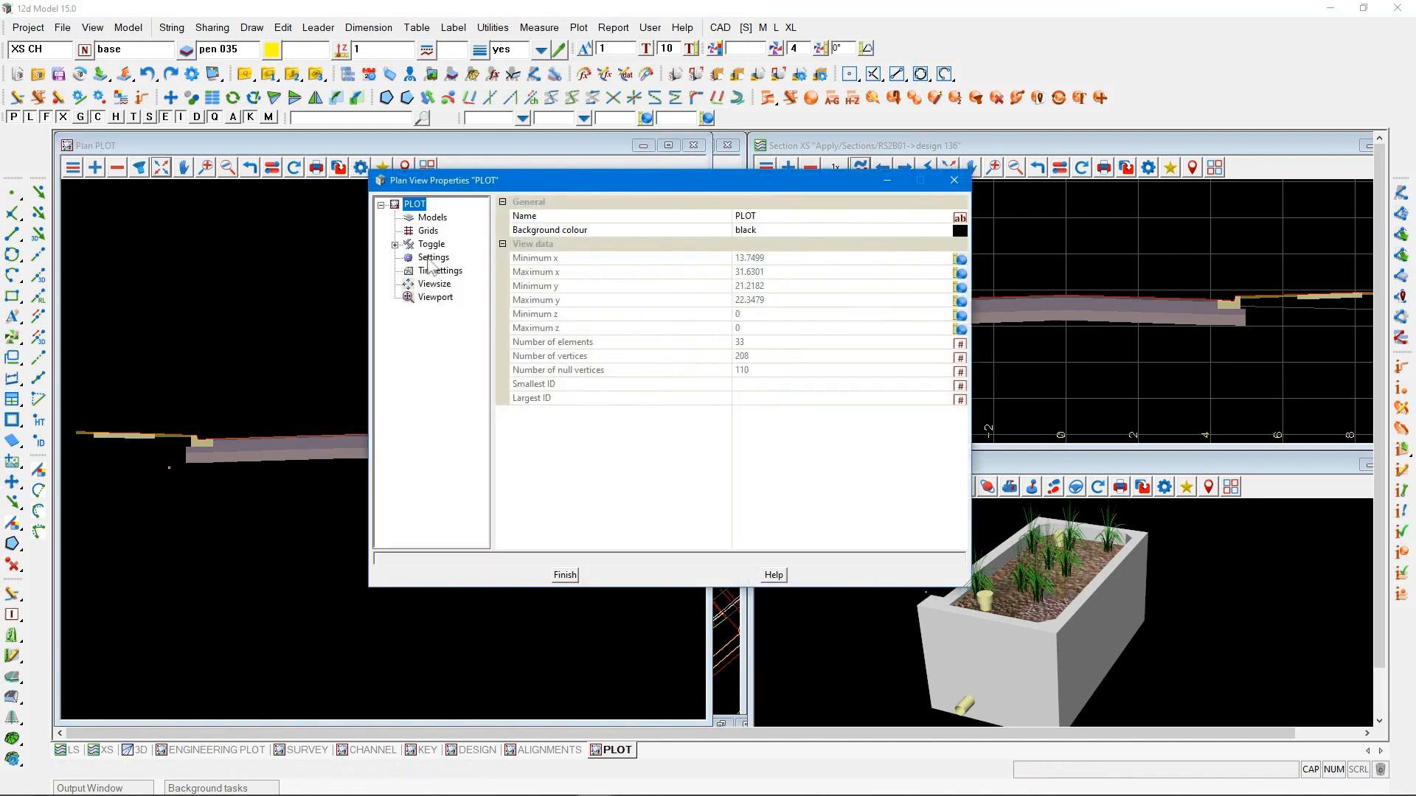
{"action": "left_click", "coordinate": [431, 257]}
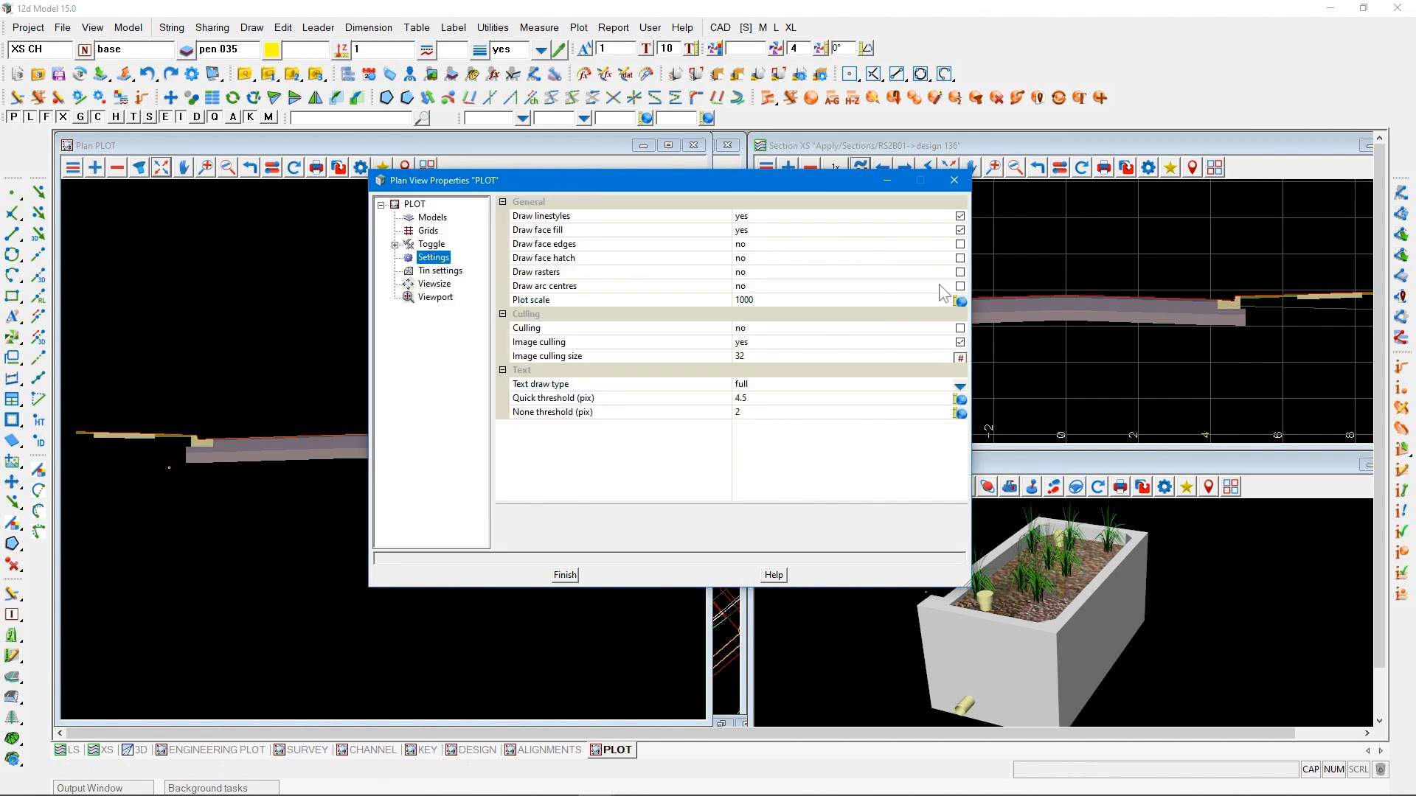
{"action": "left_click", "coordinate": [959, 245]}
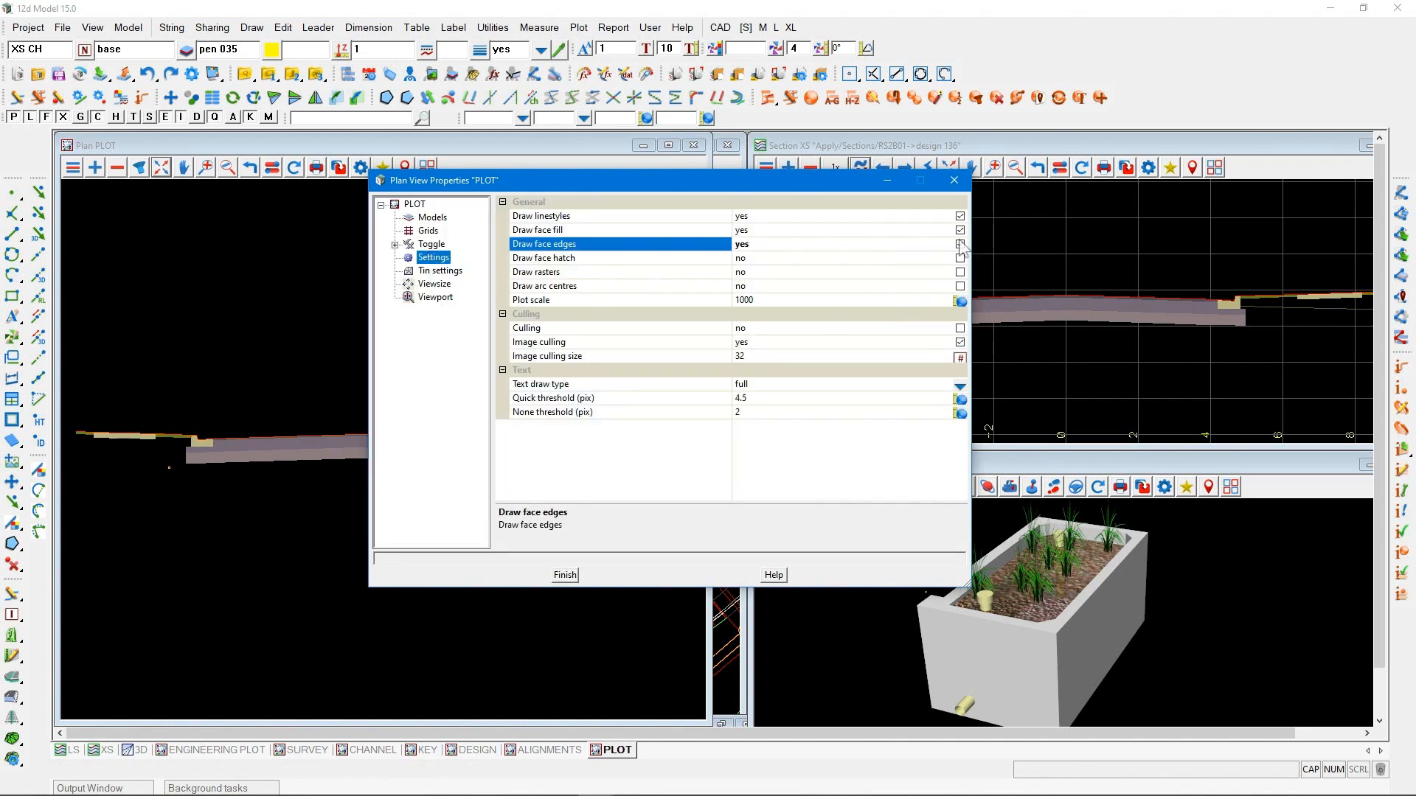
{"action": "key", "text": "Up"}
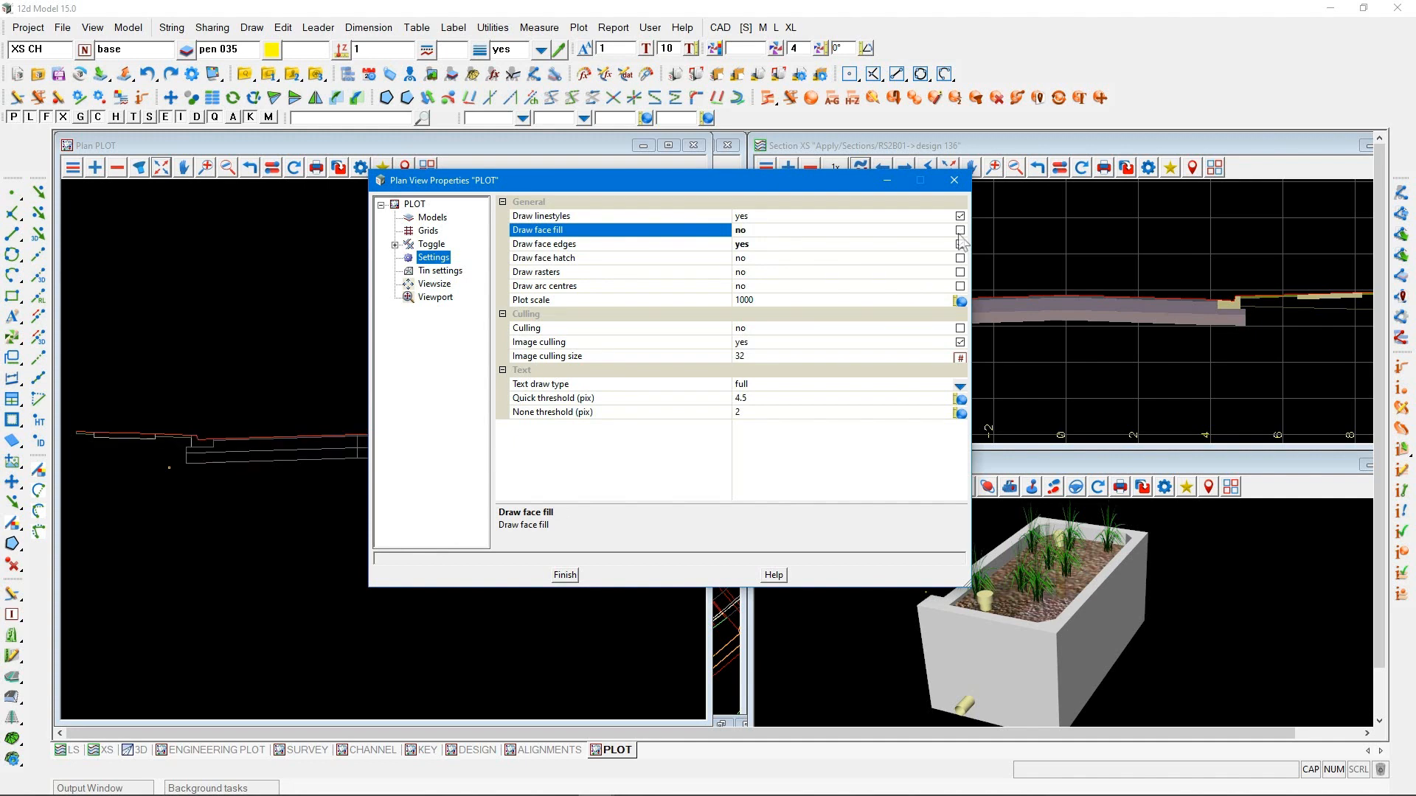
{"action": "left_click", "coordinate": [959, 245]}
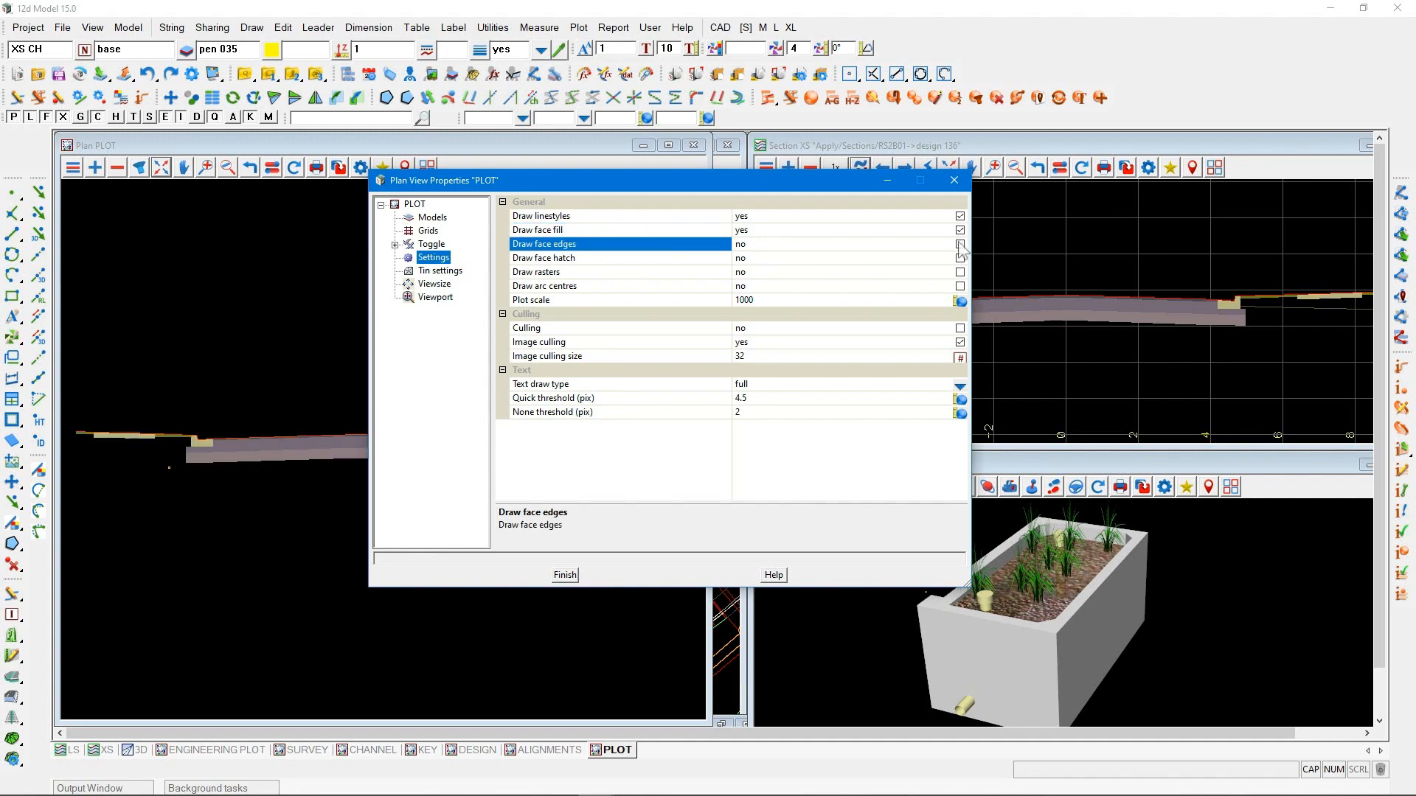
{"action": "left_click", "coordinate": [565, 575]}
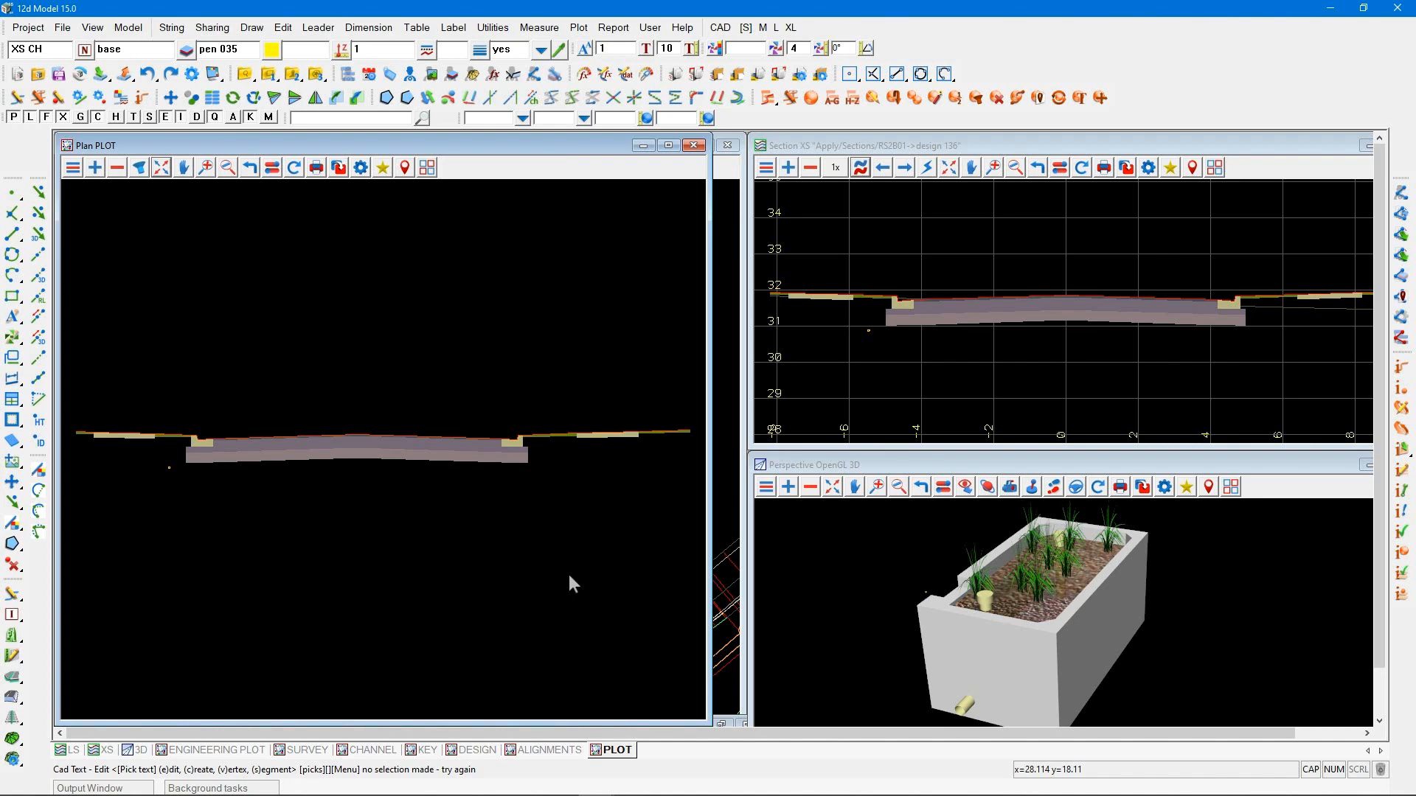
Import the 3.5m Berm and Path detail from the 12da Library into model Plot/XS/RS2B011 at about X 14.523, Y 28.238
{"action": "scroll", "coordinate": [569, 574], "scroll_direction": "down", "scroll_amount": 1}
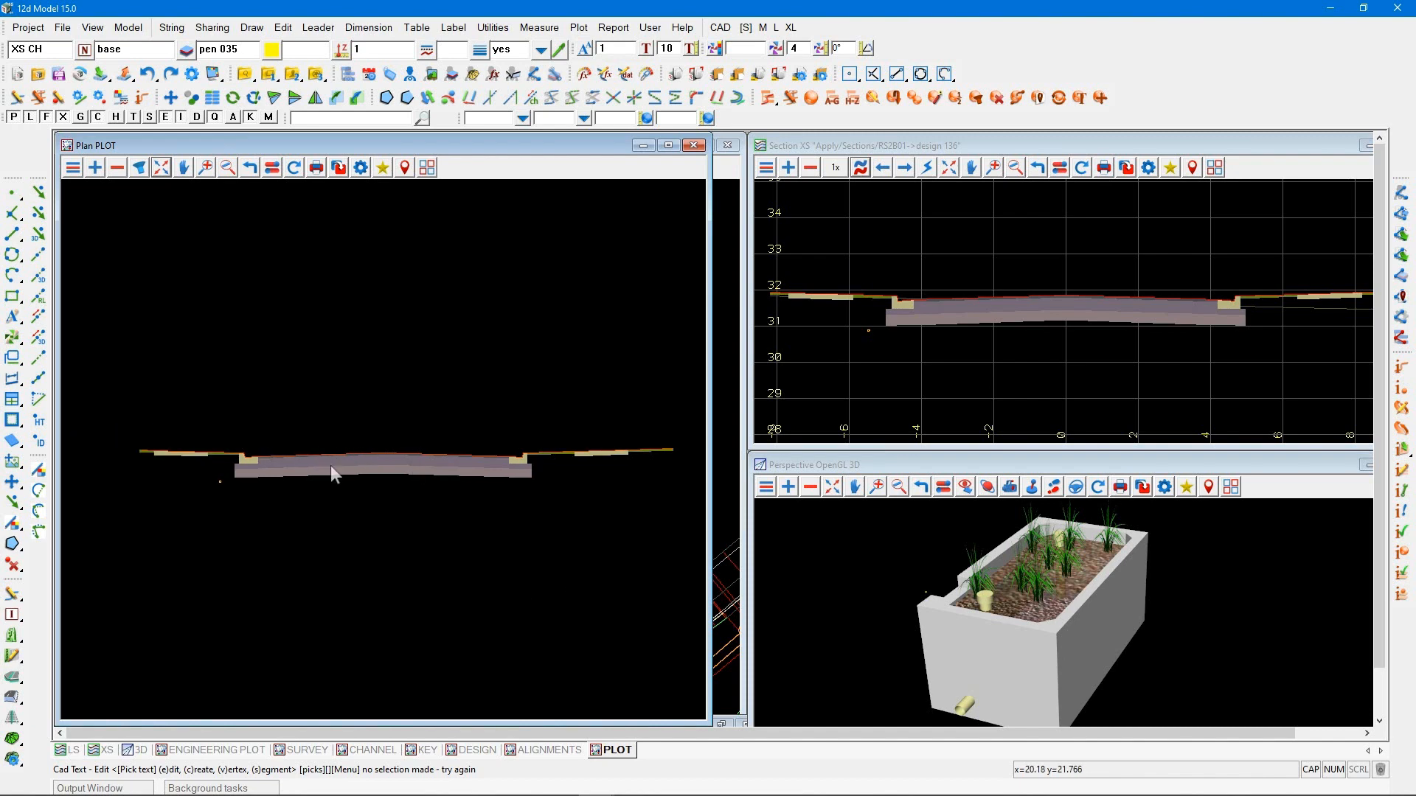
{"action": "left_click", "coordinate": [100, 74]}
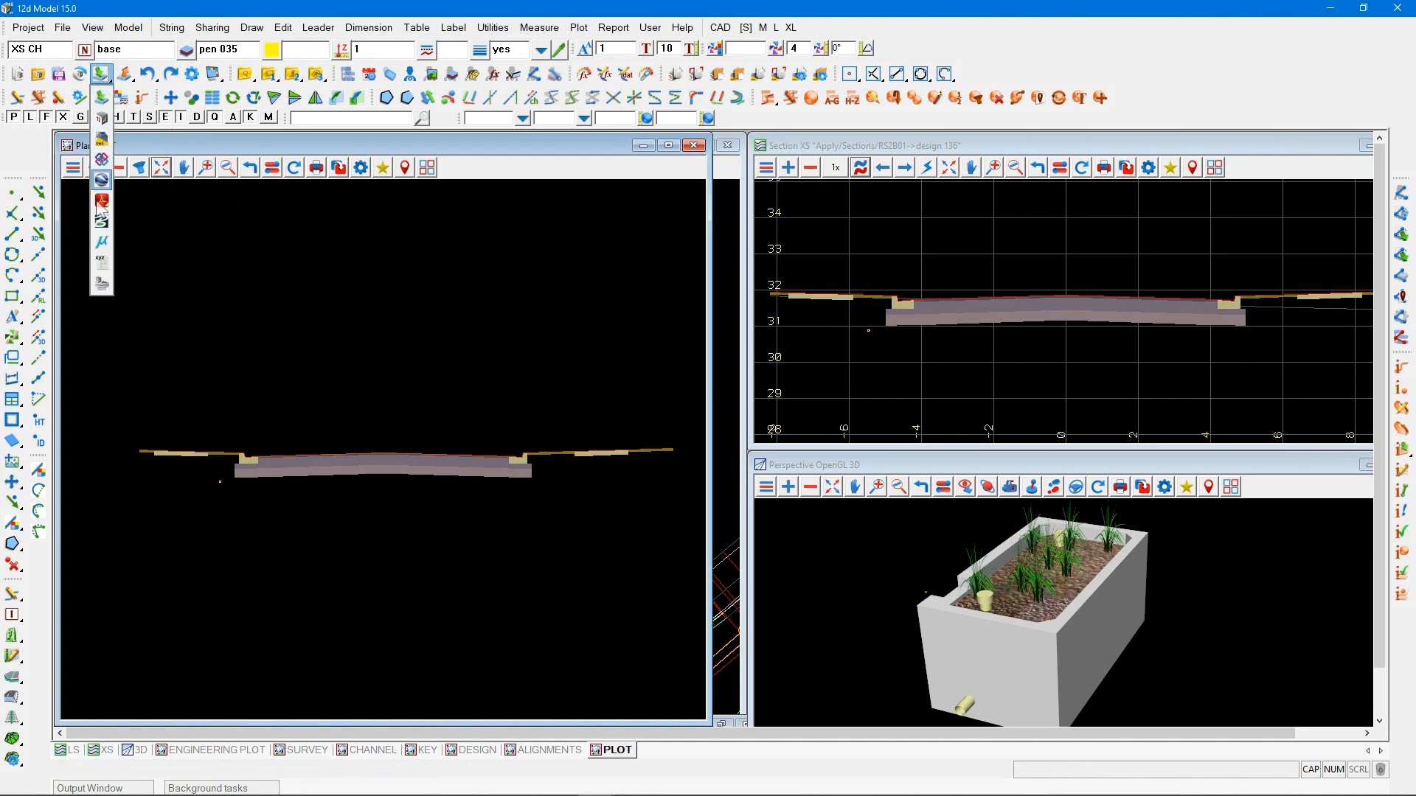
{"action": "left_click", "coordinate": [101, 284]}
{"action": "left_click_drag", "start_coordinate": [227, 303], "coordinate": [821, 219]}
{"action": "left_click", "coordinate": [728, 265]}
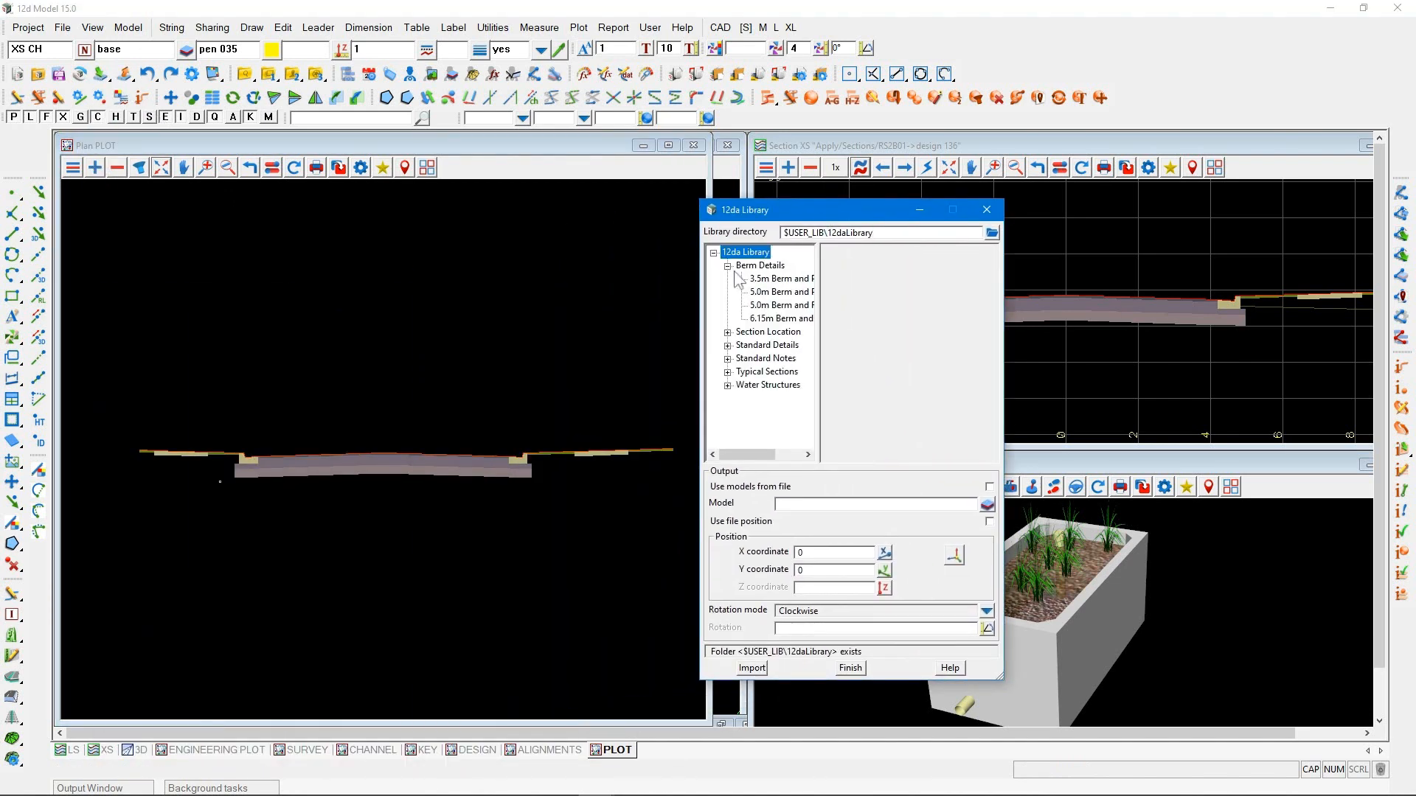
{"action": "left_click", "coordinate": [765, 280]}
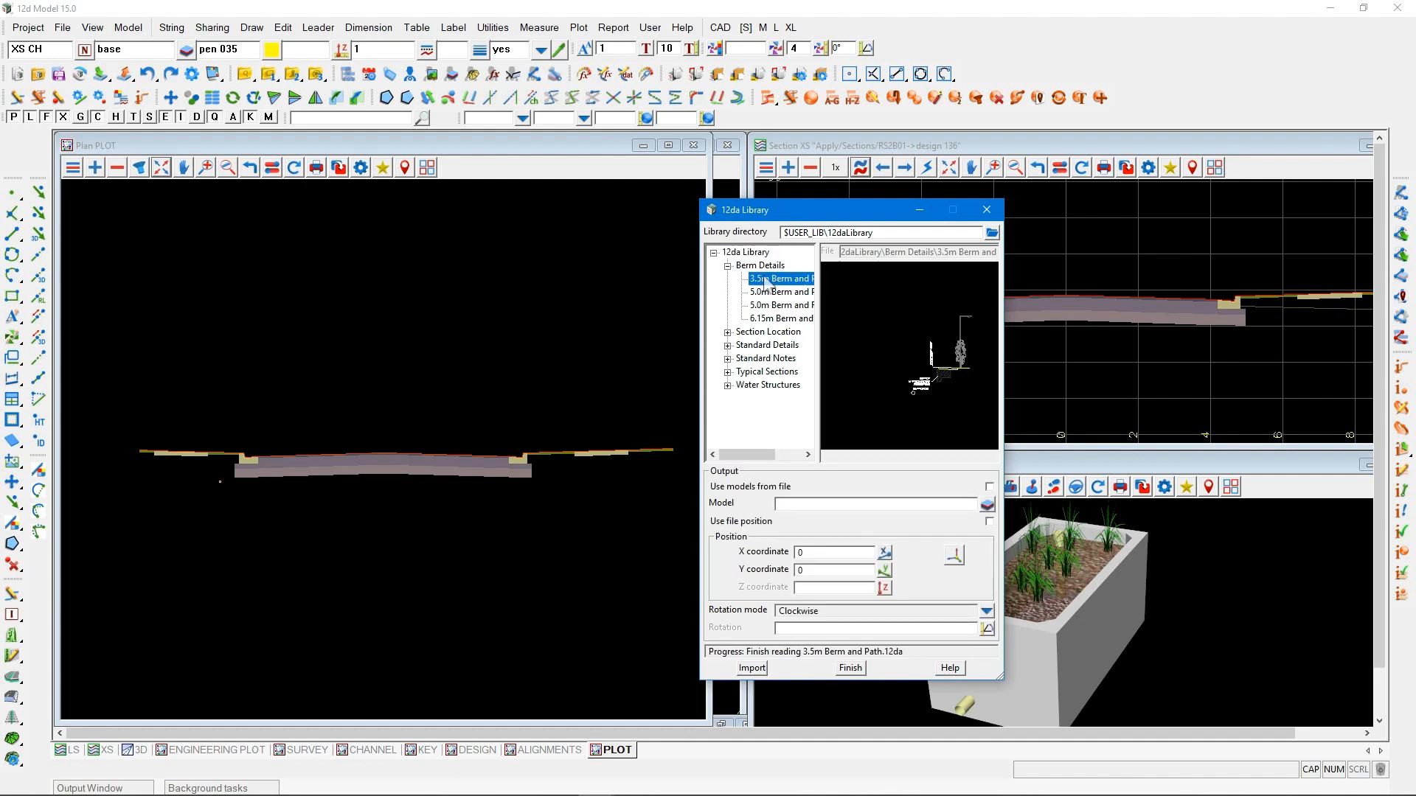
{"action": "middle_click", "coordinate": [816, 502]}
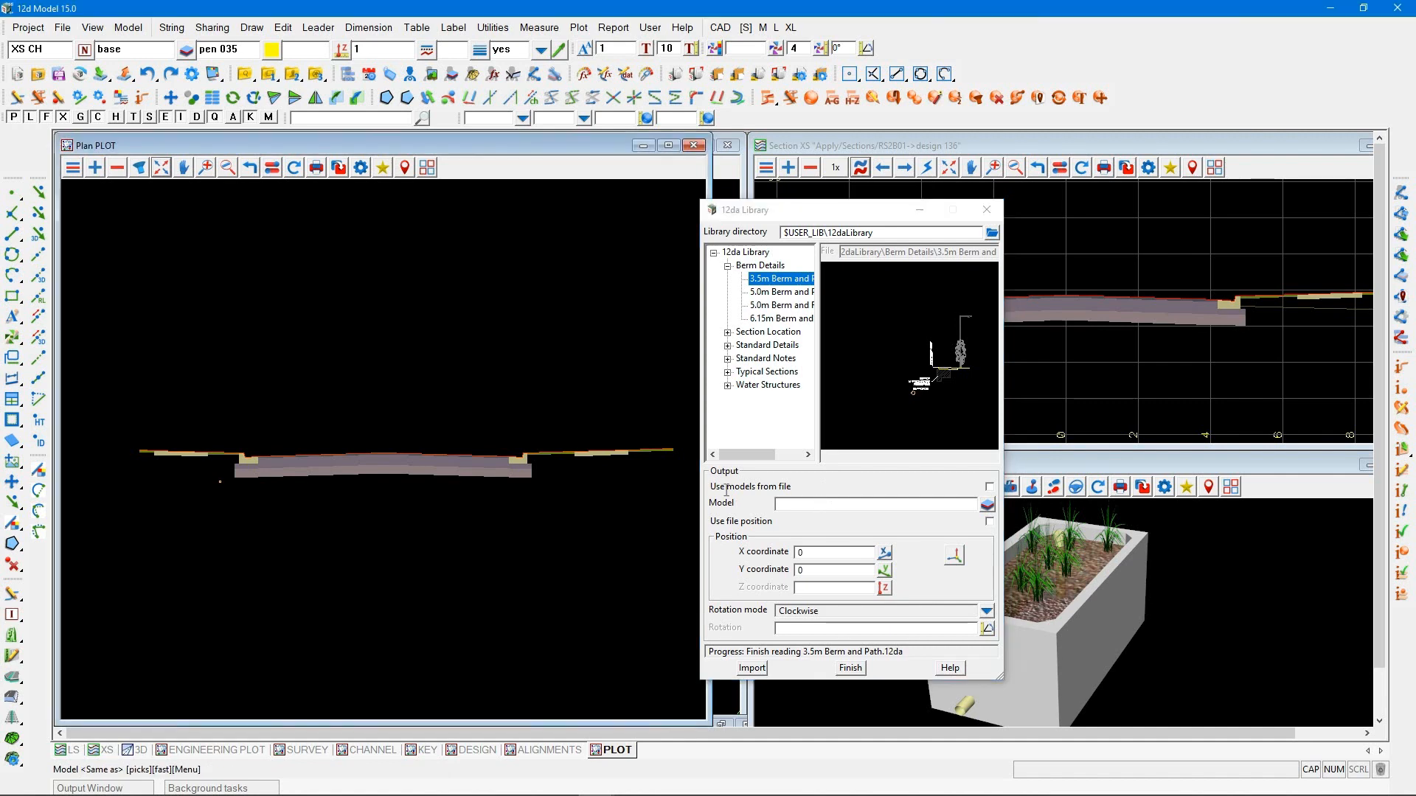
{"action": "left_click", "coordinate": [488, 480]}
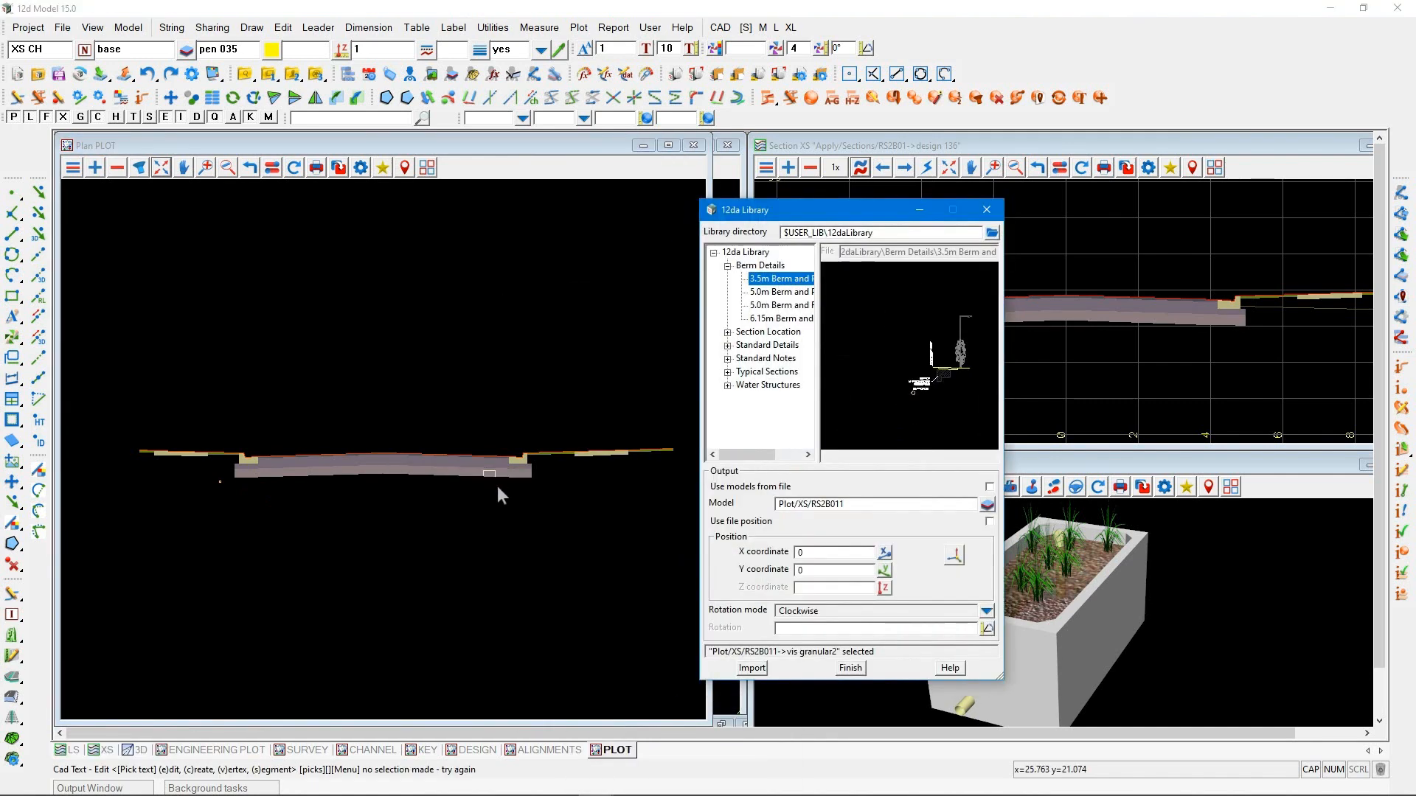
{"action": "left_click", "coordinate": [955, 558]}
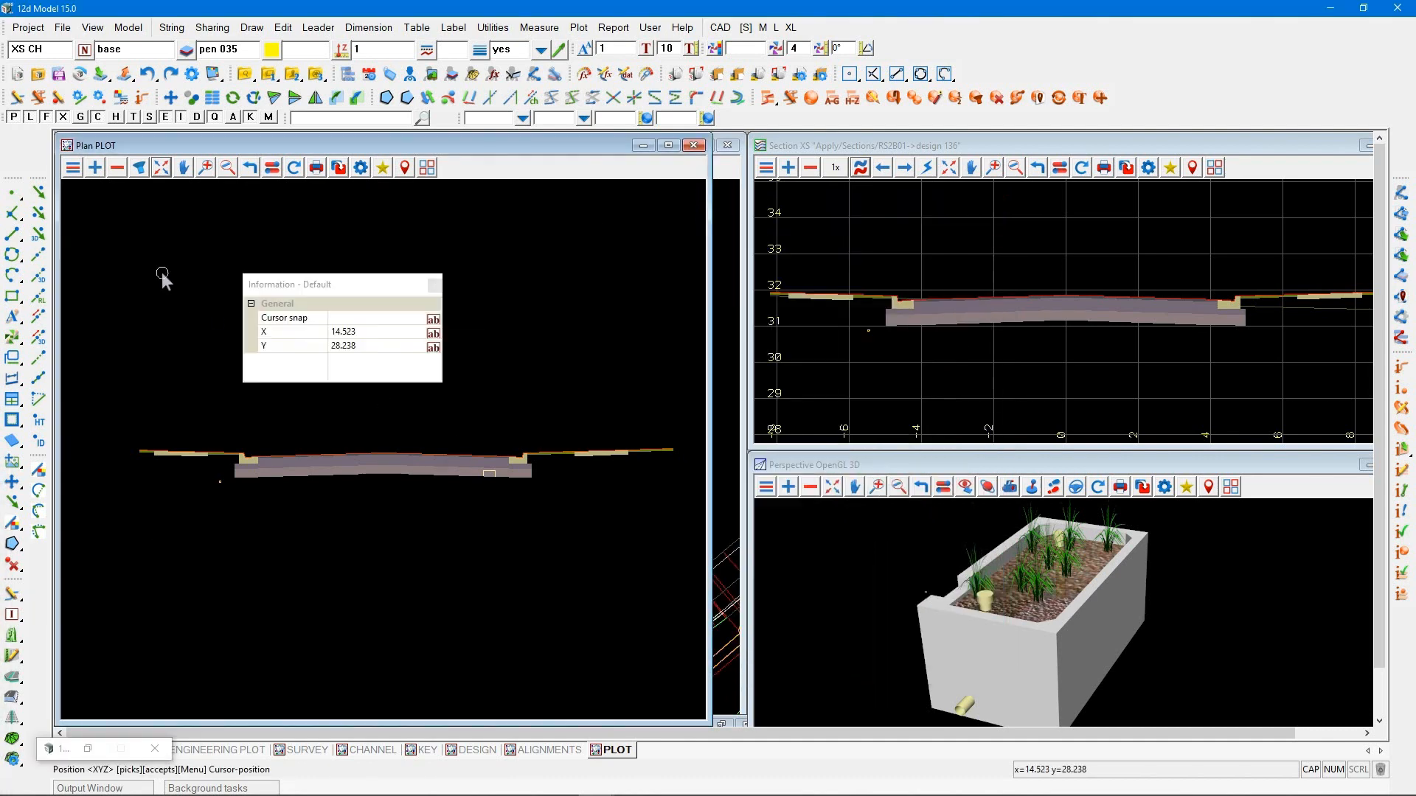
{"action": "left_click", "coordinate": [163, 274]}
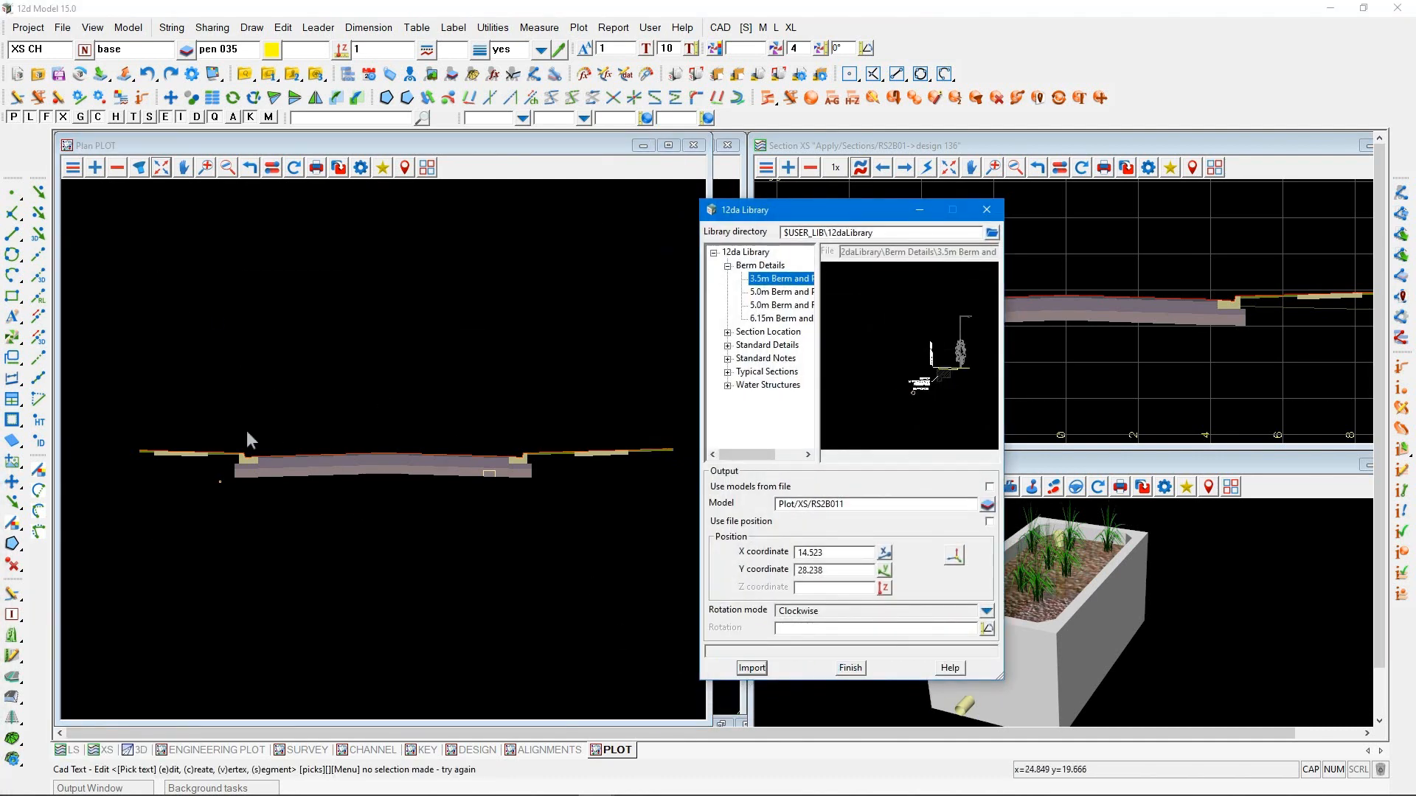
{"action": "scroll", "coordinate": [246, 440], "scroll_direction": "down", "scroll_amount": 1}
Import the 5.0m Berm and Raingarden detail into the same model at about X 28.3085, Y 27.8132, and close the library
{"action": "left_click", "coordinate": [780, 304]}
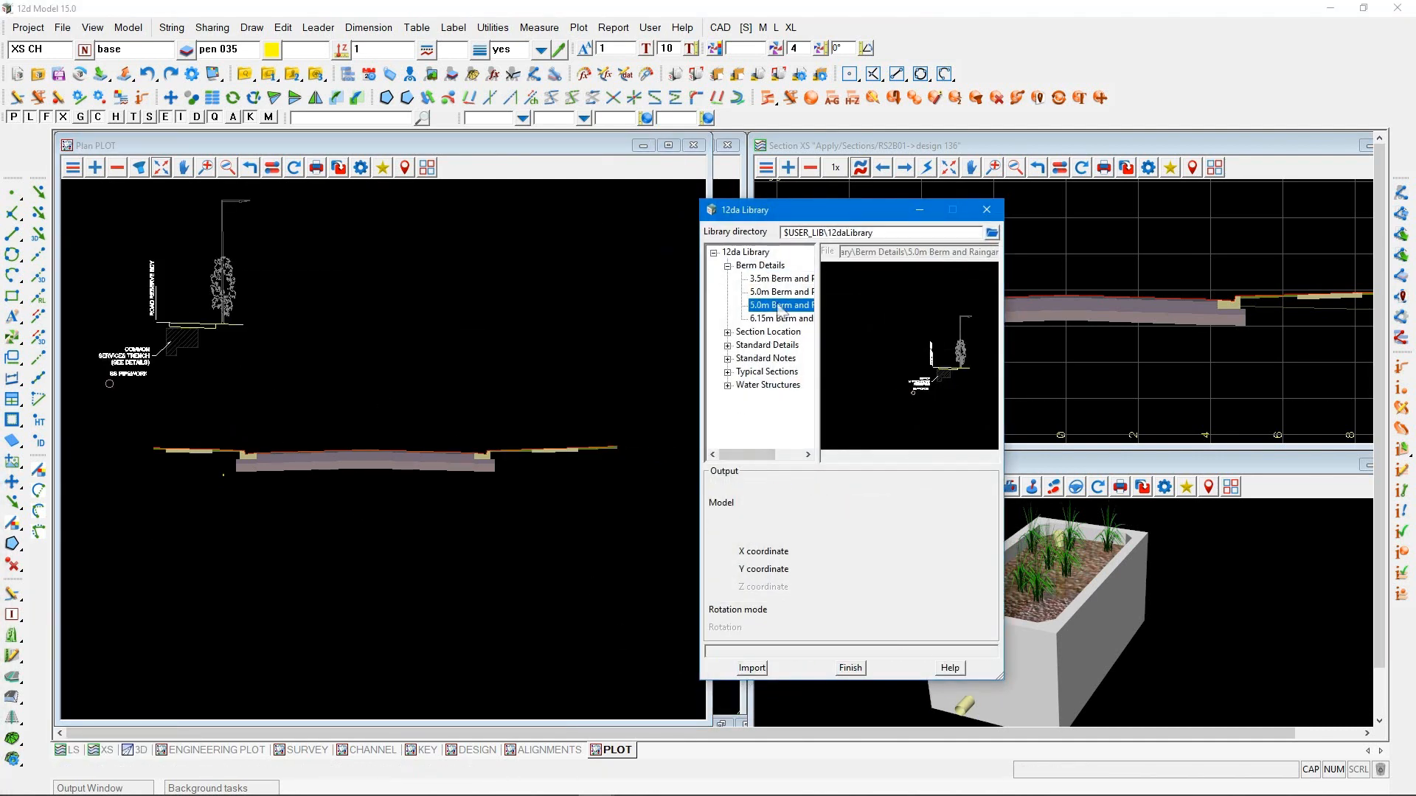
{"action": "left_click", "coordinate": [955, 558]}
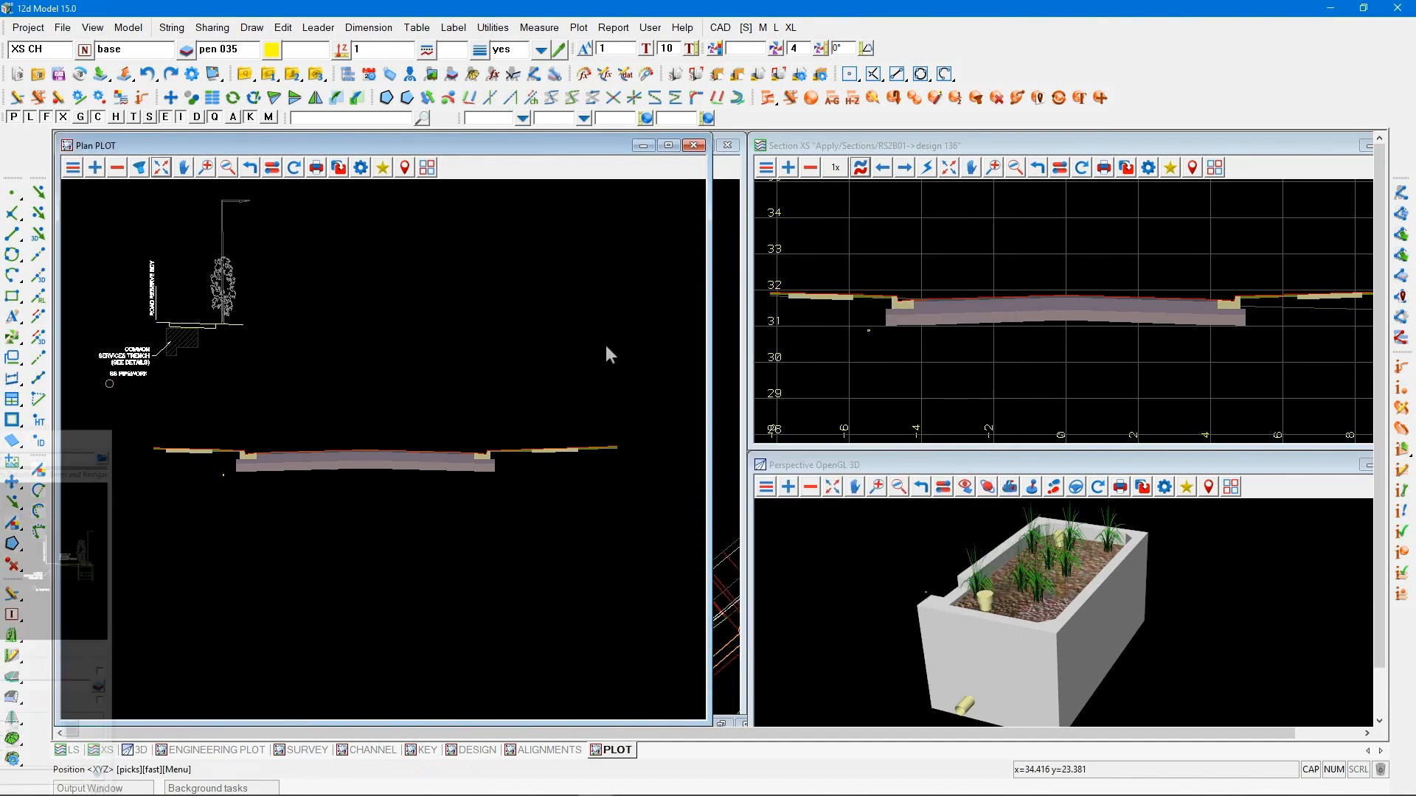
{"action": "left_click", "coordinate": [529, 304]}
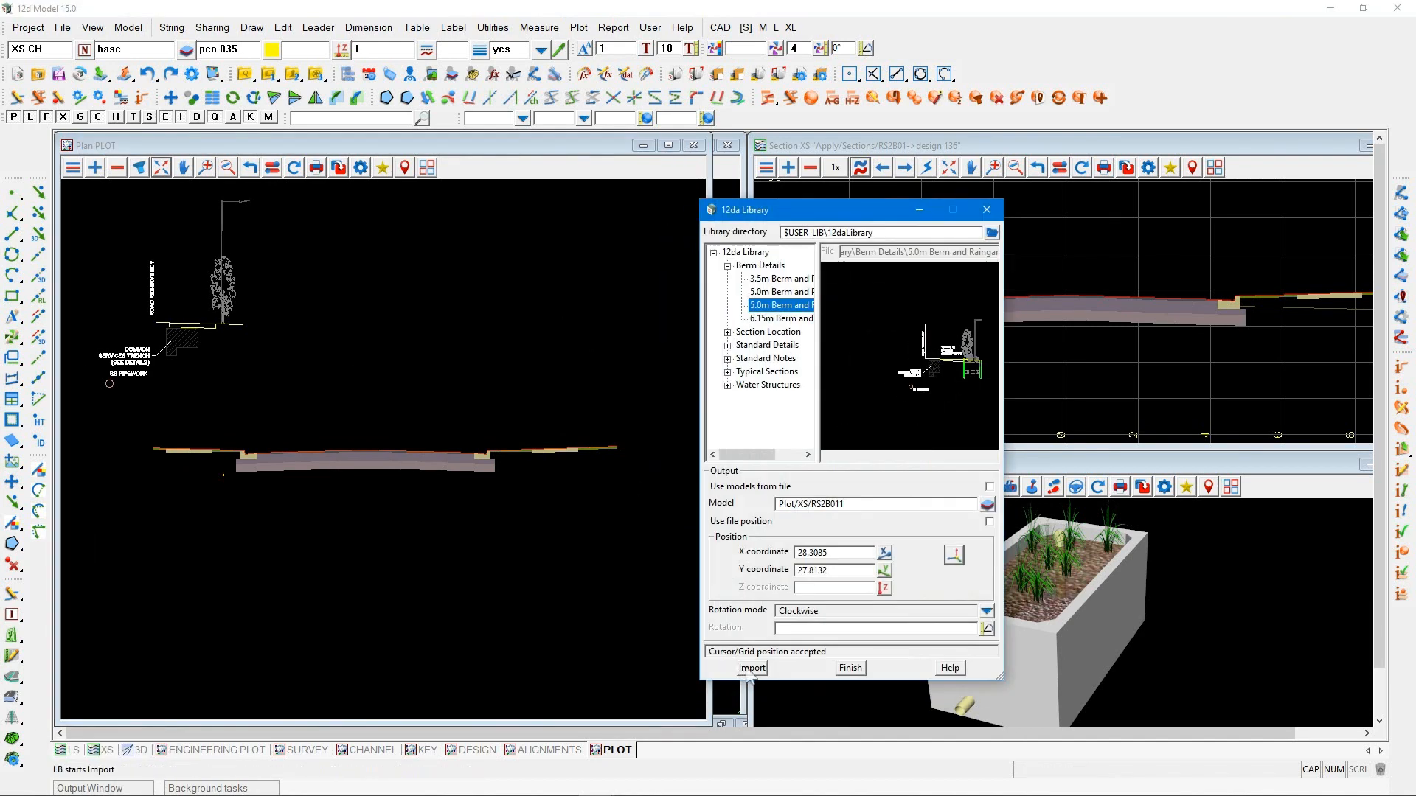
{"action": "left_click", "coordinate": [751, 669]}
{"action": "scroll", "coordinate": [432, 396], "scroll_direction": "down", "scroll_amount": 1}
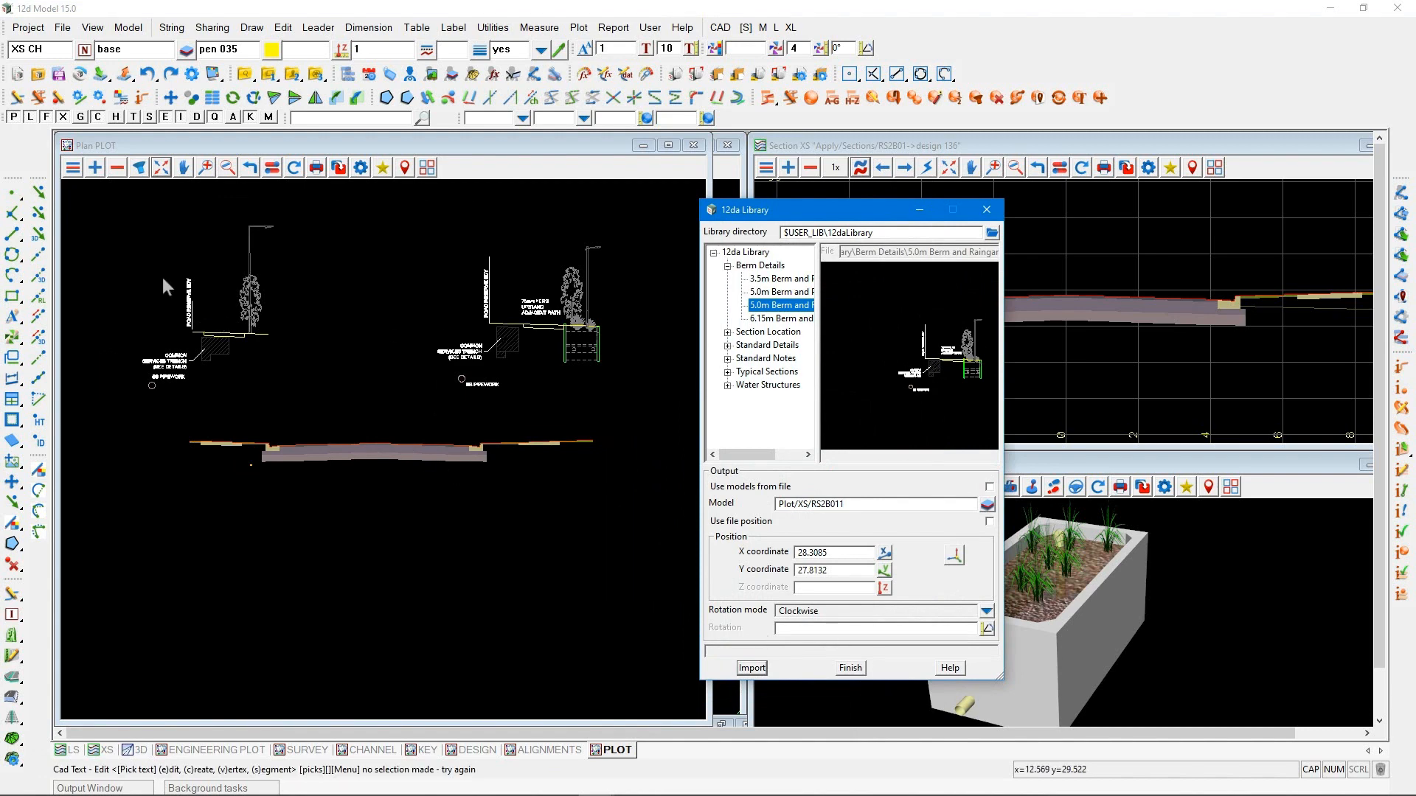
{"action": "scroll", "coordinate": [162, 277], "scroll_direction": "up", "scroll_amount": 1}
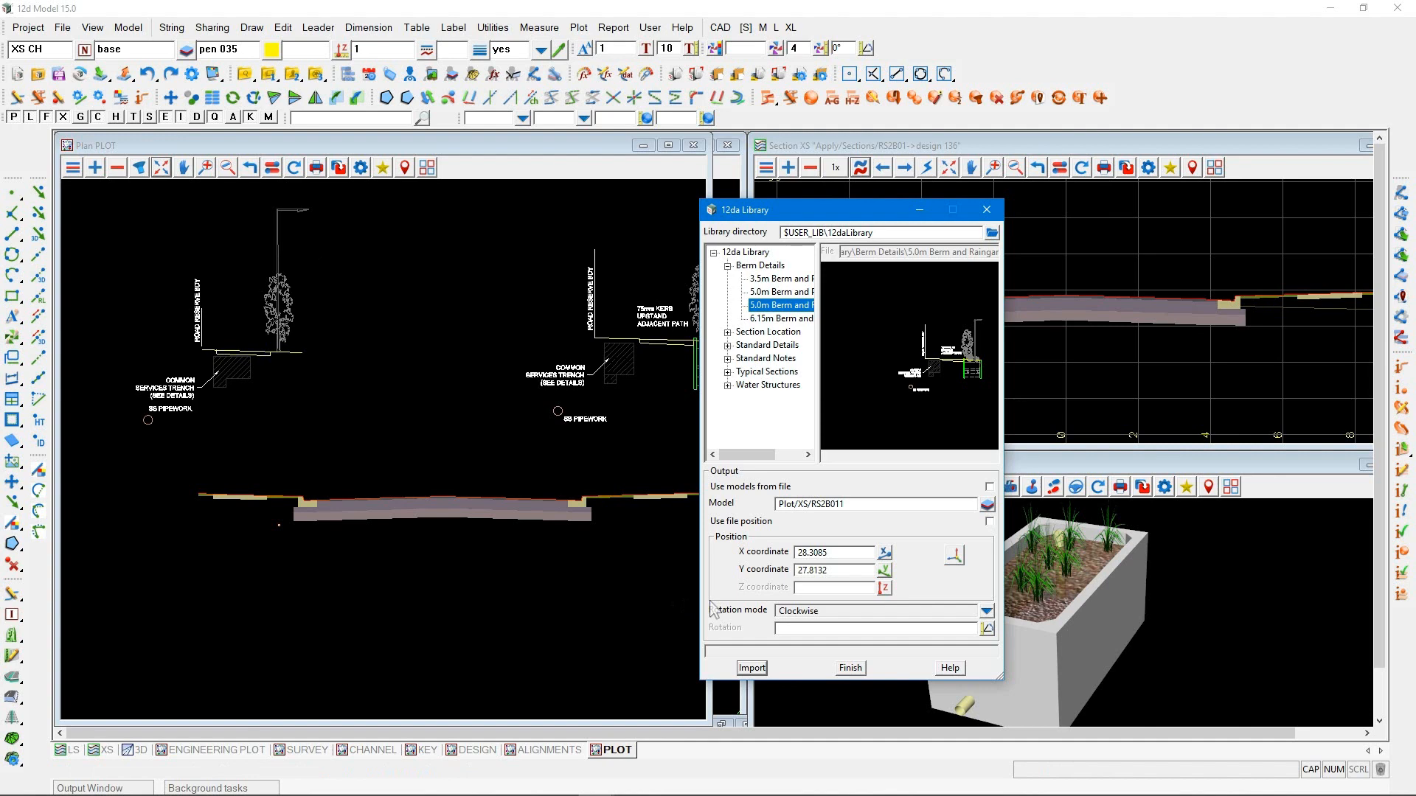
{"action": "left_click", "coordinate": [850, 667]}
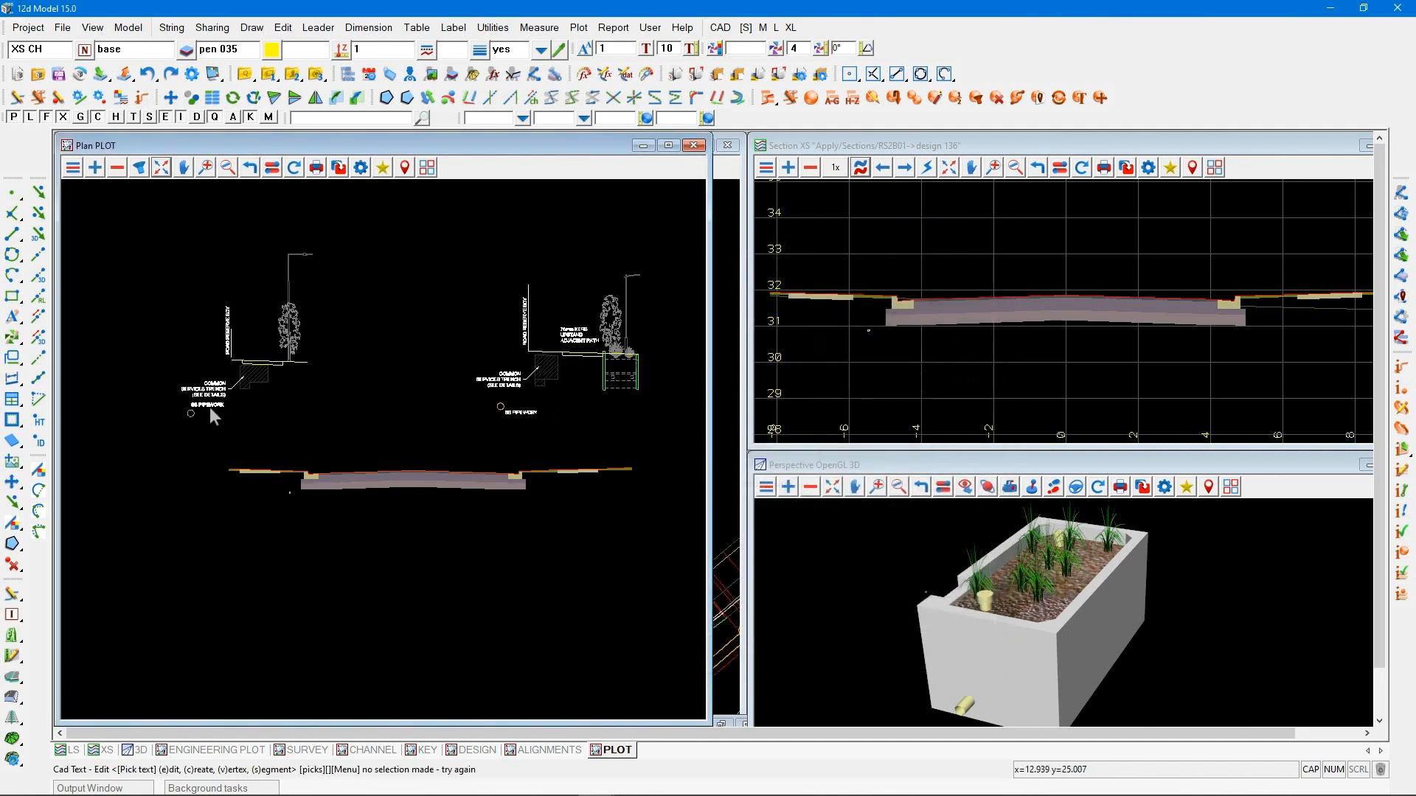
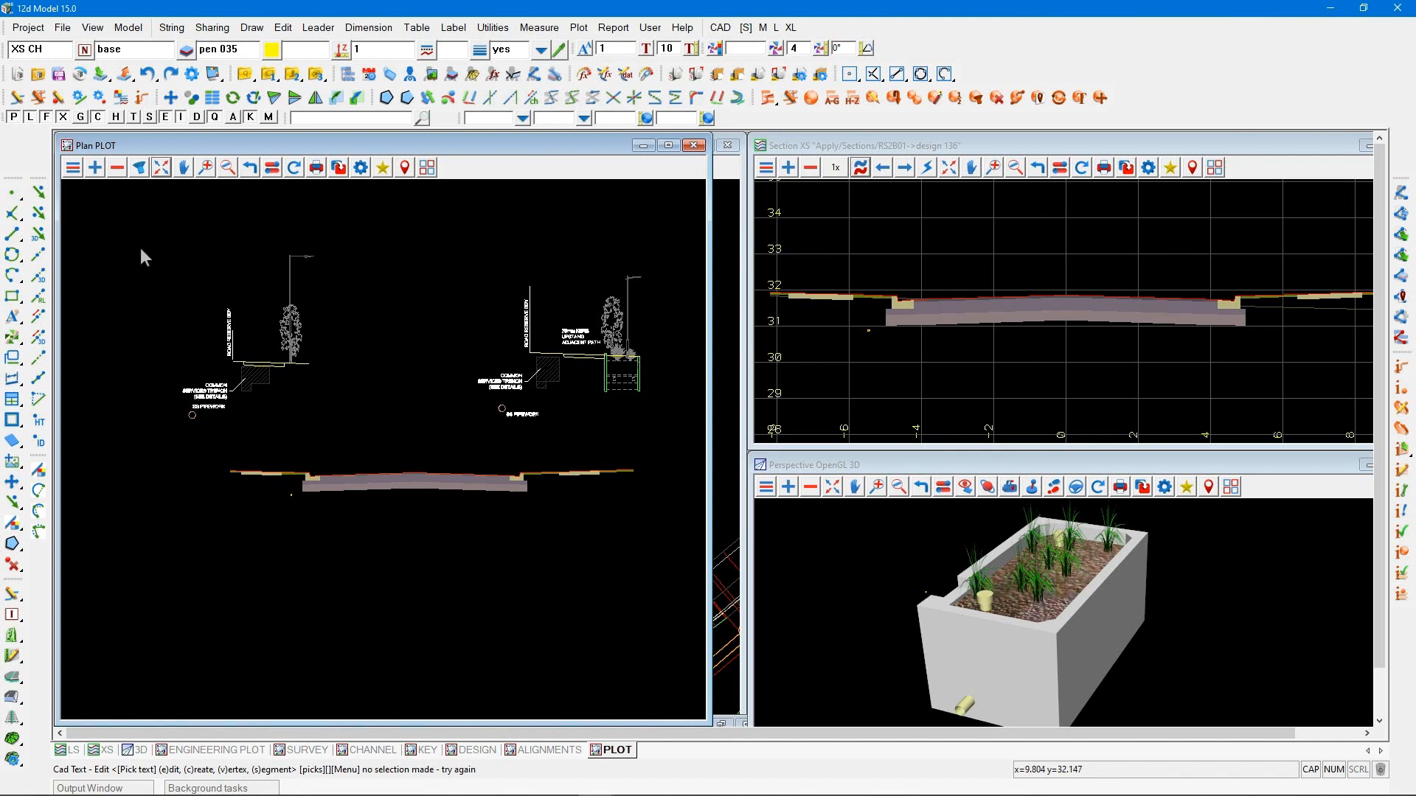
Move the 3.5m Berm and Path detail onto the plotted section, placing its road-side end at the back of the left kerb
{"action": "left_click", "coordinate": [170, 98]}
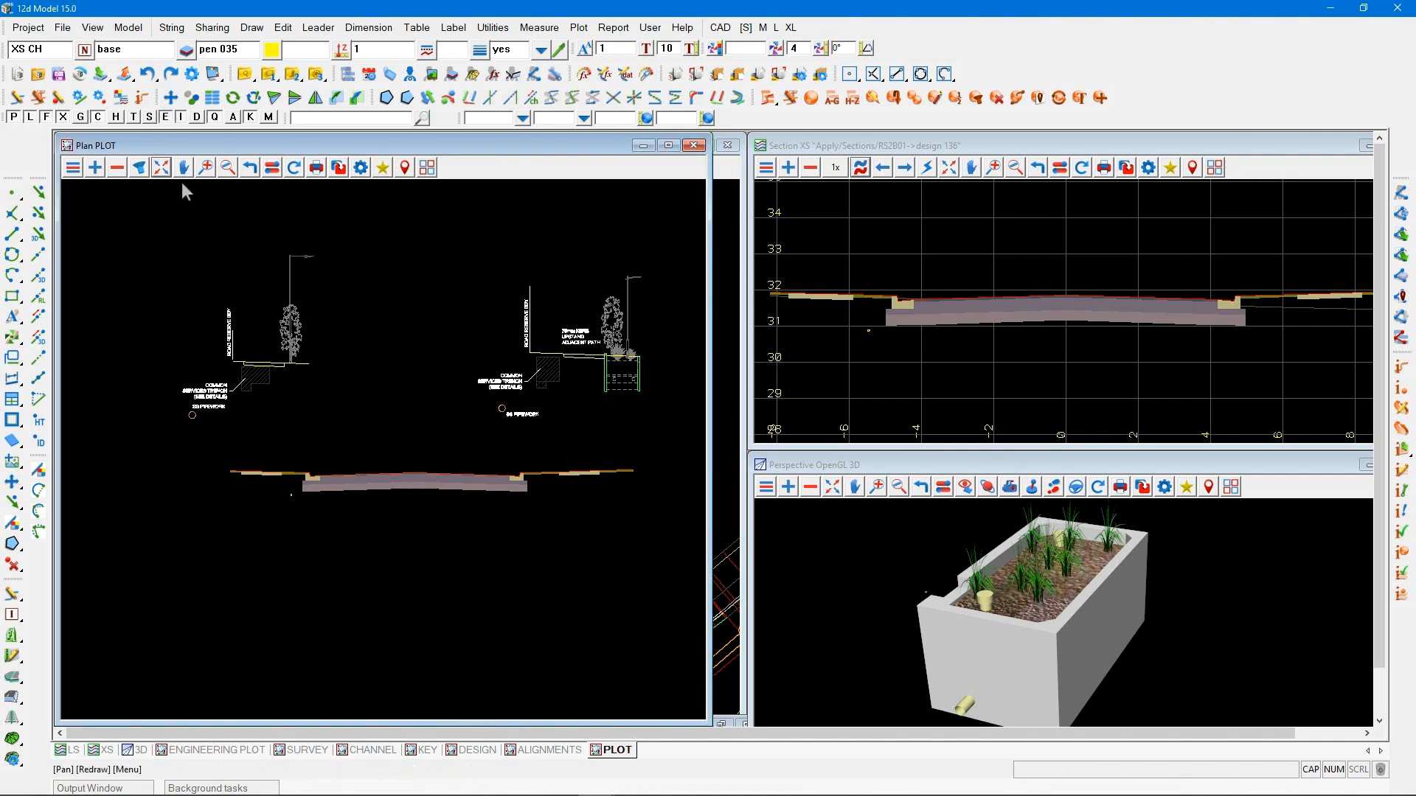
{"action": "left_click", "coordinate": [159, 426]}
{"action": "left_click", "coordinate": [337, 235]}
{"action": "left_click", "coordinate": [312, 361]}
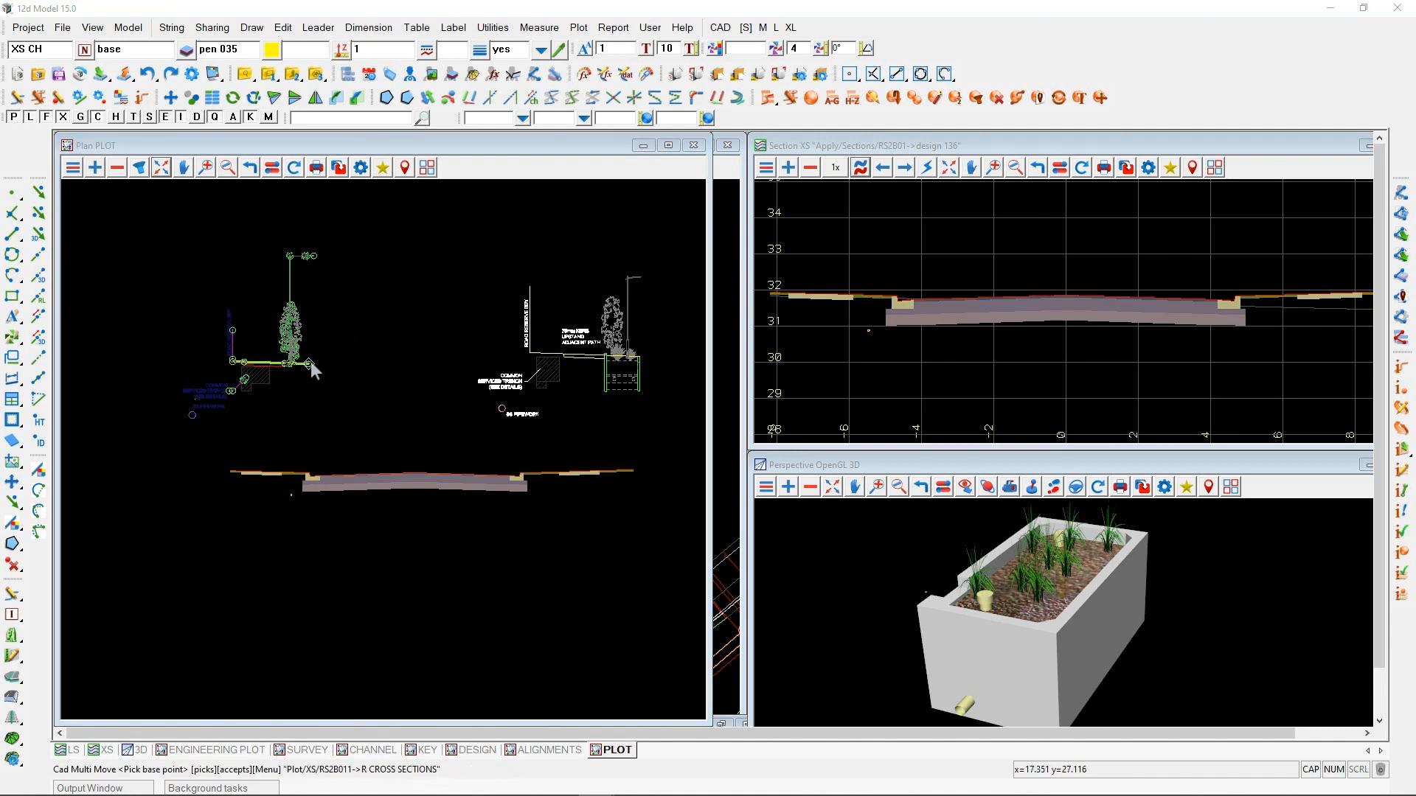
{"action": "middle_click", "coordinate": [311, 361]}
{"action": "left_click", "coordinate": [304, 472]}
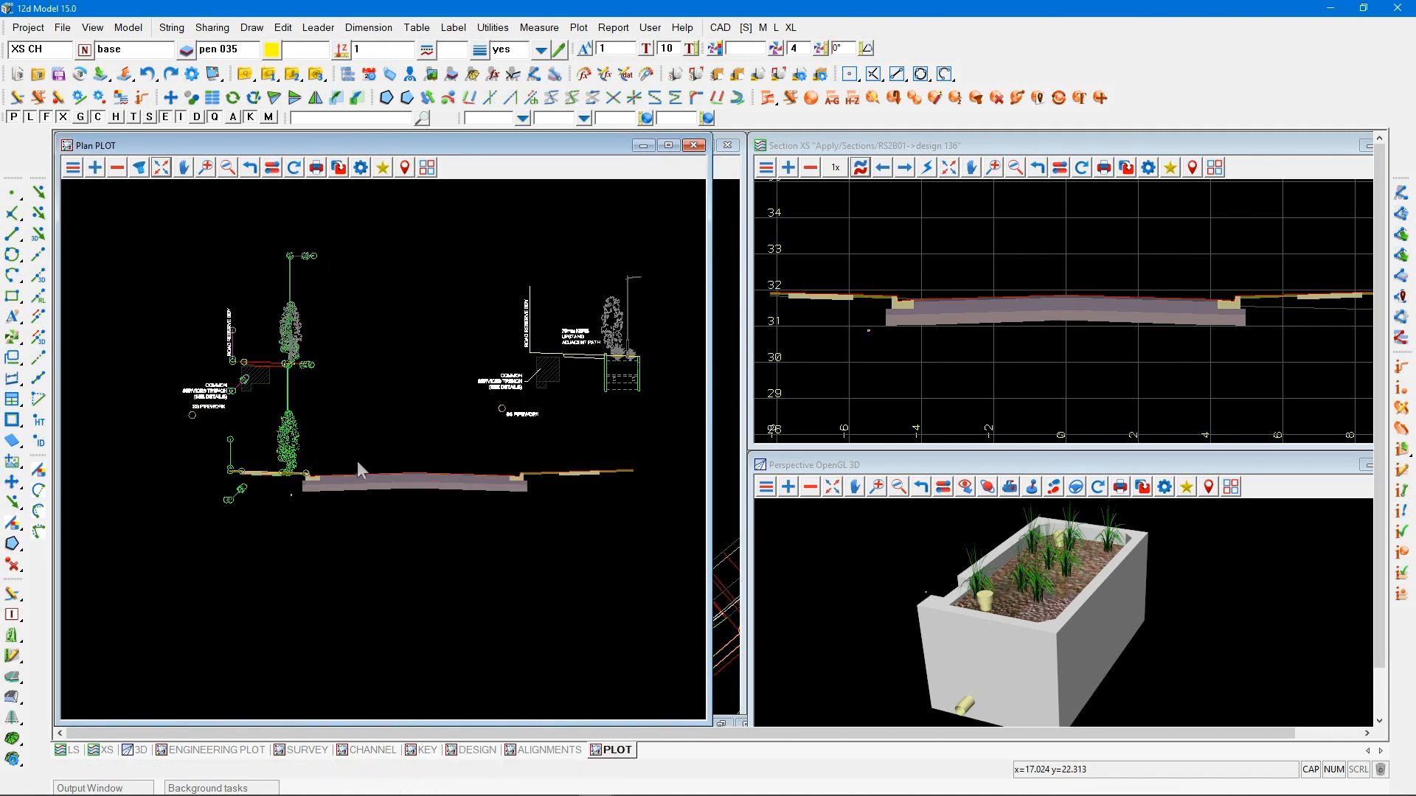
Lasso the 5.0m Berm and Raingarden detail and mirror it about its road reserve boundary line
{"action": "scroll", "coordinate": [664, 319], "scroll_direction": "up", "scroll_amount": 1}
{"action": "scroll", "coordinate": [664, 319], "scroll_direction": "up", "scroll_amount": 2}
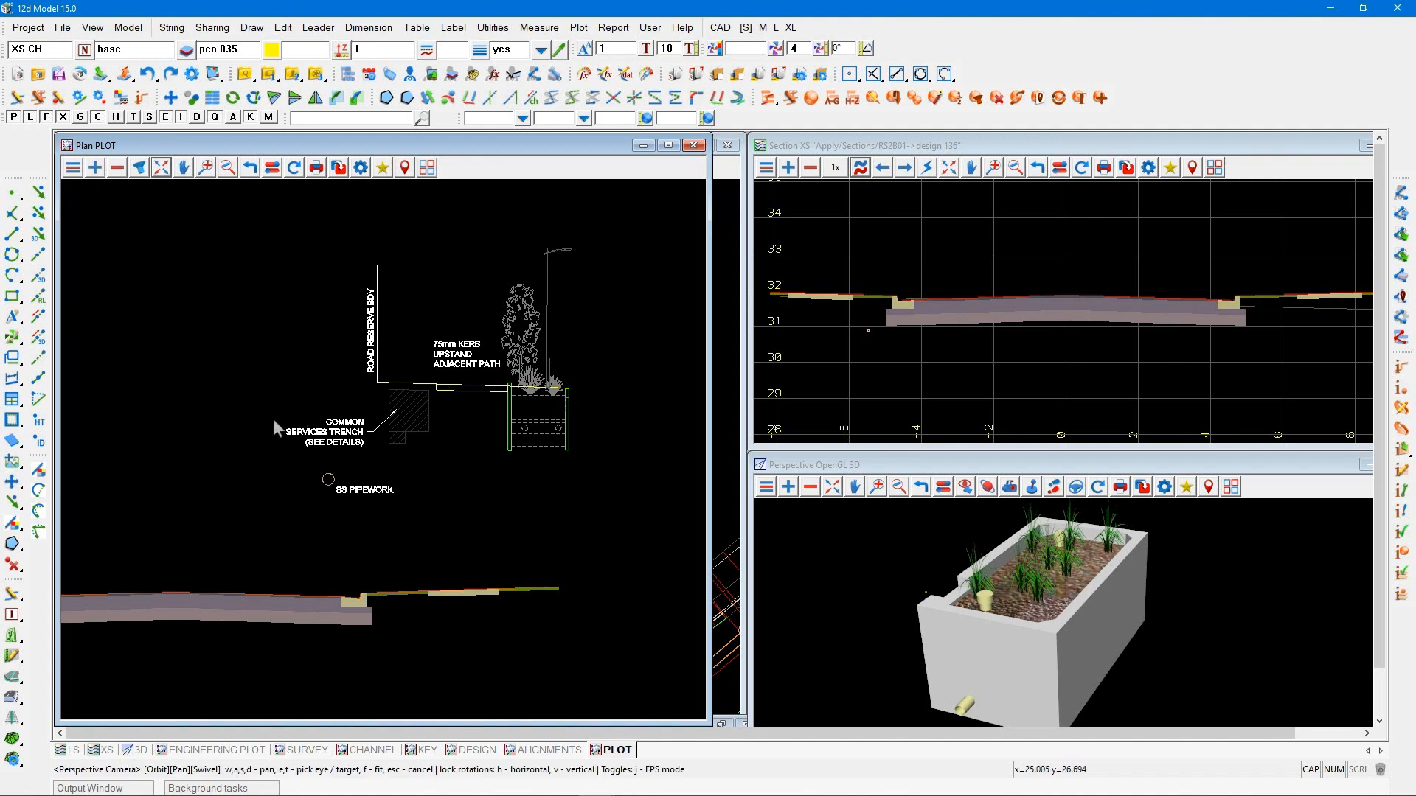
{"action": "scroll", "coordinate": [270, 420], "scroll_direction": "down", "scroll_amount": 1}
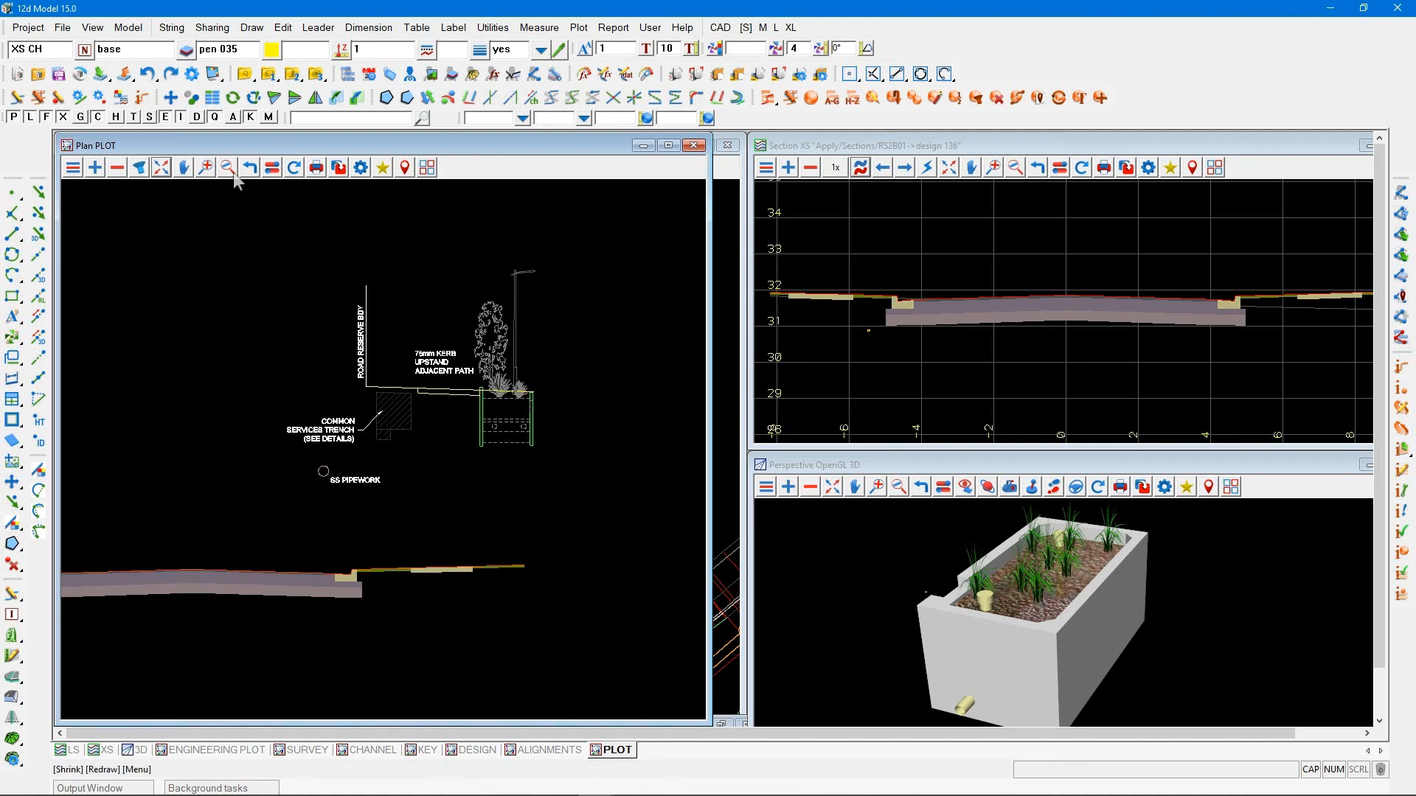
{"action": "left_click", "coordinate": [316, 98]}
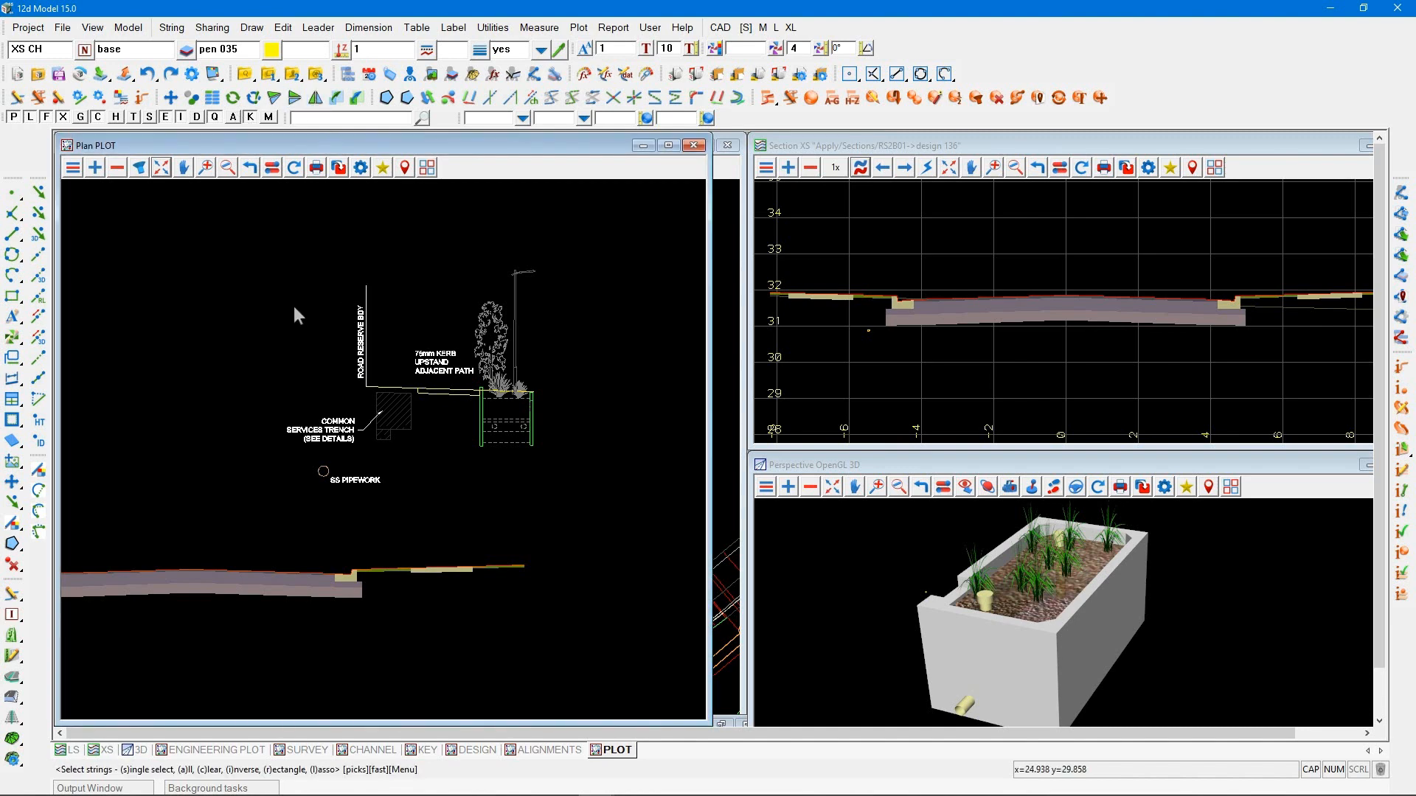
{"action": "key", "text": "l"}
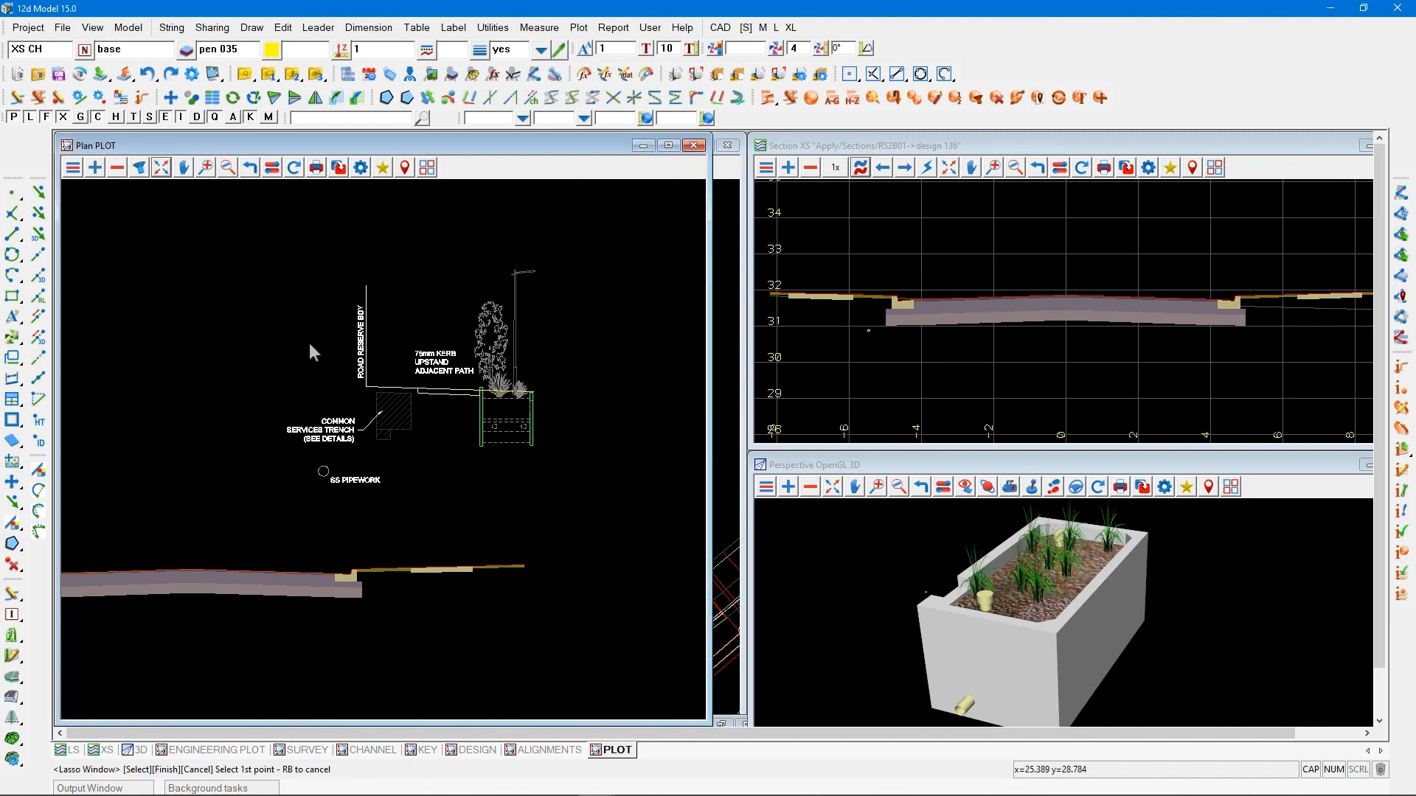
{"action": "left_click", "coordinate": [310, 344]}
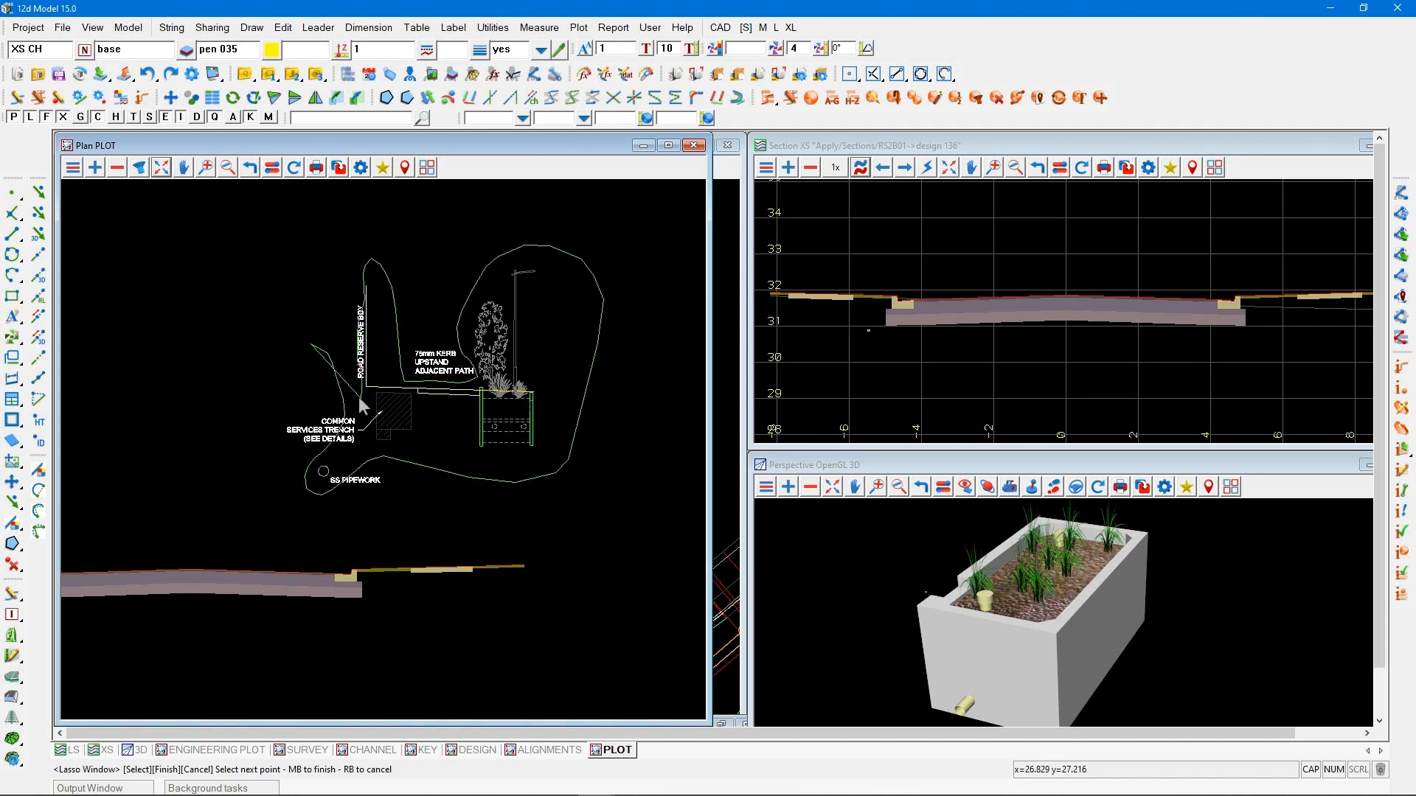
{"action": "middle_click", "coordinate": [359, 397]}
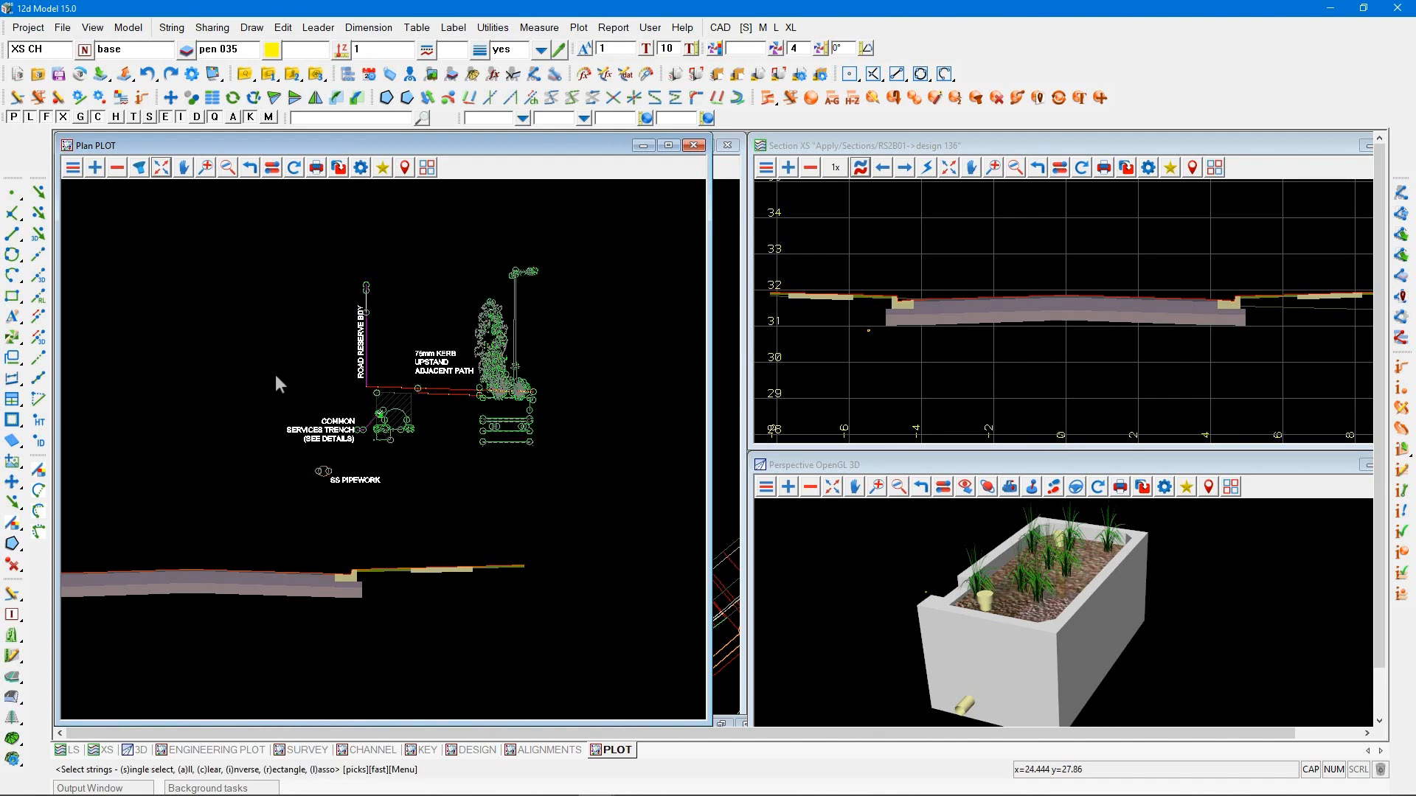
{"action": "left_click", "coordinate": [264, 364]}
{"action": "left_click", "coordinate": [361, 390]}
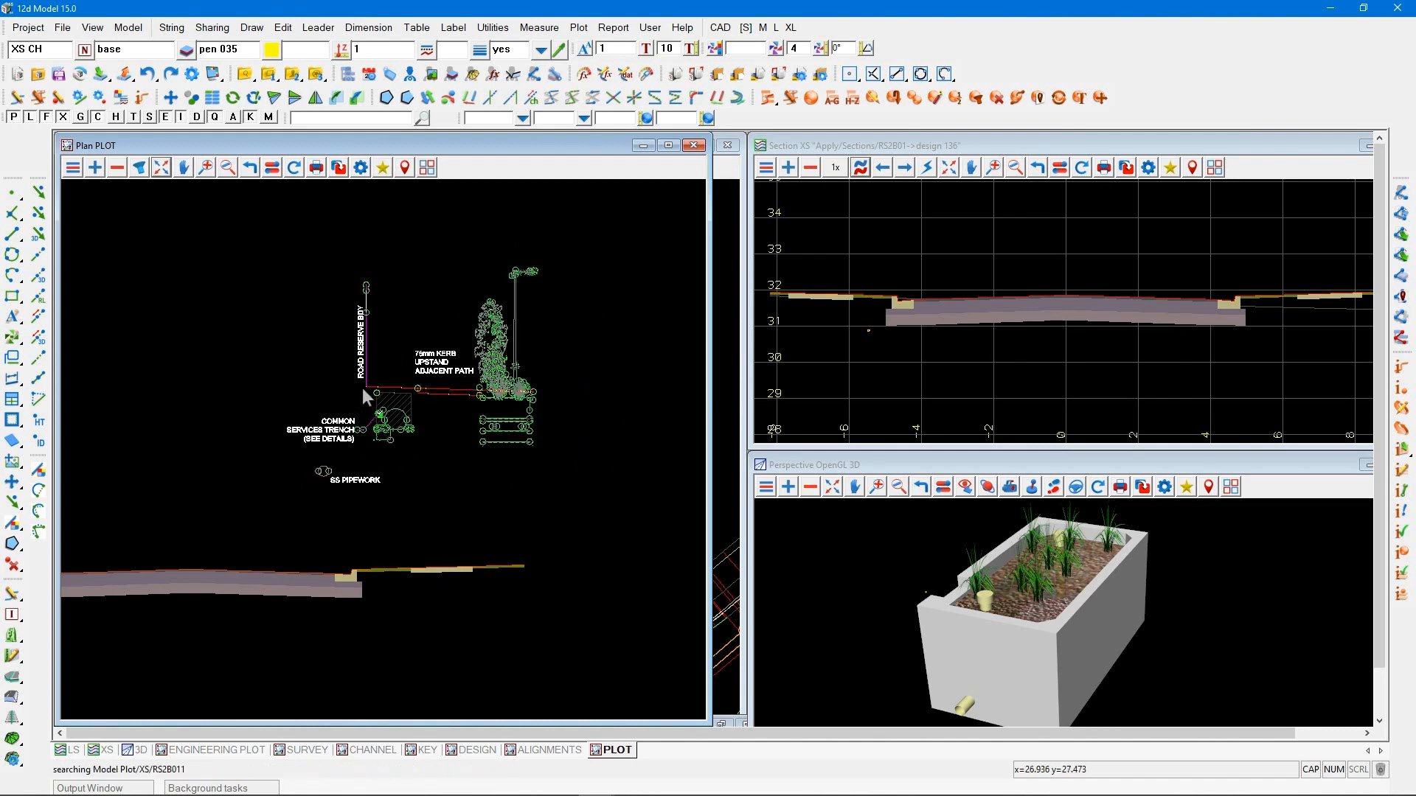
{"action": "middle_click", "coordinate": [362, 390]}
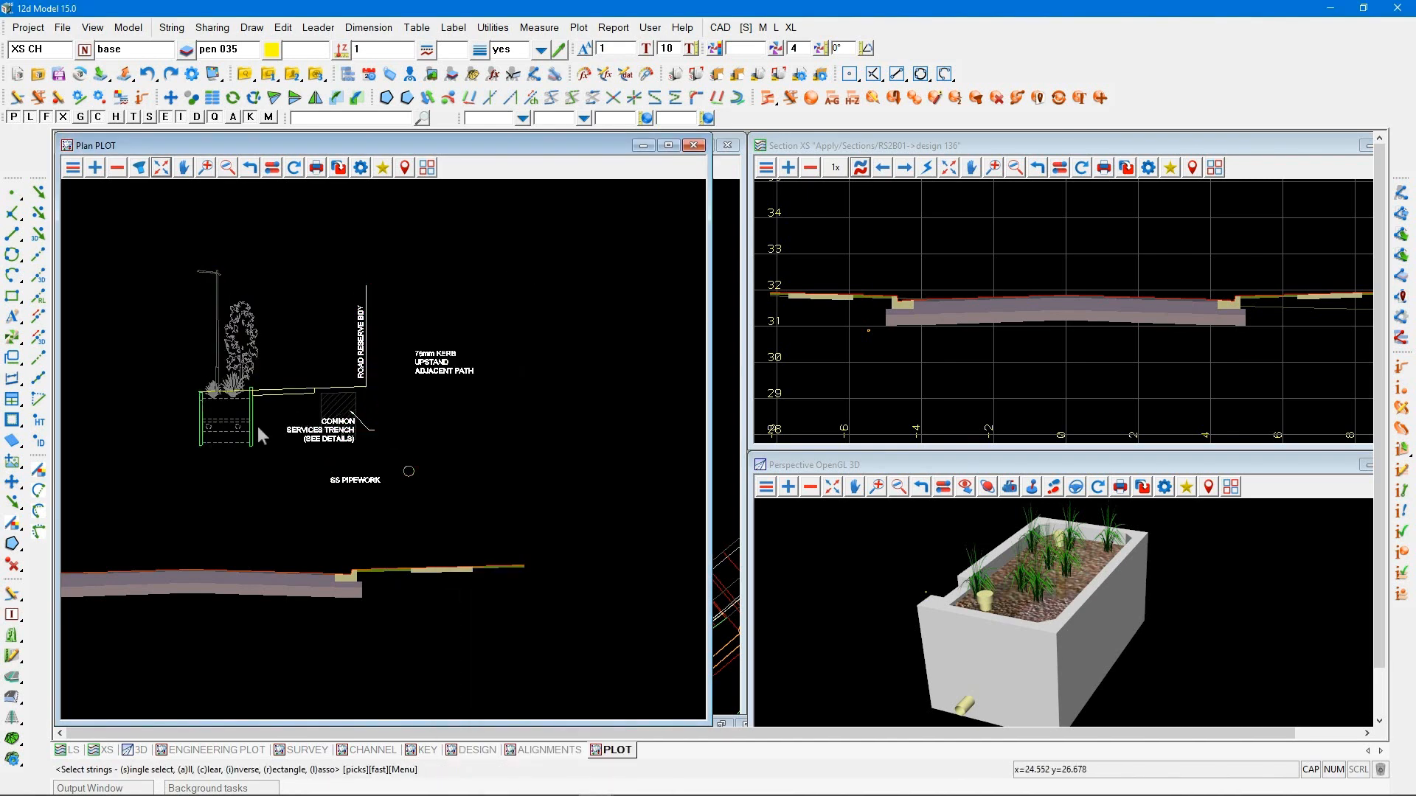
Move the 75mm KERB UPSTAND ADJACENT PATH note above the mirrored path, and the SS PIPEWORK label beside its pipe circle
{"action": "scroll", "coordinate": [258, 426], "scroll_direction": "up", "scroll_amount": 1}
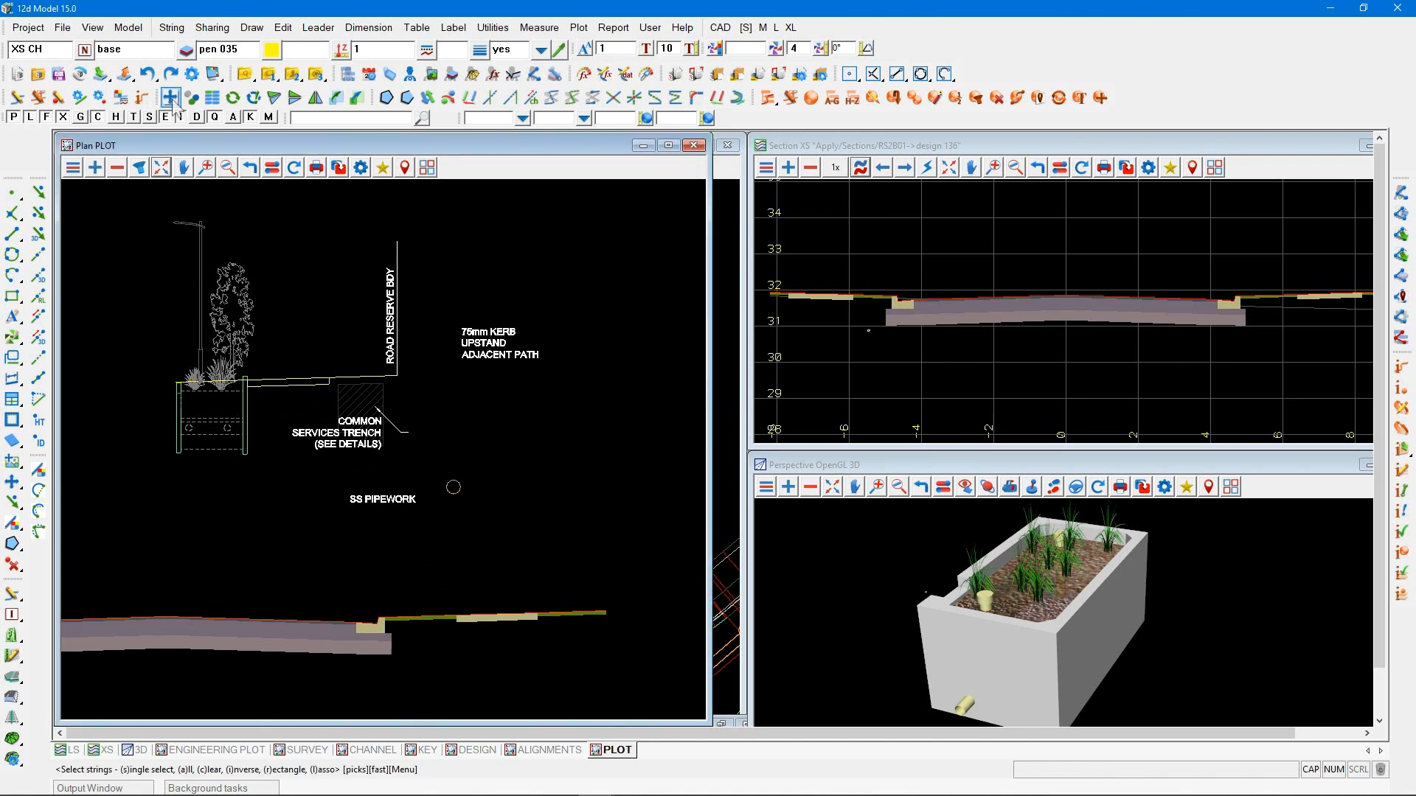
{"action": "key", "text": "r"}
{"action": "left_click", "coordinate": [555, 392]}
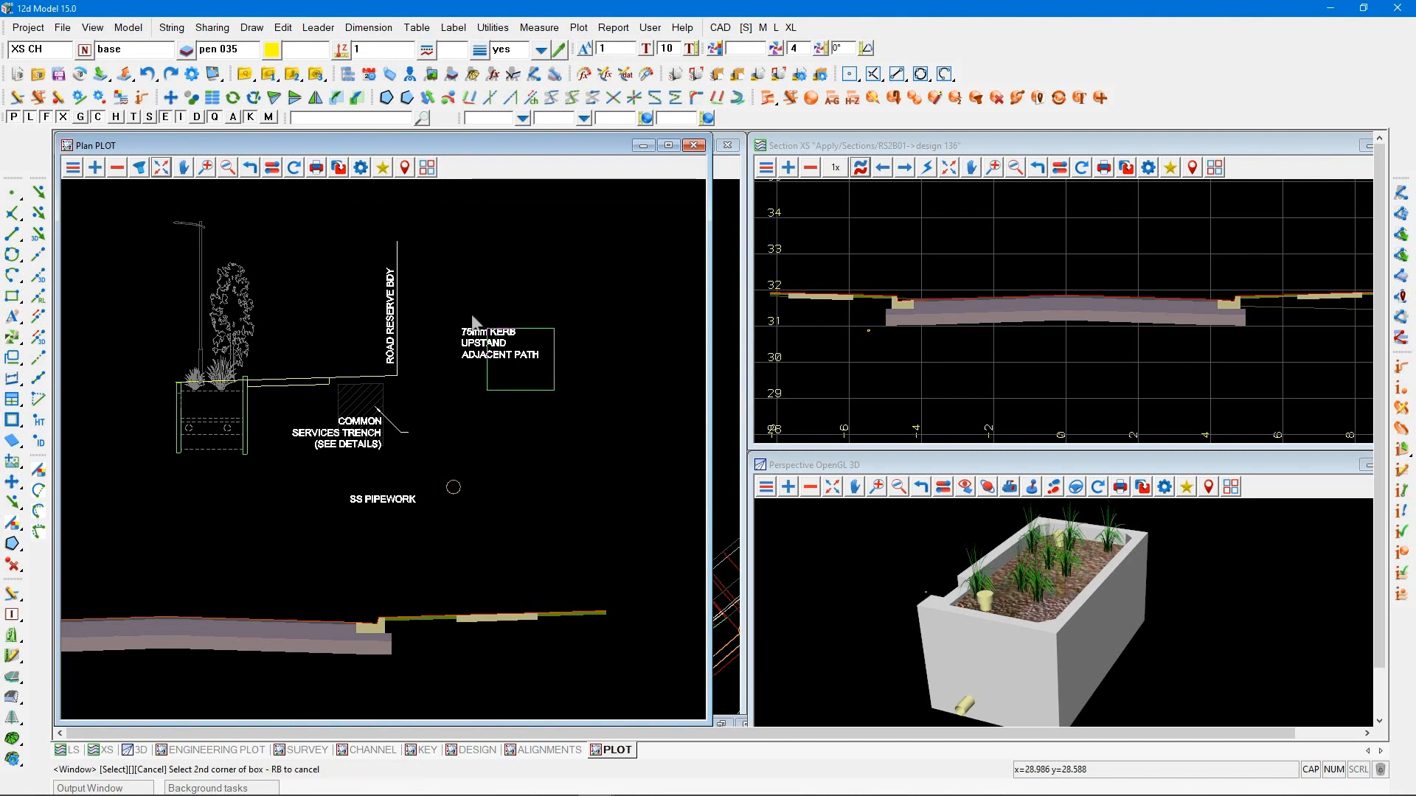
{"action": "left_click", "coordinate": [465, 308]}
{"action": "key", "text": "Return"}
{"action": "left_click", "coordinate": [502, 298]}
{"action": "middle_click", "coordinate": [501, 298]}
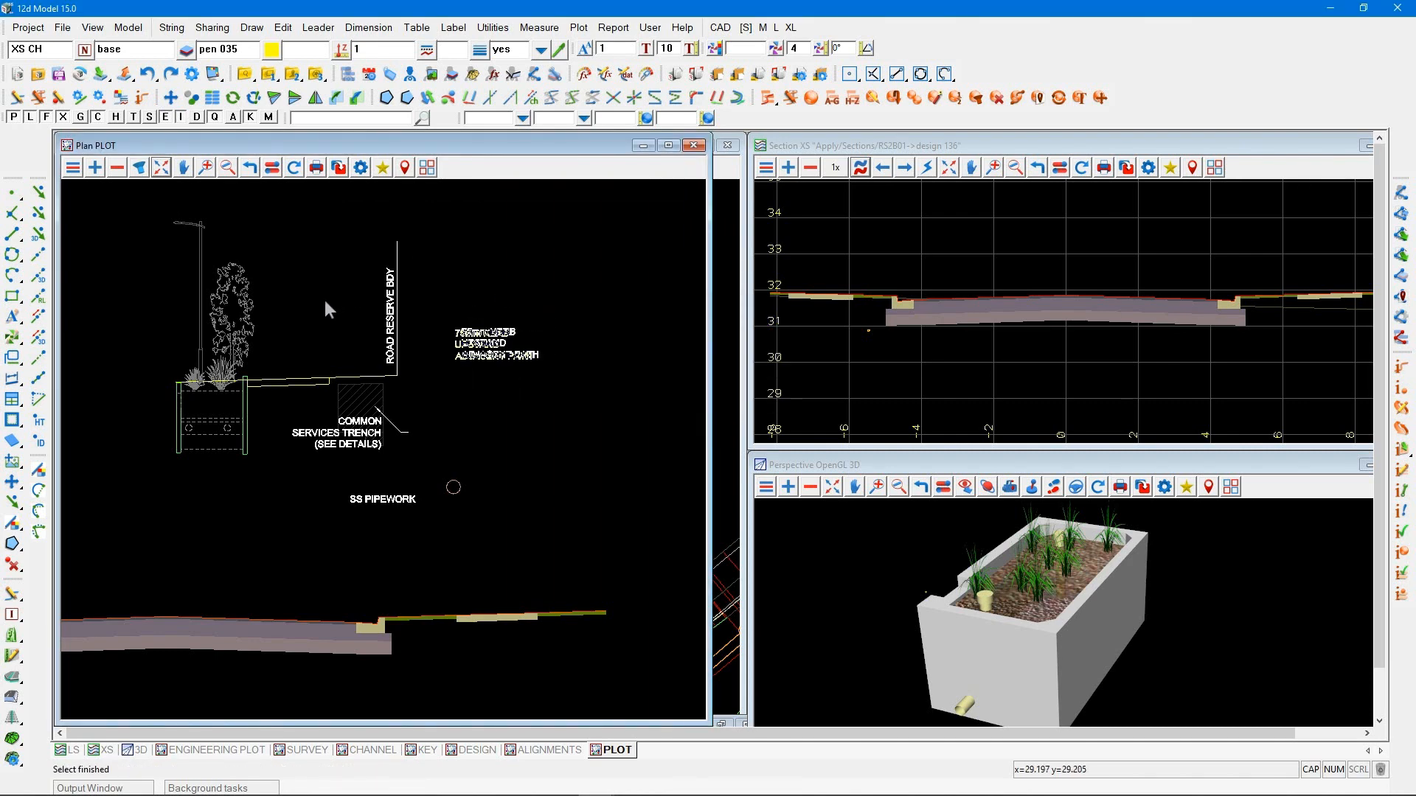
{"action": "left_click", "coordinate": [311, 307]}
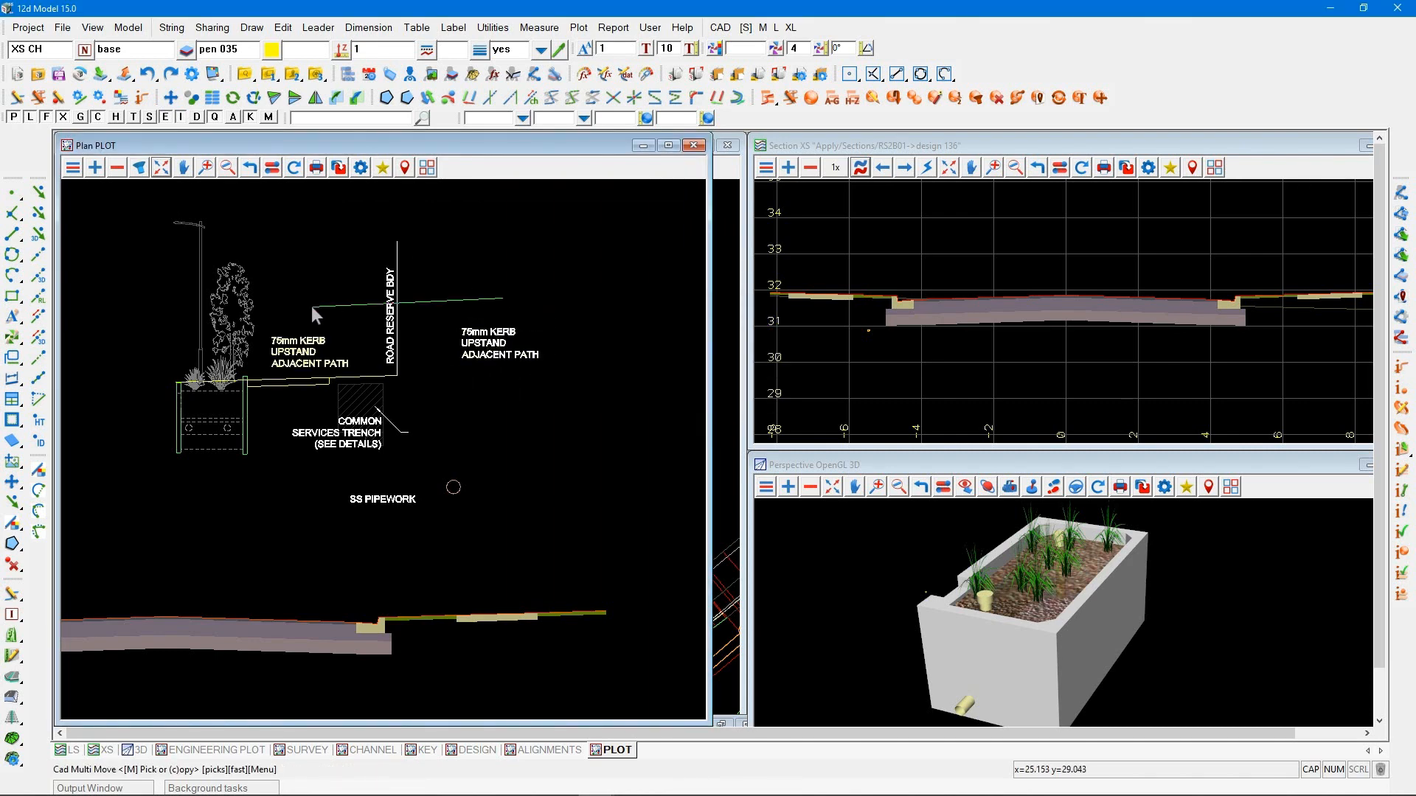
{"action": "left_click", "coordinate": [379, 506]}
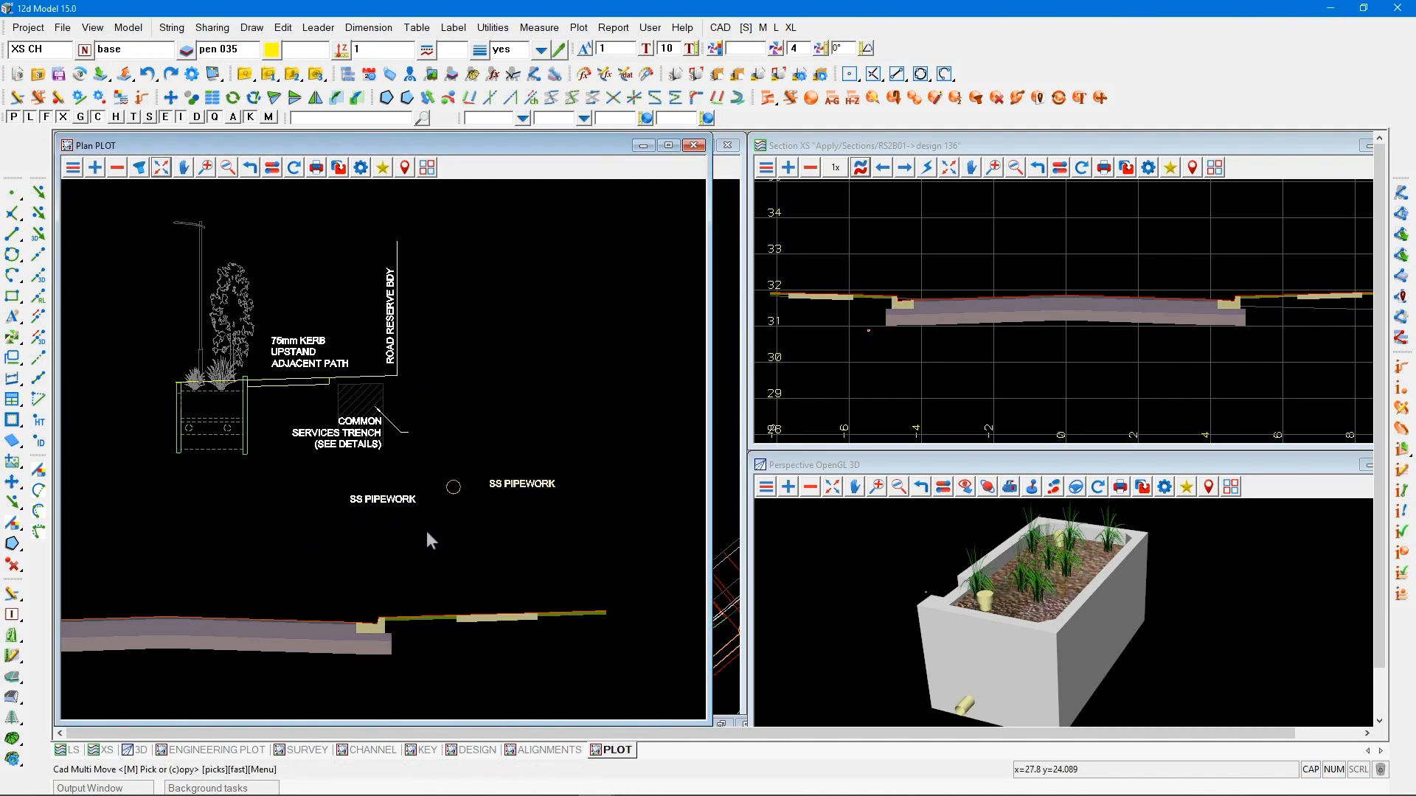
{"action": "left_click", "coordinate": [407, 534]}
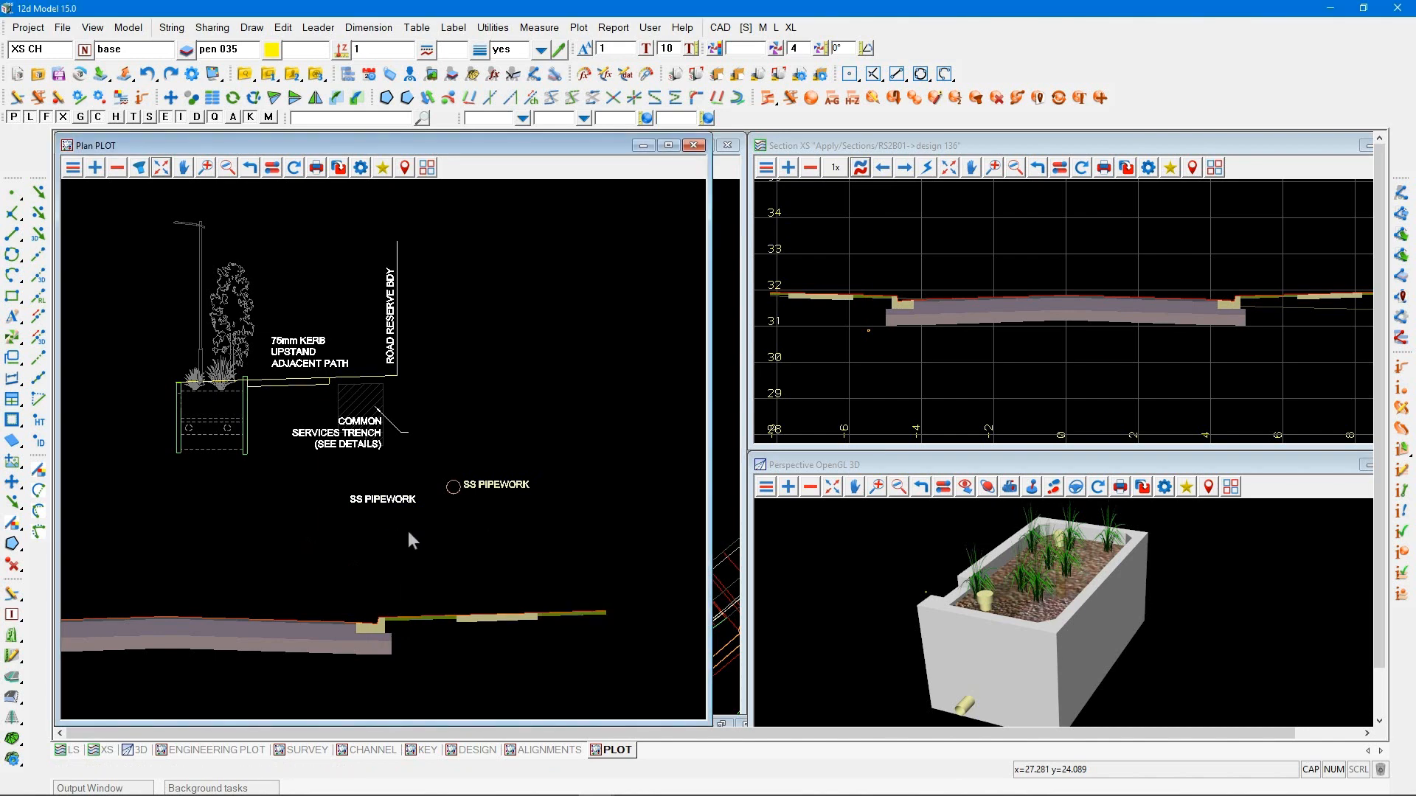
Move the COMMON SERVICES TRENCH (SEE DETAILS) label to the tail end of its mirrored leader
{"action": "scroll", "coordinate": [355, 446], "scroll_direction": "up", "scroll_amount": 2}
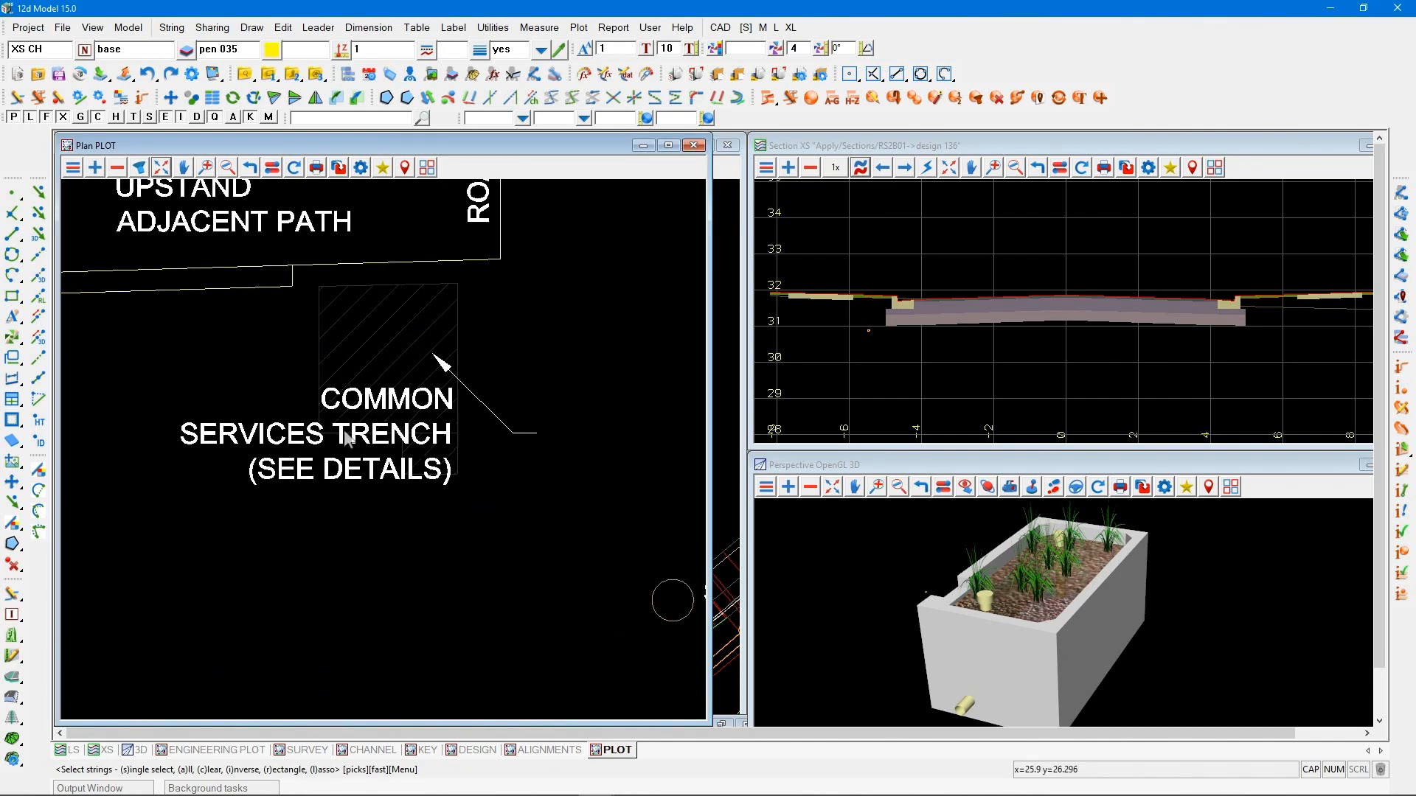
{"action": "scroll", "coordinate": [277, 362], "scroll_direction": "up", "scroll_amount": 1}
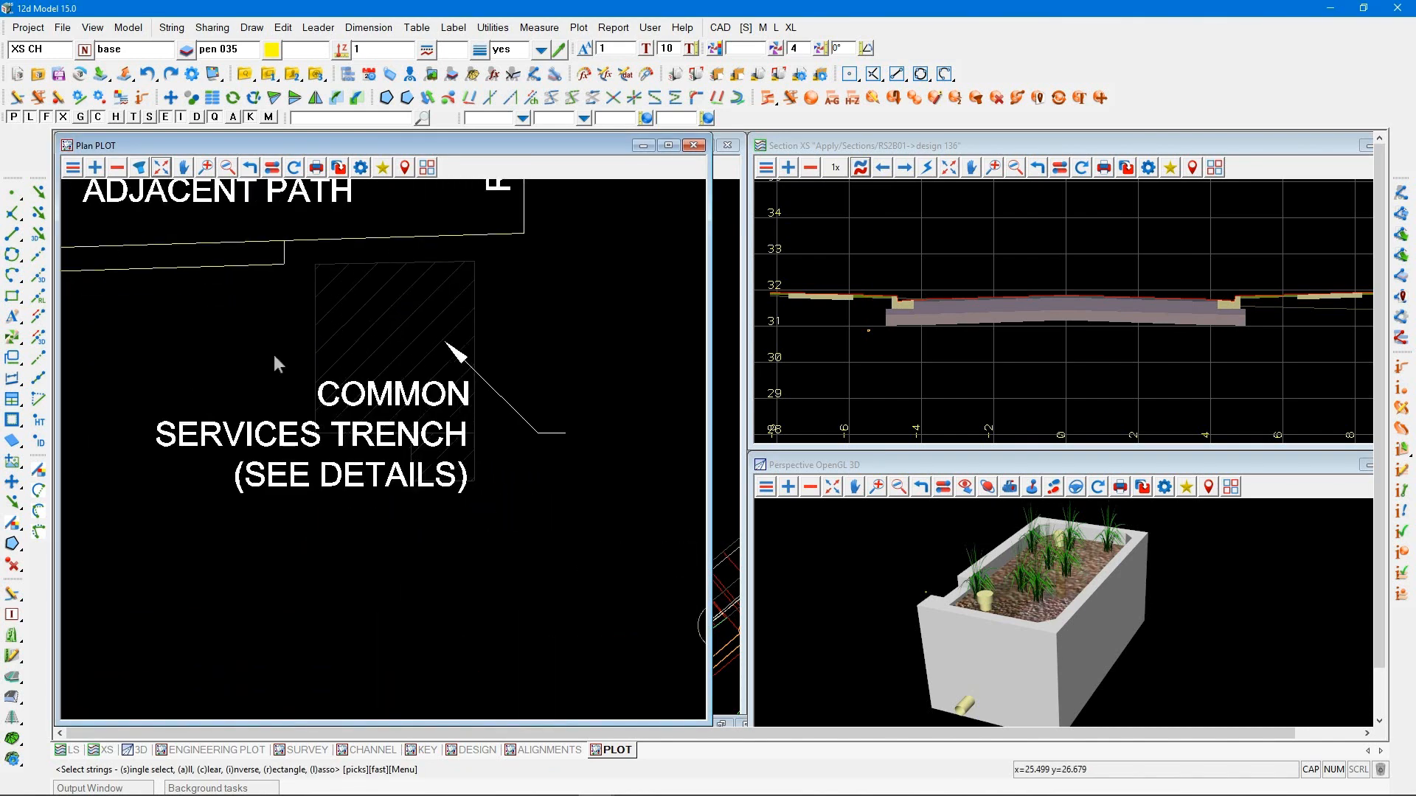
{"action": "left_click", "coordinate": [474, 407]}
{"action": "left_click", "coordinate": [187, 391]}
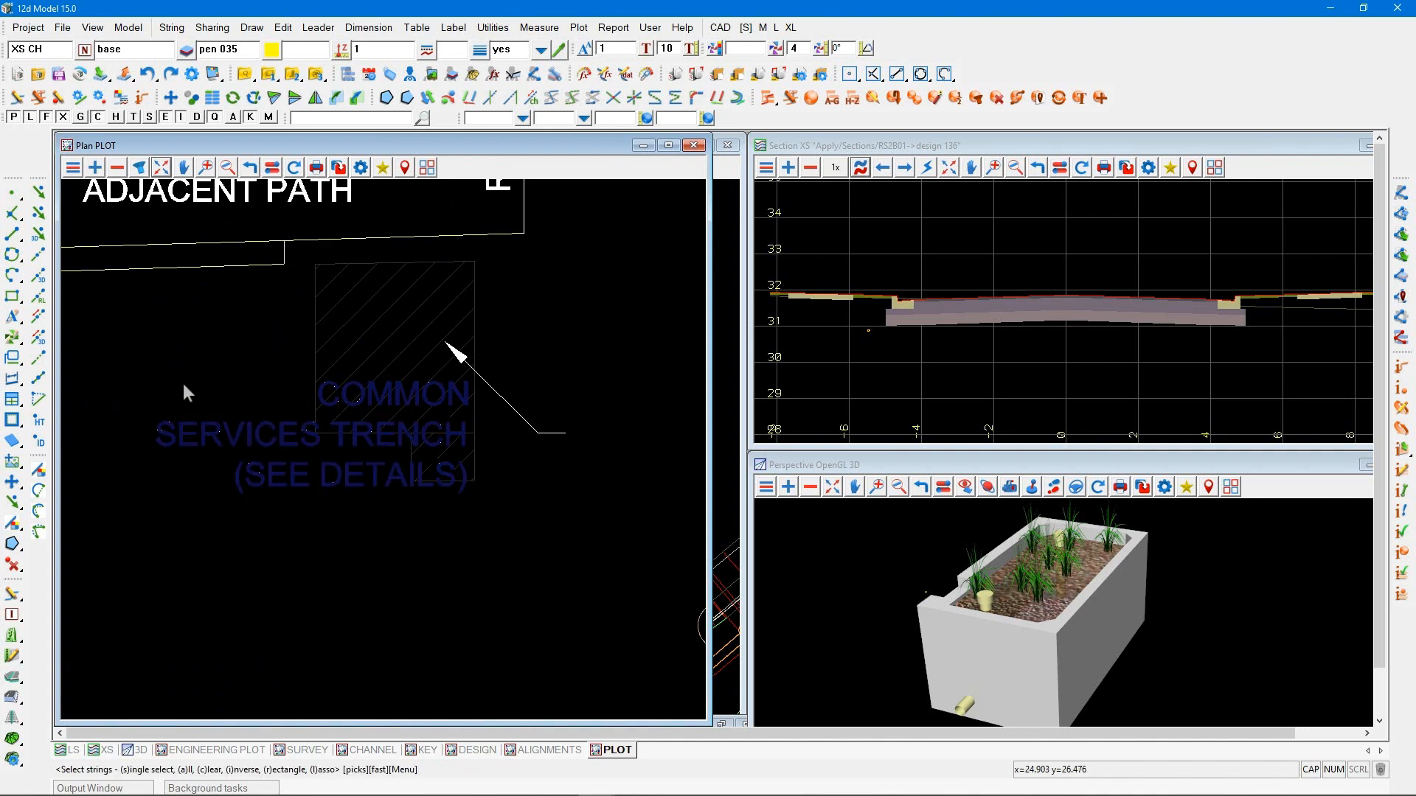
{"action": "key", "text": "Return"}
{"action": "left_click", "coordinate": [161, 531]}
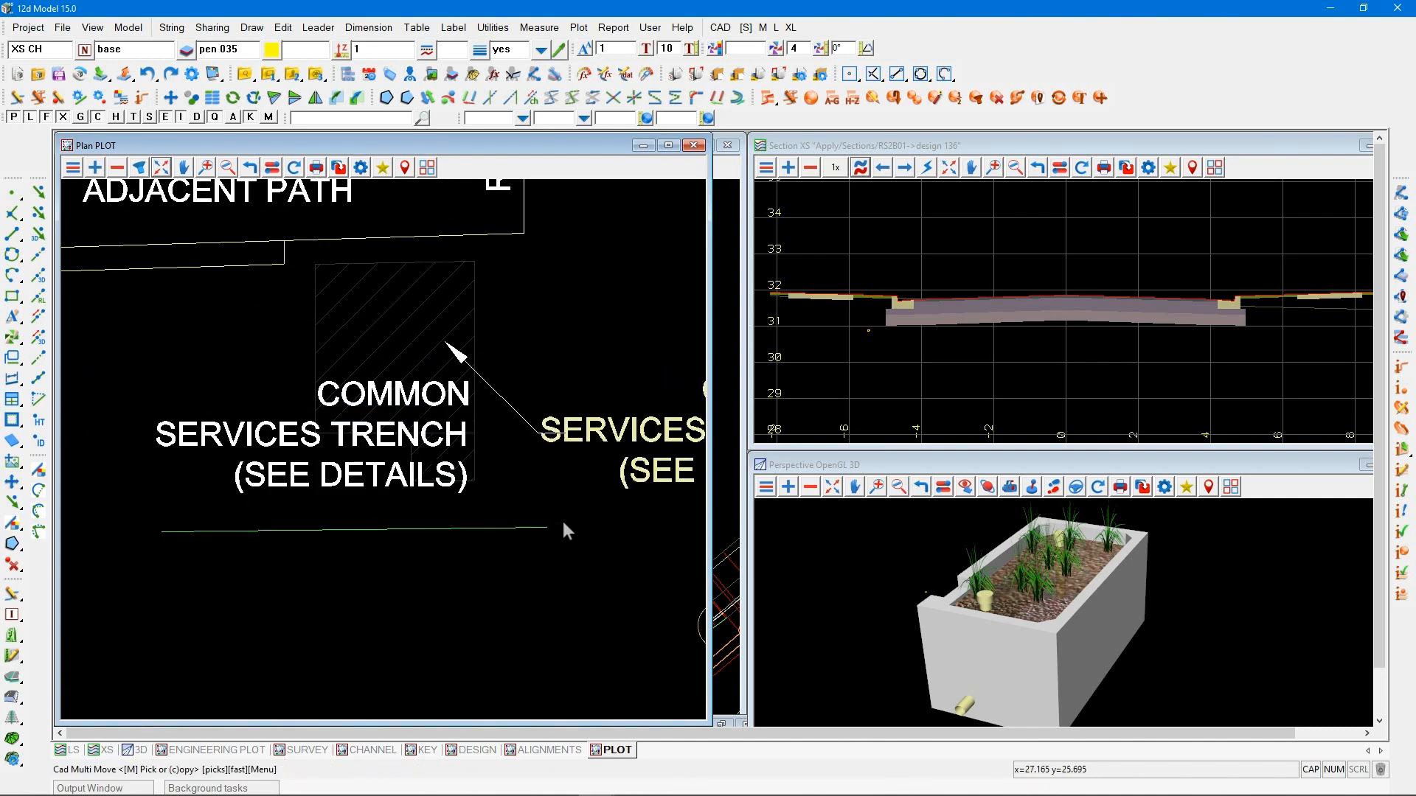
{"action": "left_click", "coordinate": [581, 518]}
{"action": "left_click", "coordinate": [577, 528]}
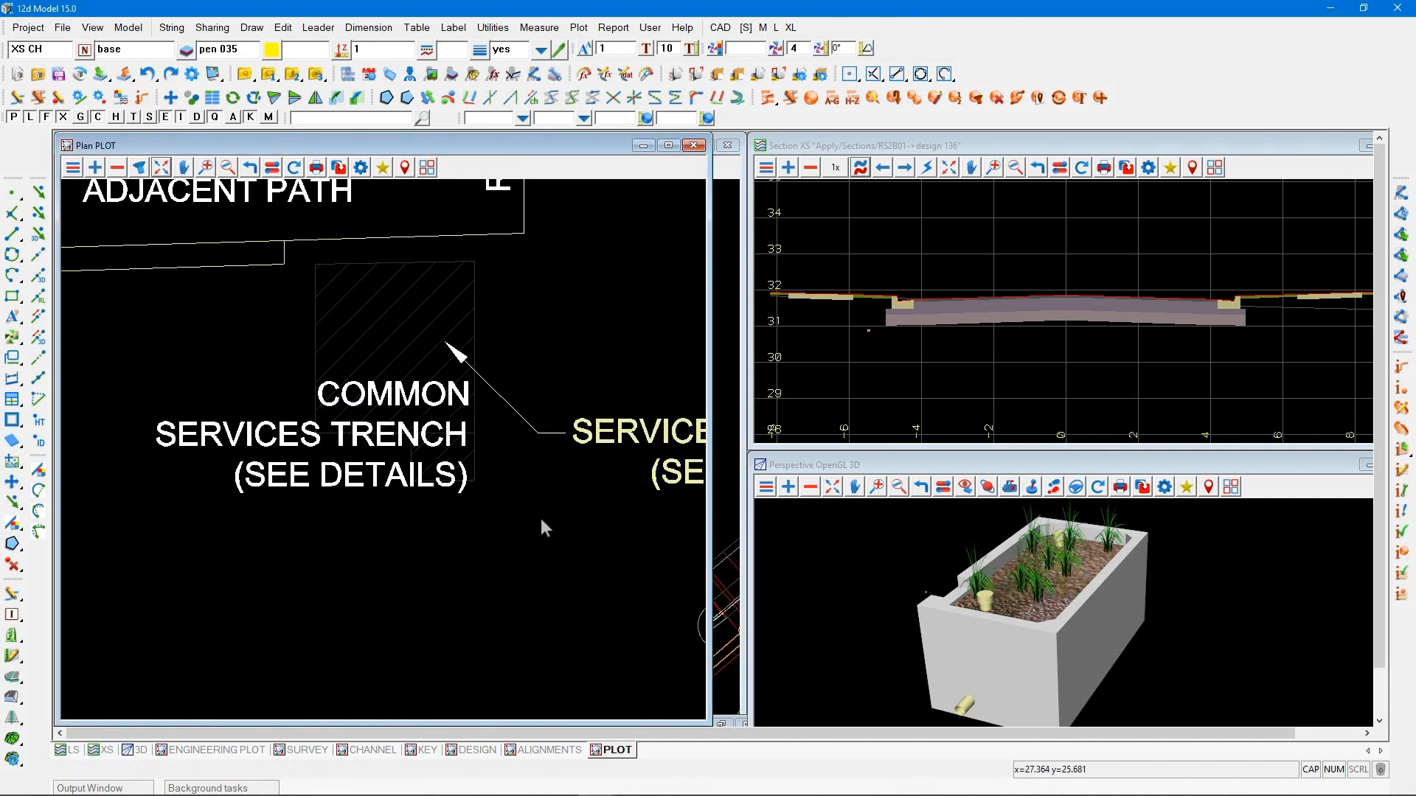
{"action": "scroll", "coordinate": [419, 453], "scroll_direction": "down", "scroll_amount": 1}
{"action": "scroll", "coordinate": [447, 388], "scroll_direction": "down", "scroll_amount": 4}
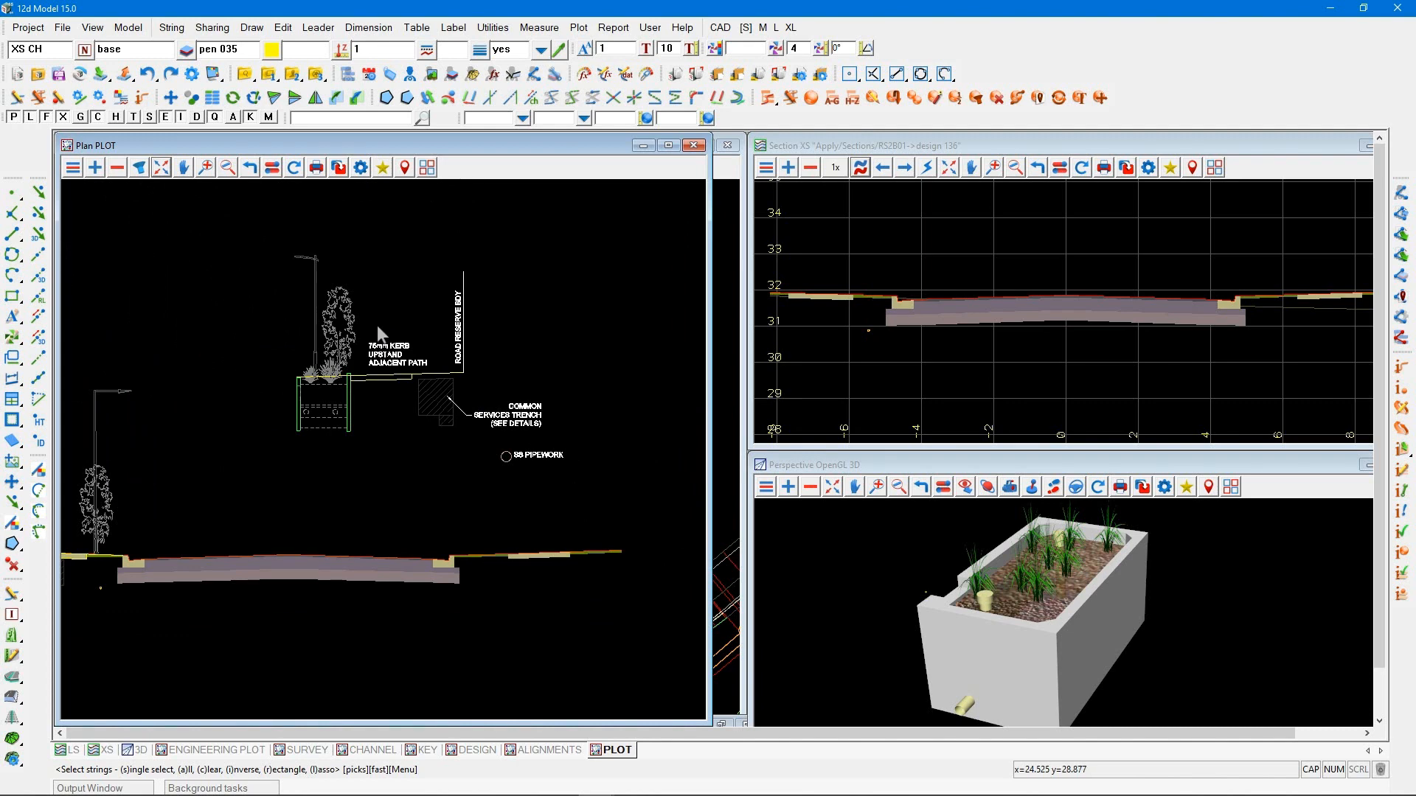
{"action": "left_click", "coordinate": [174, 102]}
{"action": "key", "text": "r"}
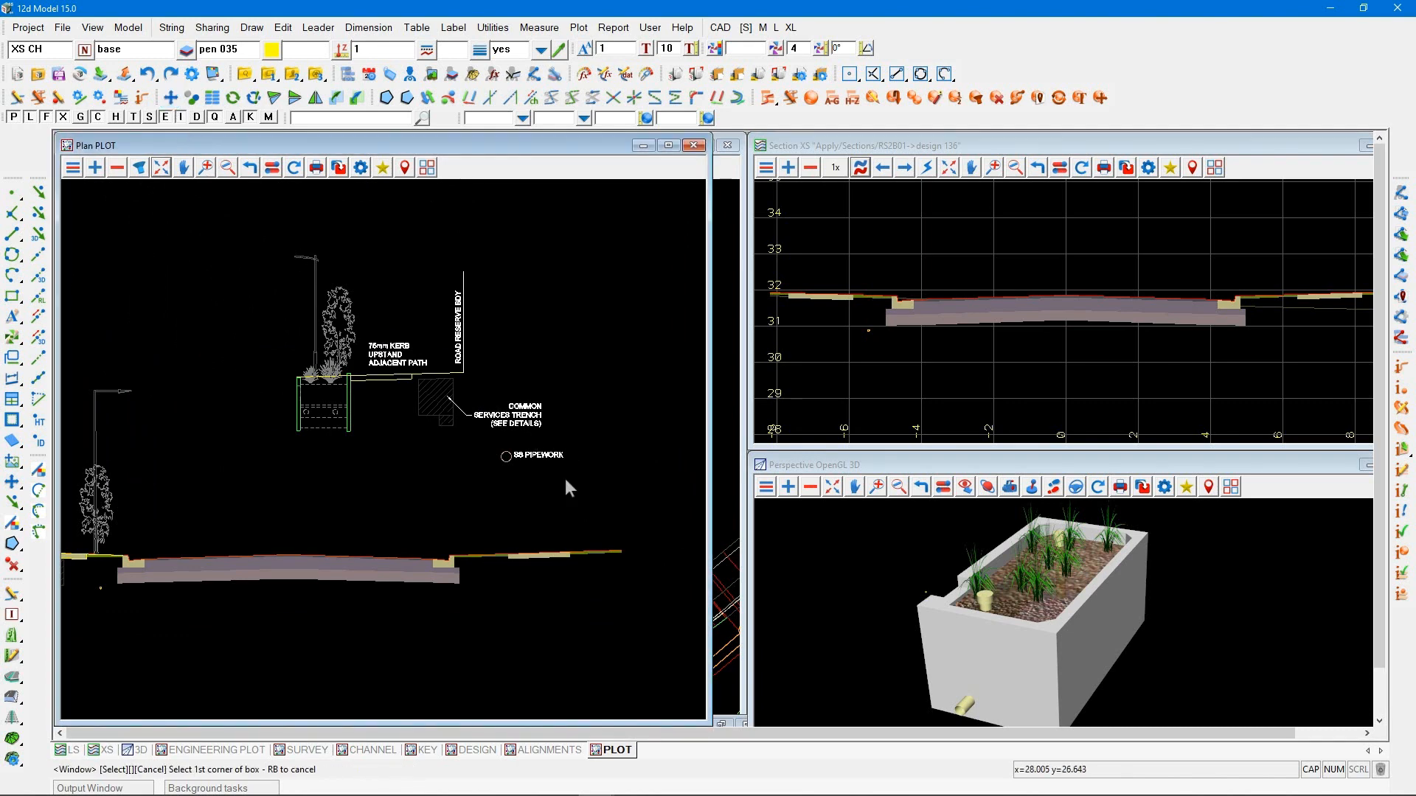
{"action": "left_click", "coordinate": [569, 483]}
{"action": "left_click", "coordinate": [236, 225]}
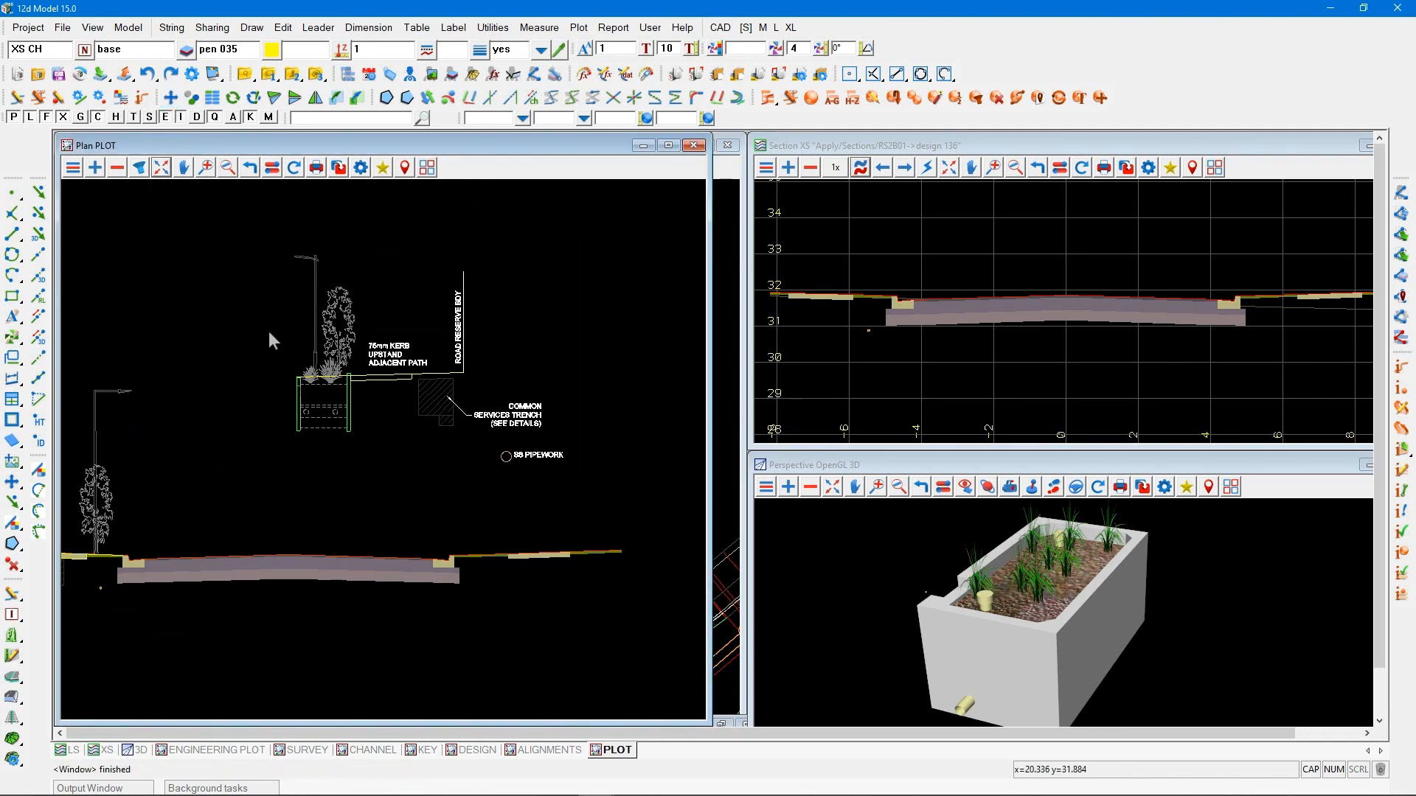
{"action": "key", "text": "Return"}
{"action": "left_click", "coordinate": [249, 365]}
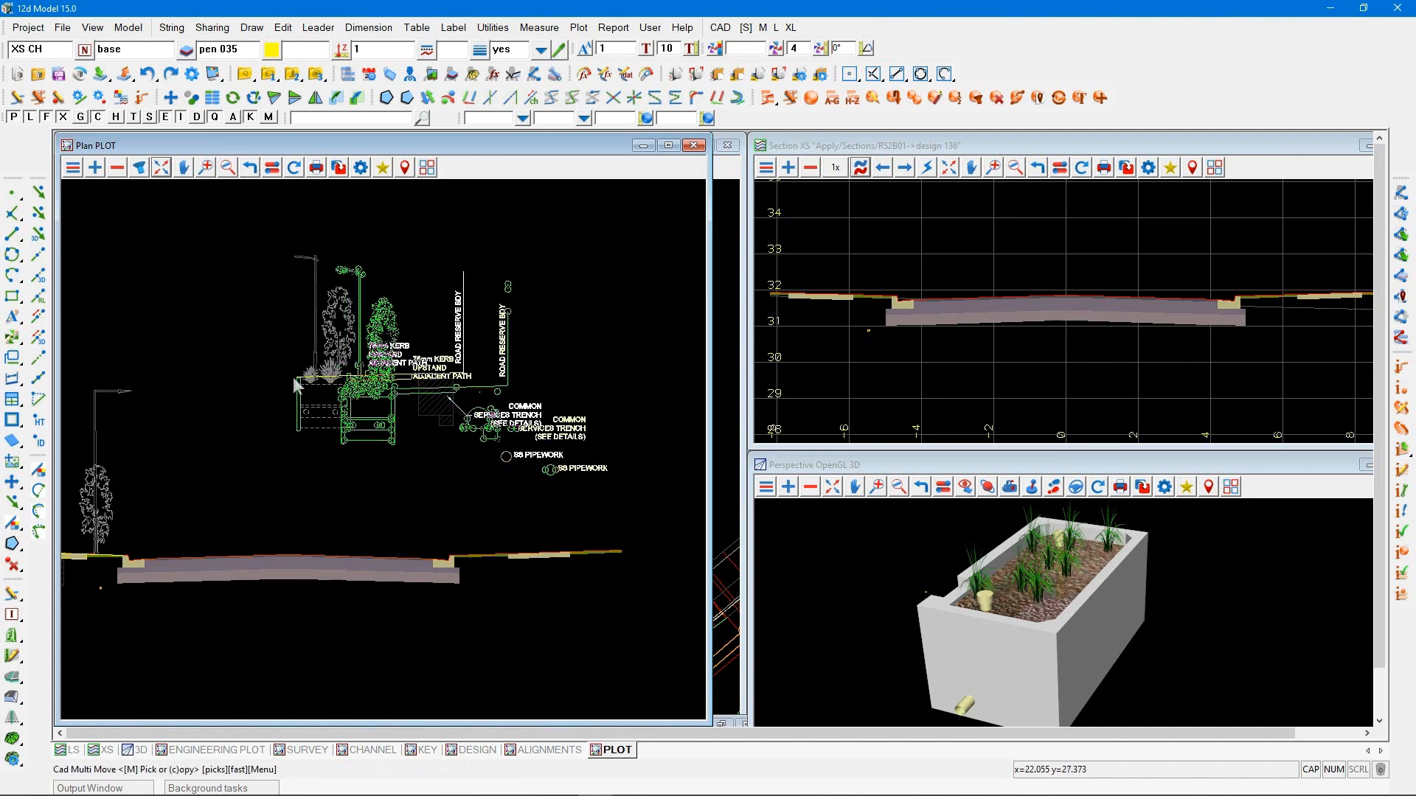
{"action": "left_click", "coordinate": [329, 422]}
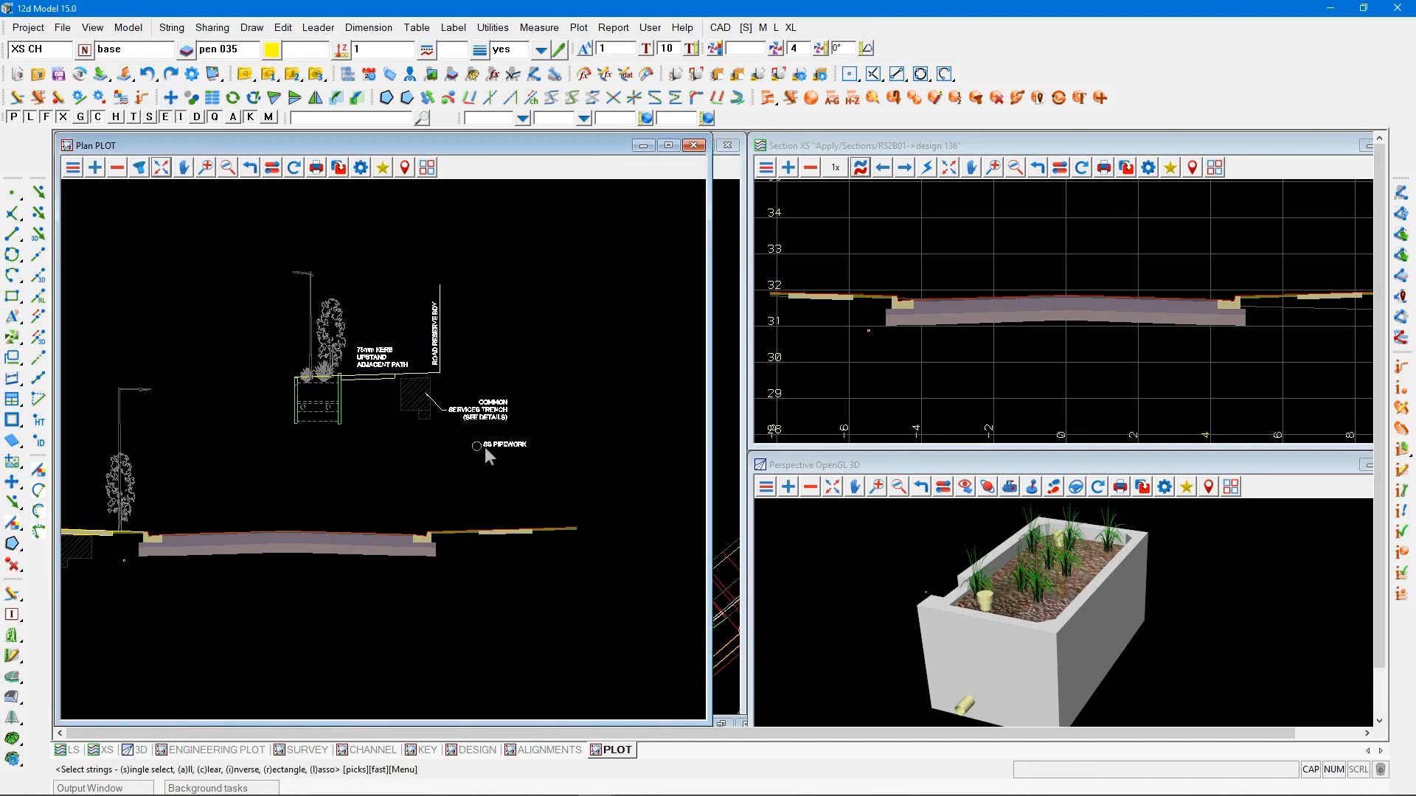
Move the mirrored raingarden detail onto the plotted section, placing the raingarden's top road-side corner at the back of the right kerb
{"action": "key", "text": "r"}
{"action": "left_click", "coordinate": [553, 471]}
{"action": "left_click", "coordinate": [226, 236]}
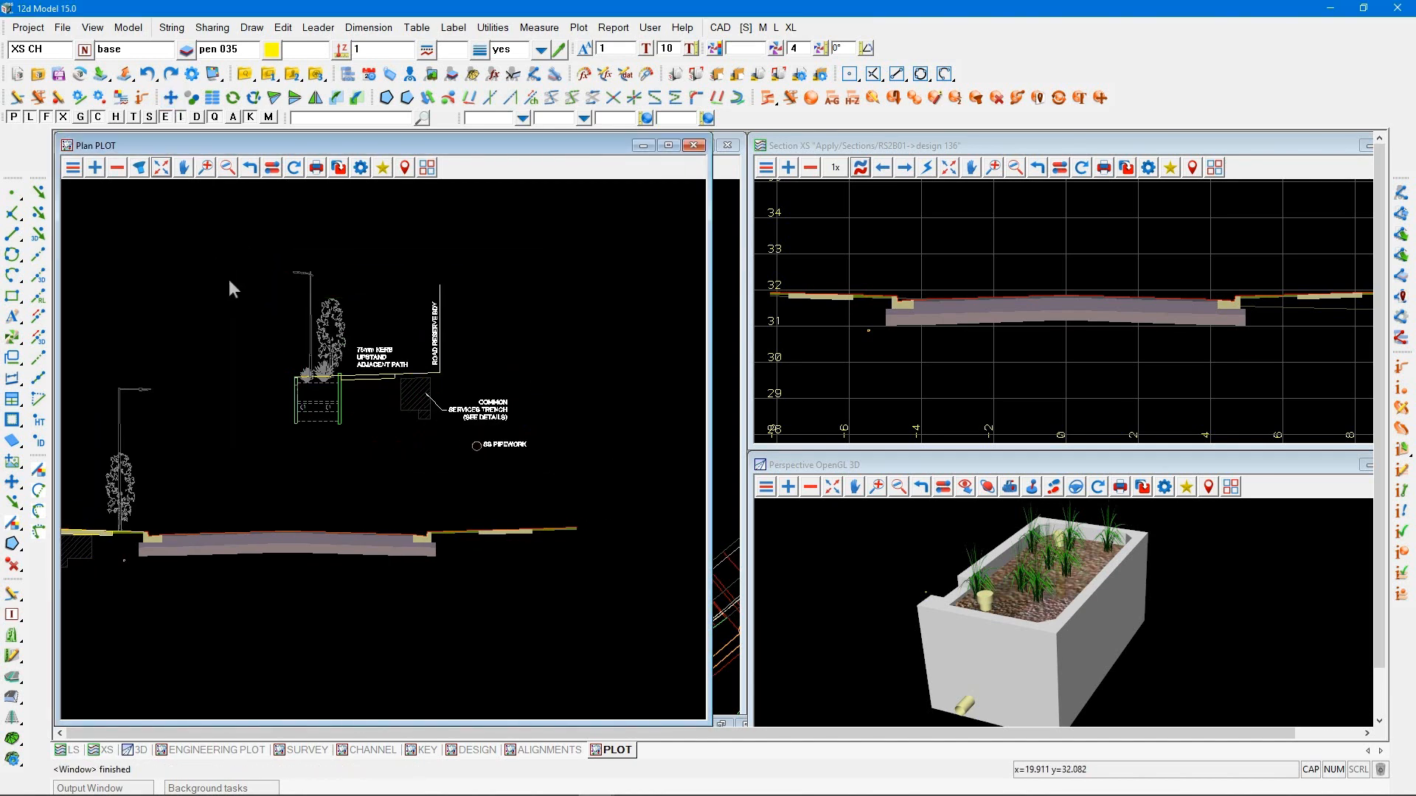
{"action": "left_click", "coordinate": [290, 374]}
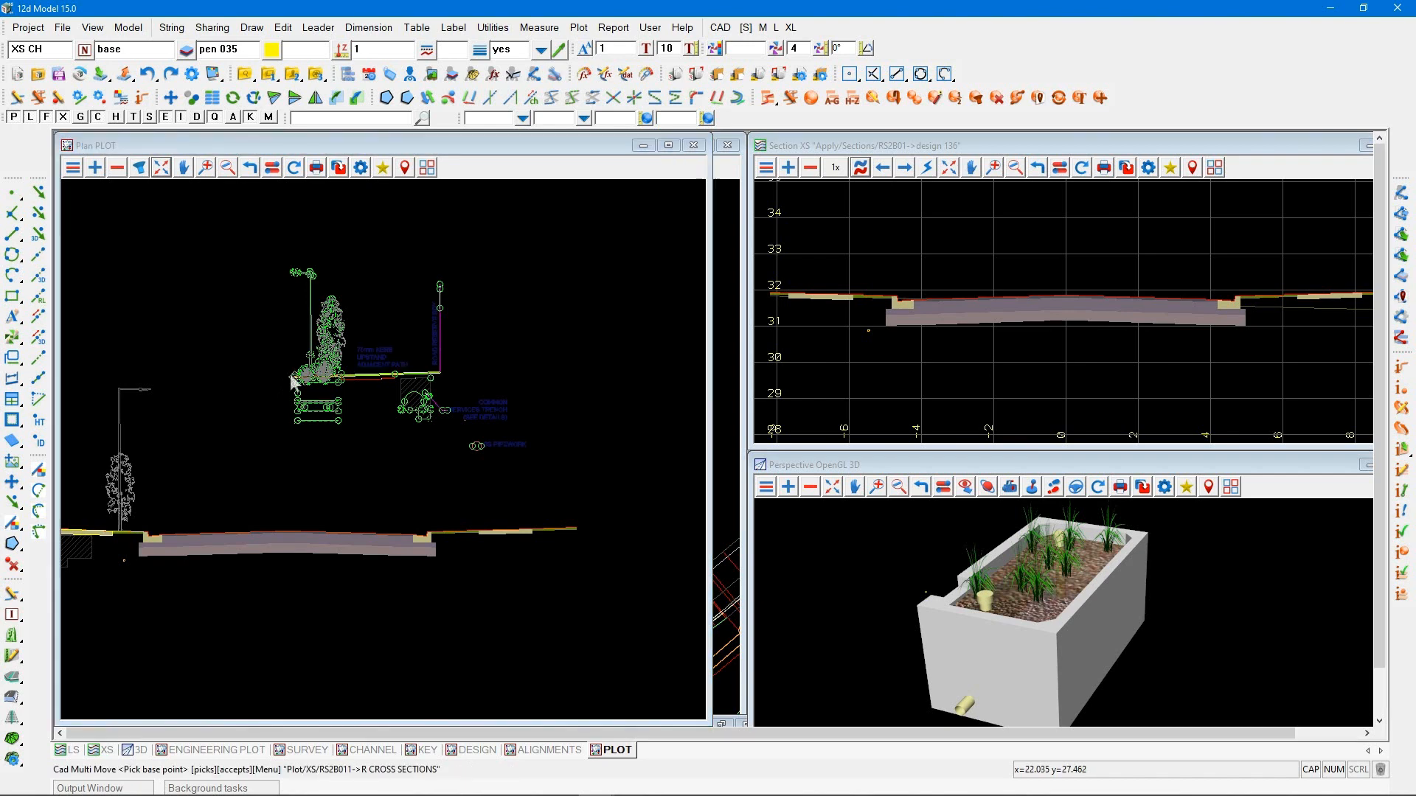
{"action": "left_click", "coordinate": [431, 534]}
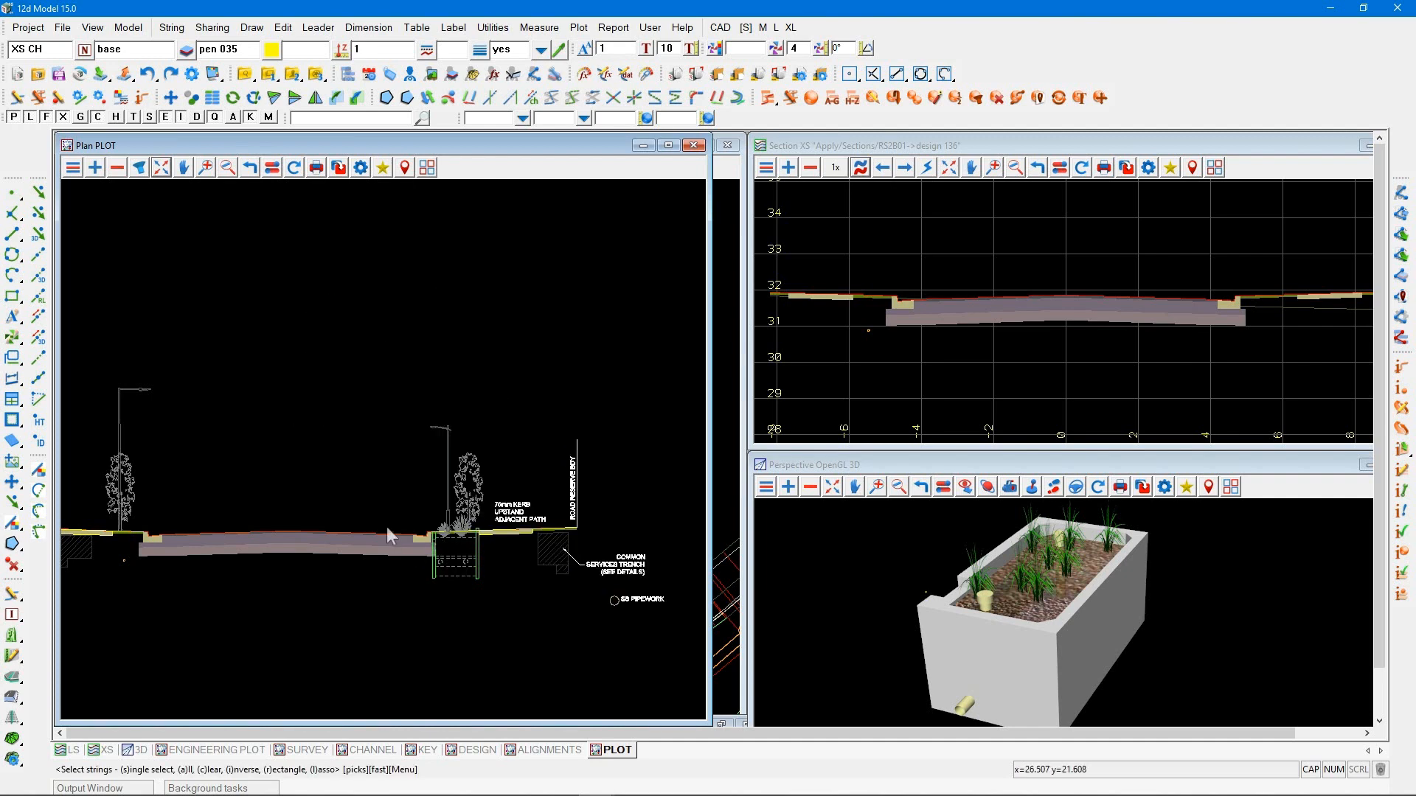
Widen the PLOT view window up to the neighbouring section view and enlarge the assembled cross-section in it
{"action": "scroll", "coordinate": [528, 414], "scroll_direction": "down", "scroll_amount": 3}
{"action": "scroll", "coordinate": [246, 519], "scroll_direction": "up", "scroll_amount": 1}
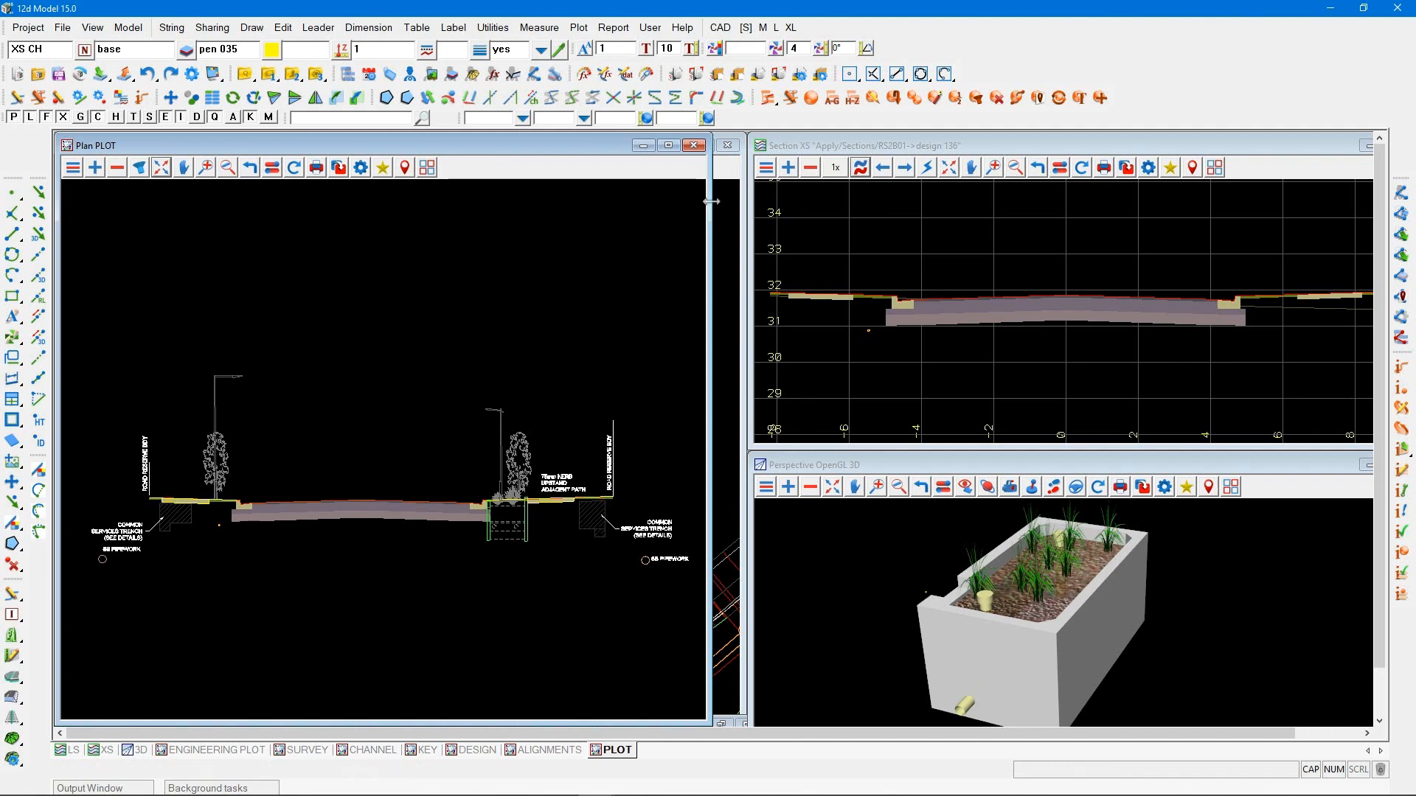
{"action": "left_click_drag", "start_coordinate": [710, 207], "coordinate": [743, 206]}
{"action": "scroll", "coordinate": [257, 485], "scroll_direction": "up", "scroll_amount": 1}
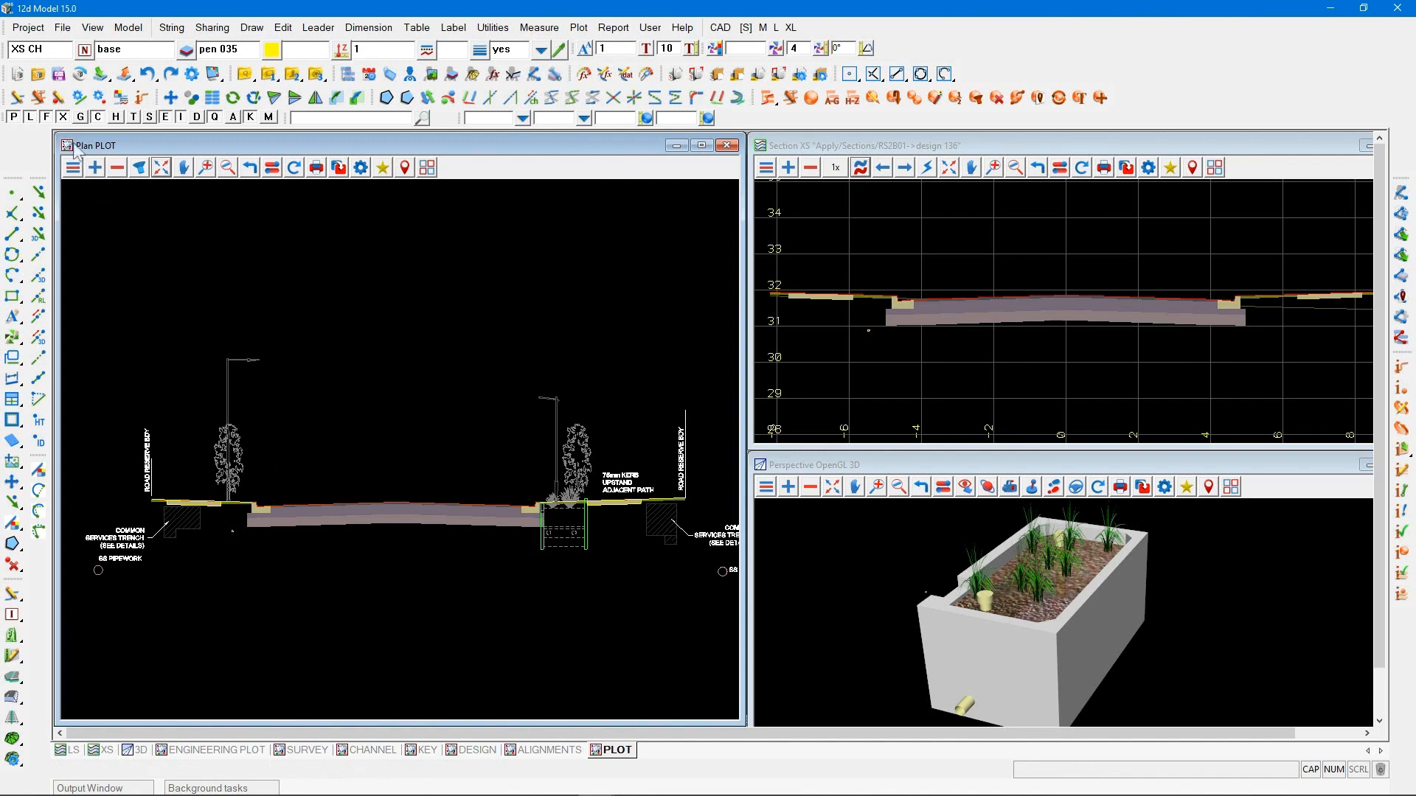
Start a horizontal CAD dimension and set its style to Arial Small Tick
{"action": "left_click", "coordinate": [27, 112]}
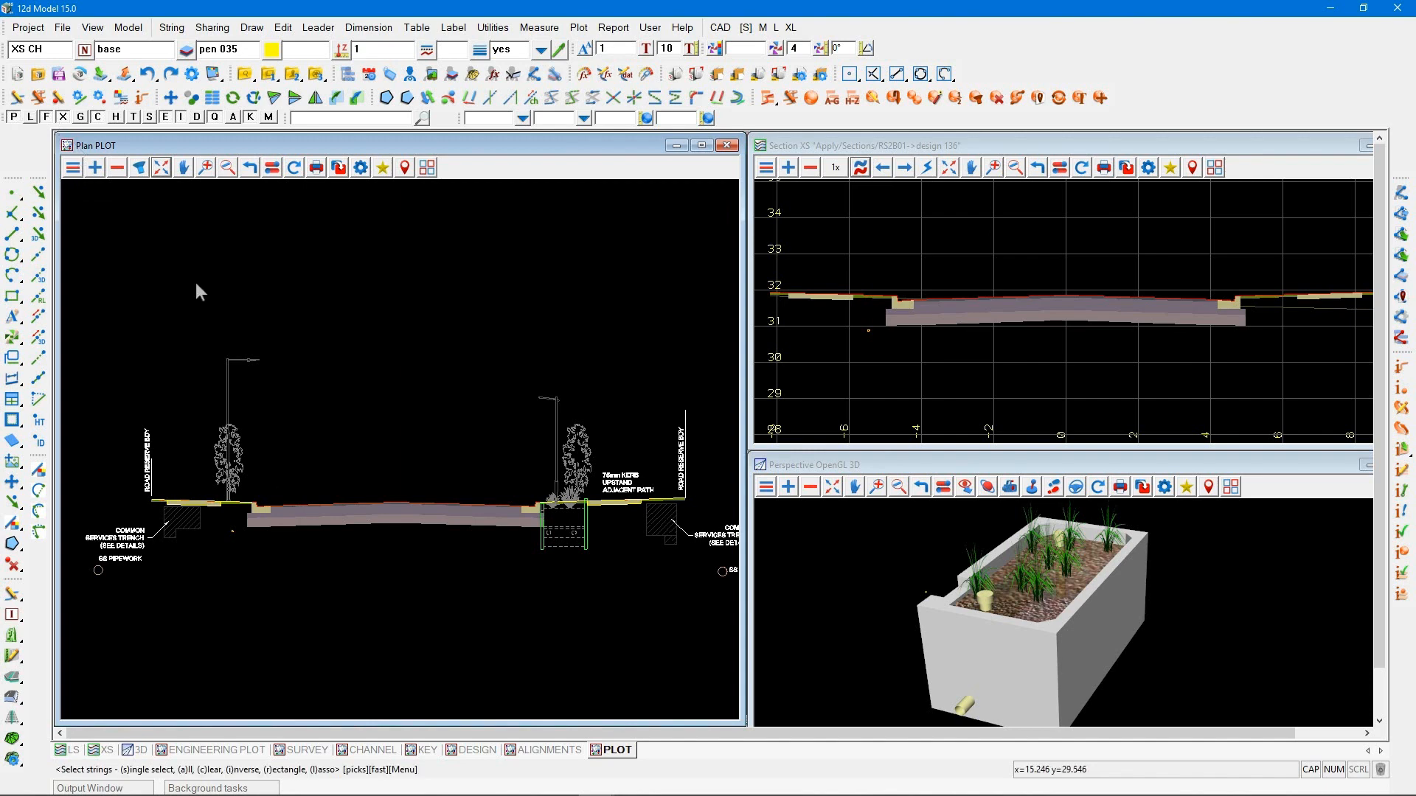
{"action": "left_click", "coordinate": [12, 379]}
{"action": "left_click", "coordinate": [411, 380]}
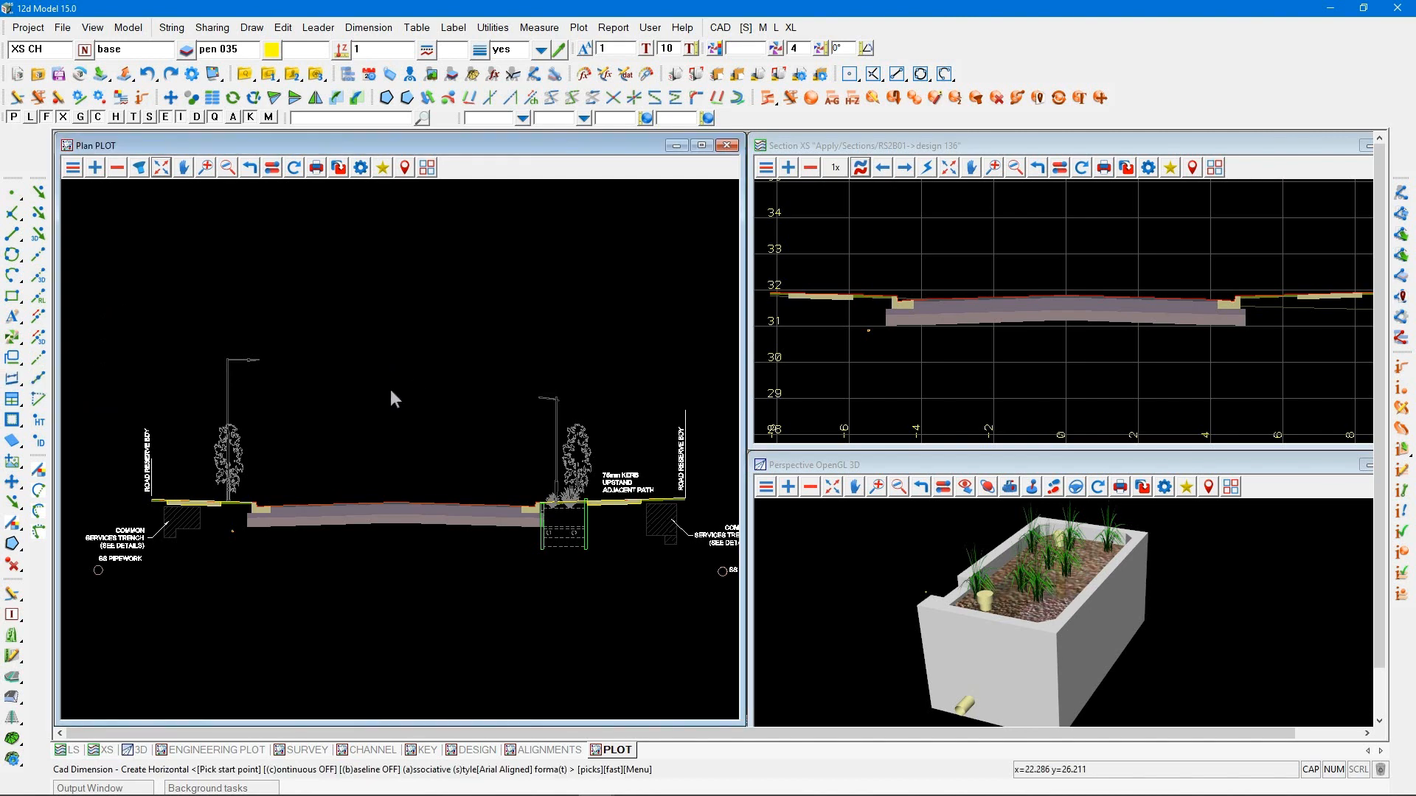
{"action": "key", "text": "s"}
{"action": "left_click", "coordinate": [470, 398]}
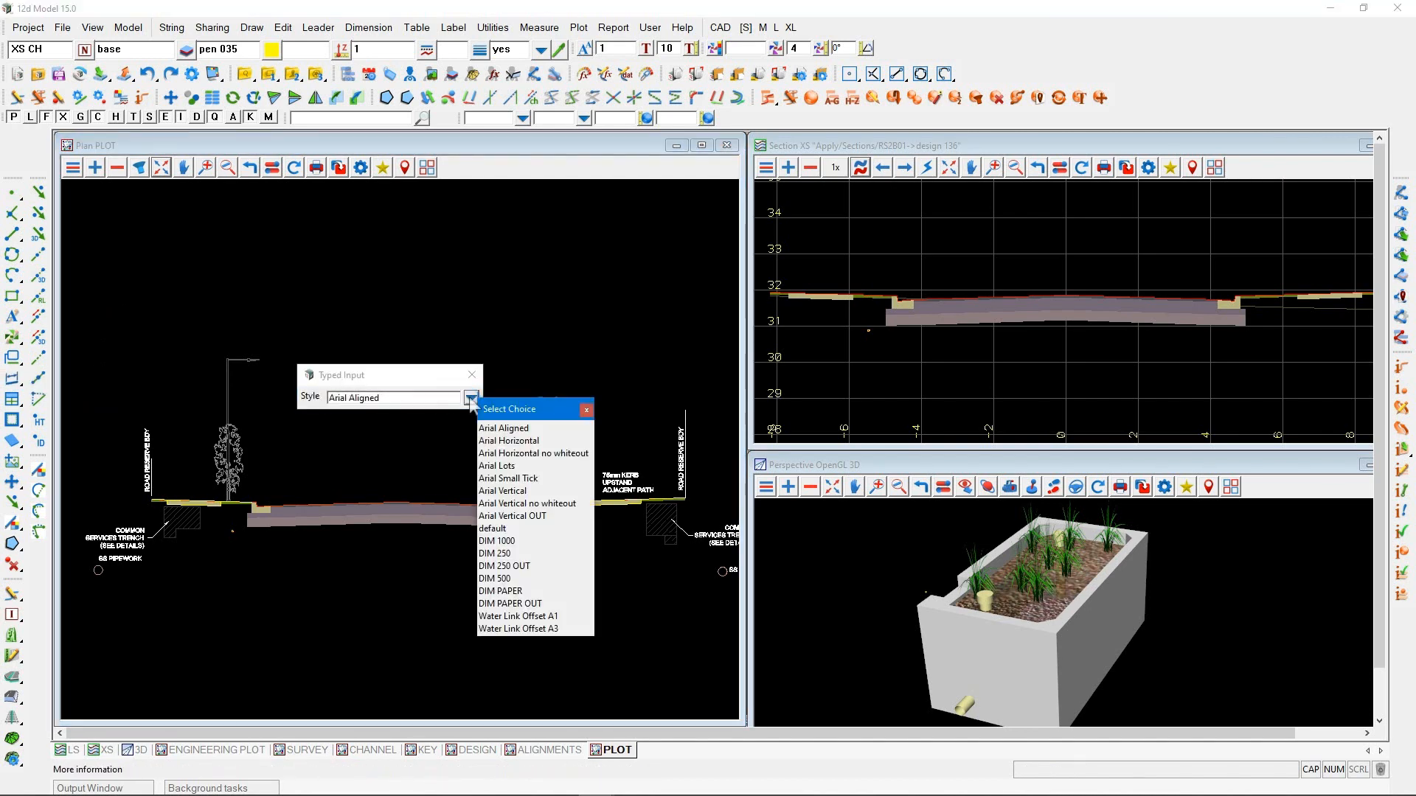
{"action": "left_click", "coordinate": [527, 479]}
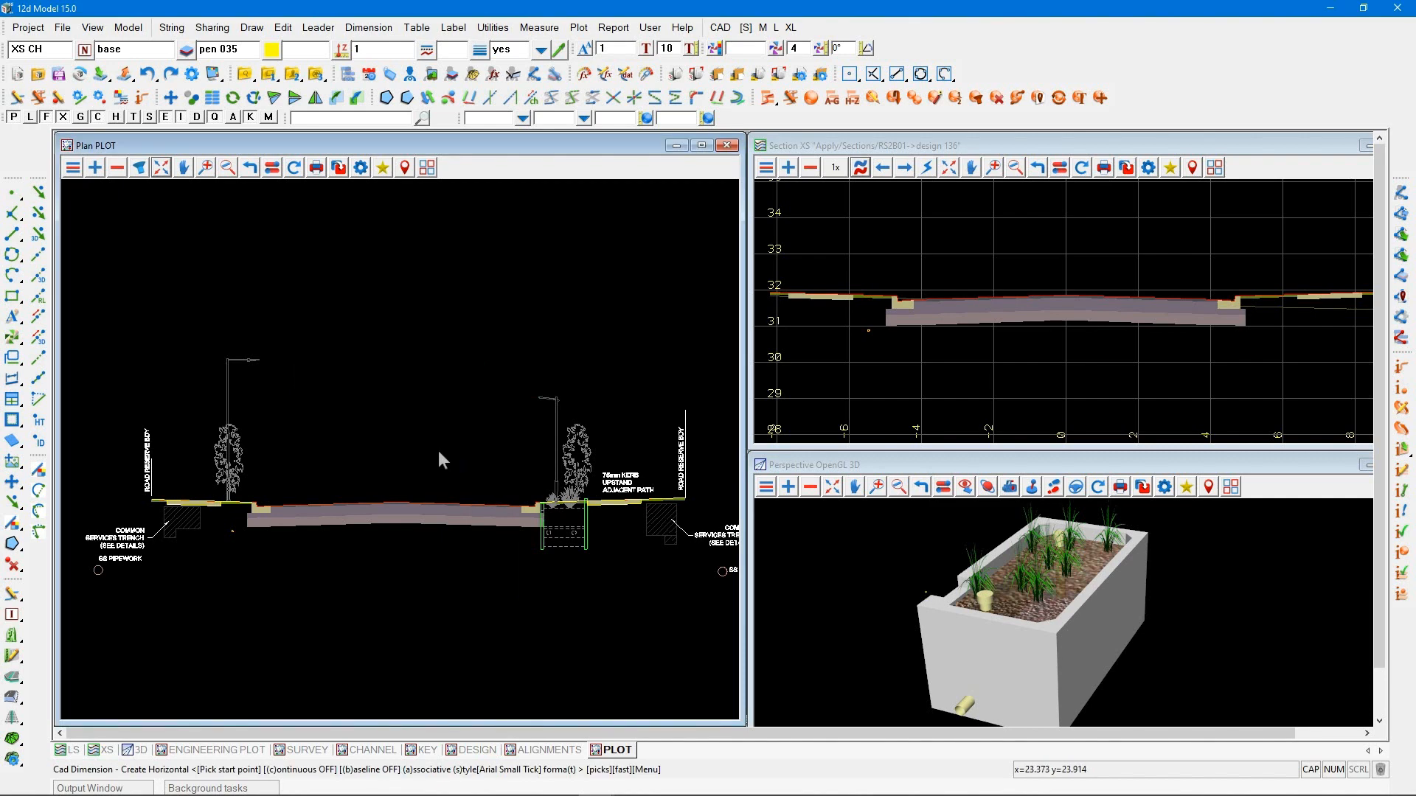
Set the dimension format to <> and dimension horizontally from the road crown to the back of the left kerb, with the line above the road
{"action": "key", "text": "t"}
{"action": "left_click", "coordinate": [520, 459]}
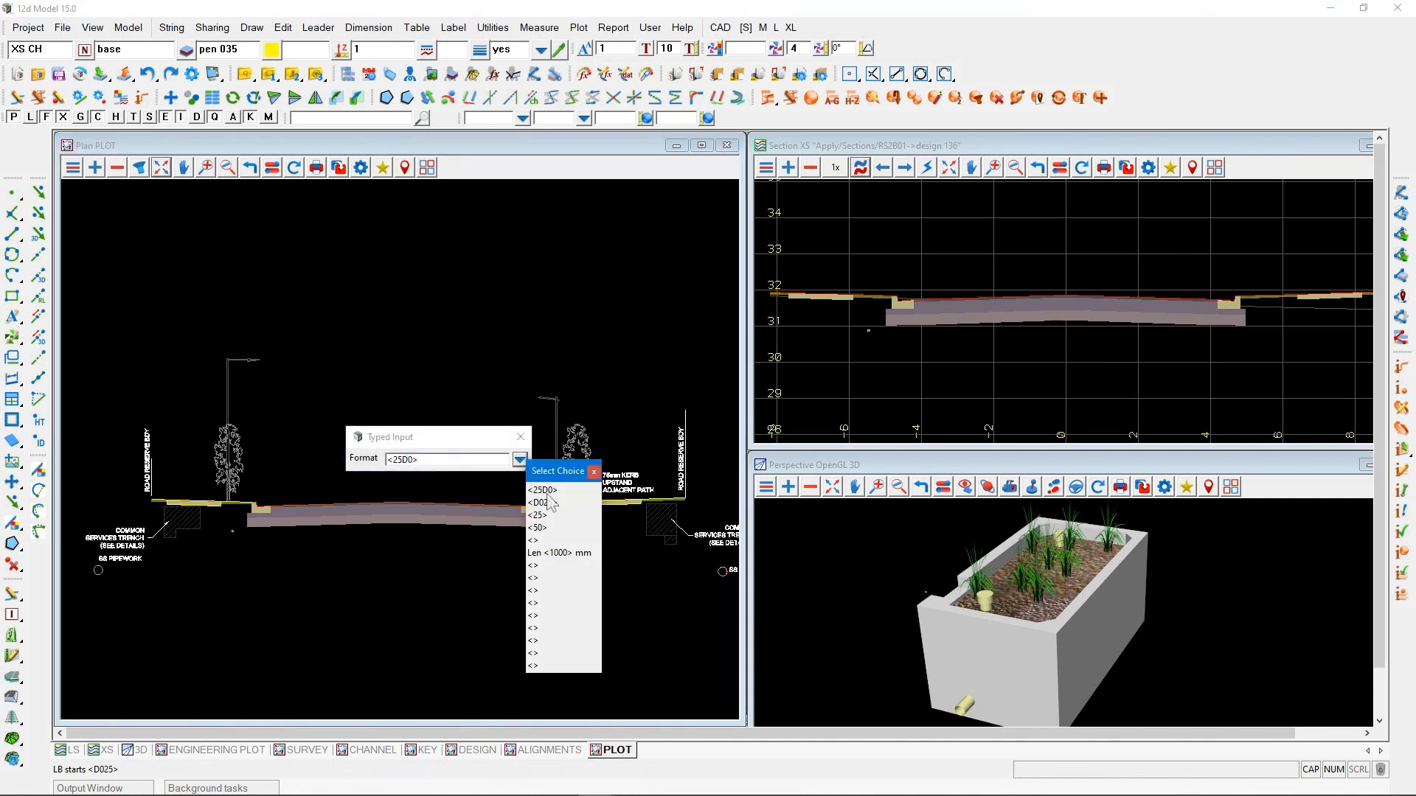
{"action": "left_click", "coordinate": [541, 565]}
{"action": "scroll", "coordinate": [301, 490], "scroll_direction": "up", "scroll_amount": 2}
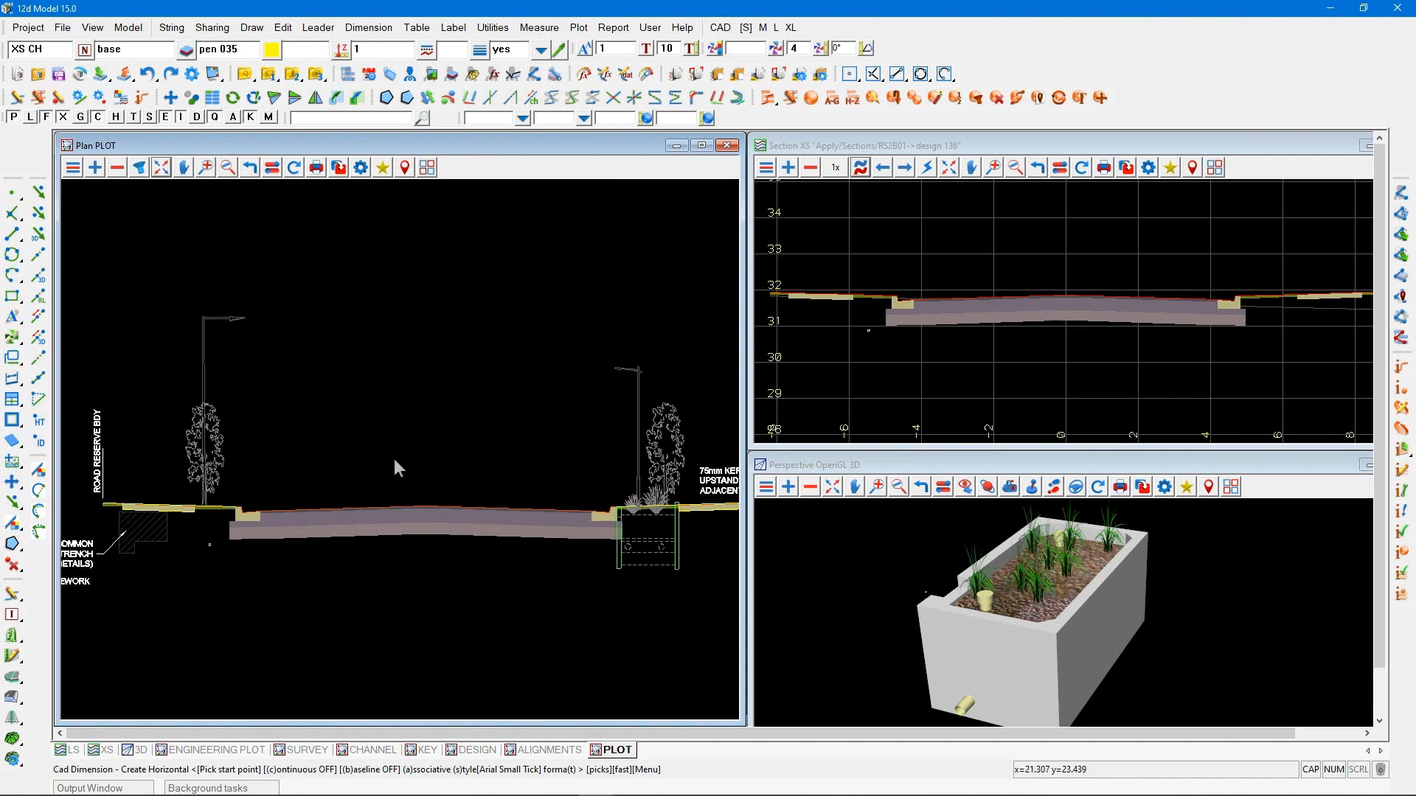
{"action": "scroll", "coordinate": [435, 461], "scroll_direction": "down", "scroll_amount": 2}
{"action": "scroll", "coordinate": [196, 460], "scroll_direction": "up", "scroll_amount": 1}
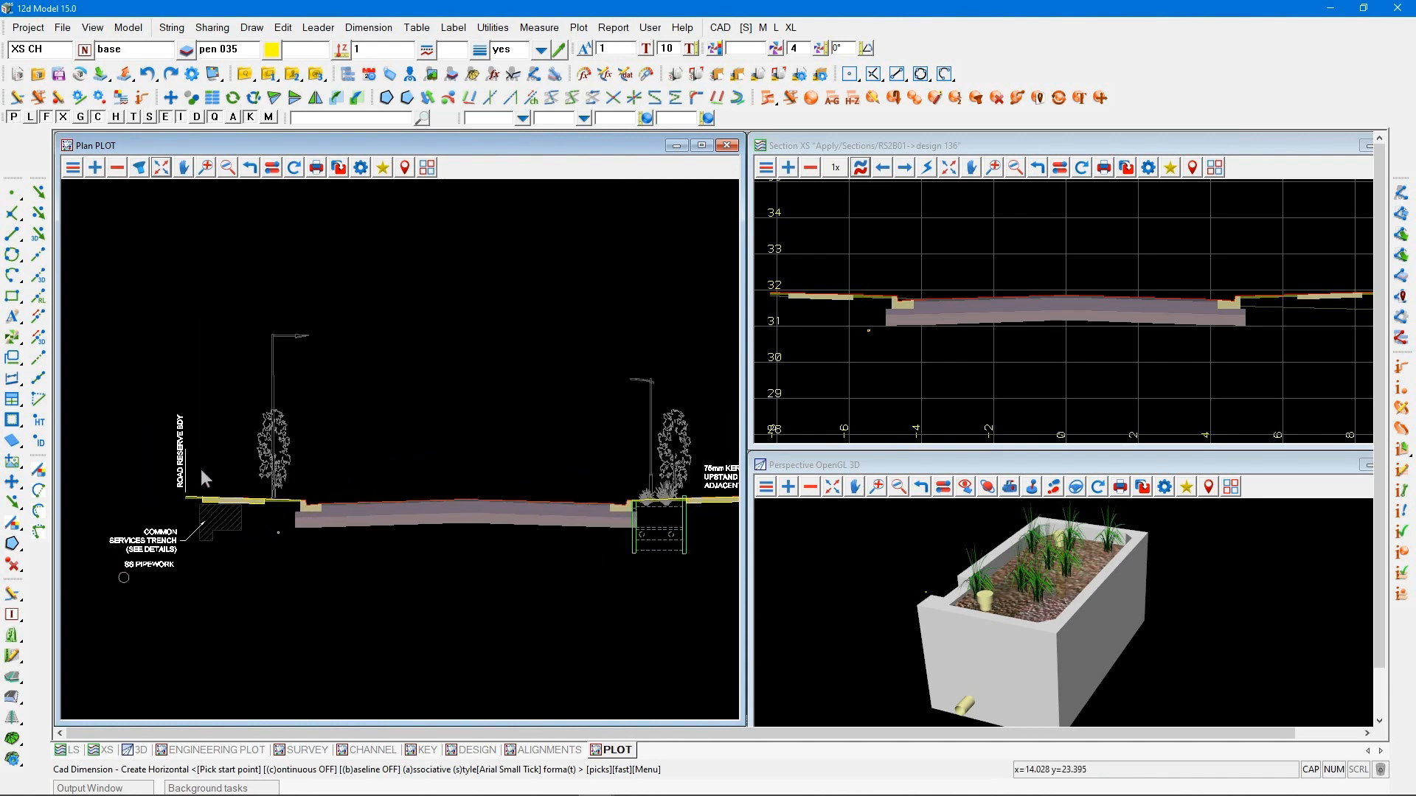
{"action": "left_click", "coordinate": [463, 494]}
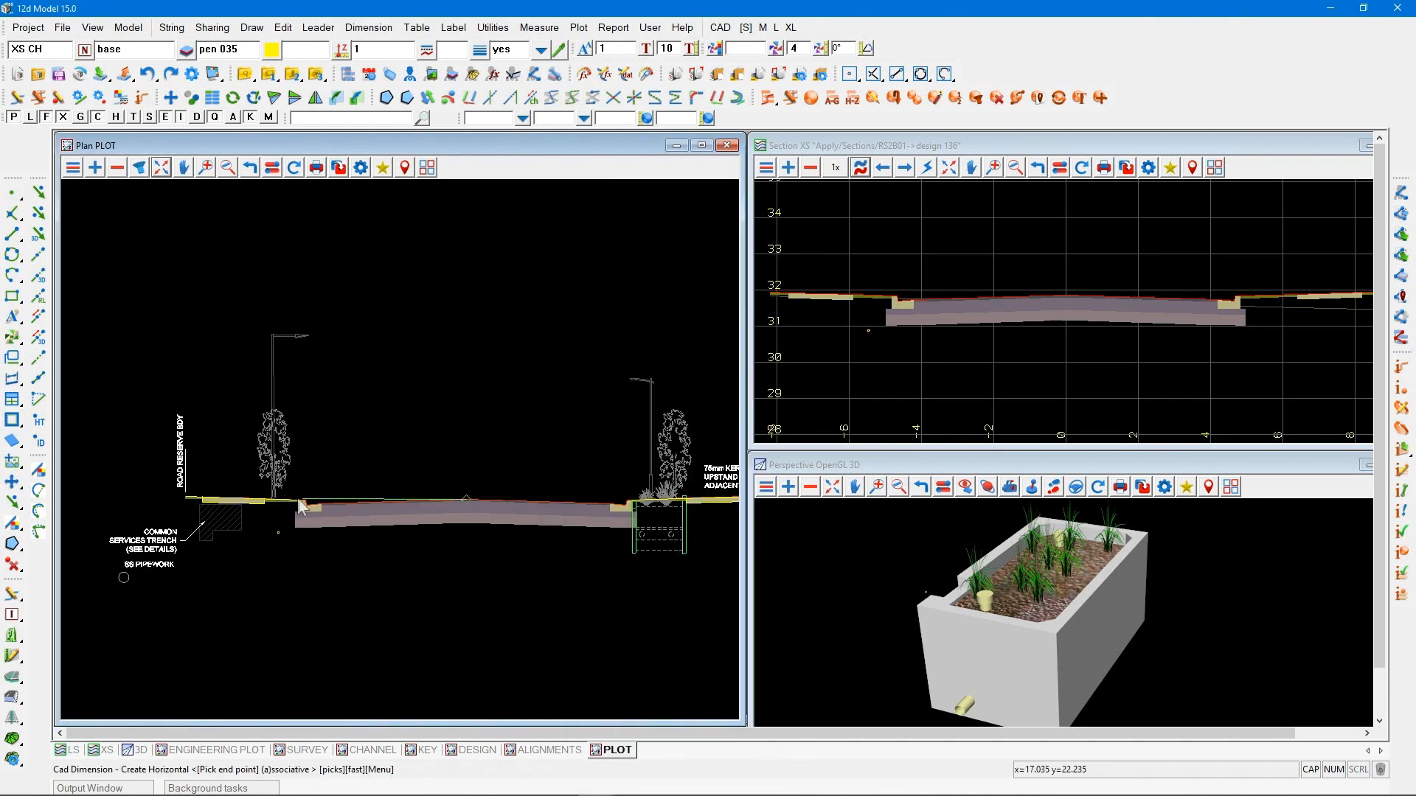
{"action": "left_click", "coordinate": [305, 499]}
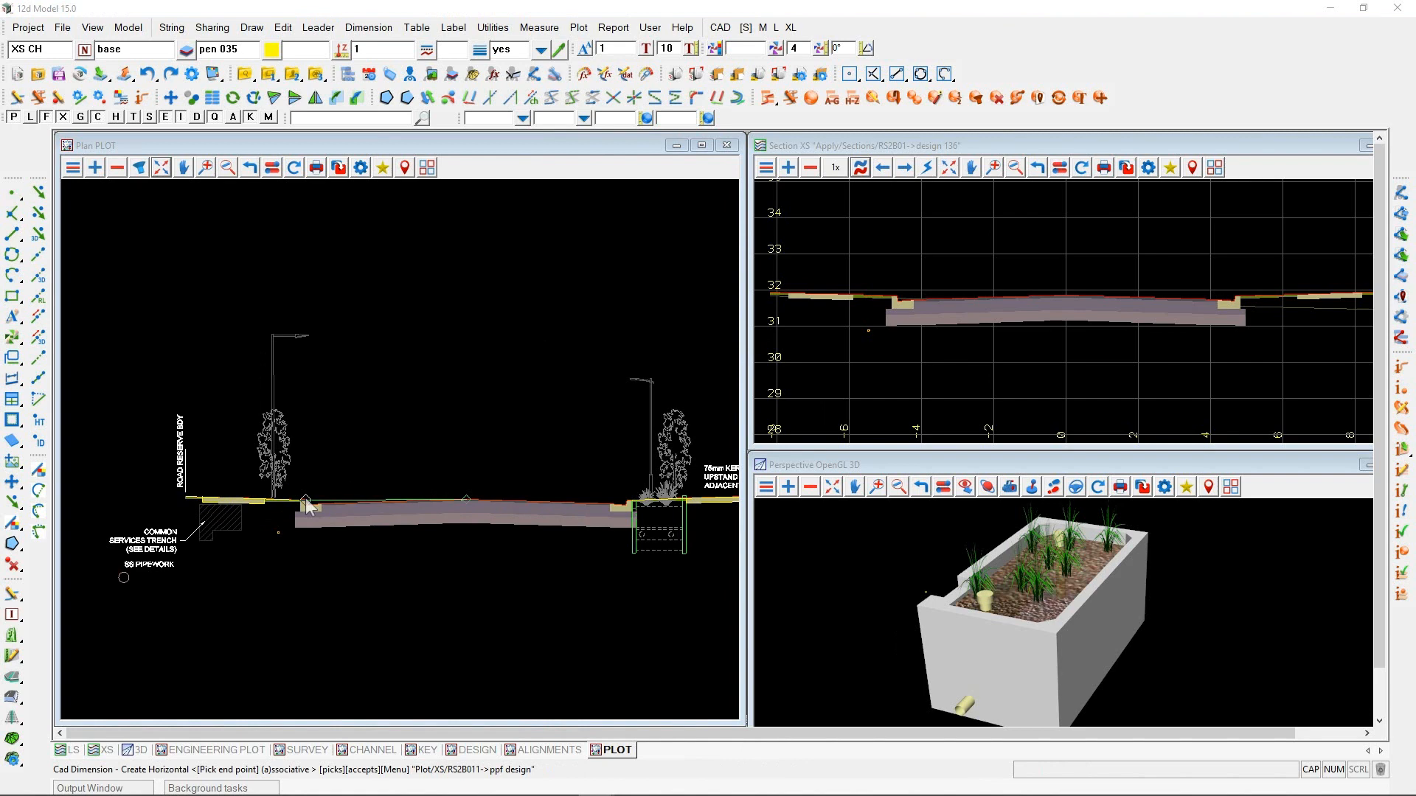
{"action": "left_click", "coordinate": [303, 404]}
Set the plot scale of the PLOT plan view to 100
{"action": "scroll", "coordinate": [178, 437], "scroll_direction": "up", "scroll_amount": 1}
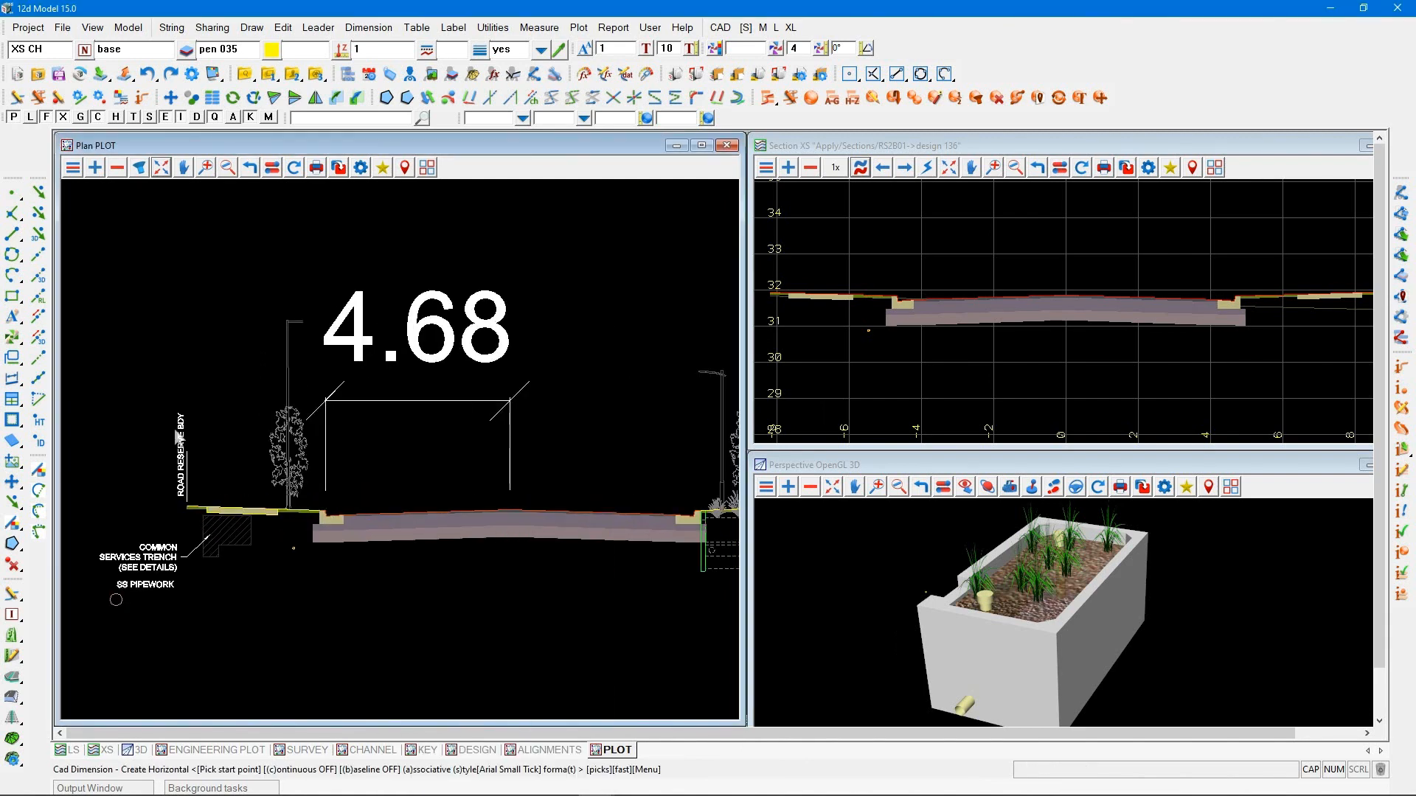
{"action": "left_click", "coordinate": [360, 168]}
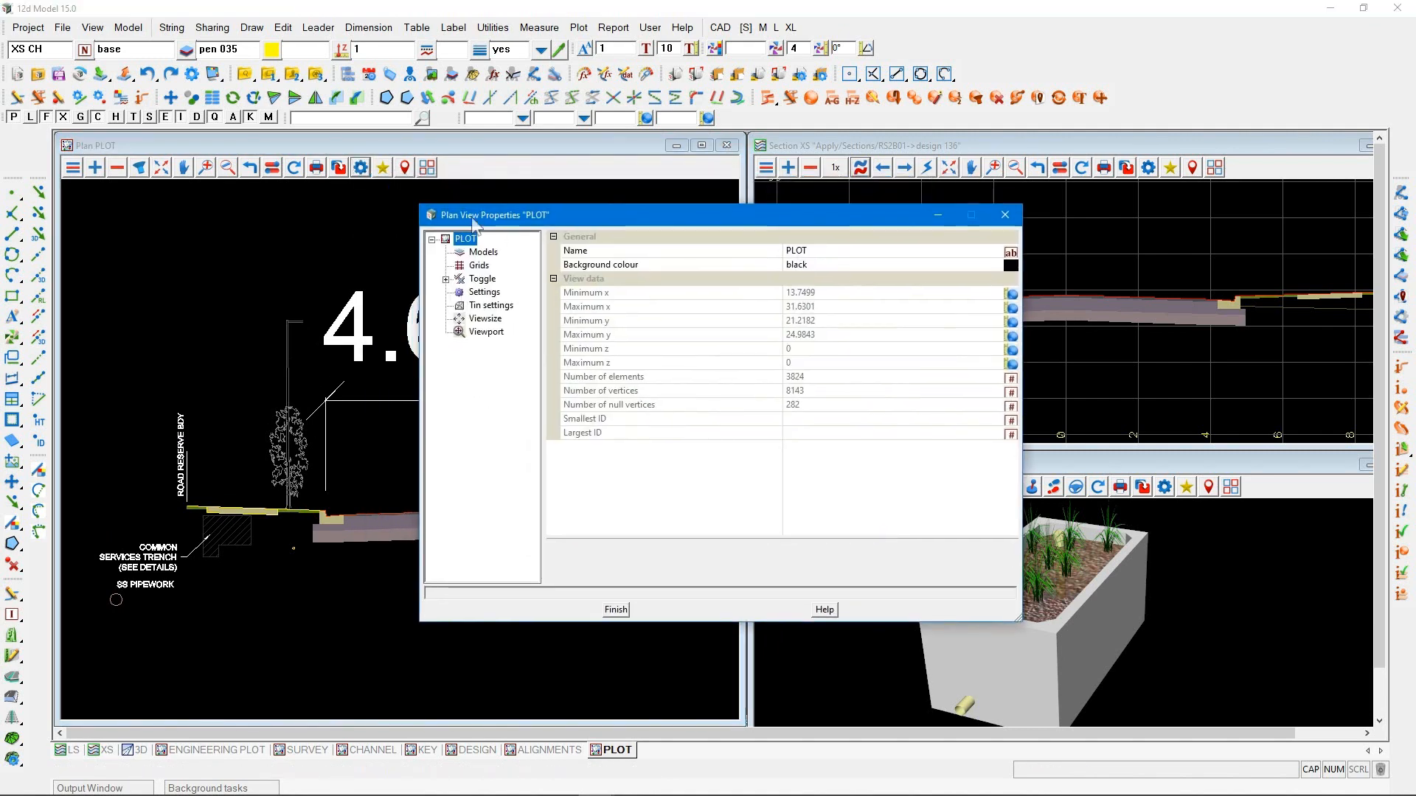
{"action": "left_click_drag", "start_coordinate": [427, 193], "coordinate": [475, 224]}
{"action": "left_click", "coordinate": [493, 292]}
{"action": "left_click", "coordinate": [816, 336]}
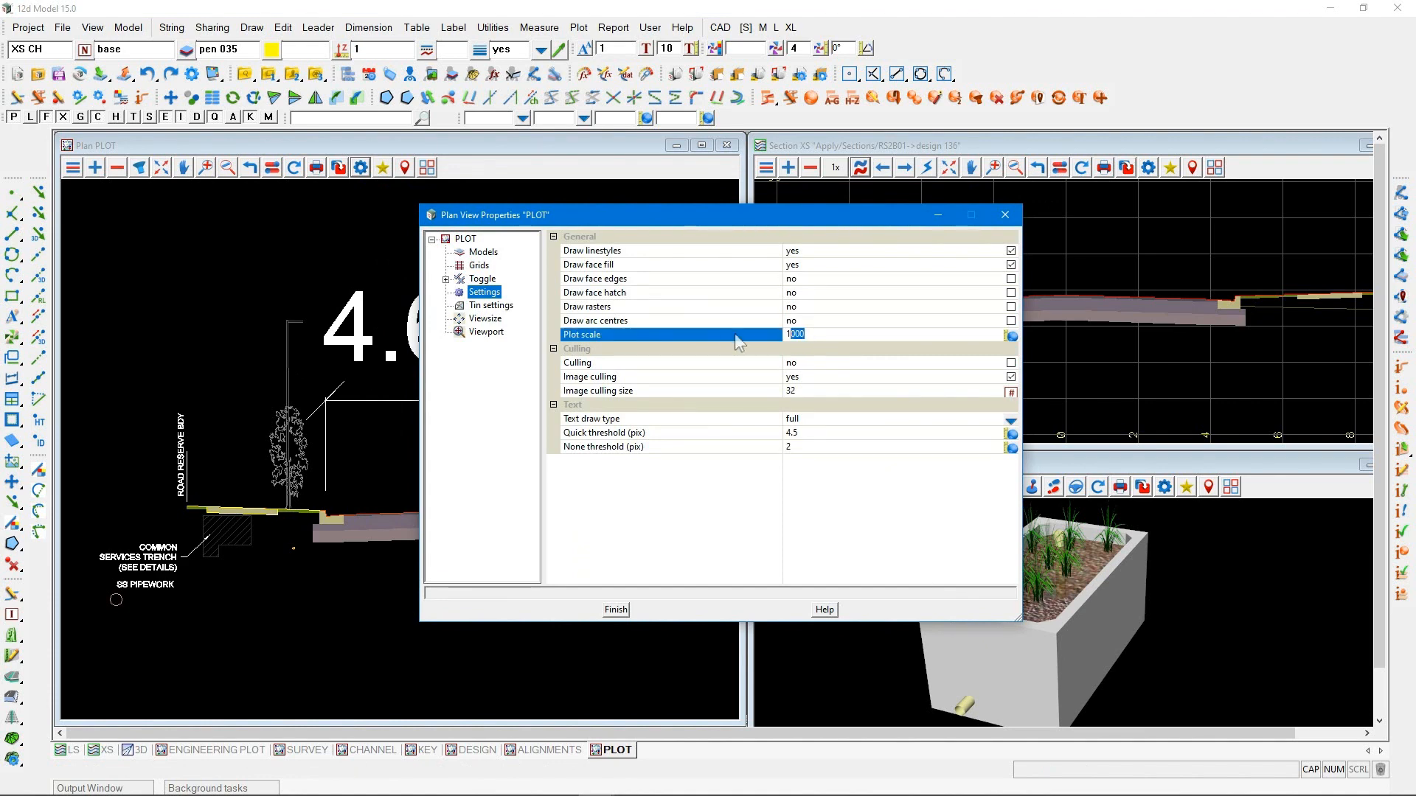
{"action": "type", "text": "100"}
{"action": "key", "text": "Return"}
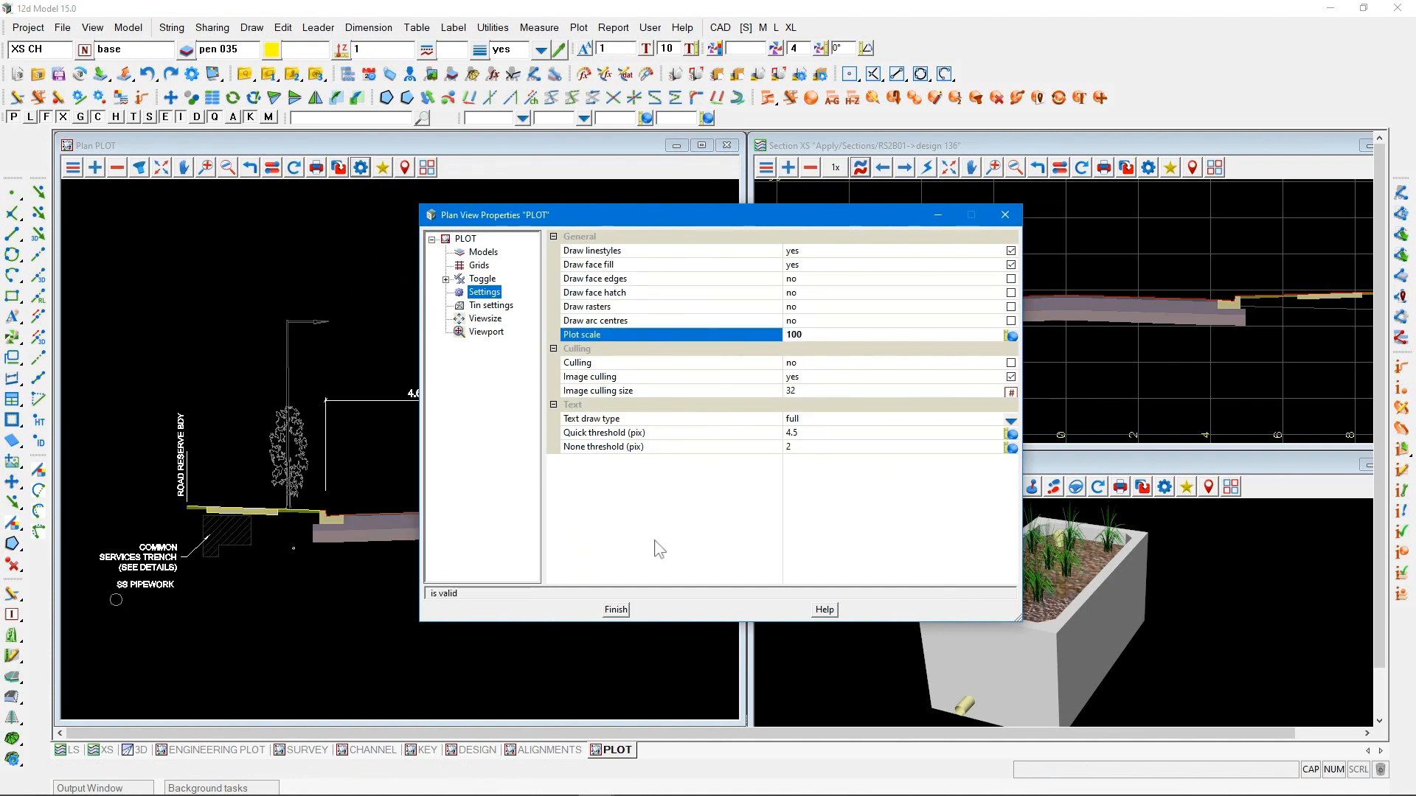
{"action": "left_click", "coordinate": [615, 611]}
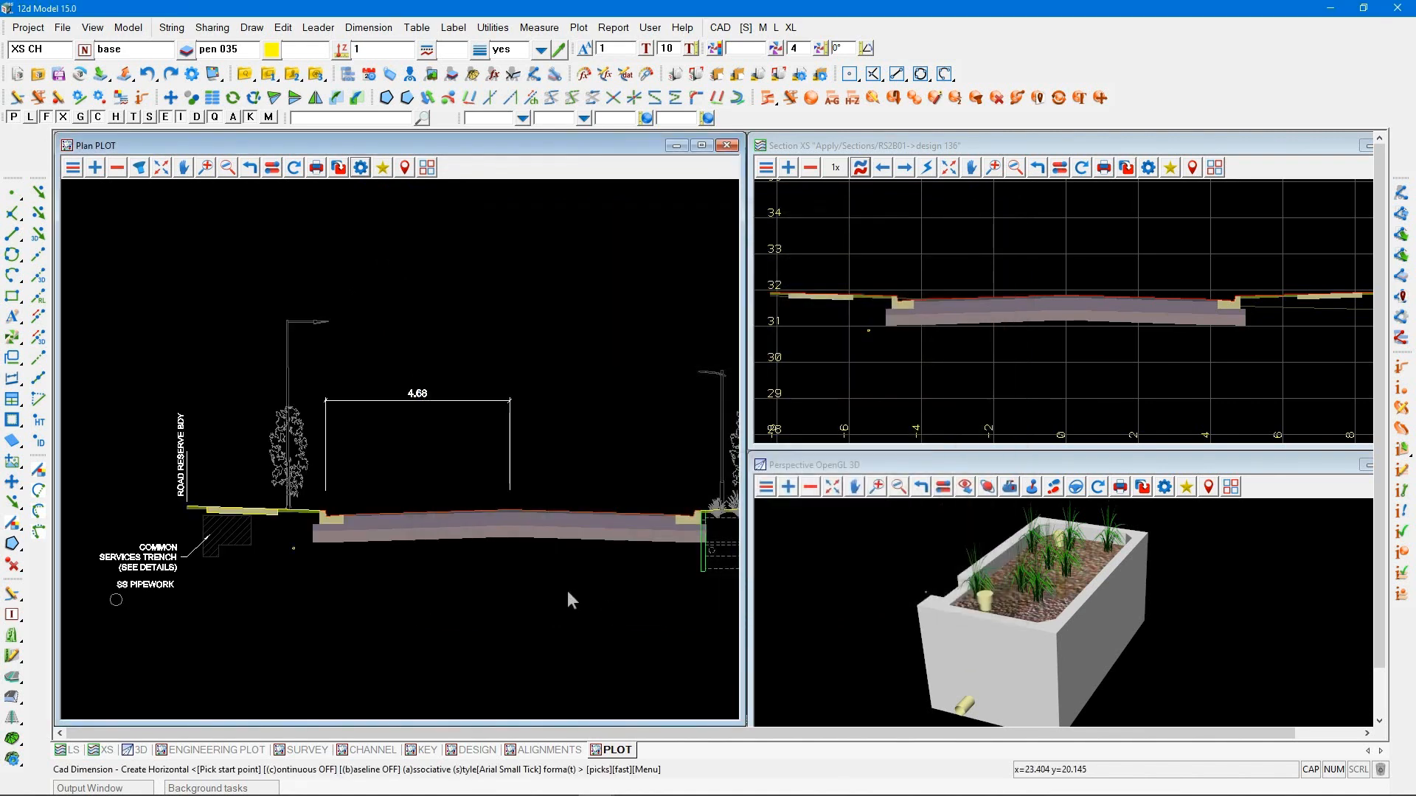
Add a horizontal dimension from the back of the left kerb to the near edge of the left footpath, in line with the carriageway dimension
{"action": "left_click", "coordinate": [329, 510]}
{"action": "middle_click", "coordinate": [329, 511]}
{"action": "left_click", "coordinate": [277, 507]}
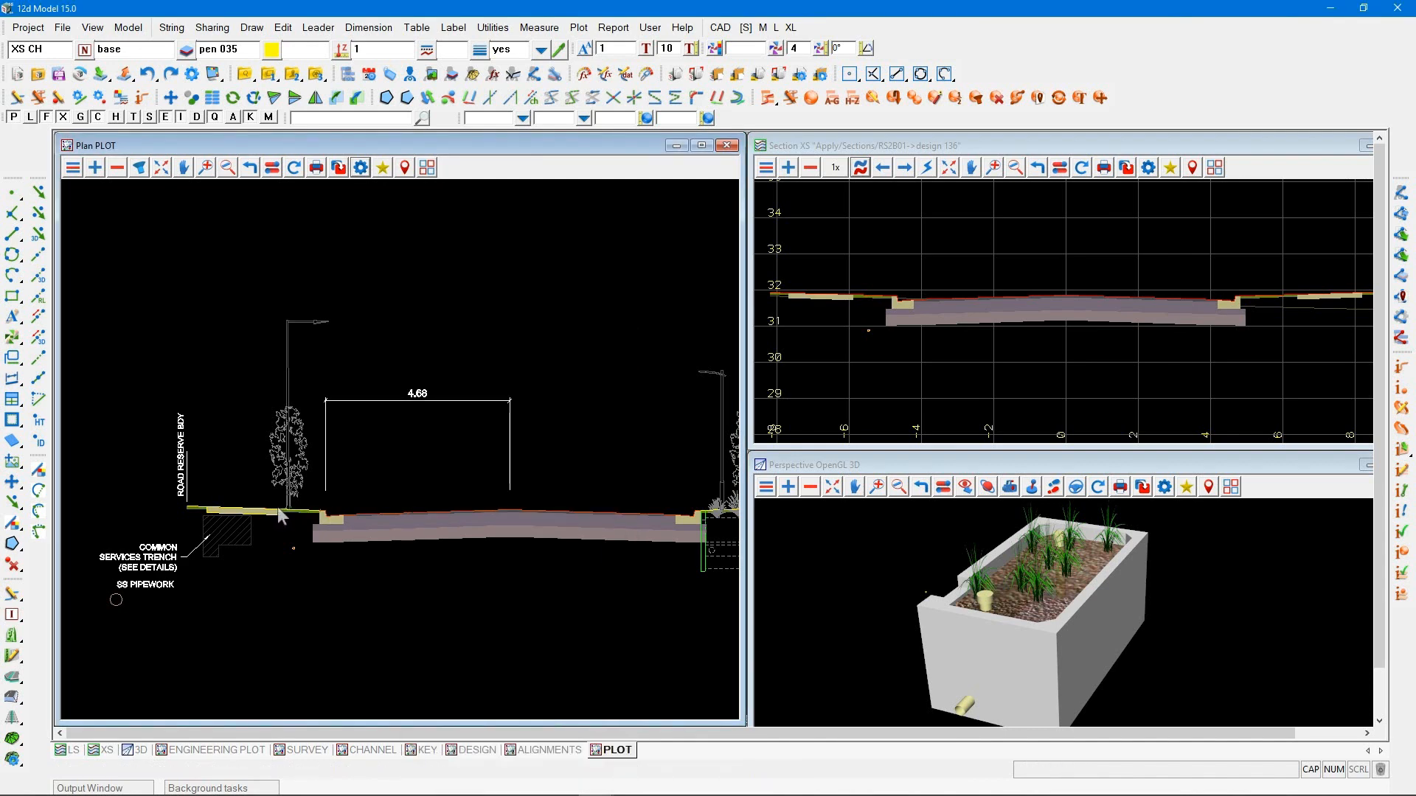
{"action": "middle_click", "coordinate": [278, 507]}
{"action": "left_click", "coordinate": [323, 404]}
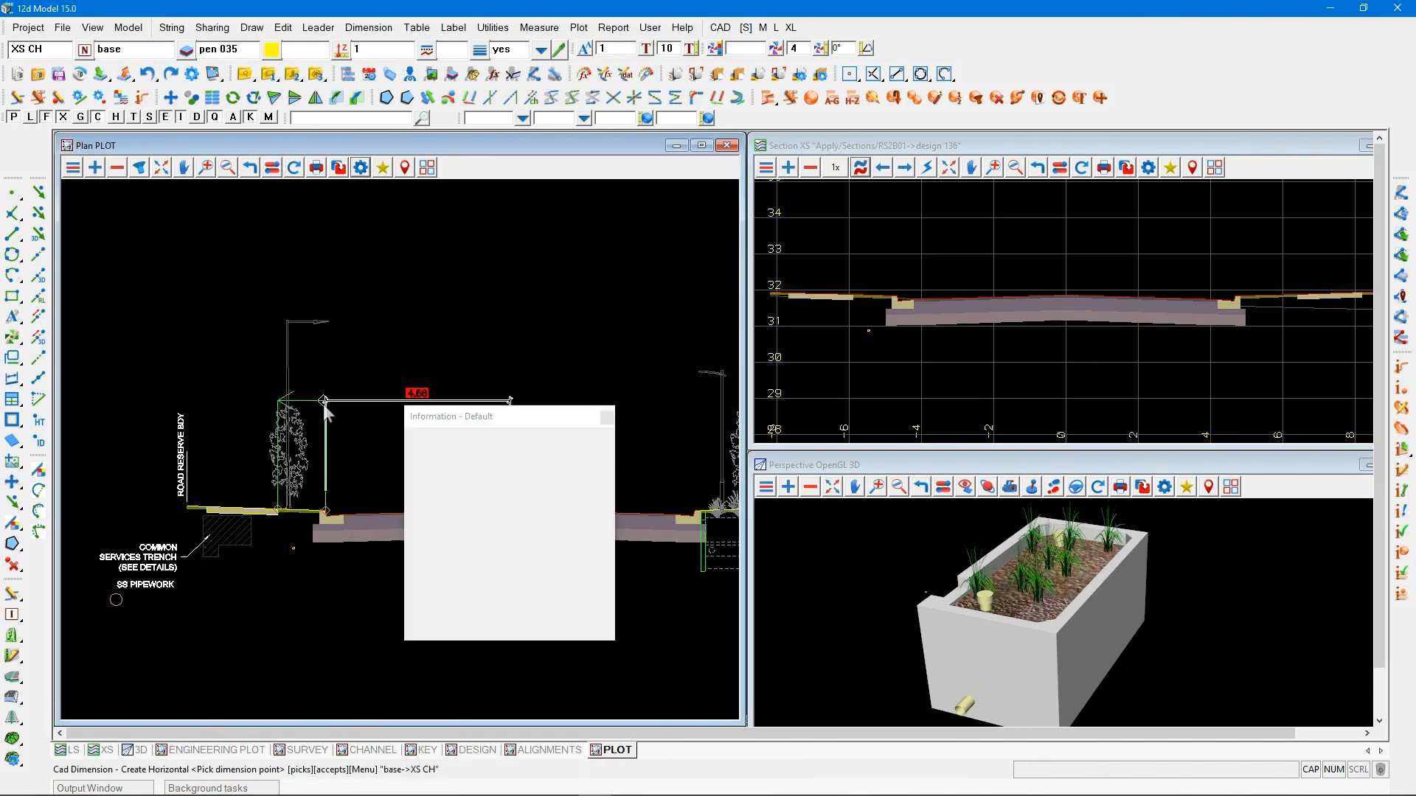
{"action": "middle_click", "coordinate": [323, 404]}
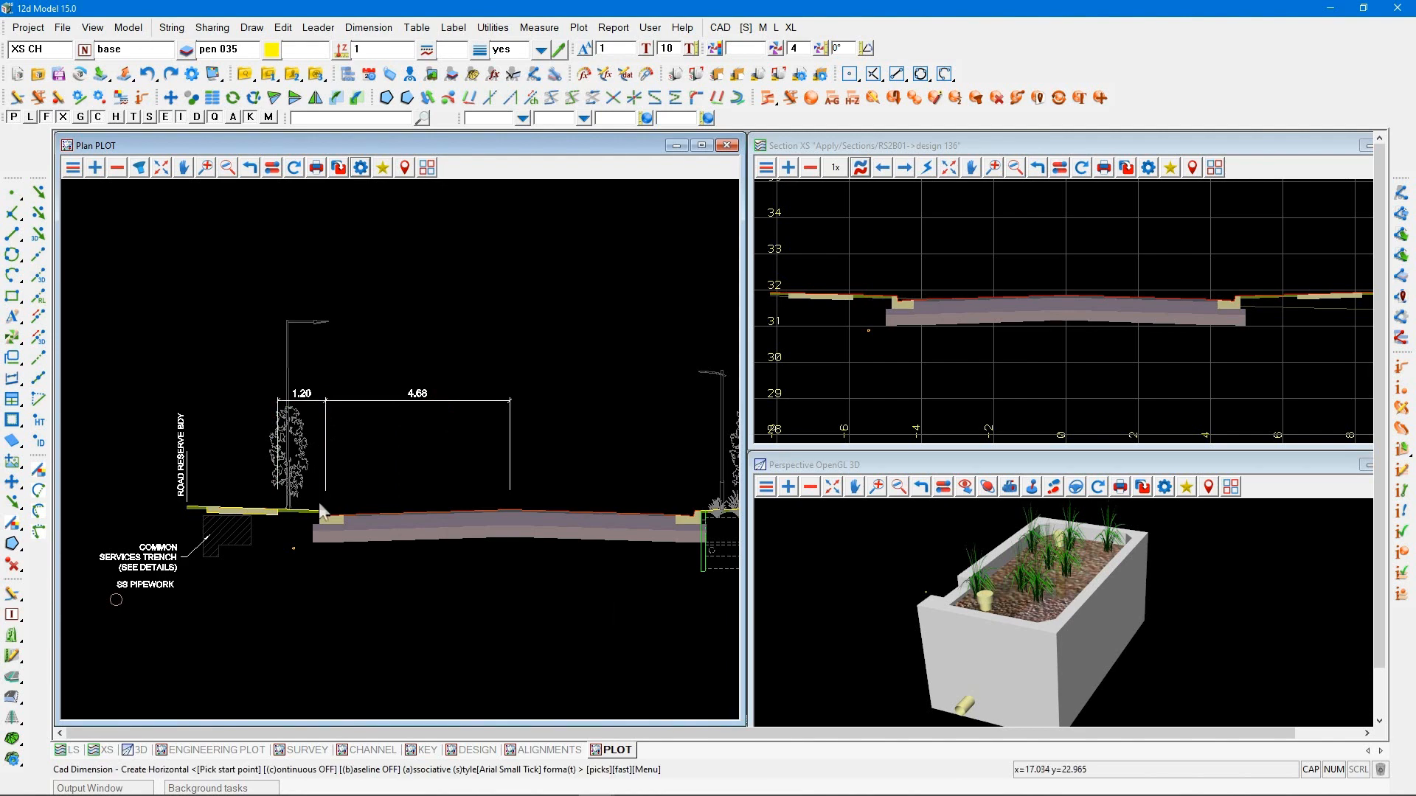
Dimension the left footpath's width horizontally, keeping it in line with the existing dimensions
{"action": "left_click", "coordinate": [277, 506]}
{"action": "middle_click", "coordinate": [277, 506]}
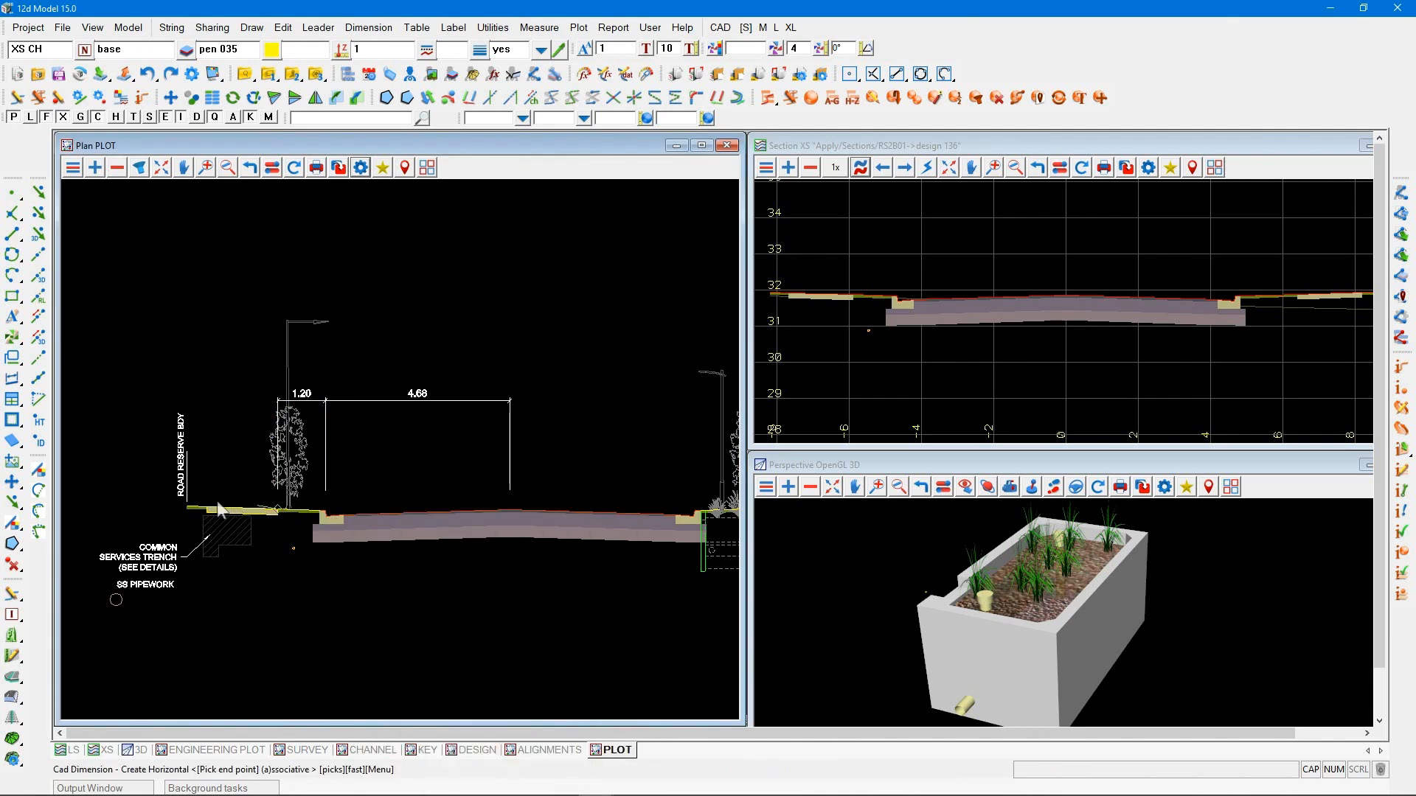
{"action": "left_click", "coordinate": [208, 507]}
{"action": "middle_click", "coordinate": [207, 507]}
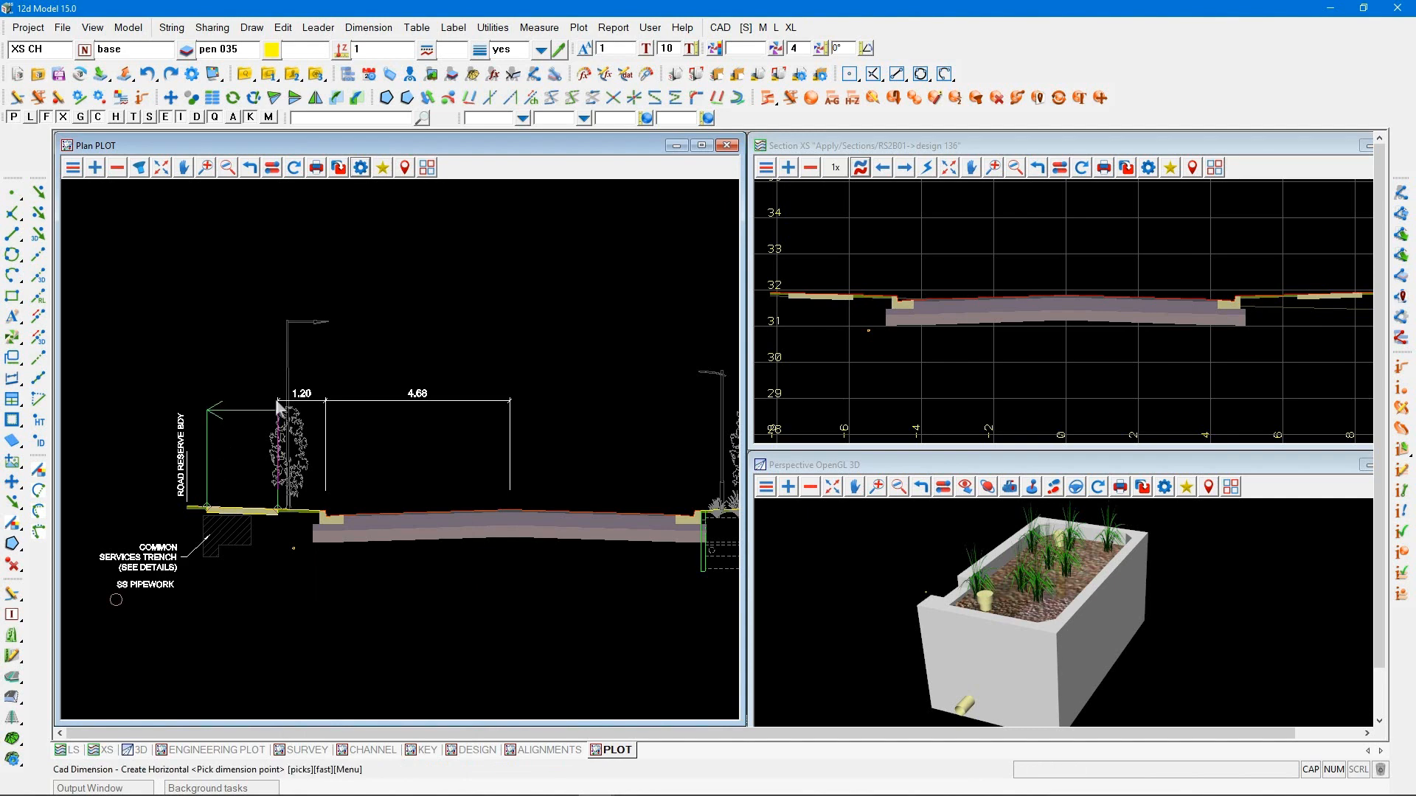
{"action": "left_click", "coordinate": [279, 404]}
{"action": "middle_click", "coordinate": [273, 413]}
Dimension the gap from the left footpath's outer edge to the left road reserve boundary, in line with the existing dimensions
{"action": "left_click", "coordinate": [207, 509]}
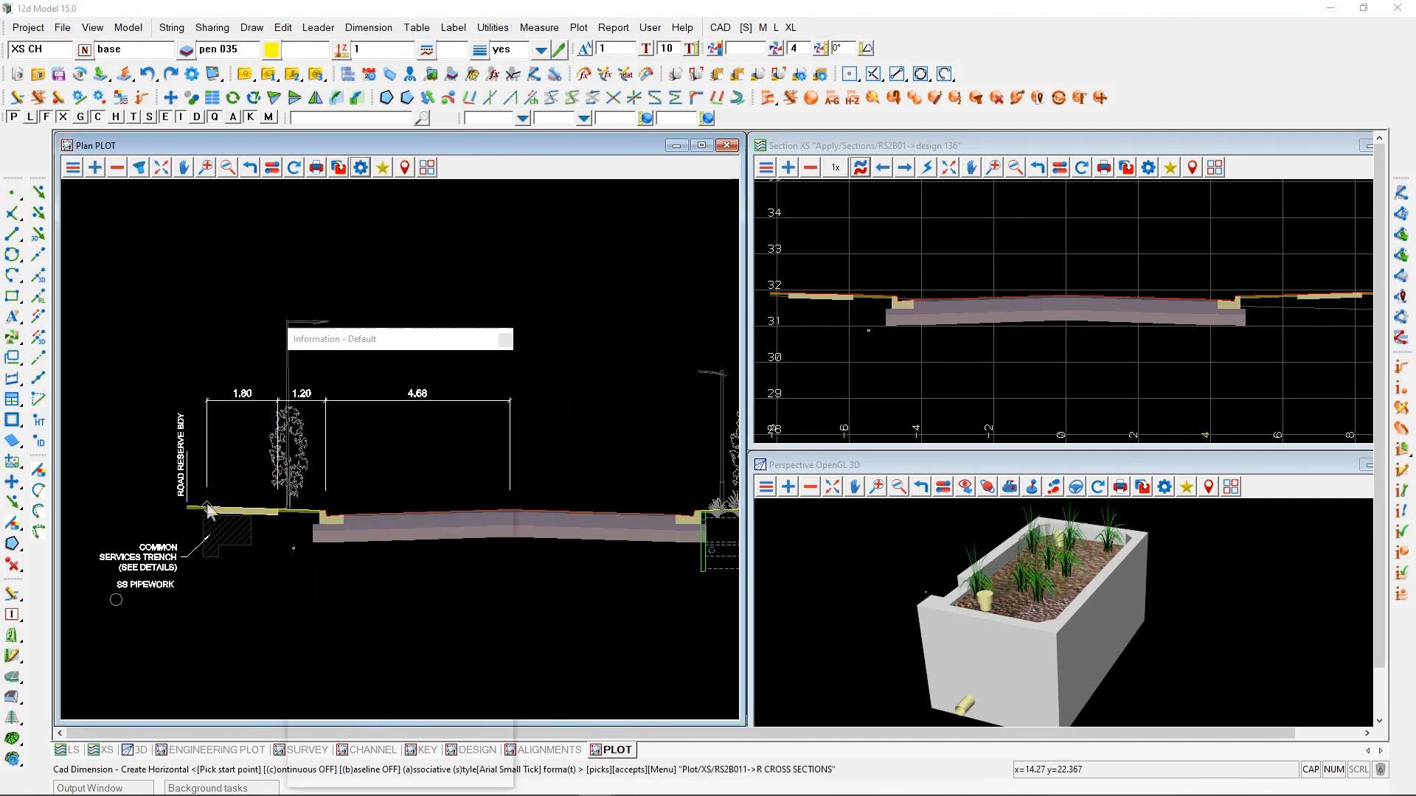
{"action": "middle_click", "coordinate": [207, 505]}
{"action": "left_click", "coordinate": [186, 507]}
{"action": "middle_click", "coordinate": [187, 506]}
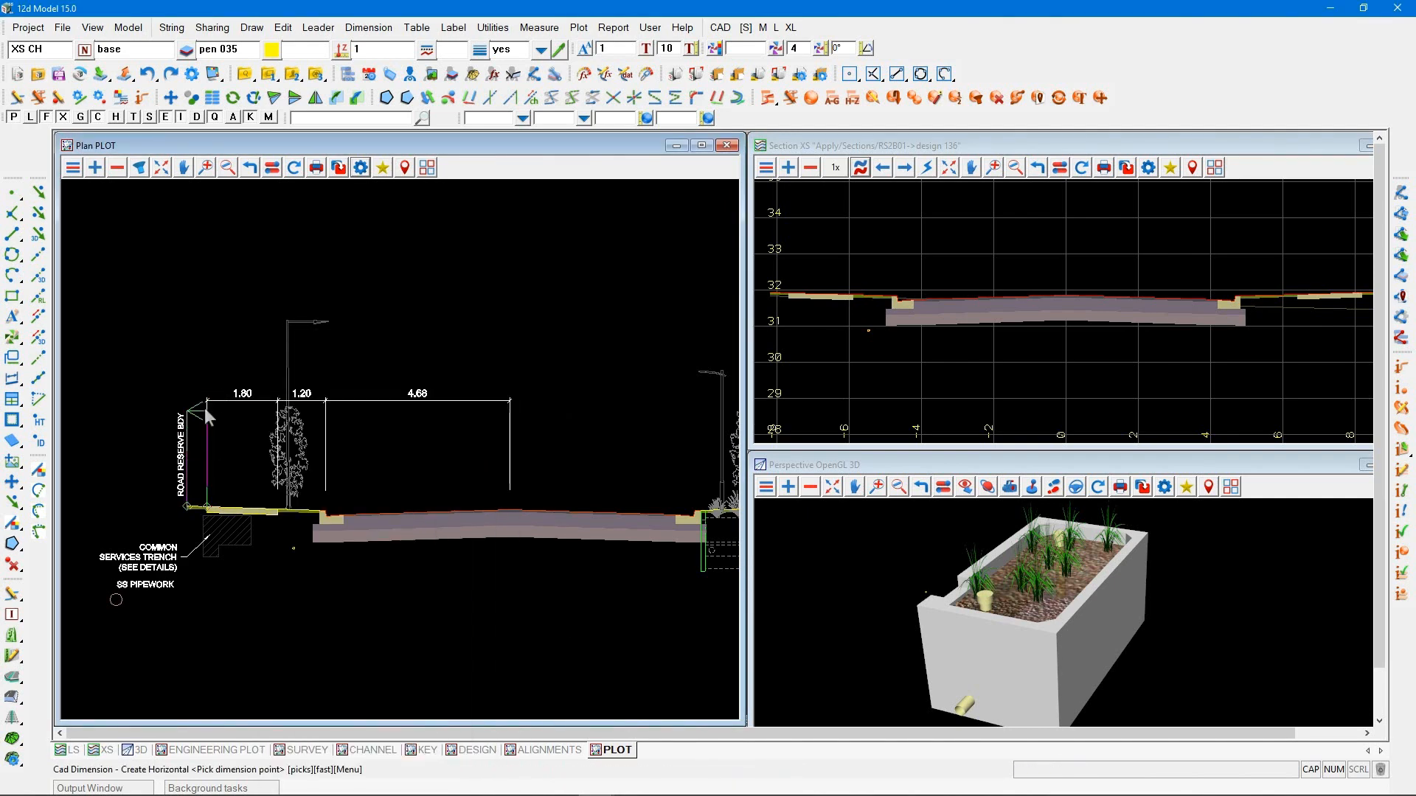
{"action": "left_click", "coordinate": [205, 405]}
{"action": "middle_click", "coordinate": [205, 401]}
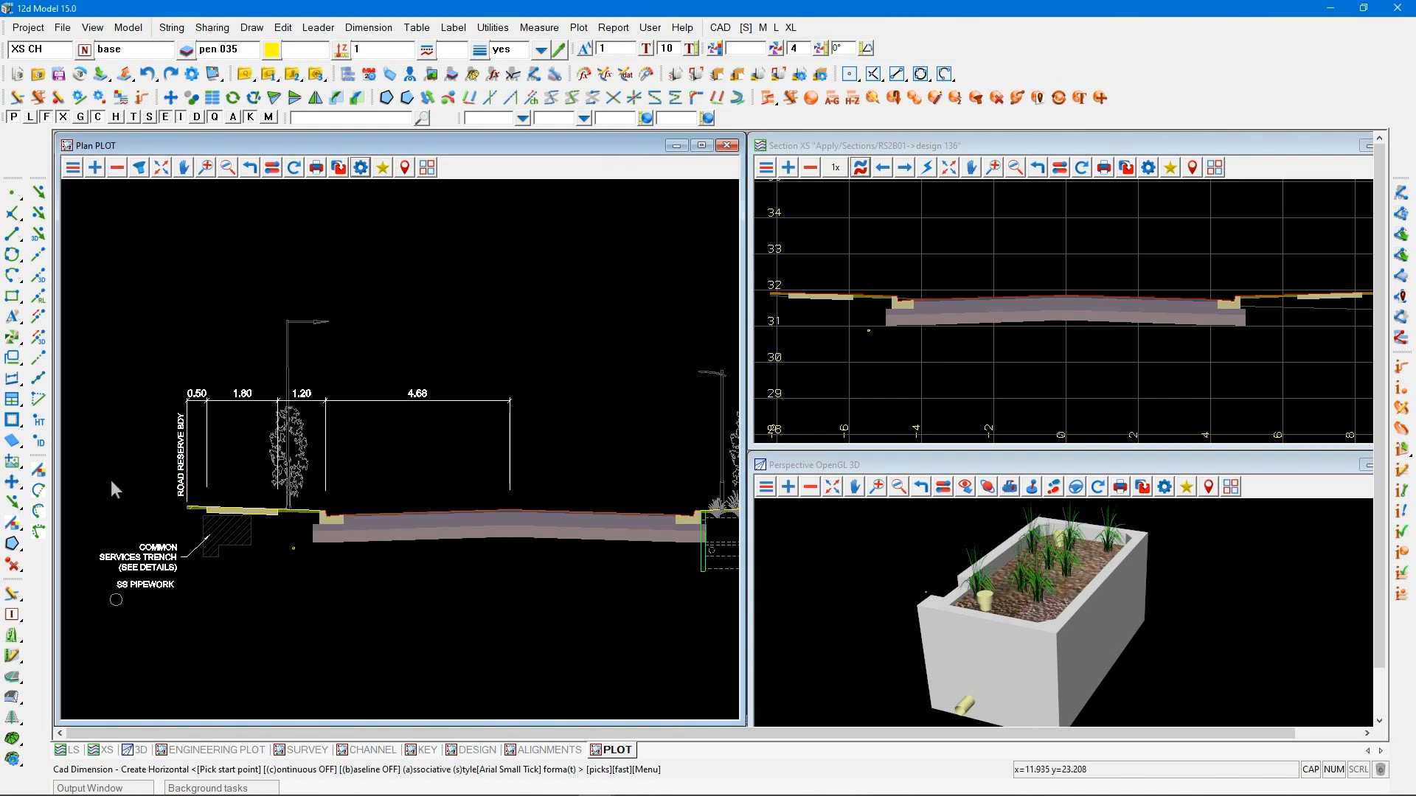
Add a horizontal dimension from the left road reserve boundary to the road crown, placed above the first row of dimensions
{"action": "scroll", "coordinate": [111, 480], "scroll_direction": "down", "scroll_amount": 1}
{"action": "left_click", "coordinate": [170, 502]}
{"action": "middle_click", "coordinate": [171, 502]}
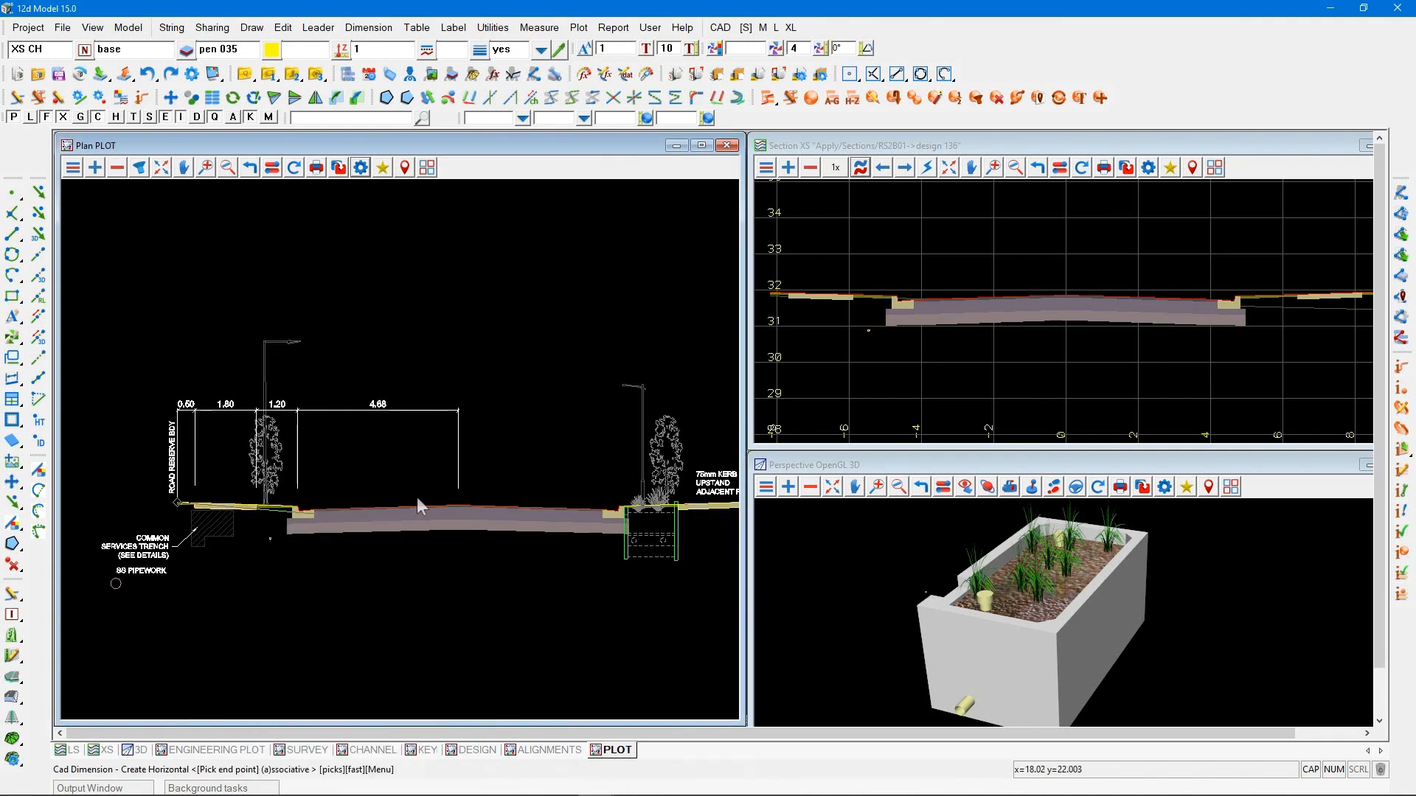
{"action": "left_click", "coordinate": [456, 503]}
{"action": "middle_click", "coordinate": [456, 497]}
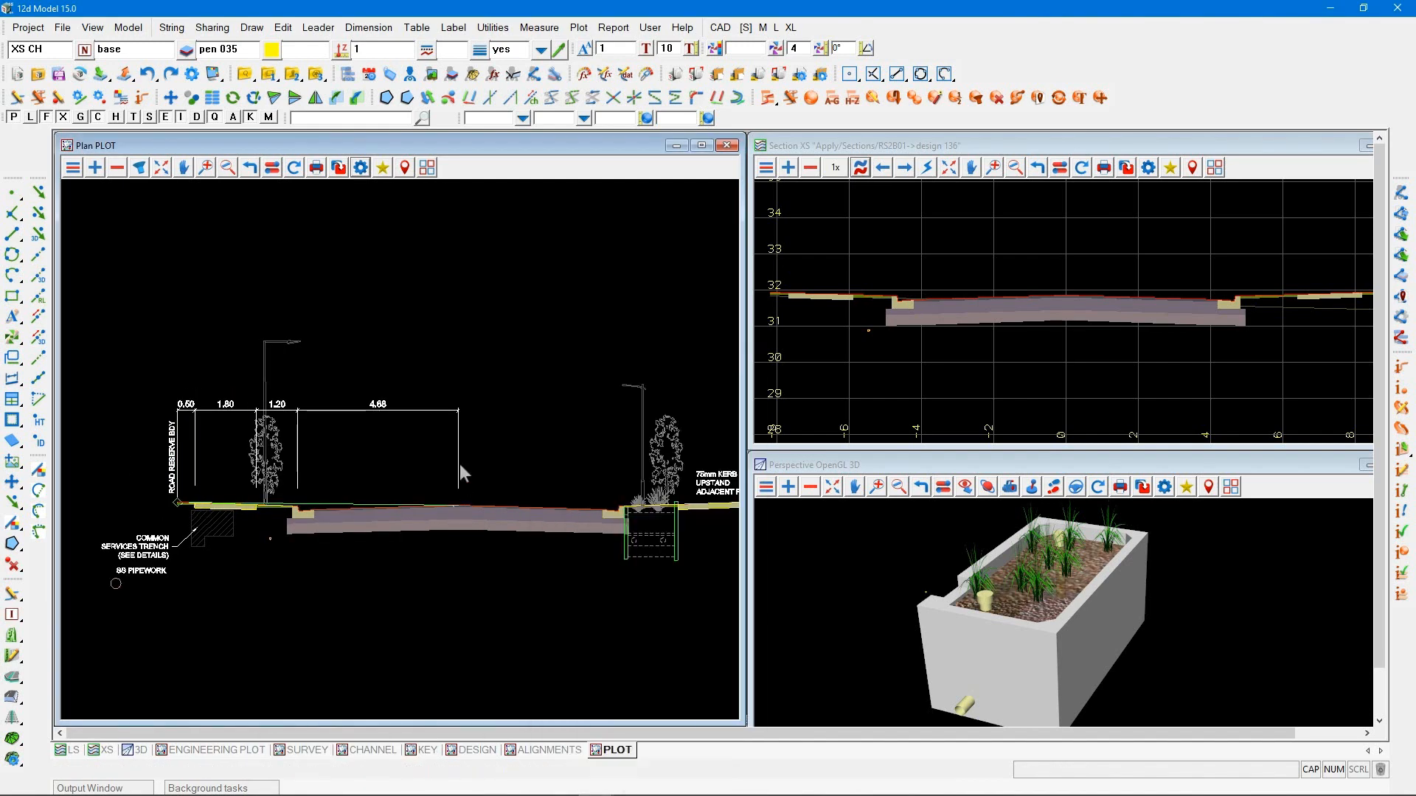
{"action": "left_click", "coordinate": [455, 376]}
{"action": "middle_click", "coordinate": [455, 377]}
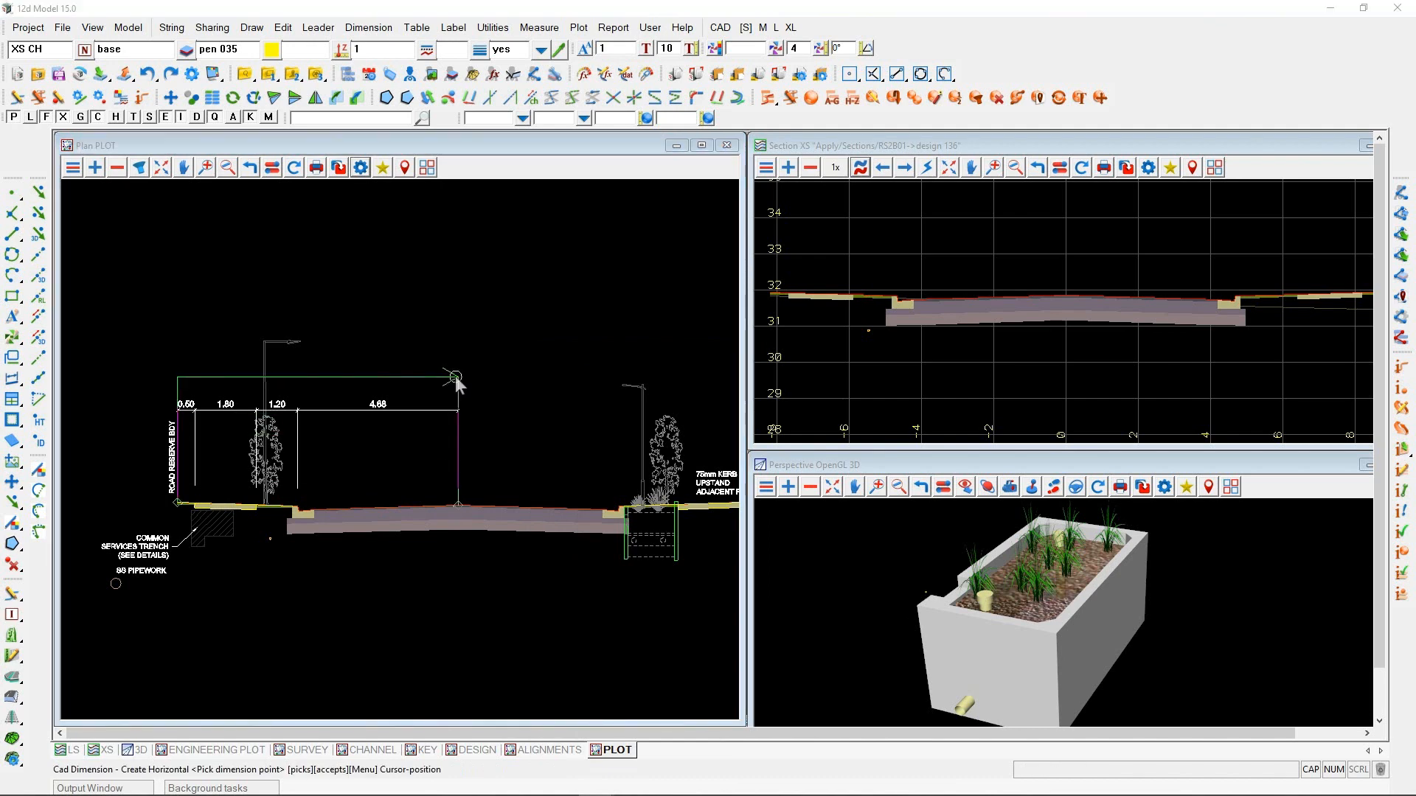
Add an overall horizontal dimension between the left and right road reserve boundaries, placed above the boundary-to-crown dimension
{"action": "left_click", "coordinate": [170, 503]}
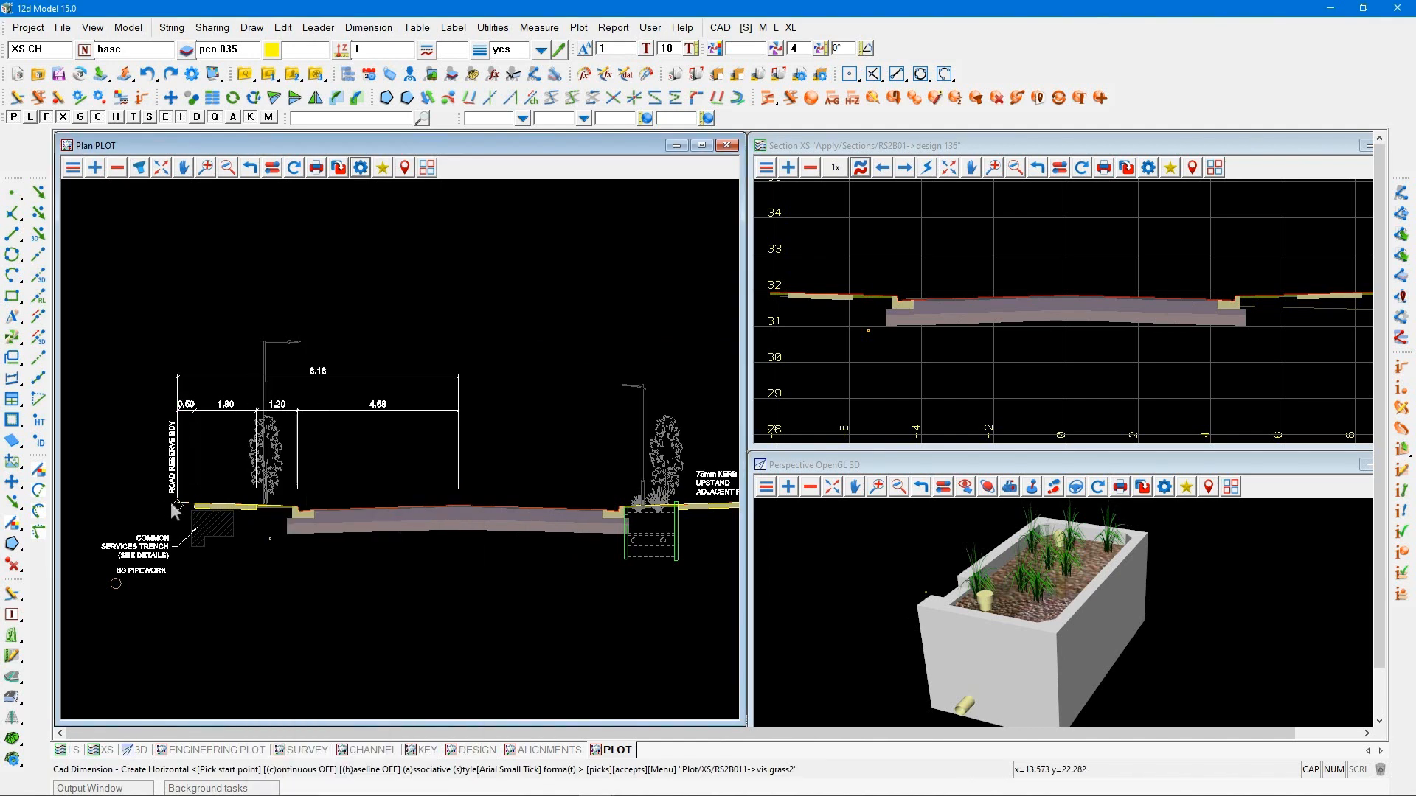
{"action": "middle_click", "coordinate": [116, 524]}
{"action": "scroll", "coordinate": [117, 523], "scroll_direction": "down", "scroll_amount": 1}
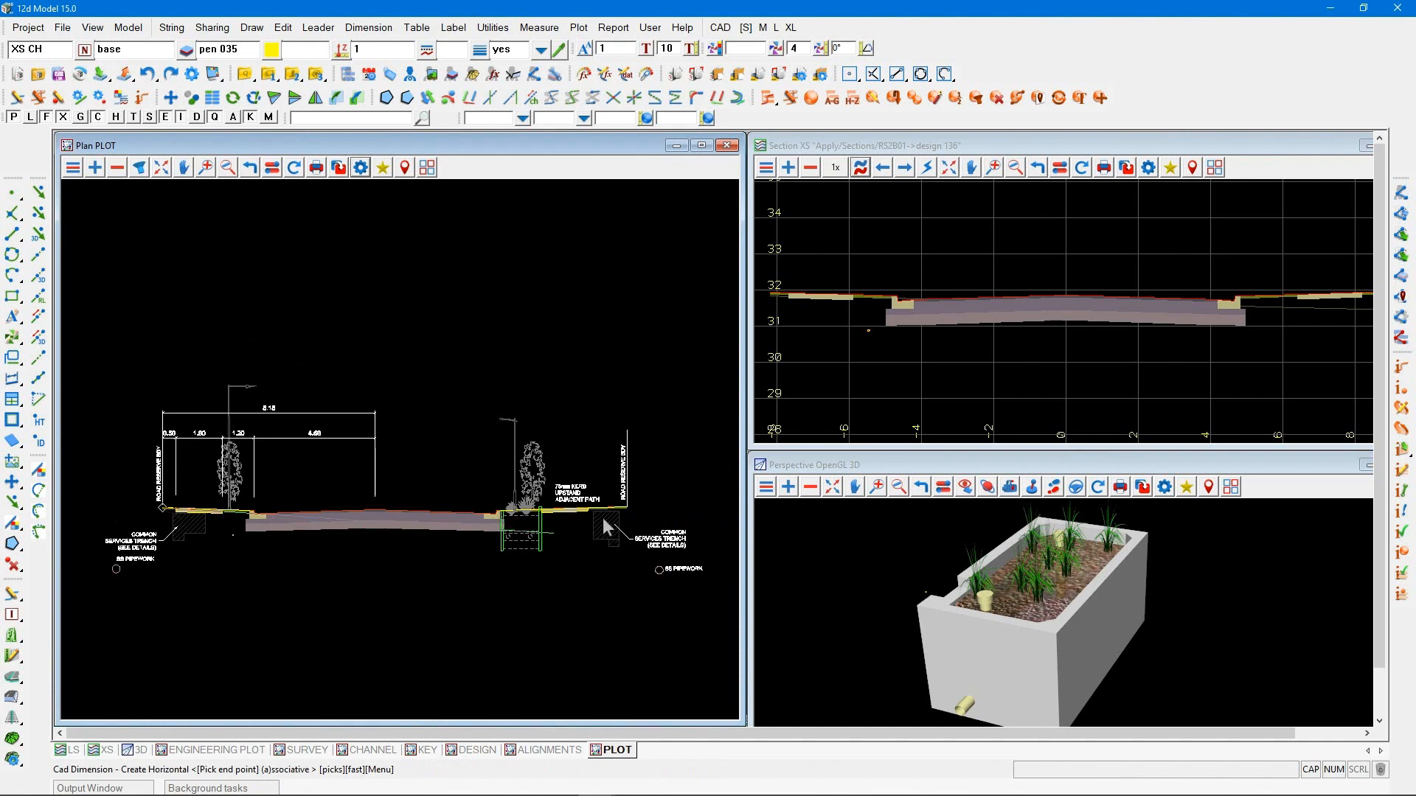
{"action": "left_click", "coordinate": [627, 506]}
{"action": "middle_click", "coordinate": [507, 459]}
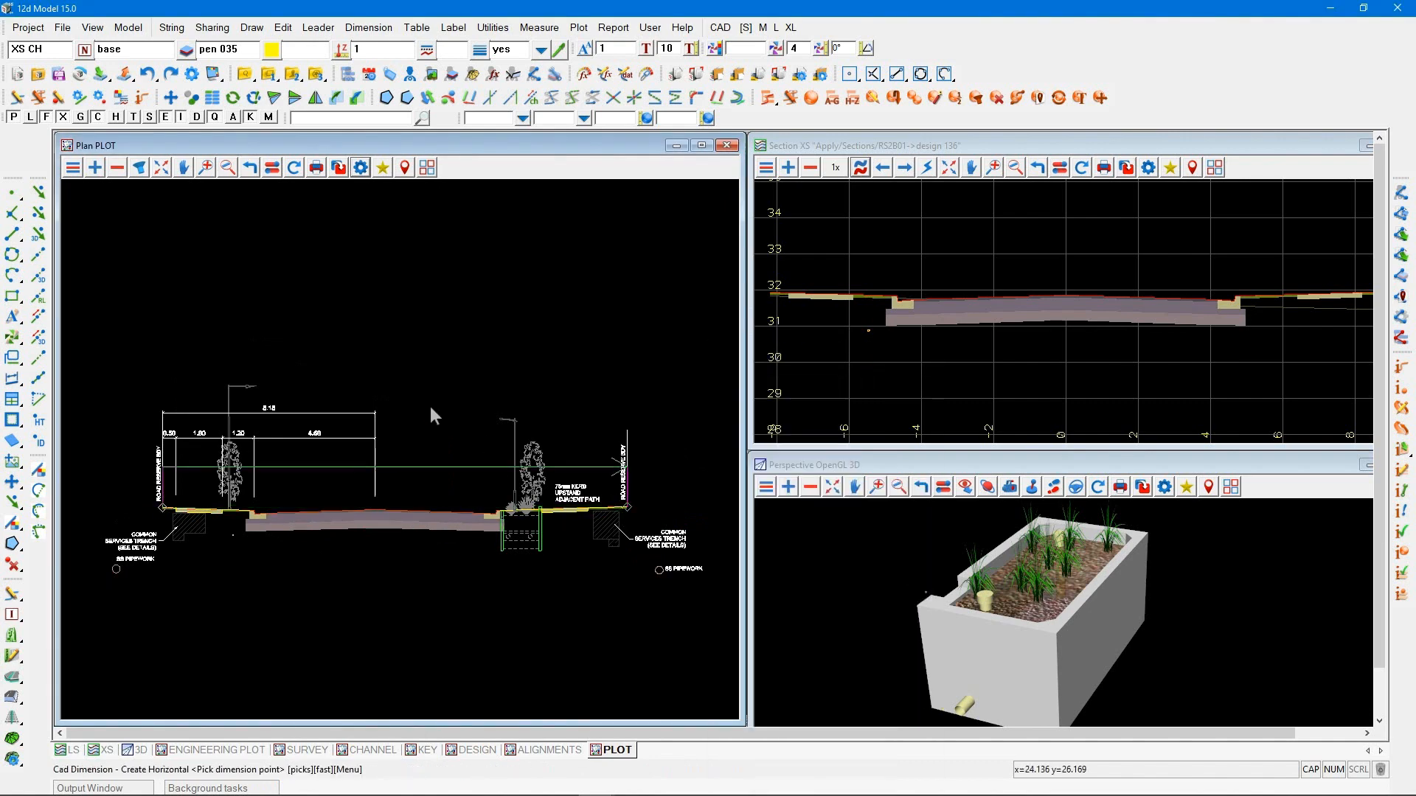
{"action": "left_click", "coordinate": [415, 398]}
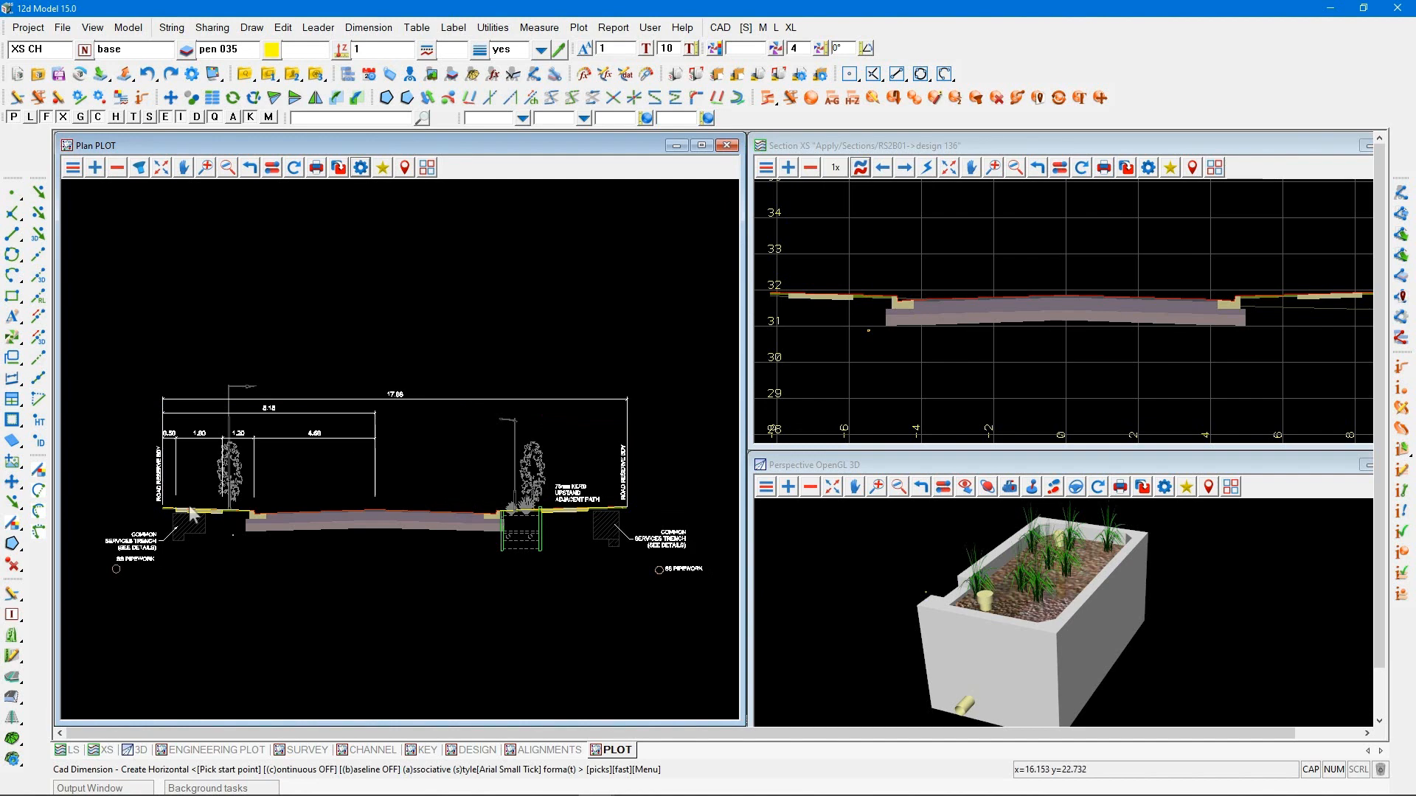
Add an Arial Small Whiteout leader from the left kerb to below the pavement, reading "KERB TYPE 1" and "(SEE DETAILS)" on two lines
{"action": "scroll", "coordinate": [162, 532], "scroll_direction": "up", "scroll_amount": 1}
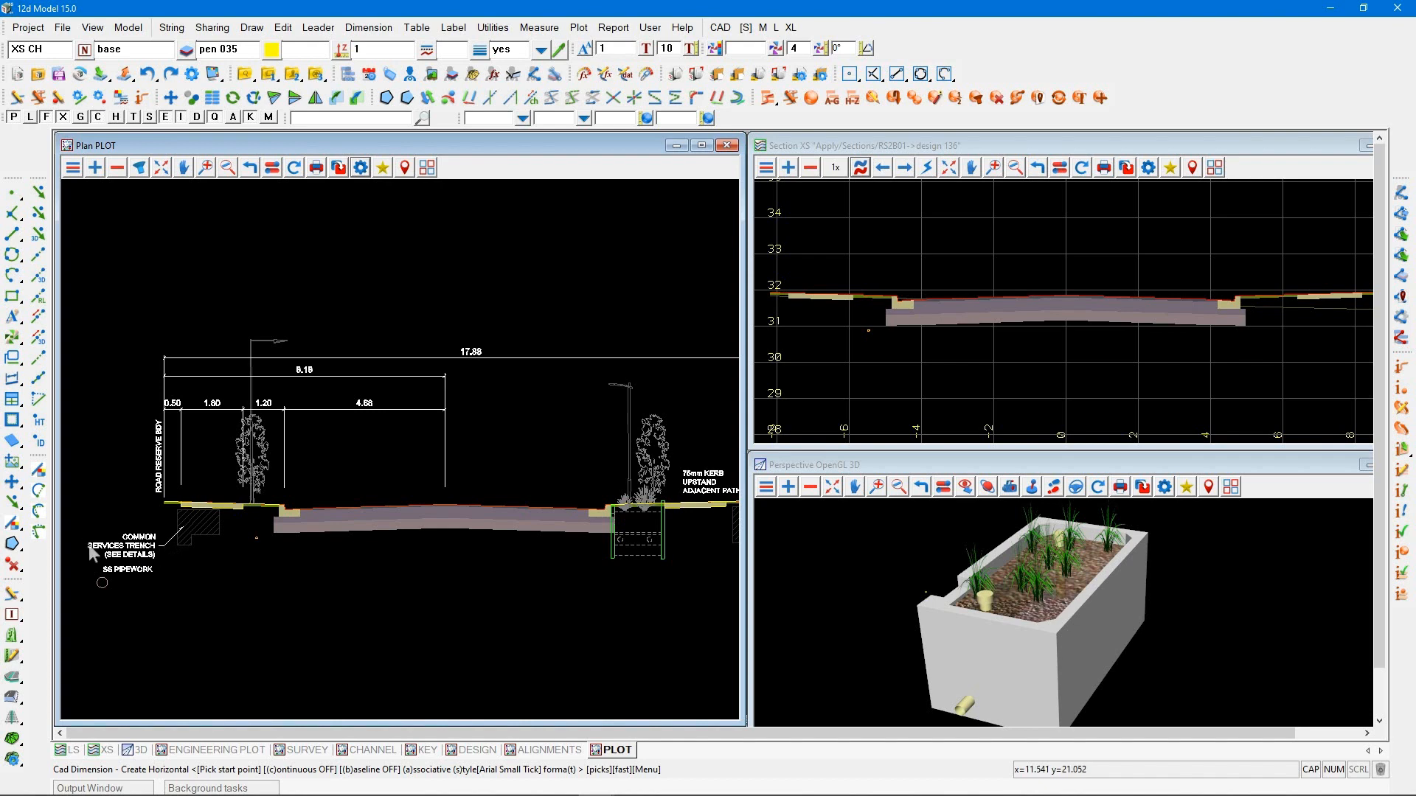
{"action": "left_click", "coordinate": [12, 359]}
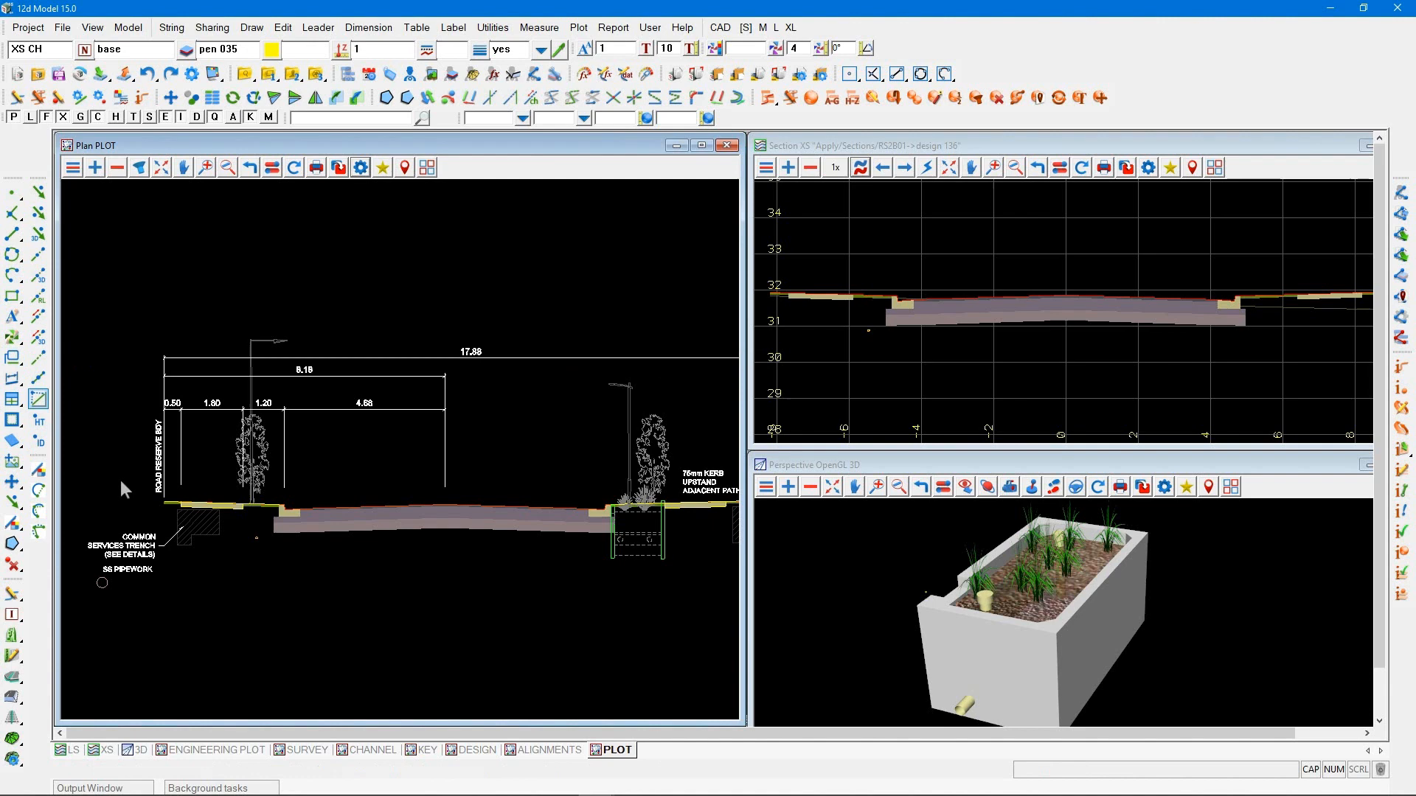
{"action": "scroll", "coordinate": [246, 560], "scroll_direction": "up", "scroll_amount": 2}
{"action": "left_click", "coordinate": [247, 563]}
{"action": "left_click", "coordinate": [327, 569]}
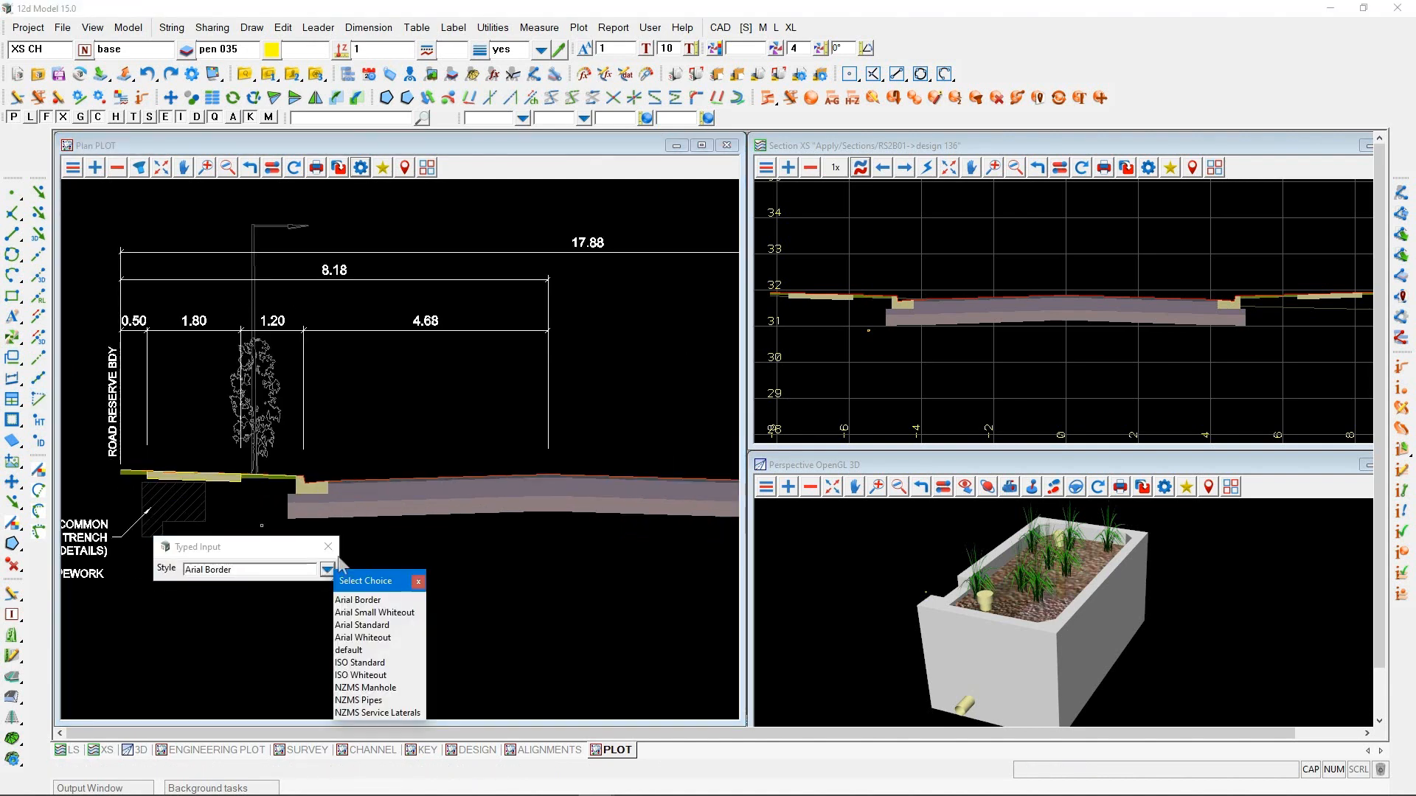
{"action": "left_click", "coordinate": [378, 612]}
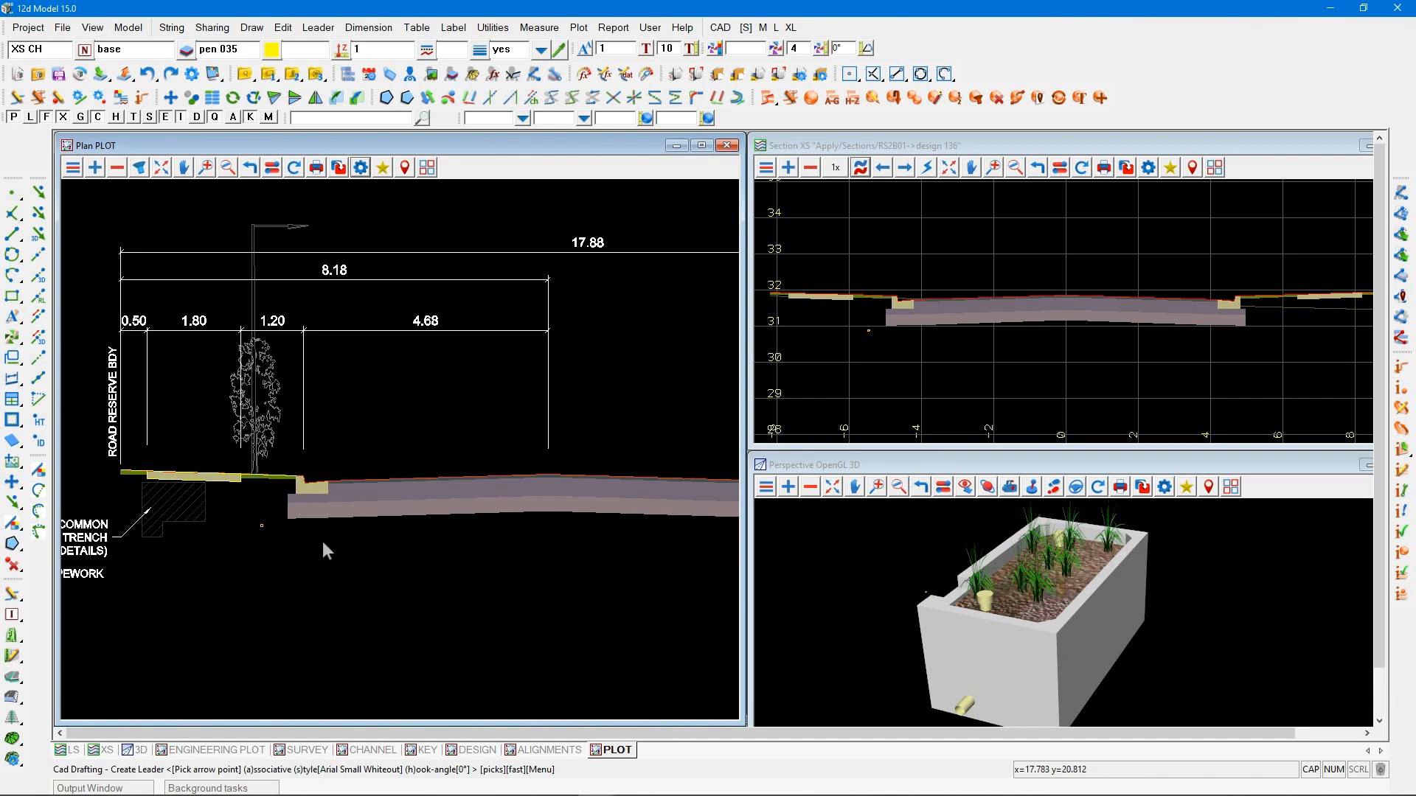
{"action": "left_click", "coordinate": [319, 497]}
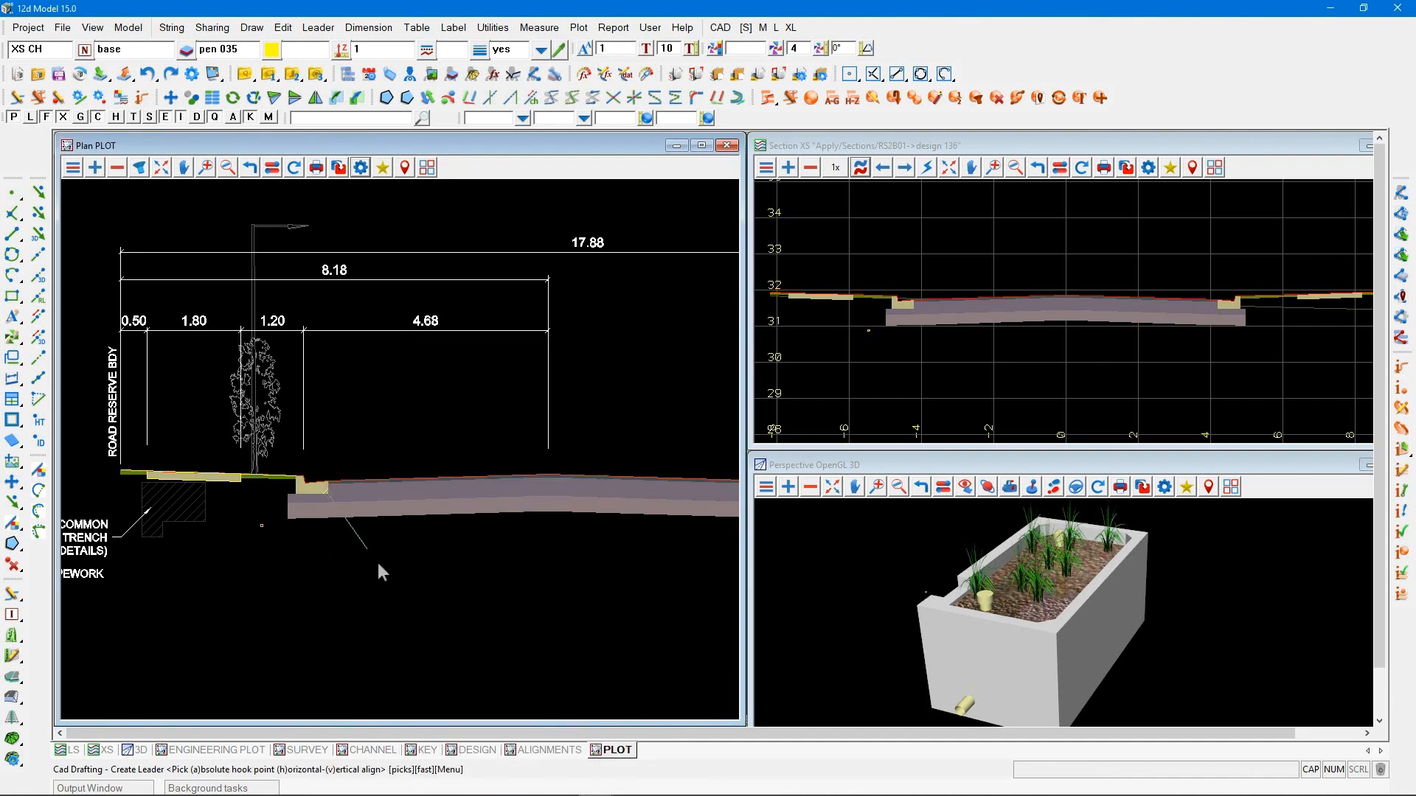
{"action": "left_click", "coordinate": [377, 563]}
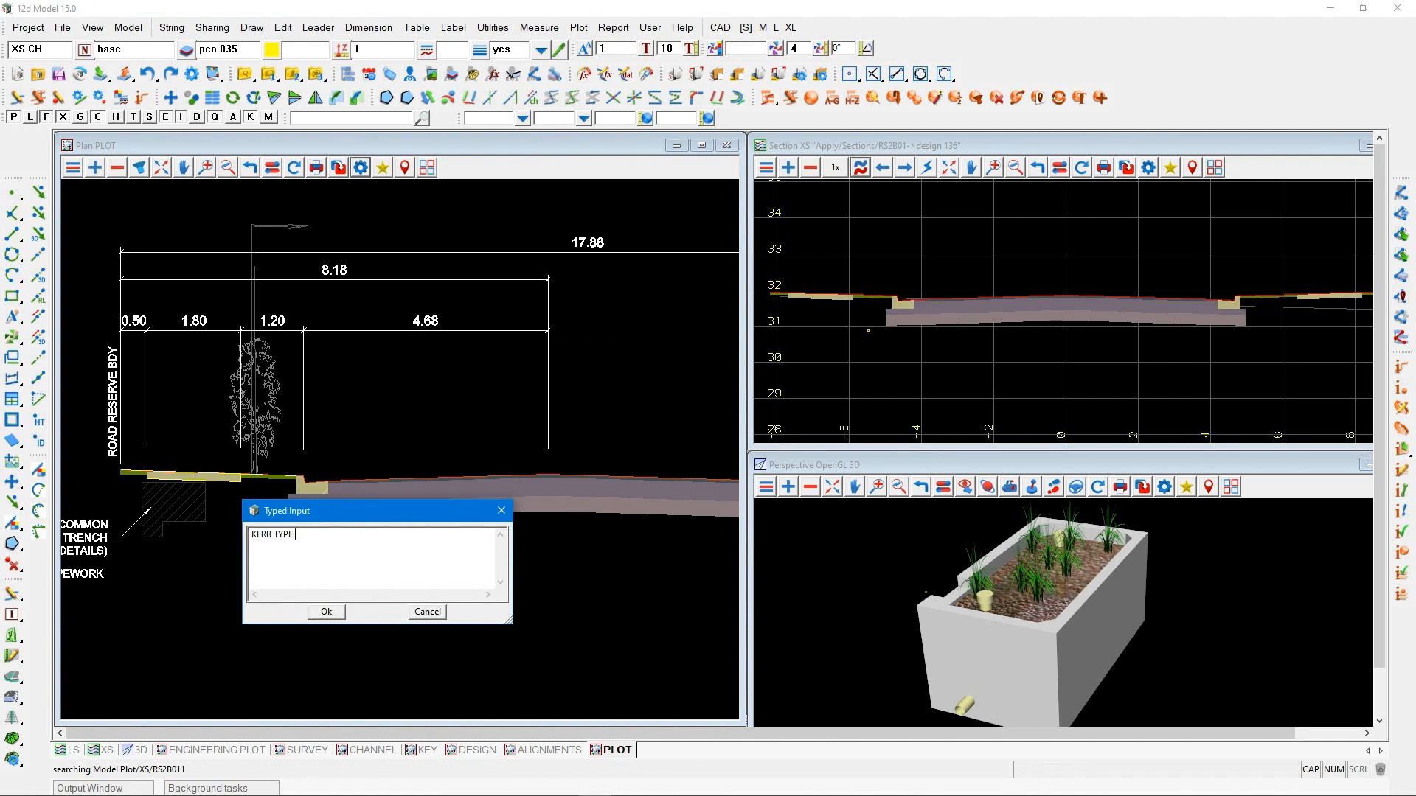
{"action": "type", "text": "EE DETAILS)"}
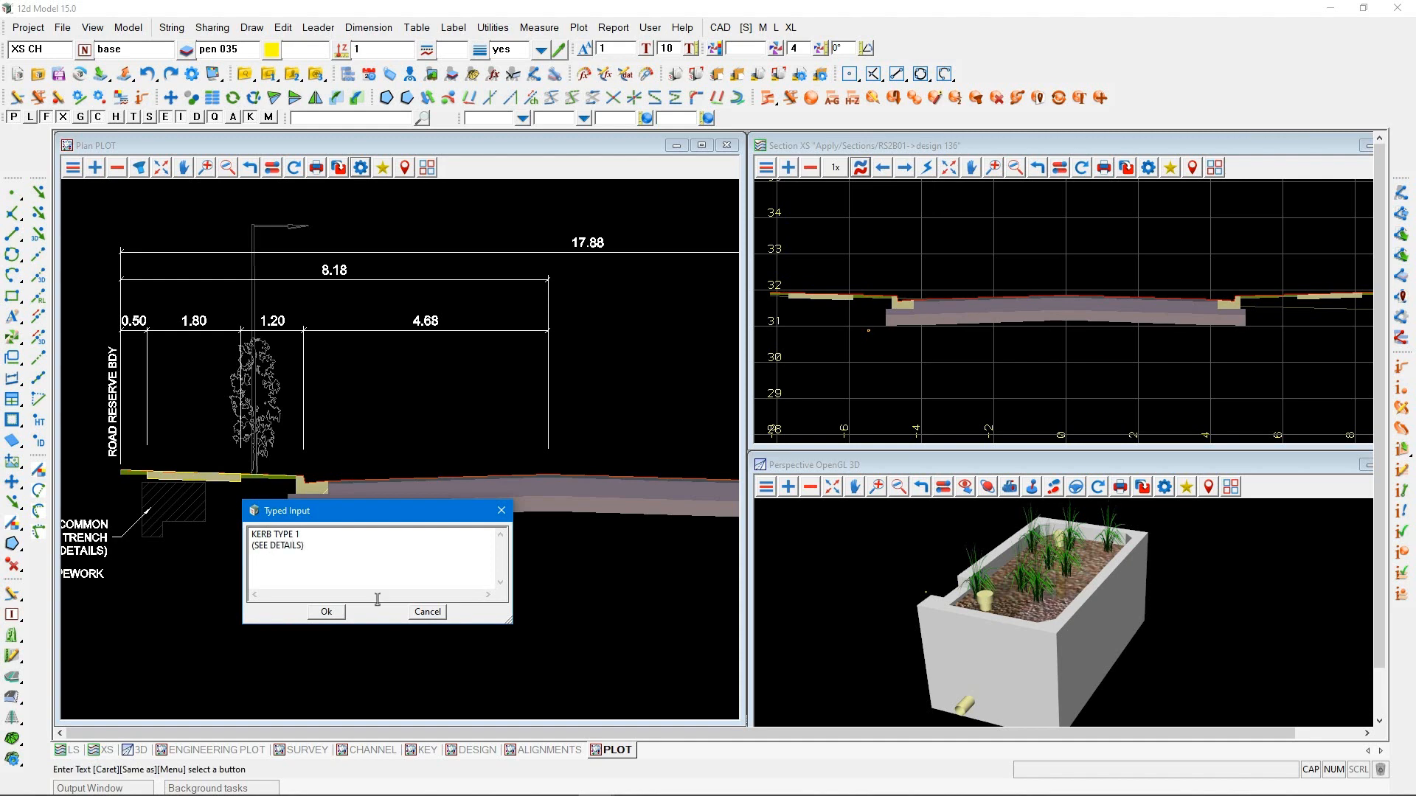
{"action": "left_click", "coordinate": [322, 612]}
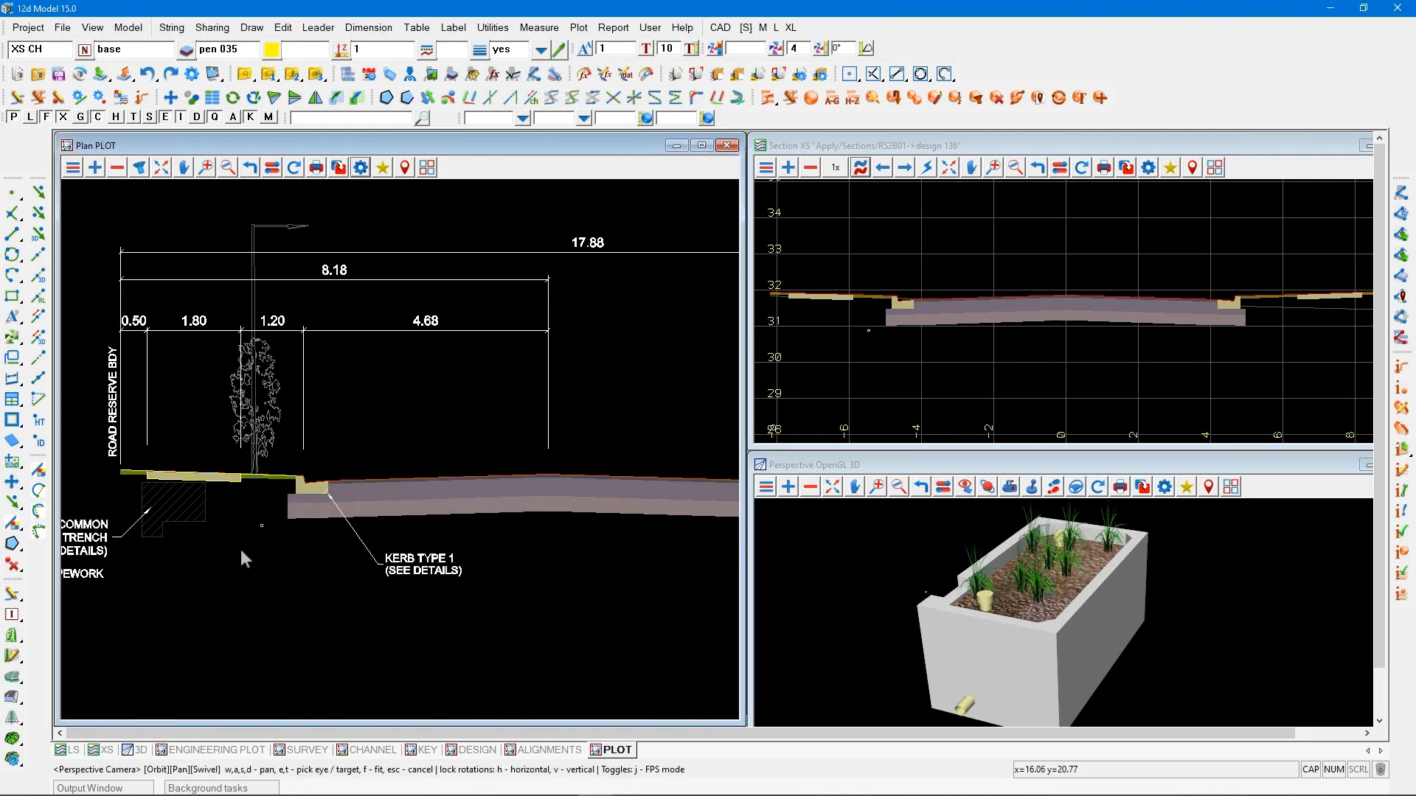
{"action": "scroll", "coordinate": [240, 550], "scroll_direction": "down", "scroll_amount": 1}
{"action": "scroll", "coordinate": [136, 461], "scroll_direction": "down", "scroll_amount": 1}
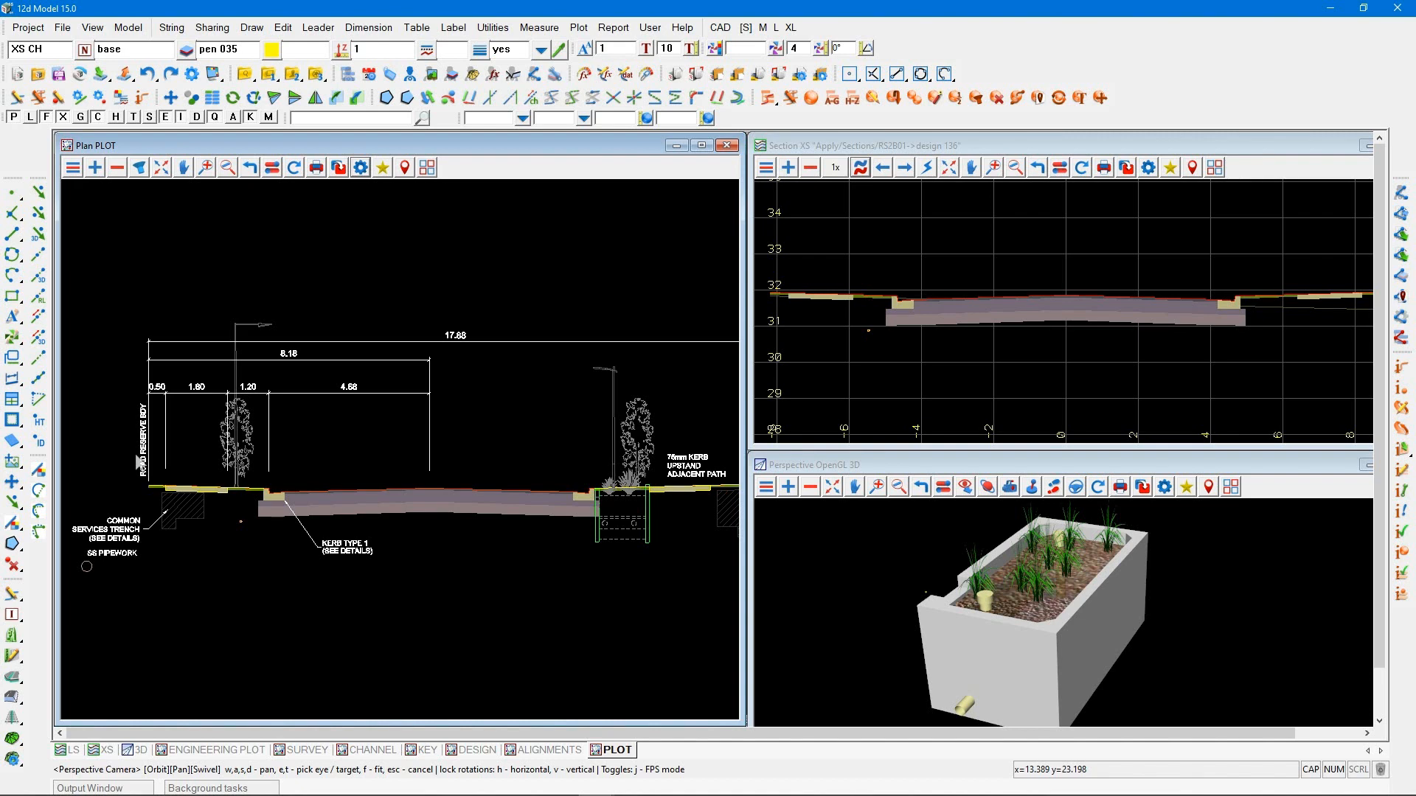
{"action": "scroll", "coordinate": [138, 465], "scroll_direction": "down", "scroll_amount": 1}
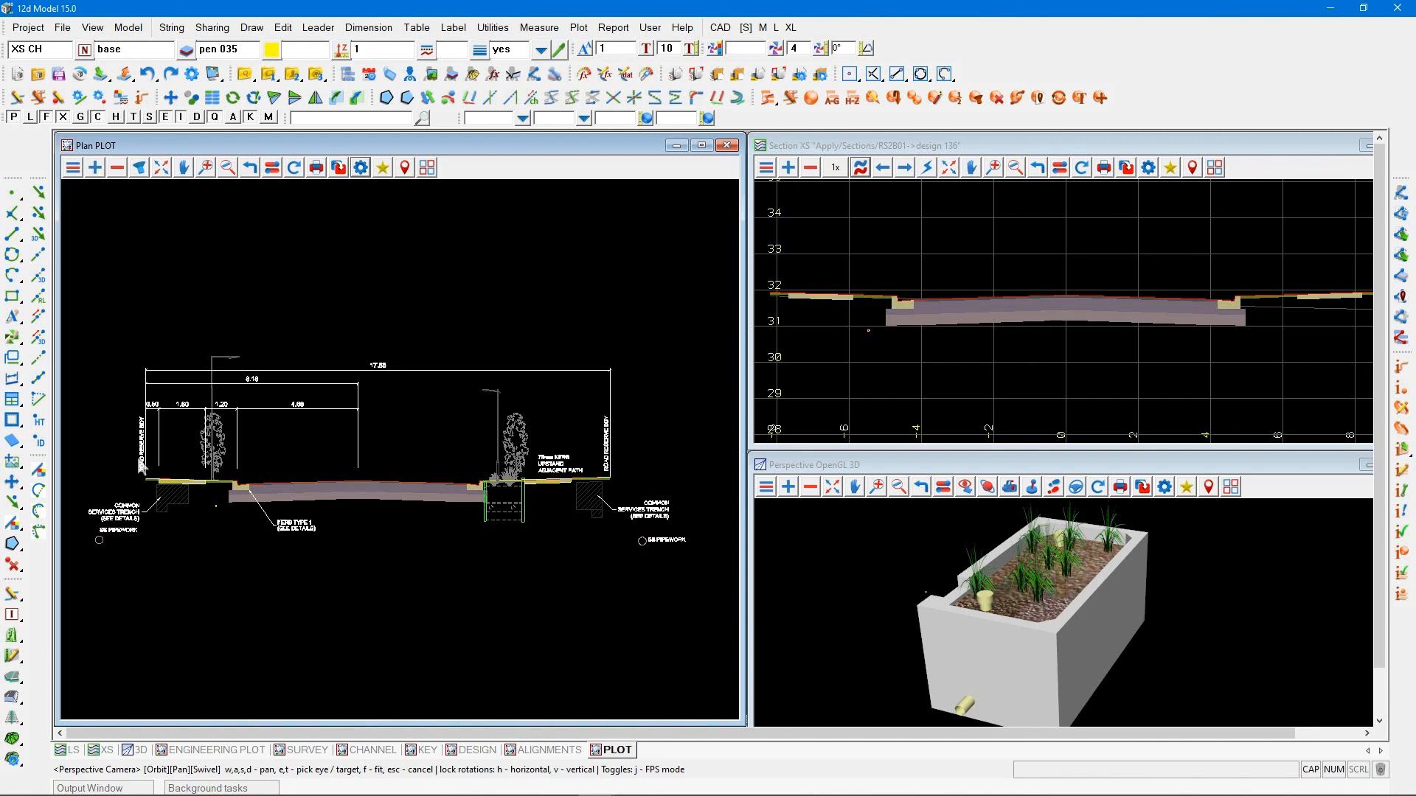
Import the Local Road Stream Crossing typical section from the 12da Library, using the models from the file
{"action": "scroll", "coordinate": [274, 402], "scroll_direction": "down", "scroll_amount": 1}
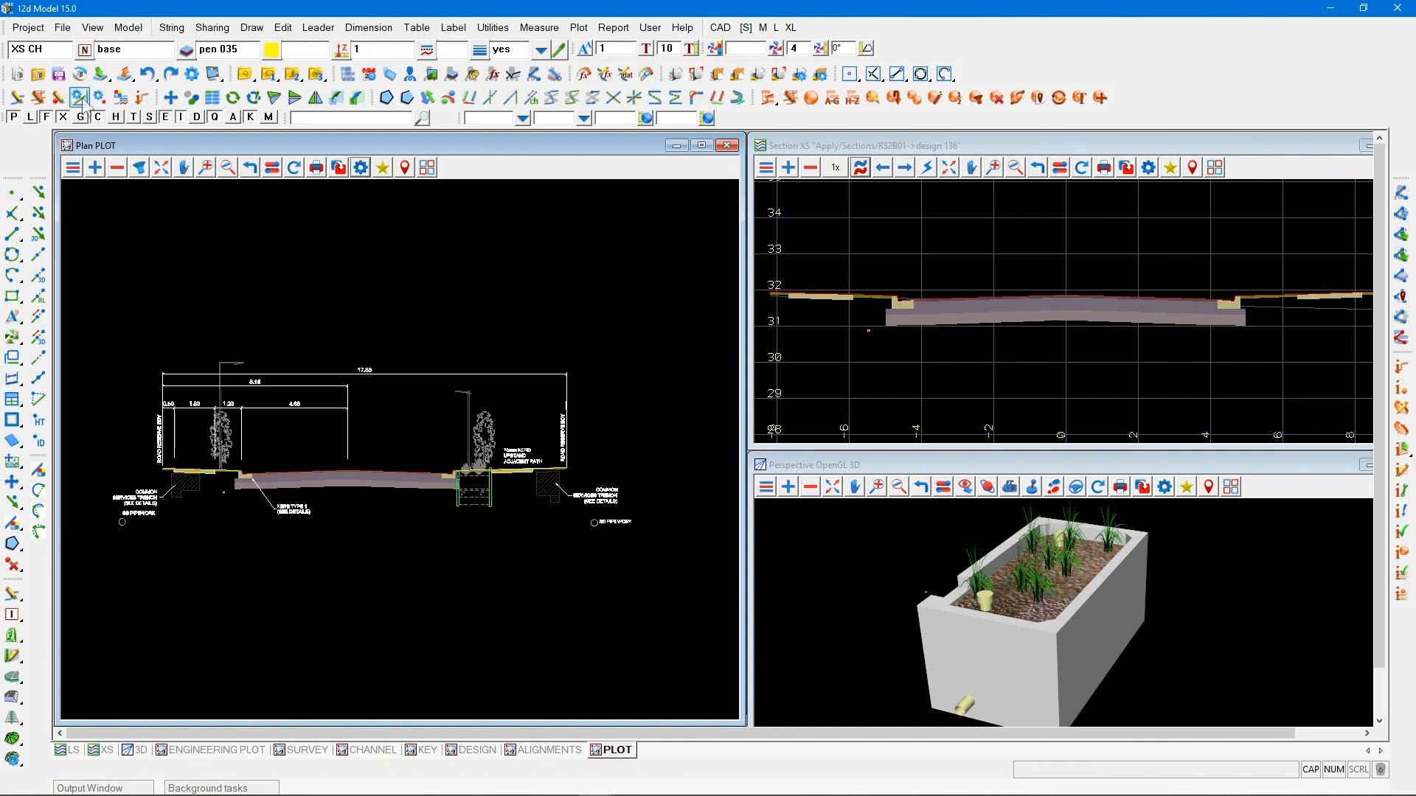
{"action": "left_click", "coordinate": [100, 74]}
{"action": "left_click", "coordinate": [102, 277]}
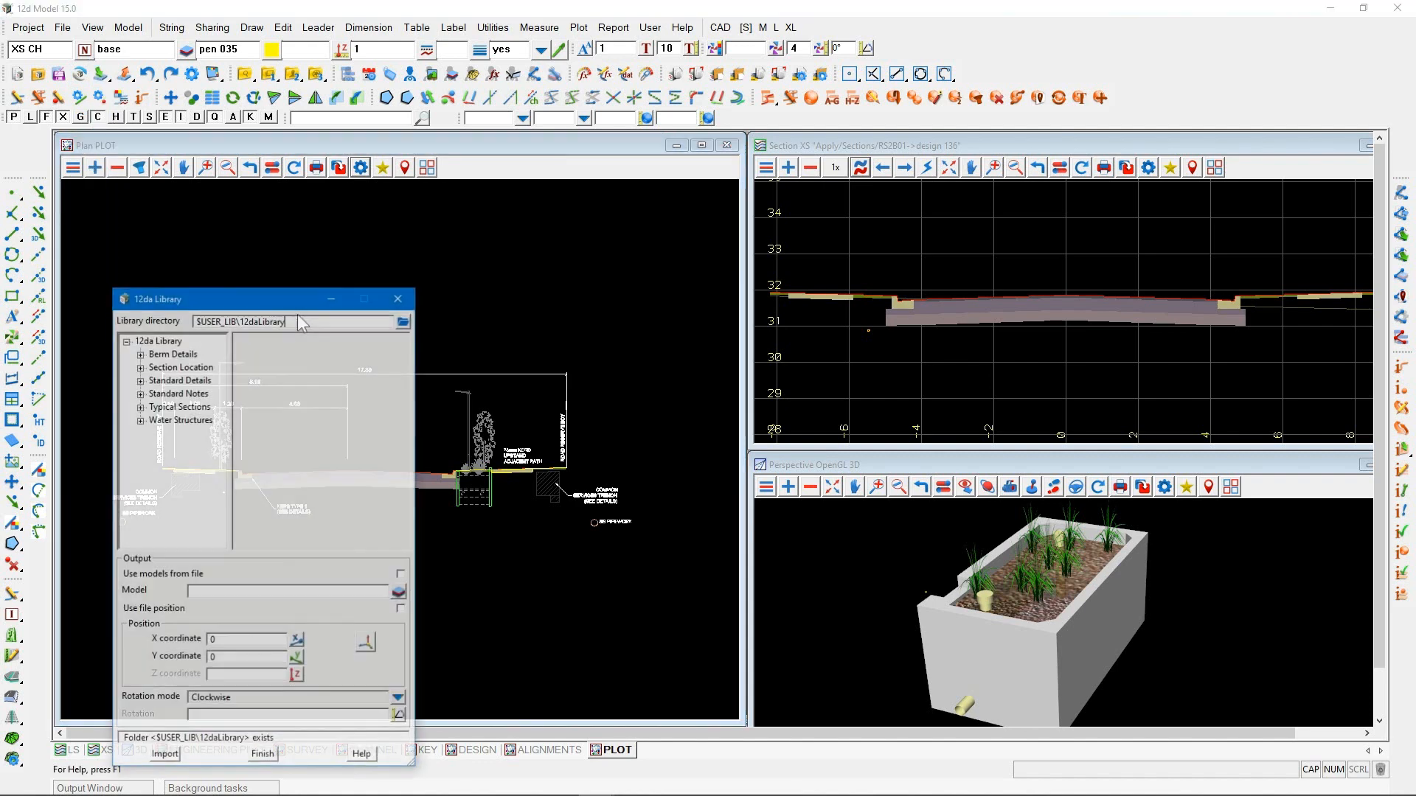
{"action": "left_click_drag", "start_coordinate": [236, 302], "coordinate": [825, 207]}
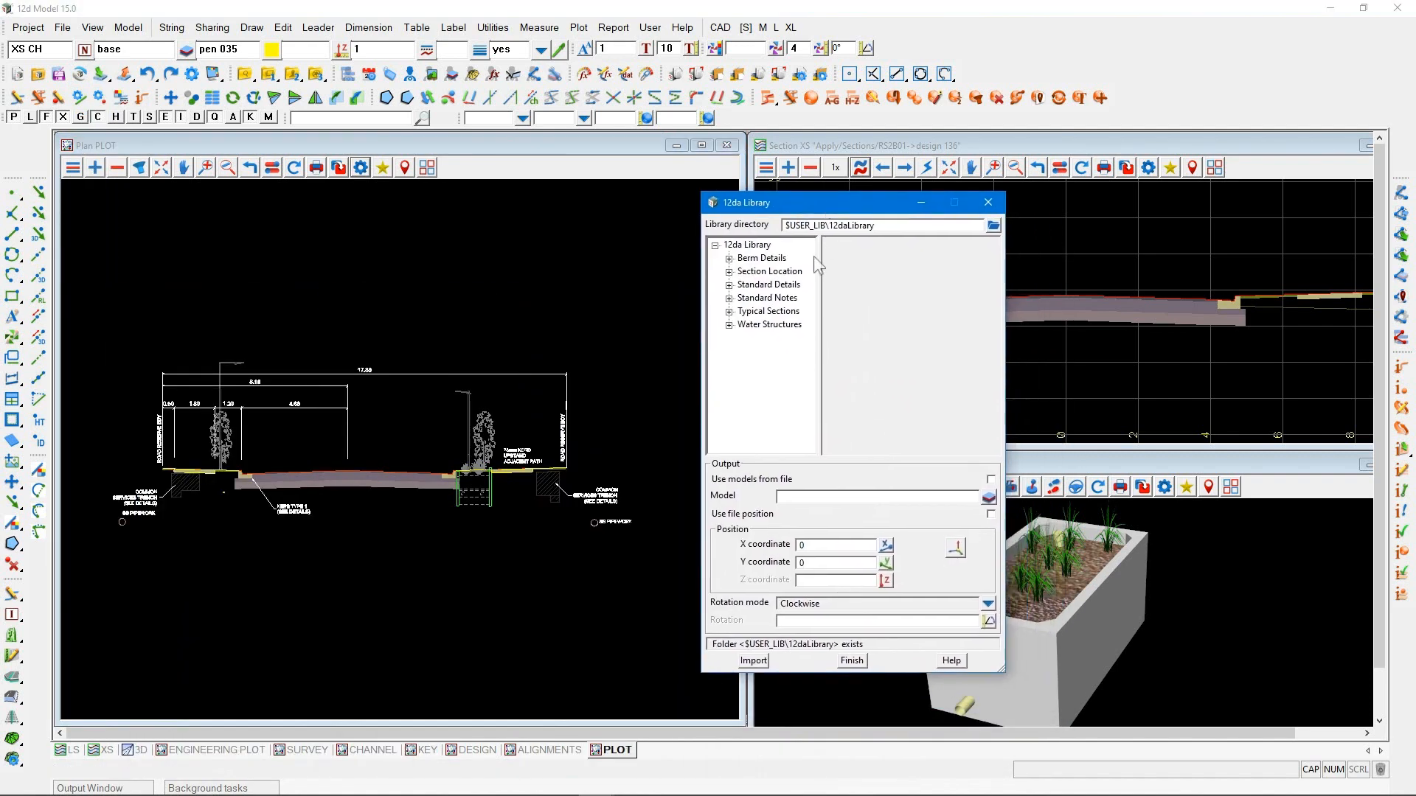
{"action": "left_click", "coordinate": [729, 311]}
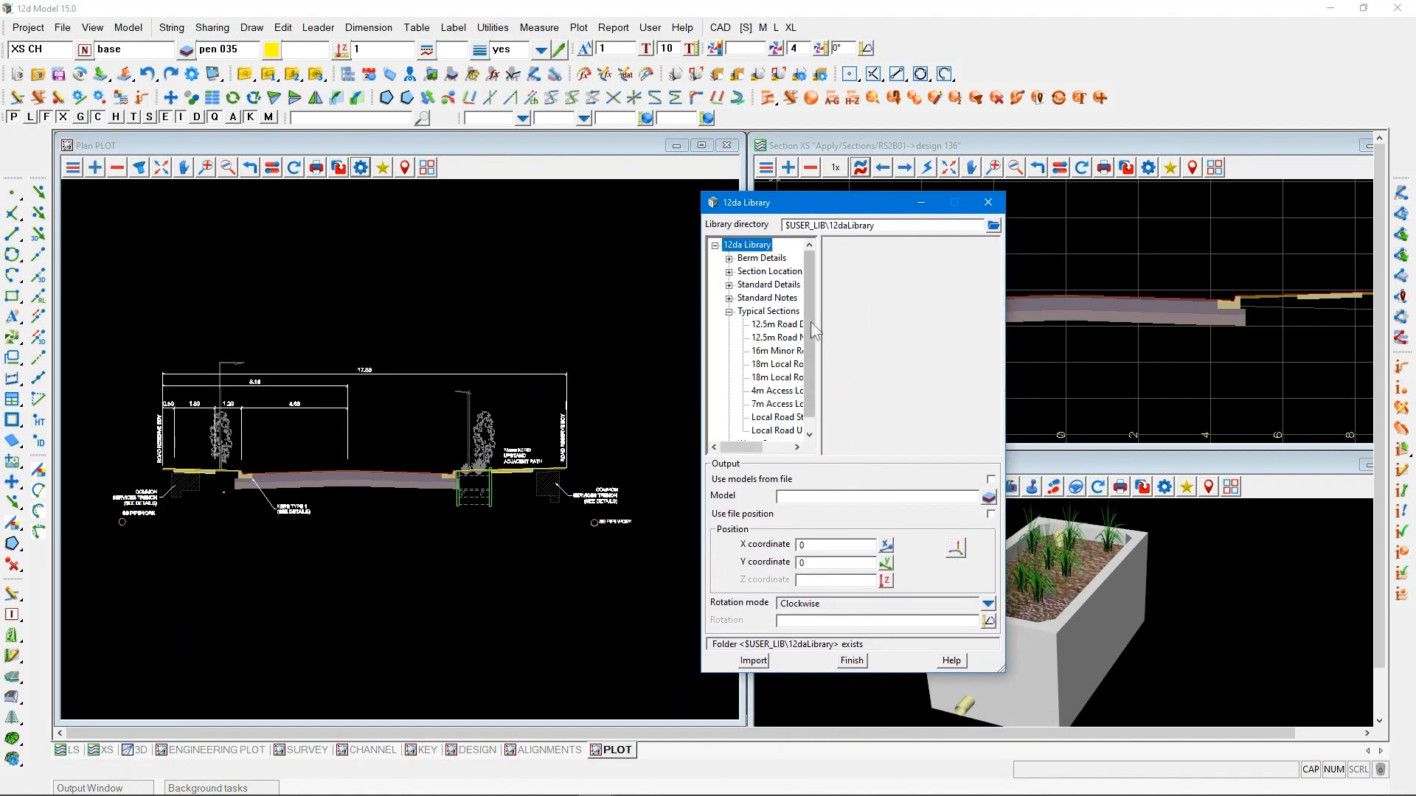
{"action": "left_click", "coordinate": [776, 417]}
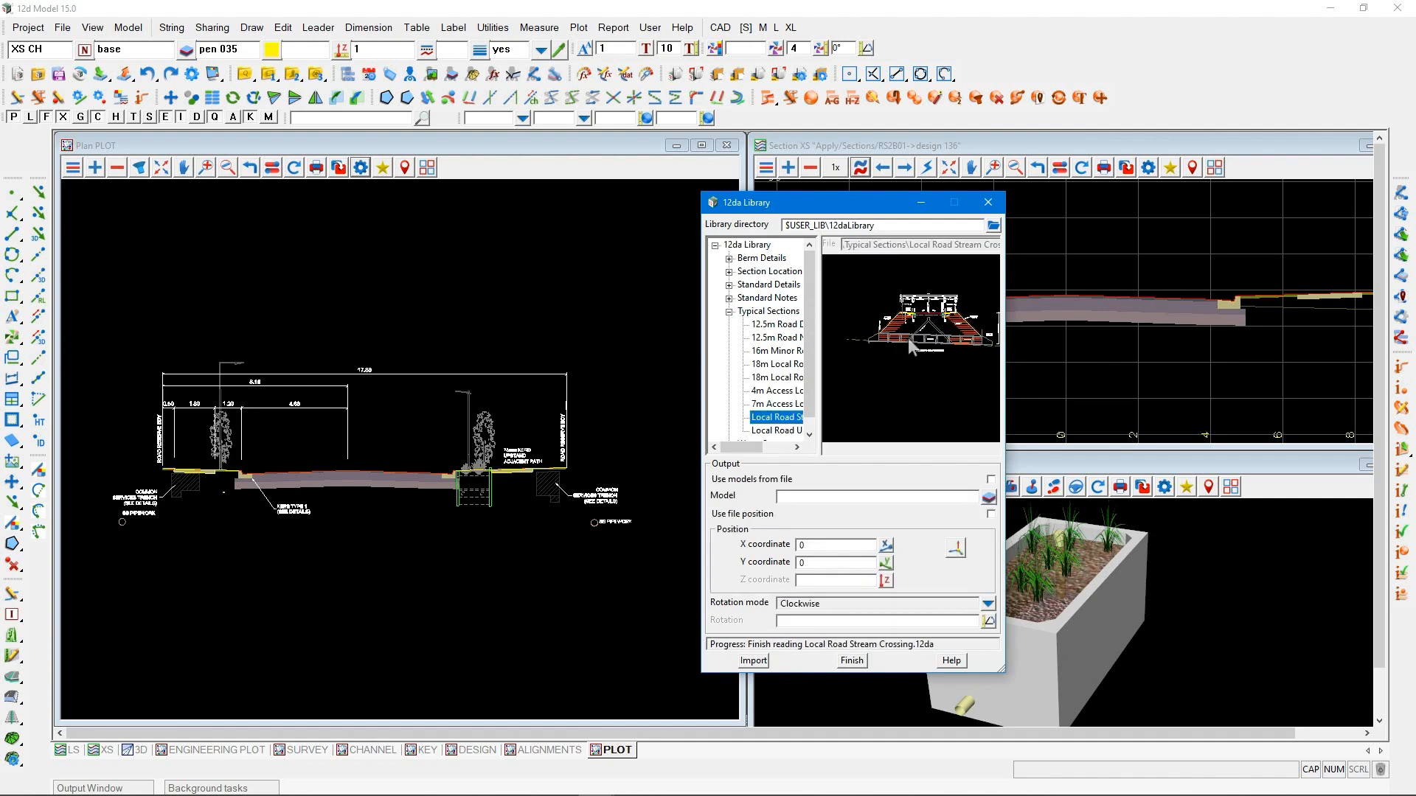
{"action": "left_click", "coordinate": [991, 479]}
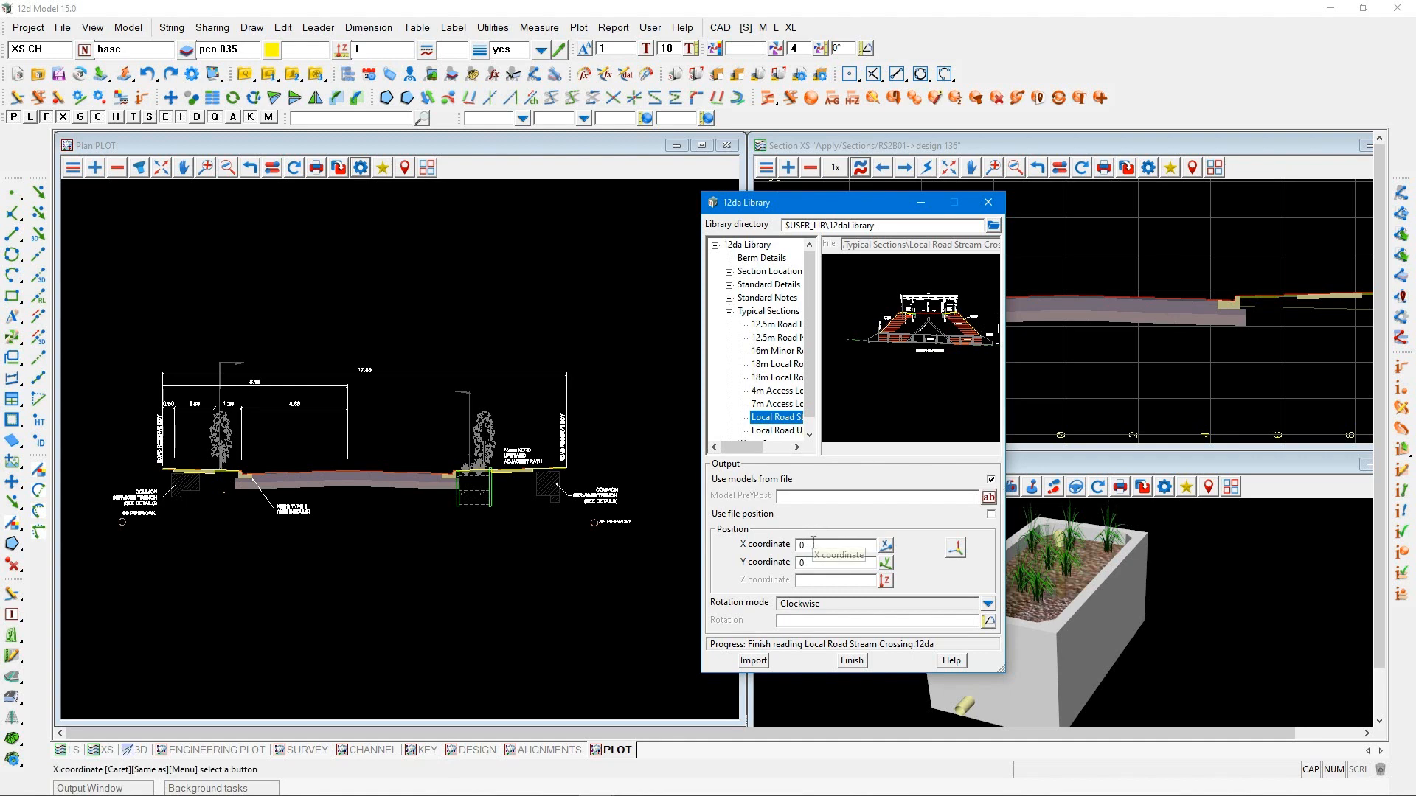
{"action": "left_click", "coordinate": [753, 661]}
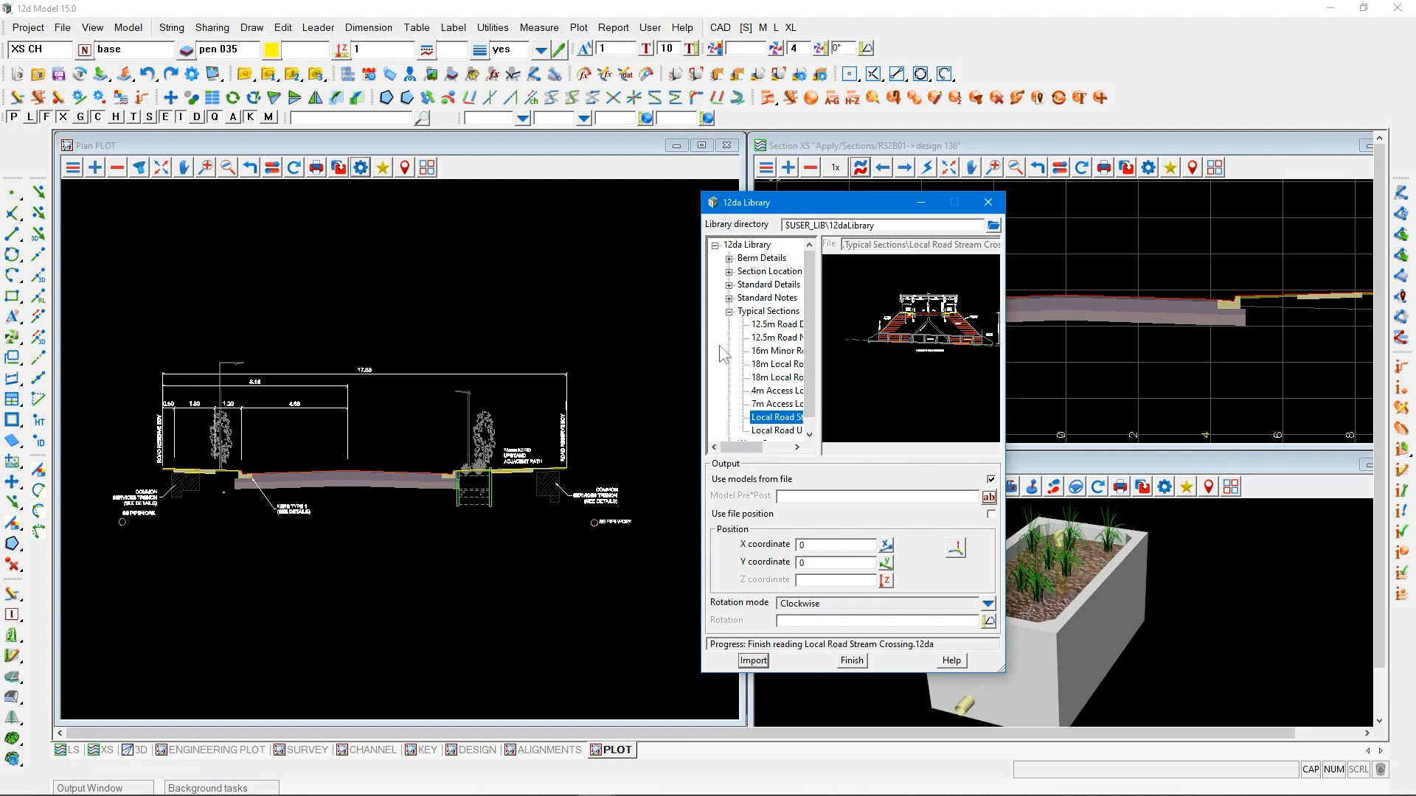
Create a new plan view named DETAILS and tile it side by side with the PLOT view
{"action": "left_click", "coordinate": [92, 28]}
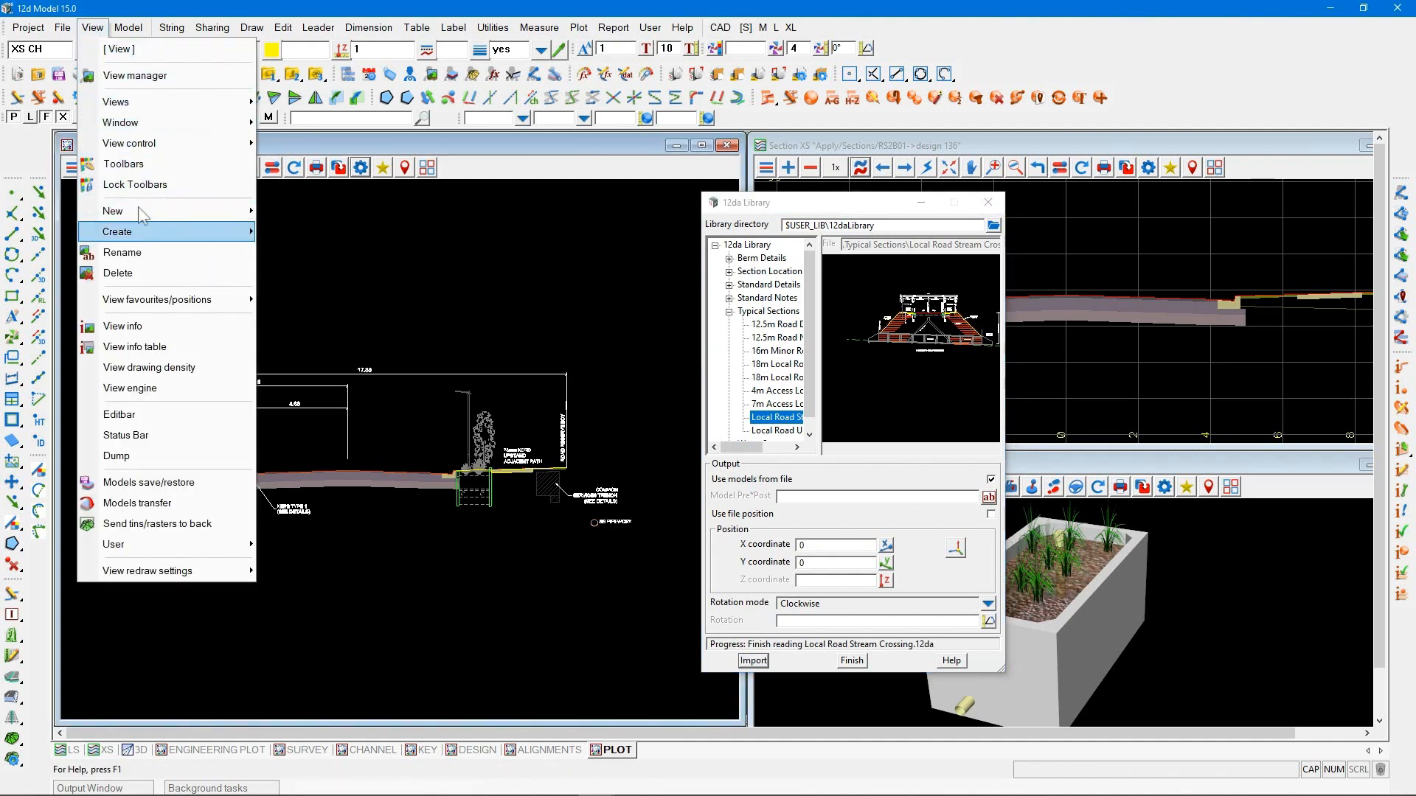
{"action": "mouse_move", "coordinate": [223, 233]}
{"action": "left_click", "coordinate": [284, 256]}
{"action": "type", "text": "DETAILS"}
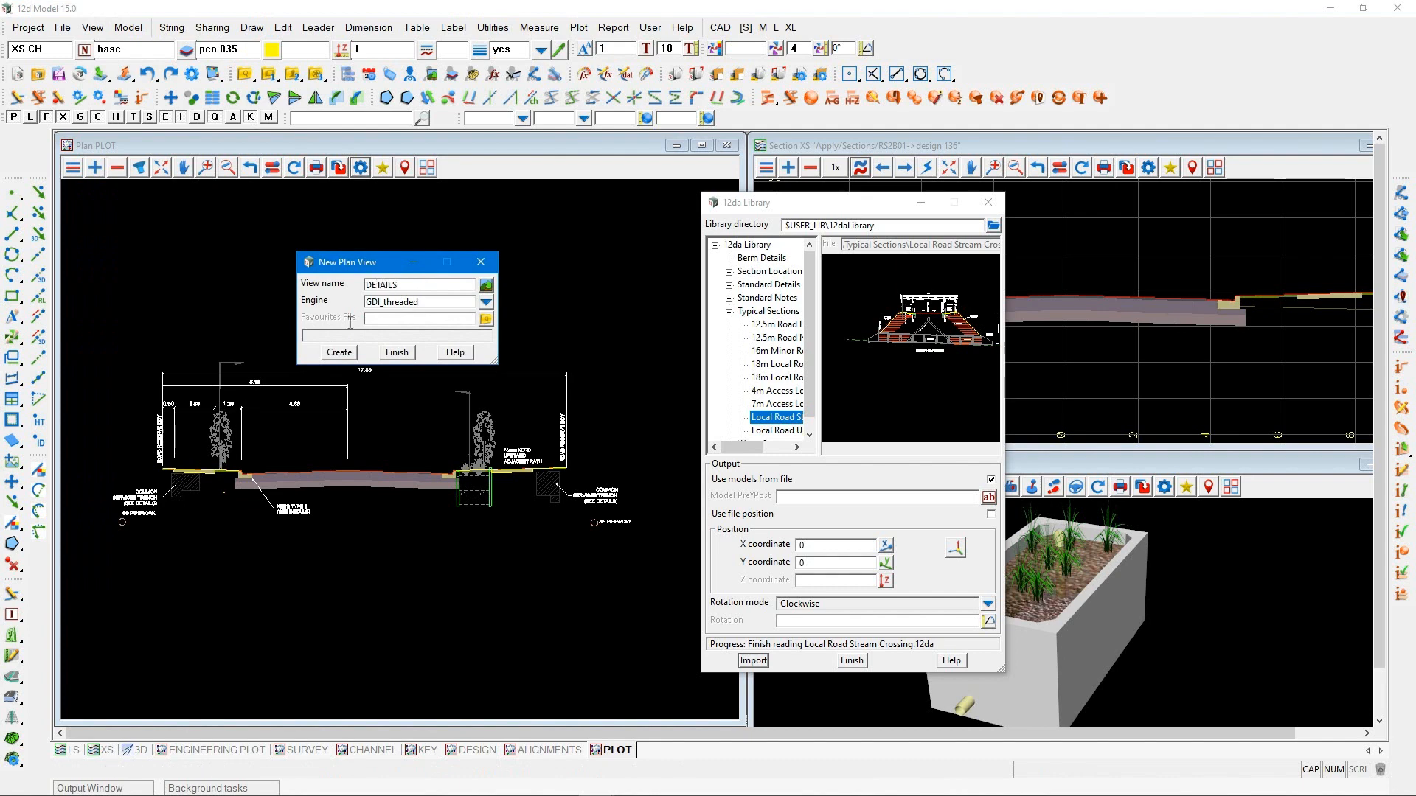
{"action": "left_click", "coordinate": [339, 352]}
{"action": "left_click", "coordinate": [427, 169]}
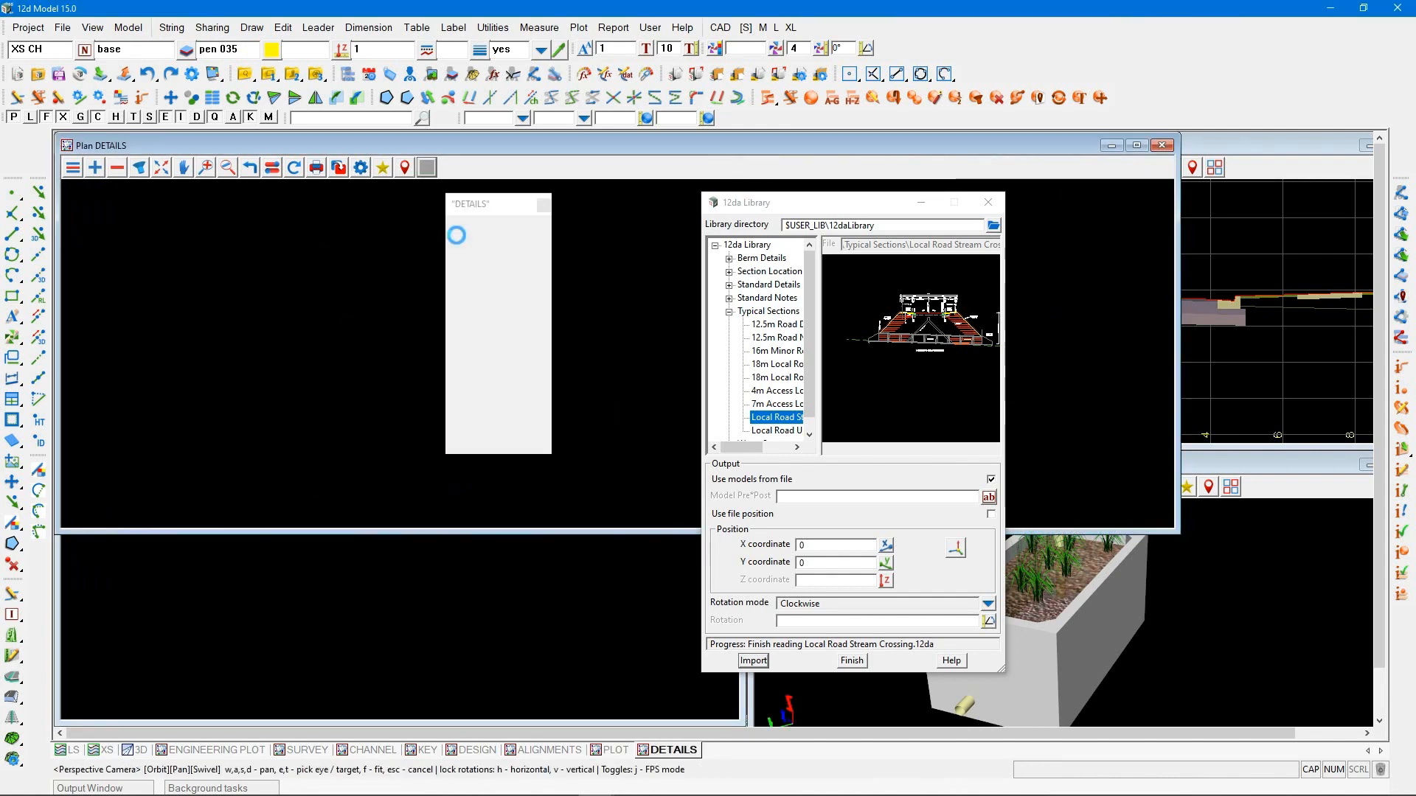
{"action": "left_click", "coordinate": [516, 271]}
Add the LOCAL STREAM CROSSING model from Typical Sections/Roads to the DETAILS view
{"action": "left_click_drag", "start_coordinate": [756, 212], "coordinate": [484, 193]}
{"action": "left_click", "coordinate": [754, 168]}
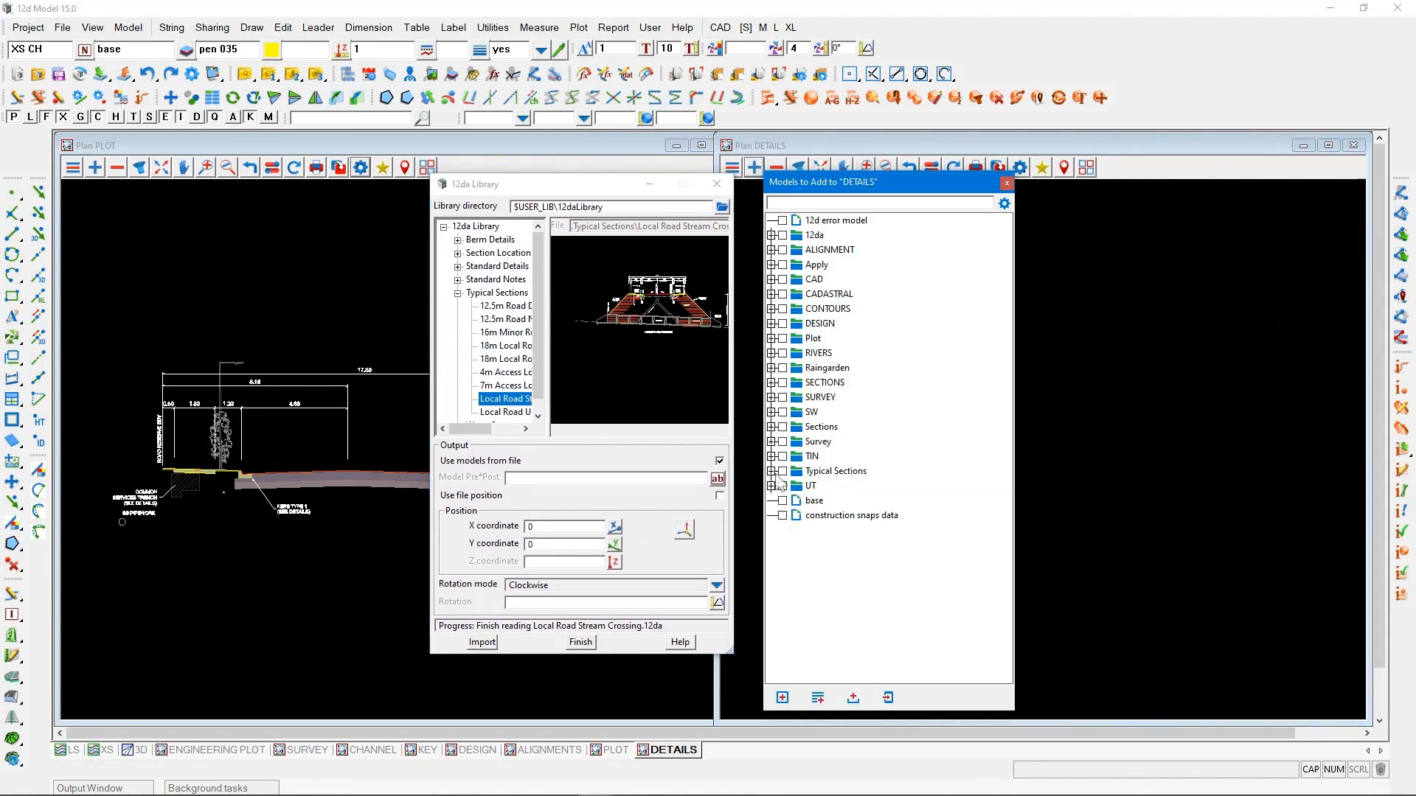
{"action": "left_click", "coordinate": [772, 472]}
{"action": "left_click", "coordinate": [780, 486]}
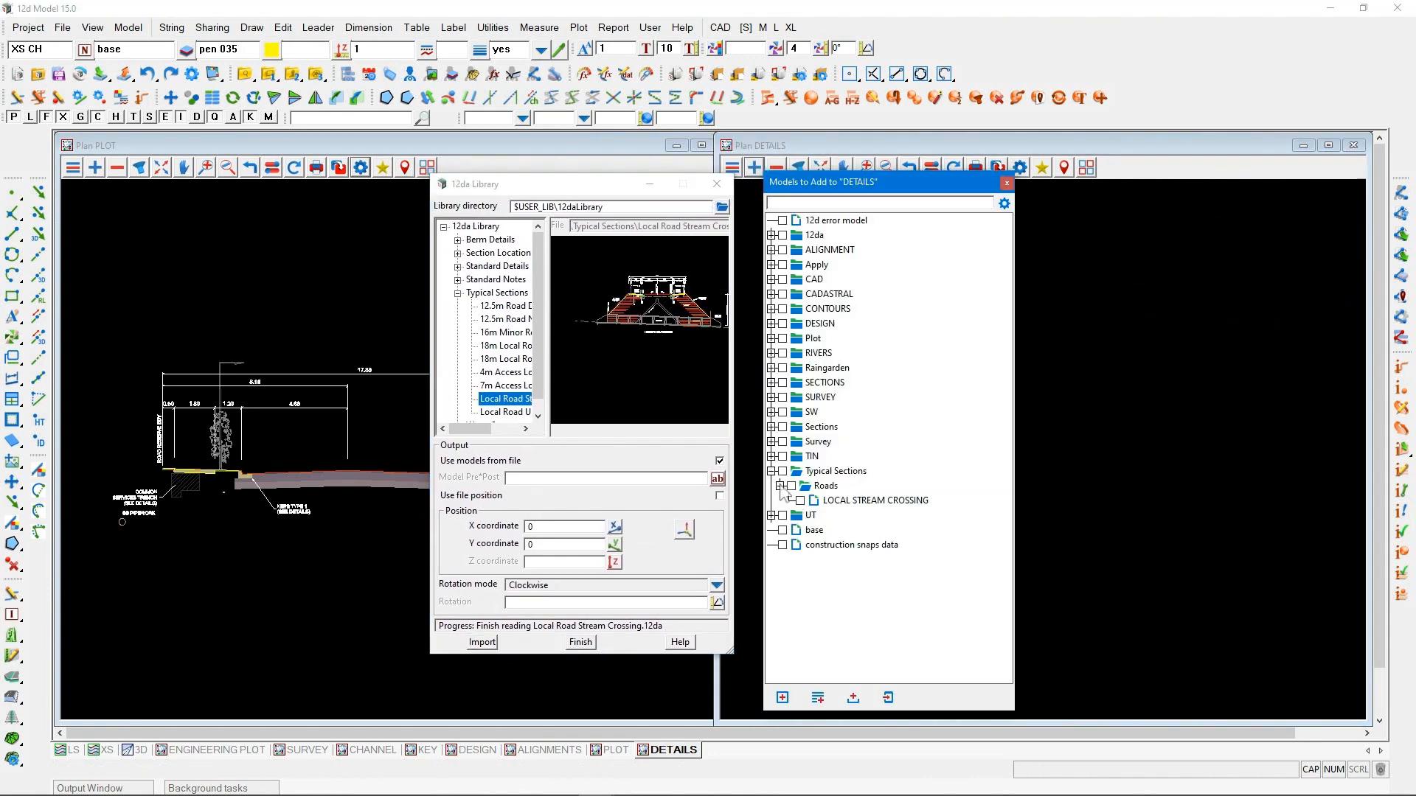
{"action": "double_click", "coordinate": [841, 499]}
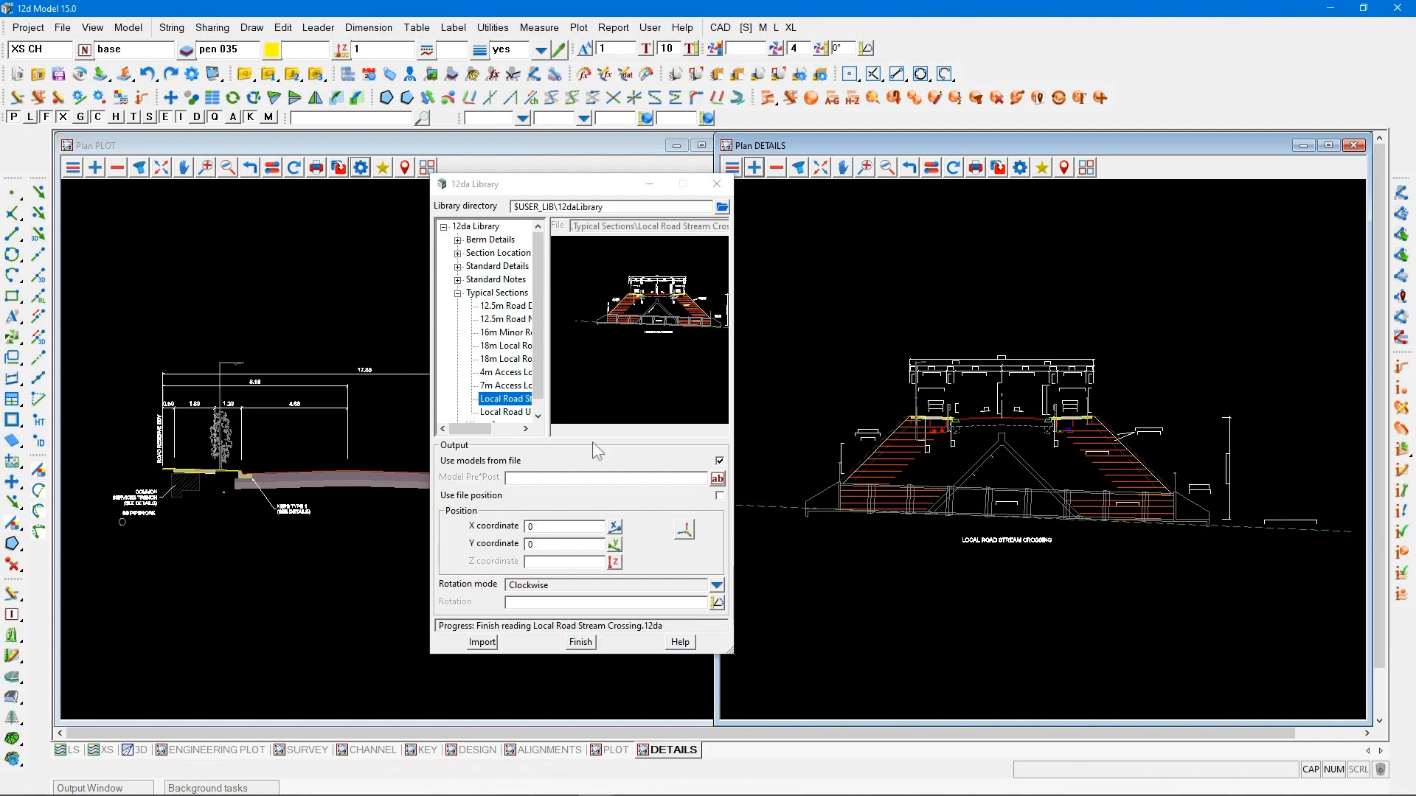
Import the Local Road Upgrade typical section from the 12da Library
{"action": "left_click", "coordinate": [505, 412]}
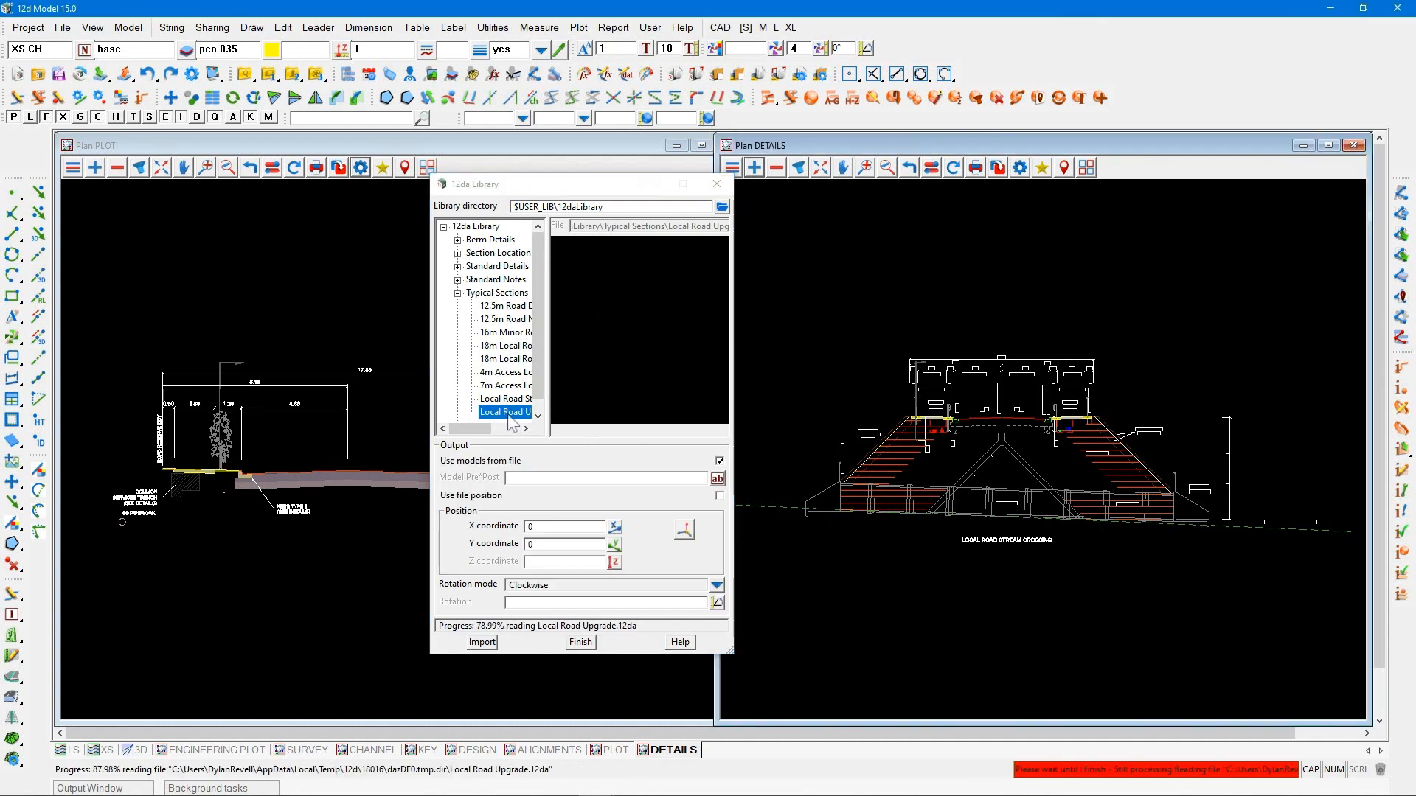
{"action": "left_click", "coordinate": [483, 642]}
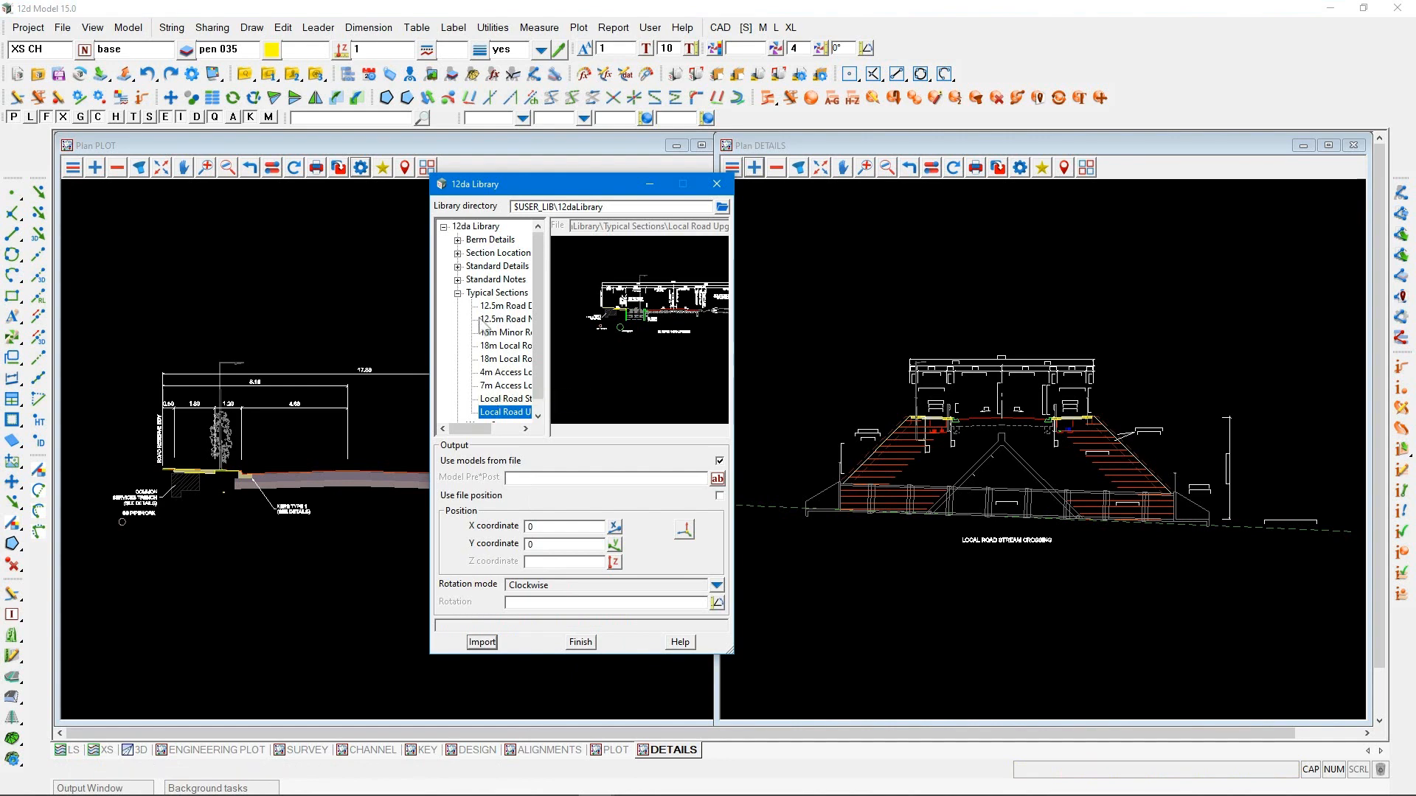
{"action": "left_click", "coordinate": [458, 293]}
Import the Common Services Trench Plan and Section detail from the library's standard utility details
{"action": "left_click", "coordinate": [458, 267]}
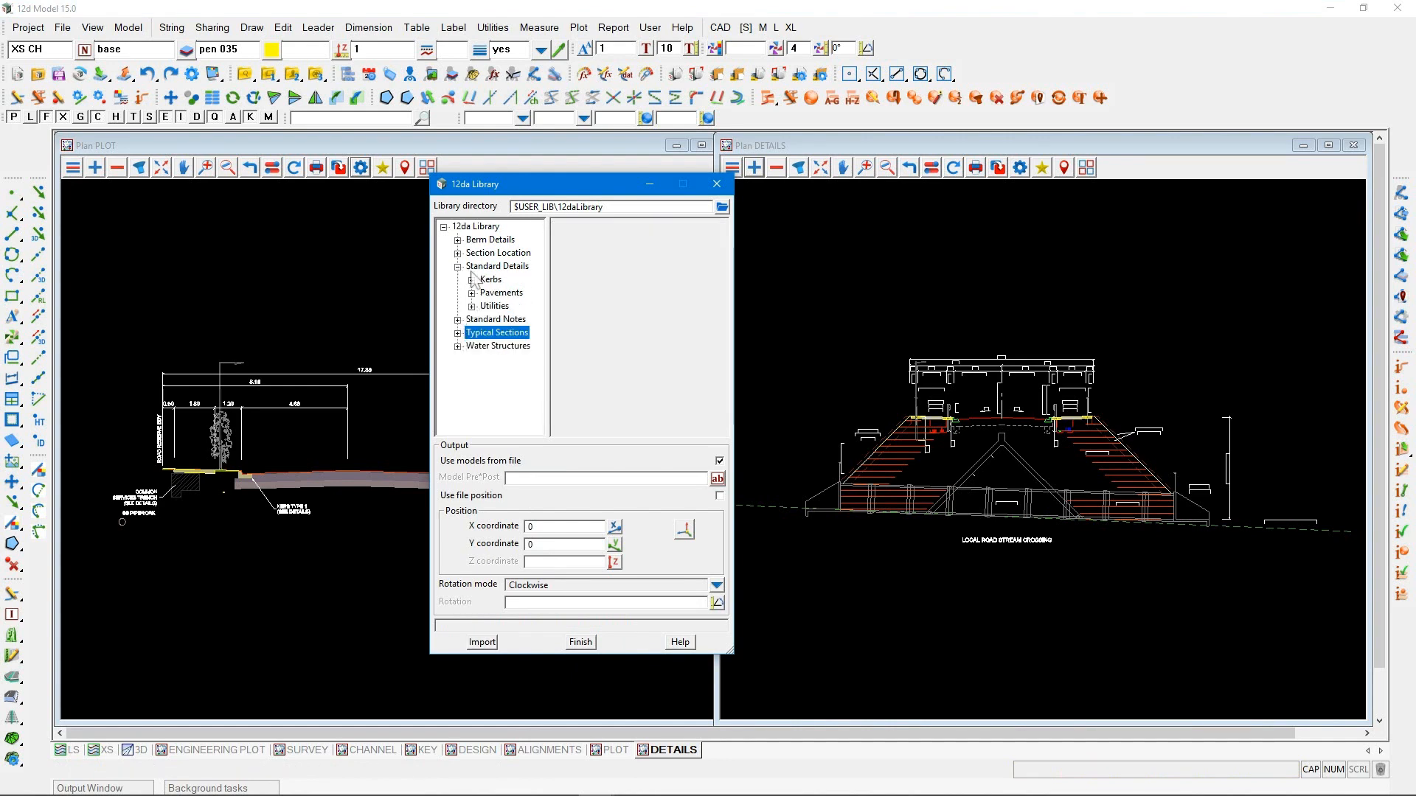
{"action": "left_click", "coordinate": [478, 269]}
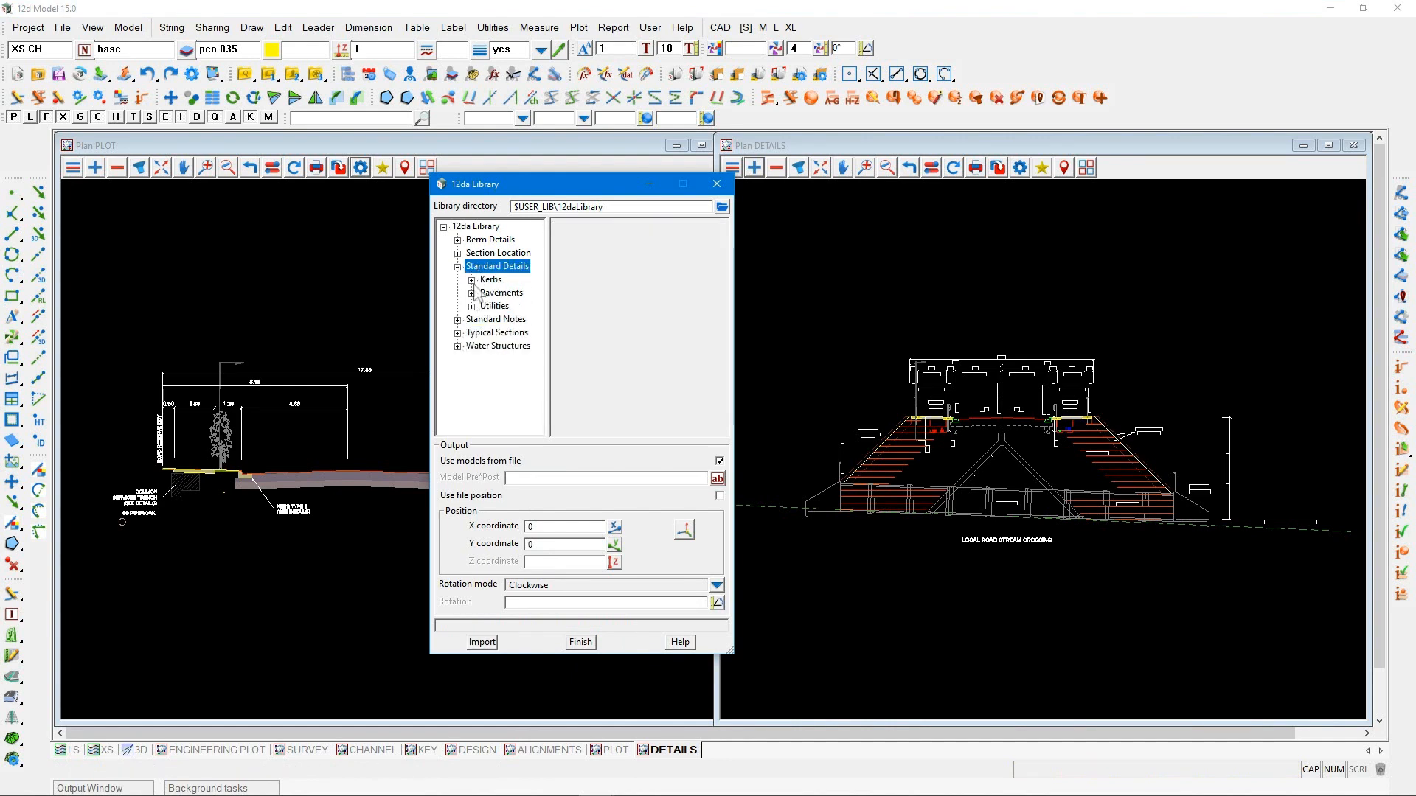
{"action": "left_click", "coordinate": [472, 306]}
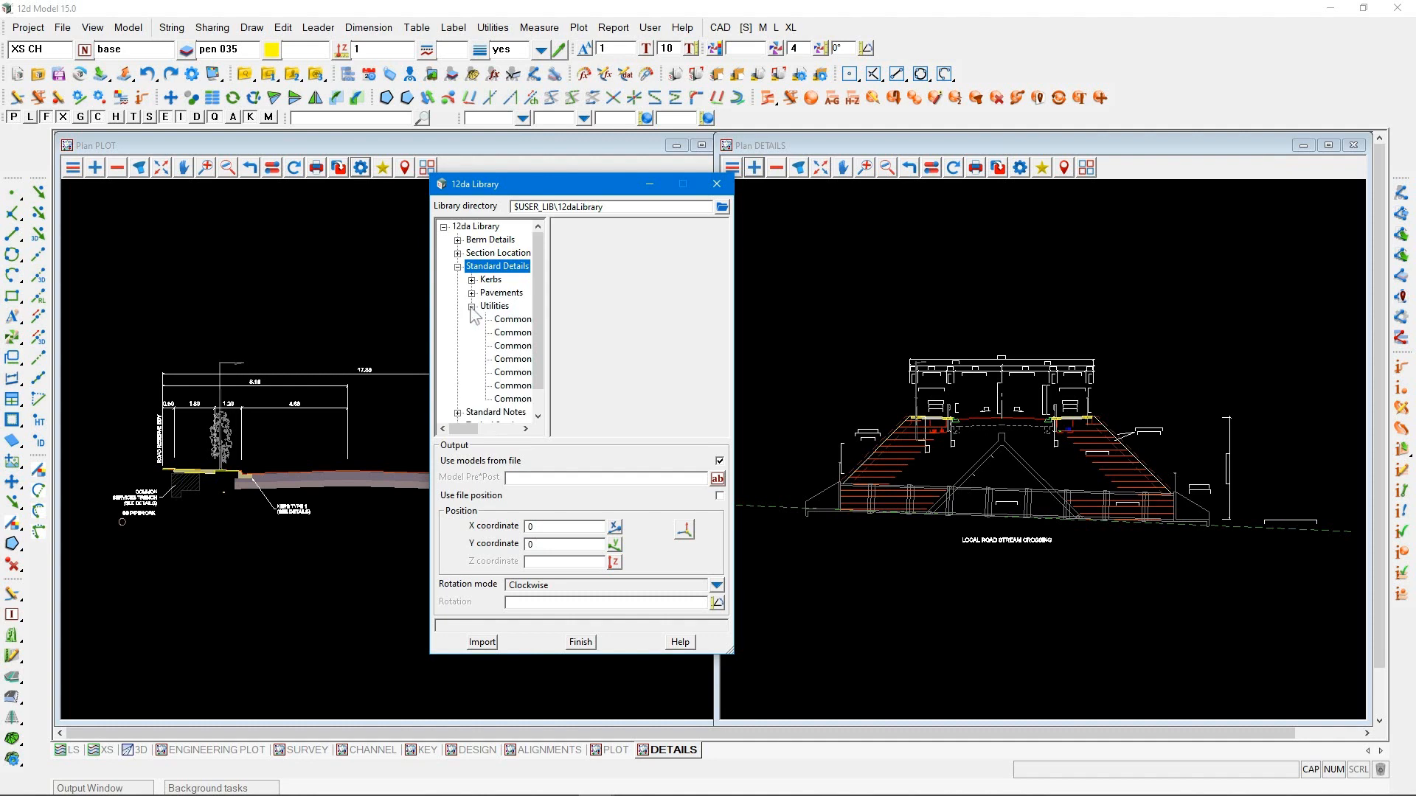
{"action": "left_click", "coordinate": [510, 401]}
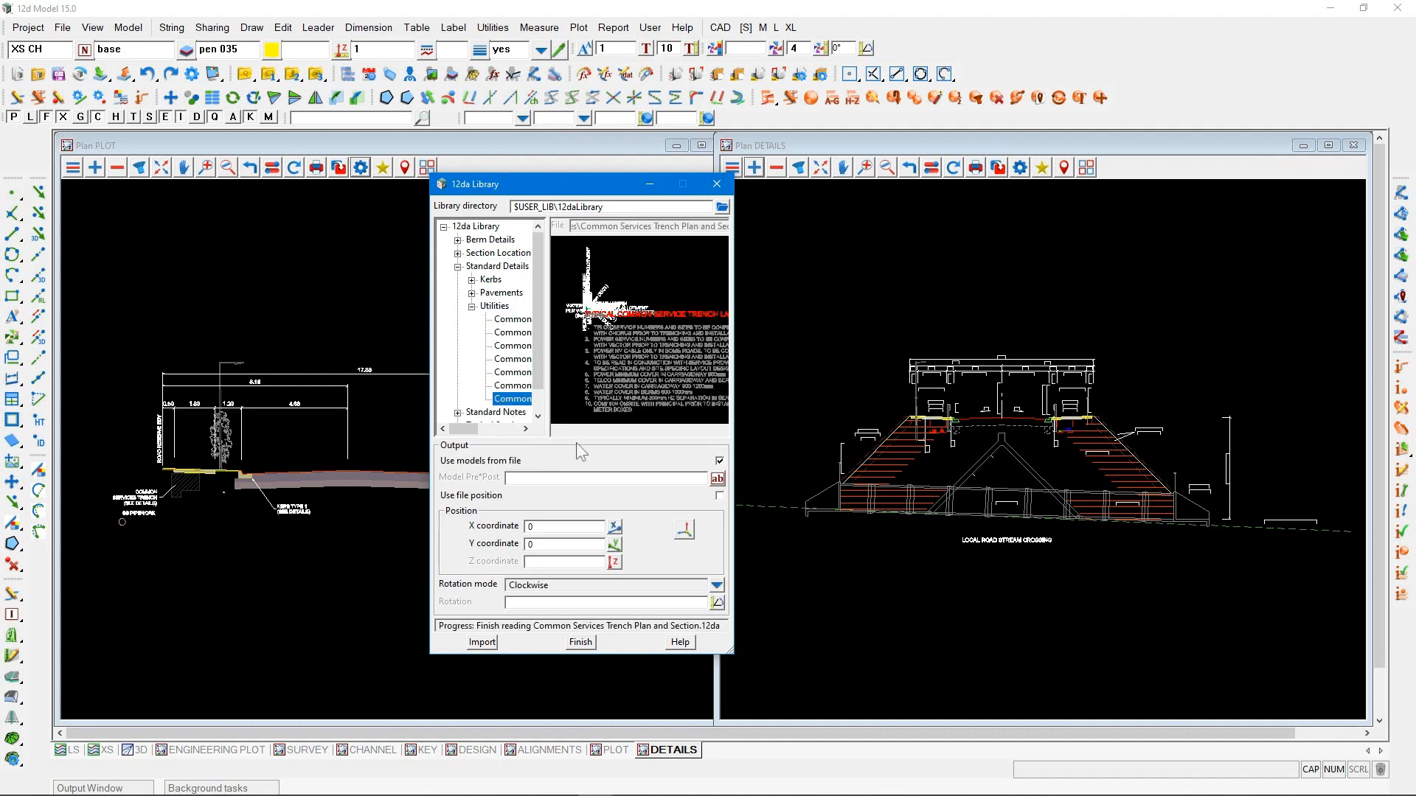
{"action": "left_click", "coordinate": [483, 643]}
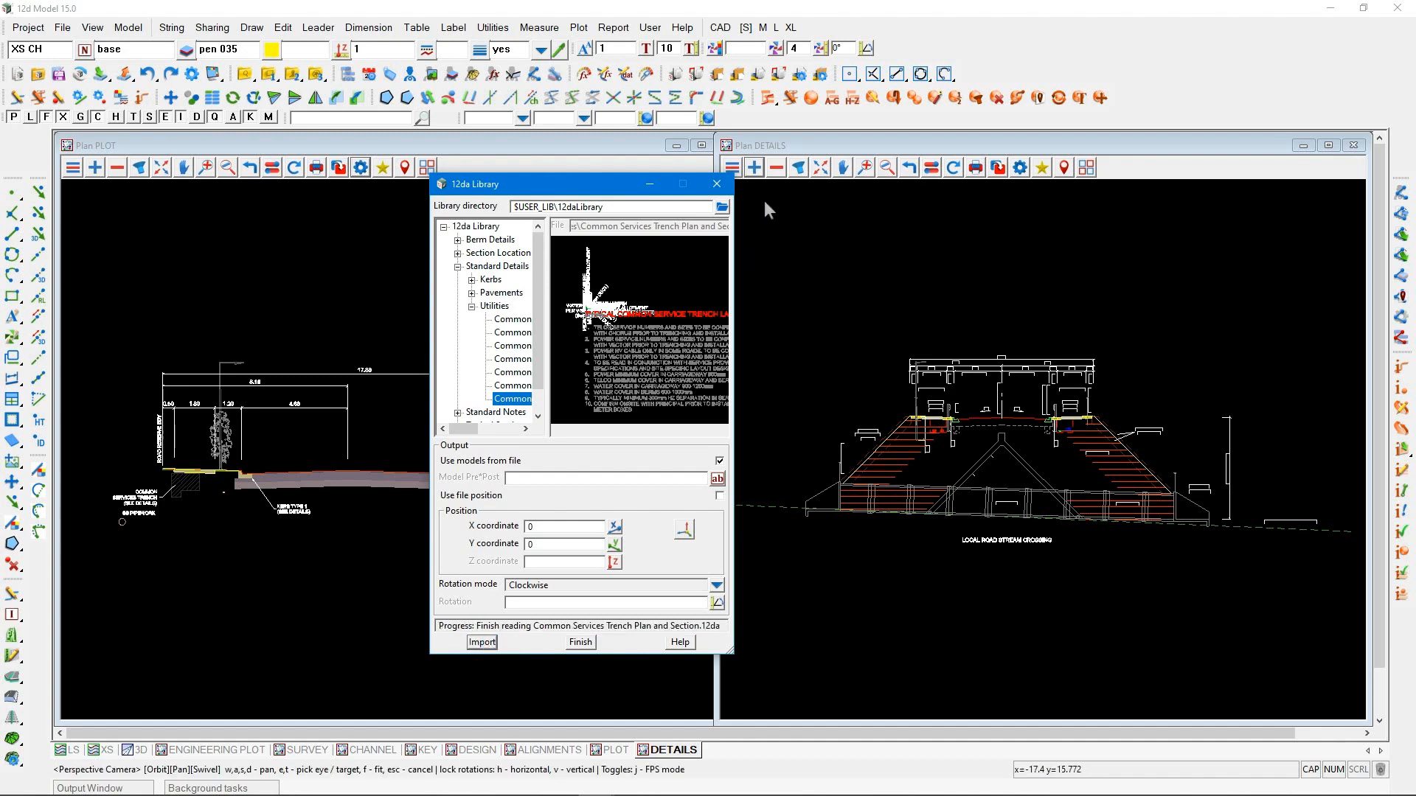
Replace the stream crossing model in the DETAILS view with the common trench model from Typical Details/Utilities
{"action": "left_click", "coordinate": [775, 169]}
{"action": "left_click", "coordinate": [829, 216]}
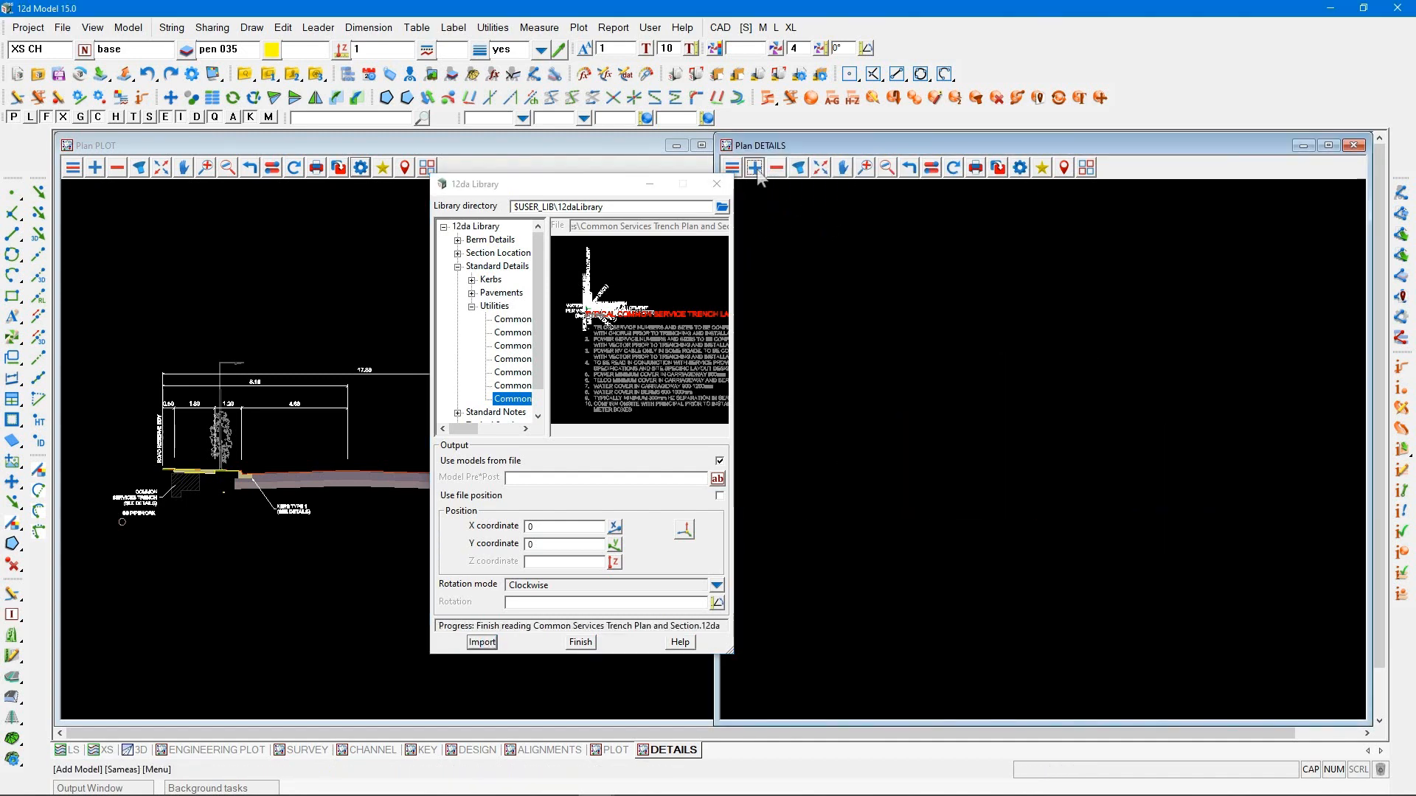
{"action": "left_click", "coordinate": [754, 168]}
{"action": "left_click", "coordinate": [771, 471]}
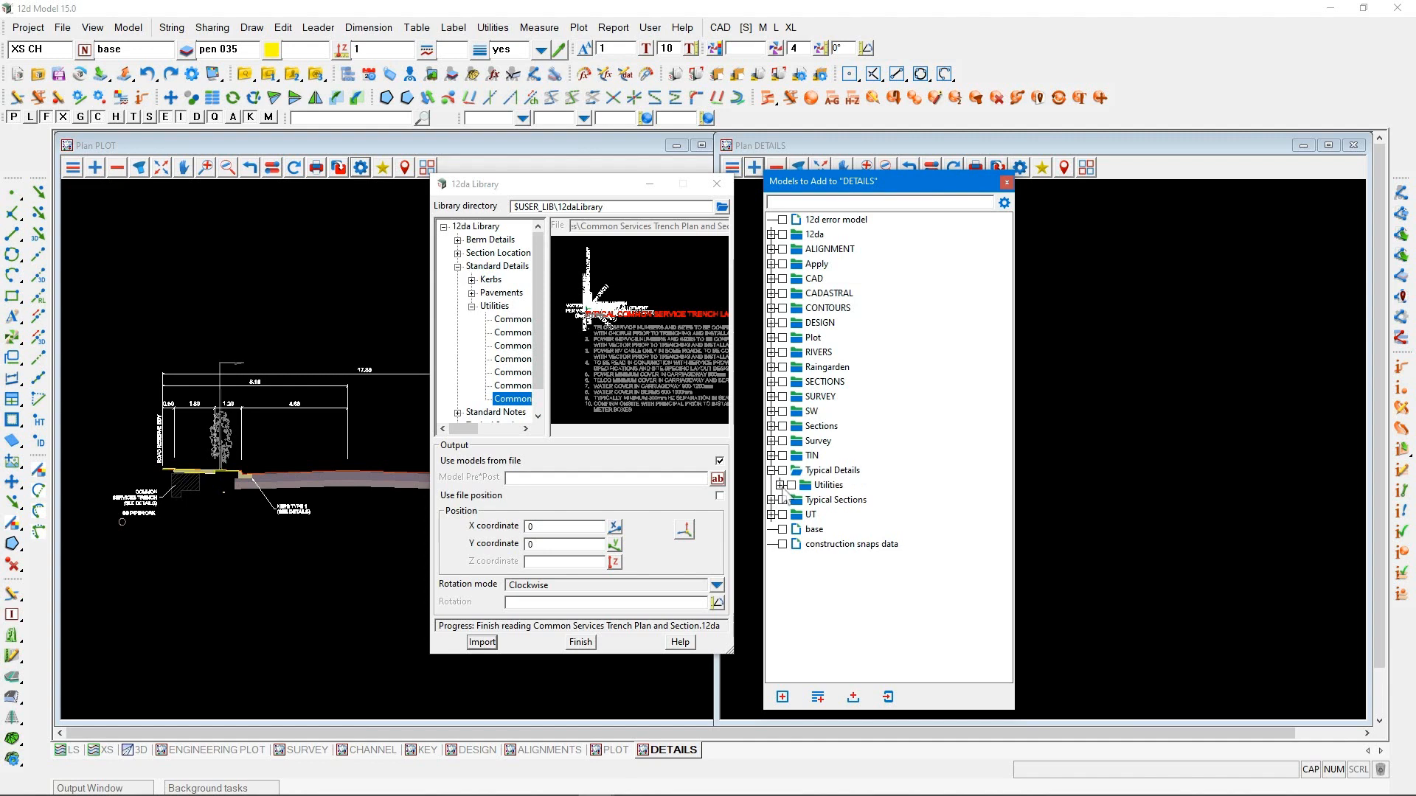
{"action": "left_click", "coordinate": [782, 485]}
{"action": "left_click", "coordinate": [825, 508]}
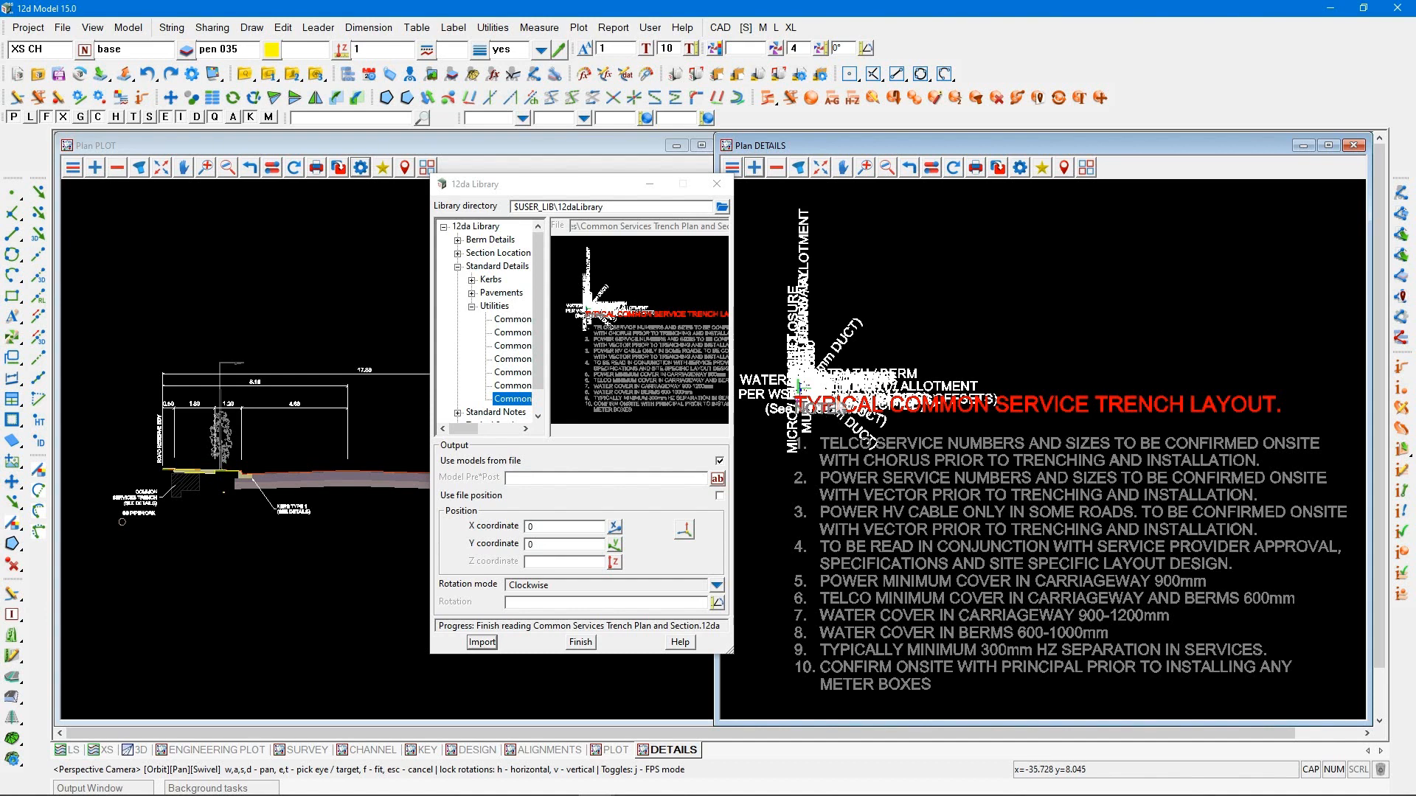
Set the plot scale of the DETAILS view to 50
{"action": "left_click", "coordinate": [1020, 168]}
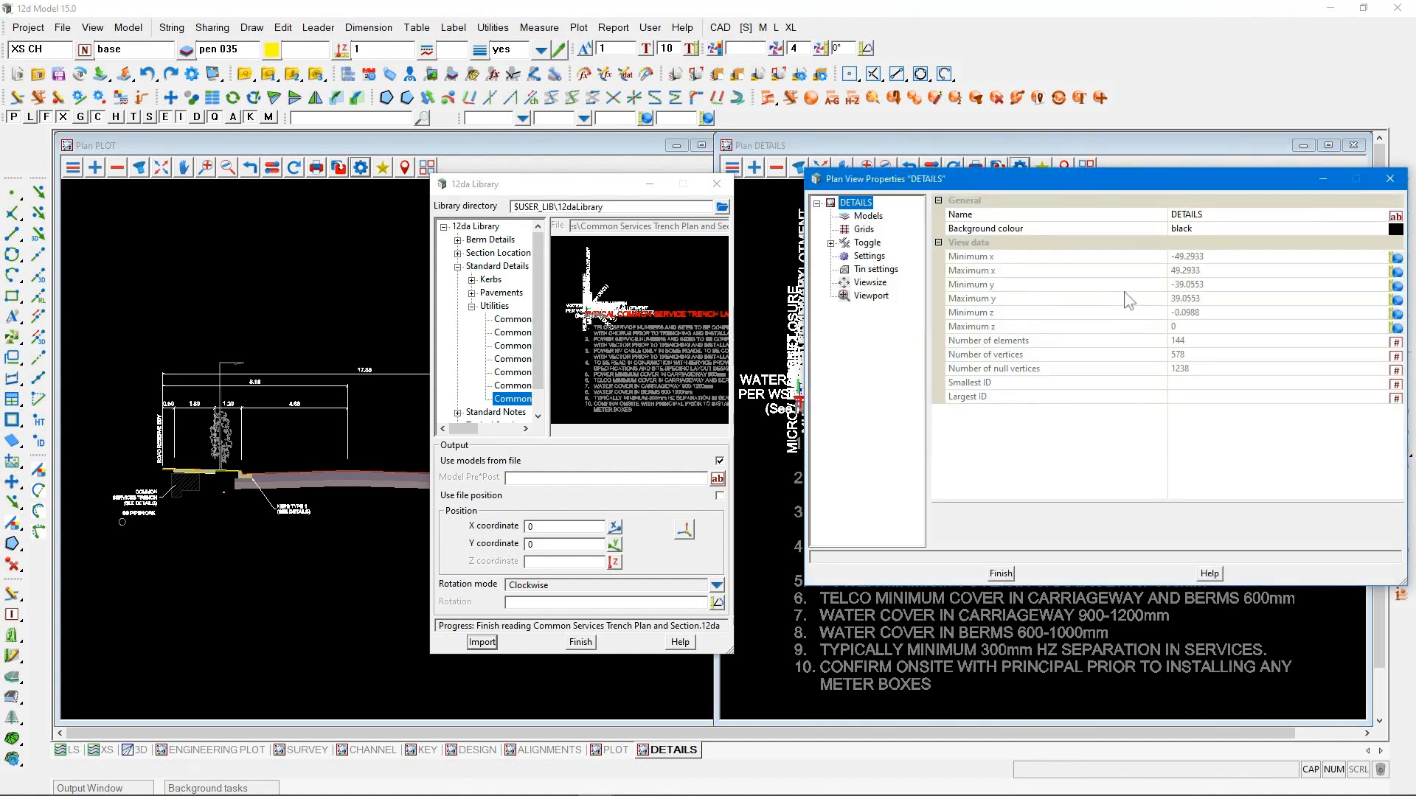
{"action": "left_click", "coordinate": [870, 256]}
{"action": "left_click", "coordinate": [1197, 297]}
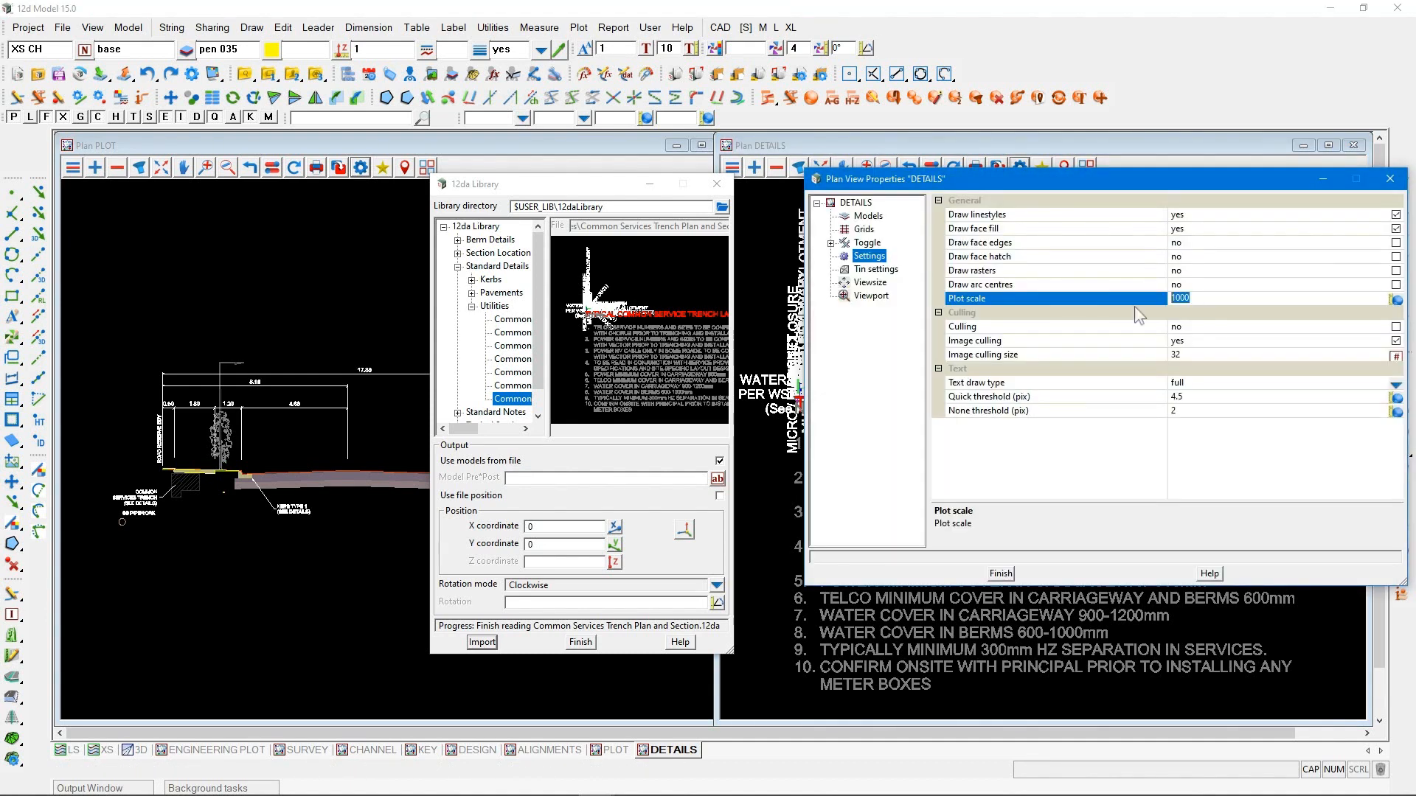
{"action": "type", "text": "50"}
{"action": "key", "text": "Return"}
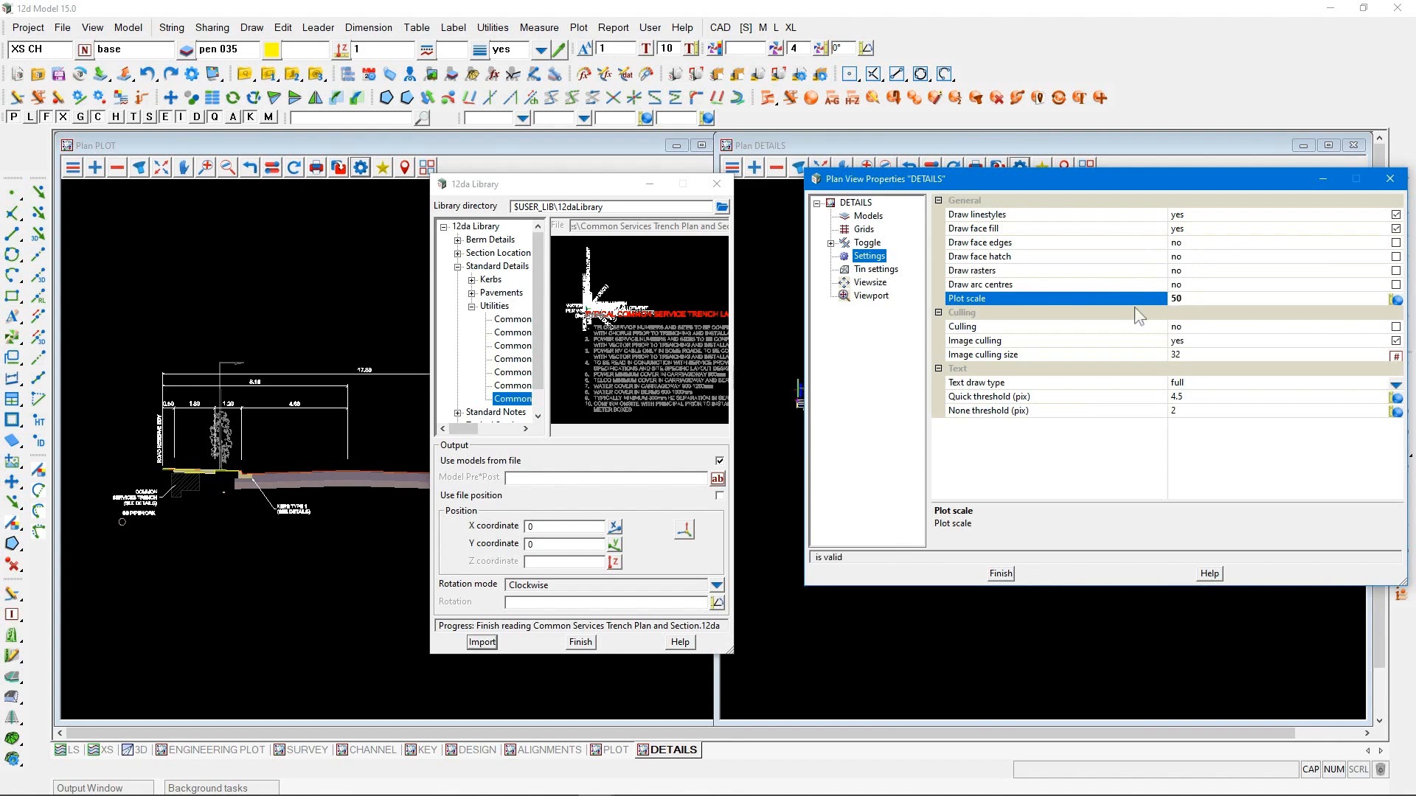
{"action": "left_click", "coordinate": [999, 574]}
{"action": "scroll", "coordinate": [795, 366], "scroll_direction": "up", "scroll_amount": 5}
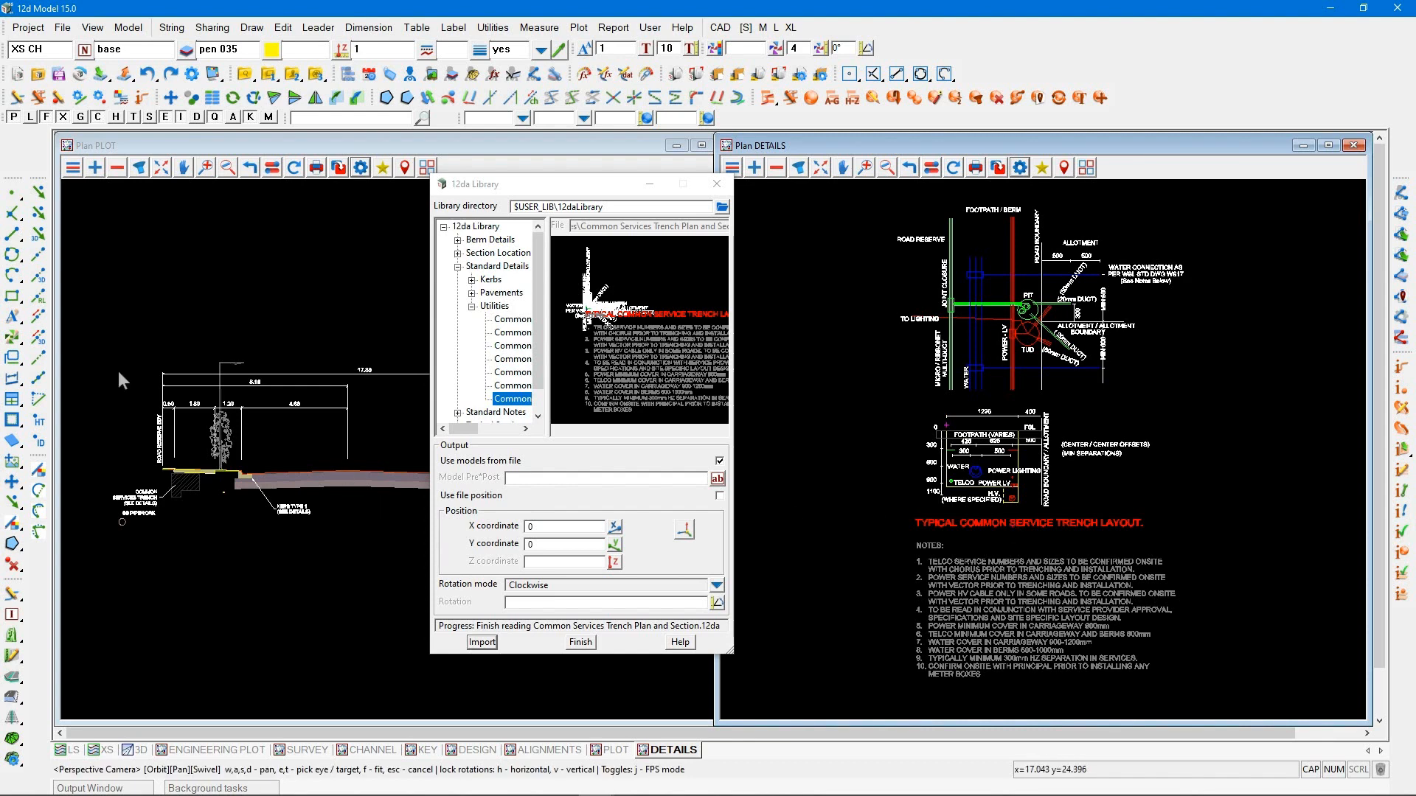
Edit the notes text below the common service trench layout, deleting notes 9 and 10
{"action": "left_click", "coordinate": [13, 317]}
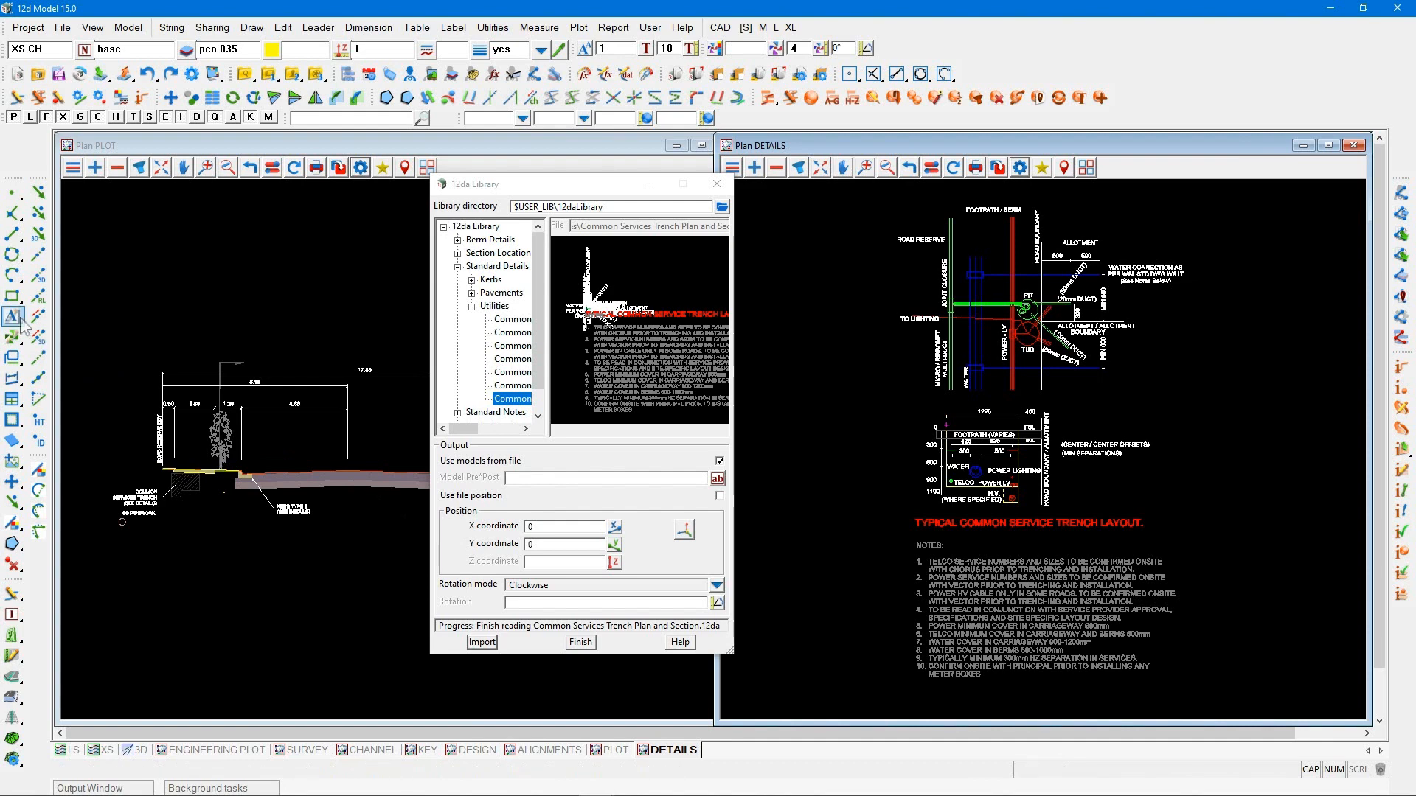
{"action": "left_click", "coordinate": [955, 675]}
{"action": "left_click", "coordinate": [923, 549]}
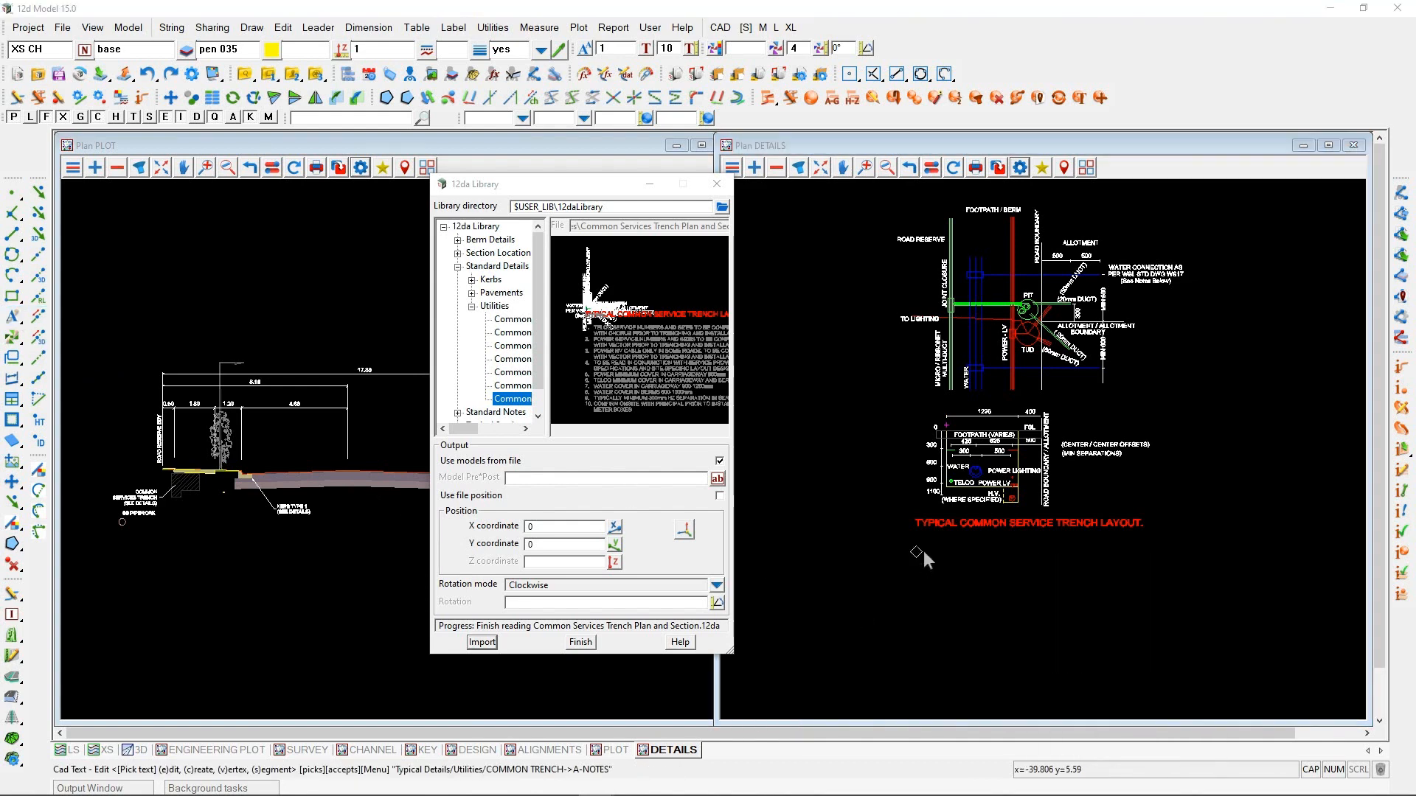
{"action": "key", "text": "t"}
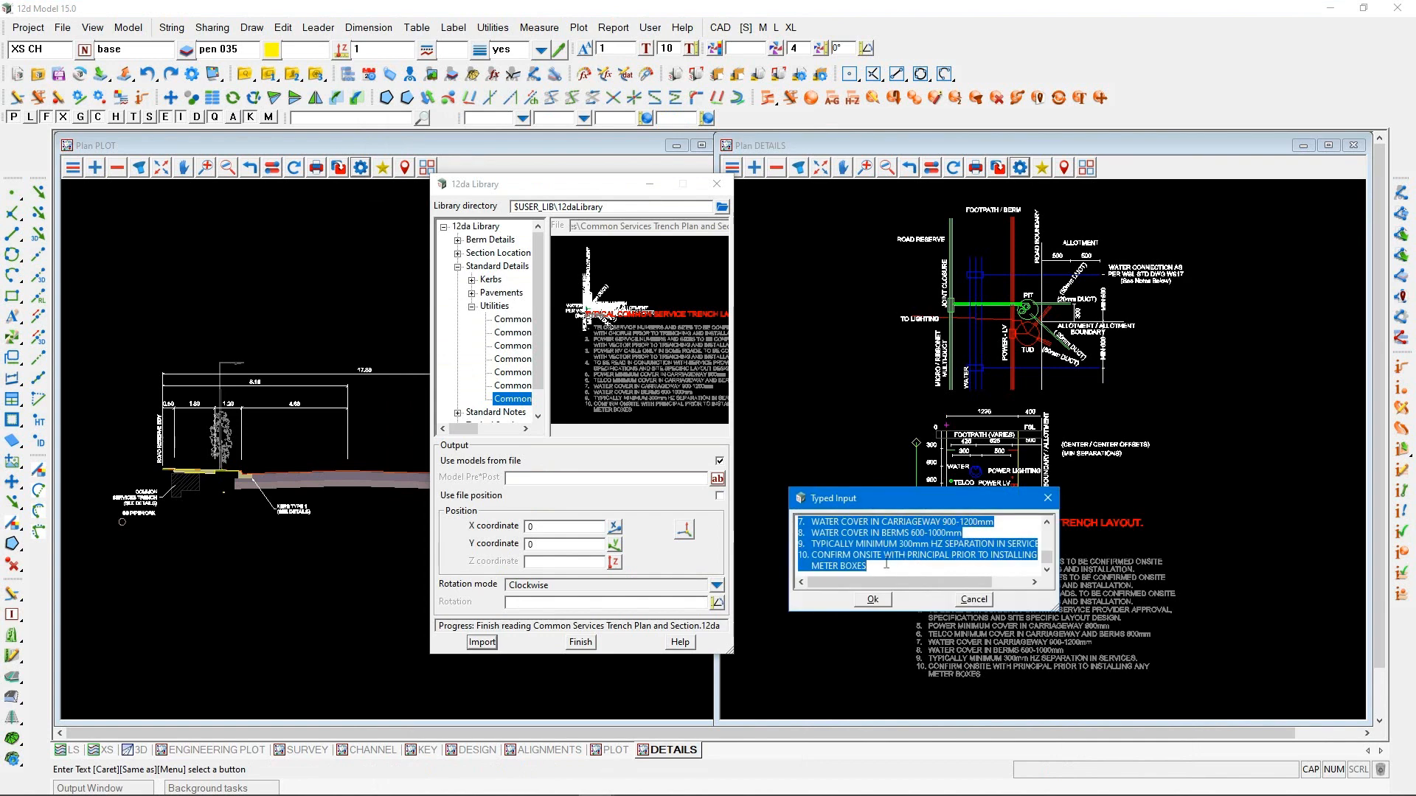
{"action": "left_click_drag", "start_coordinate": [883, 567], "coordinate": [800, 544]}
{"action": "key", "text": "BackSpace"}
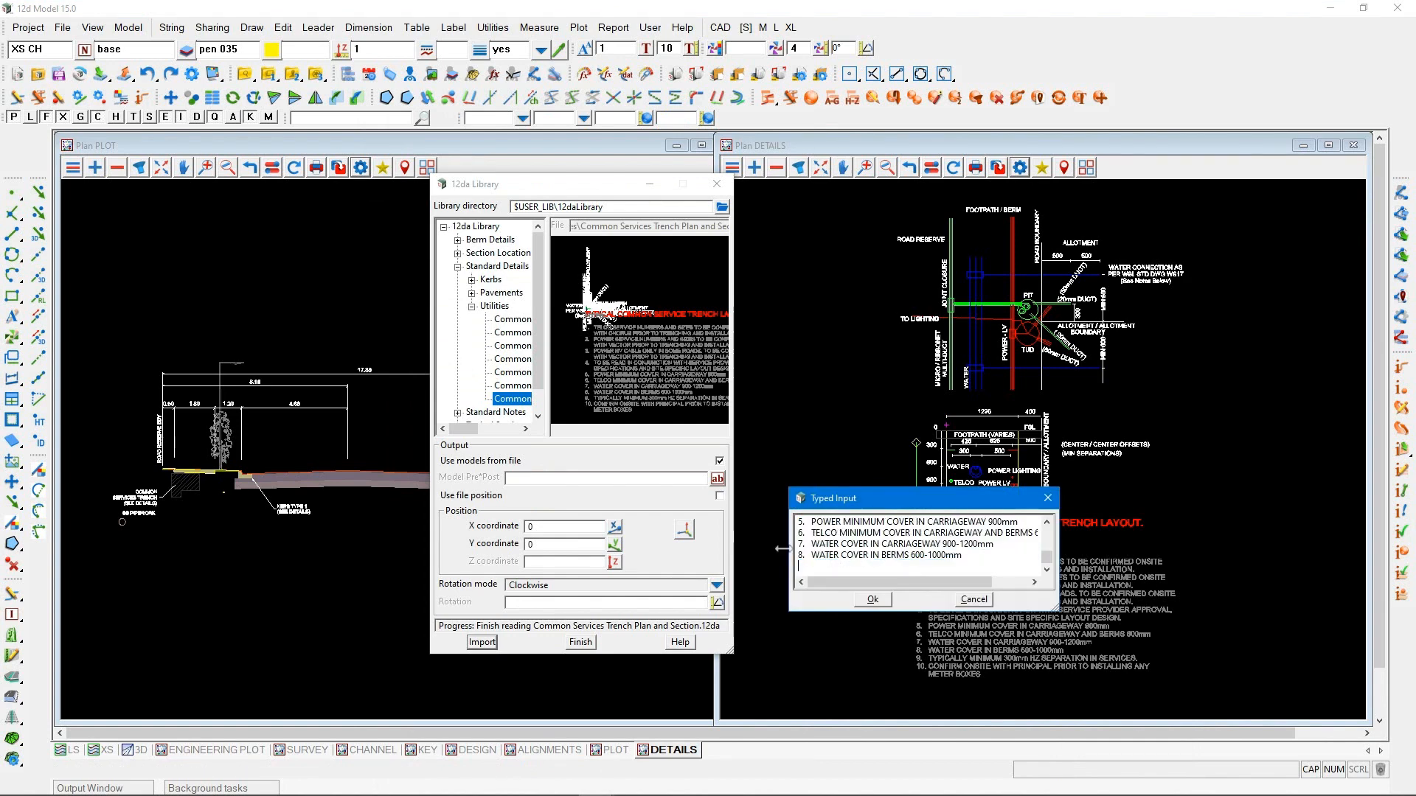
{"action": "key", "text": "BackSpace"}
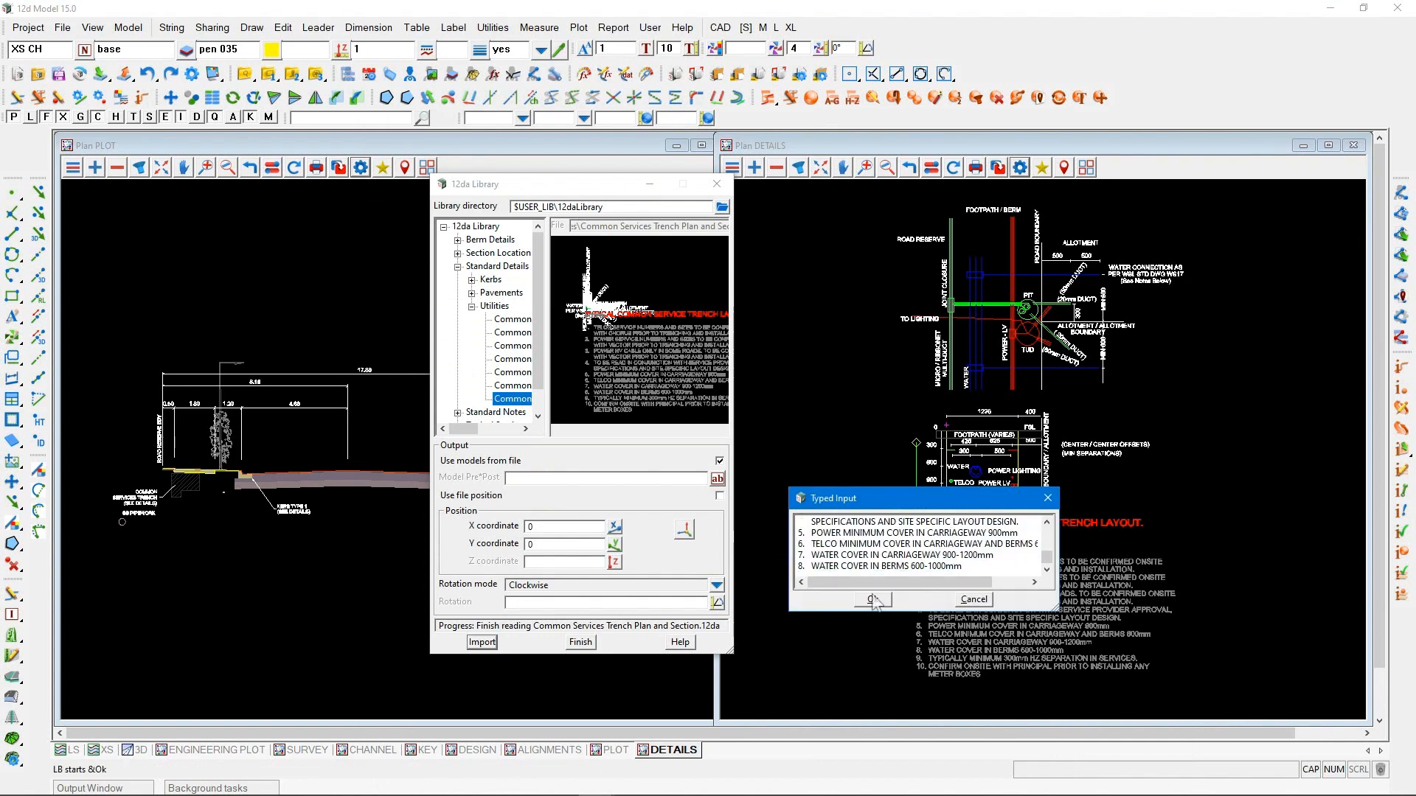
{"action": "left_click", "coordinate": [873, 599]}
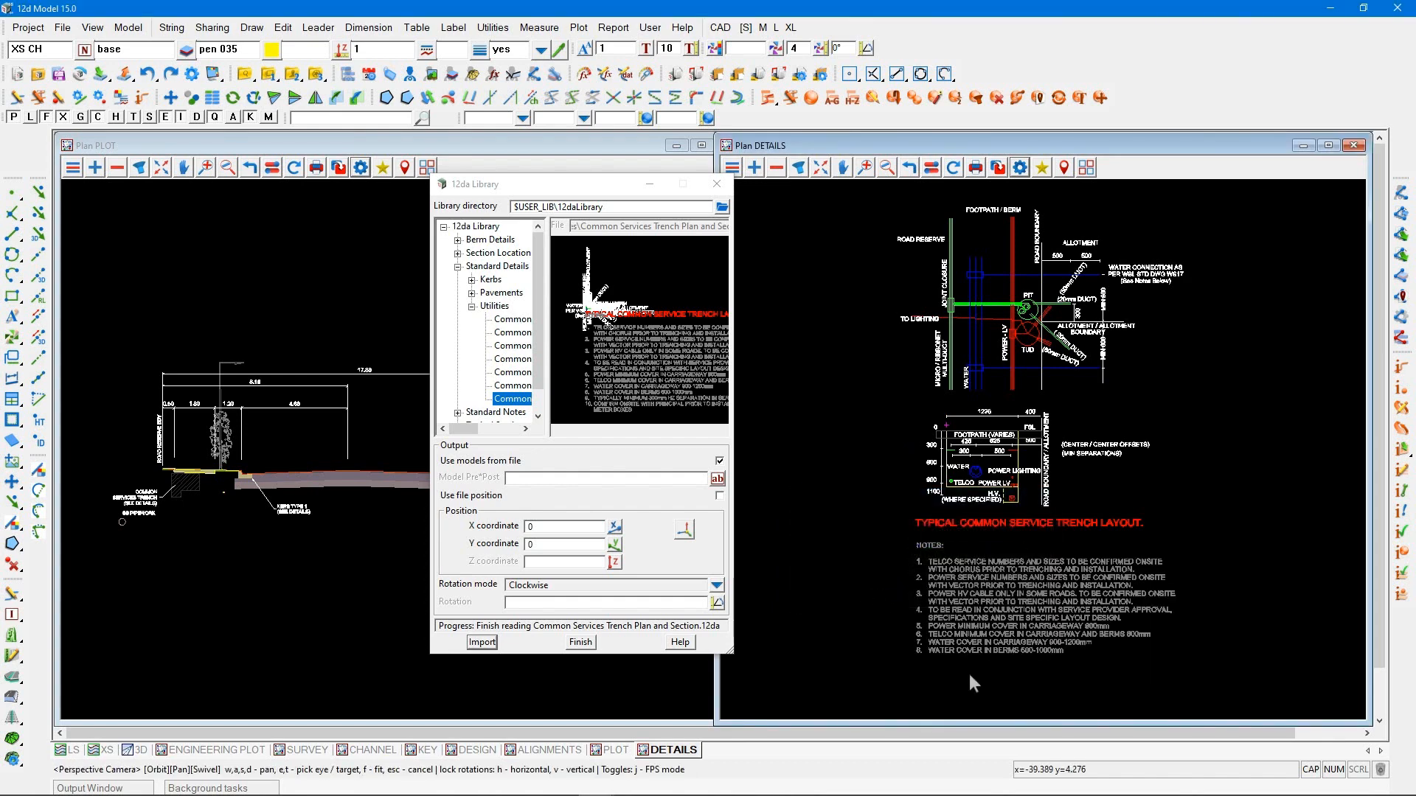
{"action": "scroll", "coordinate": [969, 674], "scroll_direction": "up", "scroll_amount": 2}
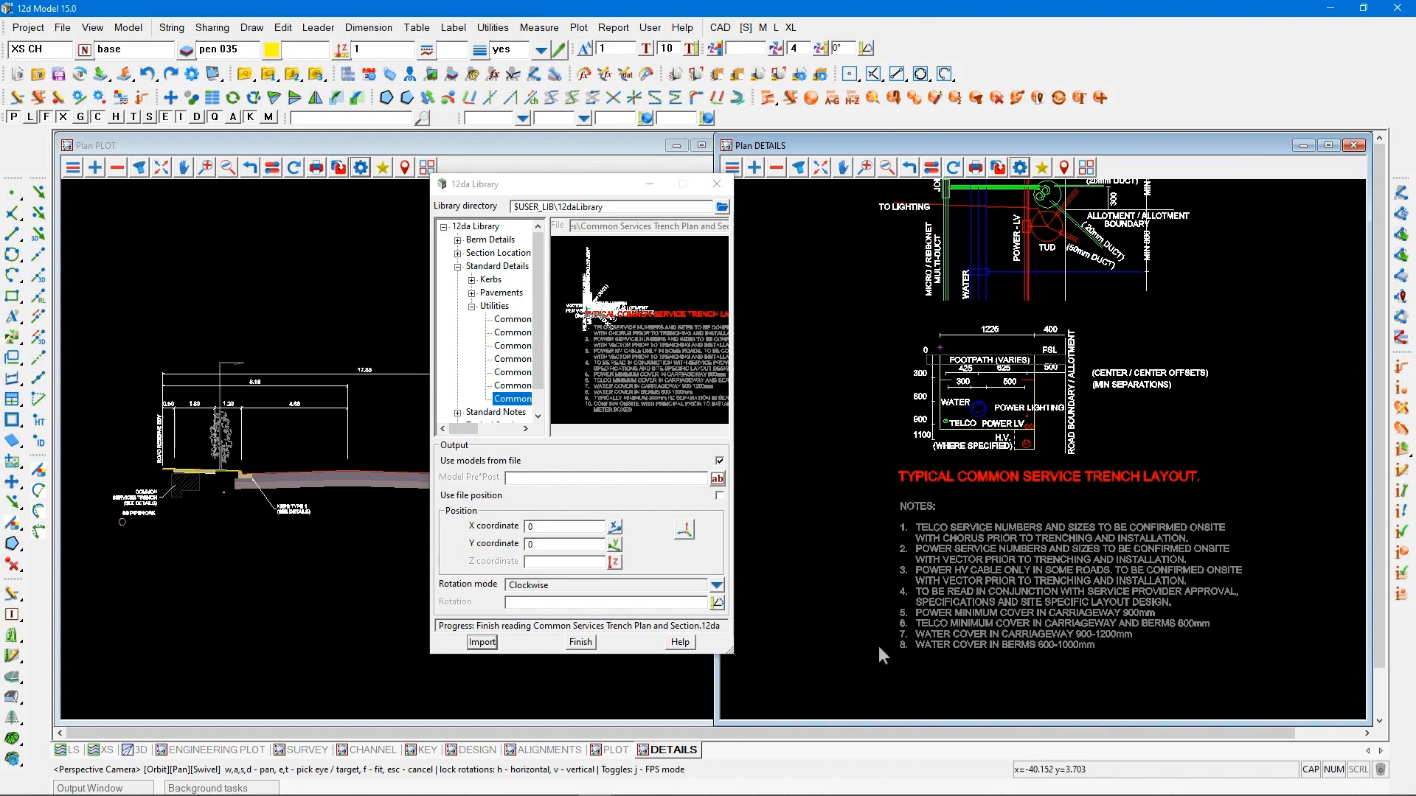
{"action": "scroll", "coordinate": [839, 635], "scroll_direction": "down", "scroll_amount": 3}
{"action": "scroll", "coordinate": [839, 634], "scroll_direction": "up", "scroll_amount": 2}
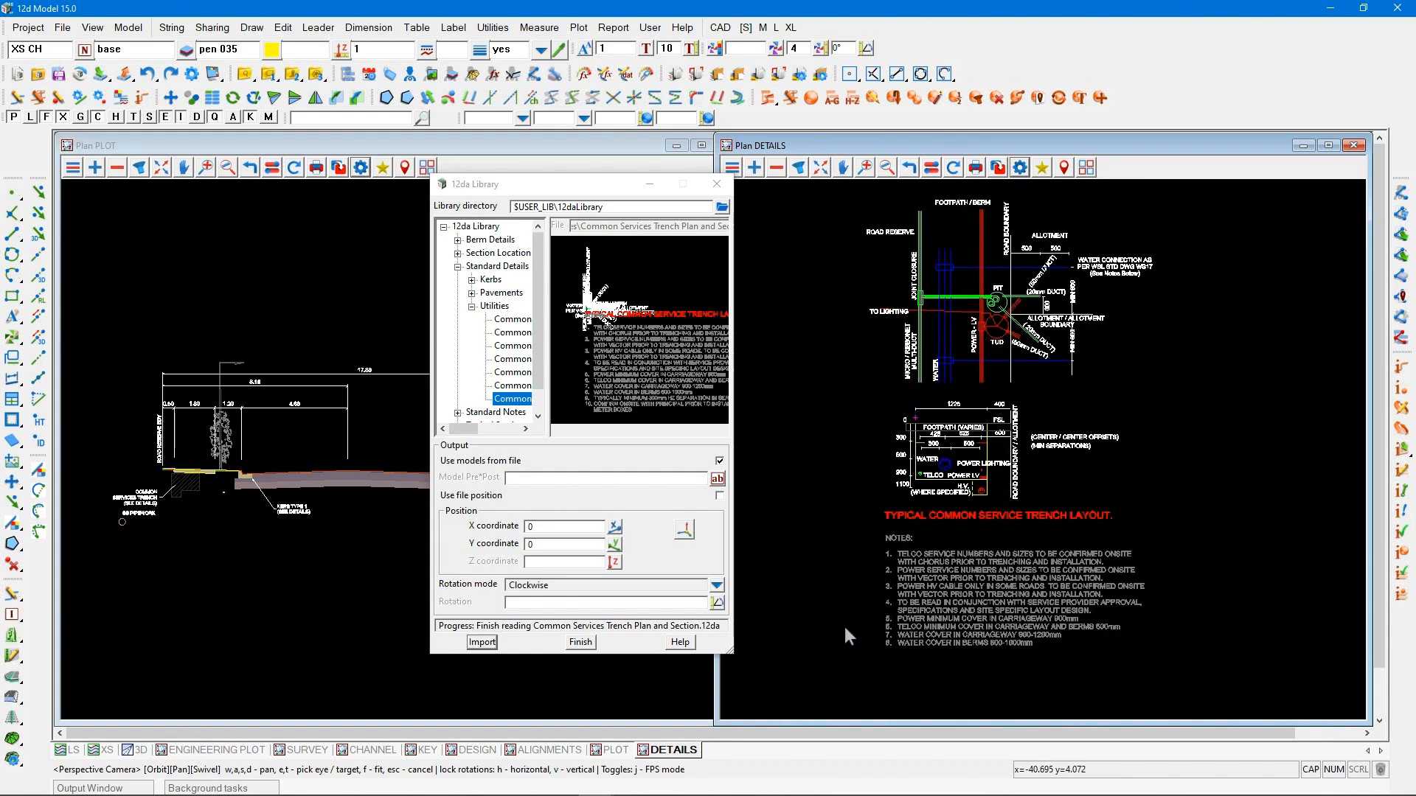
Import the Type 1 standard kerb and channel detail from the library's standard kerb details
{"action": "left_click", "coordinate": [472, 281]}
{"action": "left_click", "coordinate": [503, 319]}
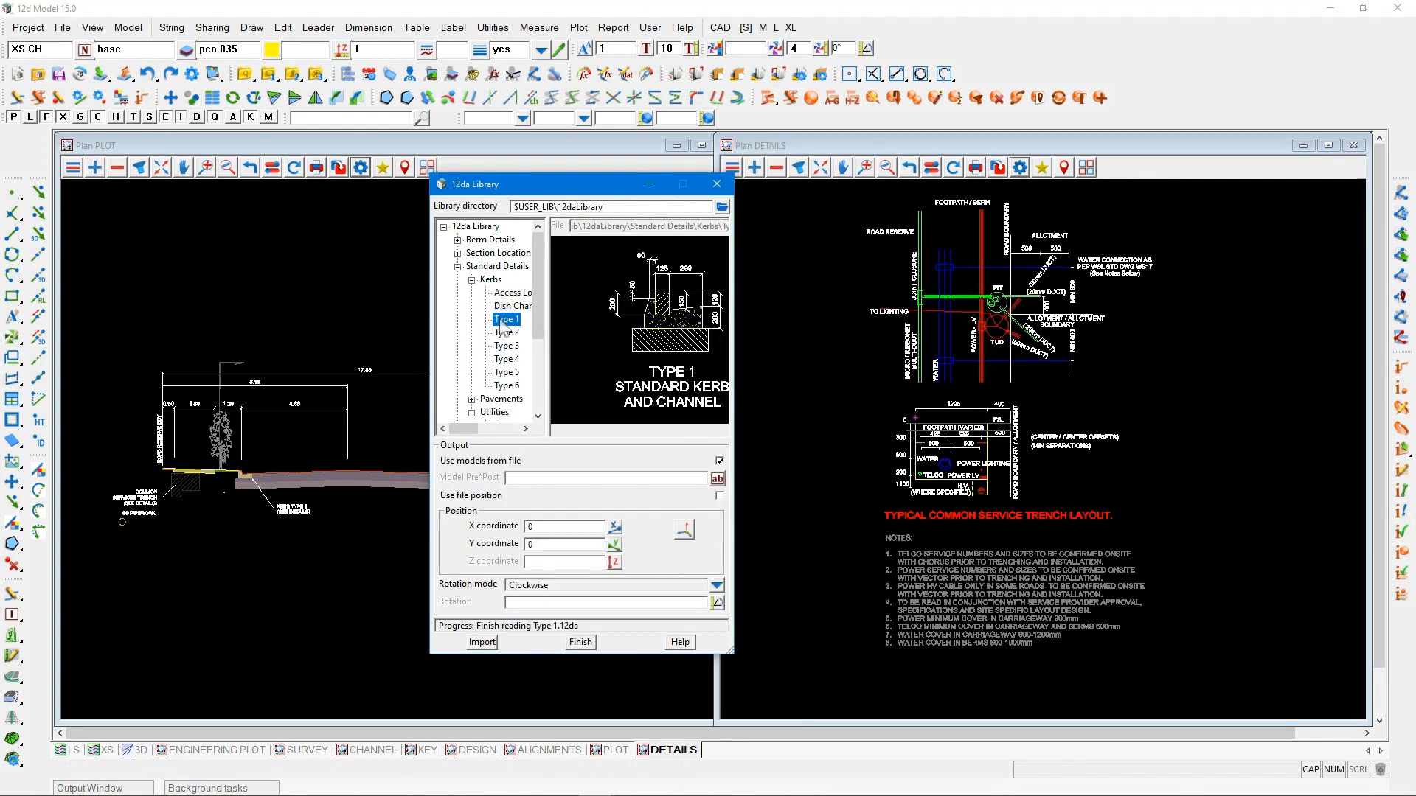
{"action": "left_click", "coordinate": [482, 643]}
{"action": "left_click", "coordinate": [472, 280]}
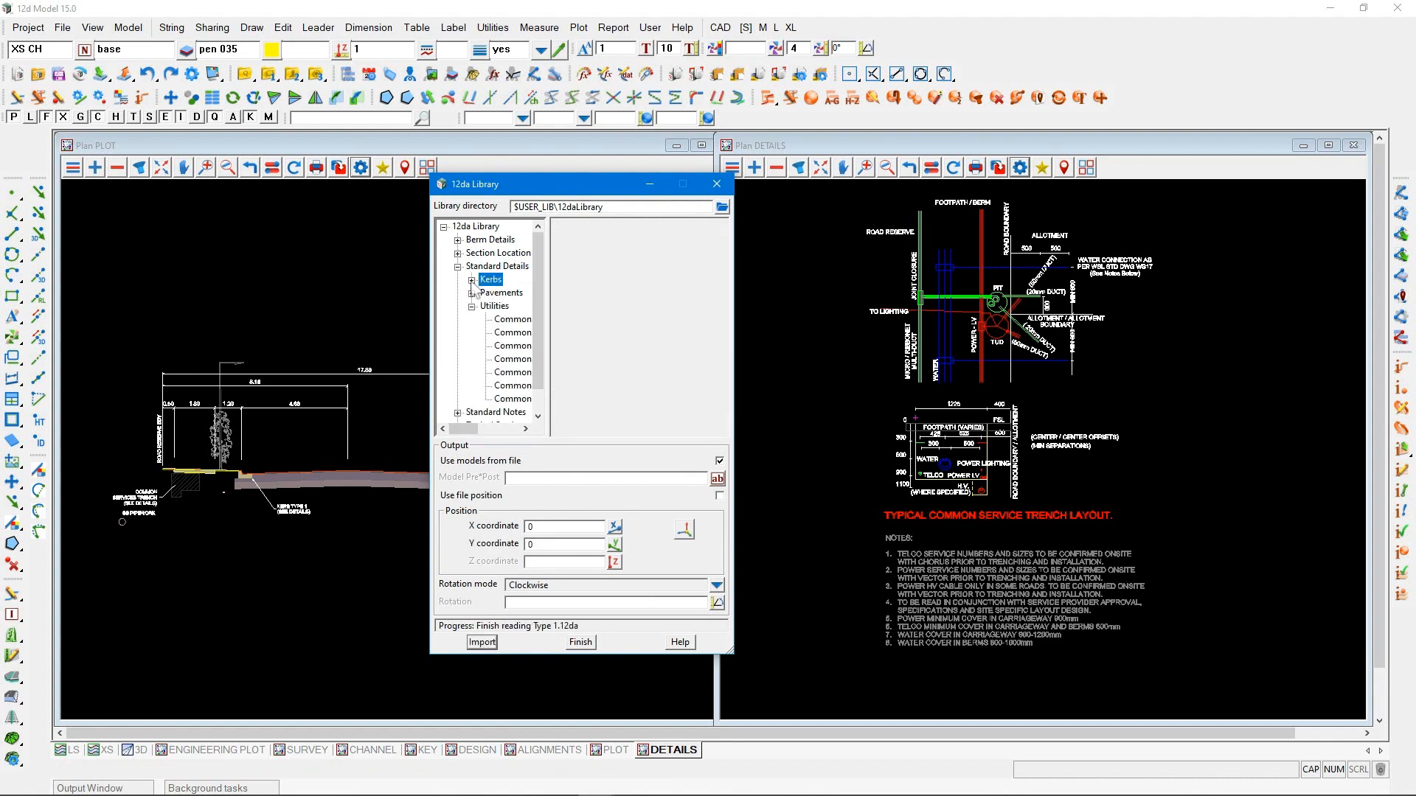
Import the Pavement Notes from the library's Standard Notes for roads, and close the 12da Library
{"action": "left_click", "coordinate": [472, 306]}
{"action": "left_click", "coordinate": [457, 320]}
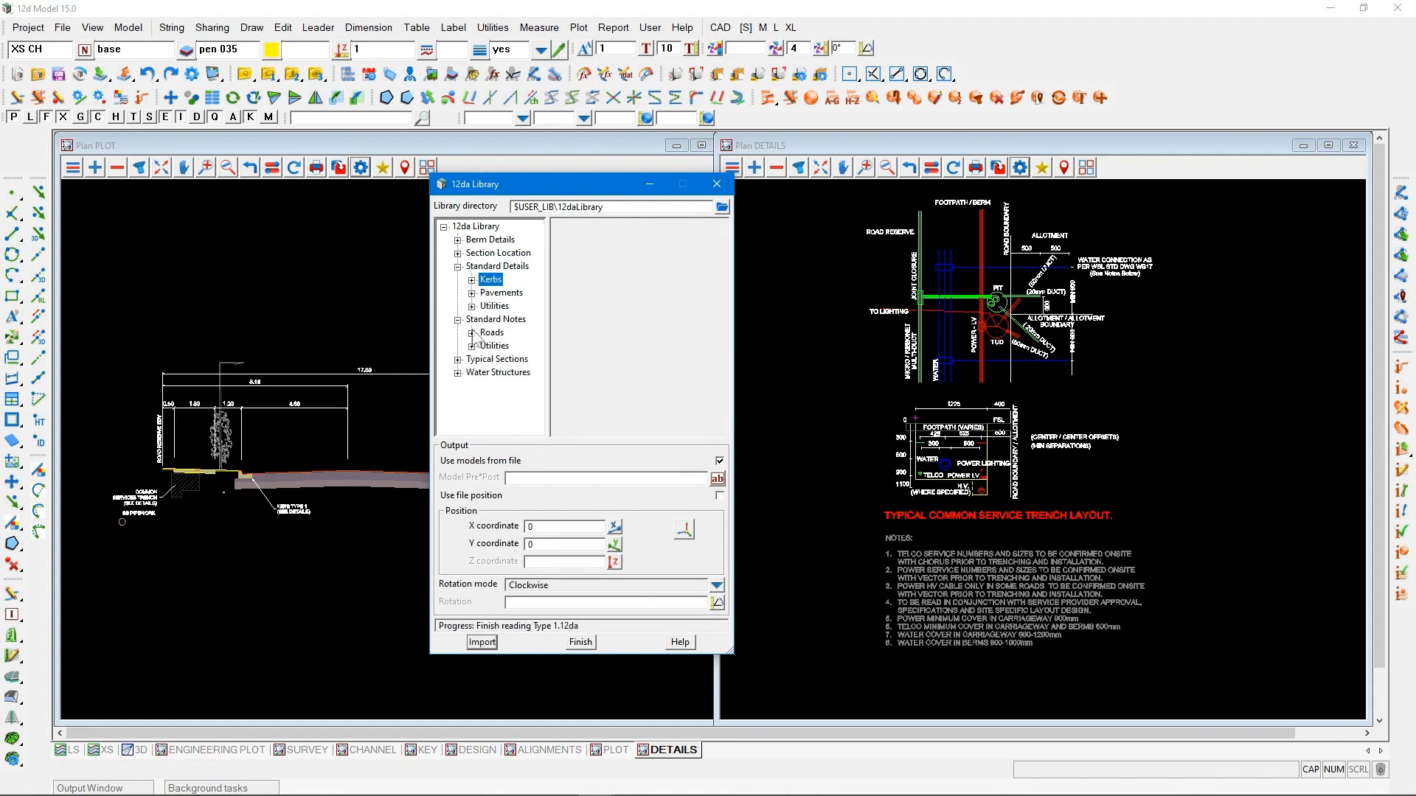
{"action": "left_click", "coordinate": [471, 333]}
{"action": "left_click", "coordinate": [505, 346]}
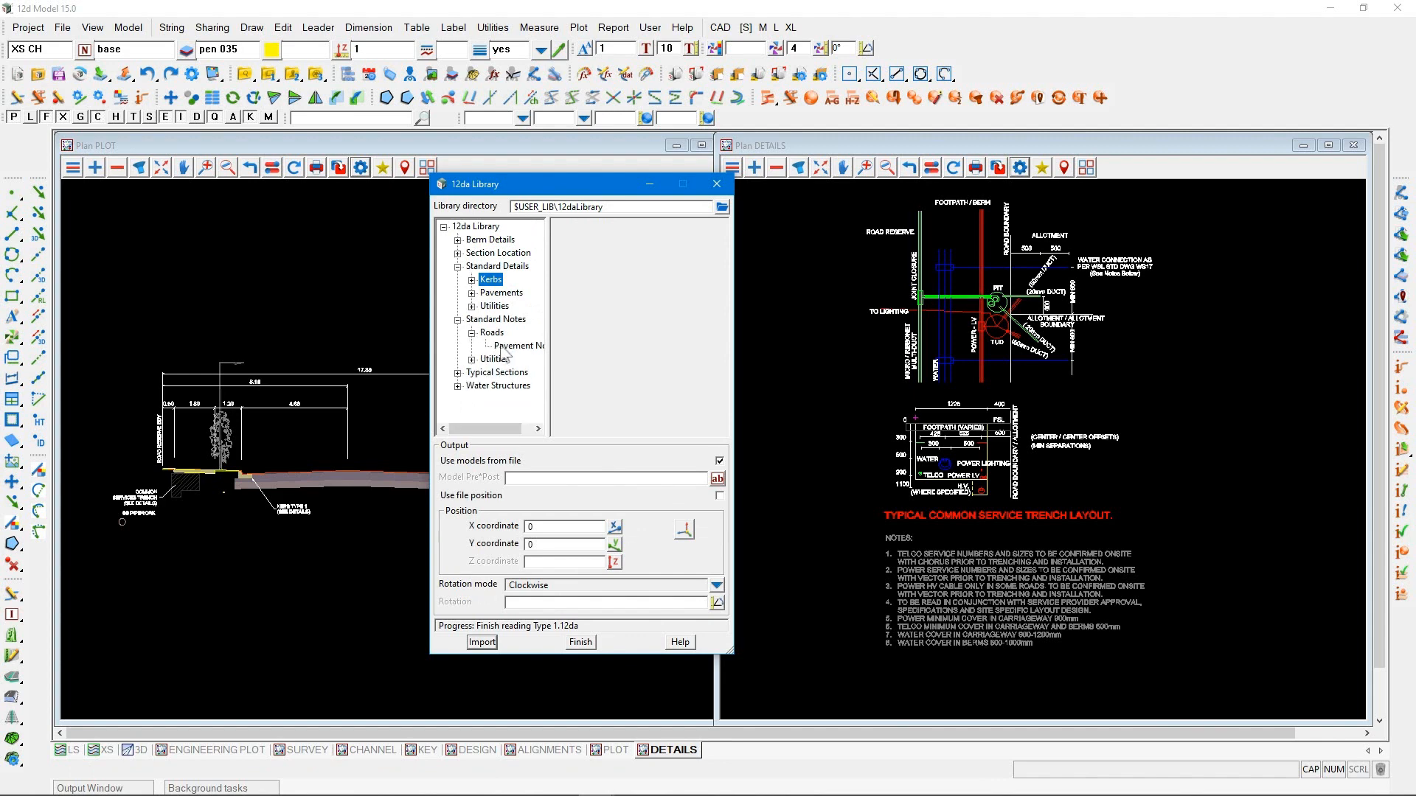
{"action": "left_click", "coordinate": [492, 644]}
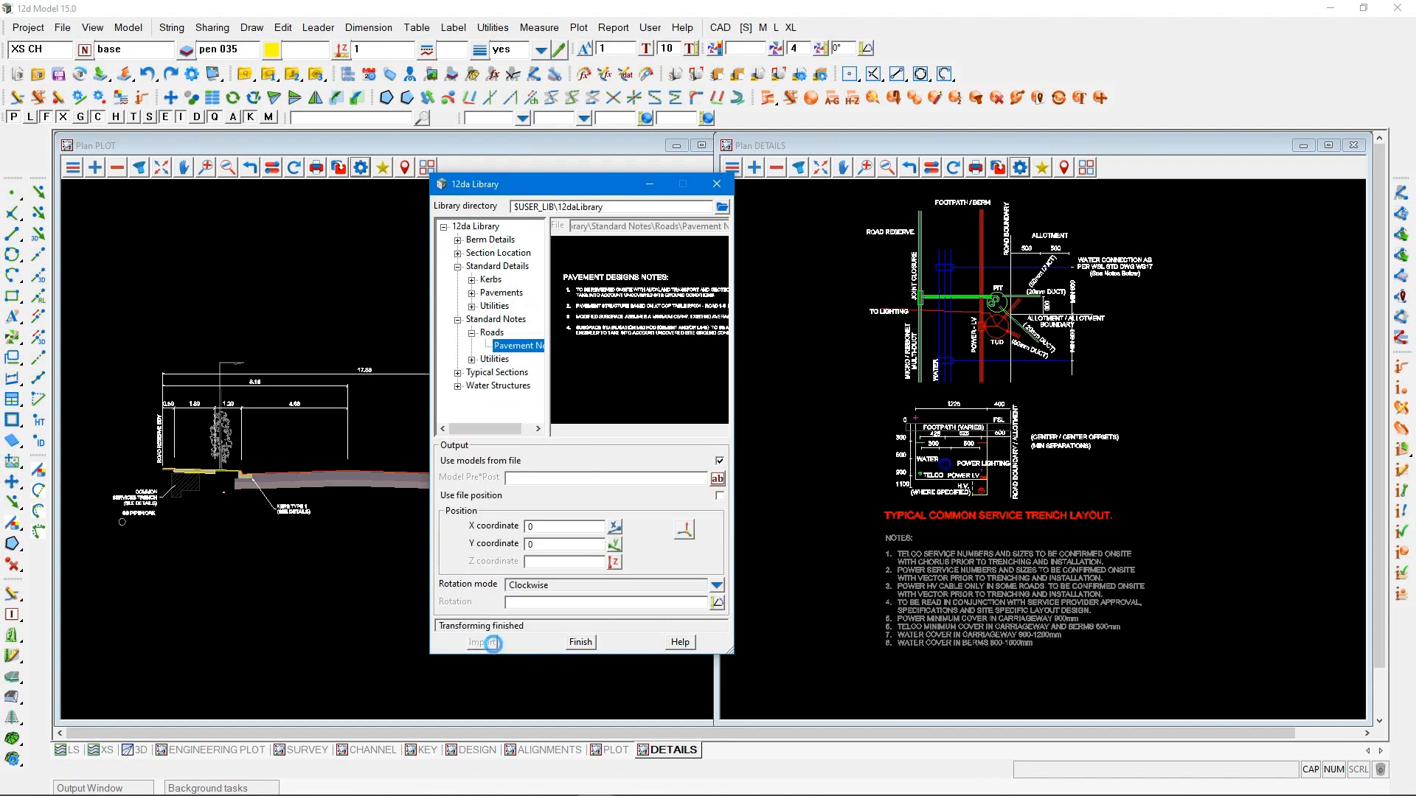
{"action": "left_click", "coordinate": [580, 643]}
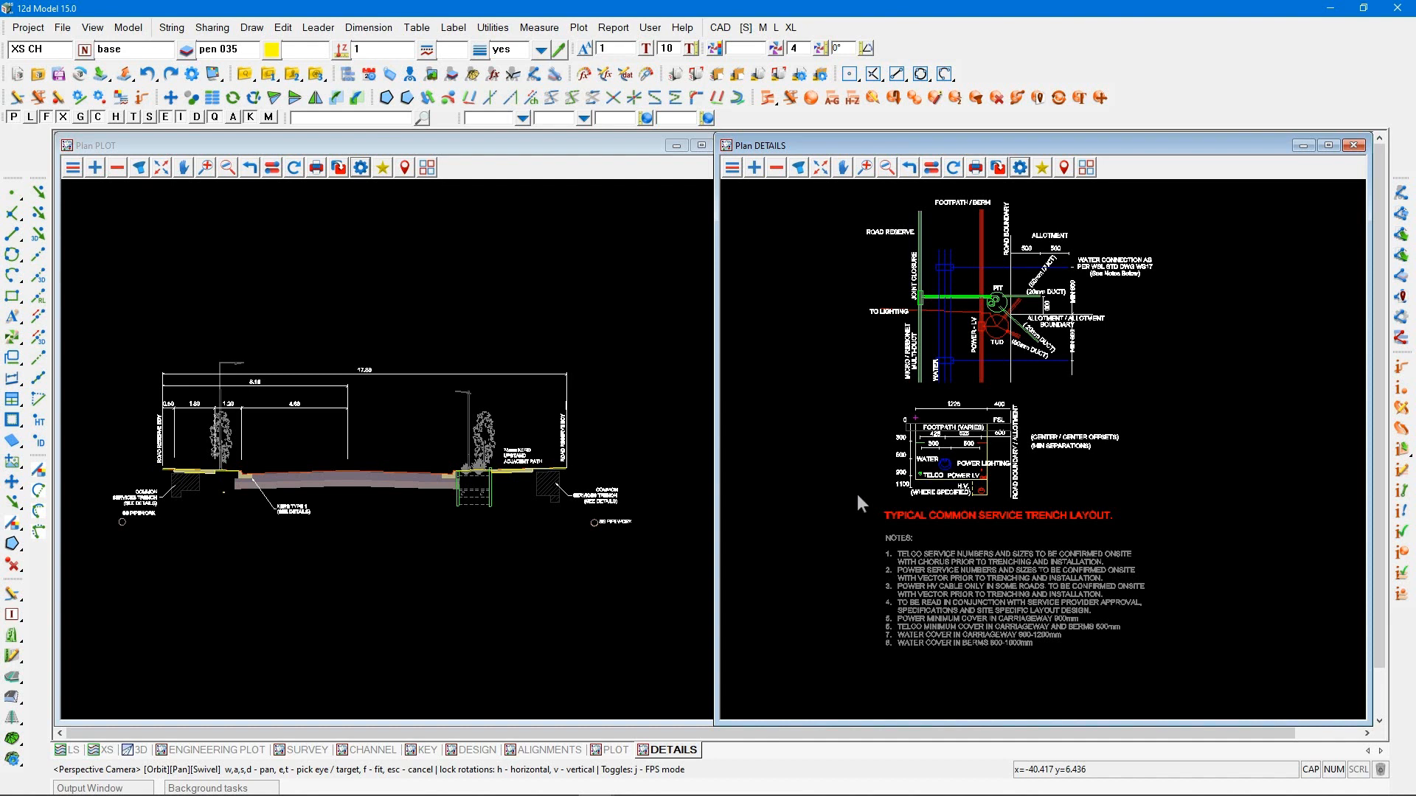
Open the TYPICAL DETAIL SHEET.12dmpsf multipage plot for editing and refresh the preview of Typical Details Sheet 1
{"action": "left_click", "coordinate": [579, 30]}
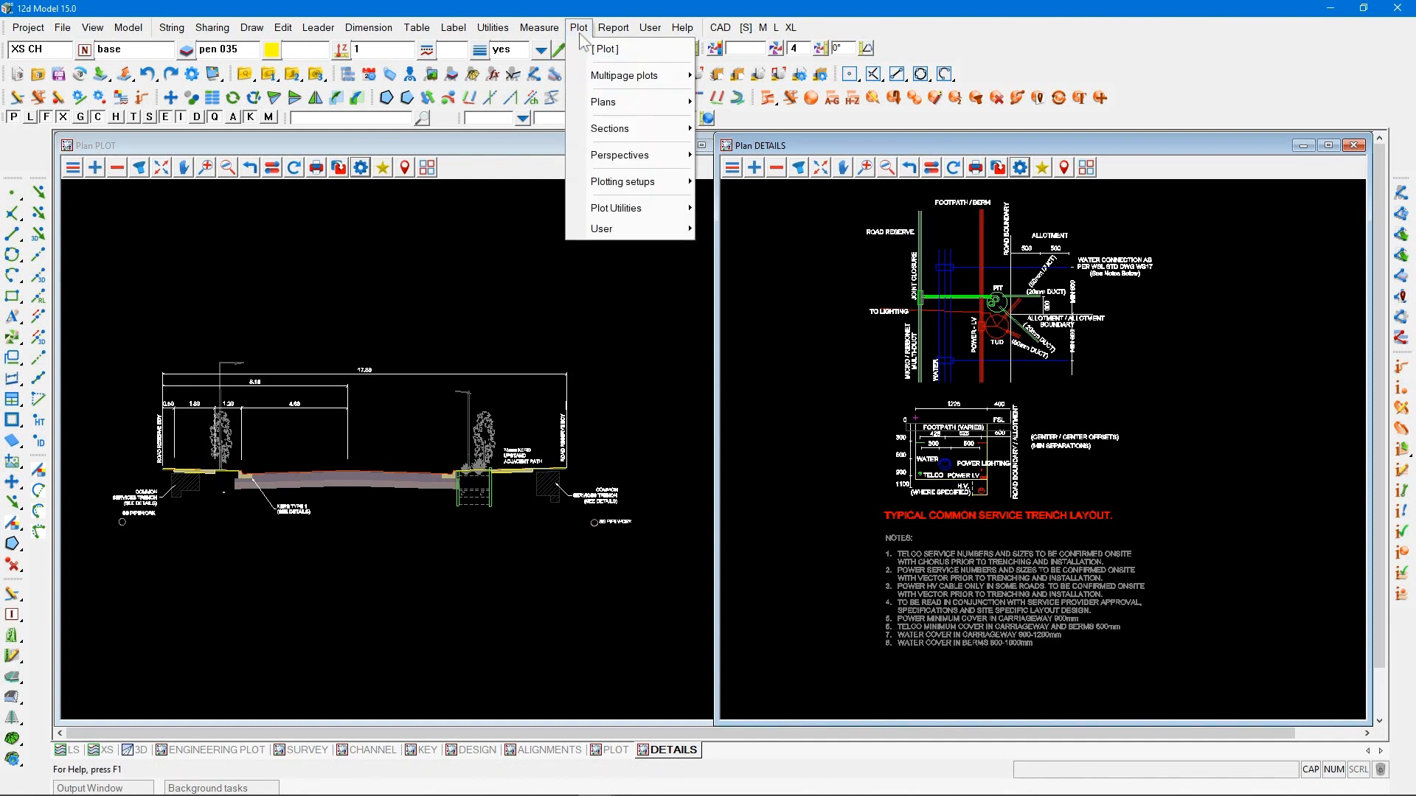
{"action": "mouse_move", "coordinate": [603, 77]}
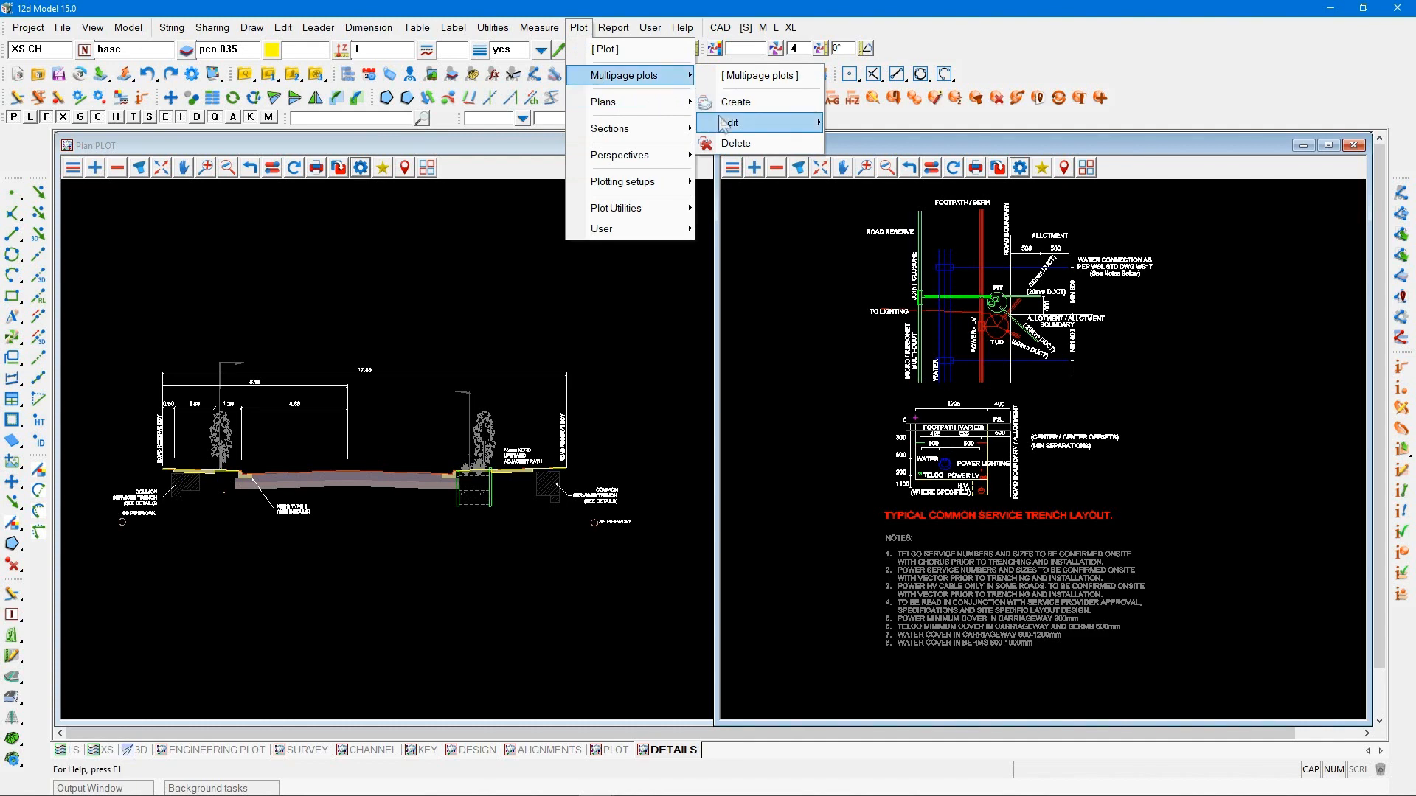
{"action": "mouse_move", "coordinate": [723, 124]}
{"action": "left_click", "coordinate": [887, 207]}
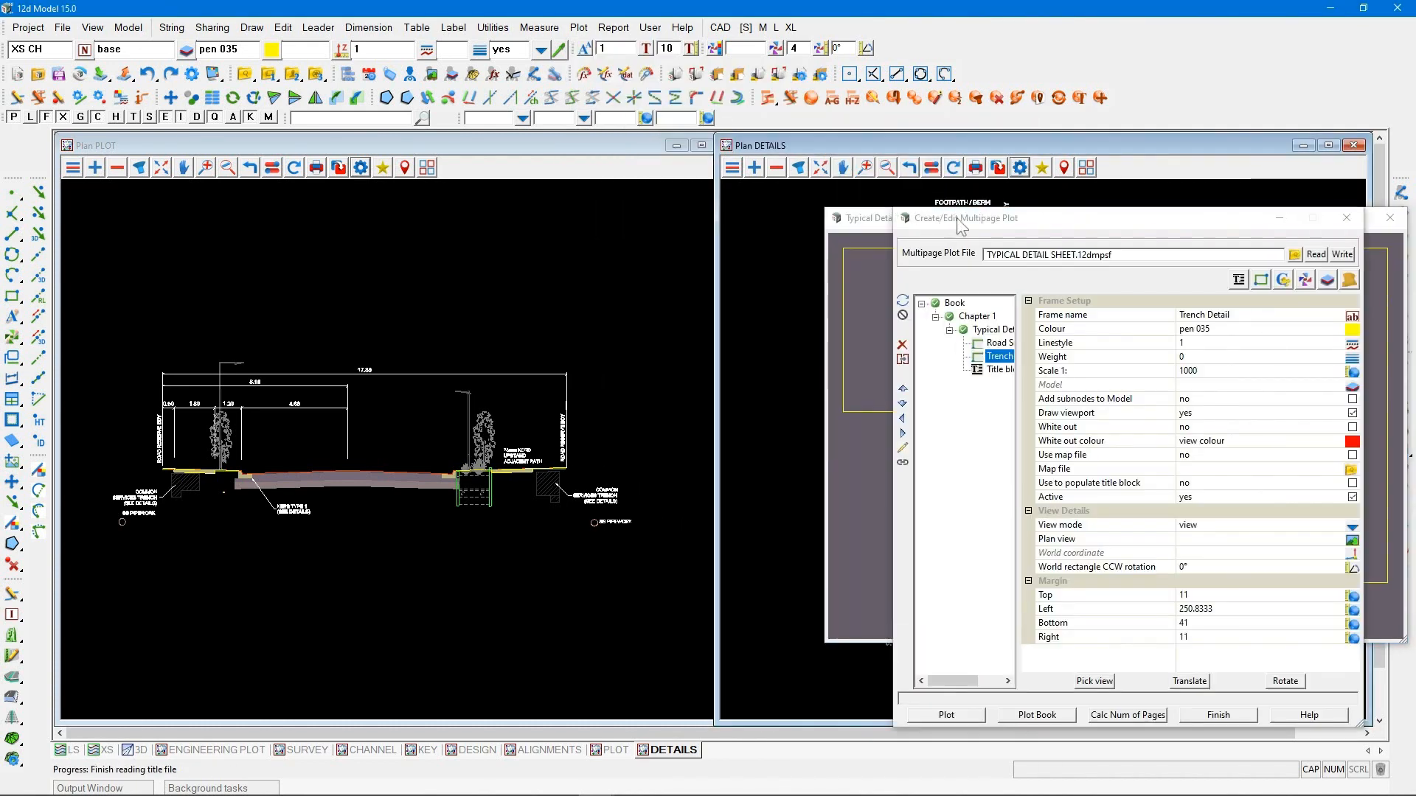
{"action": "left_click_drag", "start_coordinate": [958, 219], "coordinate": [293, 168]}
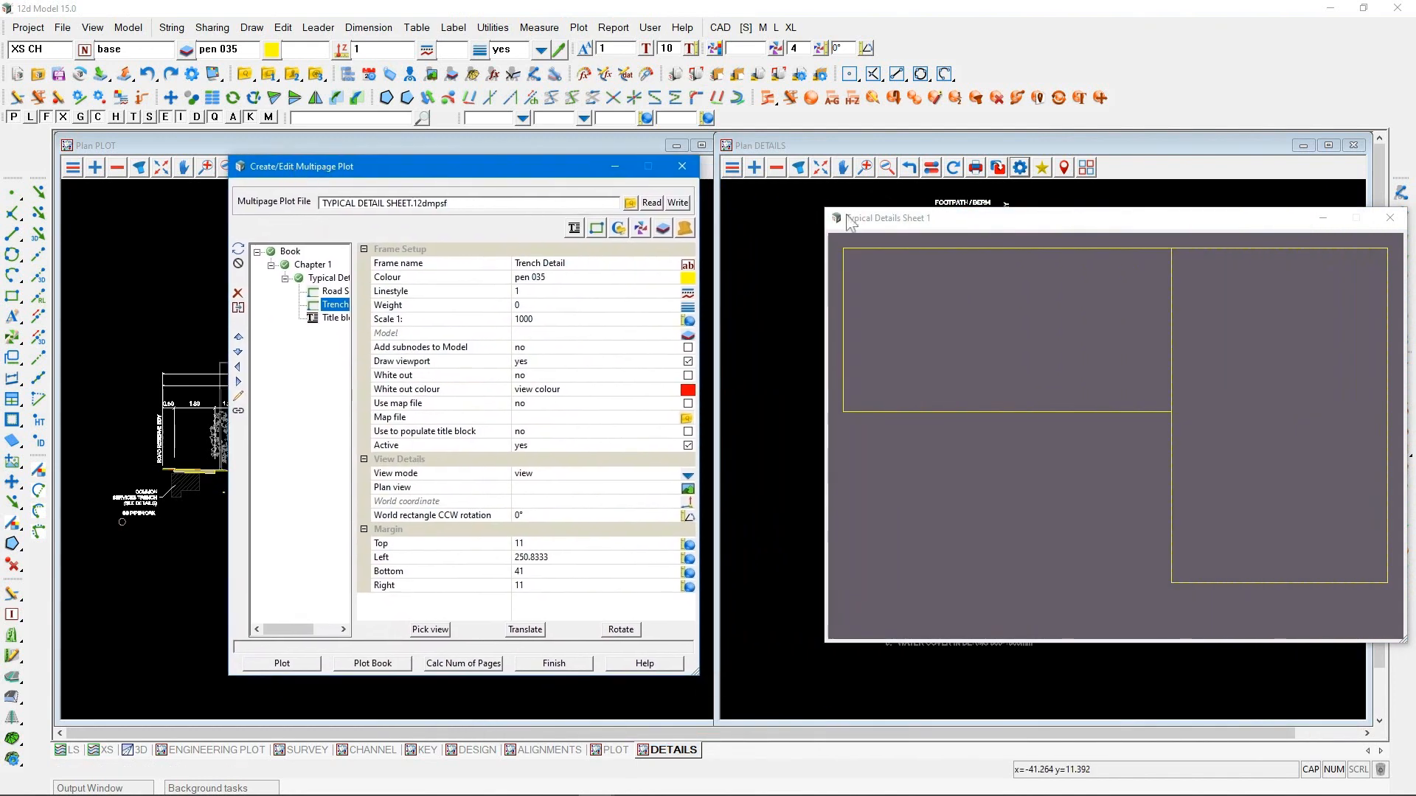
{"action": "left_click_drag", "start_coordinate": [882, 225], "coordinate": [795, 180]}
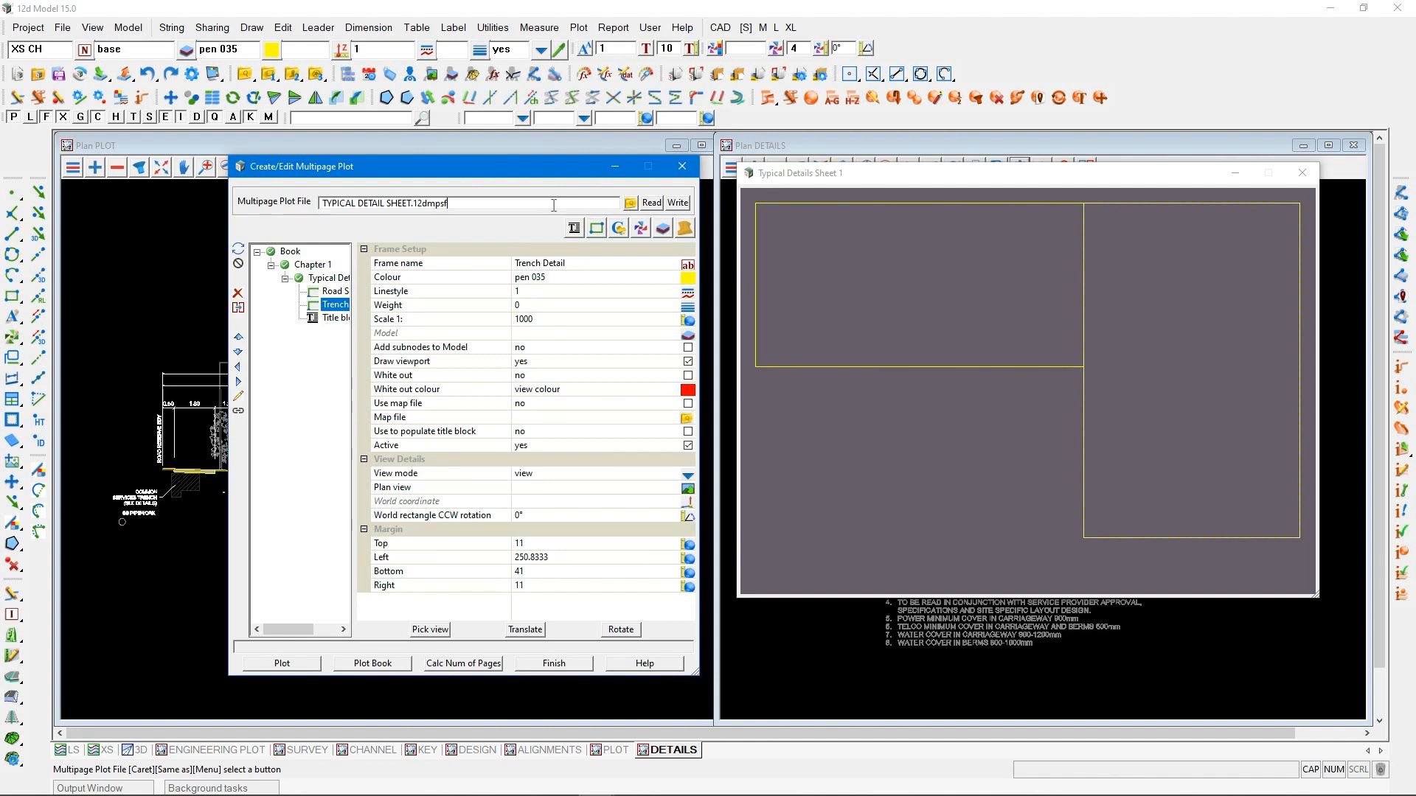
{"action": "left_click", "coordinate": [329, 278]}
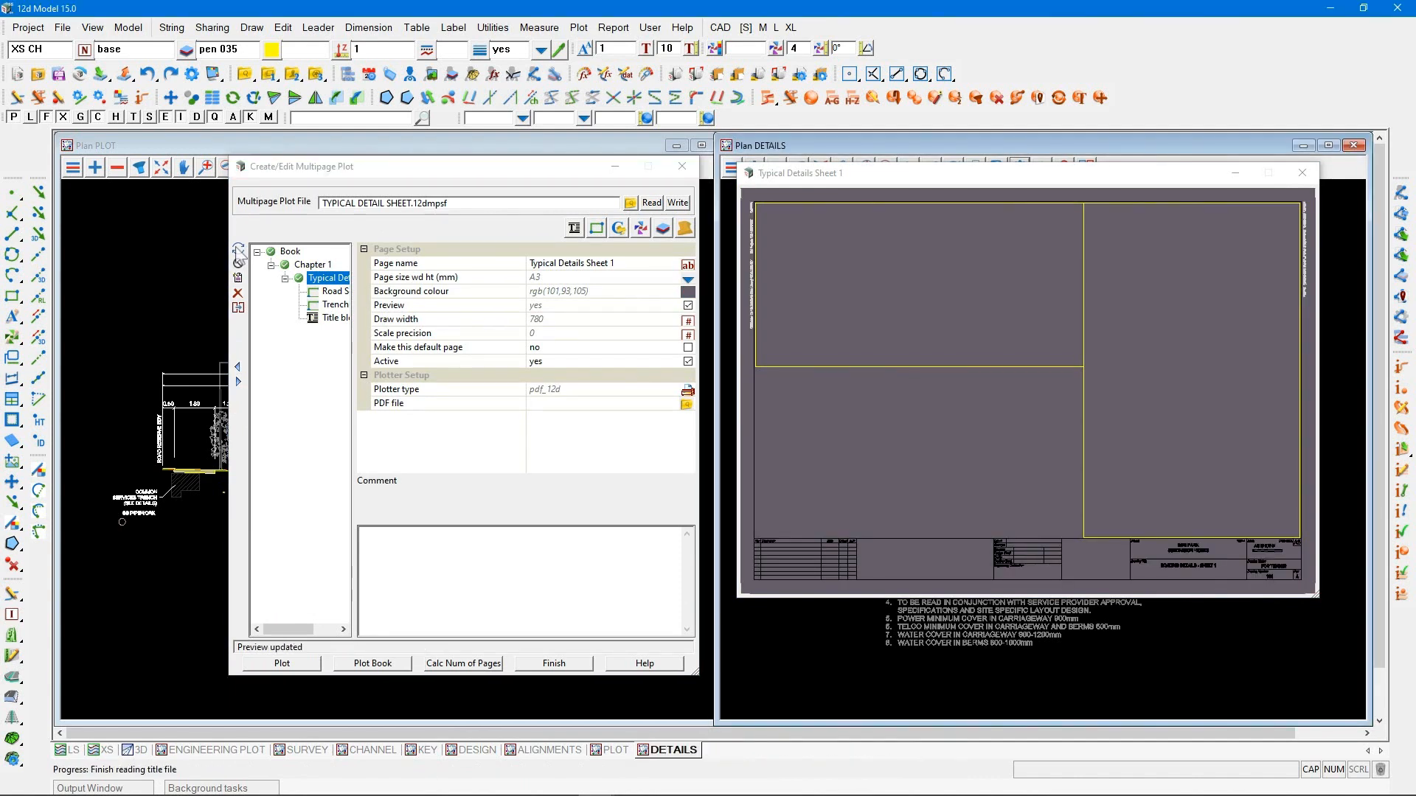
Assign the PLOT plan view to the Road Section 1 frame by picking it at the cross-section
{"action": "left_click", "coordinate": [321, 290]}
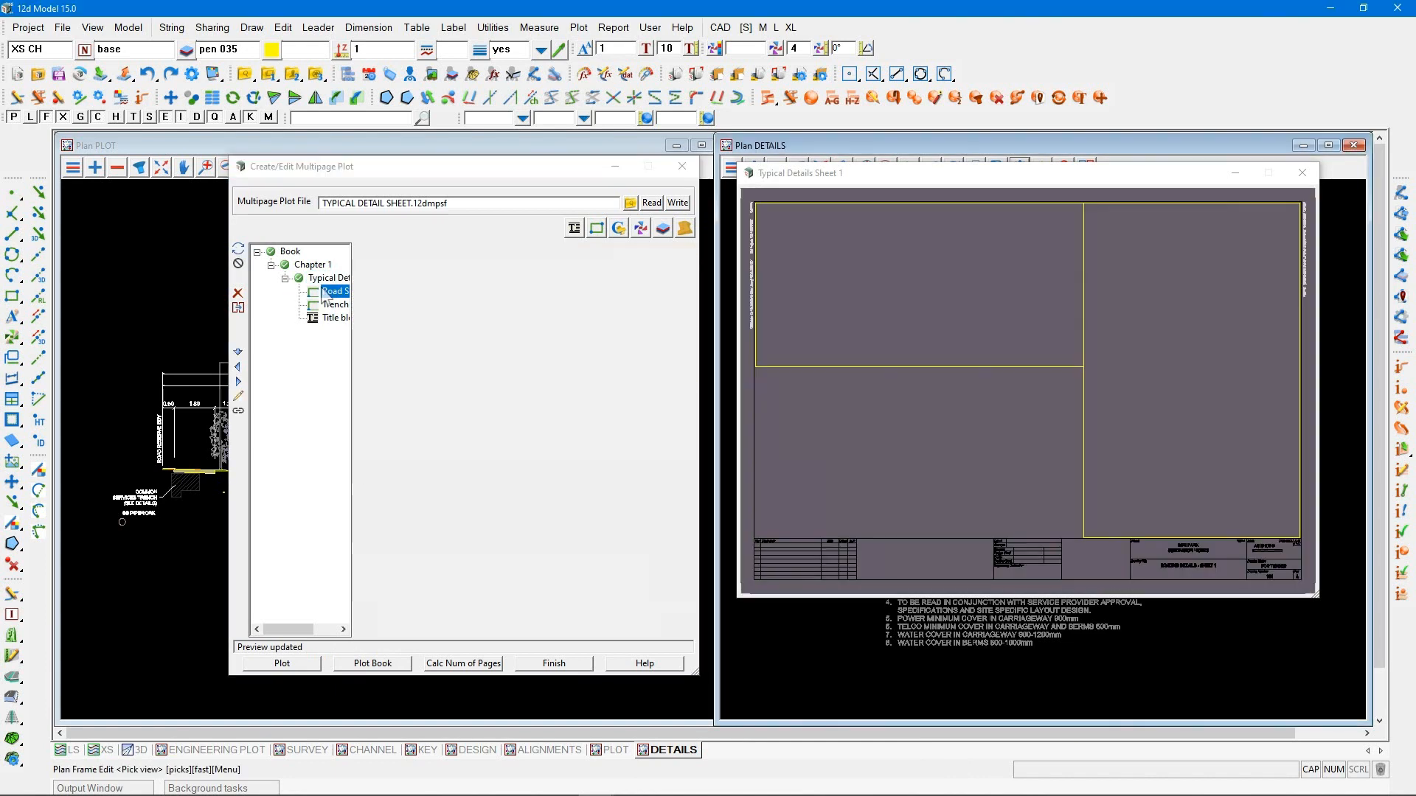
{"action": "left_click", "coordinate": [334, 306]}
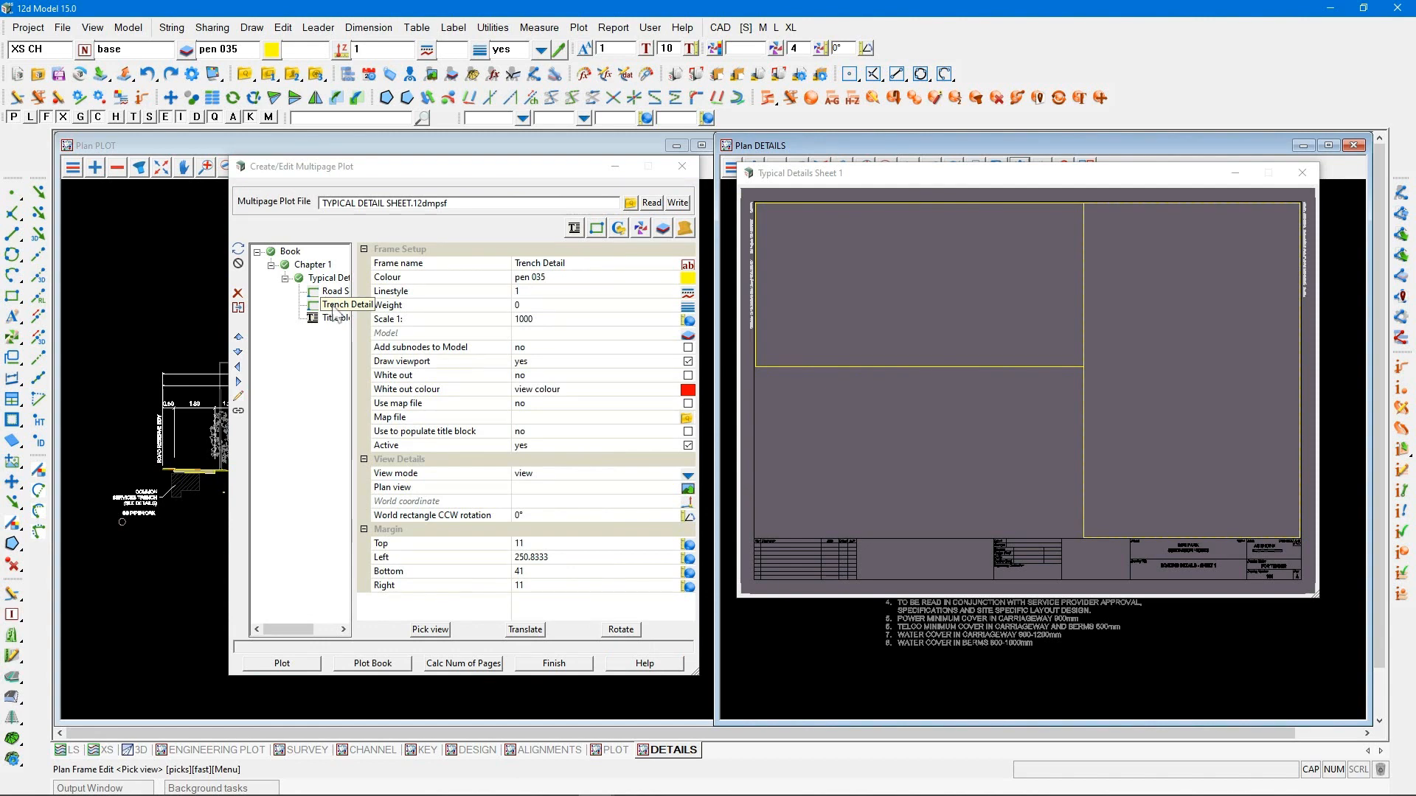
{"action": "left_click", "coordinate": [334, 291]}
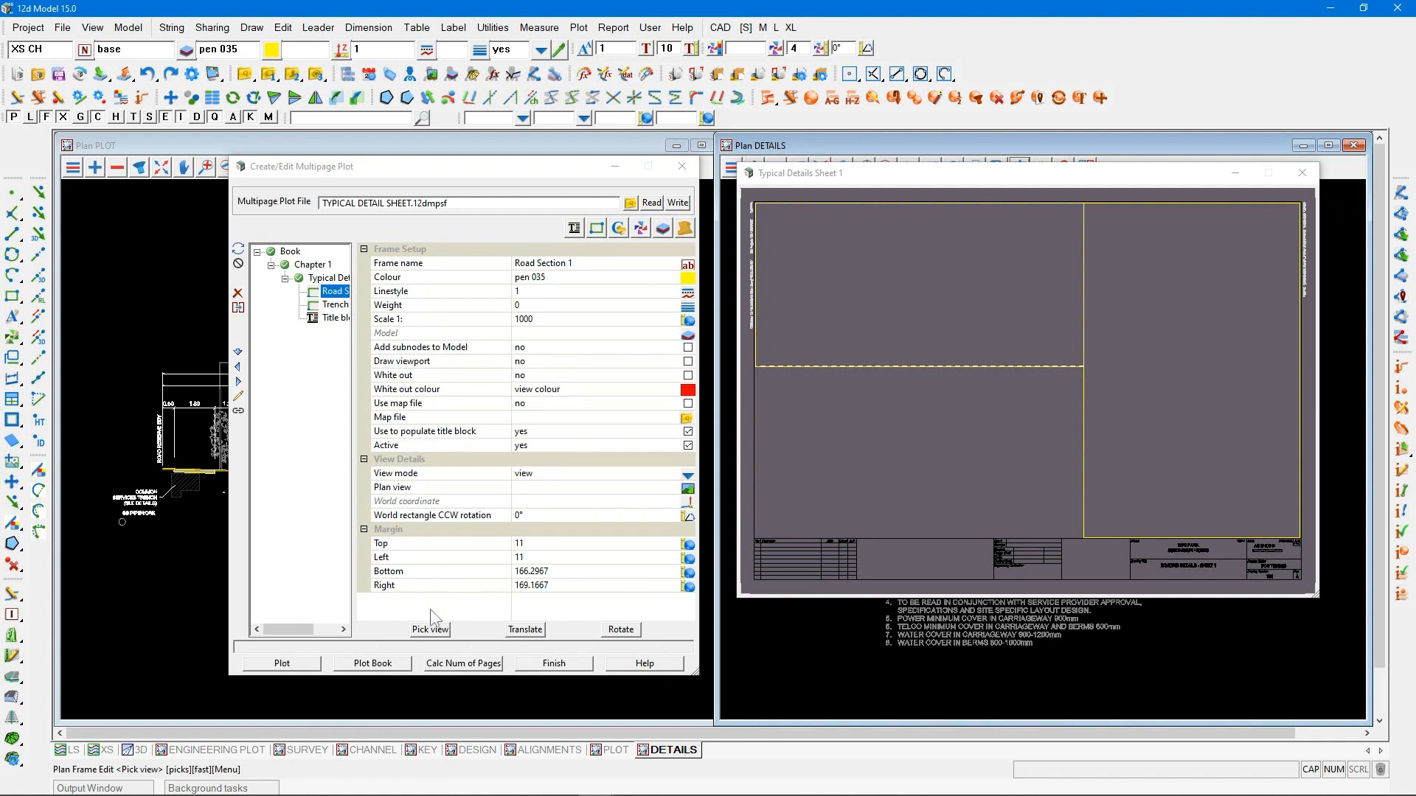
{"action": "left_click", "coordinate": [431, 629]}
{"action": "left_click", "coordinate": [212, 471]}
{"action": "left_click", "coordinate": [210, 463]}
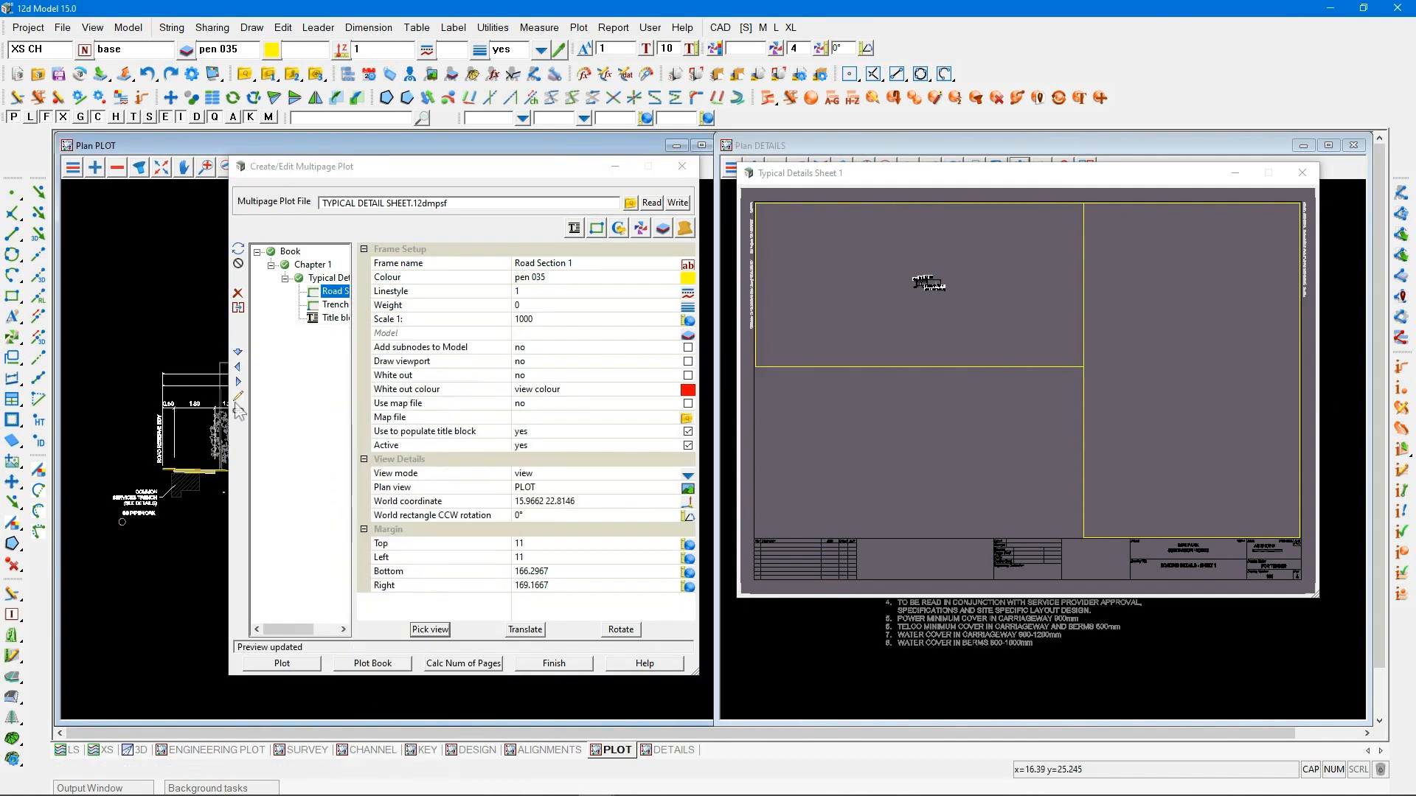
Set the Road Section 1 frame's scale to 1:100 and pan the cross-section so it fits inside the frame
{"action": "left_click", "coordinate": [468, 323]}
{"action": "type", "text": "100"}
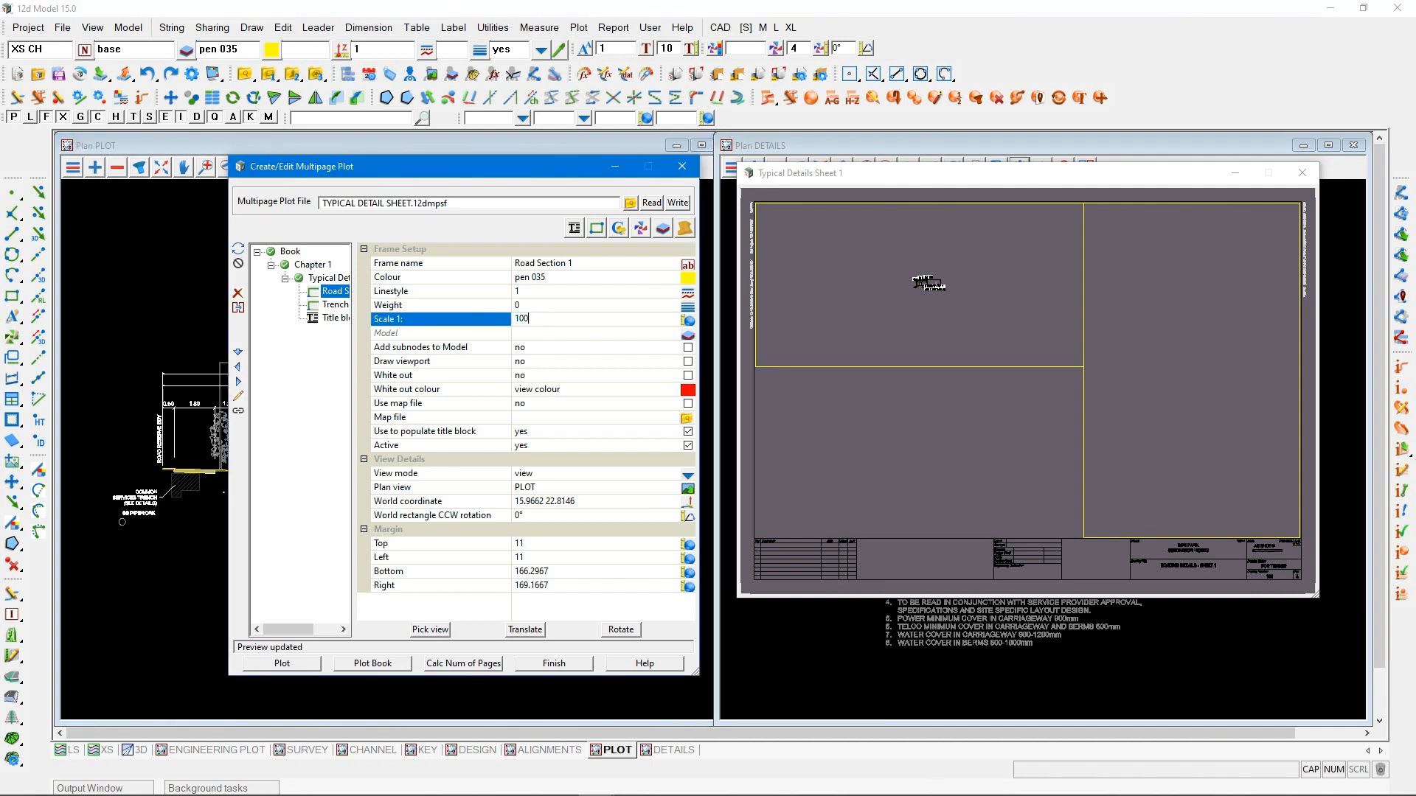
{"action": "key", "text": "Return"}
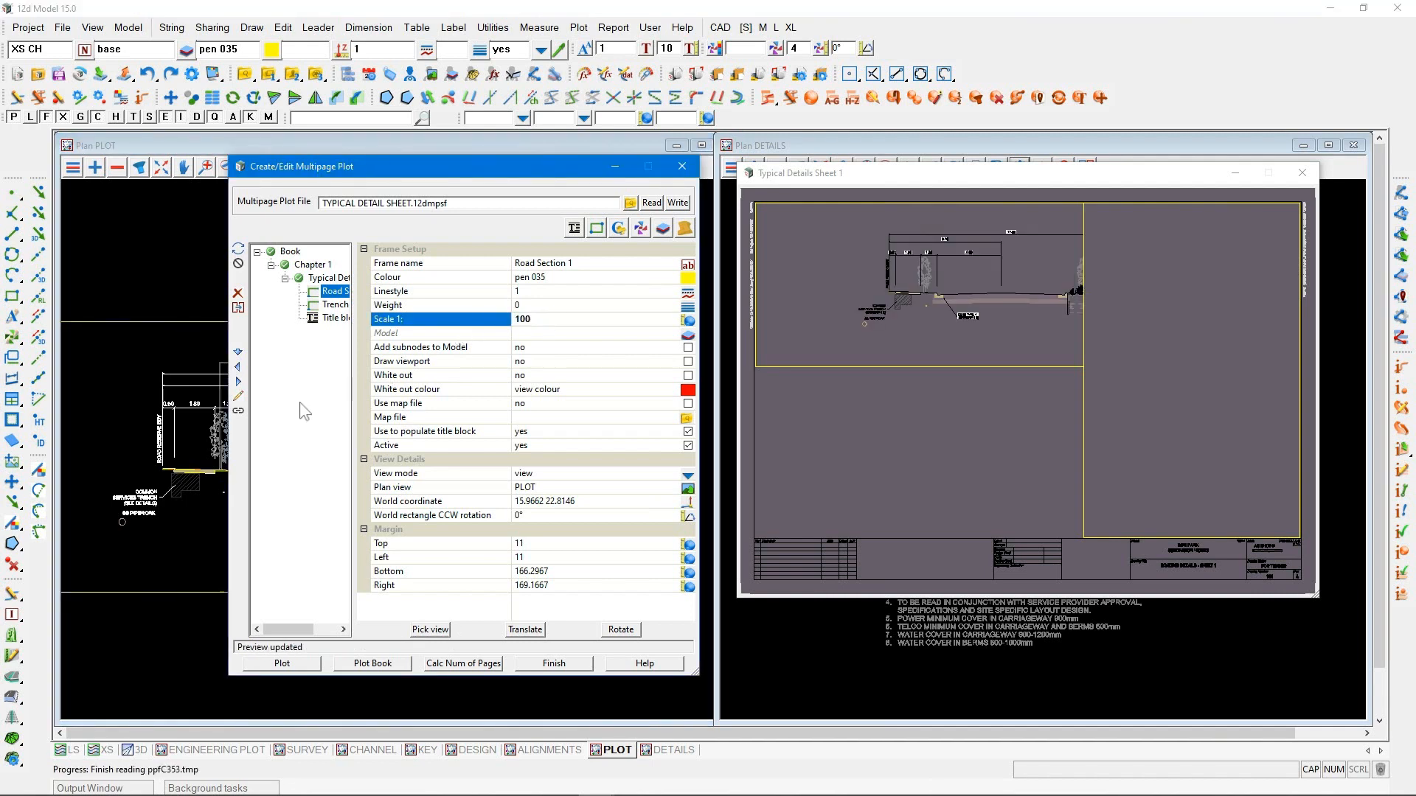
{"action": "left_click", "coordinate": [237, 411]}
{"action": "mouse_move", "coordinate": [956, 287]}
{"action": "left_mouse_down"}
{"action": "mouse_move", "coordinate": [834, 269]}
{"action": "mouse_move", "coordinate": [862, 287]}
{"action": "left_mouse_up"}
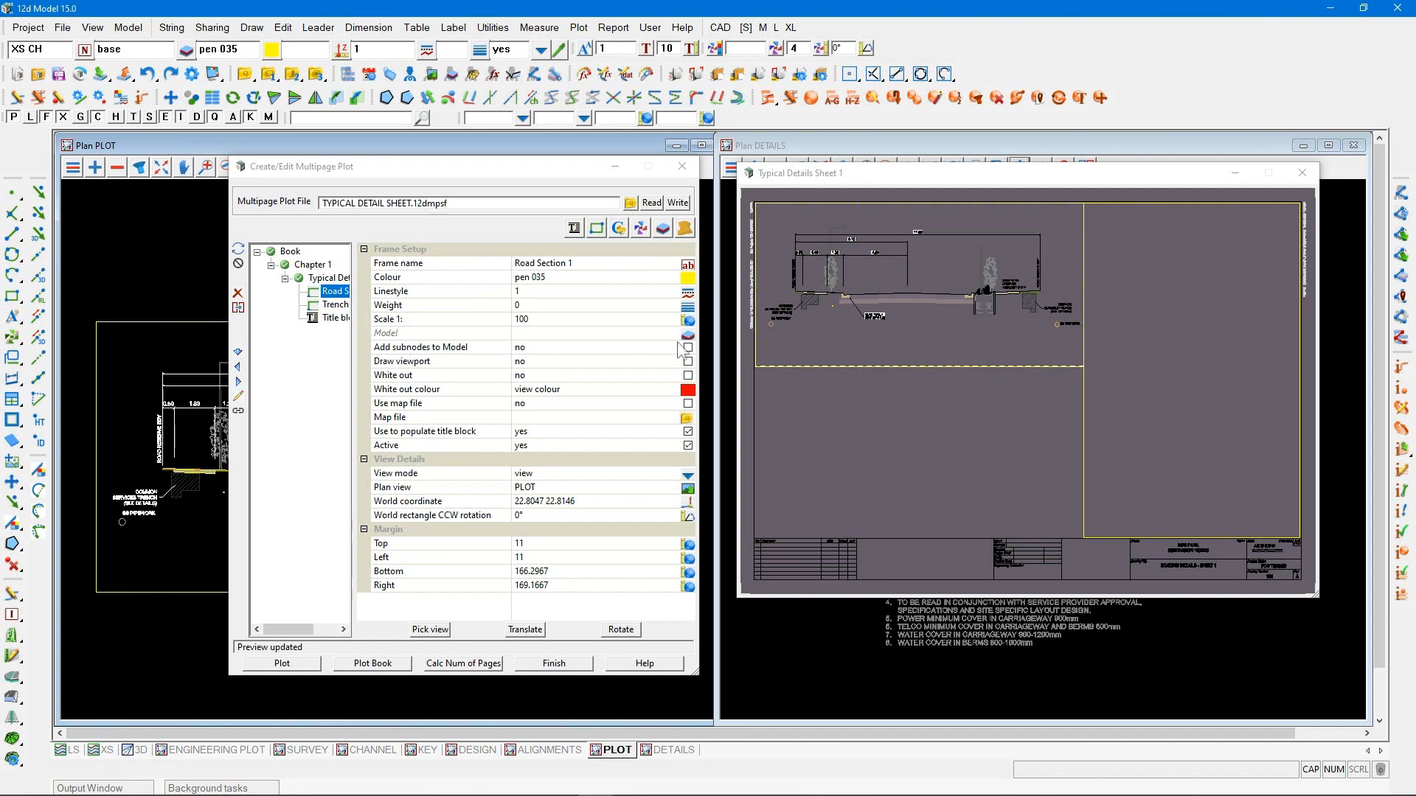
Assign the DETAILS plan view to the Trench Detail frame, picking it at the trench notes
{"action": "left_click", "coordinate": [335, 305]}
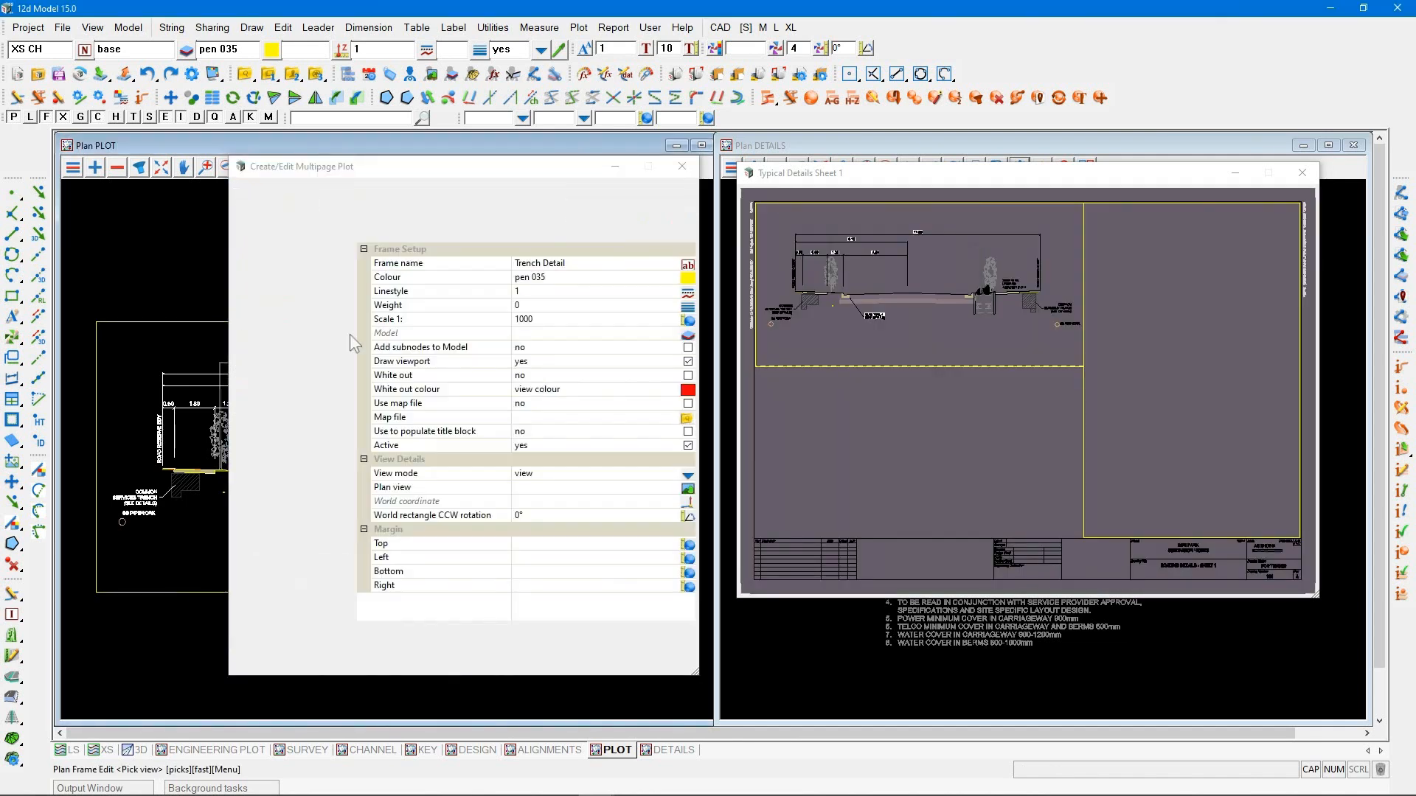
{"action": "left_click", "coordinate": [430, 629]}
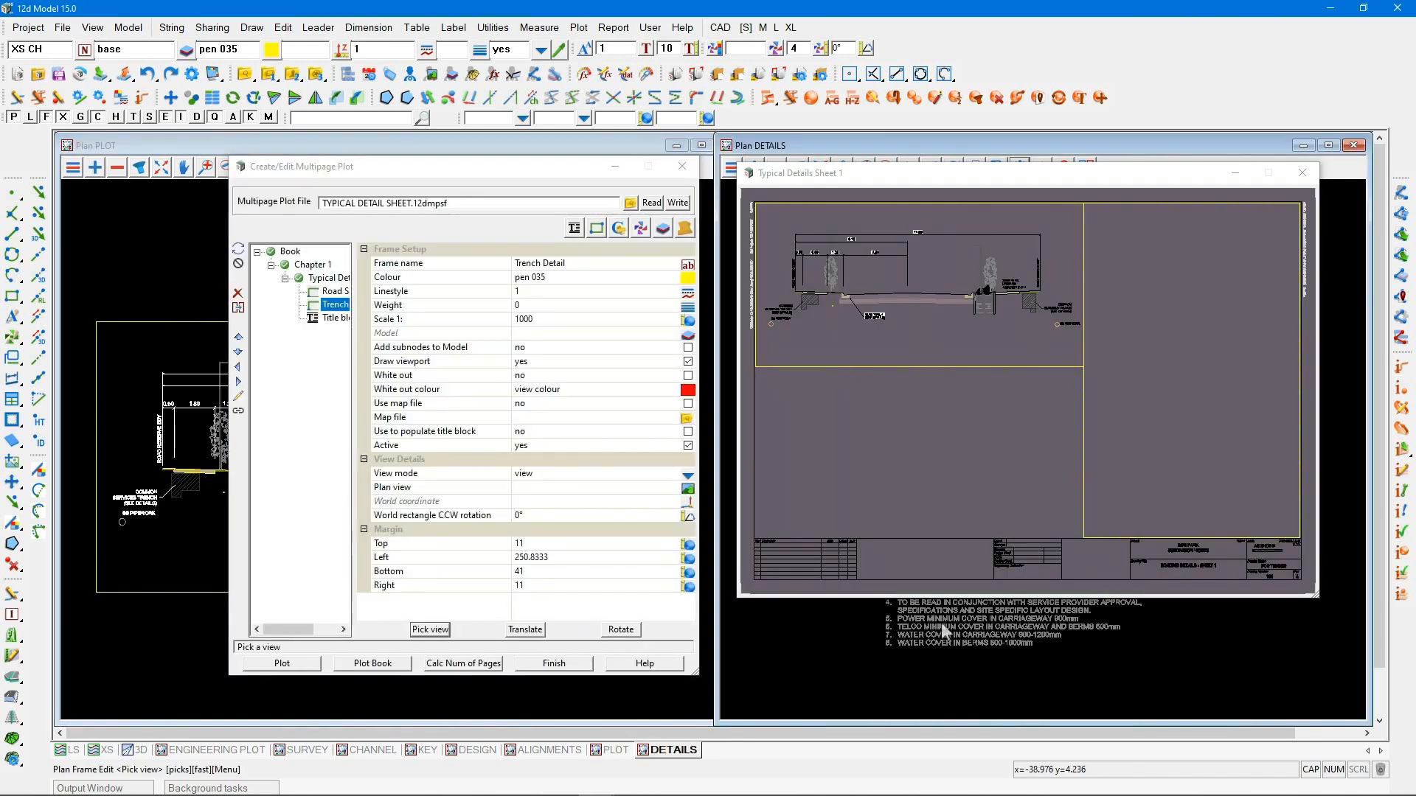
{"action": "left_click", "coordinate": [942, 629]}
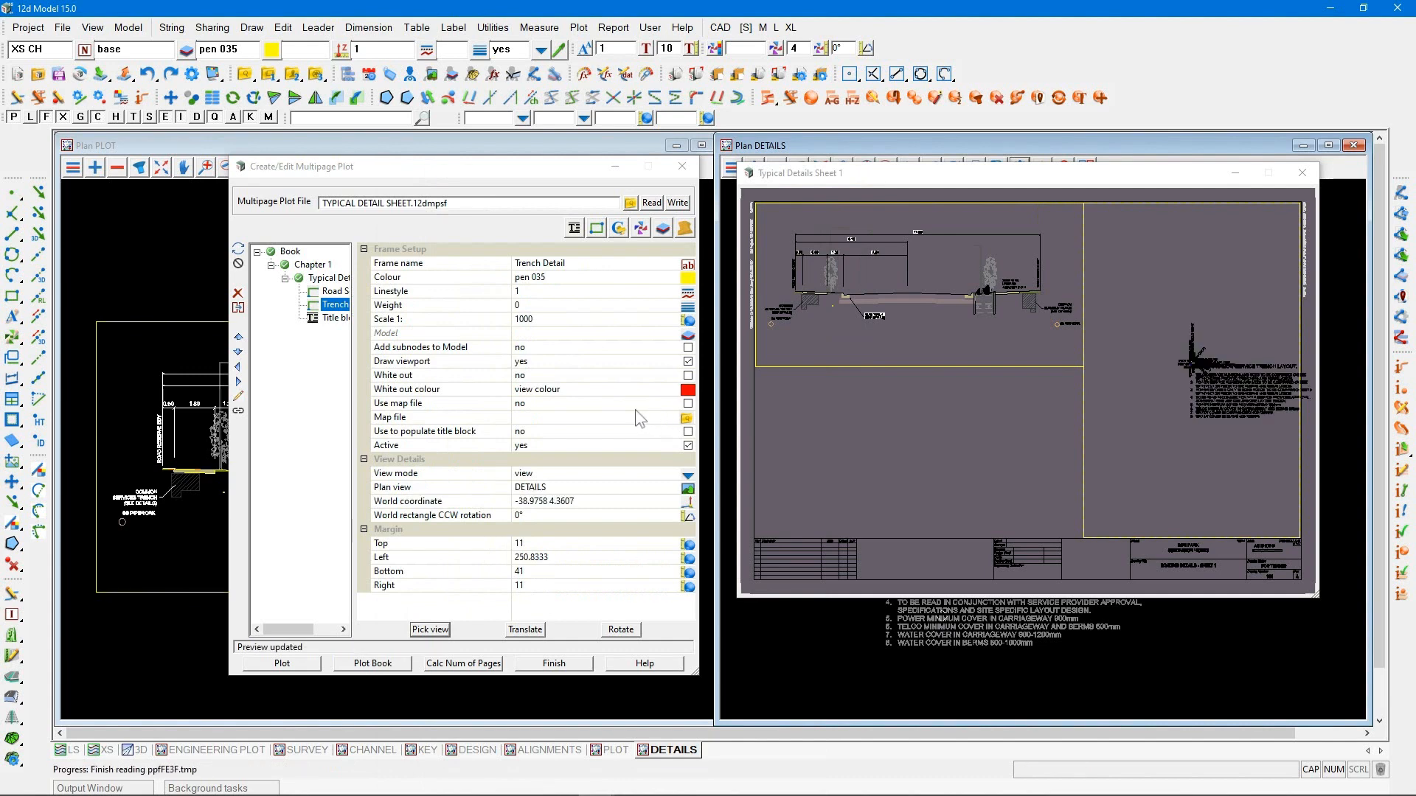
Set the Trench Detail frame's scale to 1:50 and pan the trench layout fully inside the frame
{"action": "left_click", "coordinate": [483, 318]}
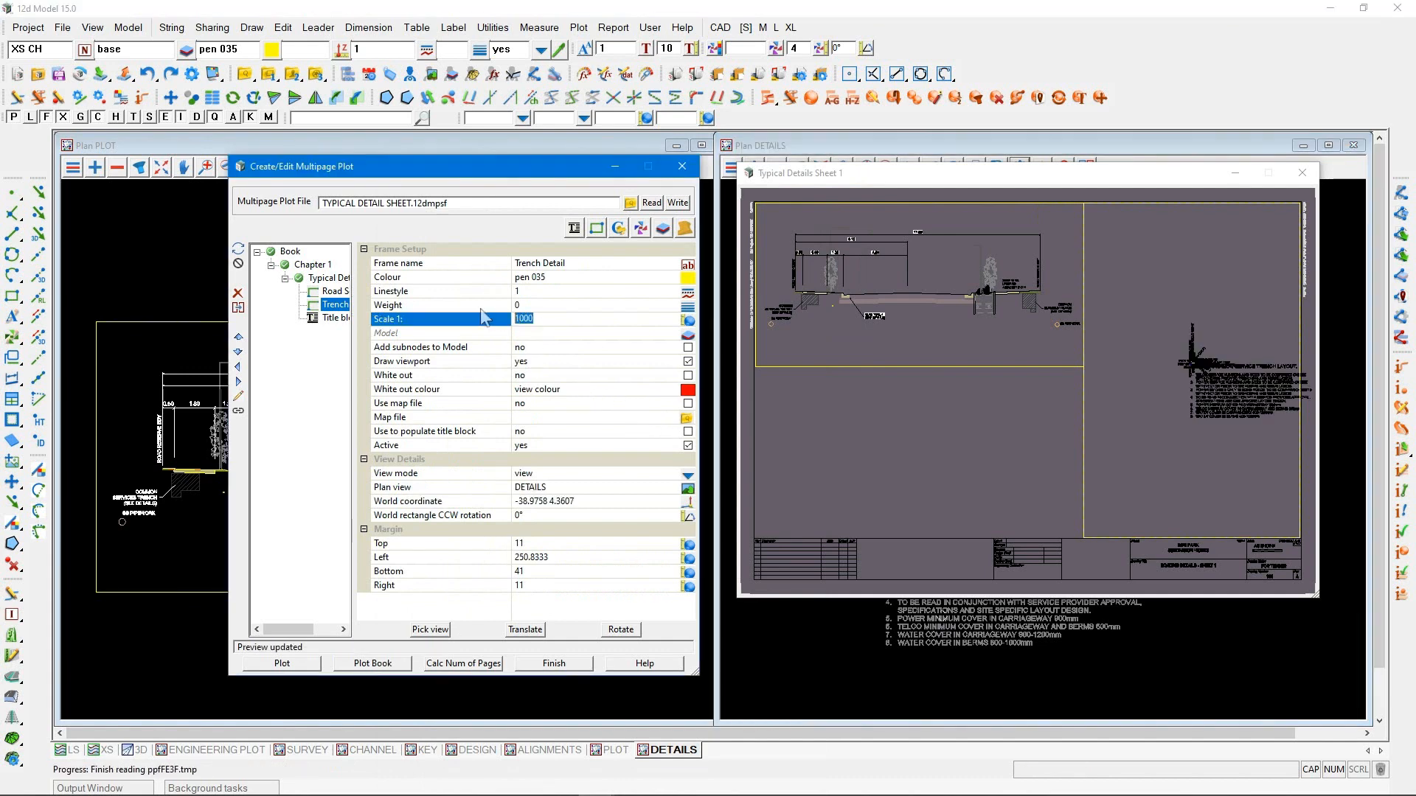
{"action": "type", "text": "50"}
{"action": "key", "text": "Return"}
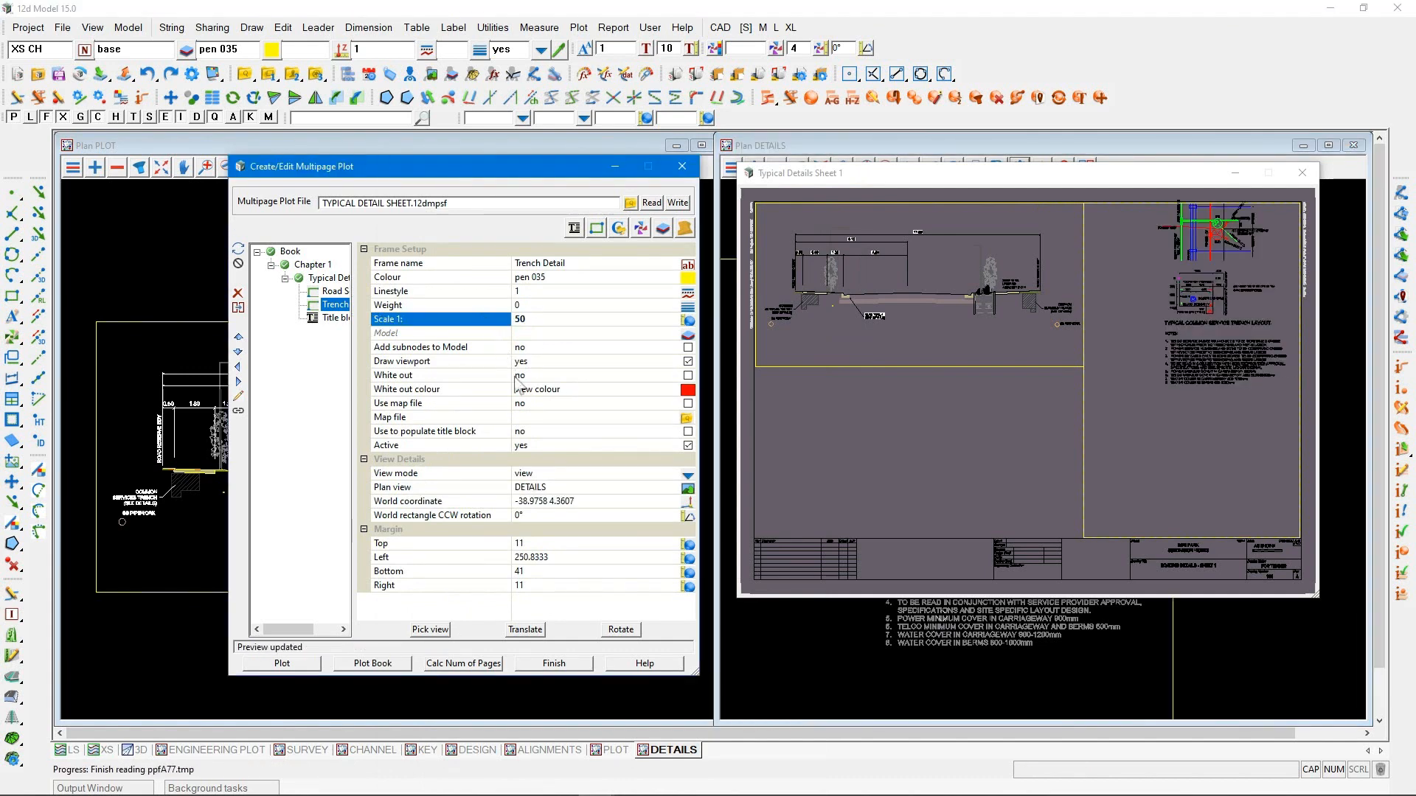
{"action": "left_click", "coordinate": [238, 412]}
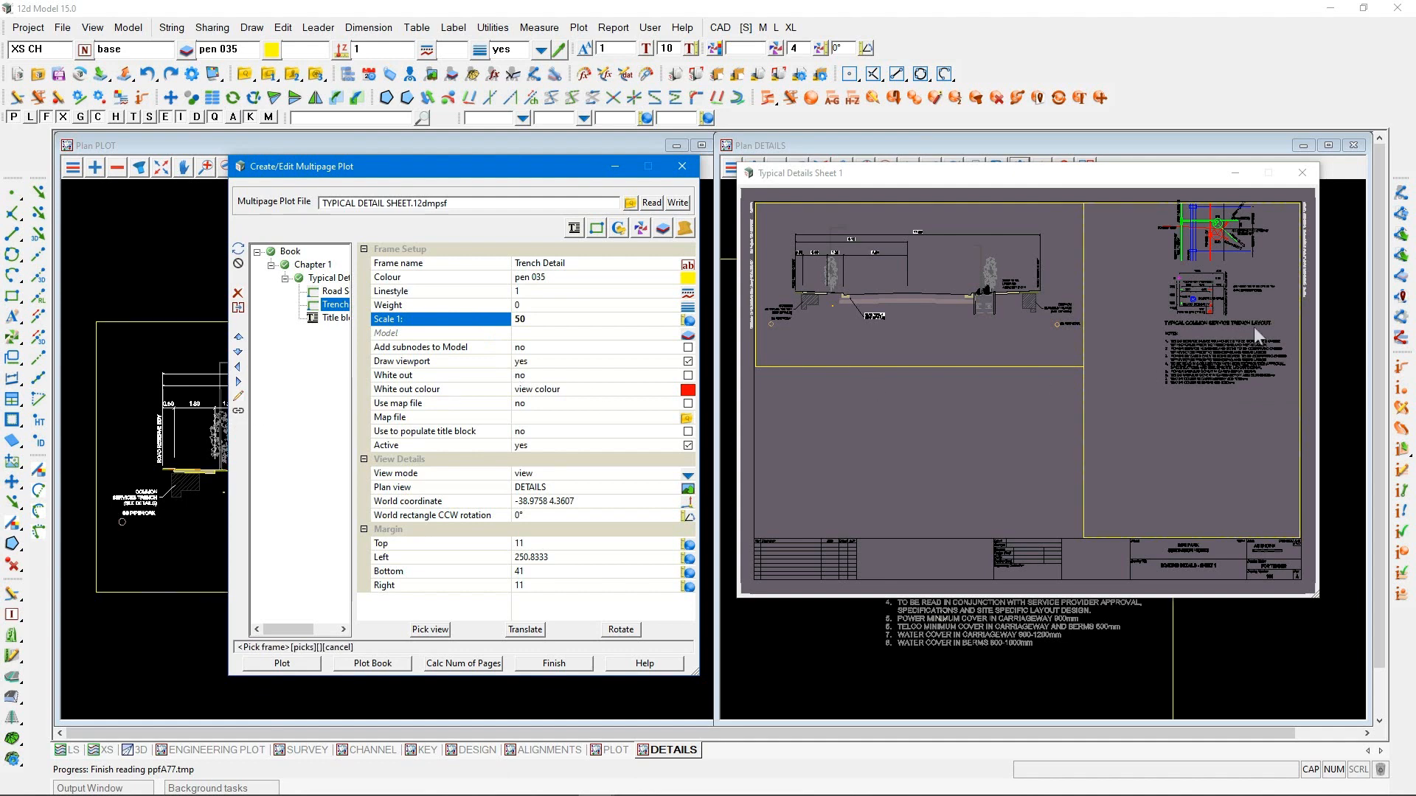
{"action": "left_click", "coordinate": [1207, 304]}
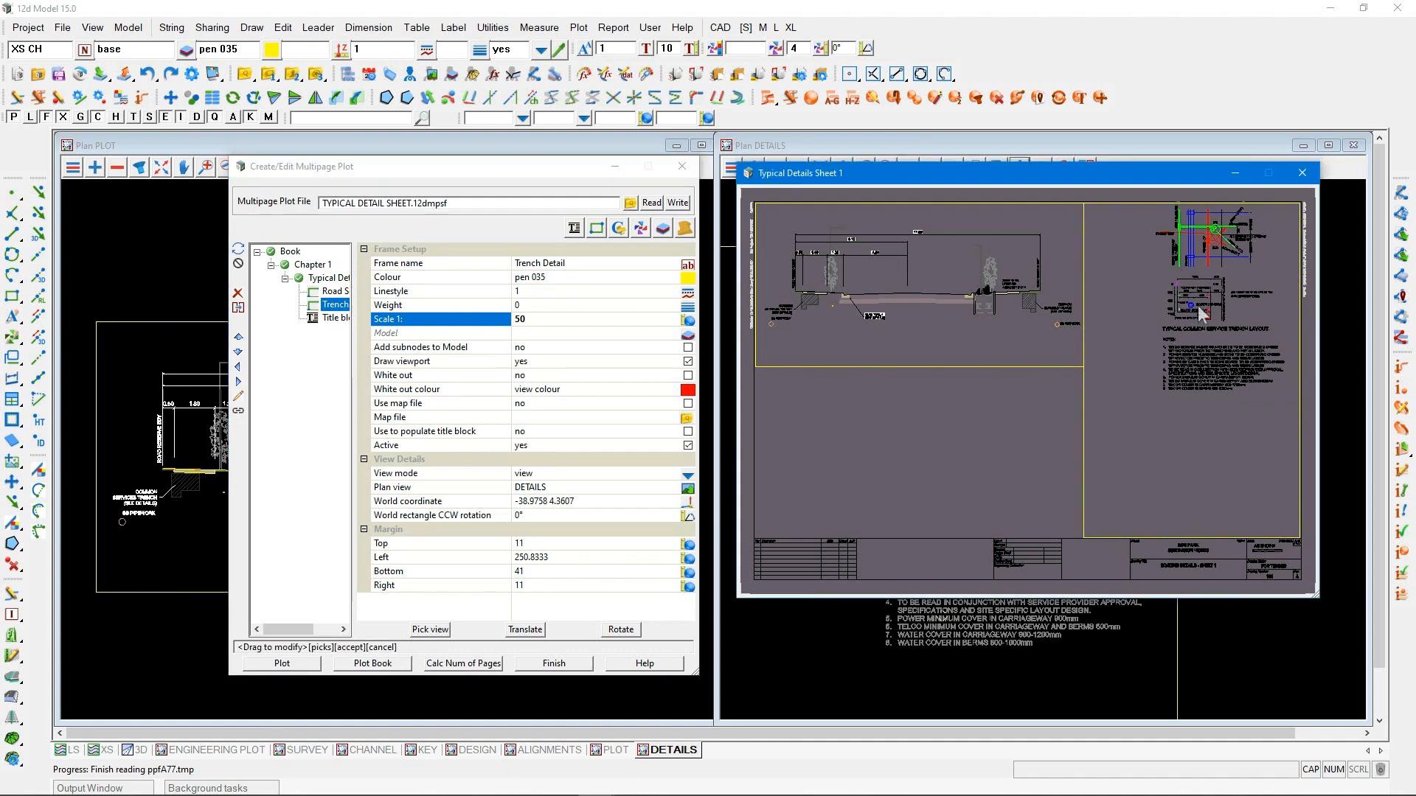
{"action": "left_click_drag", "start_coordinate": [1199, 301], "coordinate": [1189, 333]}
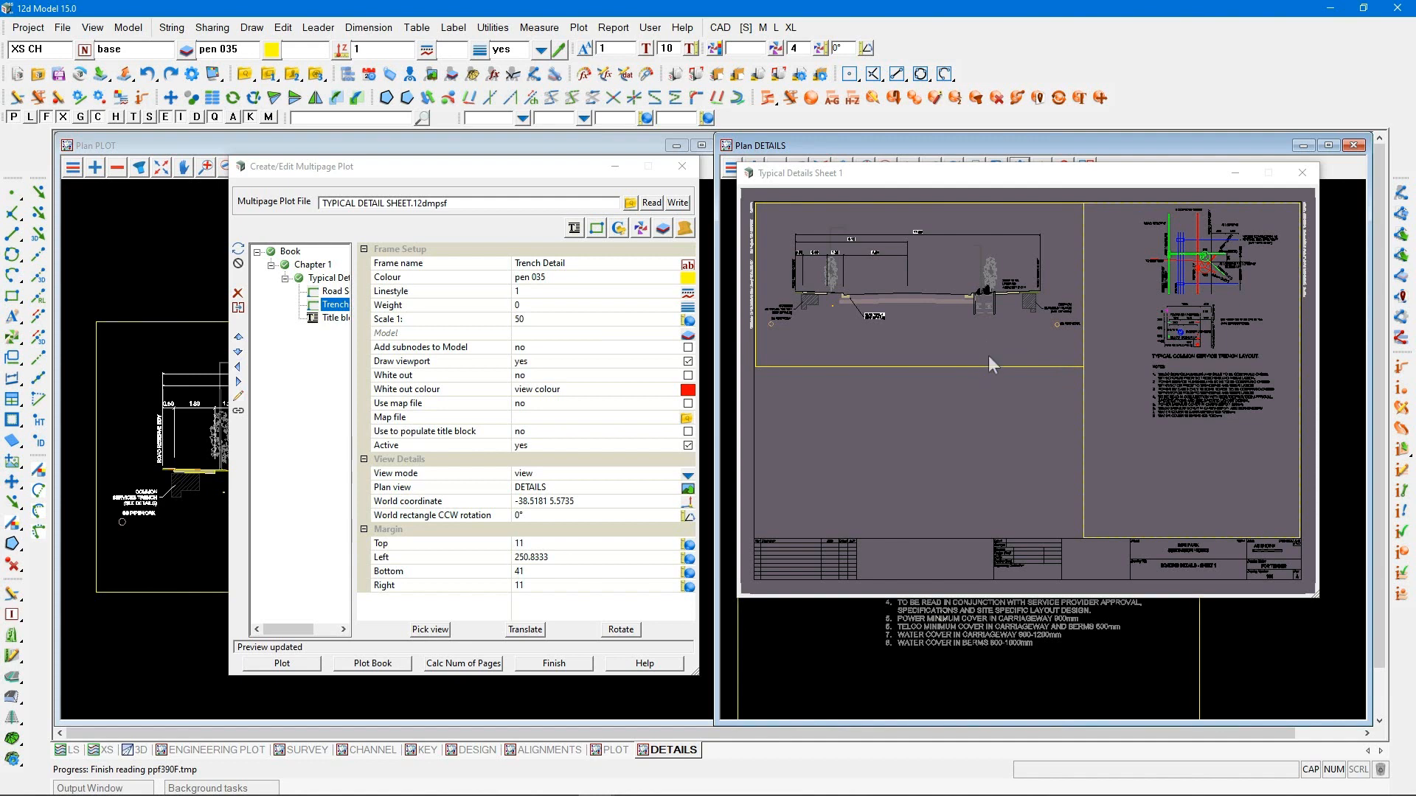
Shorten the Trench Detail frame to end just below its notes, with a bottom margin of about 124.5
{"action": "left_click", "coordinate": [238, 396]}
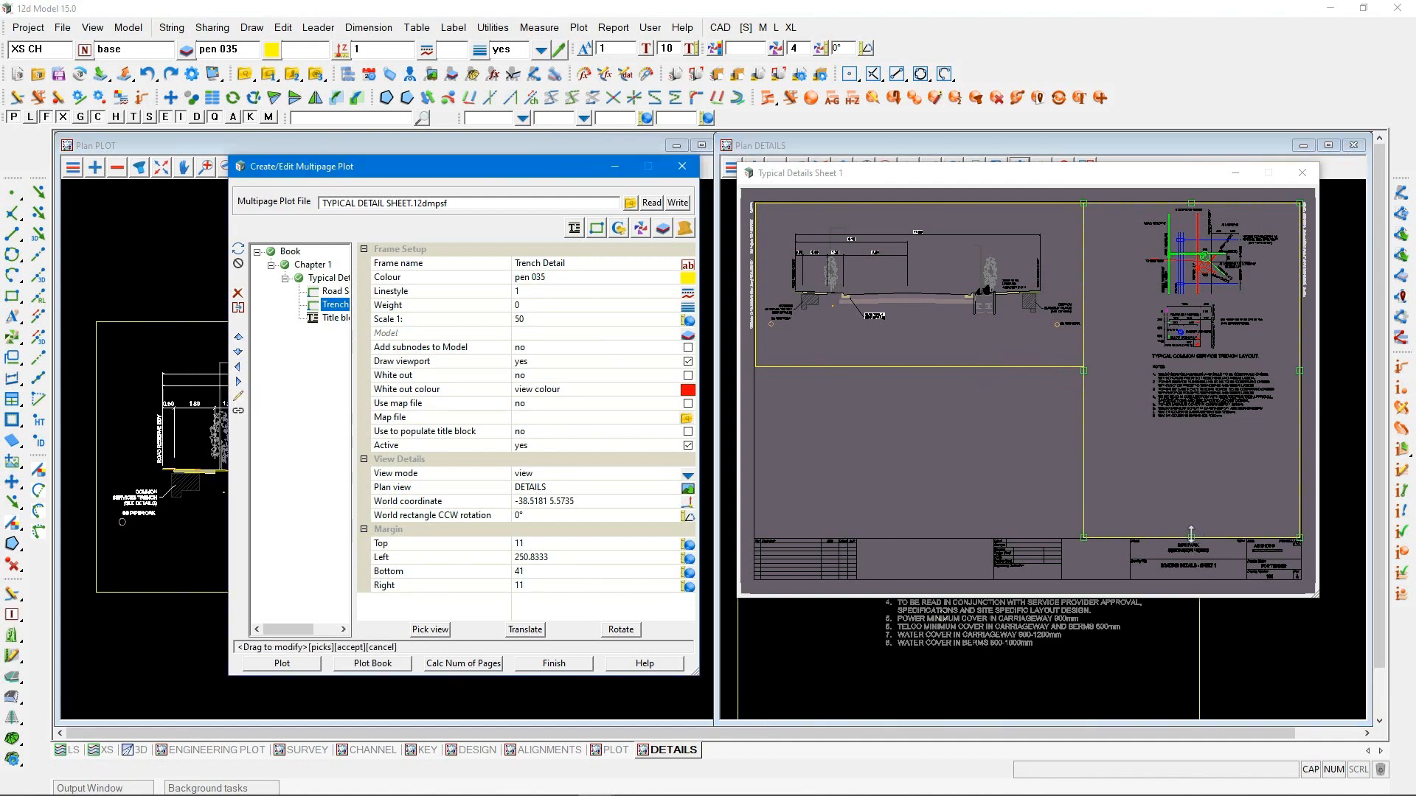
{"action": "left_click", "coordinate": [1189, 441]}
{"action": "left_click_drag", "start_coordinate": [1188, 438], "coordinate": [1188, 423]}
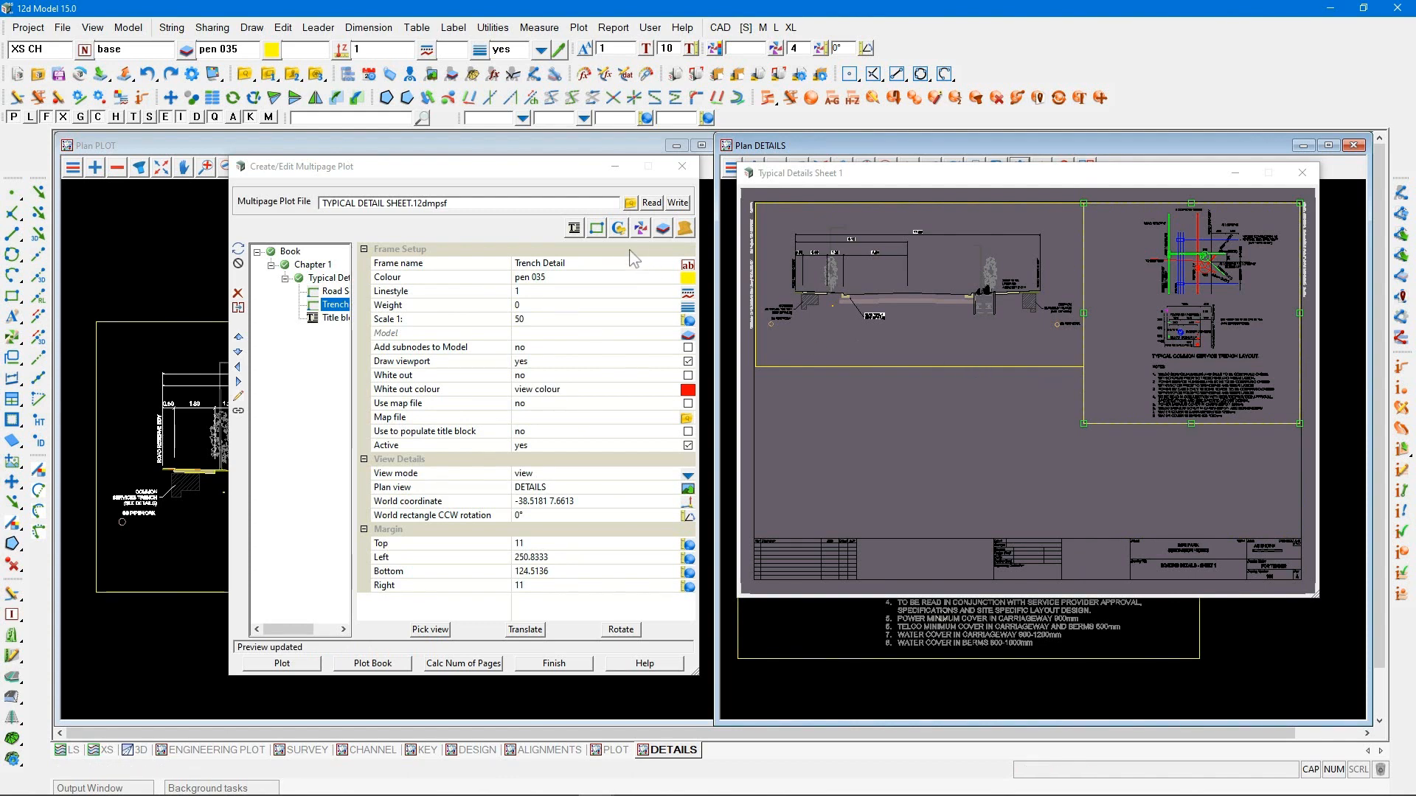
Add a 3D PDF frame between the Trench Detail frame and the title block, using 3D as its perspective view
{"action": "left_click", "coordinate": [596, 228]}
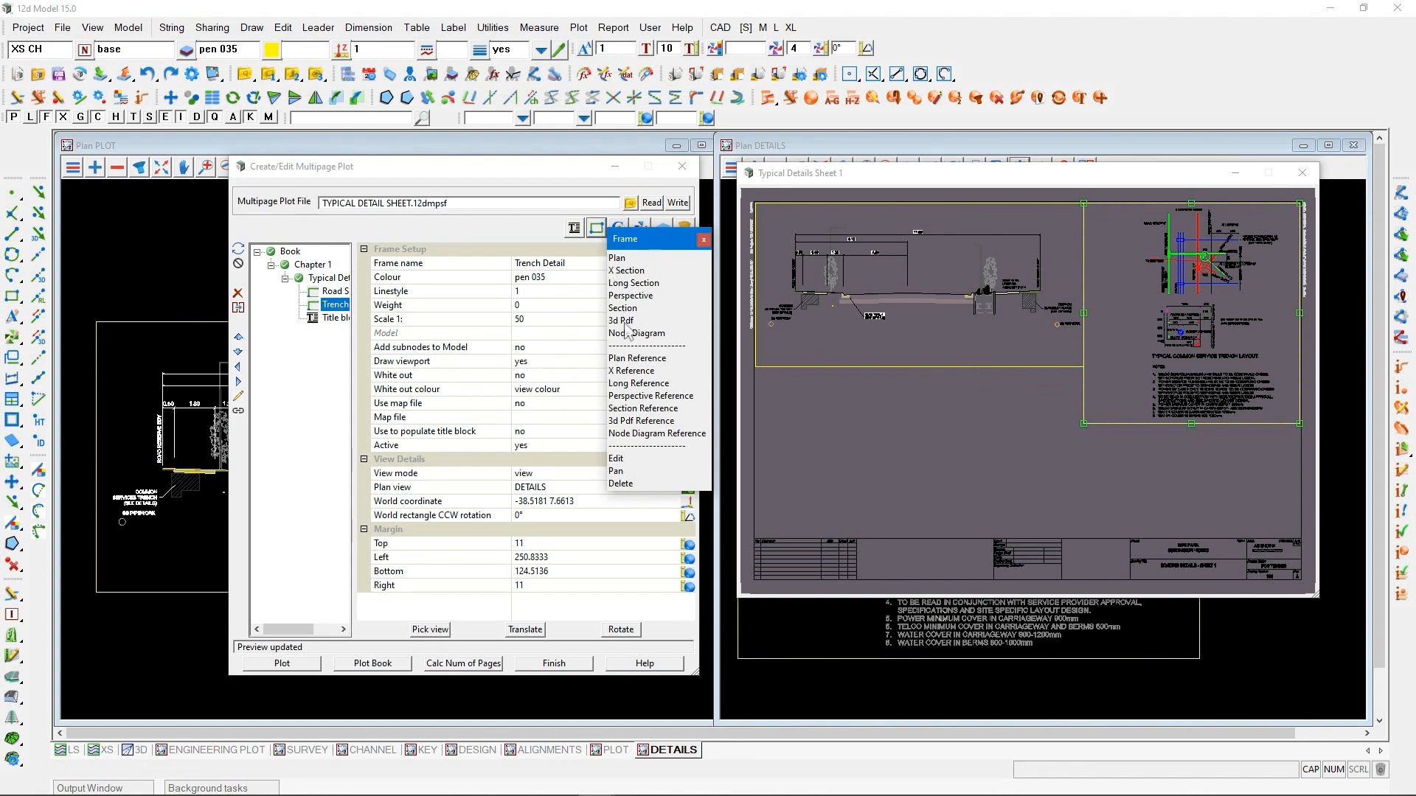
{"action": "left_click", "coordinate": [625, 325]}
{"action": "left_click", "coordinate": [1078, 423]}
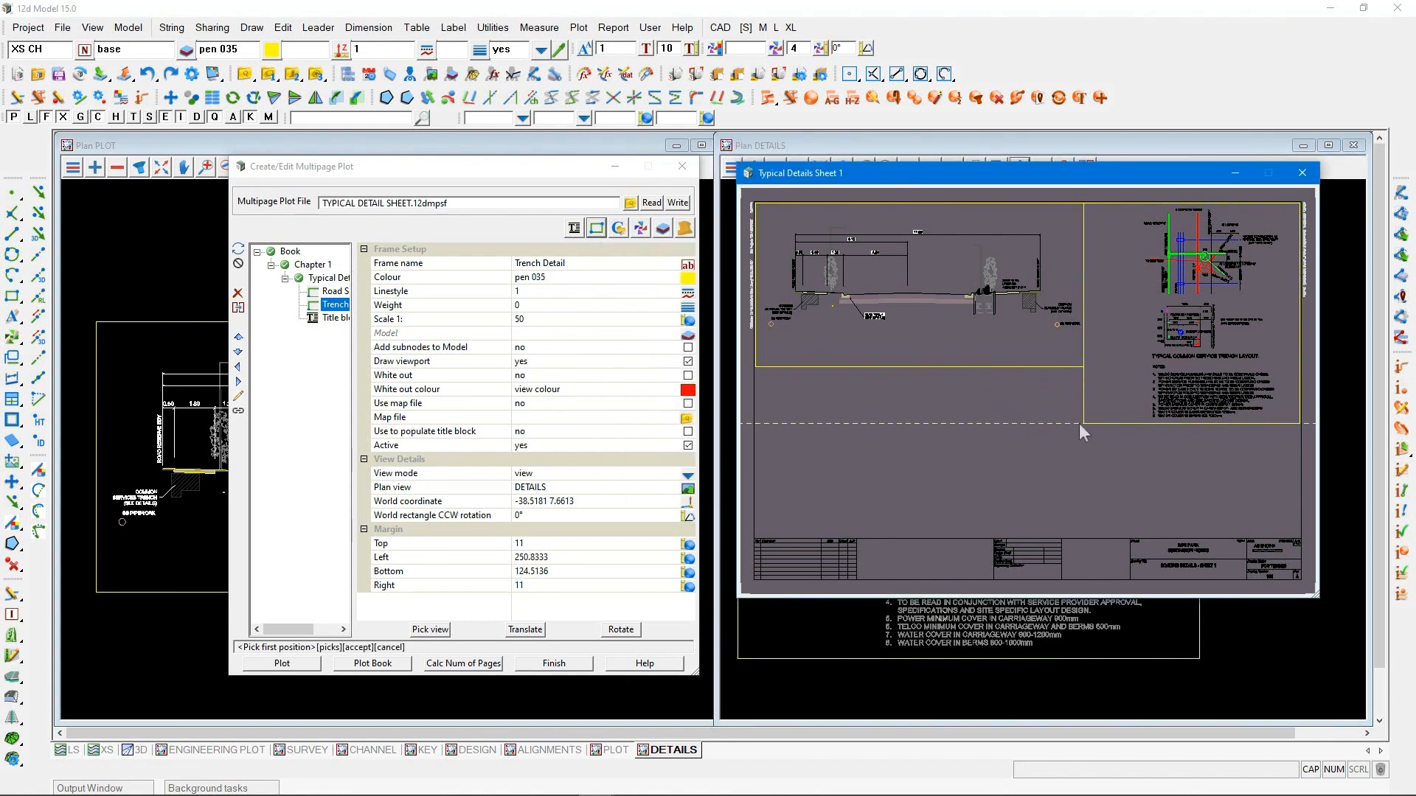
{"action": "left_click", "coordinate": [1081, 423]}
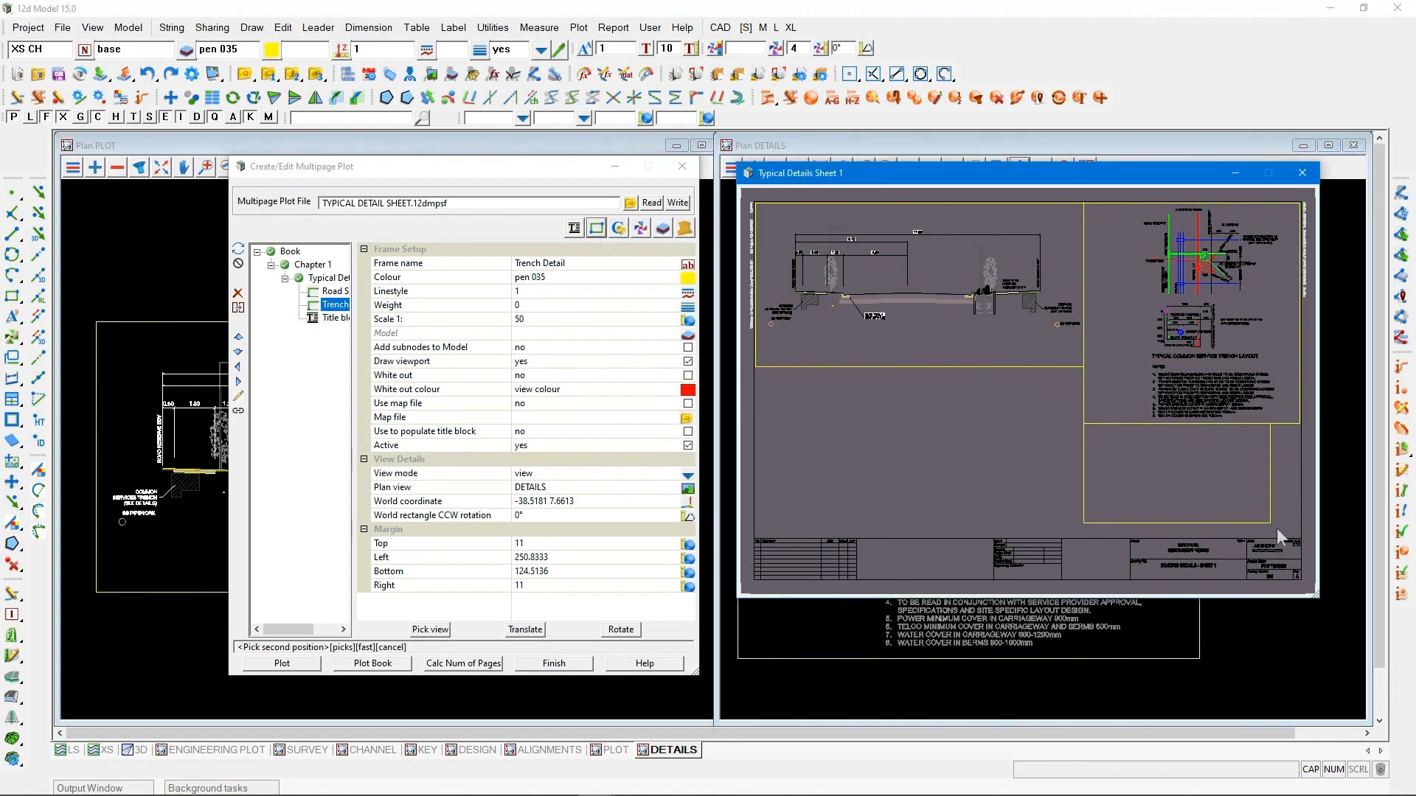
{"action": "left_click", "coordinate": [1299, 538]}
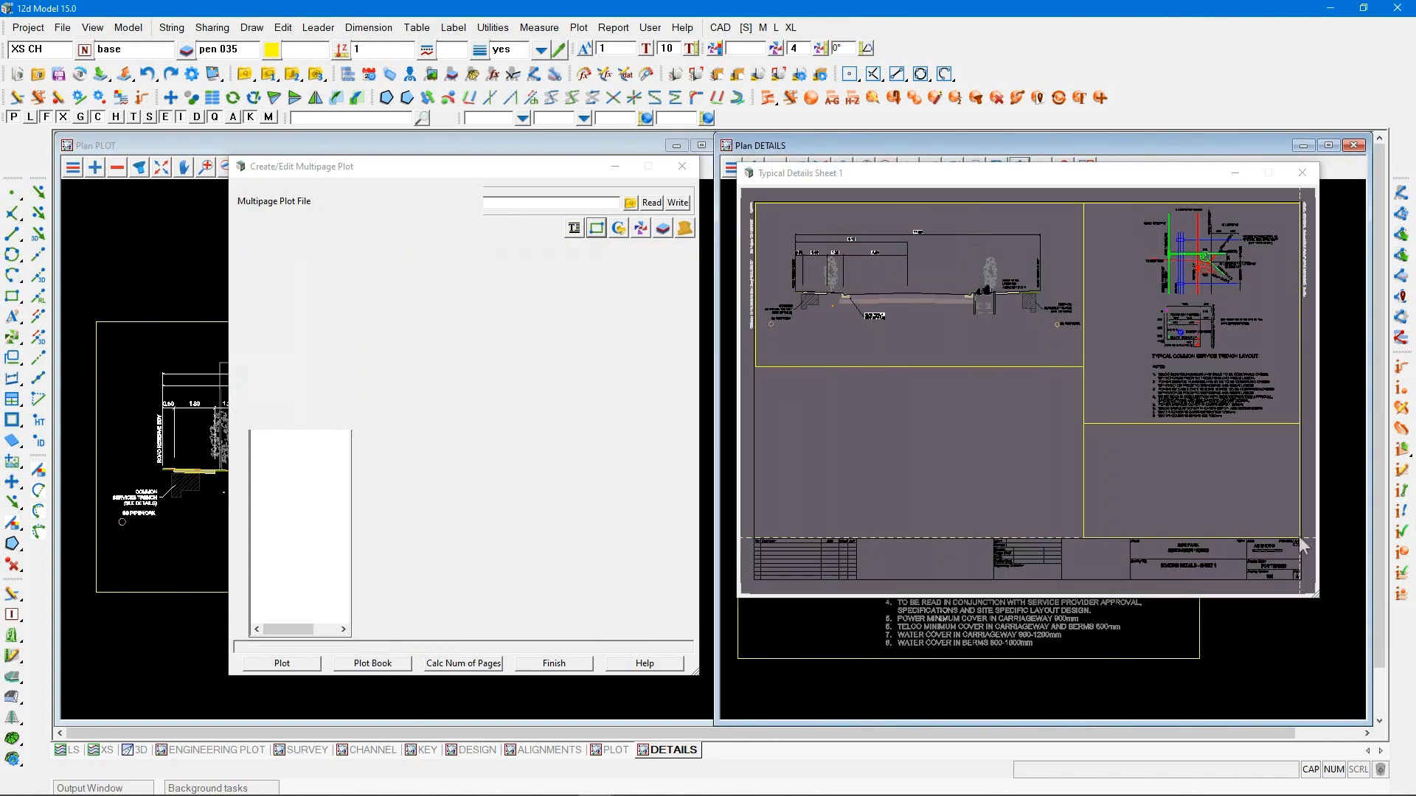
{"action": "left_click", "coordinate": [688, 390]}
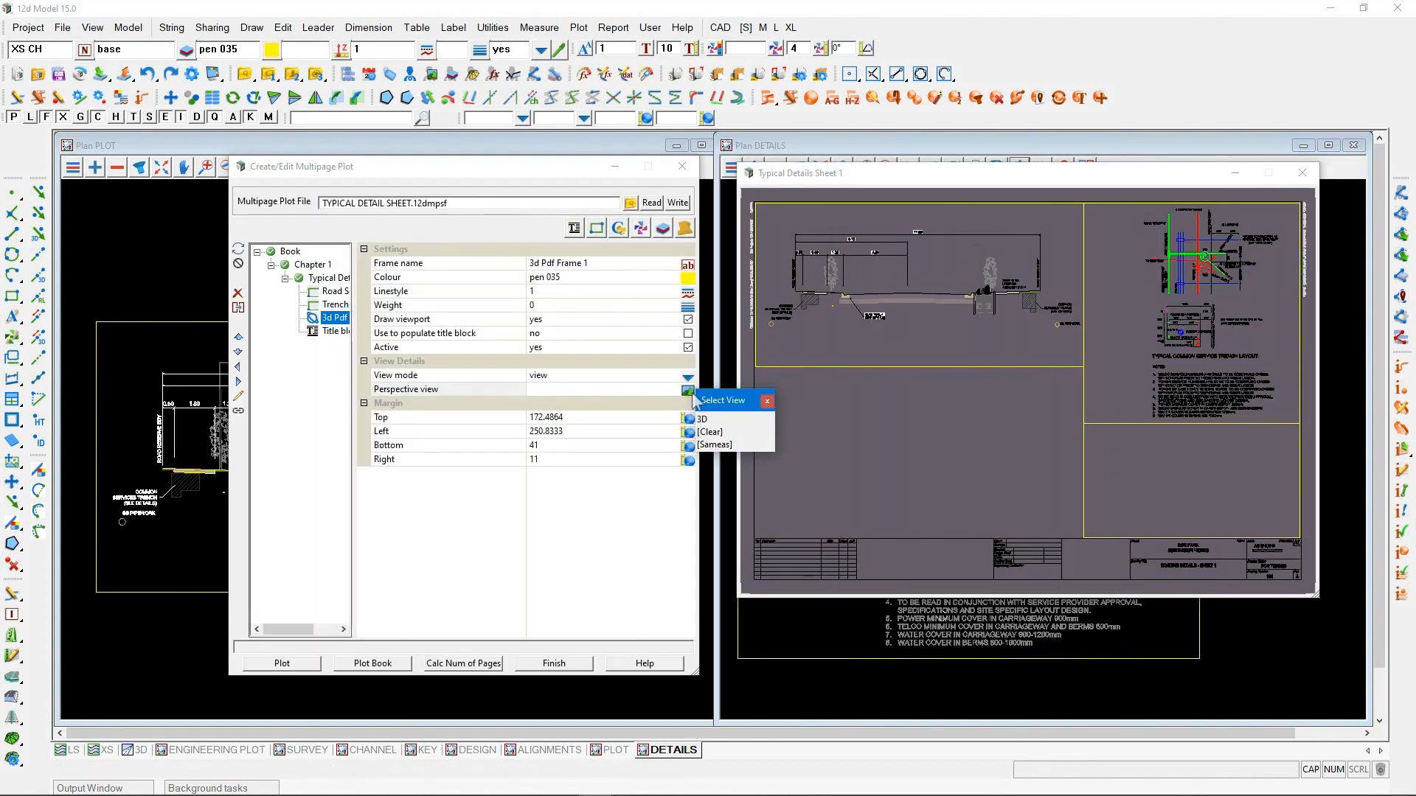
{"action": "left_click", "coordinate": [706, 426]}
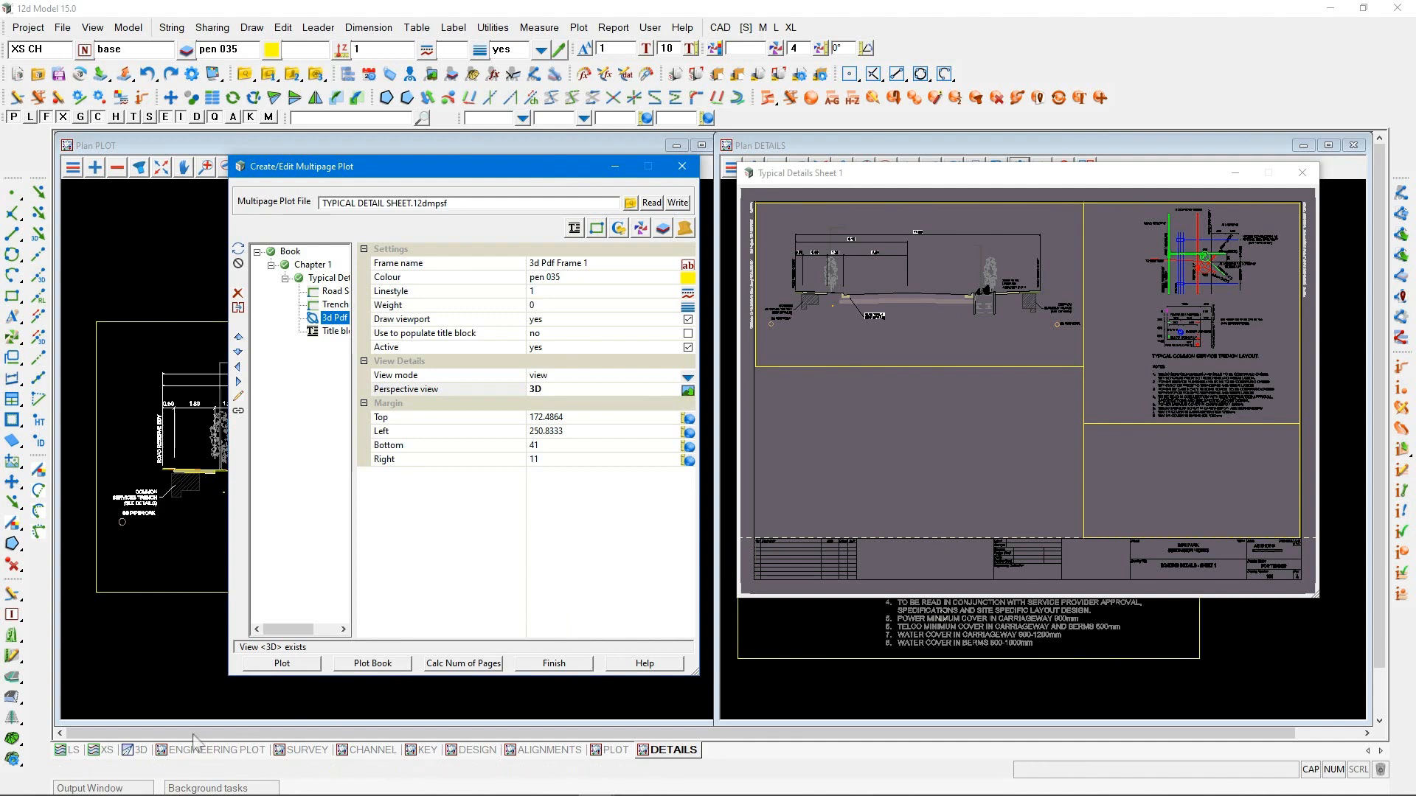
Bring up the 3D view and add a perspective frame on the sheet covering the same area as the 3D PDF frame
{"action": "left_click", "coordinate": [138, 750]}
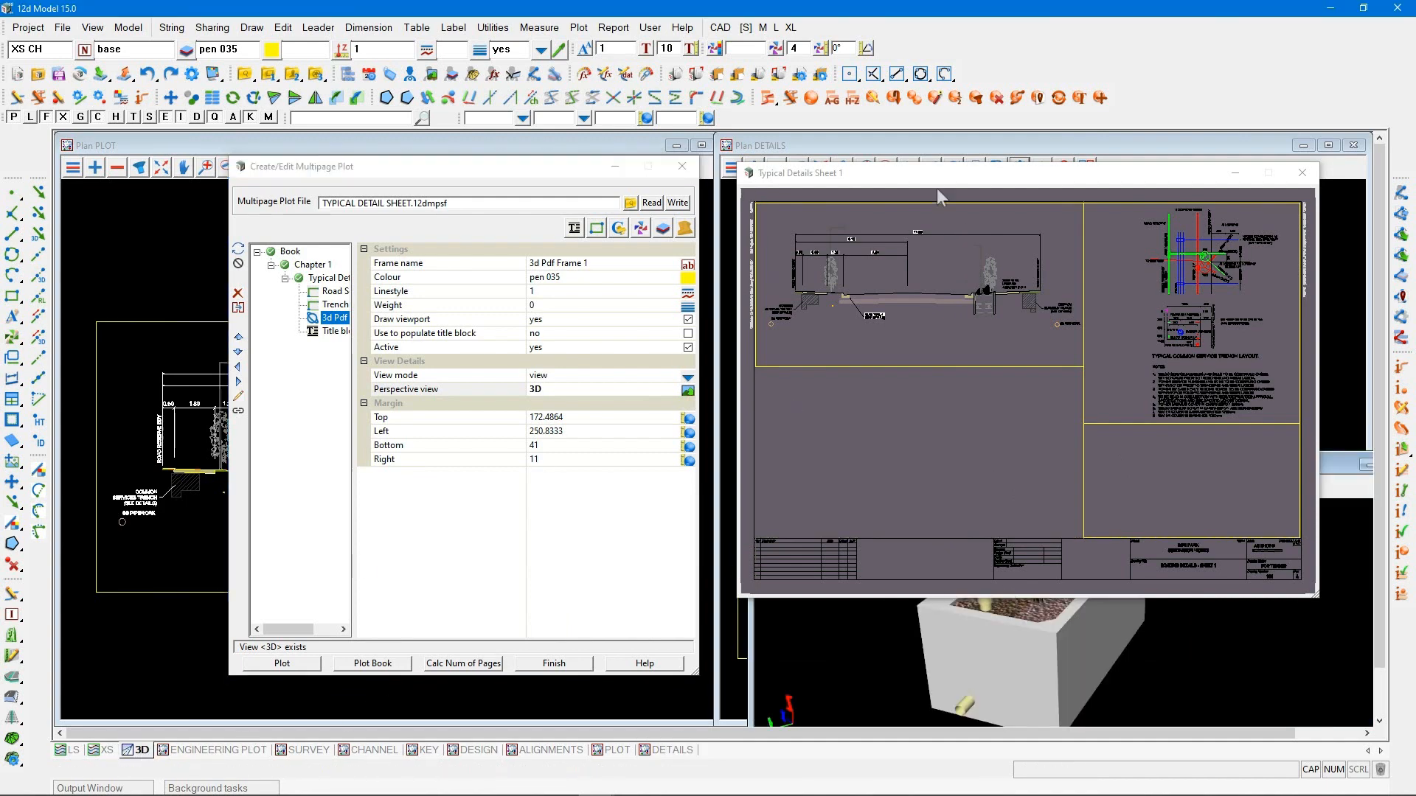
{"action": "mouse_move", "coordinate": [927, 172]}
{"action": "left_mouse_down"}
{"action": "mouse_move", "coordinate": [422, 295]}
{"action": "mouse_move", "coordinate": [564, 288]}
{"action": "mouse_move", "coordinate": [979, 172]}
{"action": "mouse_move", "coordinate": [931, 153]}
{"action": "left_mouse_up"}
{"action": "left_click", "coordinate": [596, 227]}
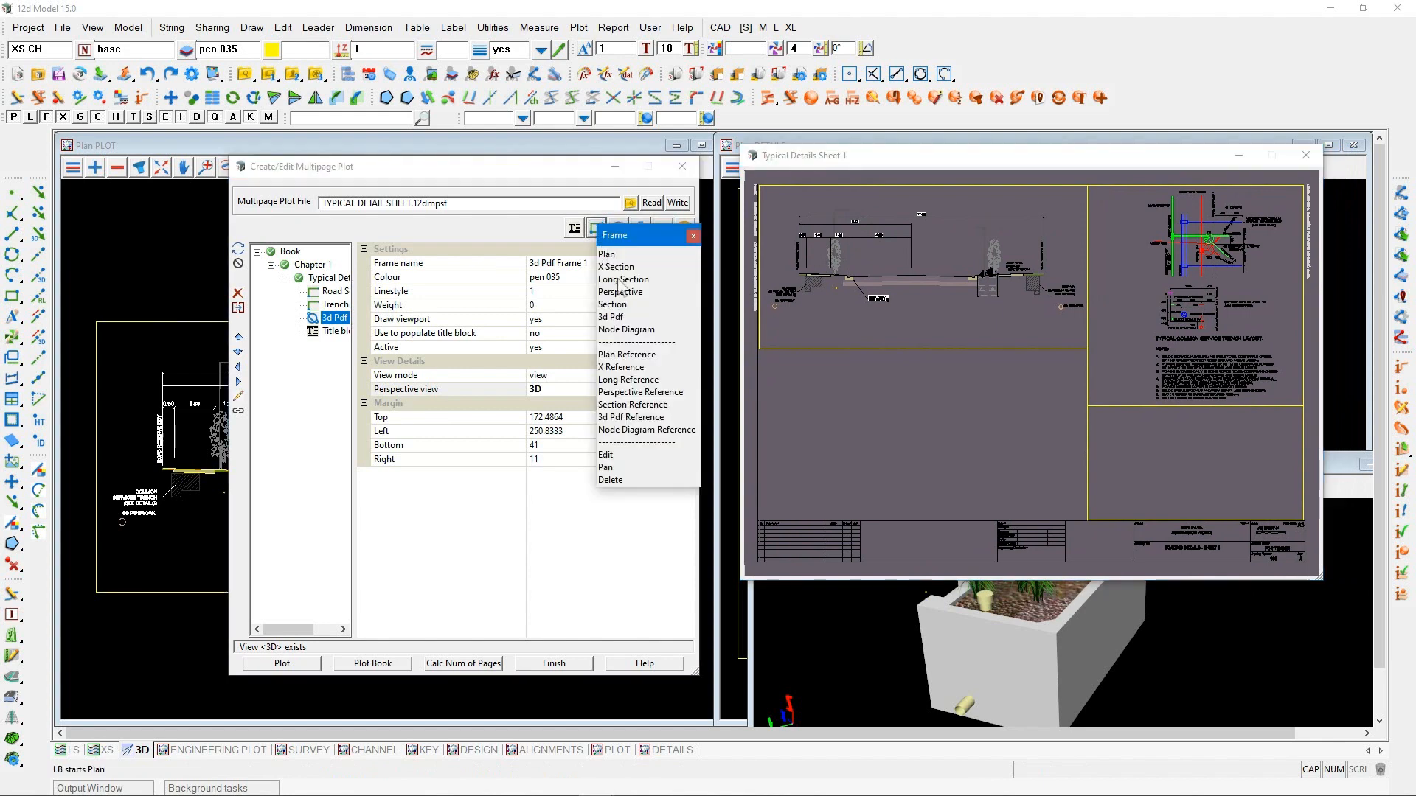
{"action": "left_click", "coordinate": [623, 292]}
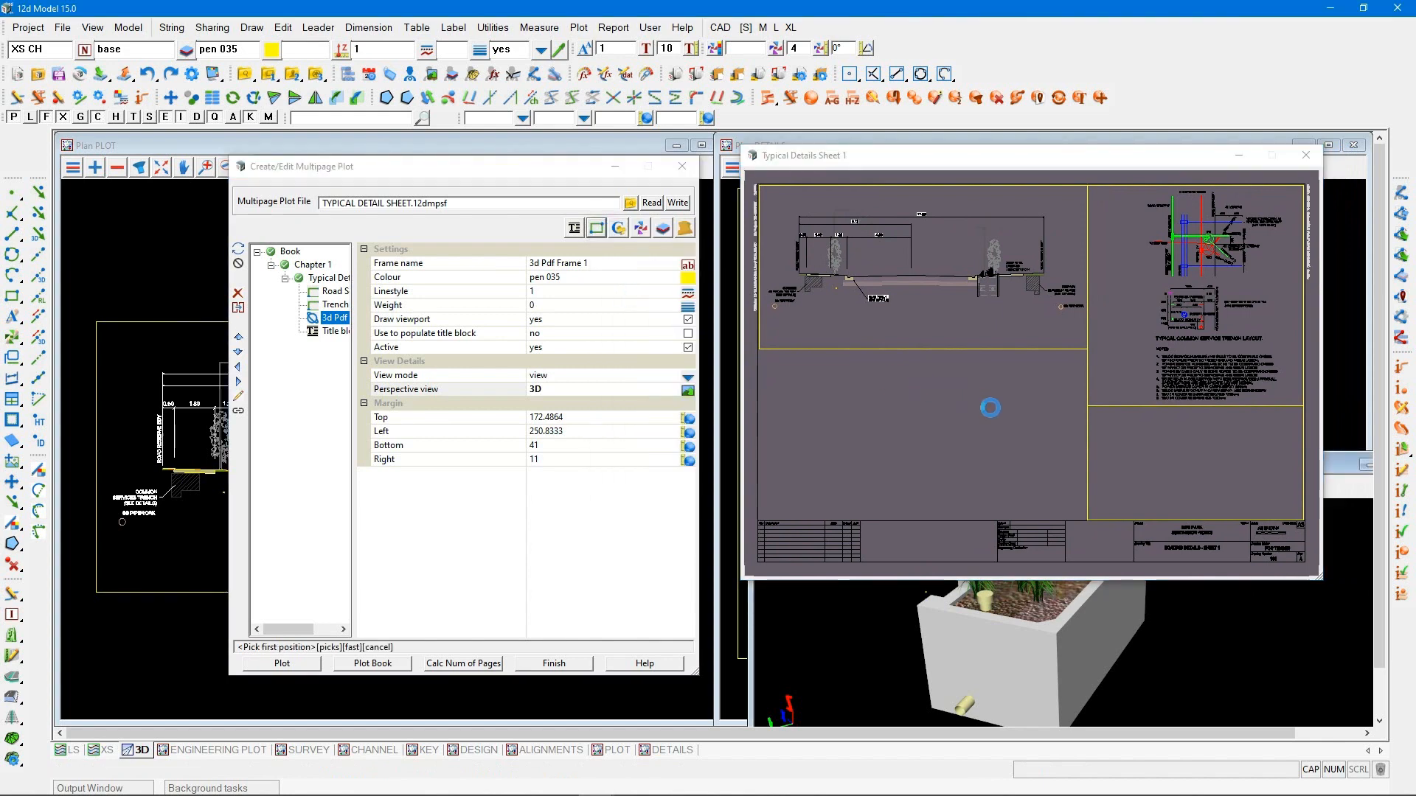
{"action": "left_click", "coordinate": [1086, 406]}
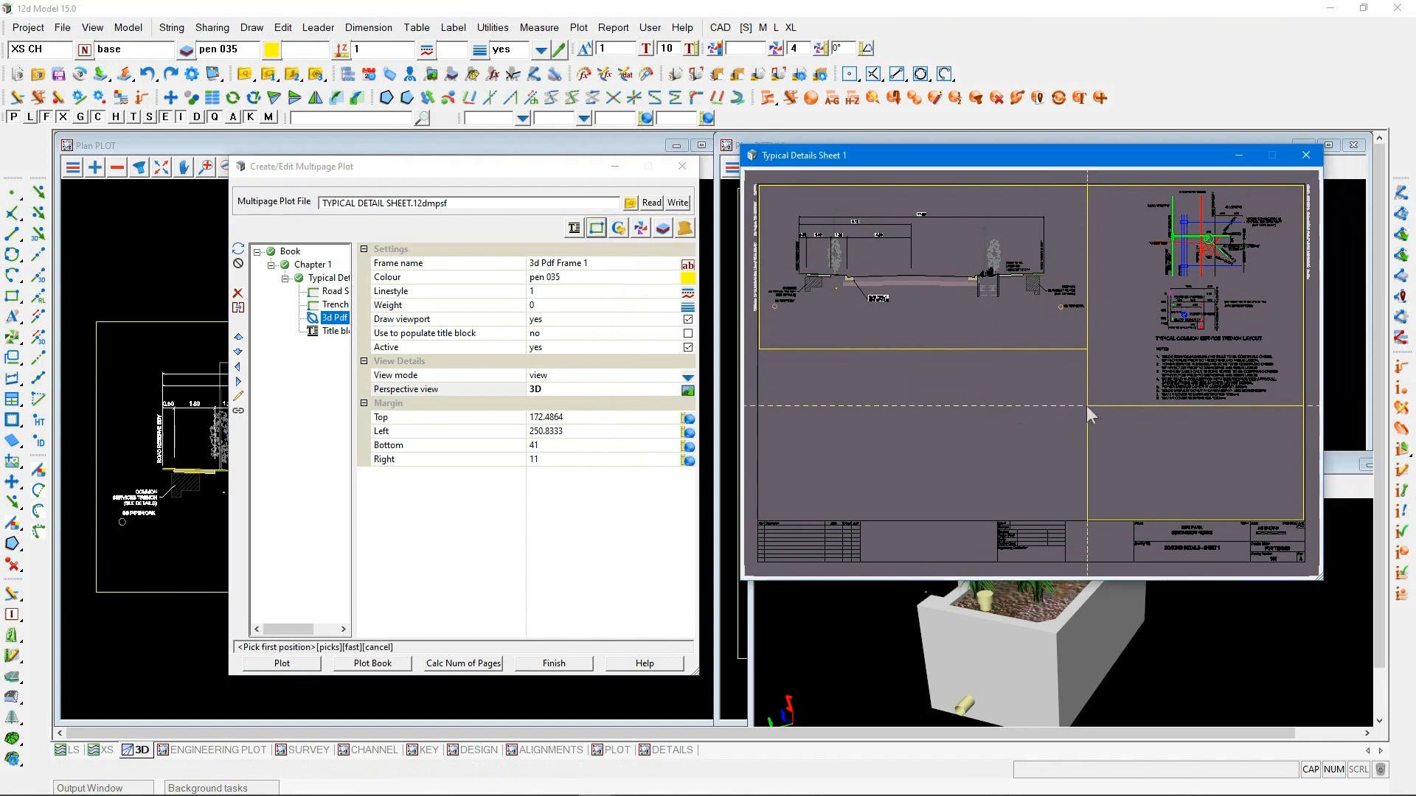
{"action": "left_click", "coordinate": [1303, 520]}
{"action": "middle_click", "coordinate": [1302, 521]}
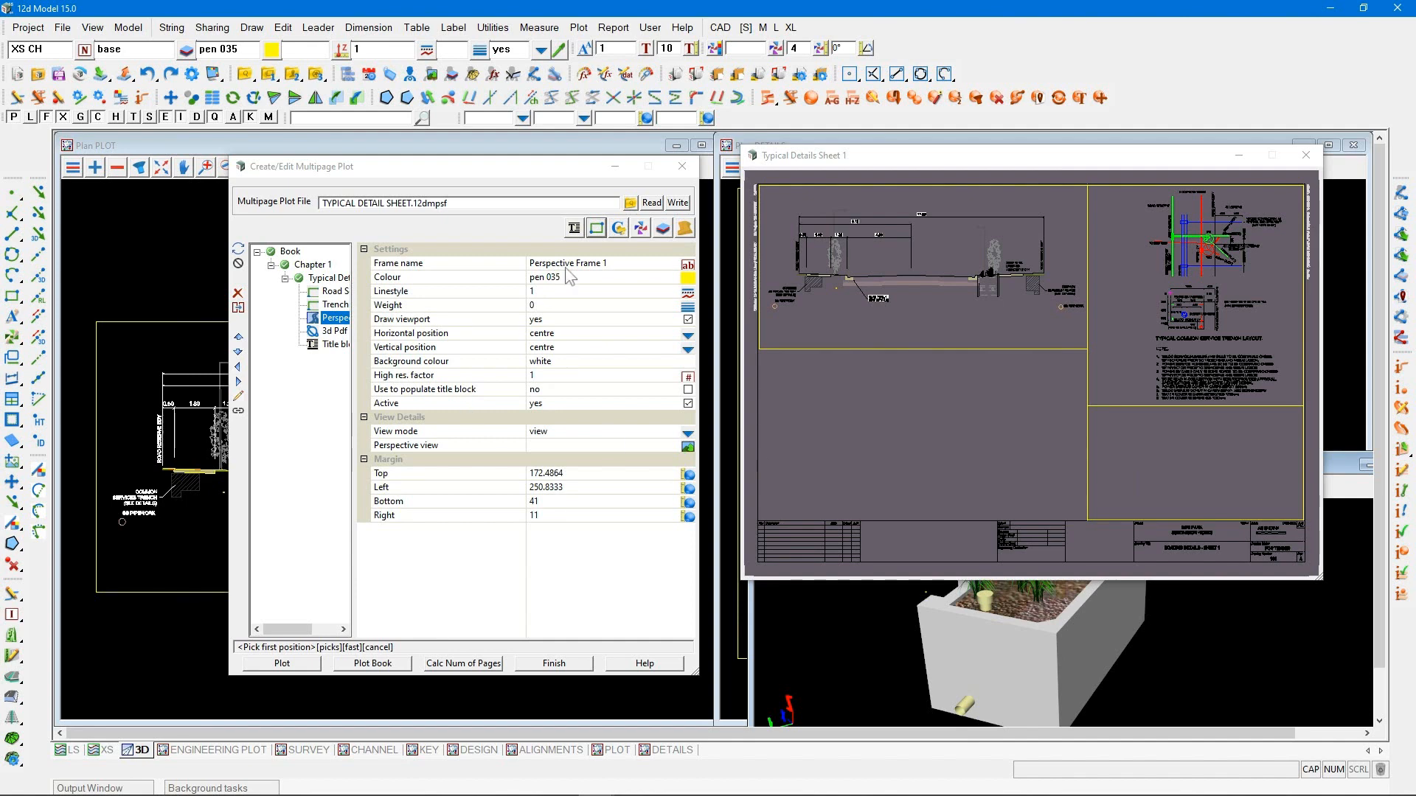
Add a model item to the sheet and name it Stream Crossing
{"action": "left_click", "coordinate": [662, 230]}
{"action": "left_click", "coordinate": [682, 262]}
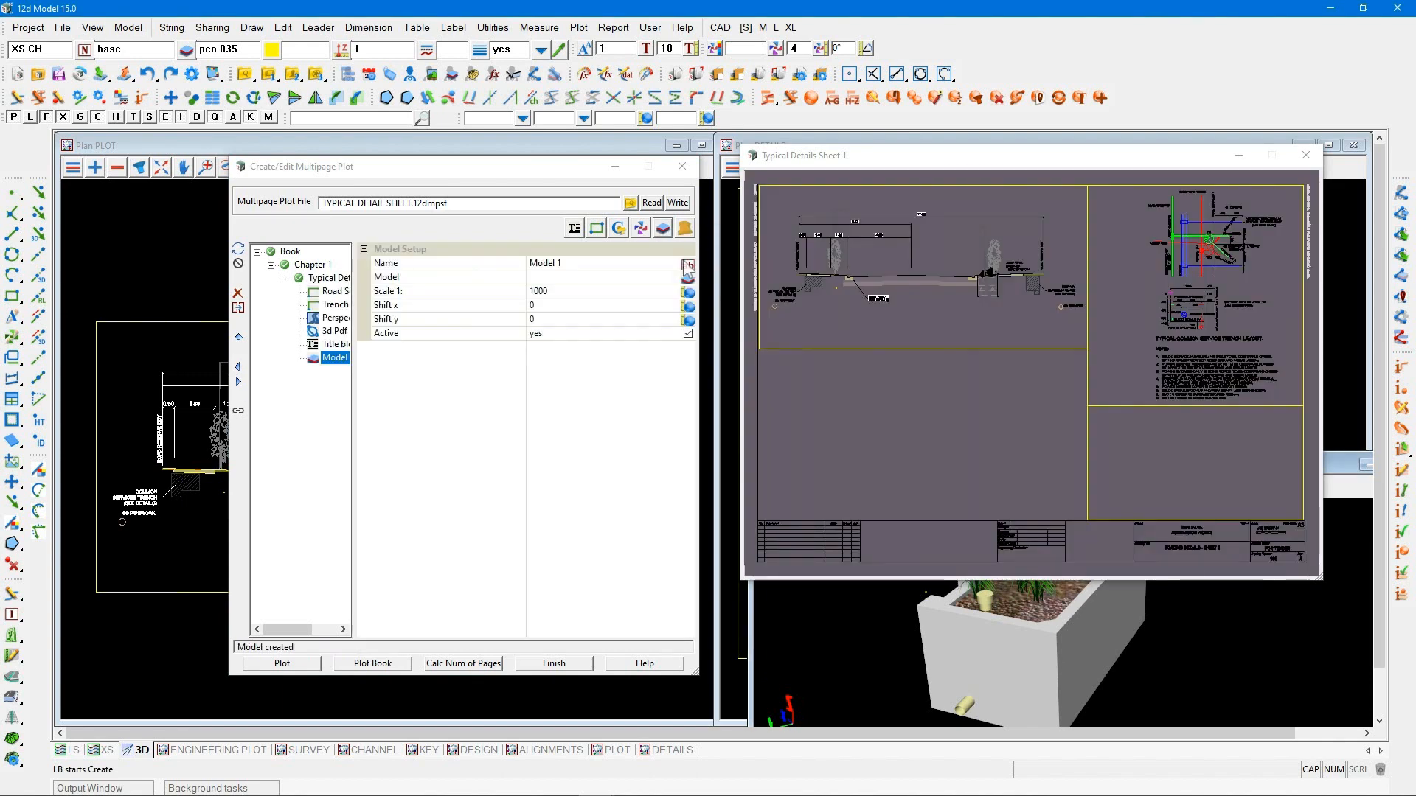
{"action": "left_click", "coordinate": [514, 266]}
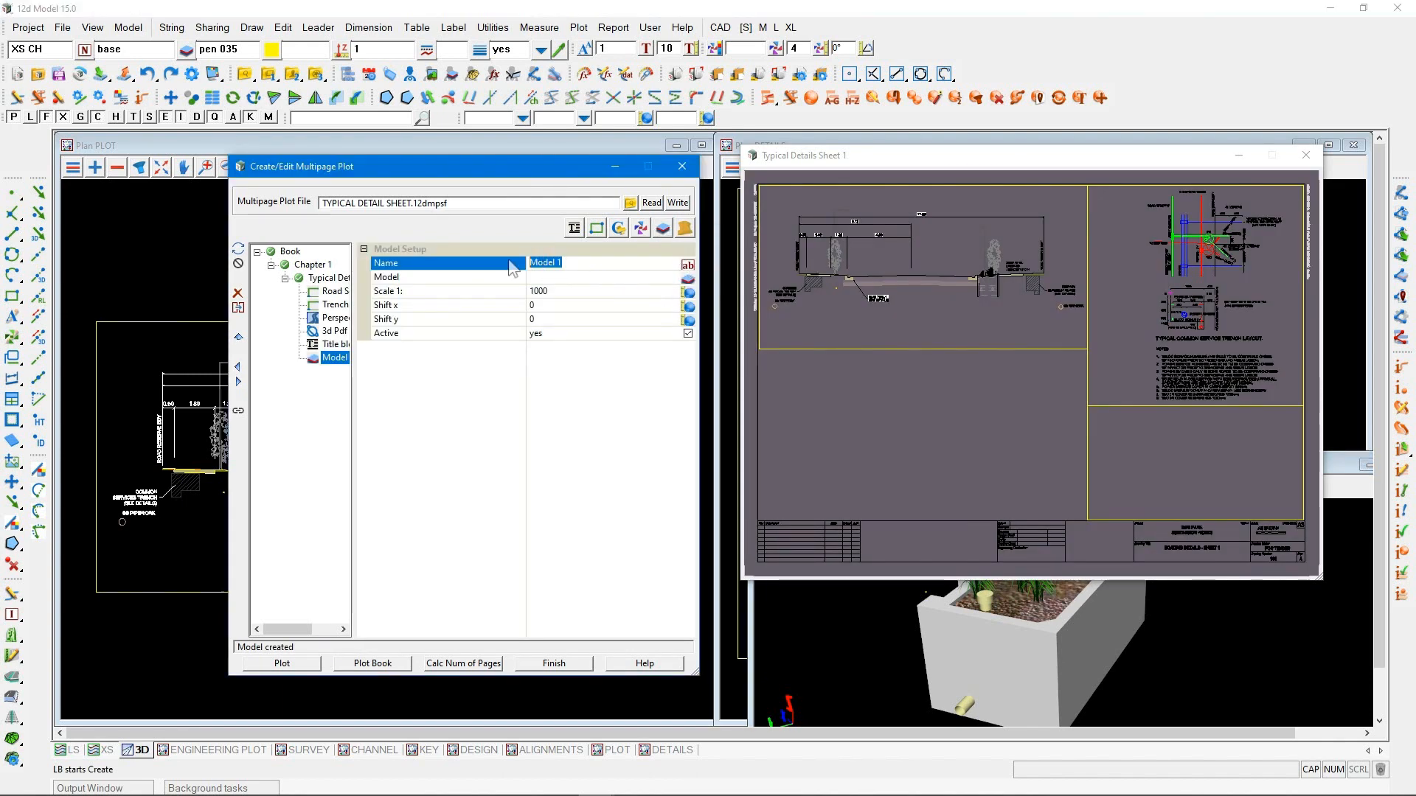
{"action": "type", "text": "str"}
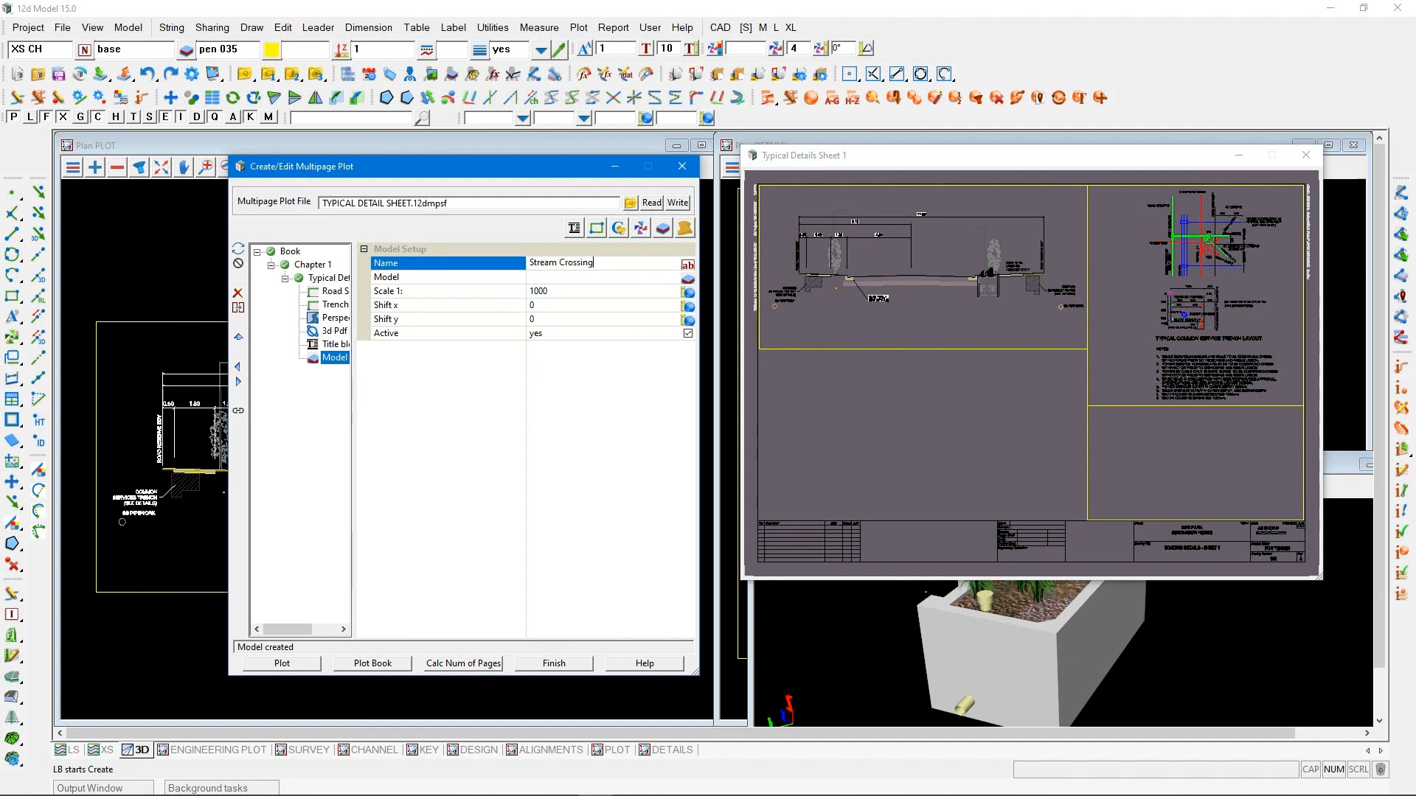
{"action": "type", "text": "eam Crossing"}
Assign the Typical Sections/Roads/LOCAL STREAM CROSSING model to the Stream Crossing item and set its scale to 1:100
{"action": "left_click", "coordinate": [687, 278]}
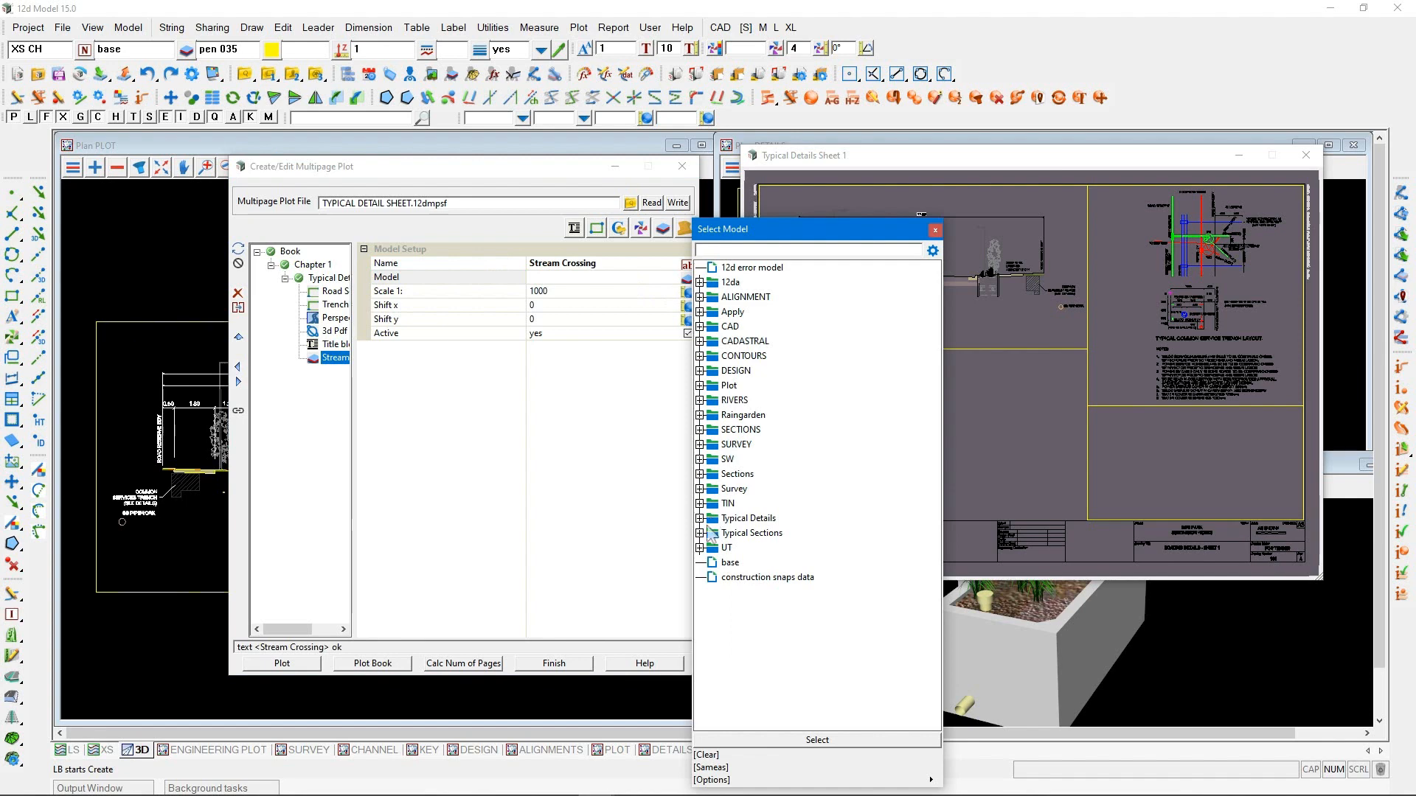
{"action": "left_click", "coordinate": [700, 532]}
{"action": "left_click", "coordinate": [709, 563]}
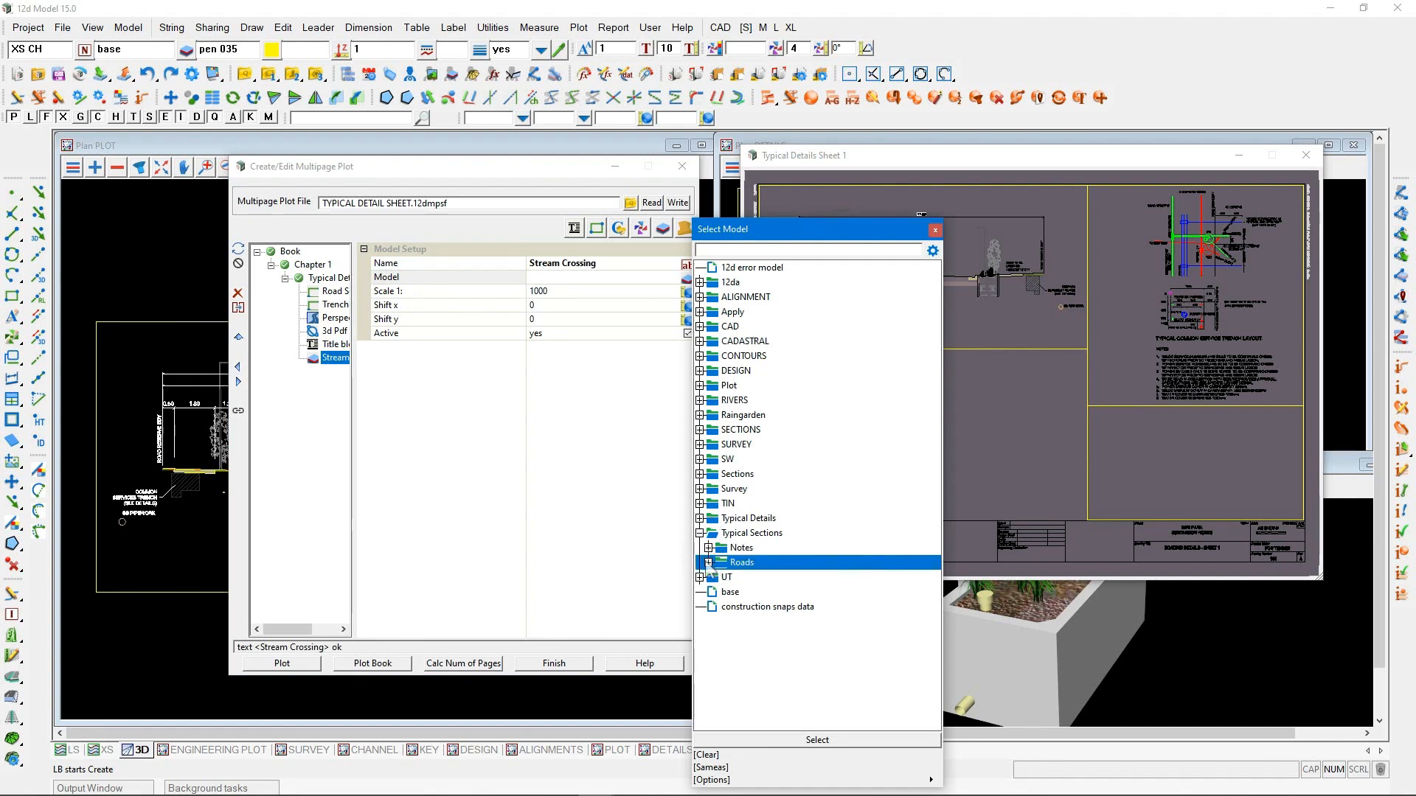
{"action": "left_click", "coordinate": [708, 563]}
{"action": "double_click", "coordinate": [762, 577]}
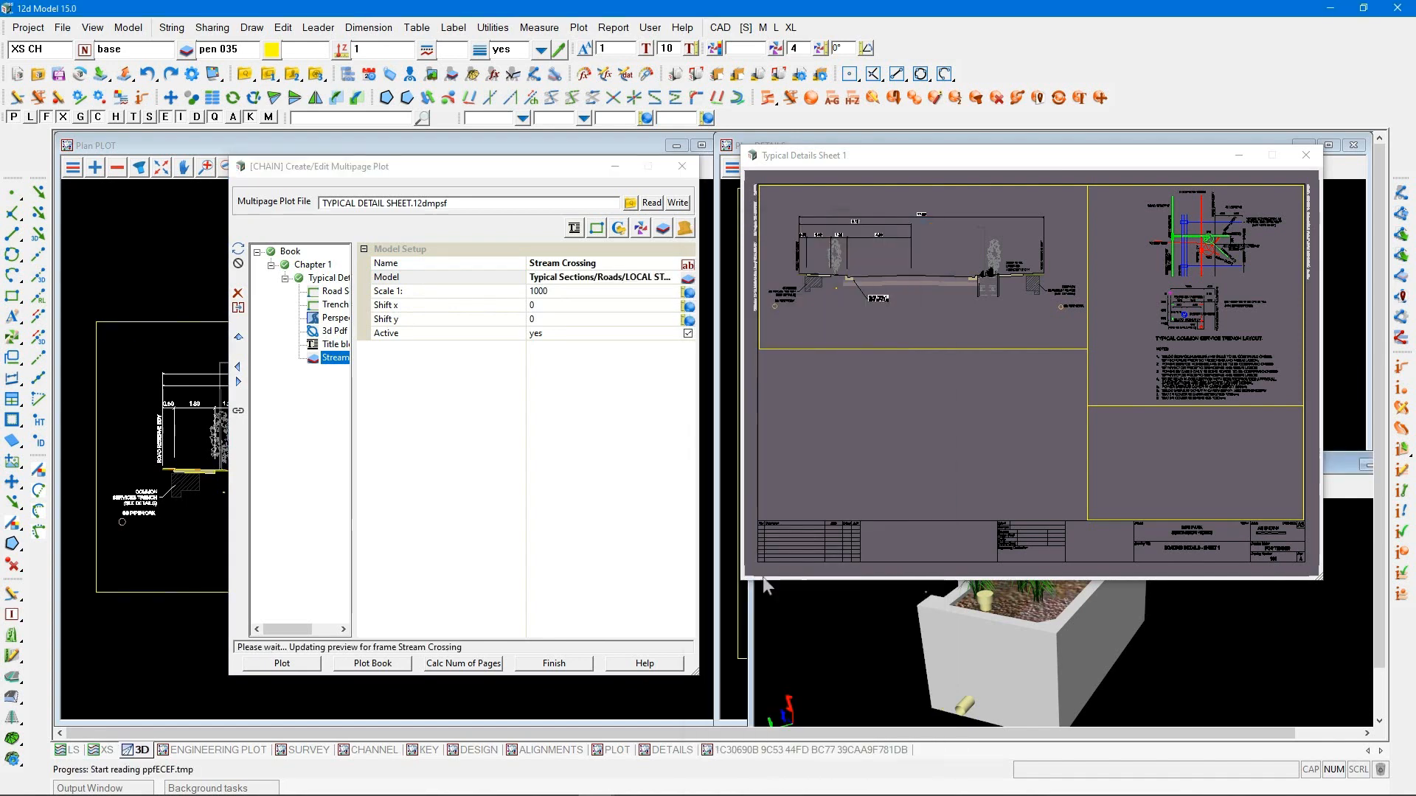
{"action": "left_click", "coordinate": [568, 293]}
{"action": "type", "text": "10"}
{"action": "key", "text": "Return"}
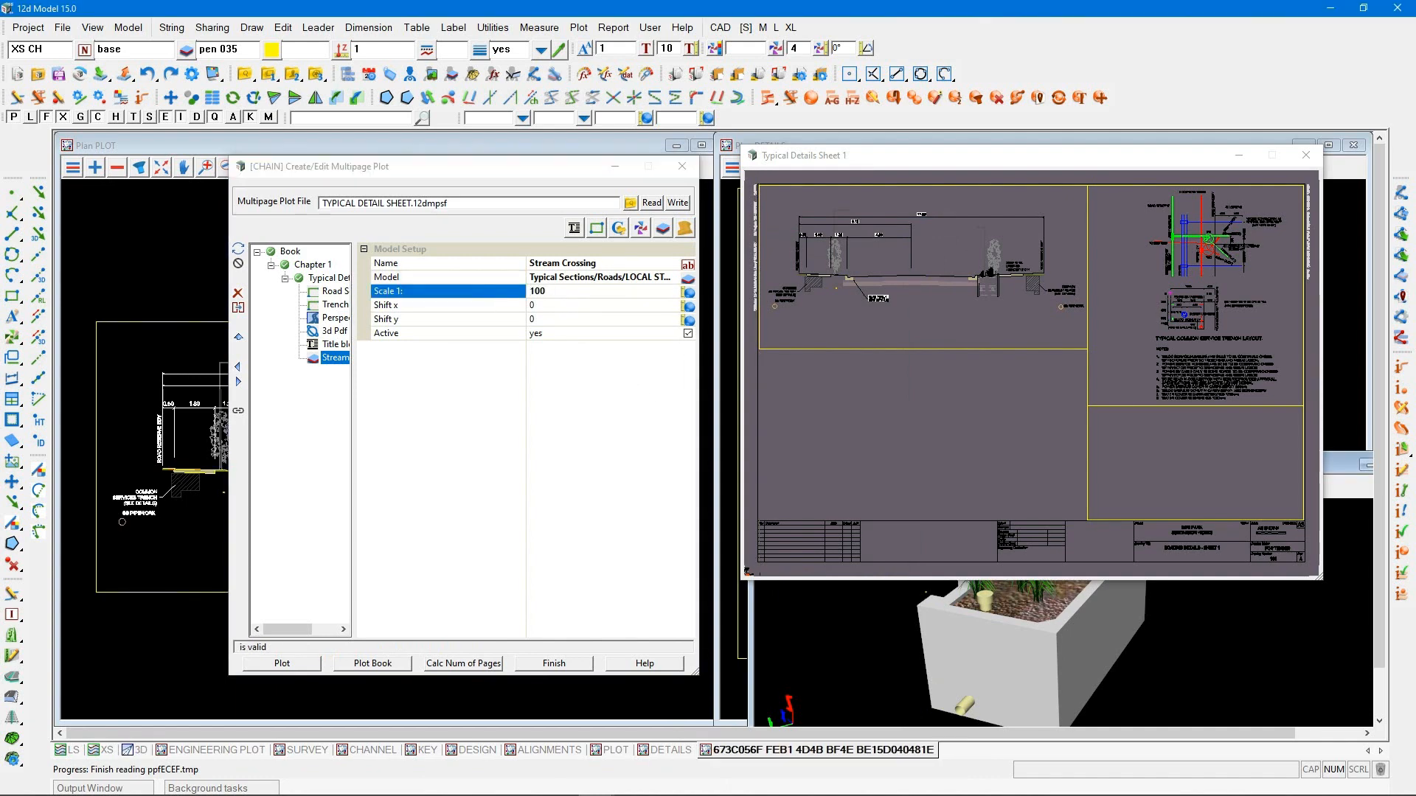
Move the stream crossing drawing below the road section frame, at a shift of about 17.77, 10.40, and deactivate its item
{"action": "left_click", "coordinate": [238, 411]}
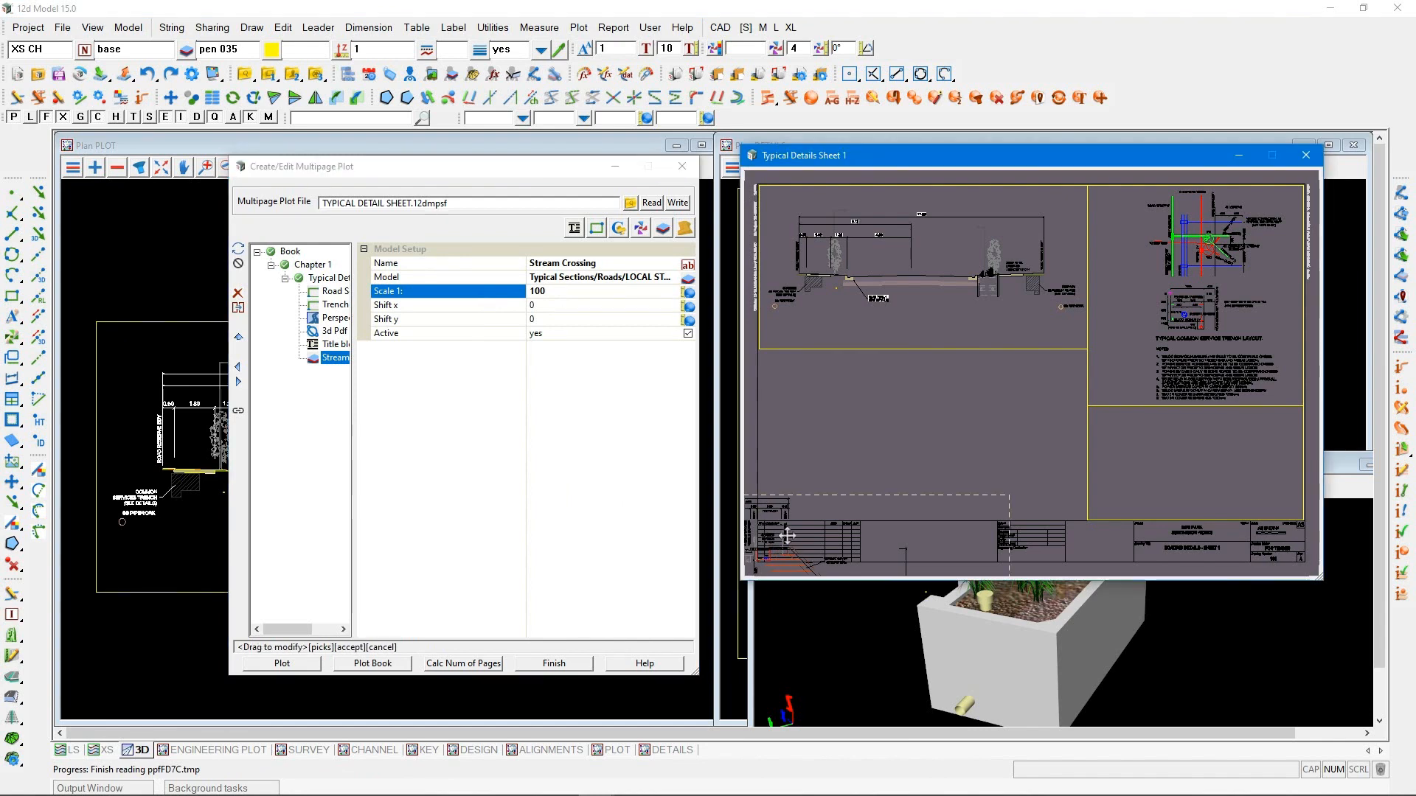
{"action": "left_click_drag", "start_coordinate": [772, 547], "coordinate": [997, 398]}
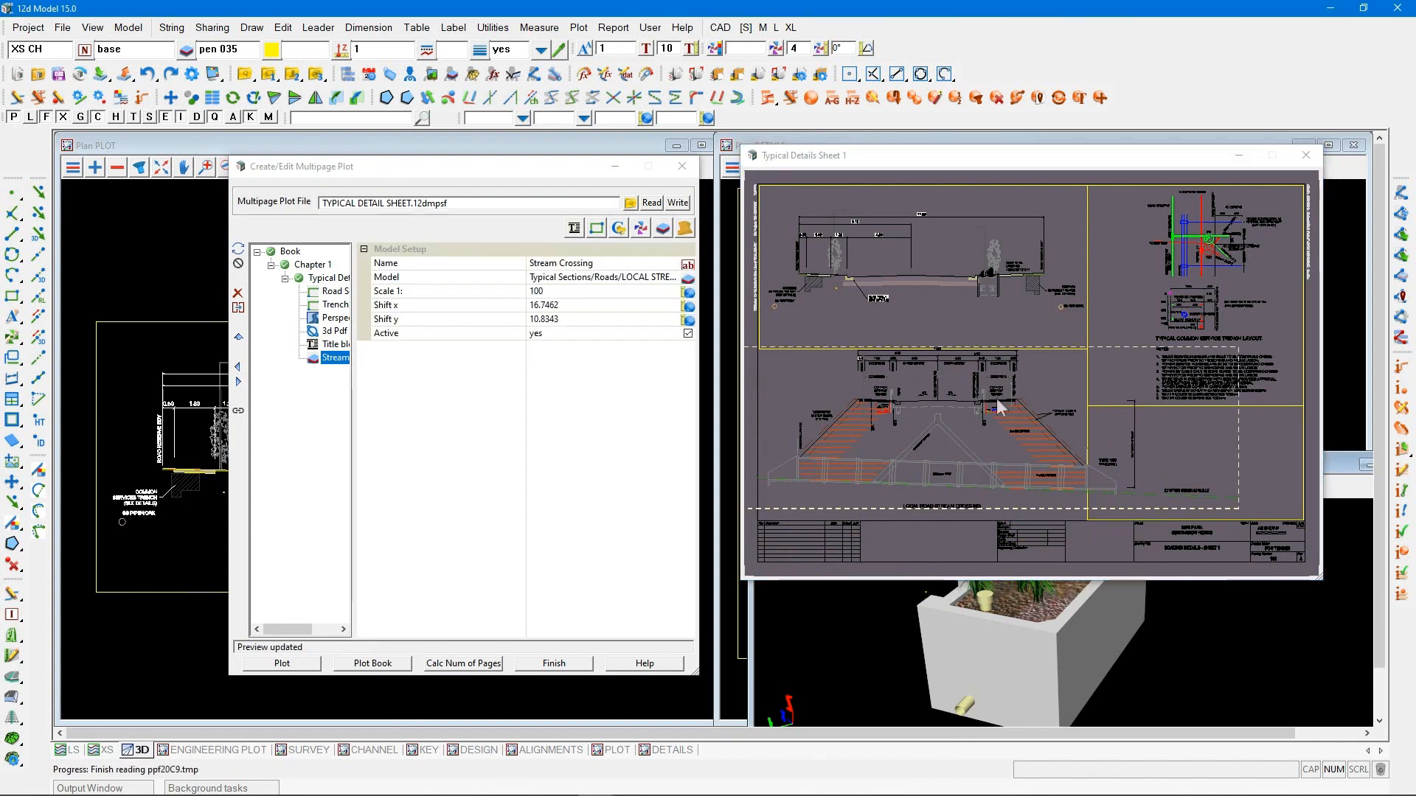
{"action": "left_click_drag", "start_coordinate": [1006, 407], "coordinate": [1007, 406]}
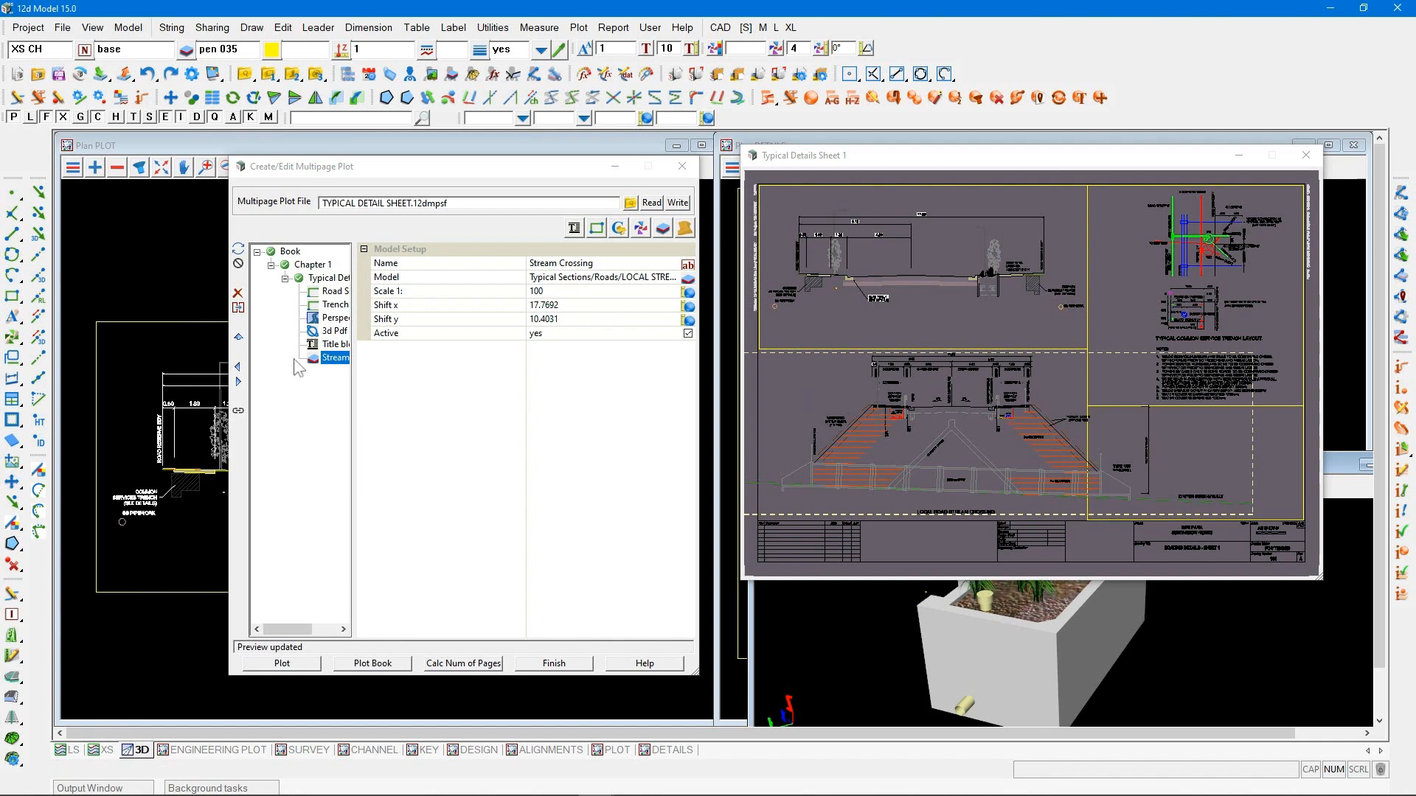
{"action": "left_click", "coordinate": [323, 361]}
{"action": "left_click", "coordinate": [242, 263]}
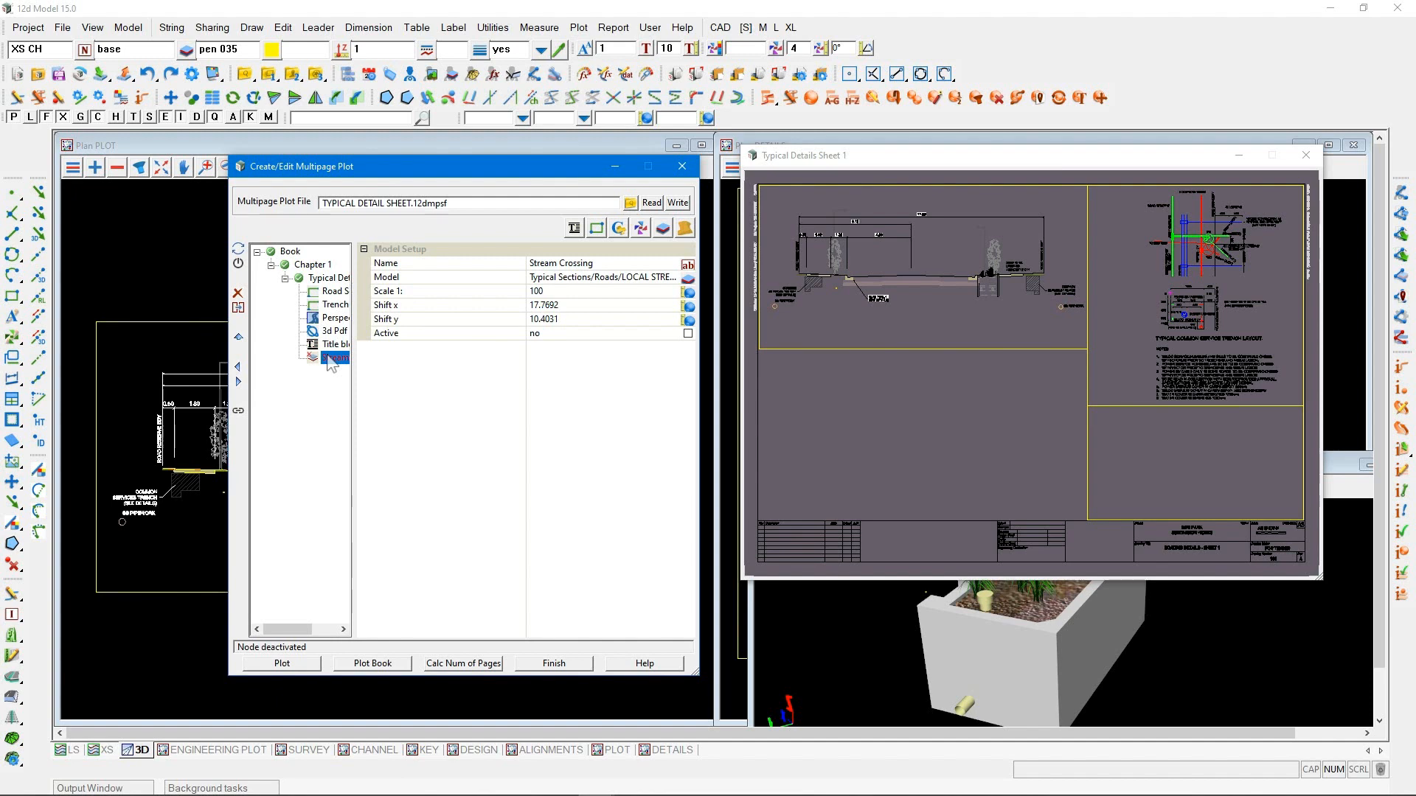
Add another model item using the Typical Sections/Roads/ROAD UPGRADE model at a scale of 1:100
{"action": "left_click", "coordinate": [662, 228]}
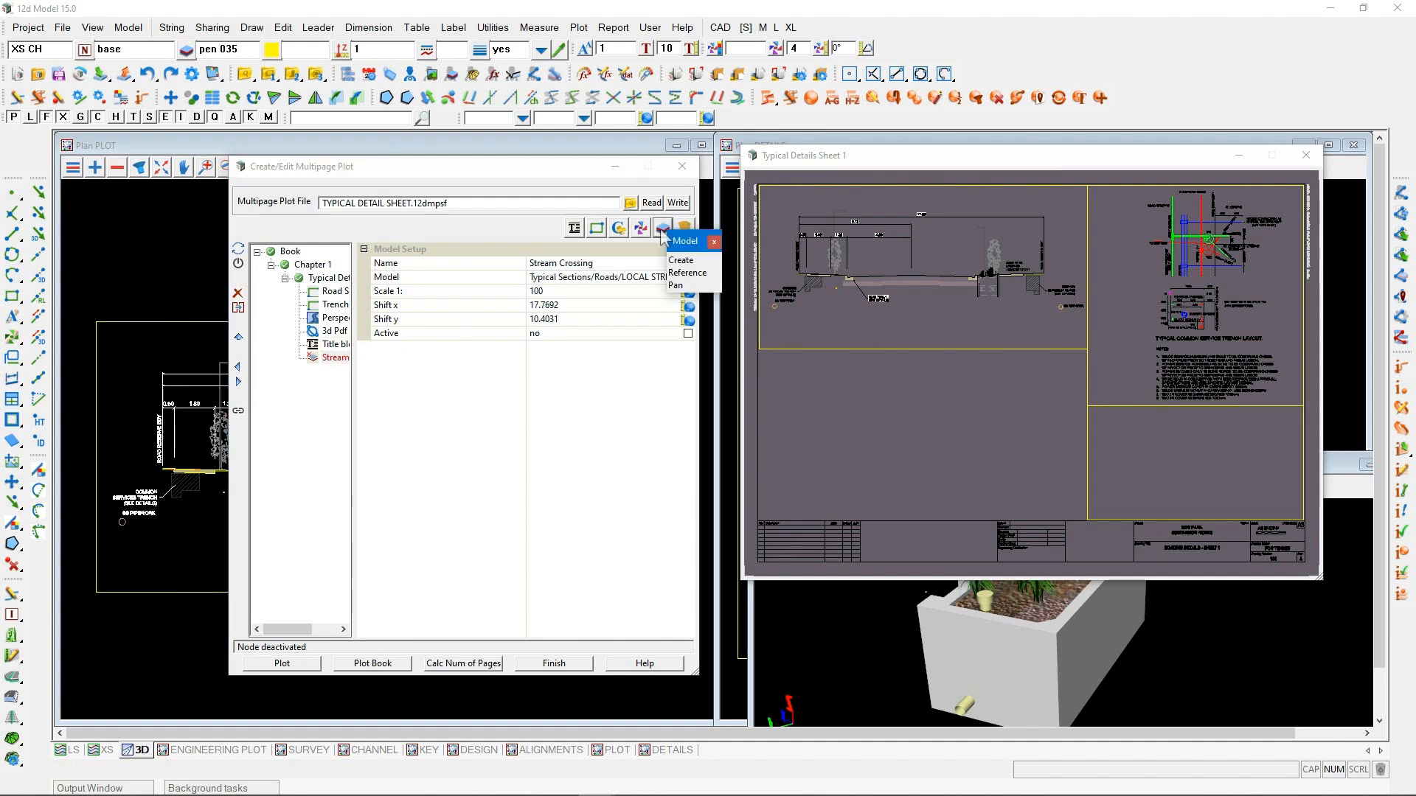
{"action": "left_click", "coordinate": [677, 261]}
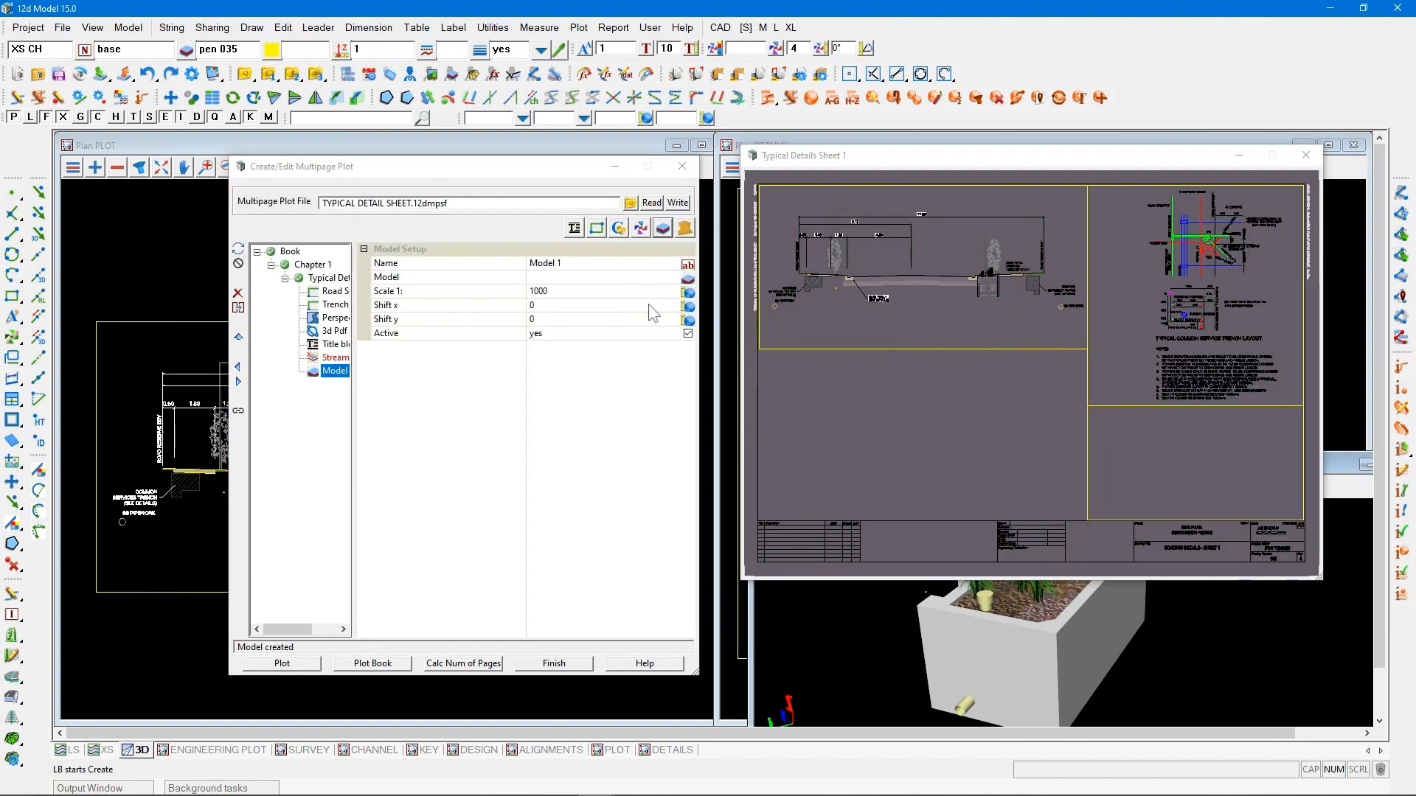
{"action": "left_click", "coordinate": [687, 281]}
{"action": "left_click", "coordinate": [698, 534]}
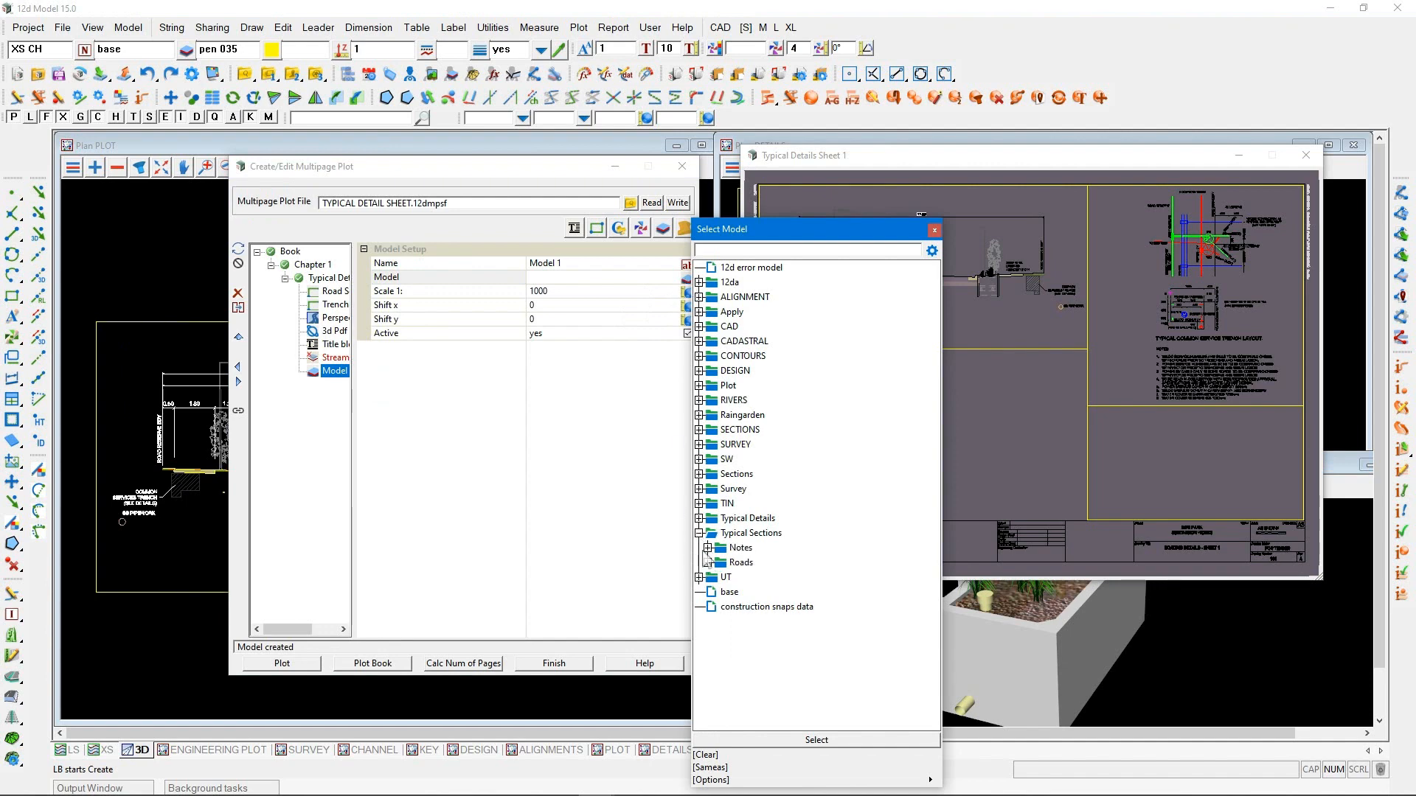
{"action": "left_click", "coordinate": [707, 563]}
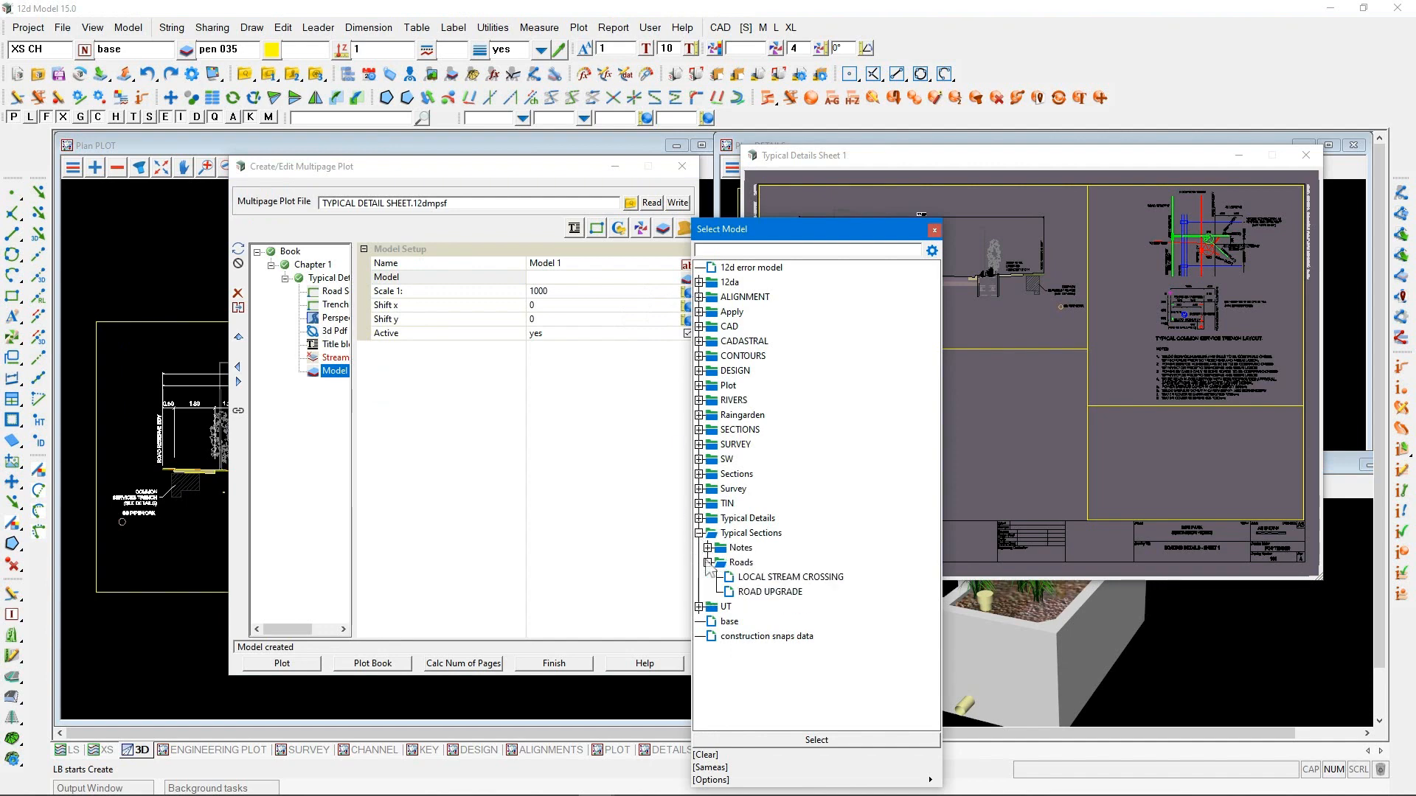
{"action": "double_click", "coordinate": [748, 592]}
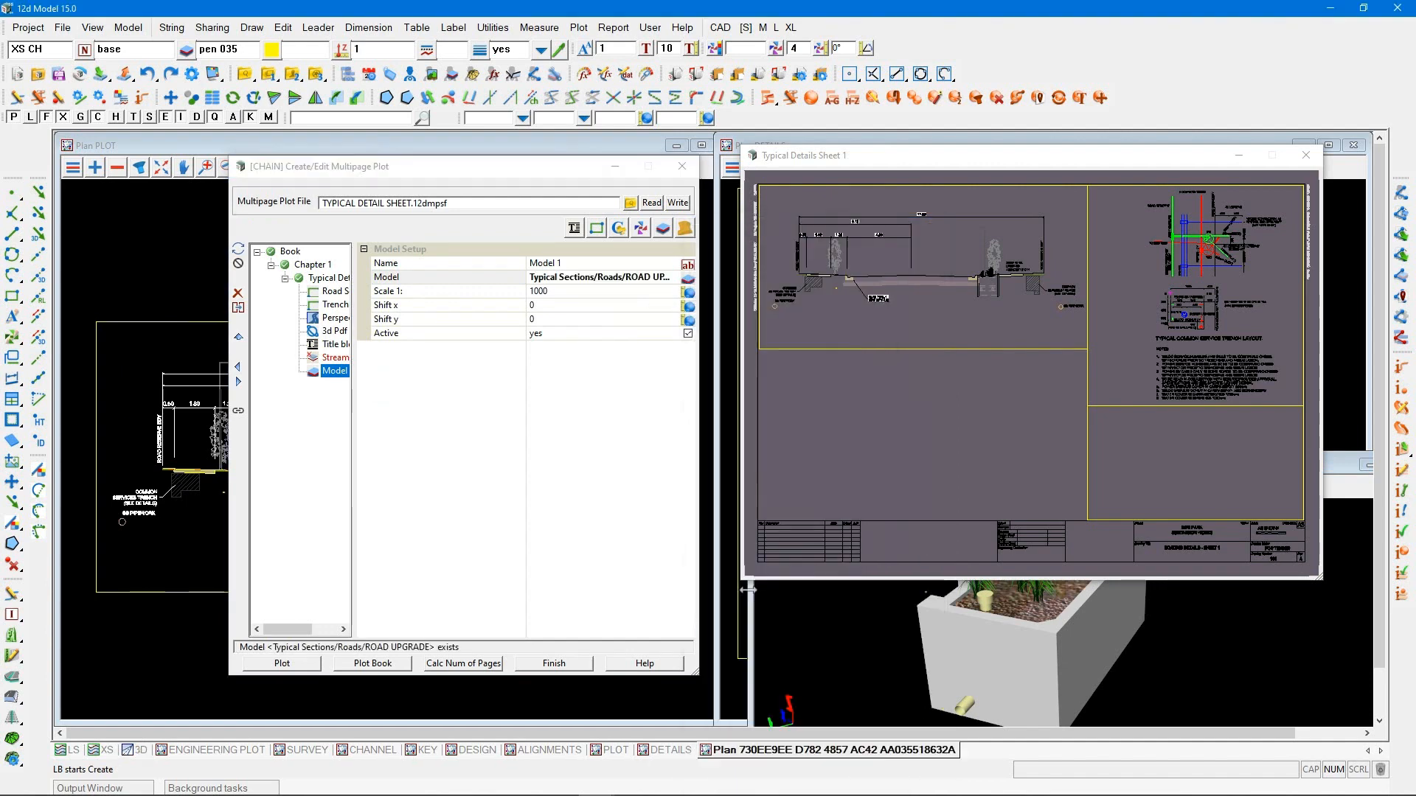
{"action": "left_click", "coordinate": [565, 293]}
{"action": "left_click_drag", "start_coordinate": [565, 293], "coordinate": [446, 292]}
{"action": "type", "text": "100"}
{"action": "key", "text": "Return"}
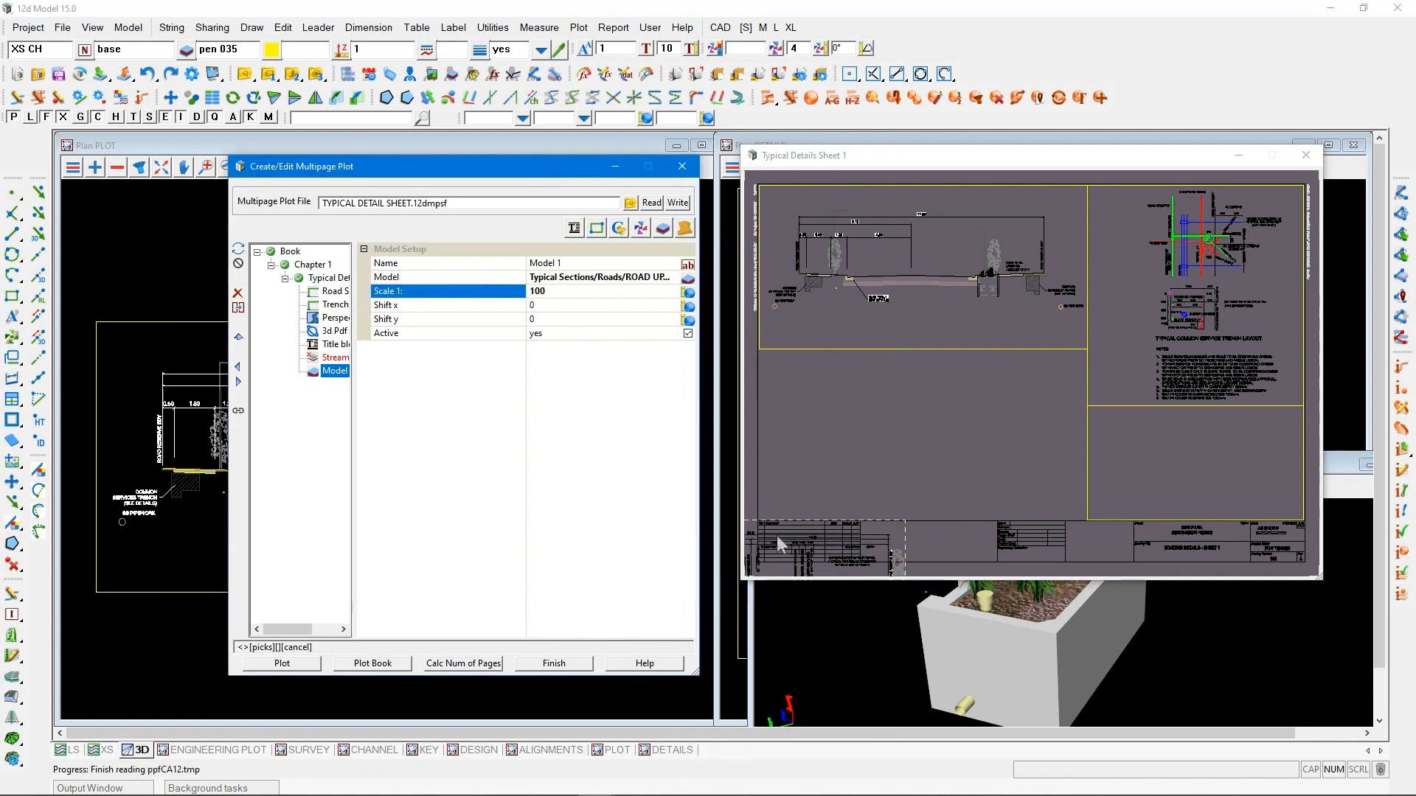
Move the road upgrade section just above the title block, at a shift of about 12.98, 8.52, and name its item Road Upgrade
{"action": "left_click_drag", "start_coordinate": [816, 539], "coordinate": [946, 389]}
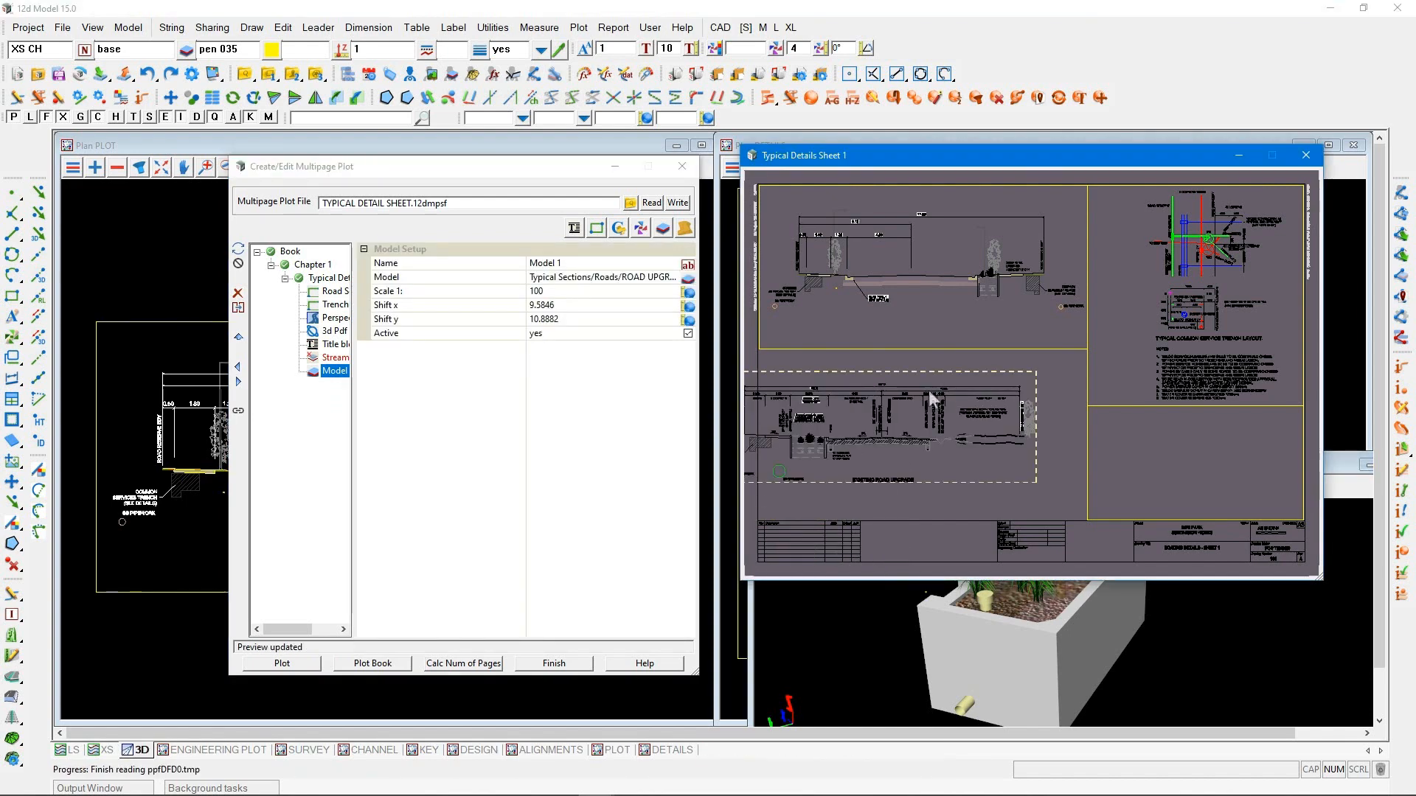
{"action": "left_click_drag", "start_coordinate": [963, 374], "coordinate": [969, 424]}
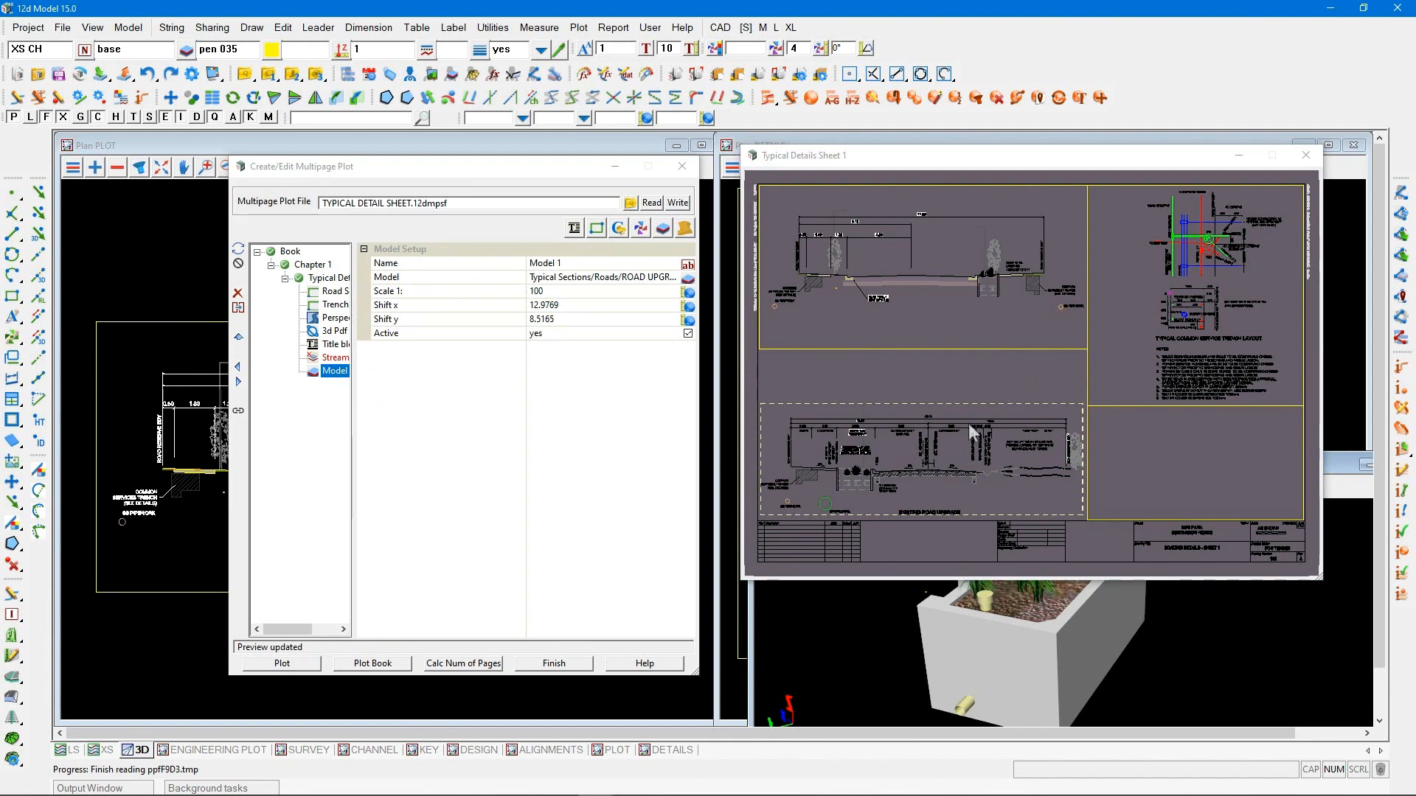
{"action": "left_click", "coordinate": [502, 278]}
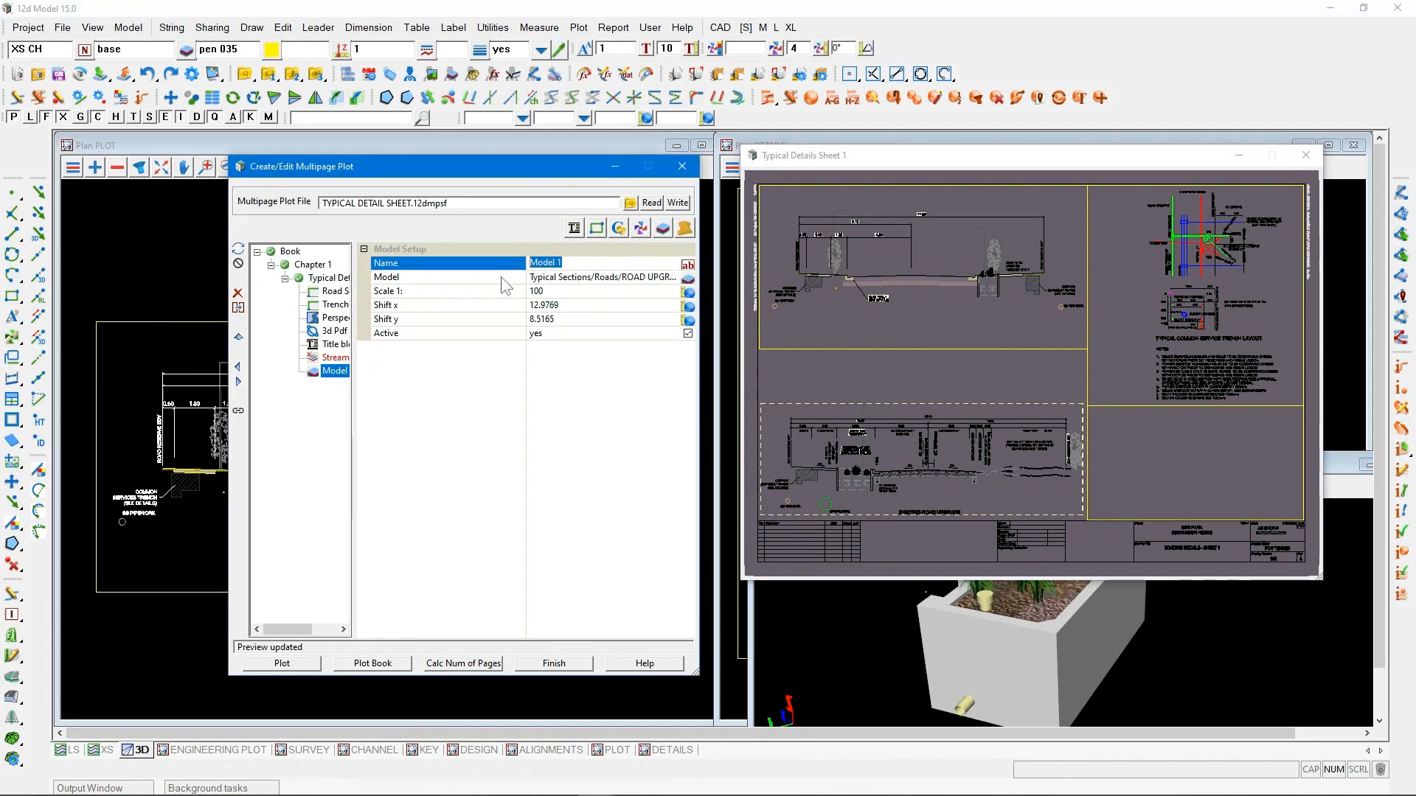
{"action": "type", "text": "Road Upgrade"}
{"action": "key", "text": "Return"}
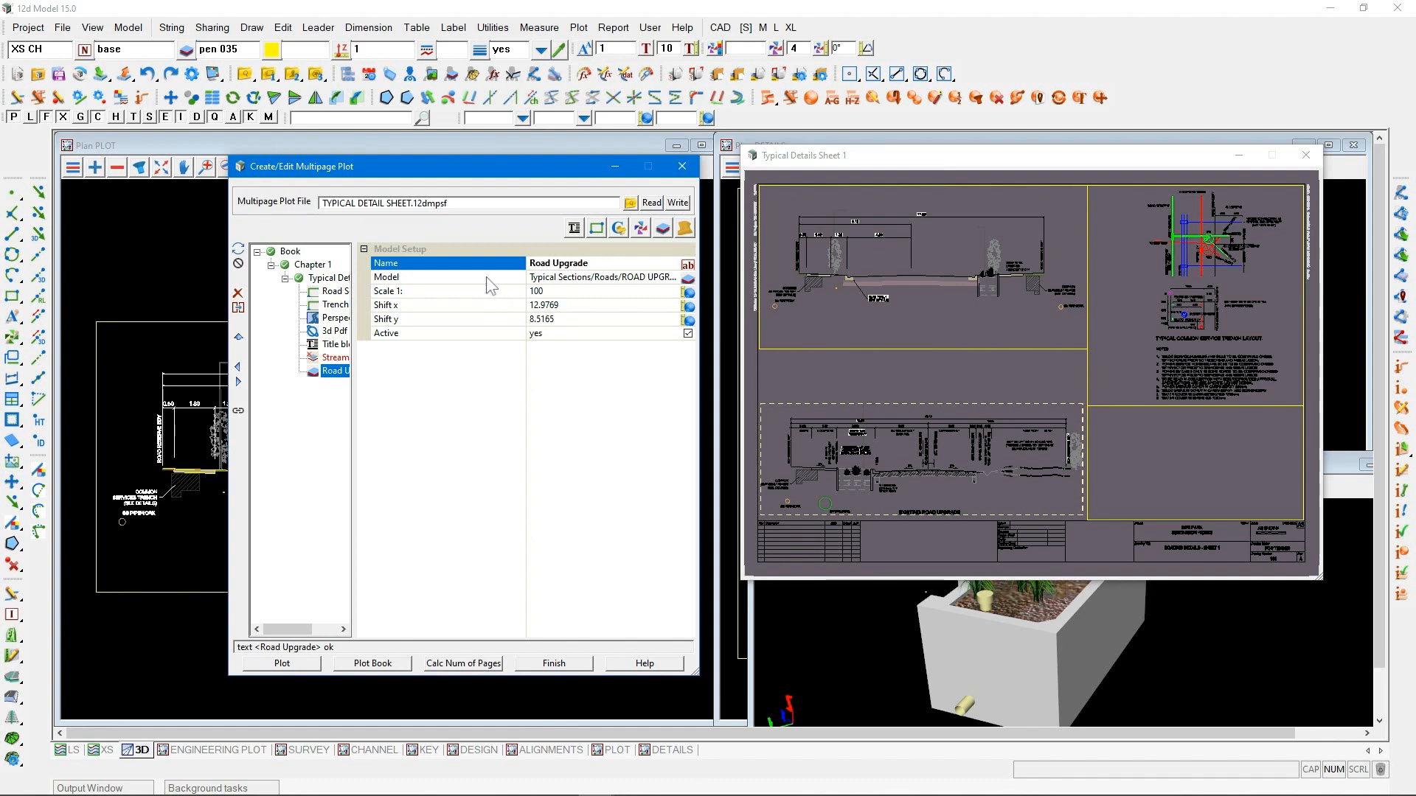
Add a third model item to the sheet and name it Kerb
{"action": "left_click", "coordinate": [663, 228]}
{"action": "left_click", "coordinate": [680, 259]}
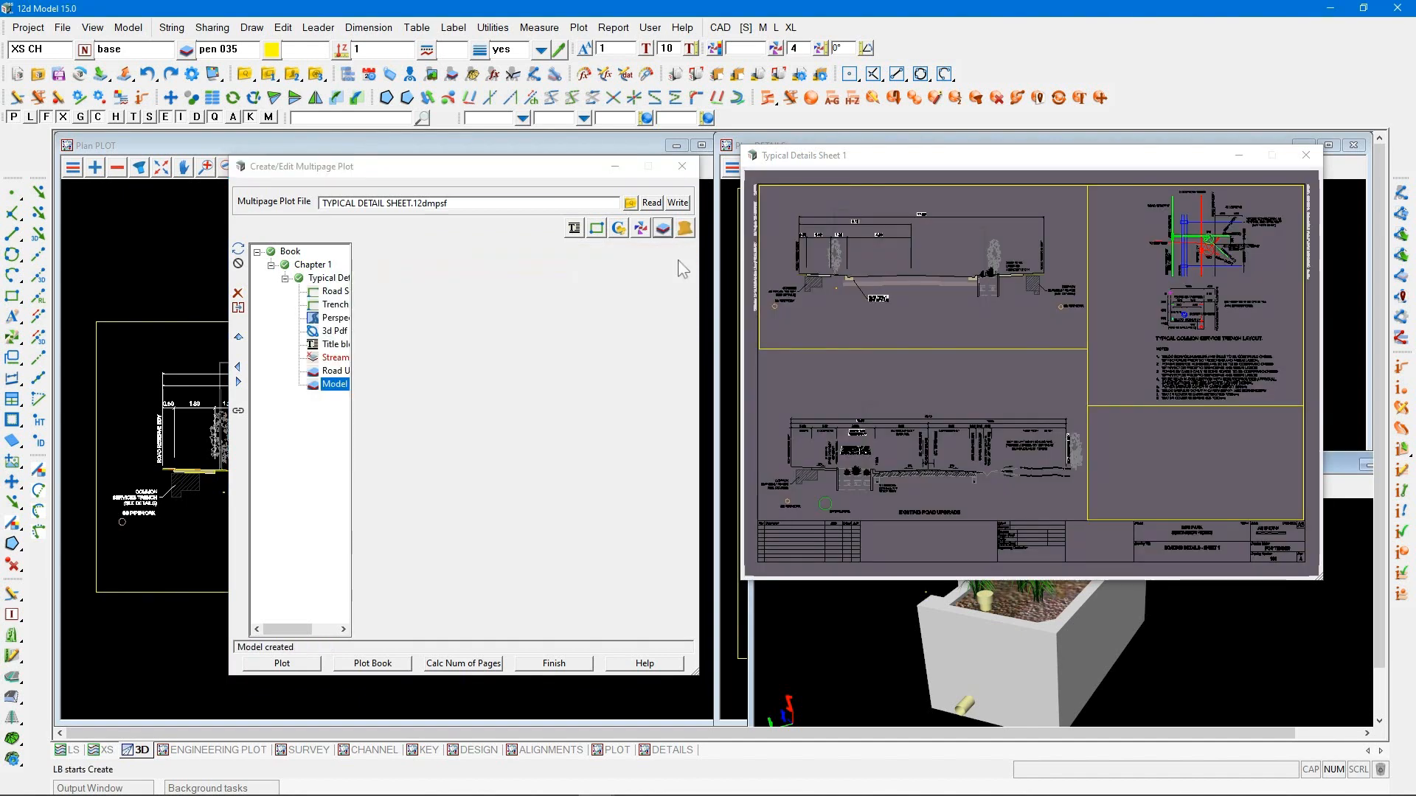
{"action": "left_click", "coordinate": [479, 260]}
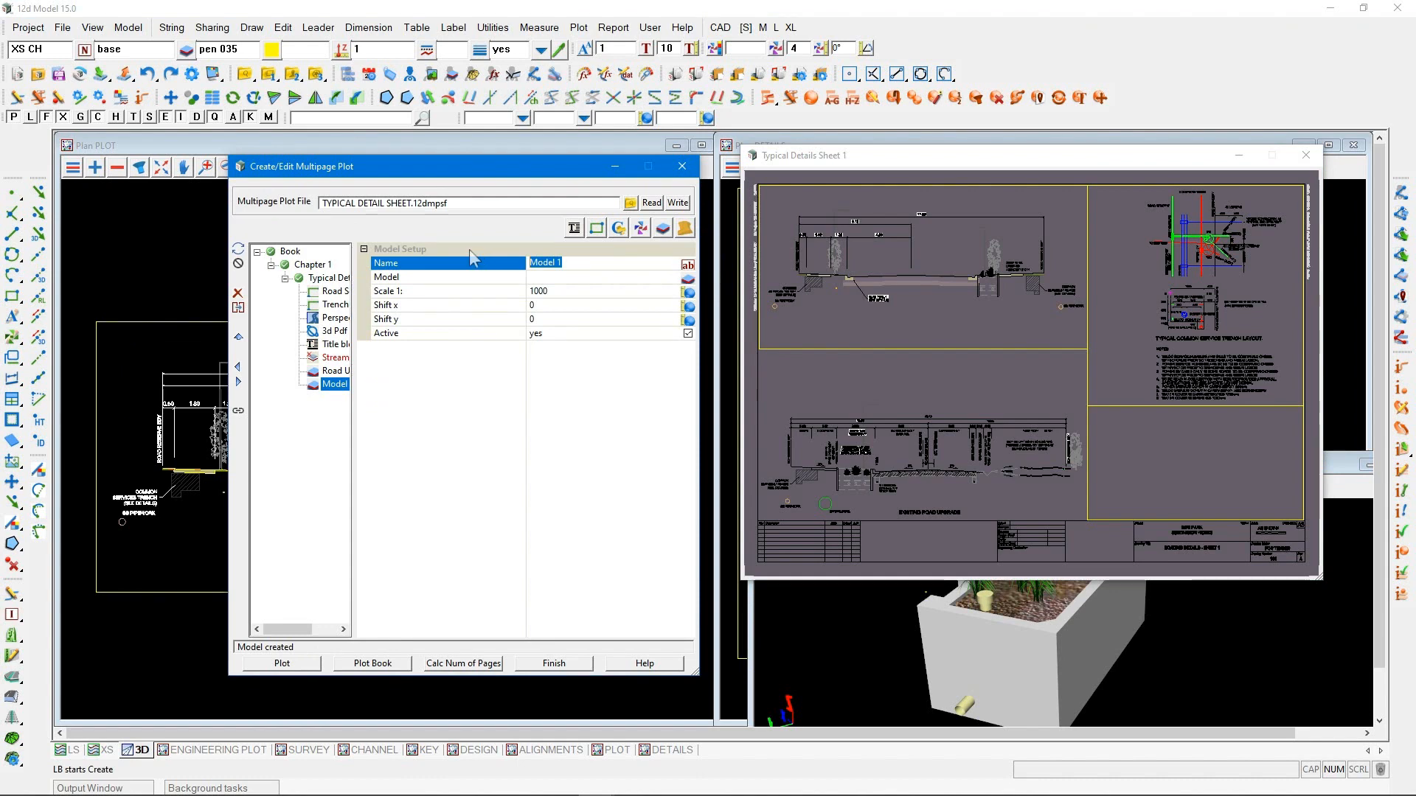
{"action": "type", "text": "Kerb"}
{"action": "key", "text": "Return"}
Assign the Typical Details/Kerb/TYPE 1 model to the Kerb item and move it above the road upgrade section, shifted about 52.8, 161.2
{"action": "left_click", "coordinate": [688, 278]}
{"action": "left_click", "coordinate": [697, 517]}
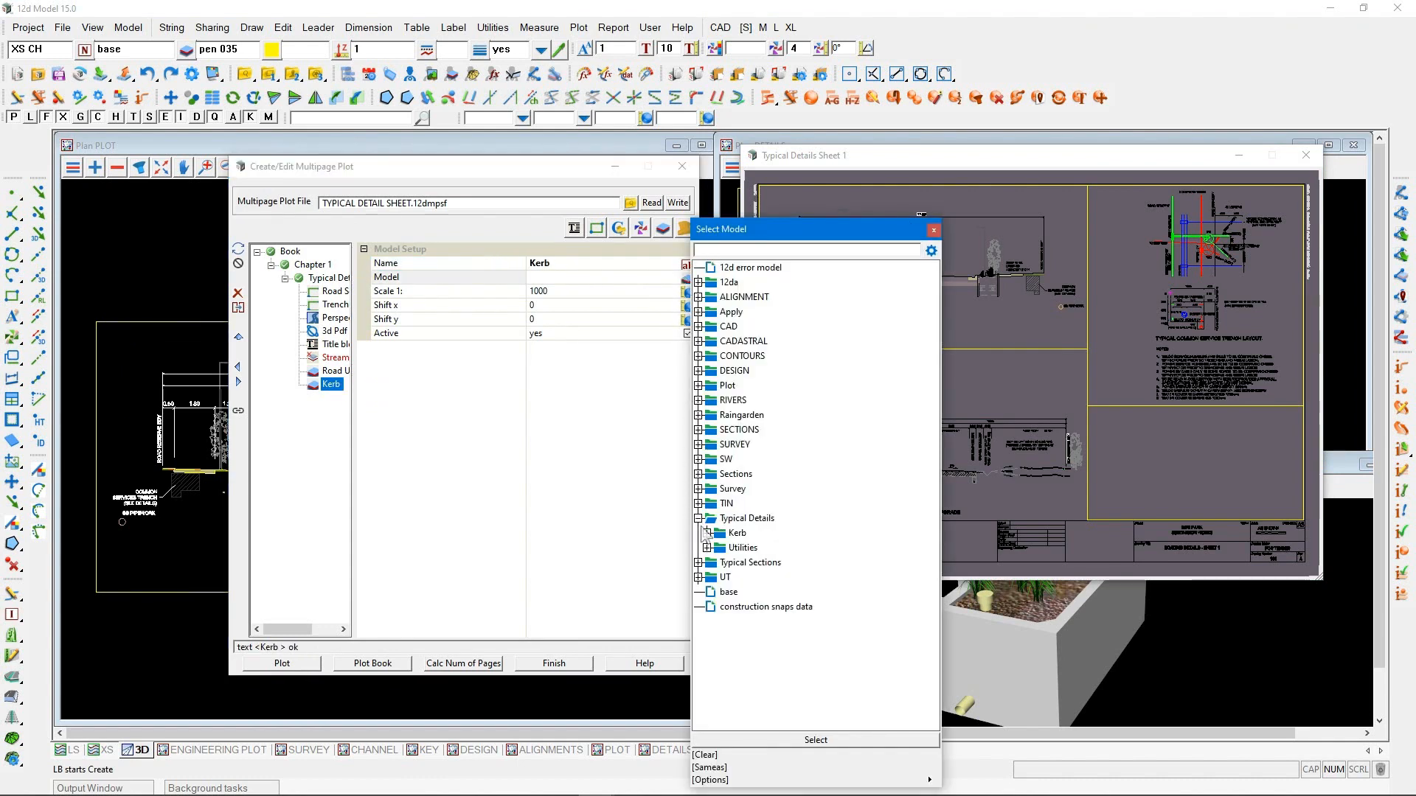
{"action": "left_click", "coordinate": [706, 532]}
{"action": "double_click", "coordinate": [735, 557]}
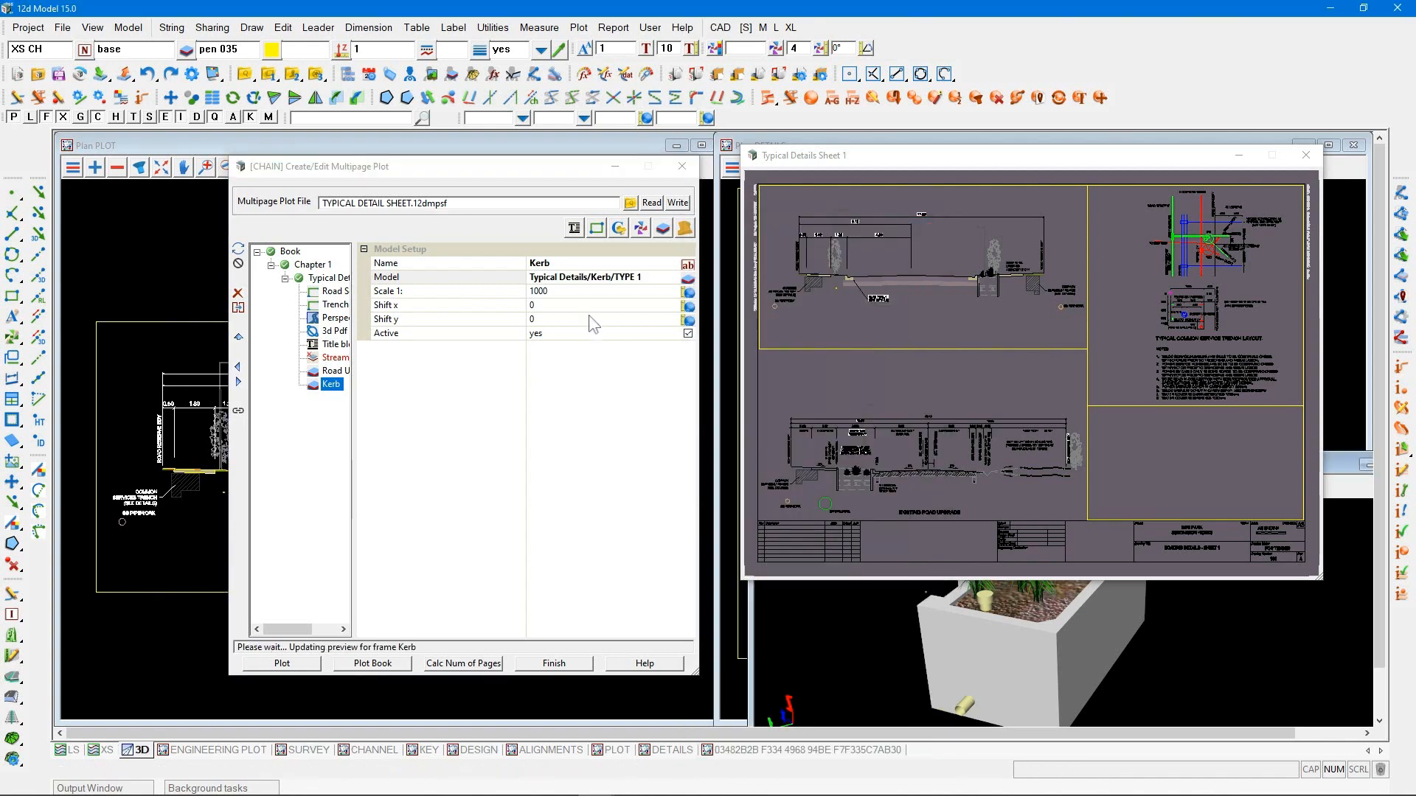
{"action": "left_click", "coordinate": [239, 413]}
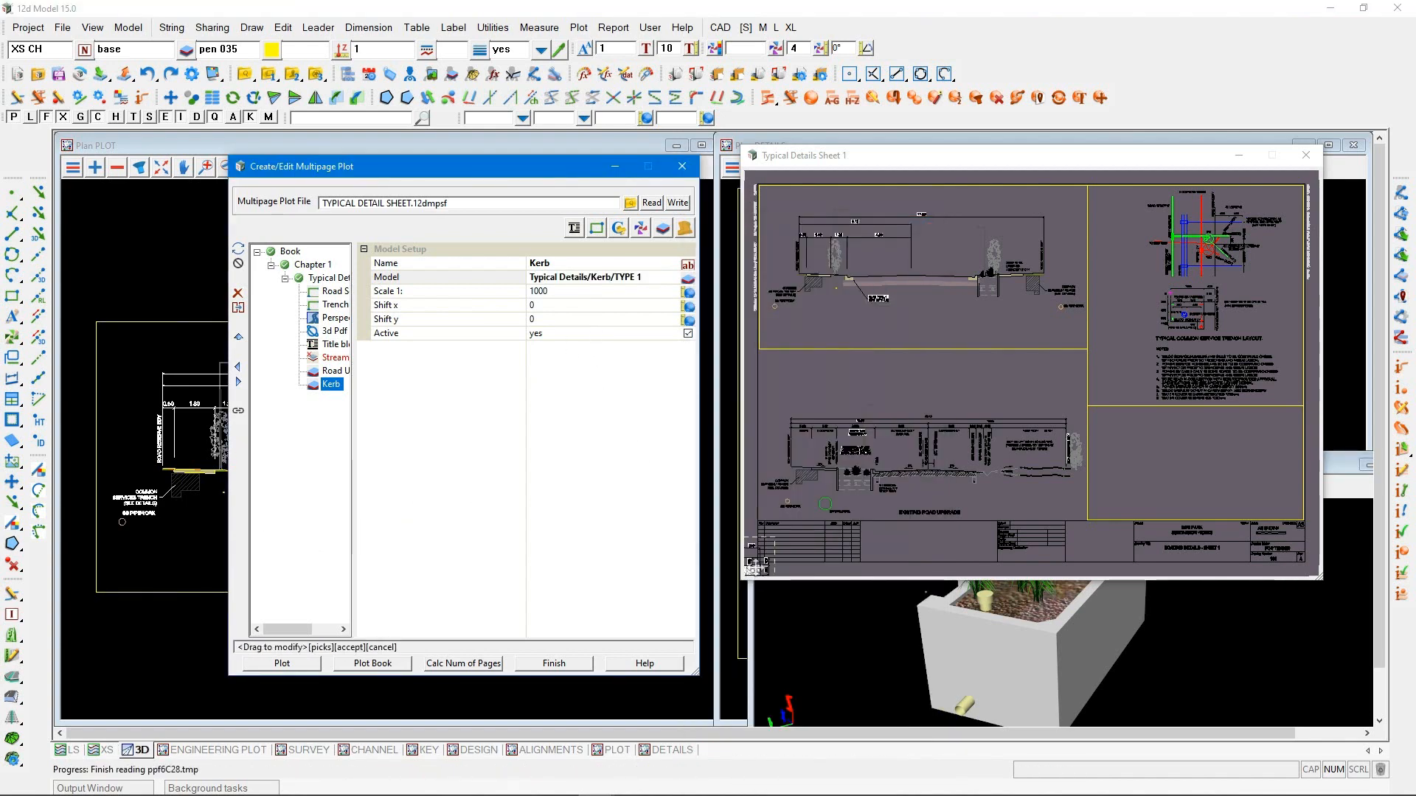
{"action": "left_click_drag", "start_coordinate": [757, 565], "coordinate": [826, 359]}
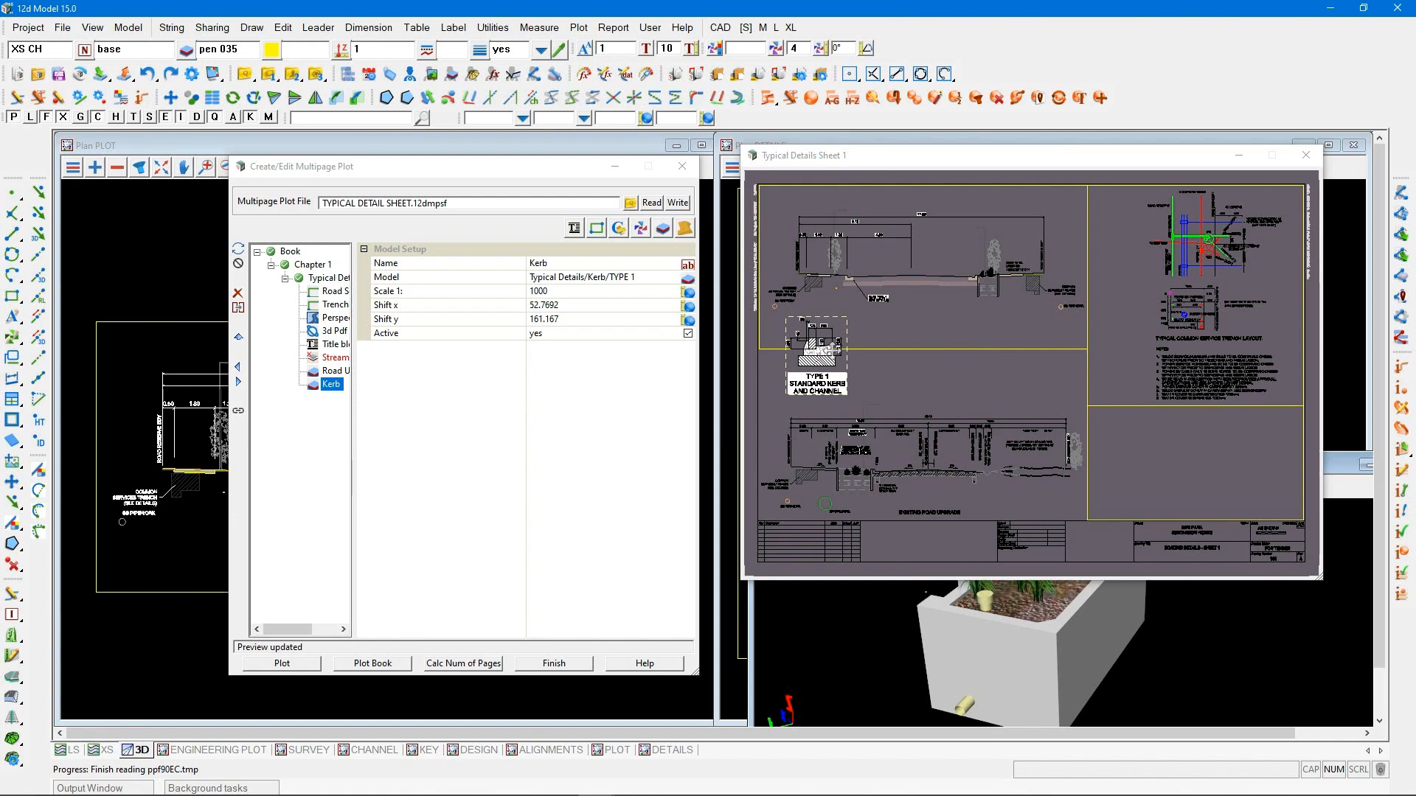
Add a fourth model item to the sheet and name it Notes
{"action": "left_click", "coordinate": [663, 228]}
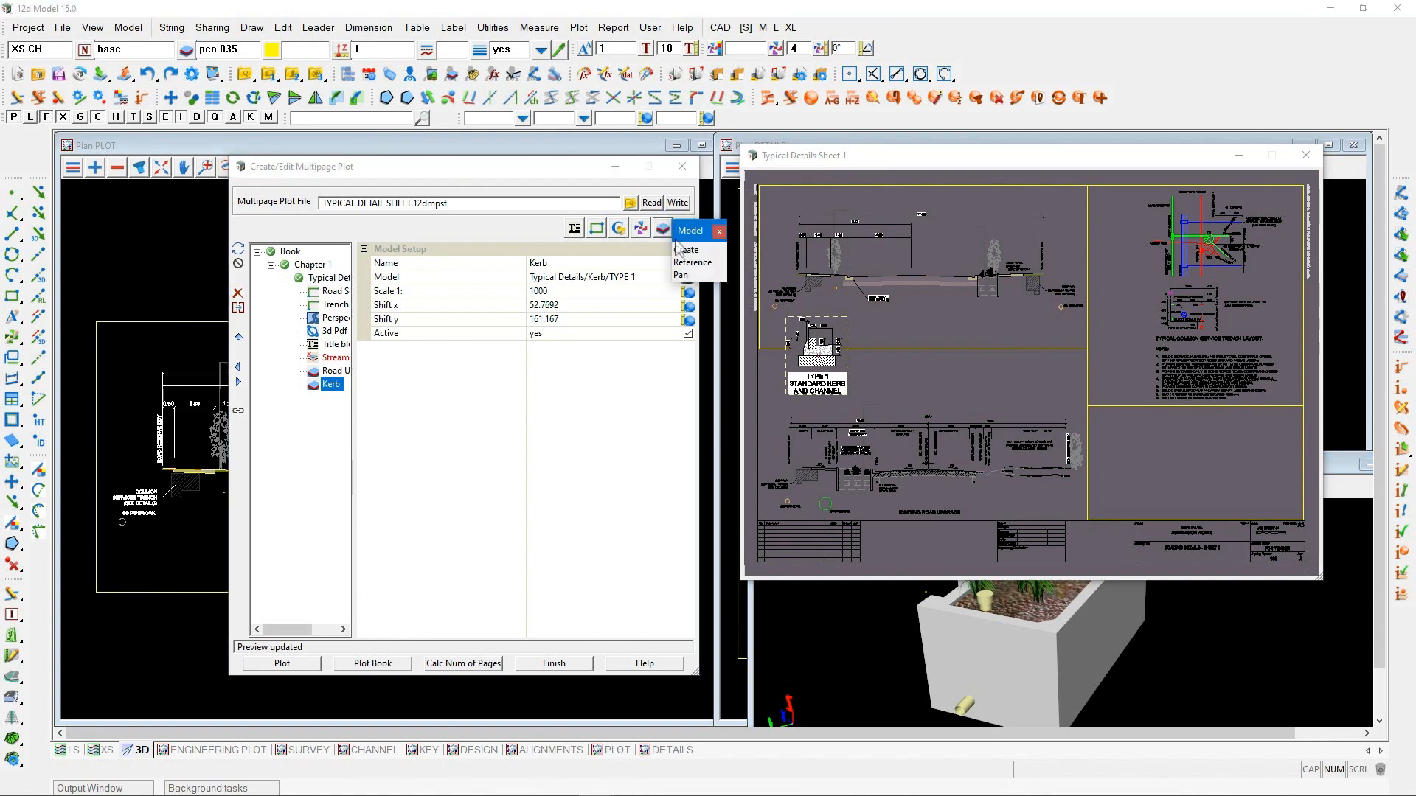
{"action": "left_click", "coordinate": [679, 250]}
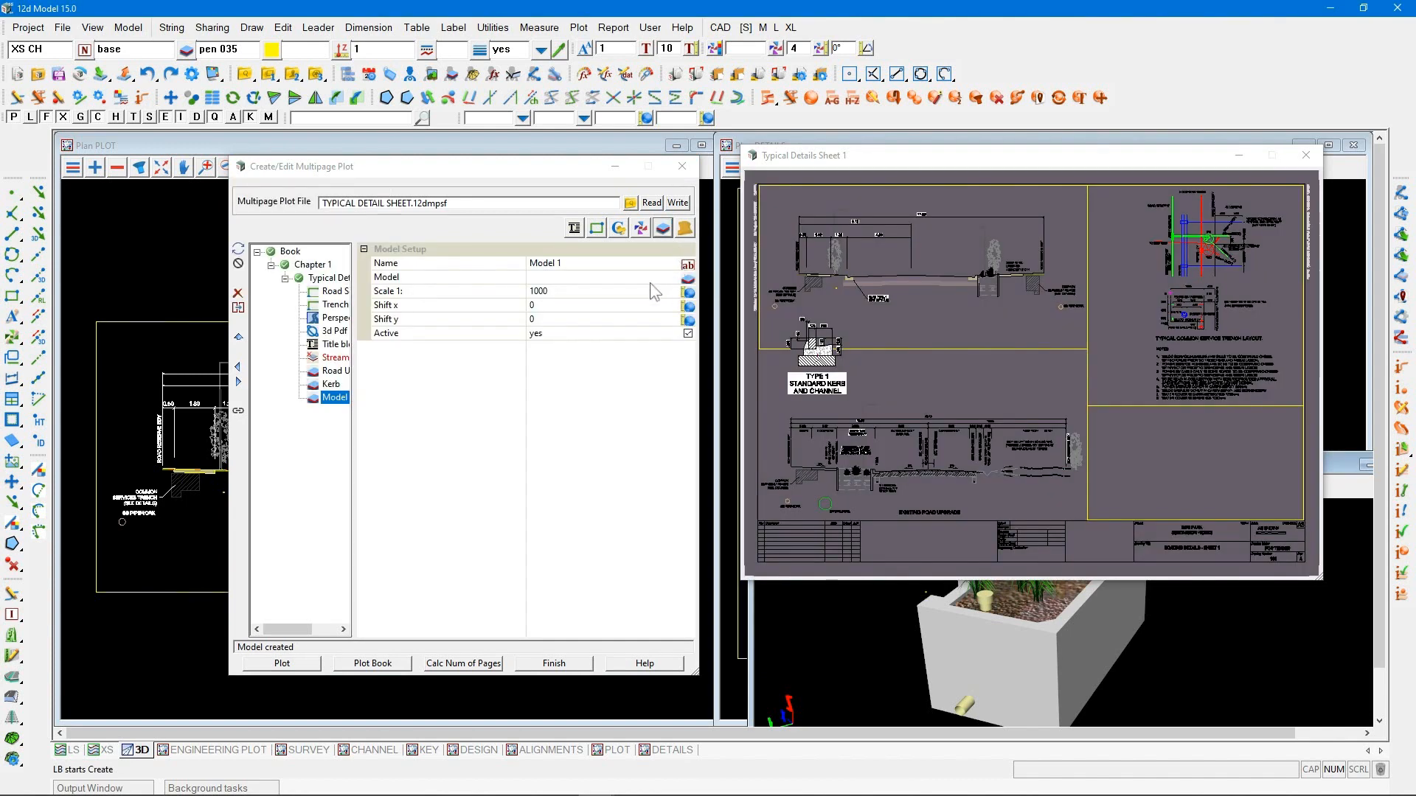
{"action": "left_click", "coordinate": [435, 265]}
{"action": "type", "text": "No"}
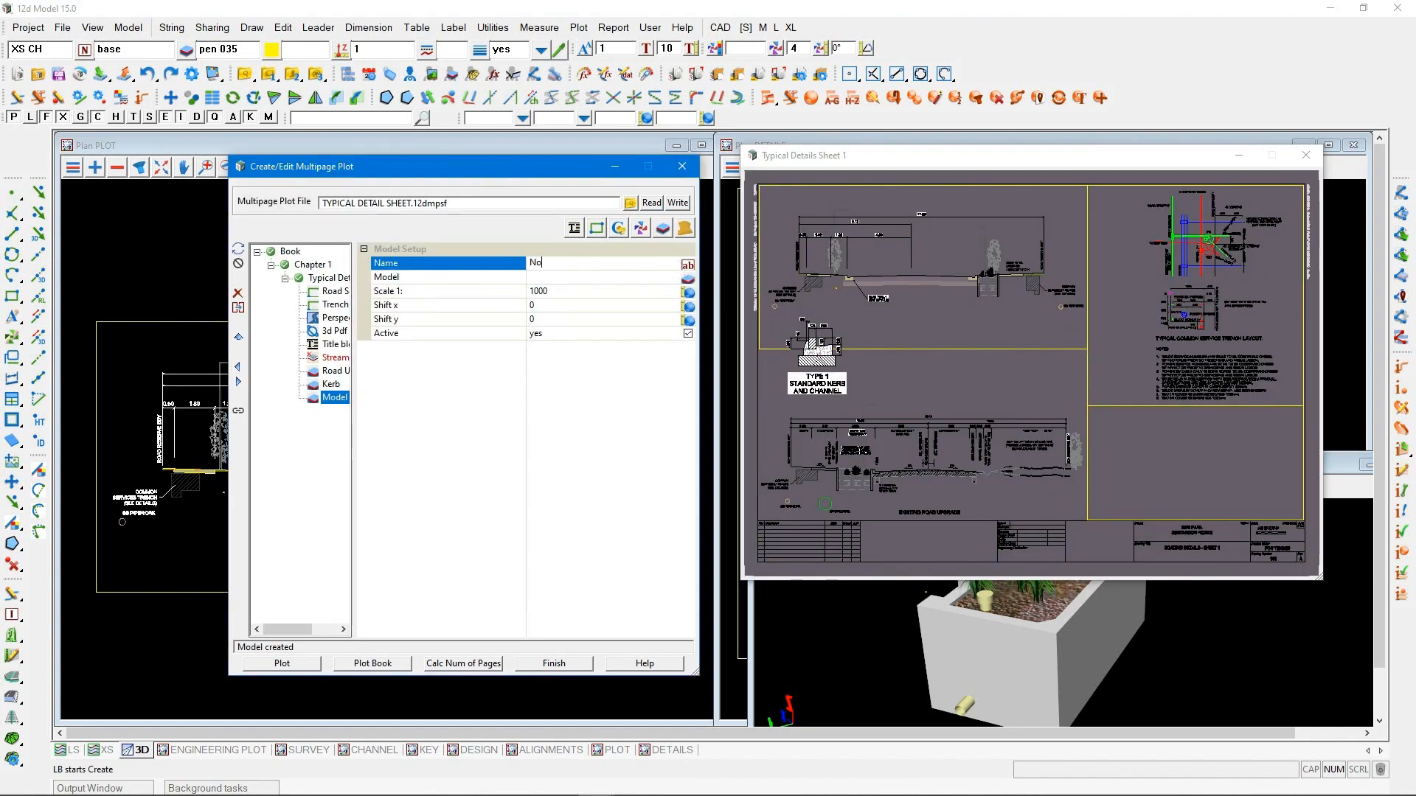
{"action": "type", "text": "tes"}
{"action": "key", "text": "Return"}
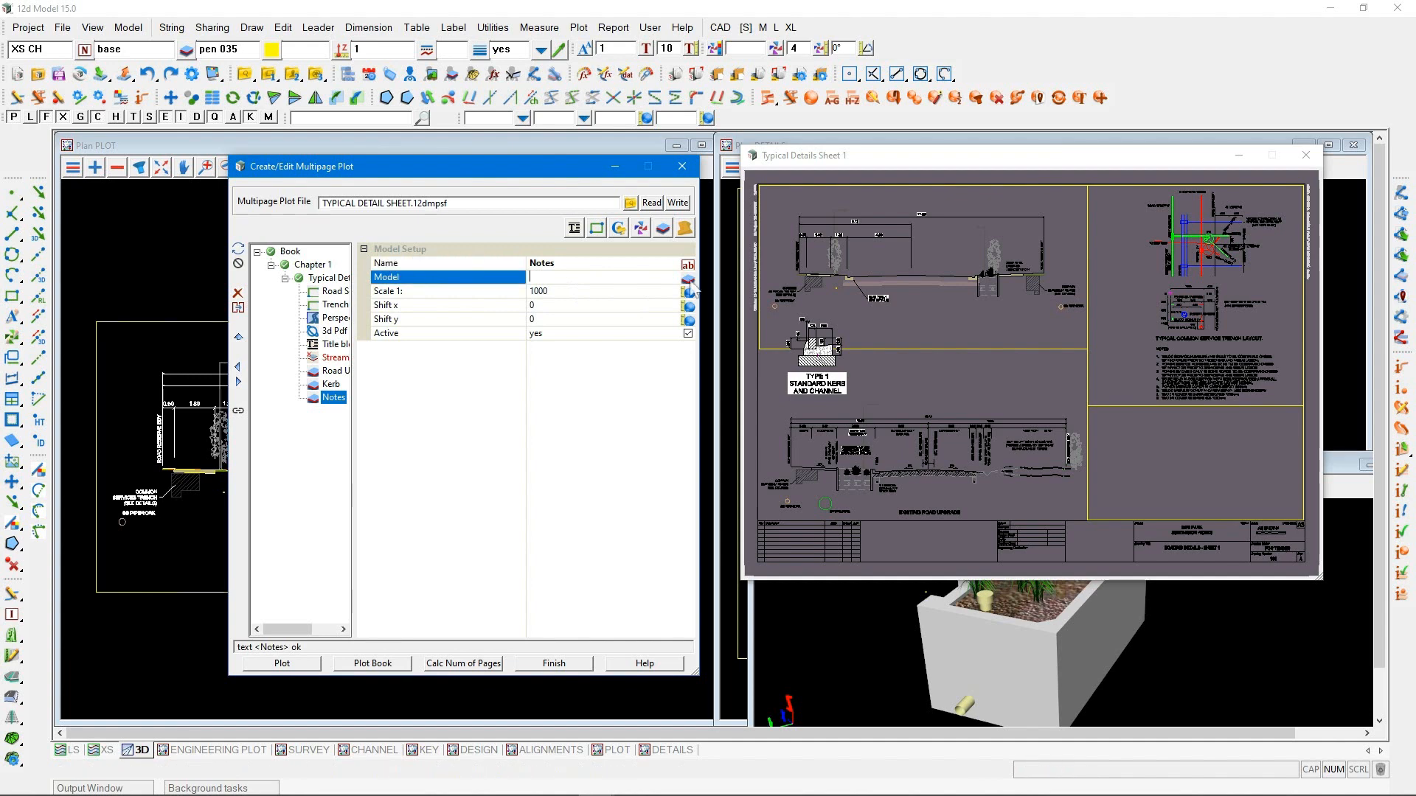
Assign the Typical Sections/Notes/PAVEMENT model to the Notes item and move it beside the kerb detail, shifted about 178.8, 162.2
{"action": "left_click", "coordinate": [688, 281]}
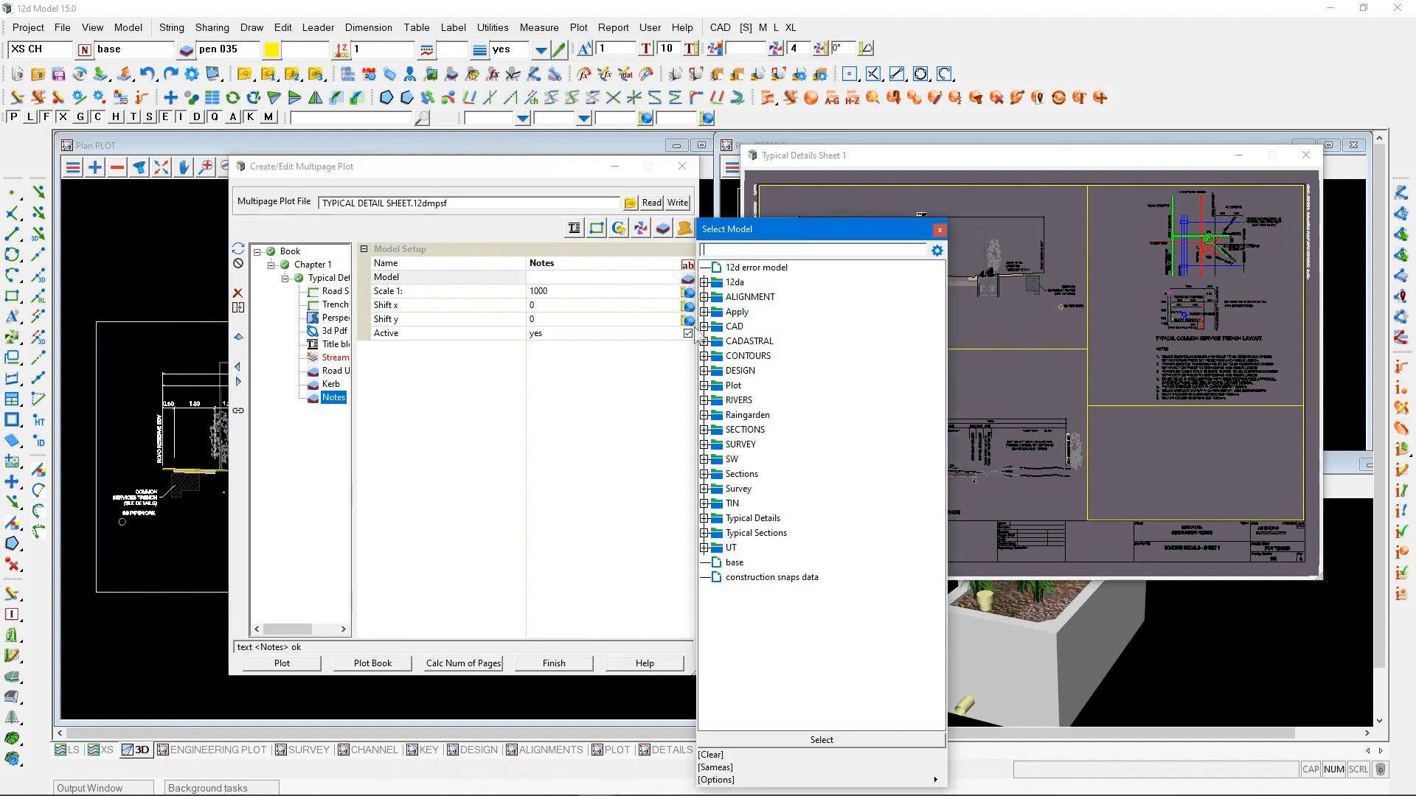
{"action": "left_click", "coordinate": [704, 519]}
{"action": "left_click", "coordinate": [705, 563]}
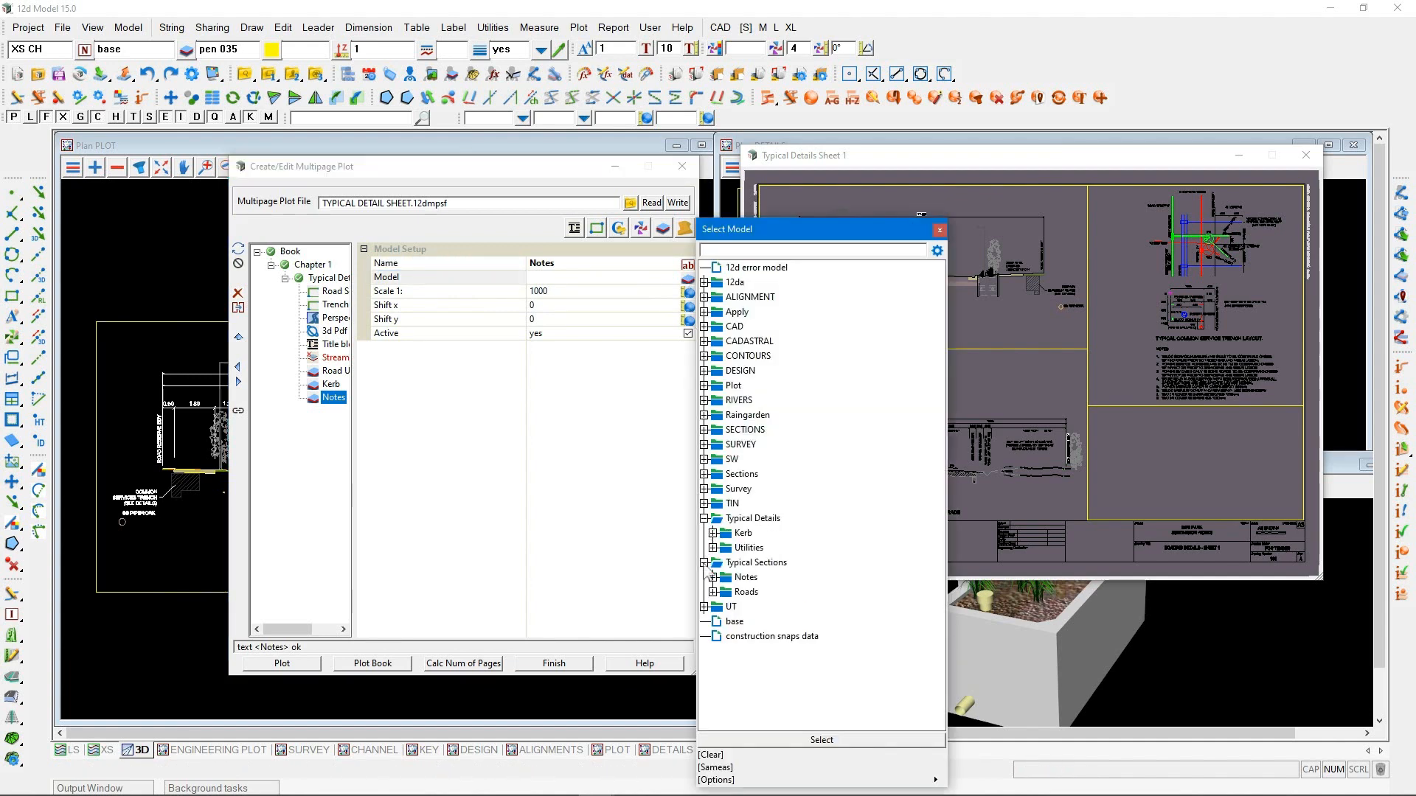
{"action": "left_click", "coordinate": [714, 577]}
{"action": "left_click", "coordinate": [751, 592]}
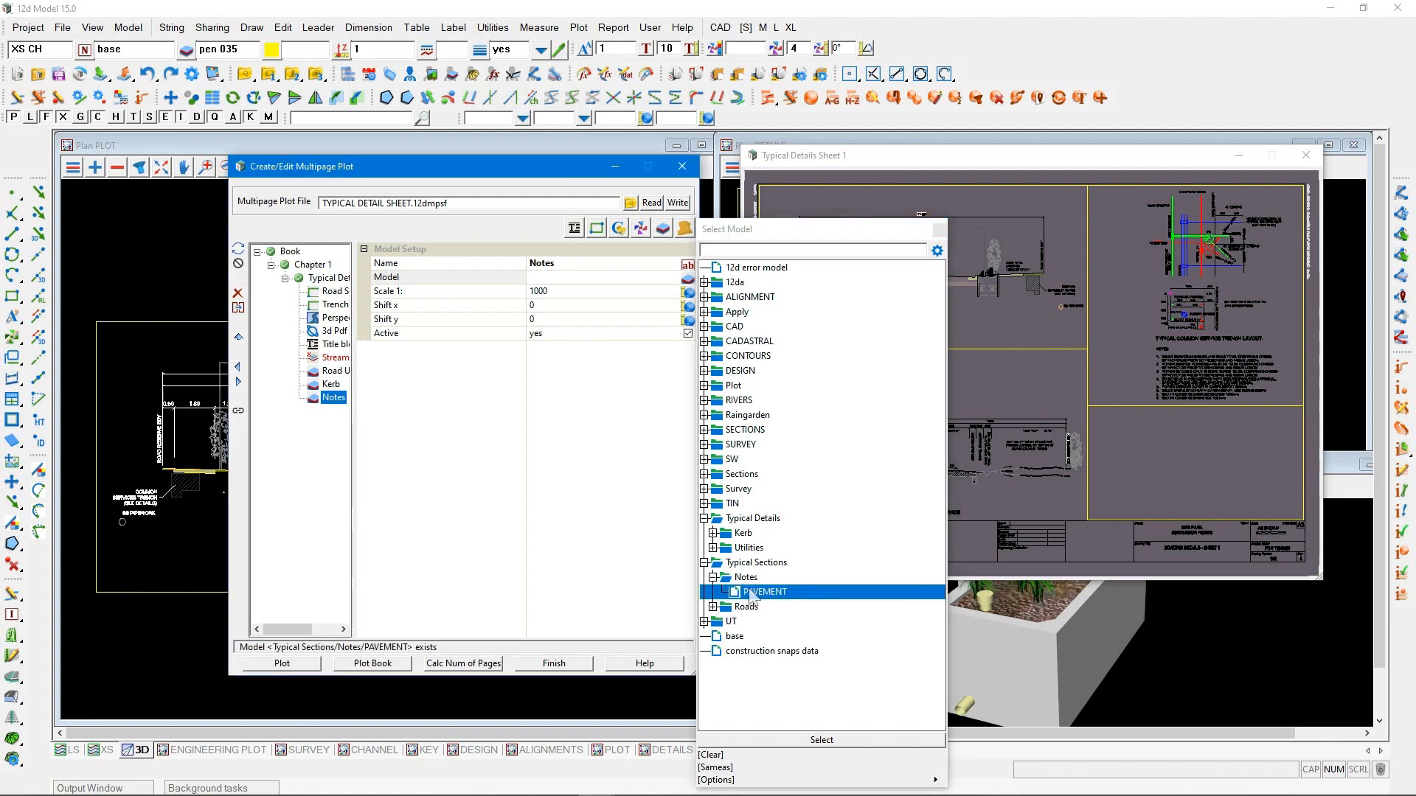
{"action": "double_click", "coordinate": [751, 593]}
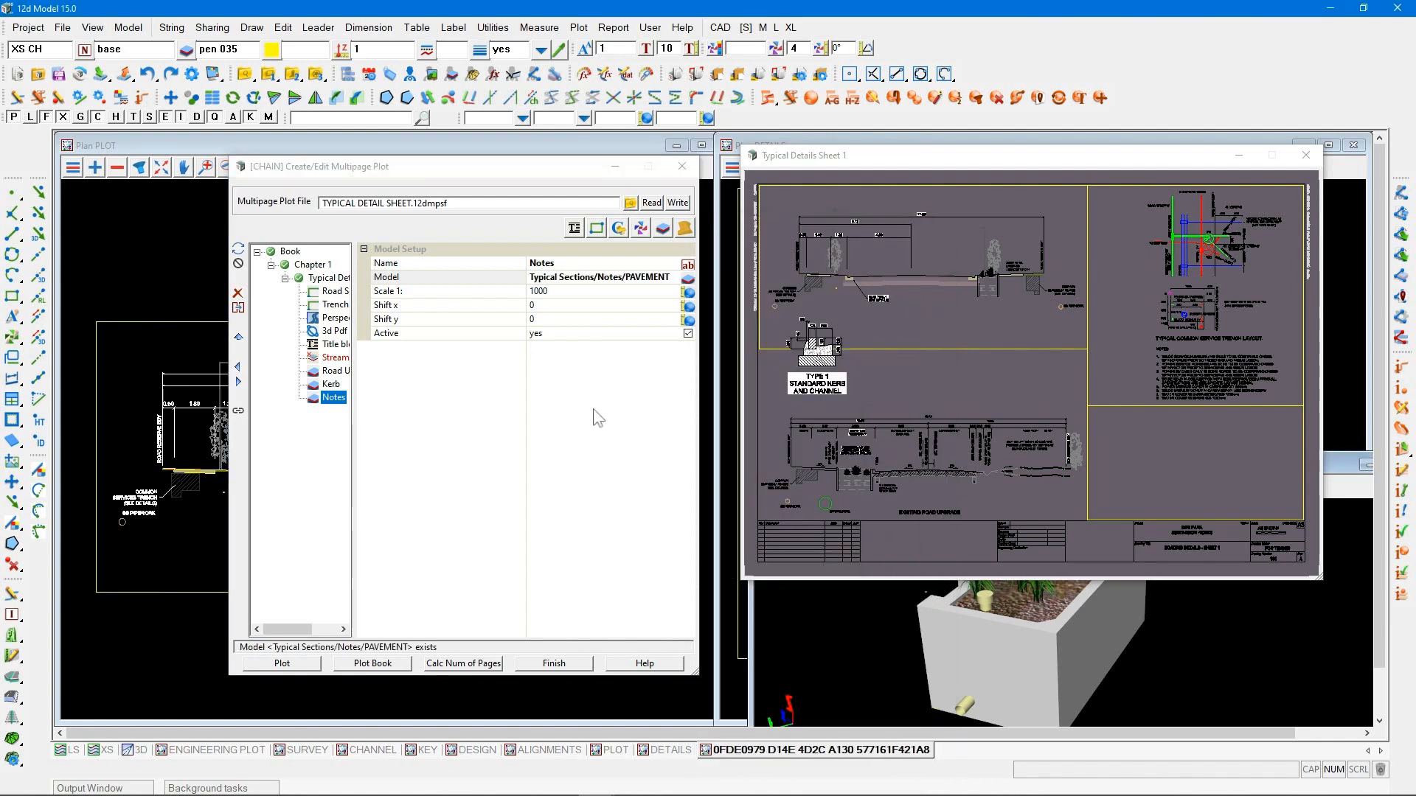
{"action": "left_click", "coordinate": [237, 412]}
{"action": "left_click", "coordinate": [769, 568]}
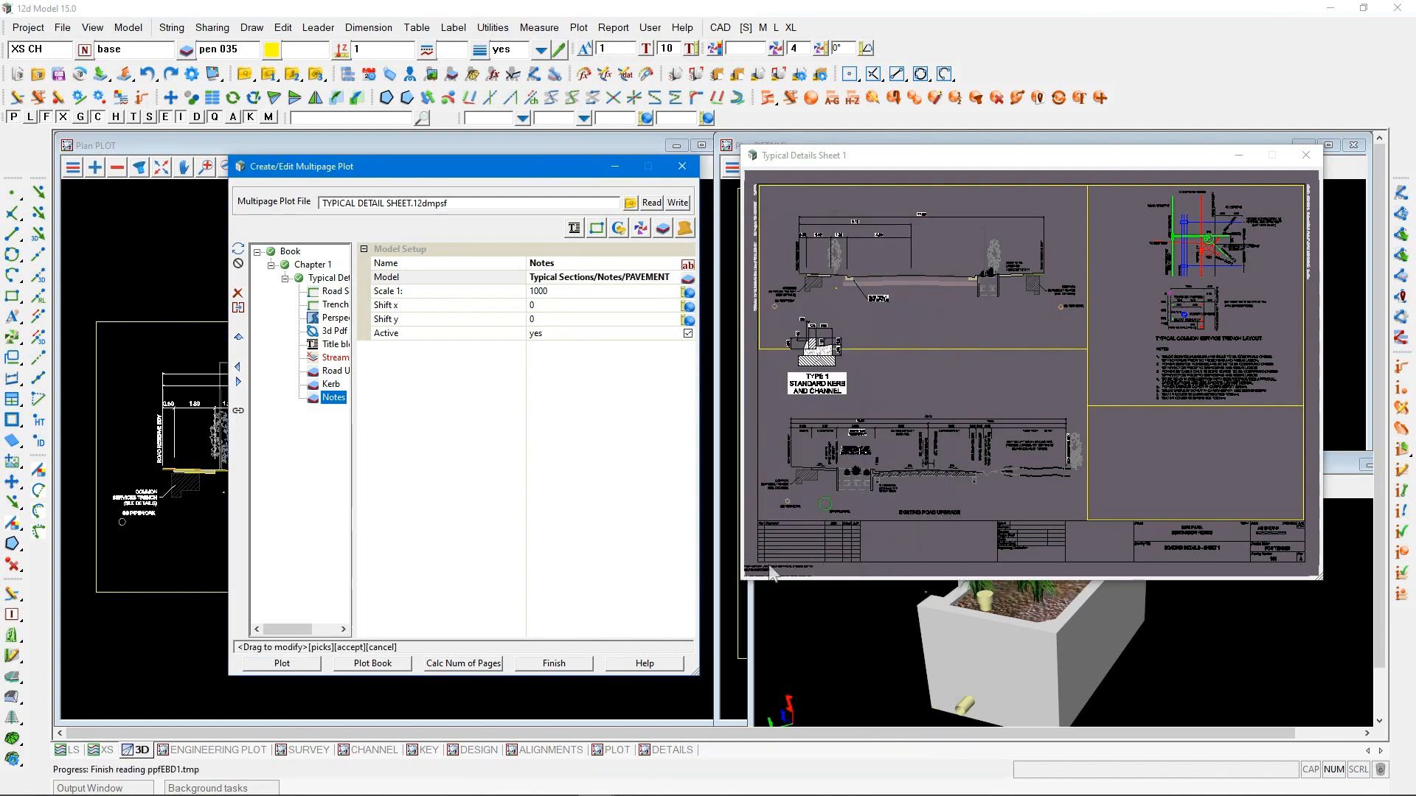
{"action": "left_click_drag", "start_coordinate": [922, 419], "coordinate": [1013, 343]}
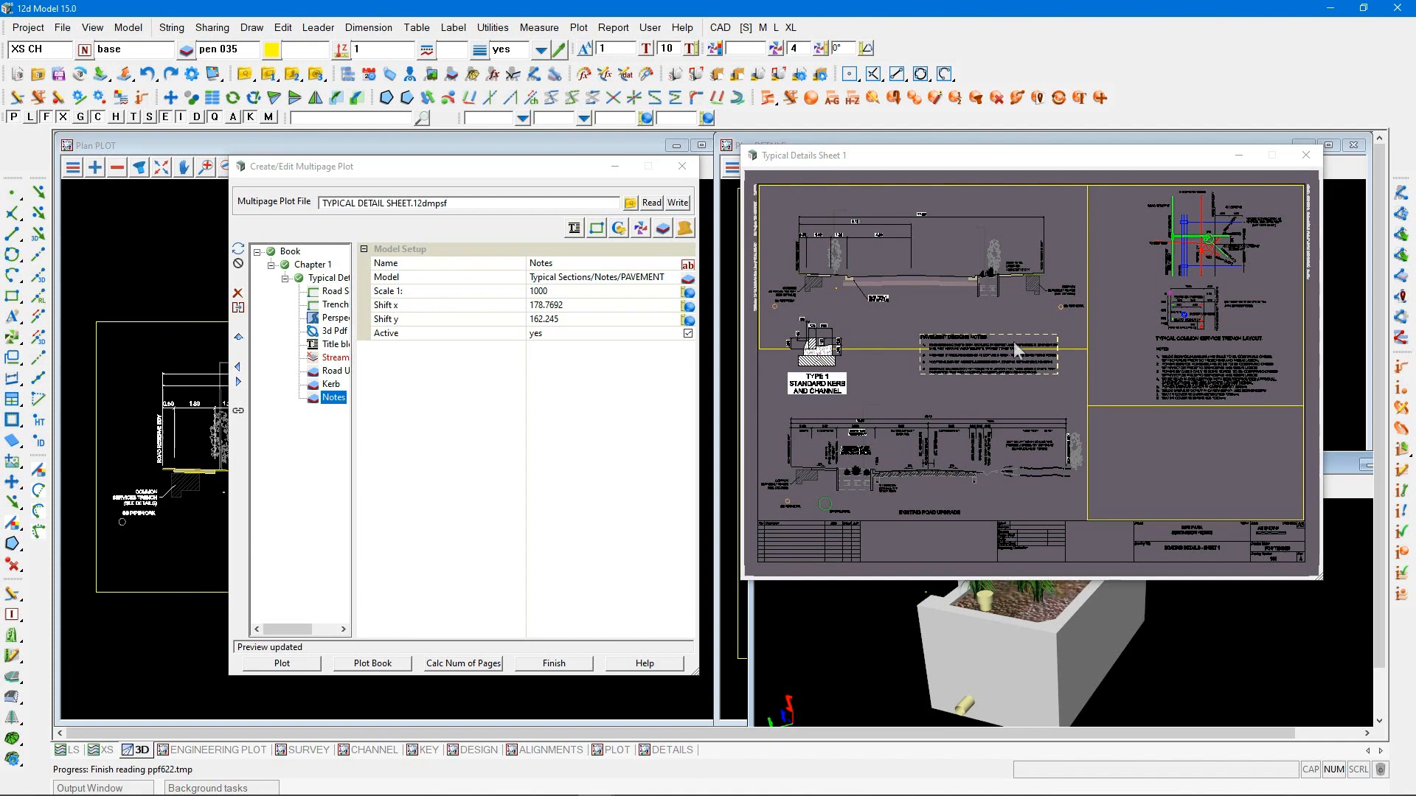
Save the multipage plot file TYPICAL DETAIL SHEET.12dmpsf over the existing one and plot the sheet
{"action": "left_click", "coordinate": [677, 203]}
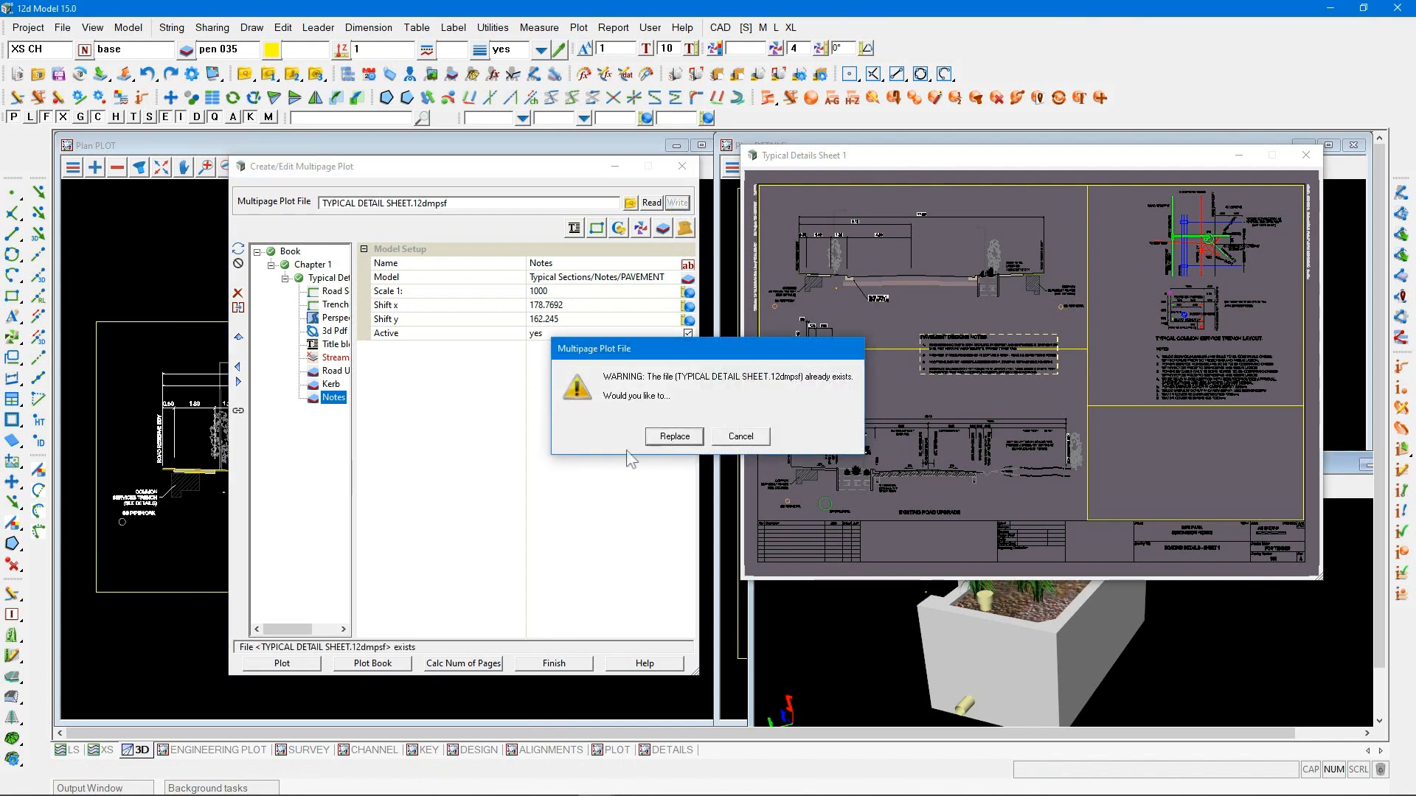
{"action": "left_click", "coordinate": [674, 436]}
{"action": "left_click", "coordinate": [284, 665]}
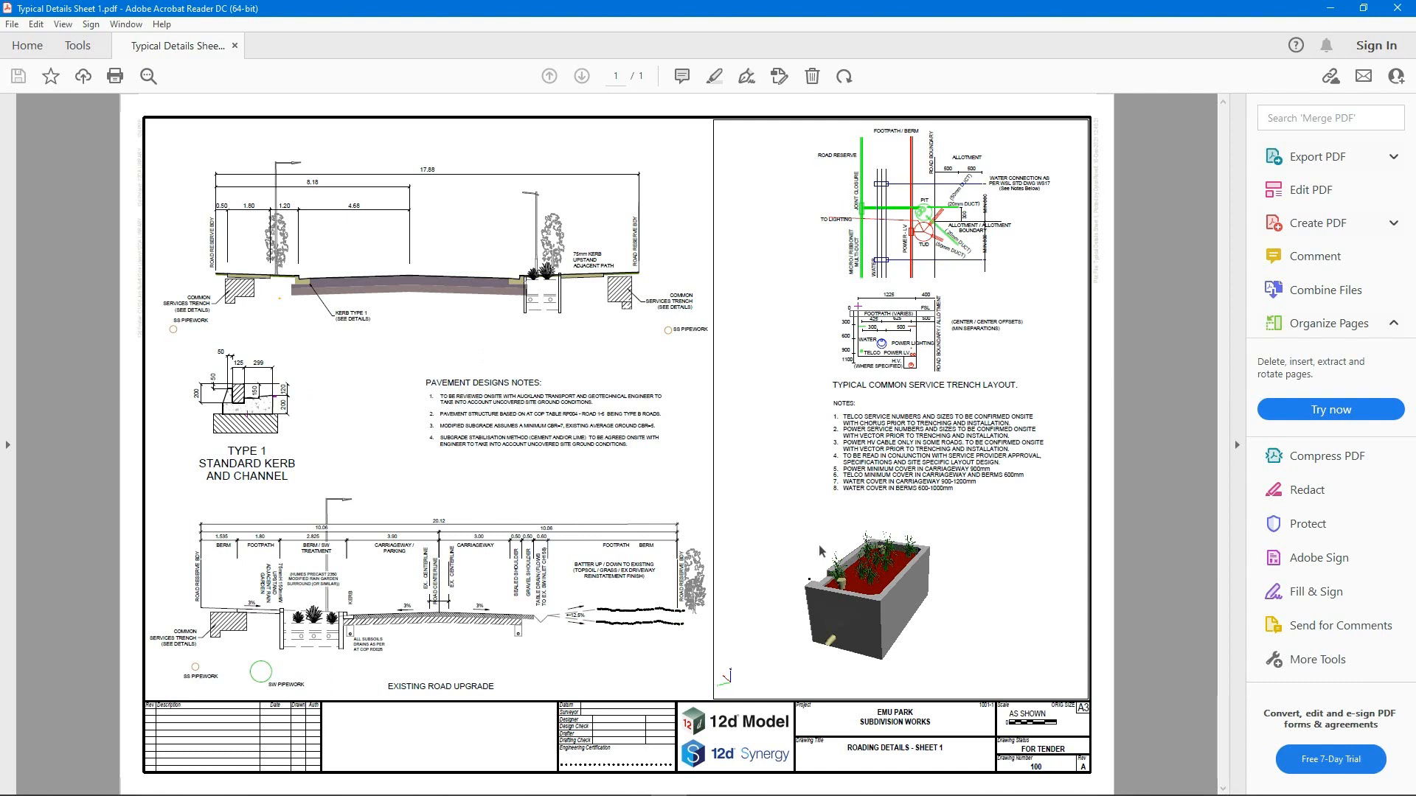
Activate the 3D raingarden in the plotted PDF, then rotate and zoom it to examine the model
{"action": "mouse_move", "coordinate": [824, 551]}
{"action": "mouse_move", "coordinate": [853, 571]}
{"action": "left_mouse_down"}
{"action": "mouse_move", "coordinate": [894, 603]}
{"action": "mouse_move", "coordinate": [849, 578]}
{"action": "mouse_move", "coordinate": [914, 581]}
{"action": "mouse_move", "coordinate": [855, 583]}
{"action": "mouse_move", "coordinate": [866, 588]}
{"action": "left_mouse_up"}
{"action": "scroll", "coordinate": [850, 579], "scroll_direction": "up", "scroll_amount": 3}
{"action": "scroll", "coordinate": [849, 580], "scroll_direction": "up", "scroll_amount": 3}
{"action": "scroll", "coordinate": [855, 583], "scroll_direction": "down", "scroll_amount": 4}
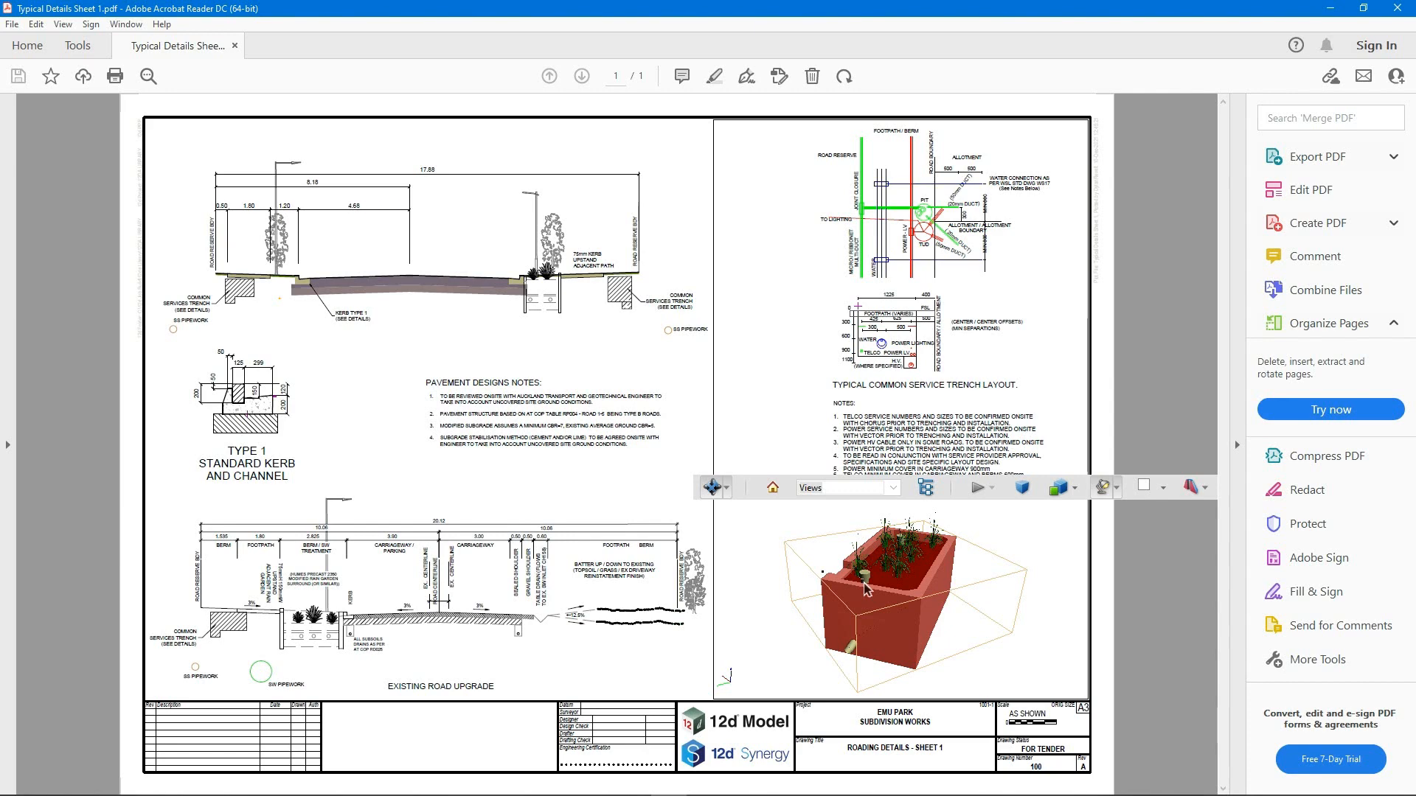
Hide the Raingarden/Mesh/Vegetation and Raingarden/Mesh/MEDIA parts of the PDF's 3D model and rotate it to inspect the chamber interior
{"action": "left_click", "coordinate": [925, 488]}
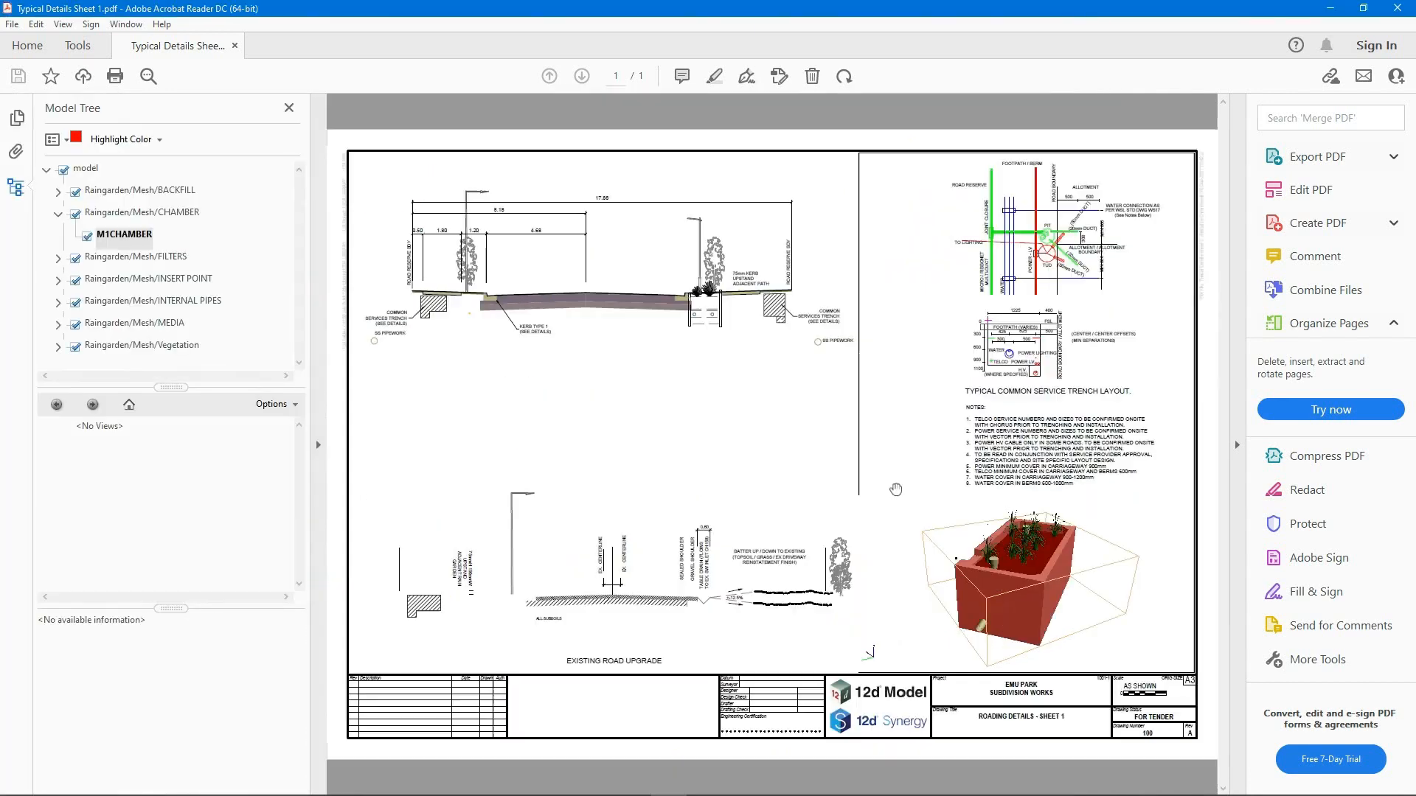
{"action": "left_click", "coordinate": [70, 344]}
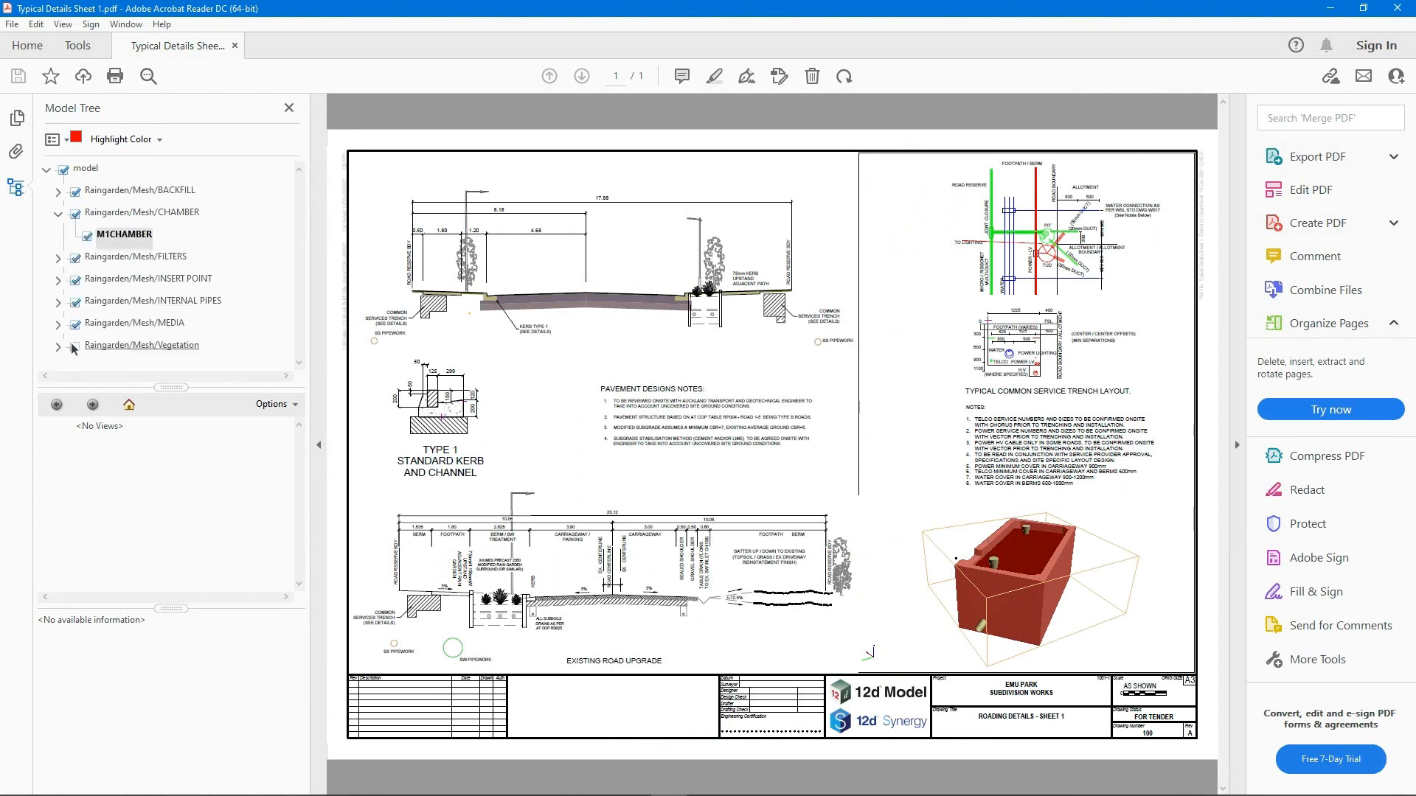
{"action": "left_click", "coordinate": [76, 326]}
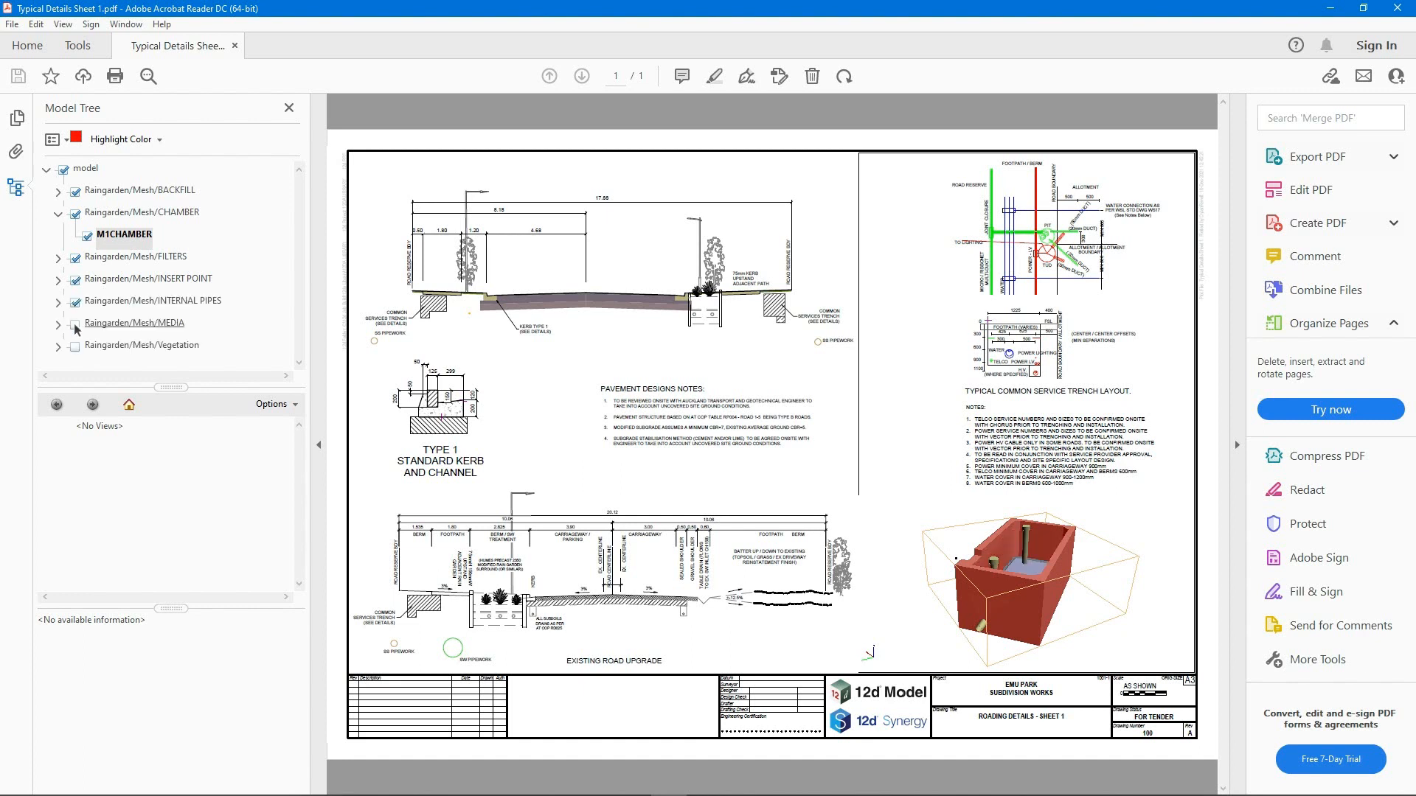
{"action": "mouse_move", "coordinate": [1012, 575]}
{"action": "left_mouse_down"}
{"action": "mouse_move", "coordinate": [992, 574]}
{"action": "mouse_move", "coordinate": [1011, 576]}
{"action": "left_mouse_up"}
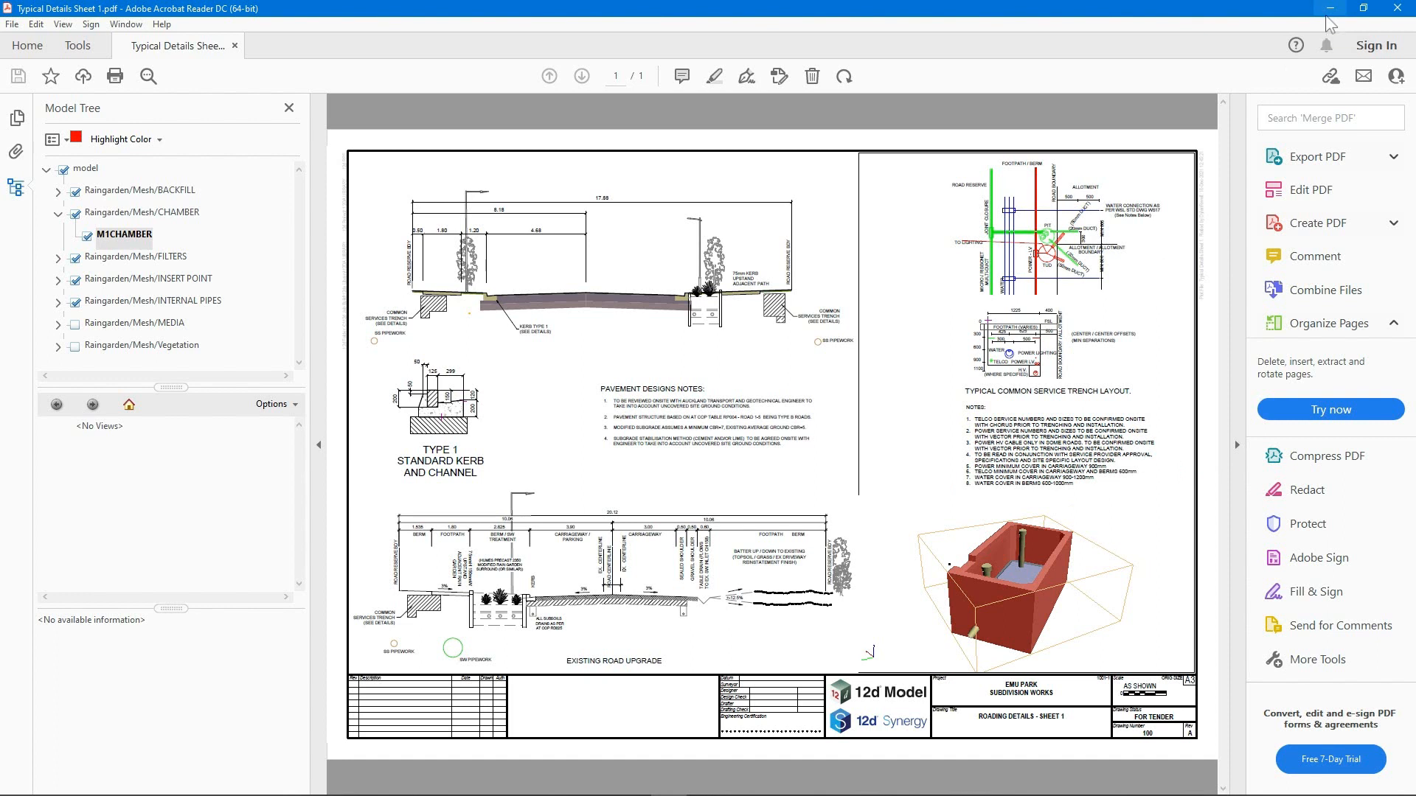
Switch back to 12d Model, write the multipage plot file over the existing one and close its editor
{"action": "left_click", "coordinate": [1329, 9]}
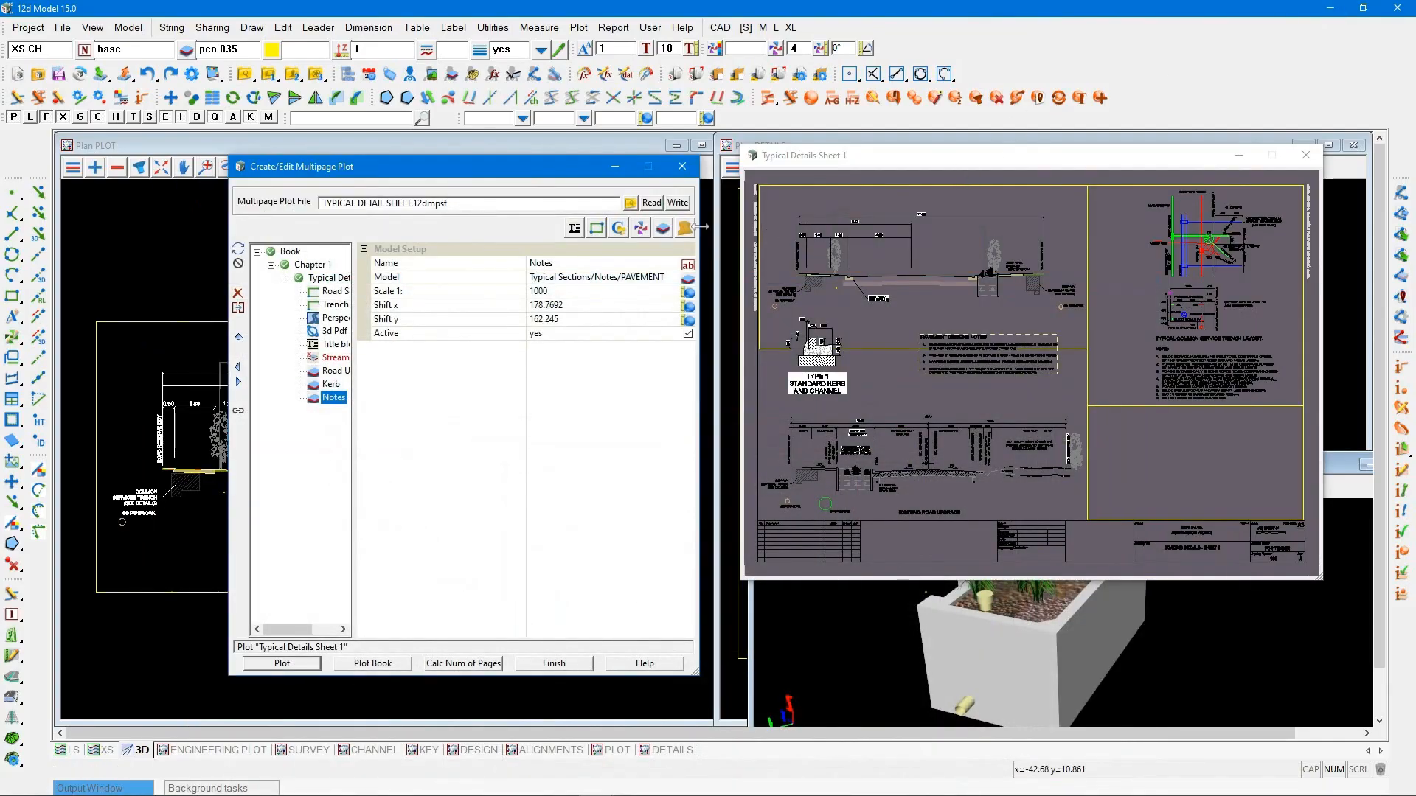
{"action": "left_click", "coordinate": [677, 202]}
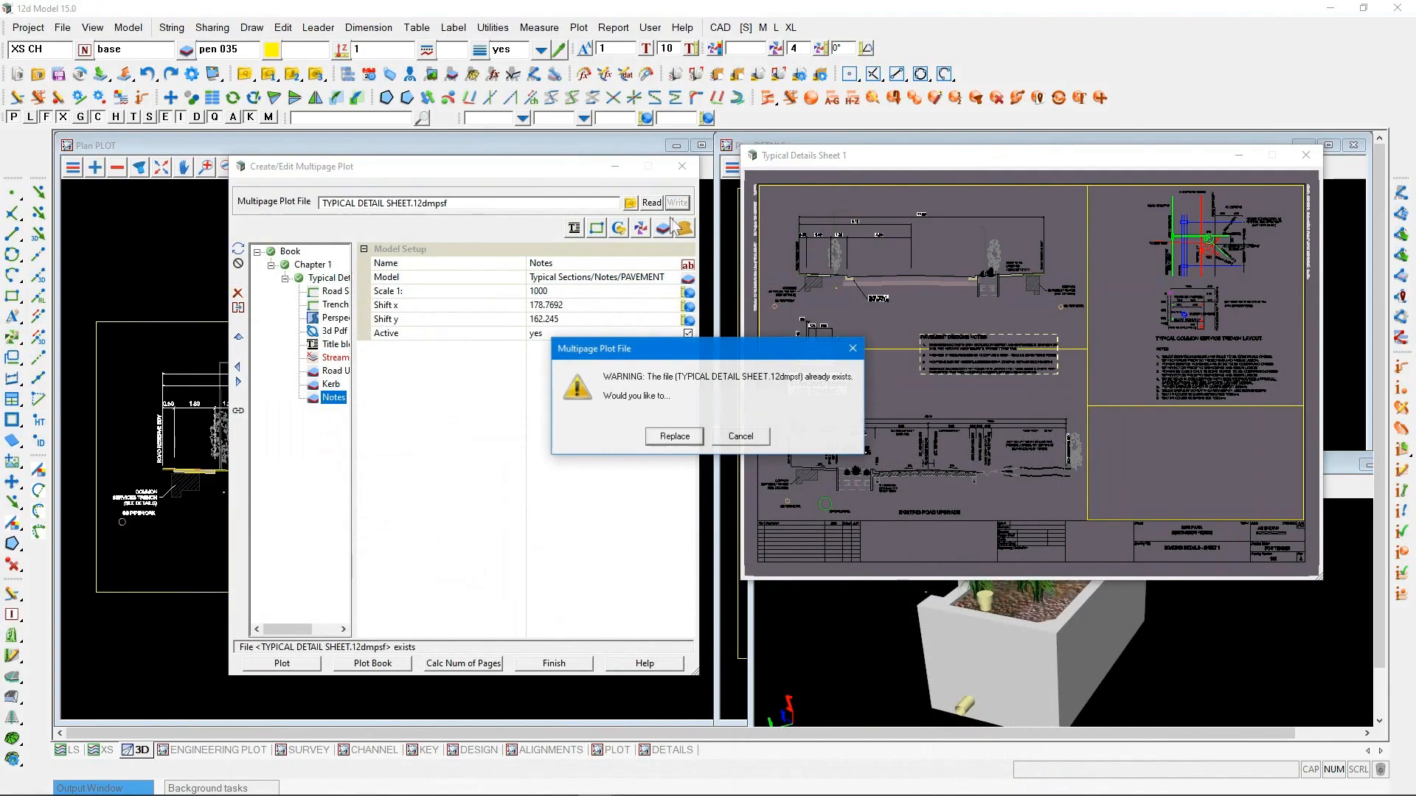
{"action": "left_click", "coordinate": [673, 436]}
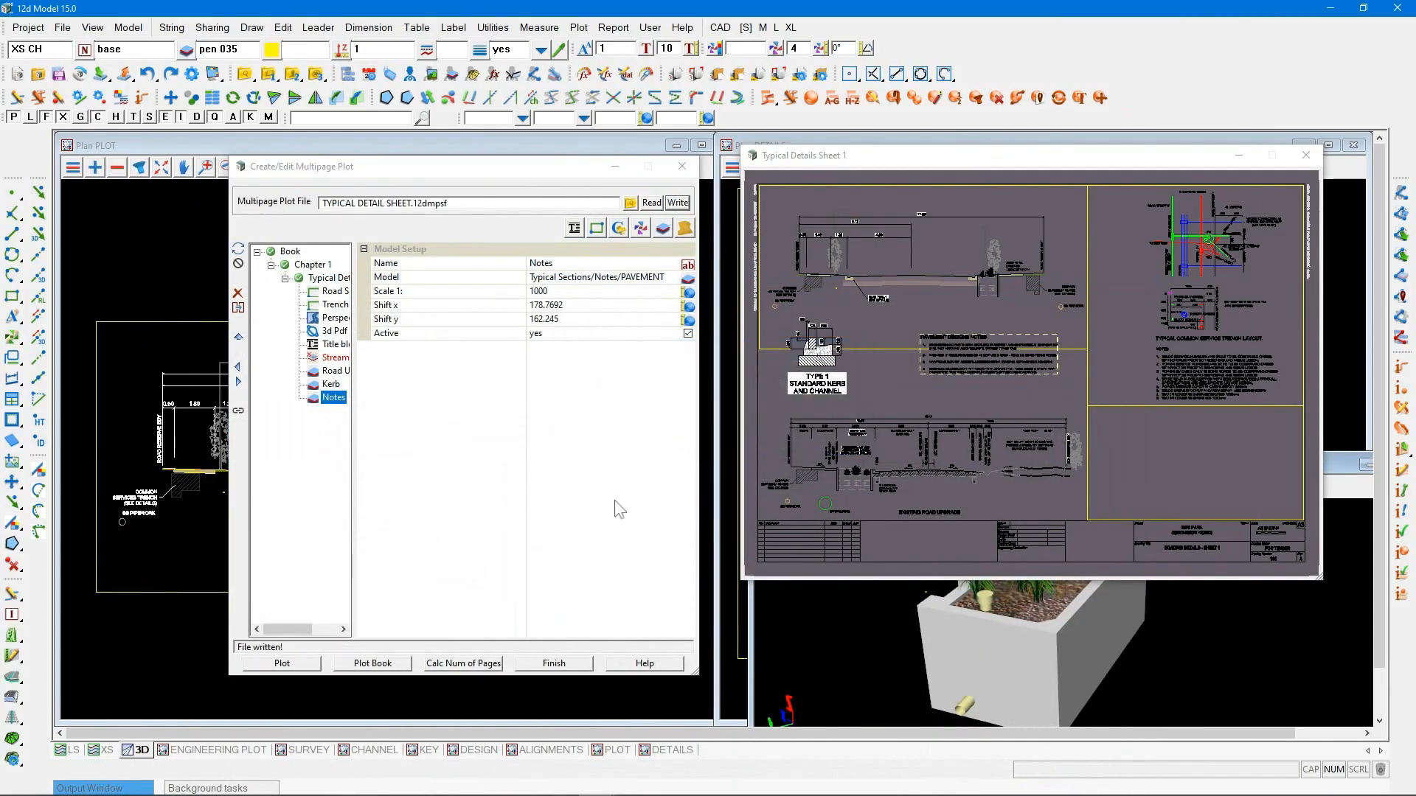
{"action": "left_click", "coordinate": [544, 664]}
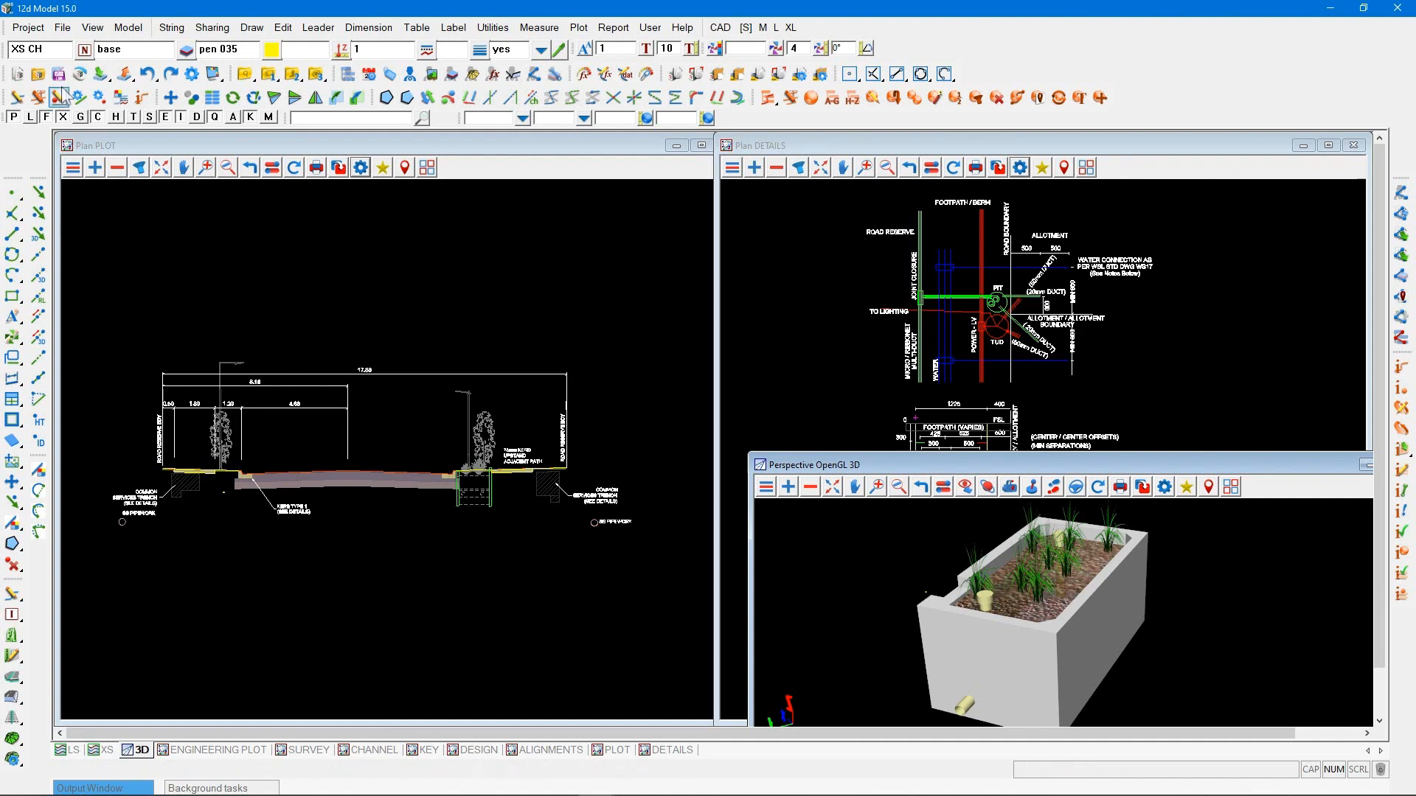
Start a 12d data output in 12da zipped format with the PLOT view as the data to write
{"action": "left_click", "coordinate": [63, 30]}
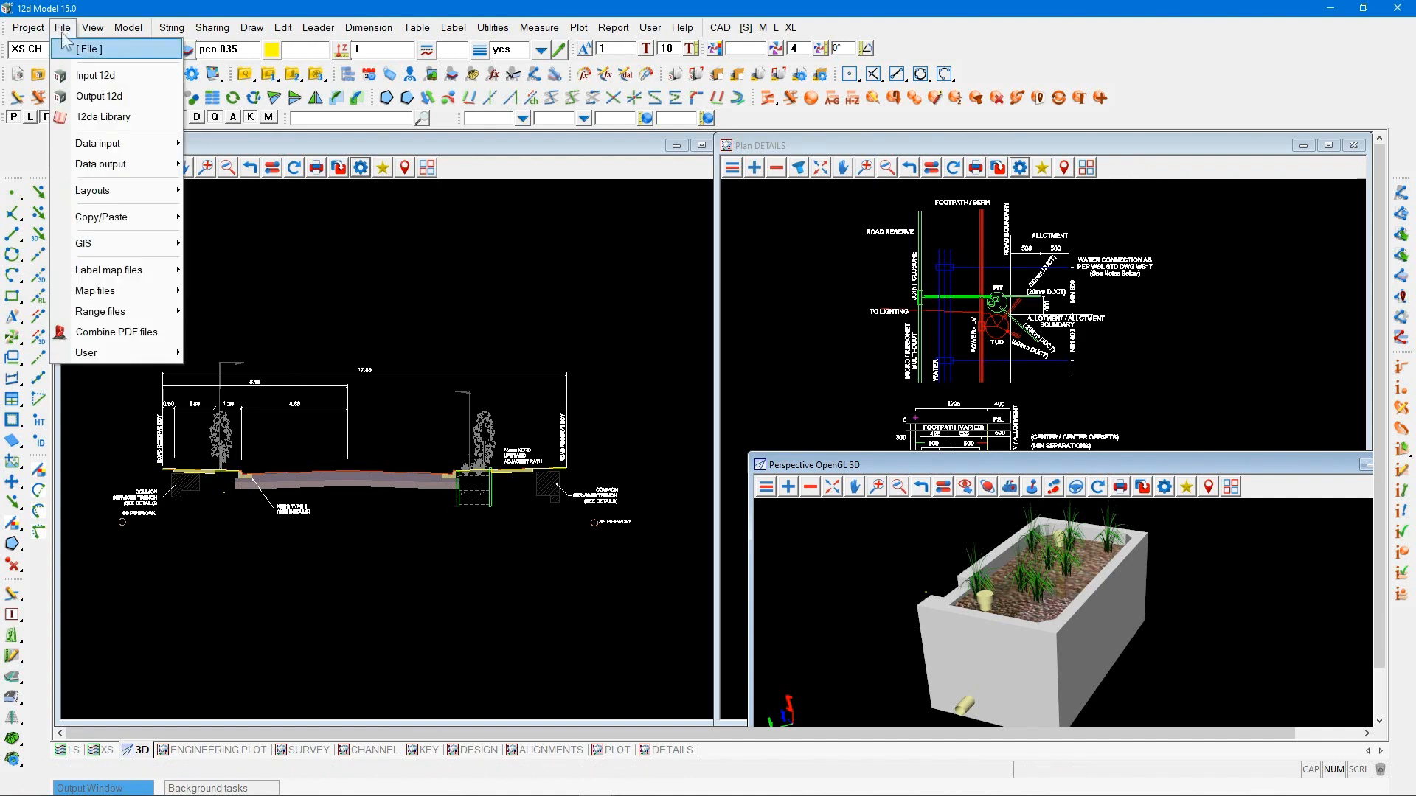
{"action": "left_click", "coordinate": [100, 96]}
{"action": "left_click_drag", "start_coordinate": [165, 112], "coordinate": [679, 194]}
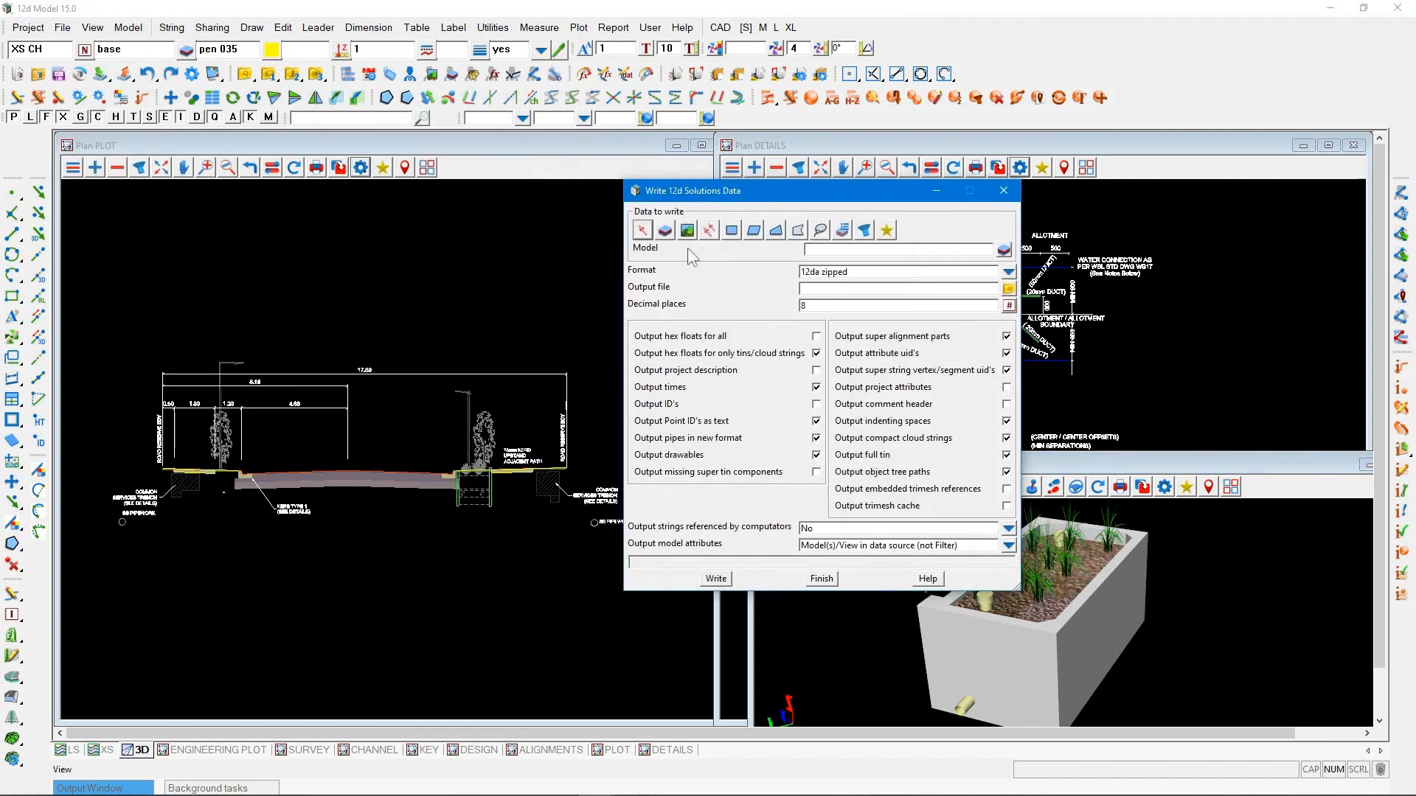
{"action": "left_click", "coordinate": [687, 231]}
{"action": "double_click", "coordinate": [828, 252]}
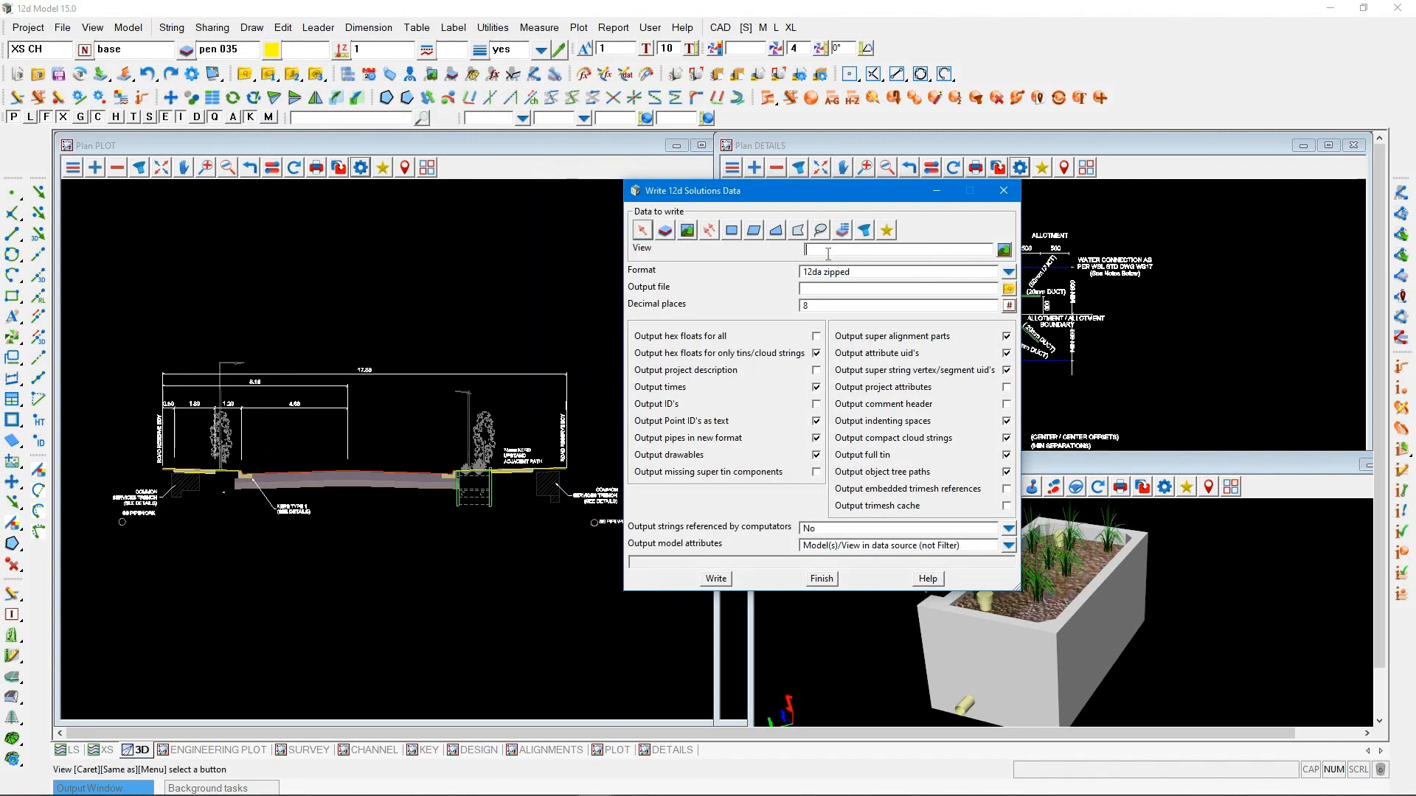
{"action": "left_click", "coordinate": [342, 469]}
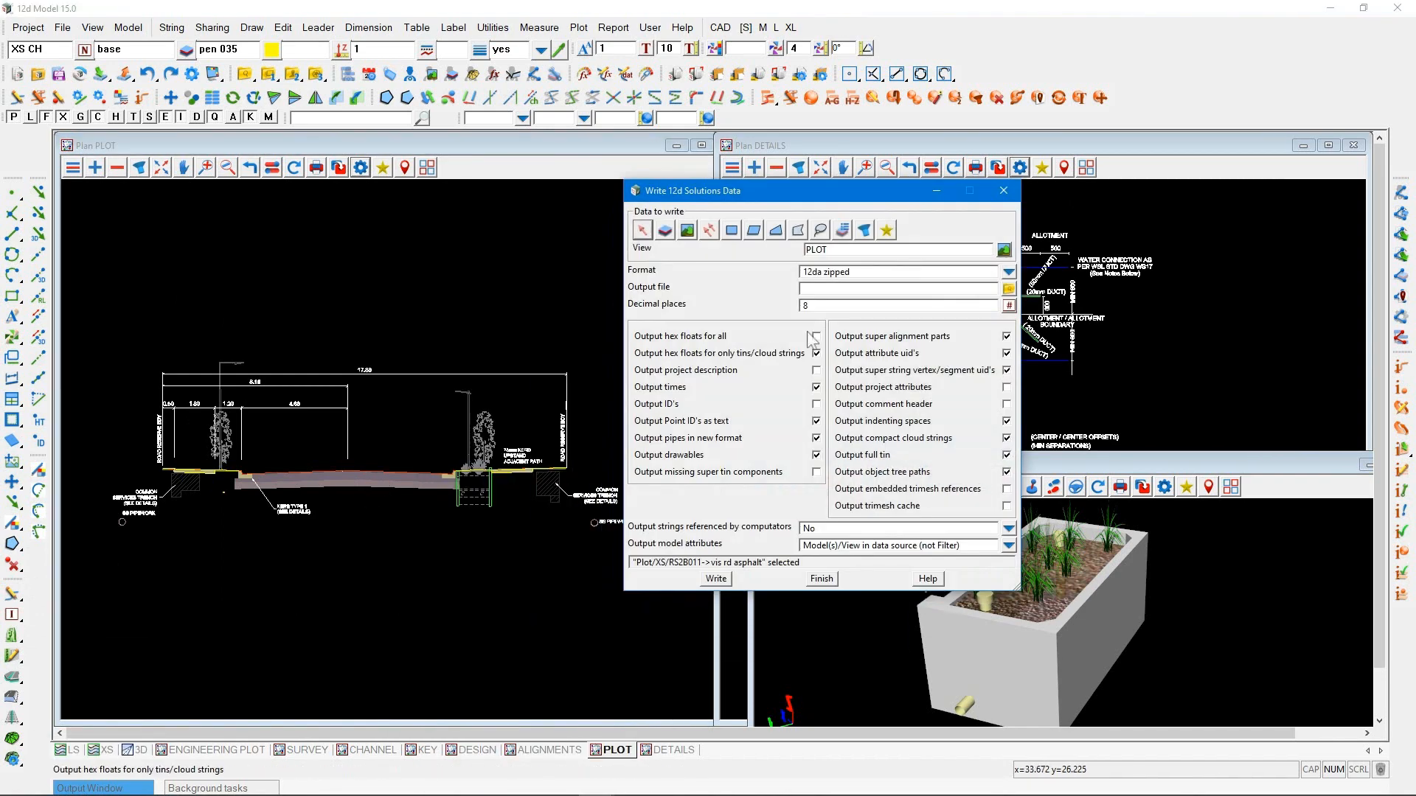
Browse for the output file location in the user library's 12daLibrary/Typical Sections folder
{"action": "left_click", "coordinate": [1009, 290]}
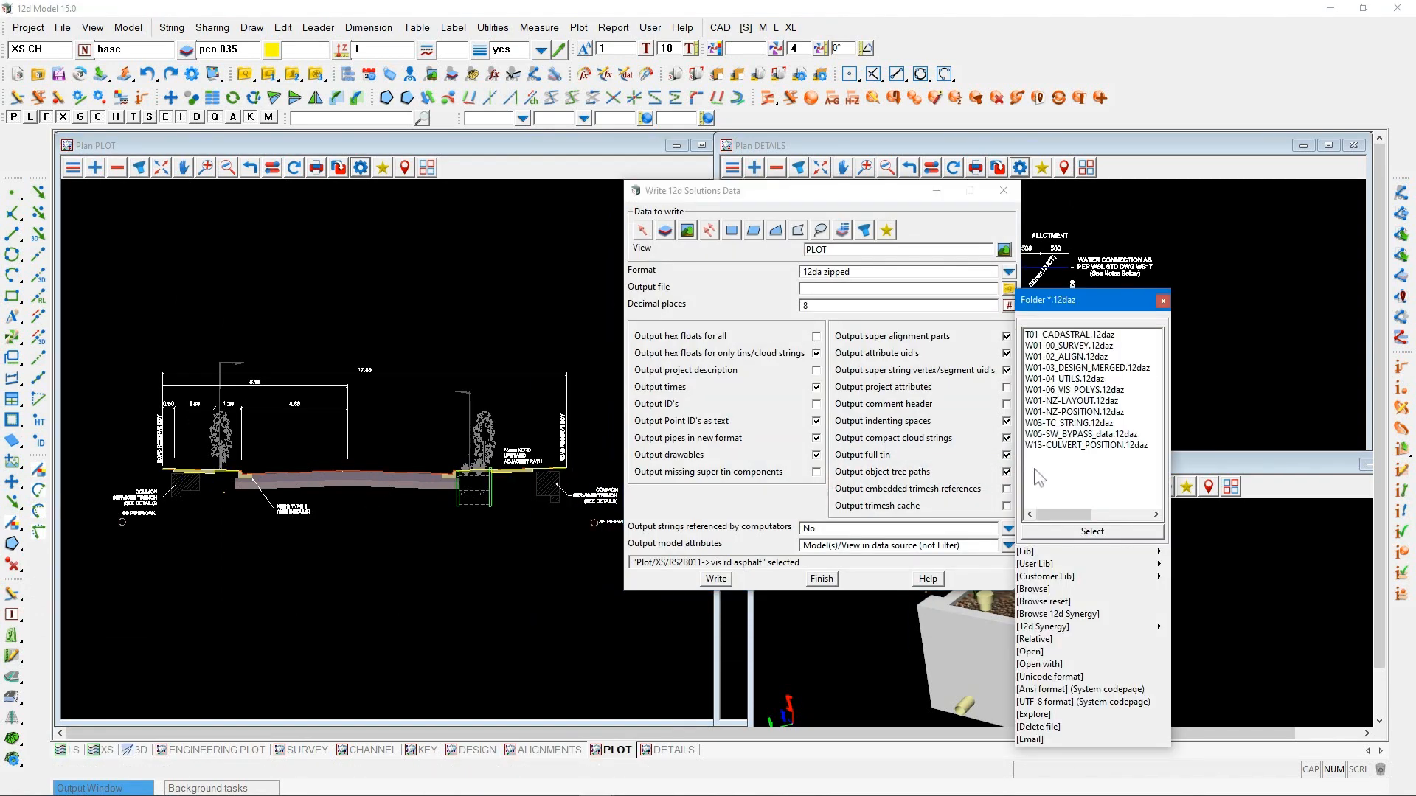
{"action": "left_click", "coordinate": [1033, 564]}
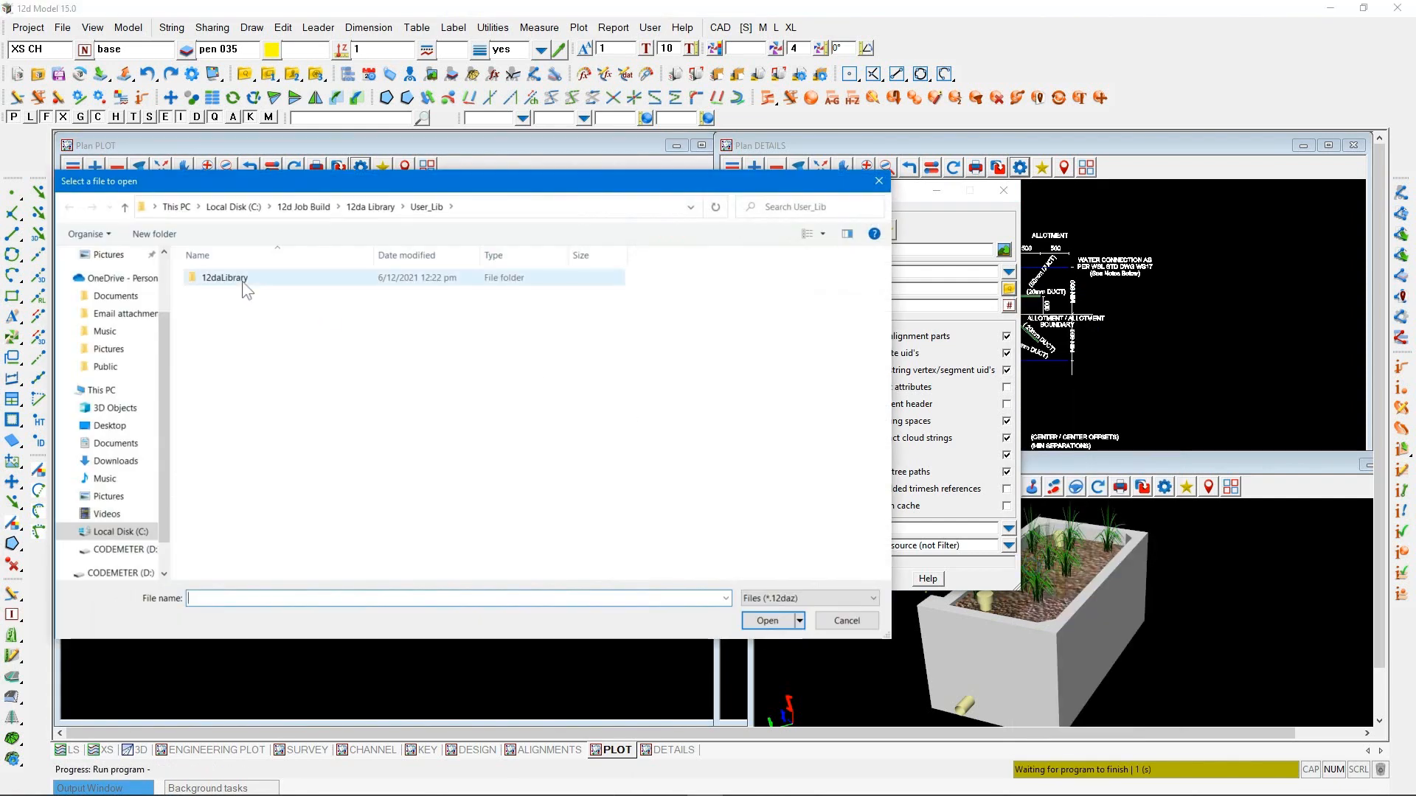
{"action": "left_click", "coordinate": [245, 283]}
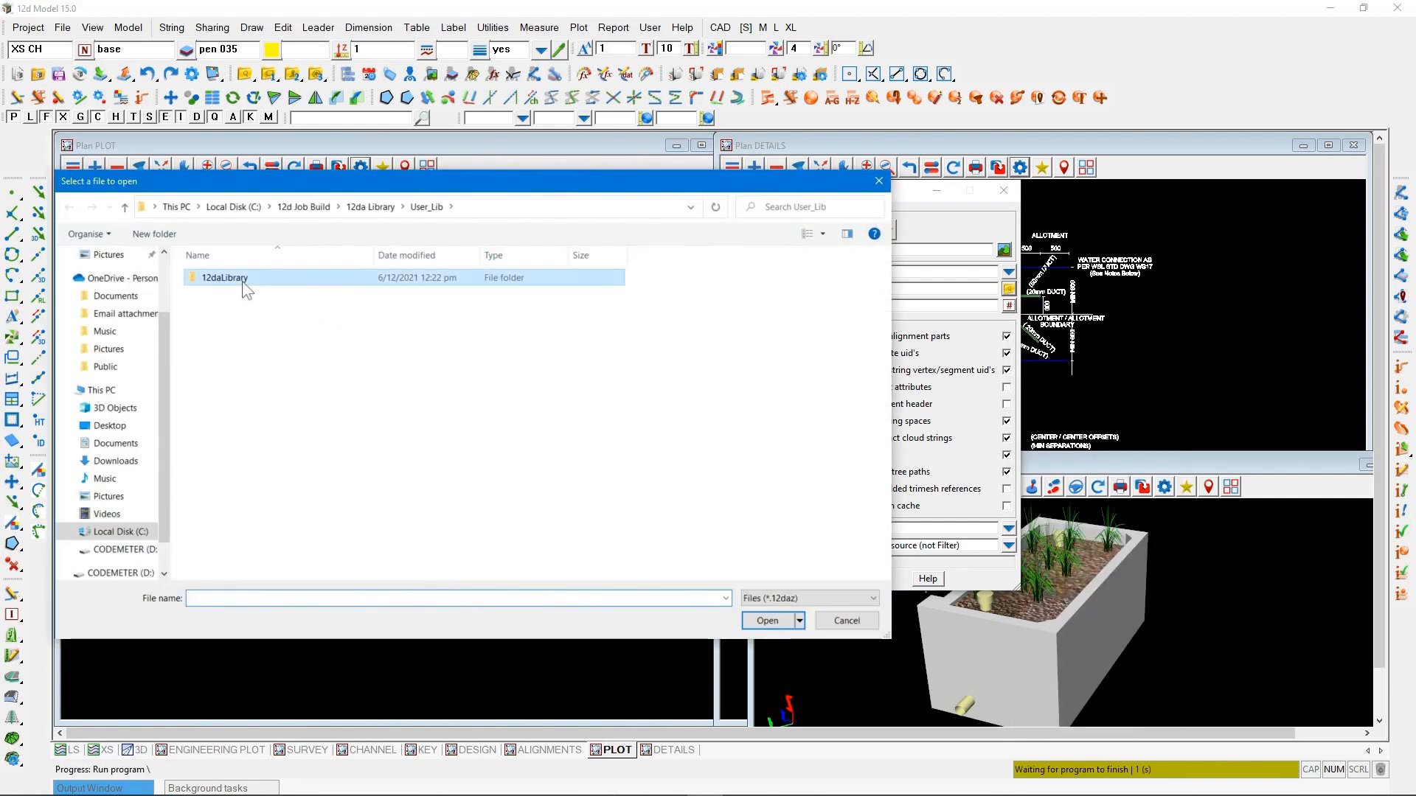
{"action": "double_click", "coordinate": [243, 280]}
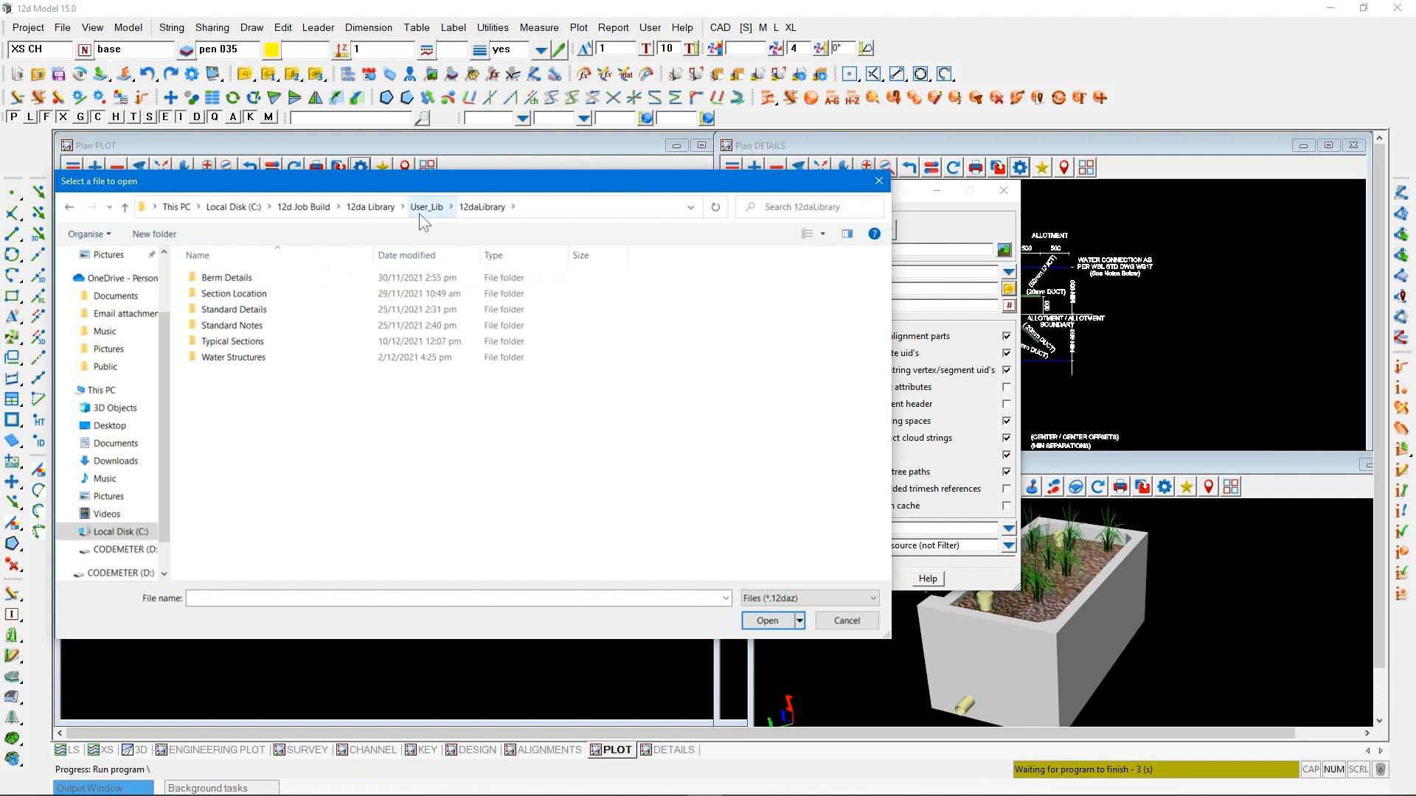
{"action": "double_click", "coordinate": [233, 342]}
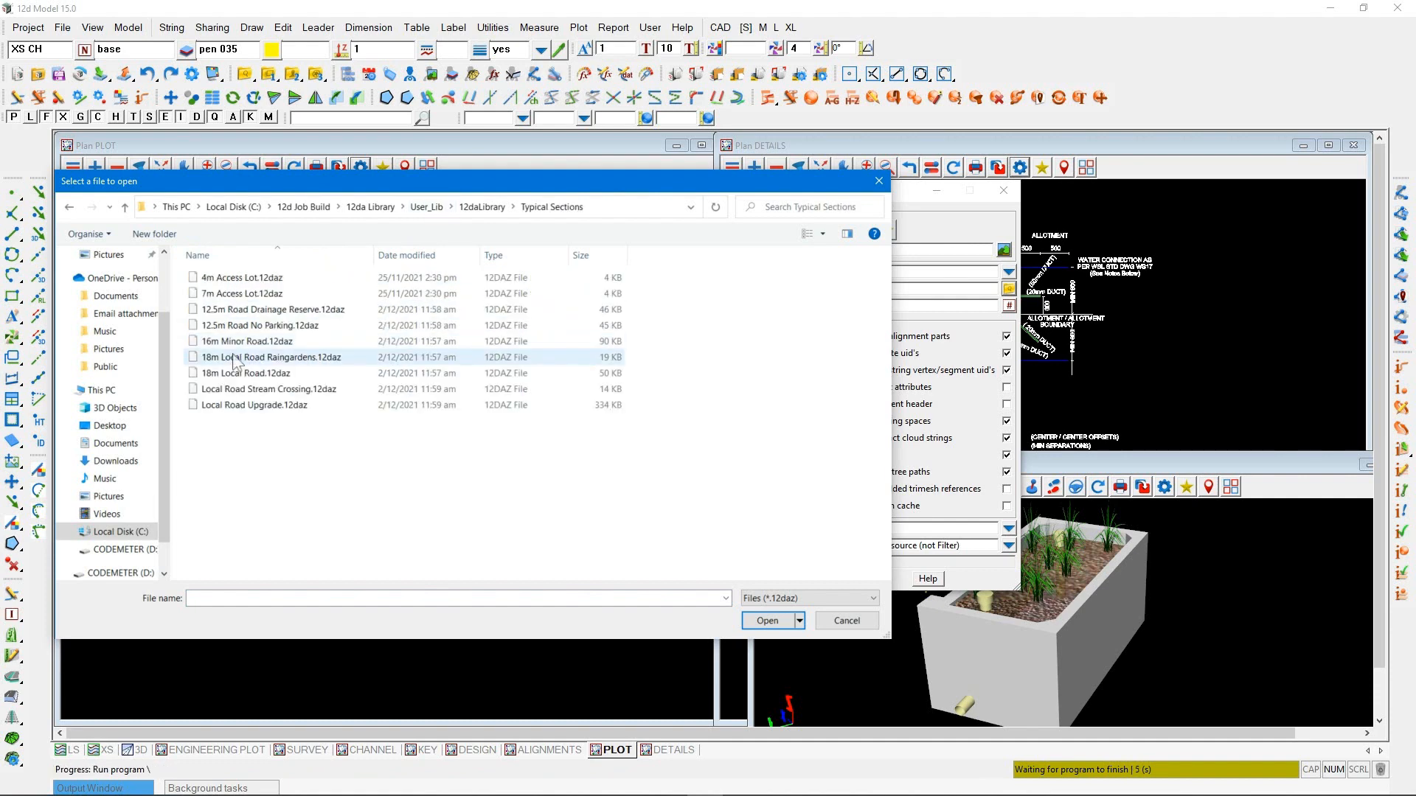
Create a folder named Extra Sections inside Typical Sections and open it
{"action": "right_click", "coordinate": [273, 466]}
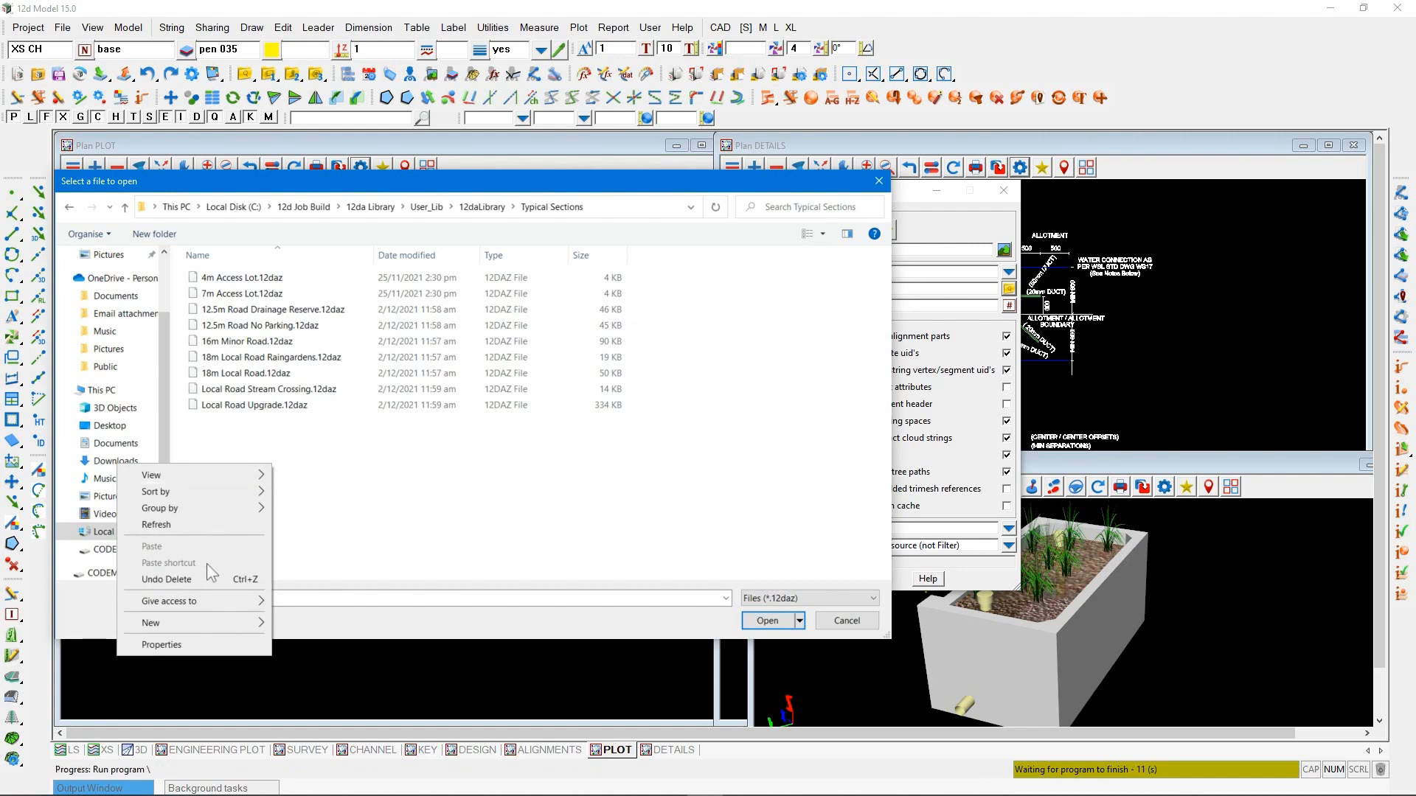
{"action": "mouse_move", "coordinate": [211, 622]}
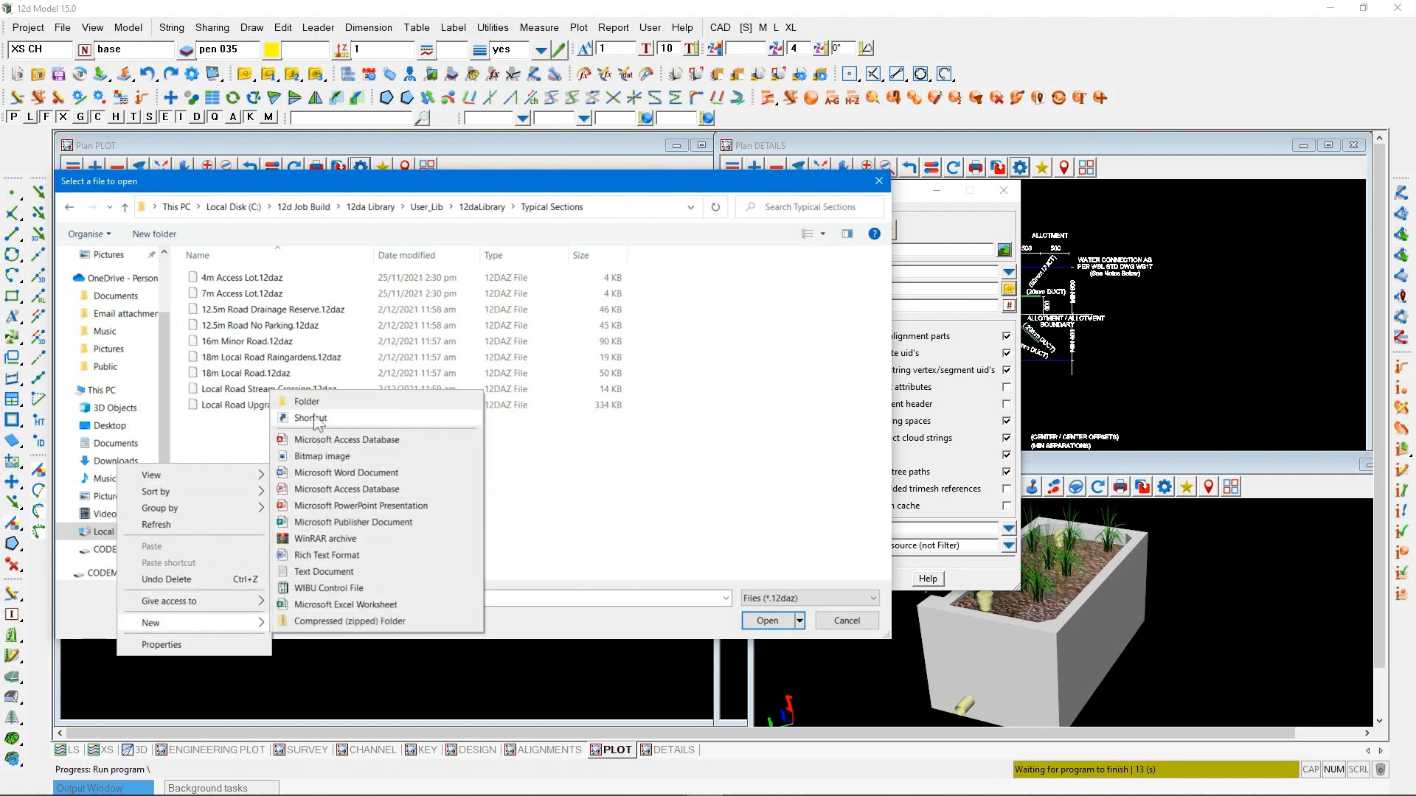
{"action": "left_click", "coordinate": [307, 402]}
{"action": "type", "text": "Ex"}
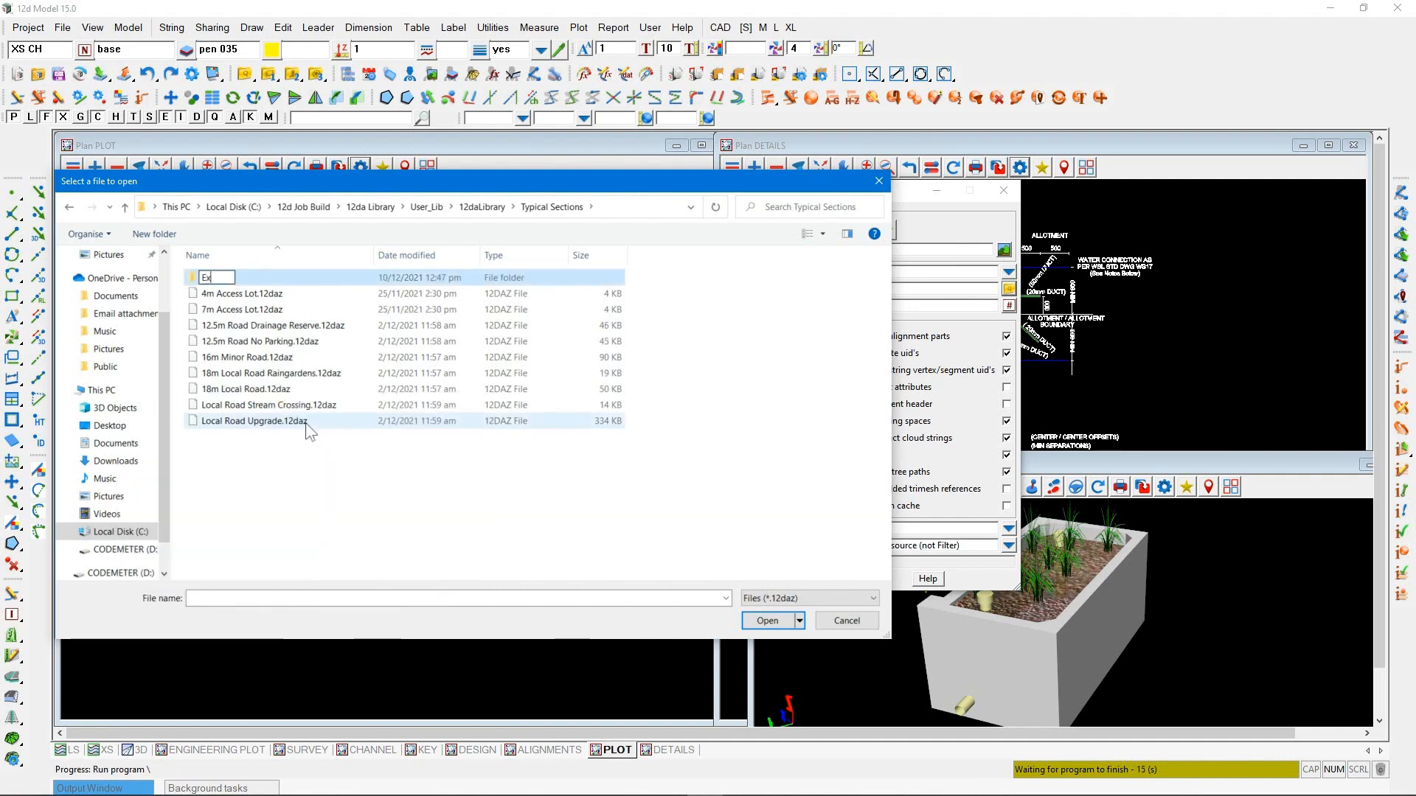
{"action": "type", "text": "tra Sections"}
{"action": "left_click", "coordinate": [764, 622]}
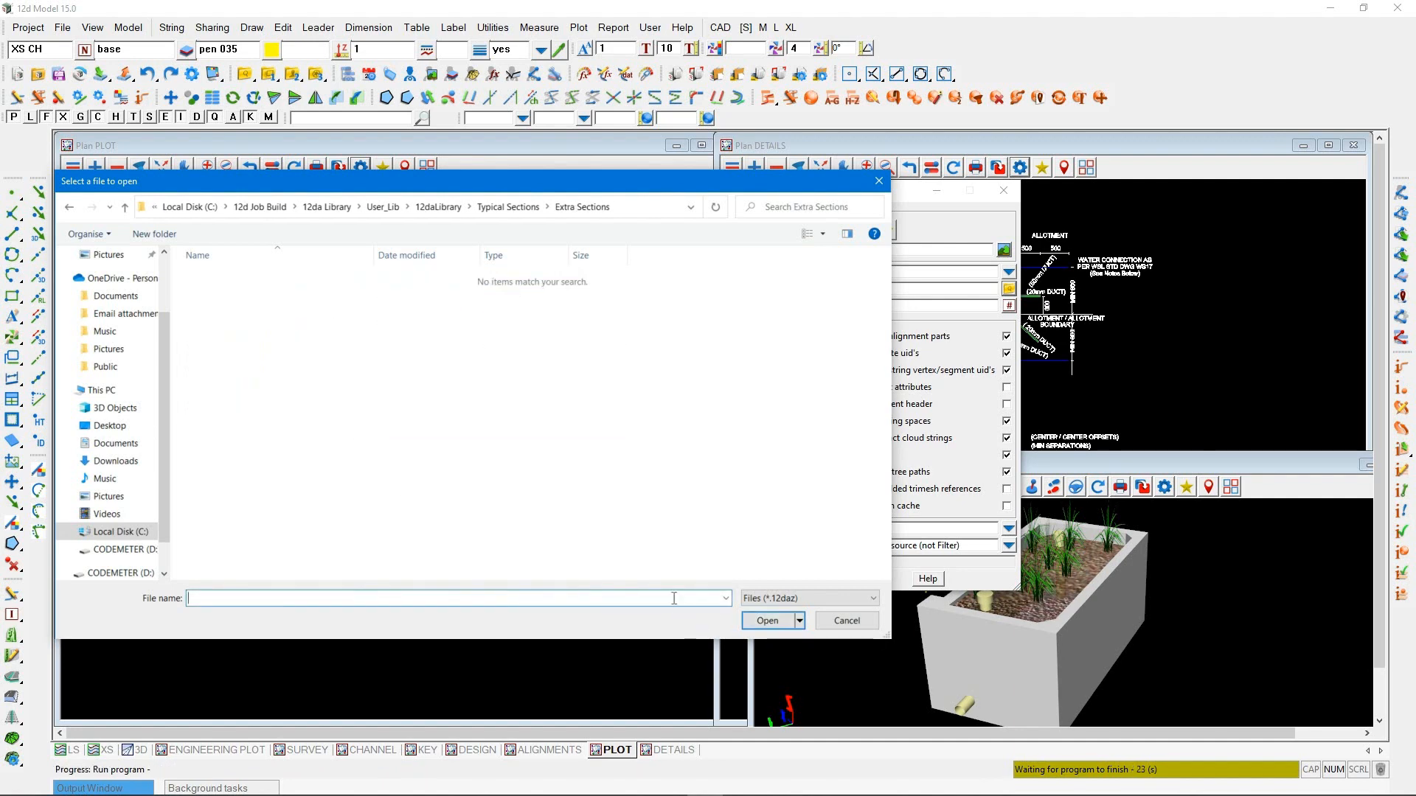
Name the output file Typical Cad Section in the Extra Sections folder
{"action": "type", "text": "T"}
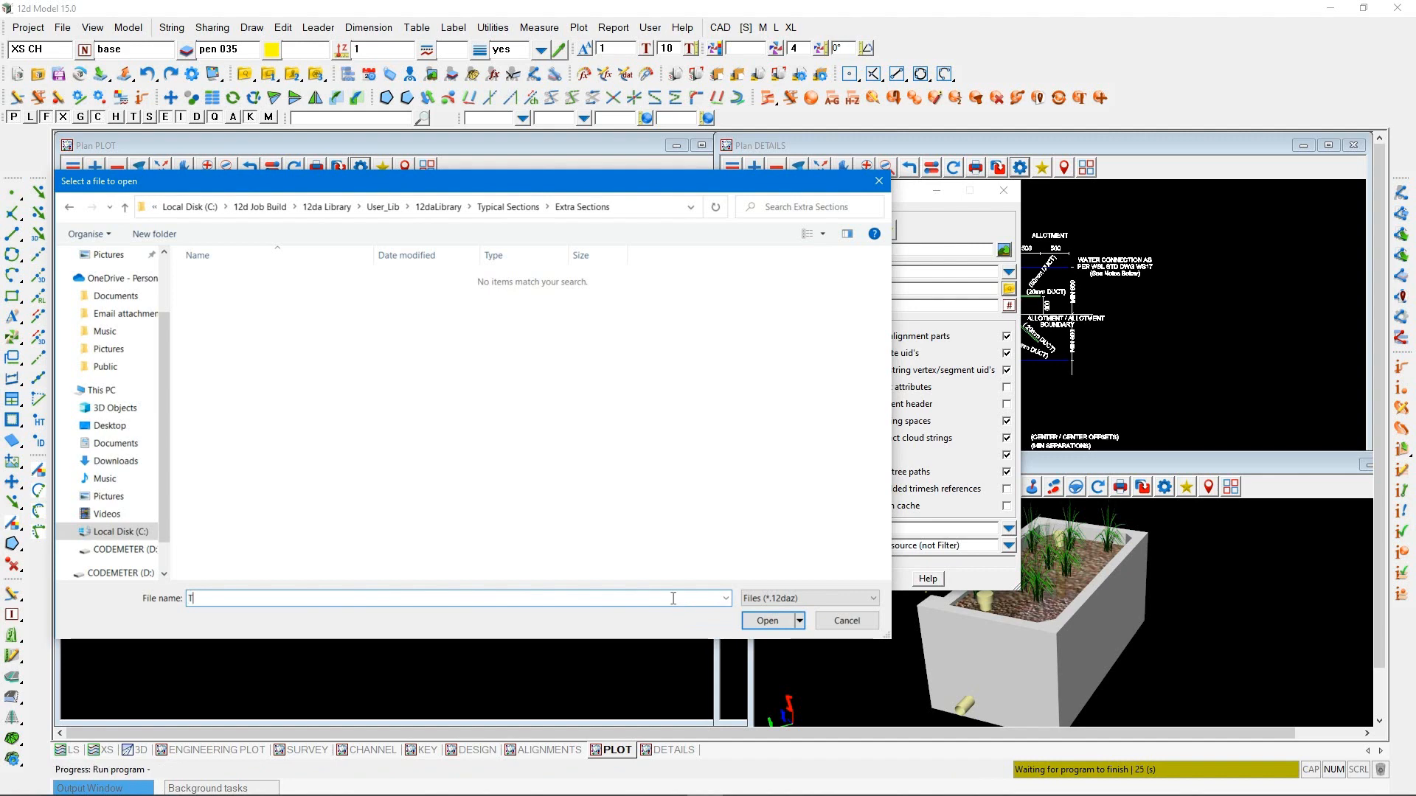
{"action": "type", "text": "ypical Cad Section"}
{"action": "left_click", "coordinate": [764, 628]}
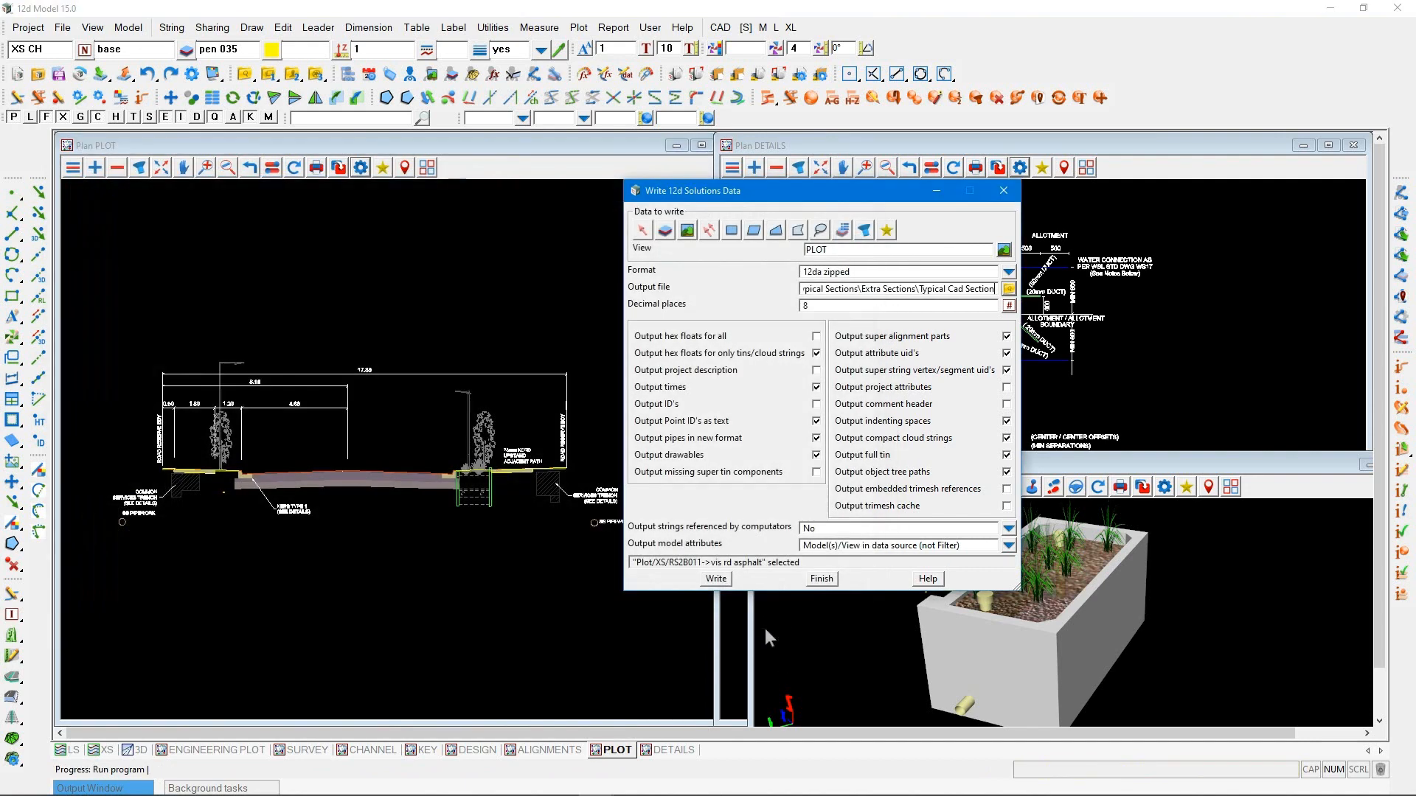
Write the PLOT view data to the Typical Cad Section output file and finish the data export
{"action": "left_click", "coordinate": [716, 579]}
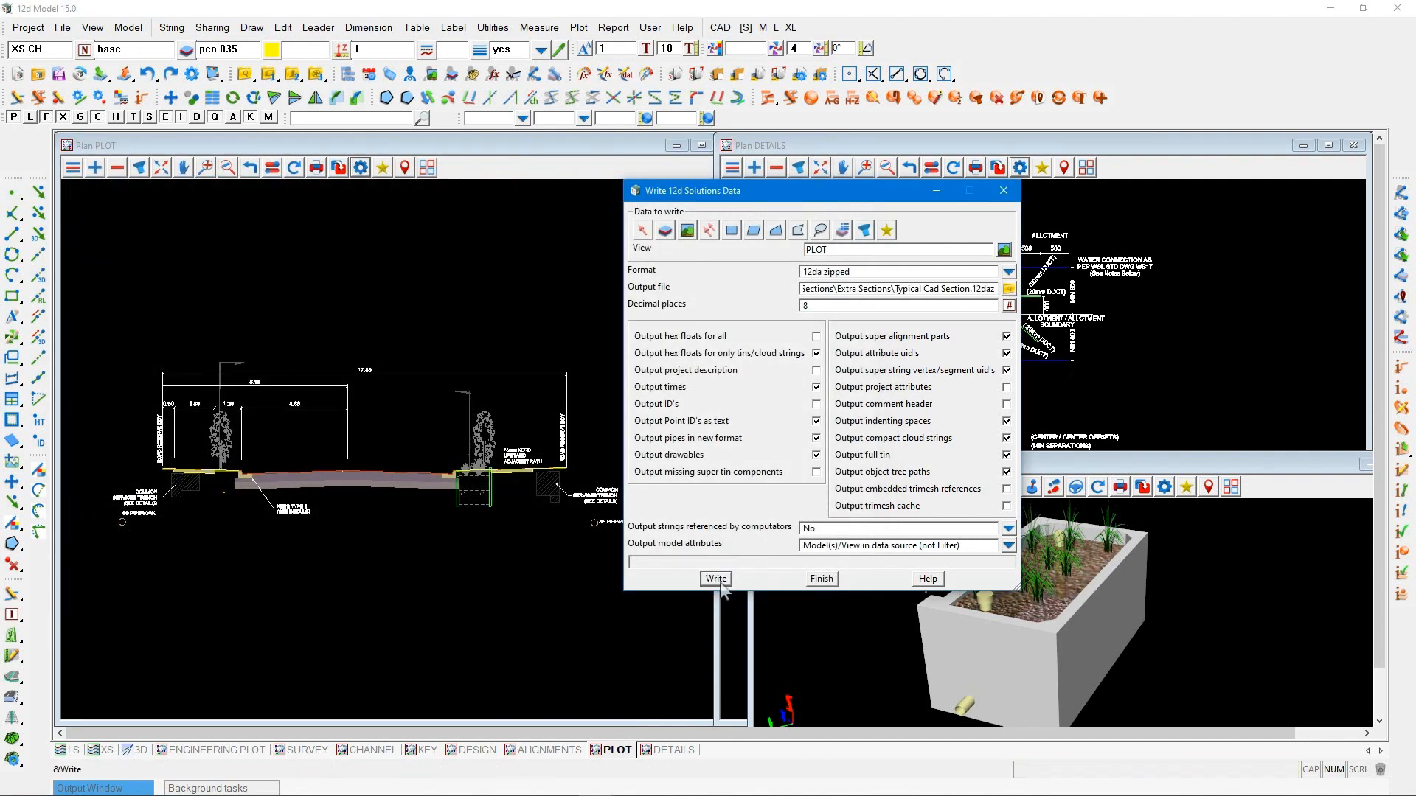
{"action": "left_click", "coordinate": [820, 578]}
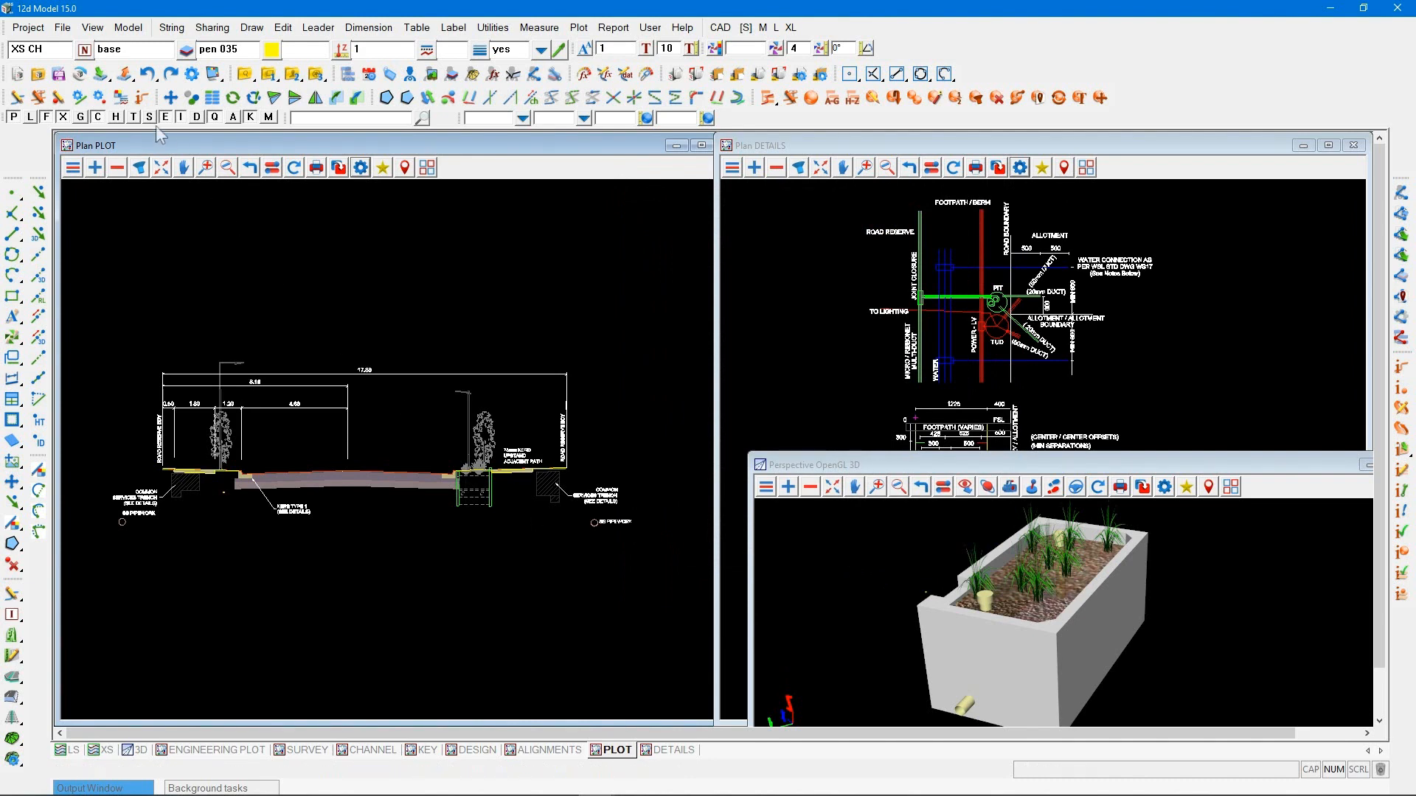
Open the 12da Library, expand its Typical Sections folder and widen the window and folder tree so full item names fit
{"action": "left_click", "coordinate": [101, 74]}
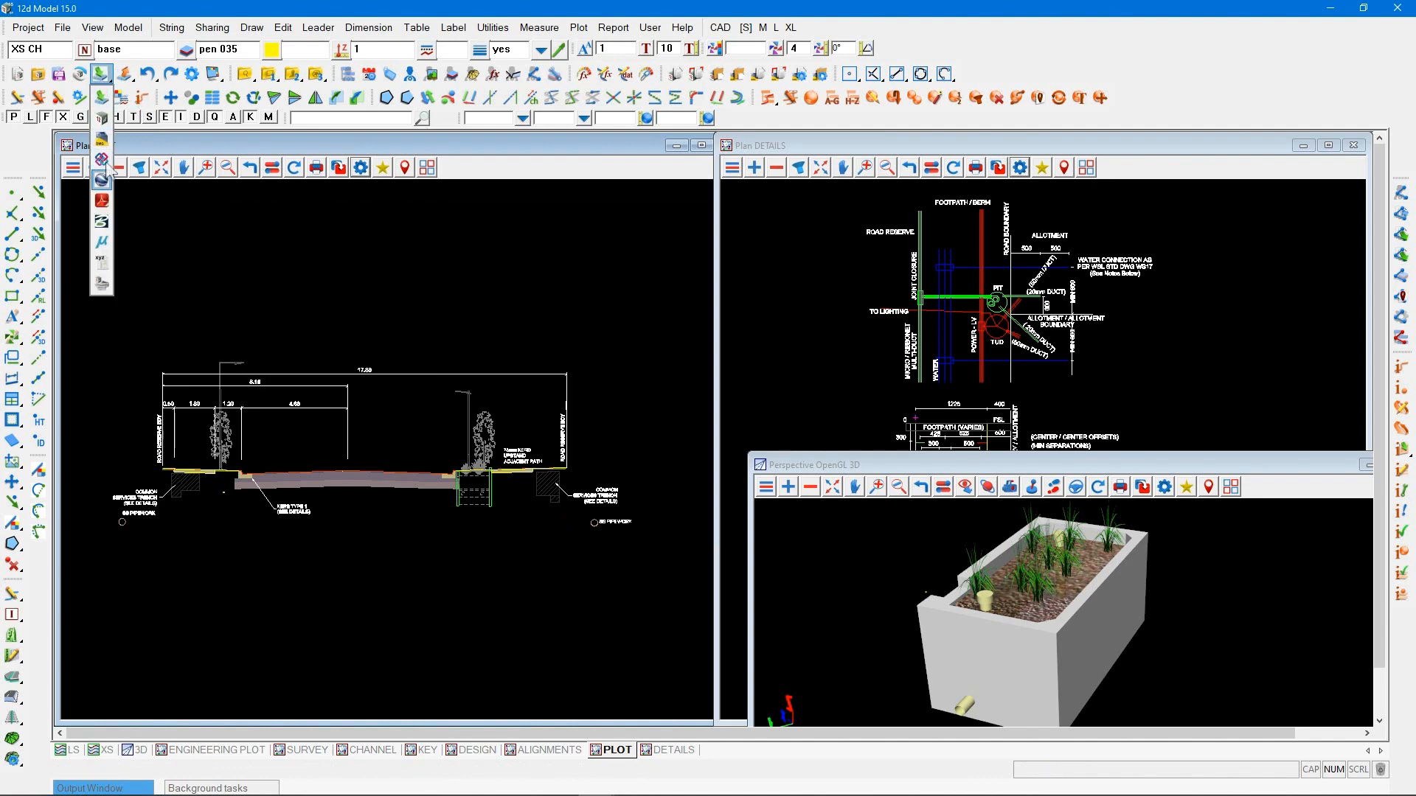
{"action": "left_click", "coordinate": [101, 284]}
{"action": "left_click_drag", "start_coordinate": [268, 290], "coordinate": [746, 205]}
{"action": "left_click", "coordinate": [596, 310]}
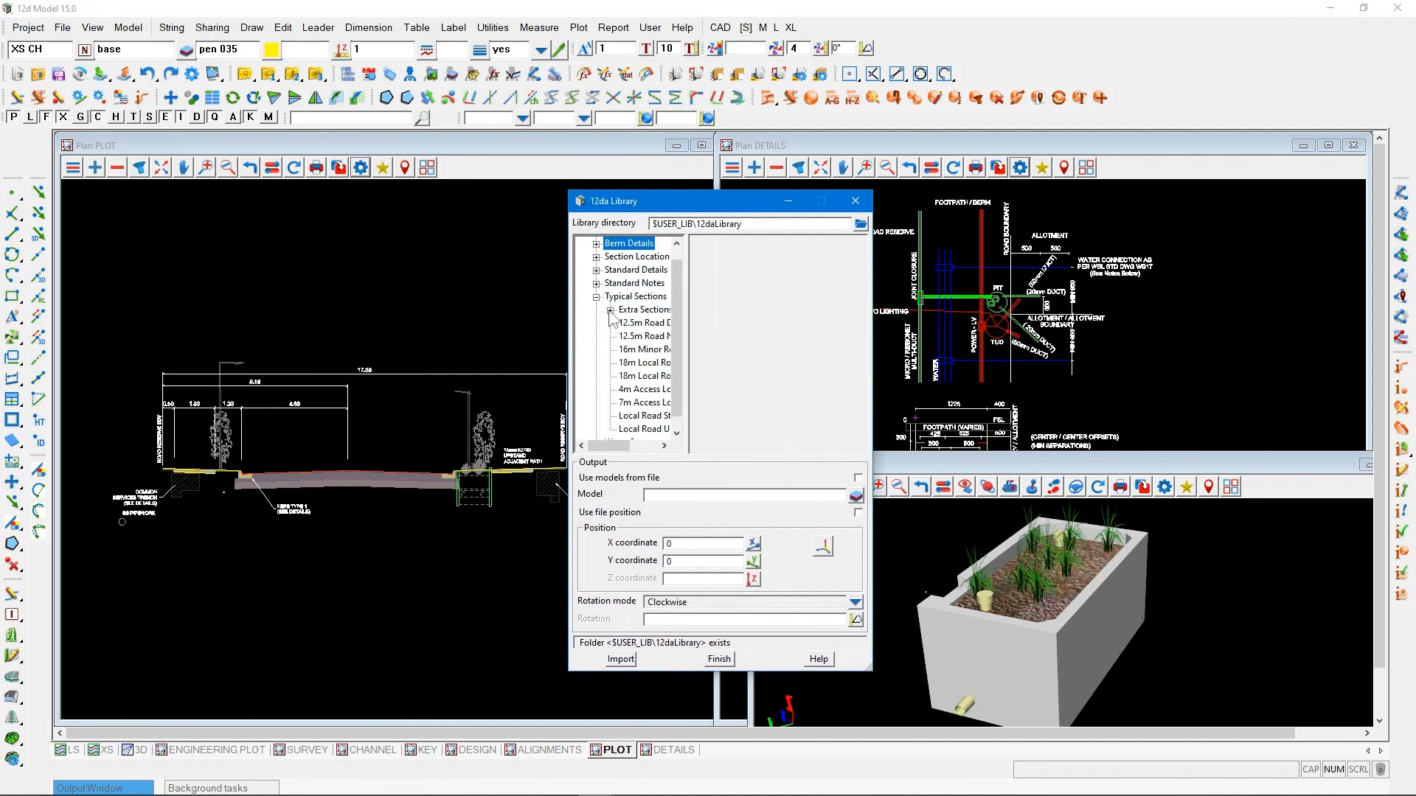
{"action": "left_click_drag", "start_coordinate": [685, 299], "coordinate": [772, 299]}
{"action": "left_click_drag", "start_coordinate": [871, 299], "coordinate": [1120, 299]}
Preview the Typical Cad Section item in the Extra Sections folder, and close the library without importing it
{"action": "left_click", "coordinate": [610, 310]}
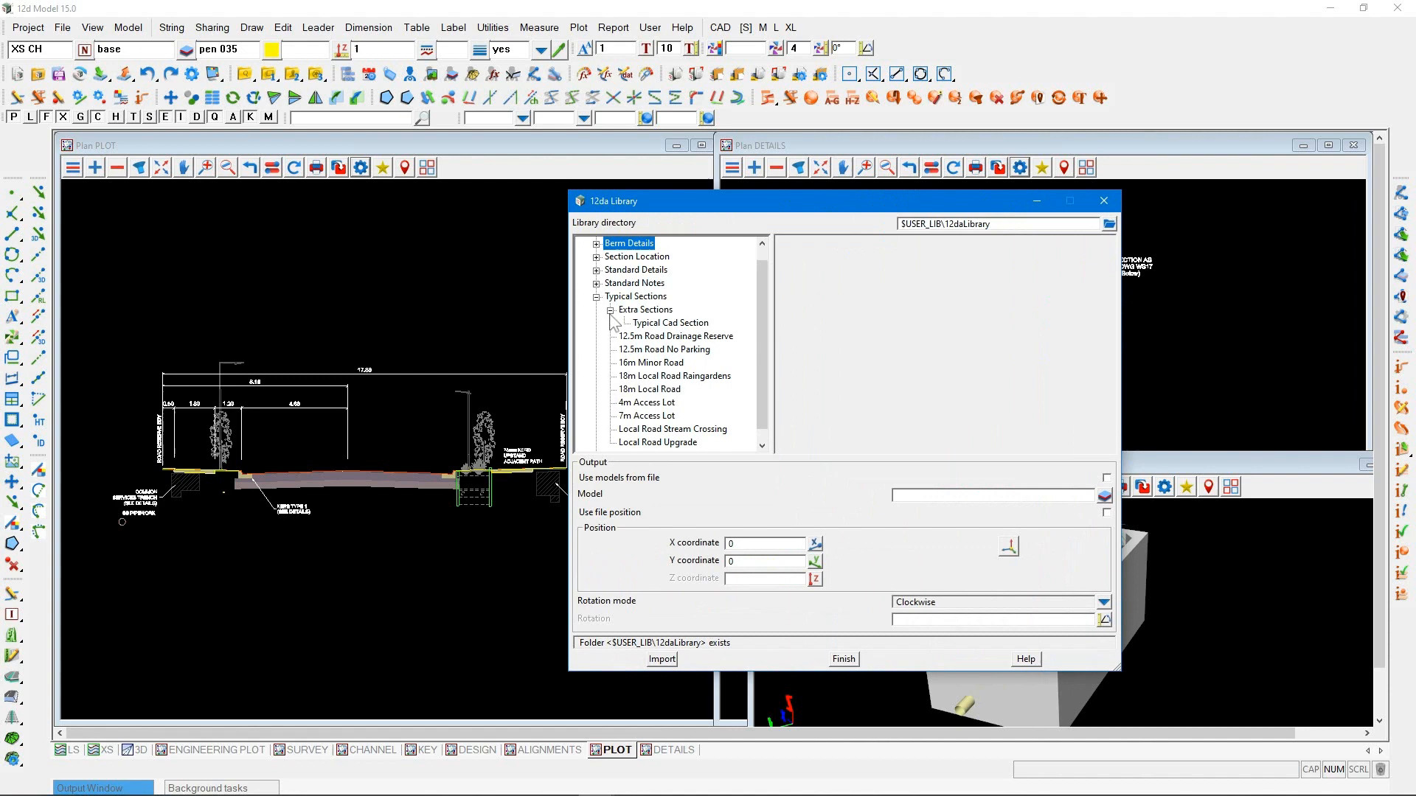
{"action": "left_click", "coordinate": [664, 324]}
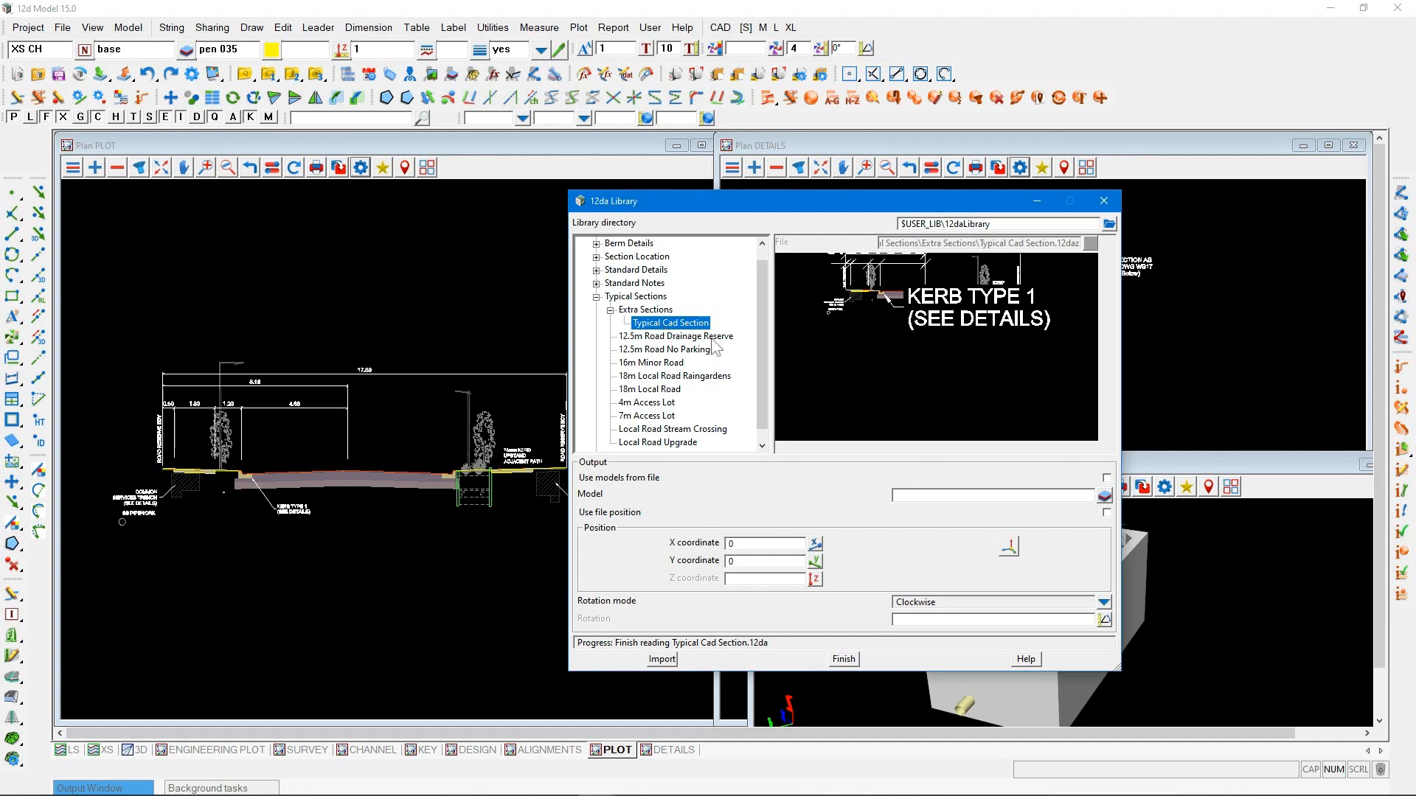
{"action": "left_click", "coordinate": [849, 661]}
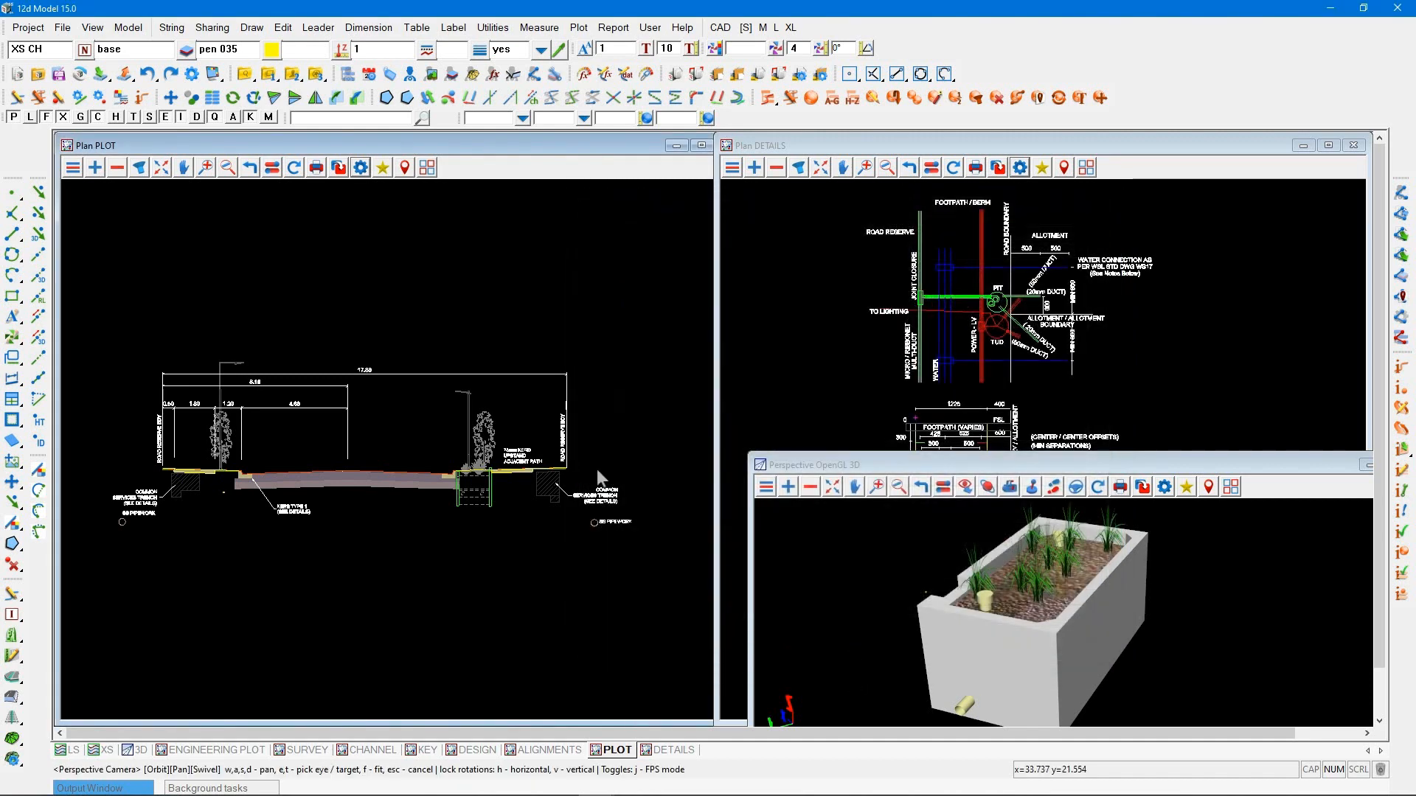
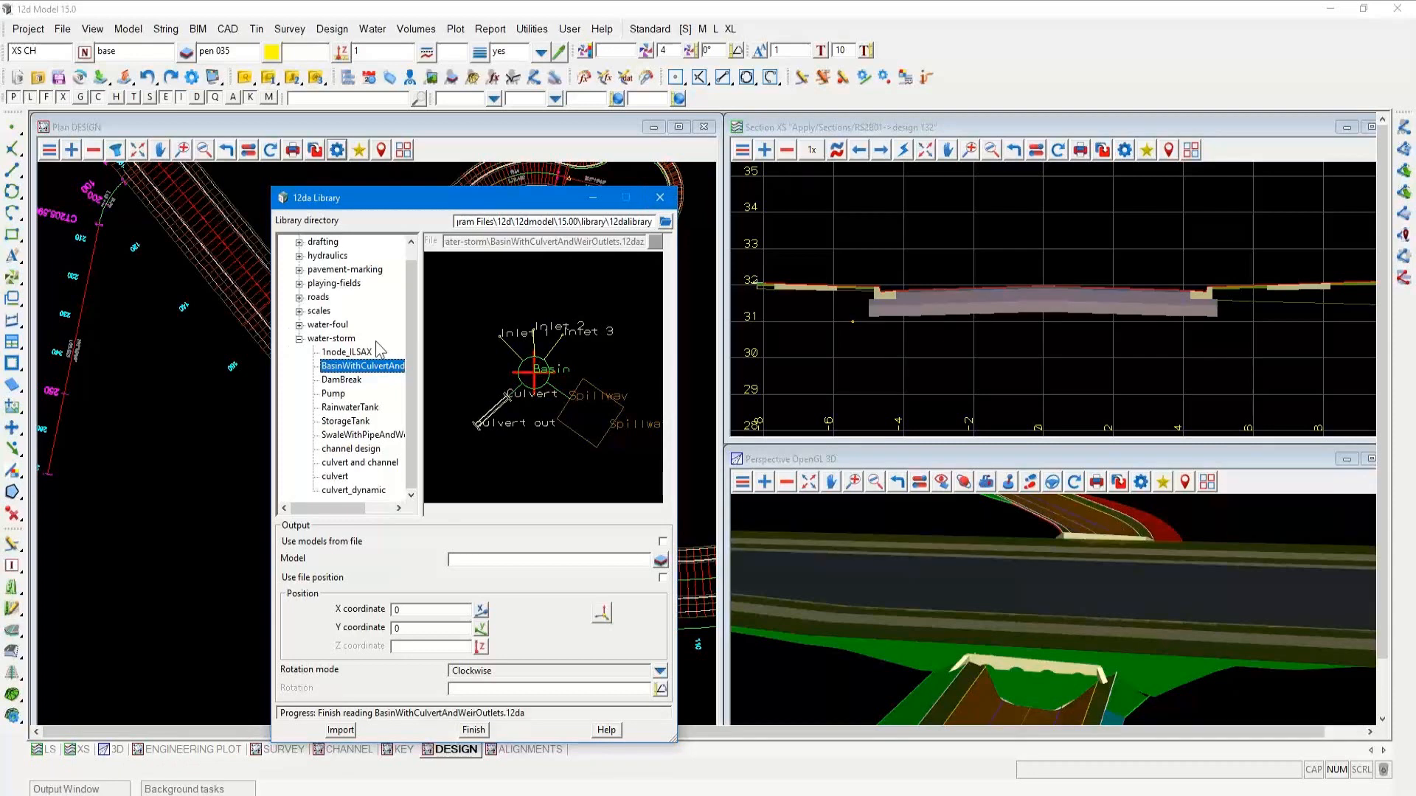
Close the default 12da library after collapsing its water-storm folder, and open the user library at $USER_LIB\12daLibrary
{"action": "left_click", "coordinate": [299, 340]}
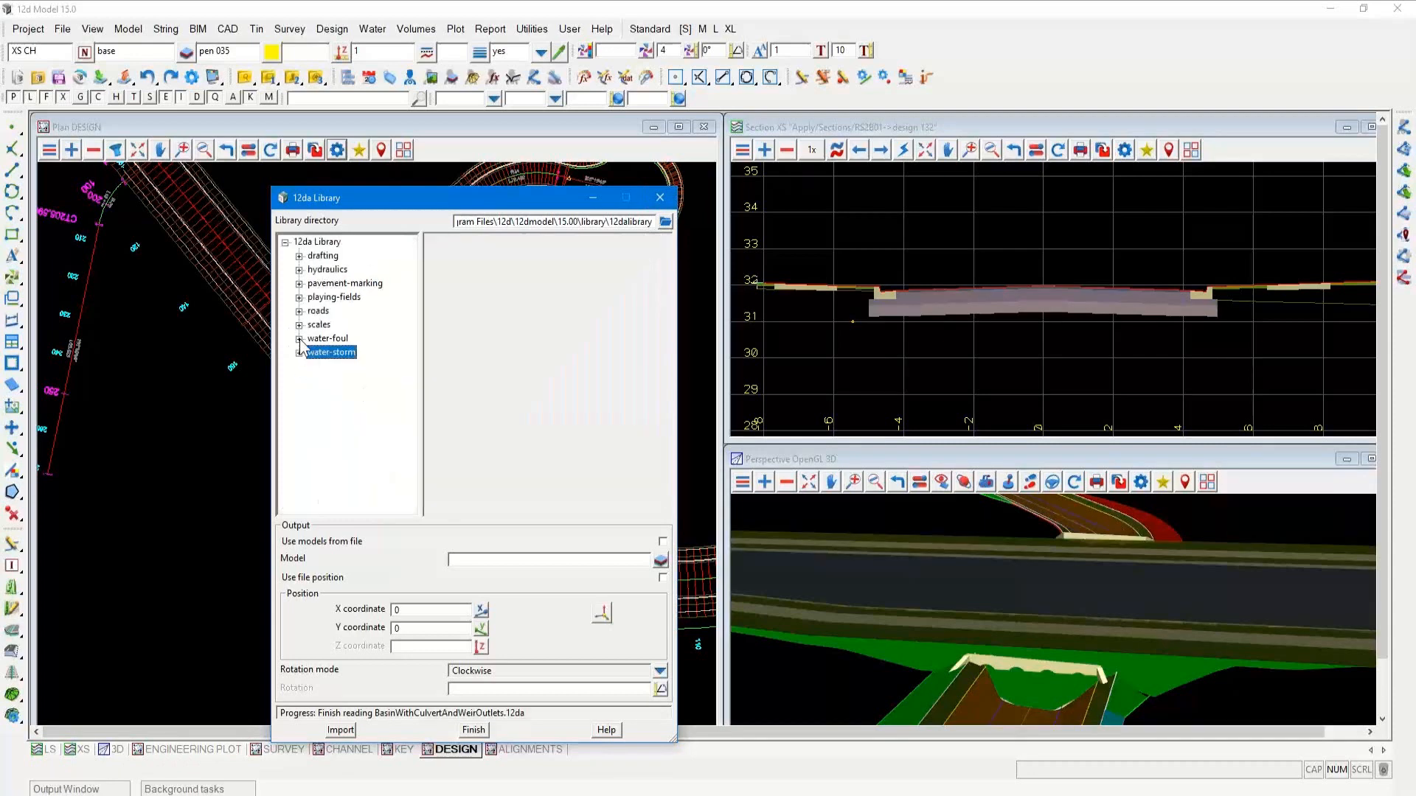
{"action": "left_click", "coordinate": [661, 197]}
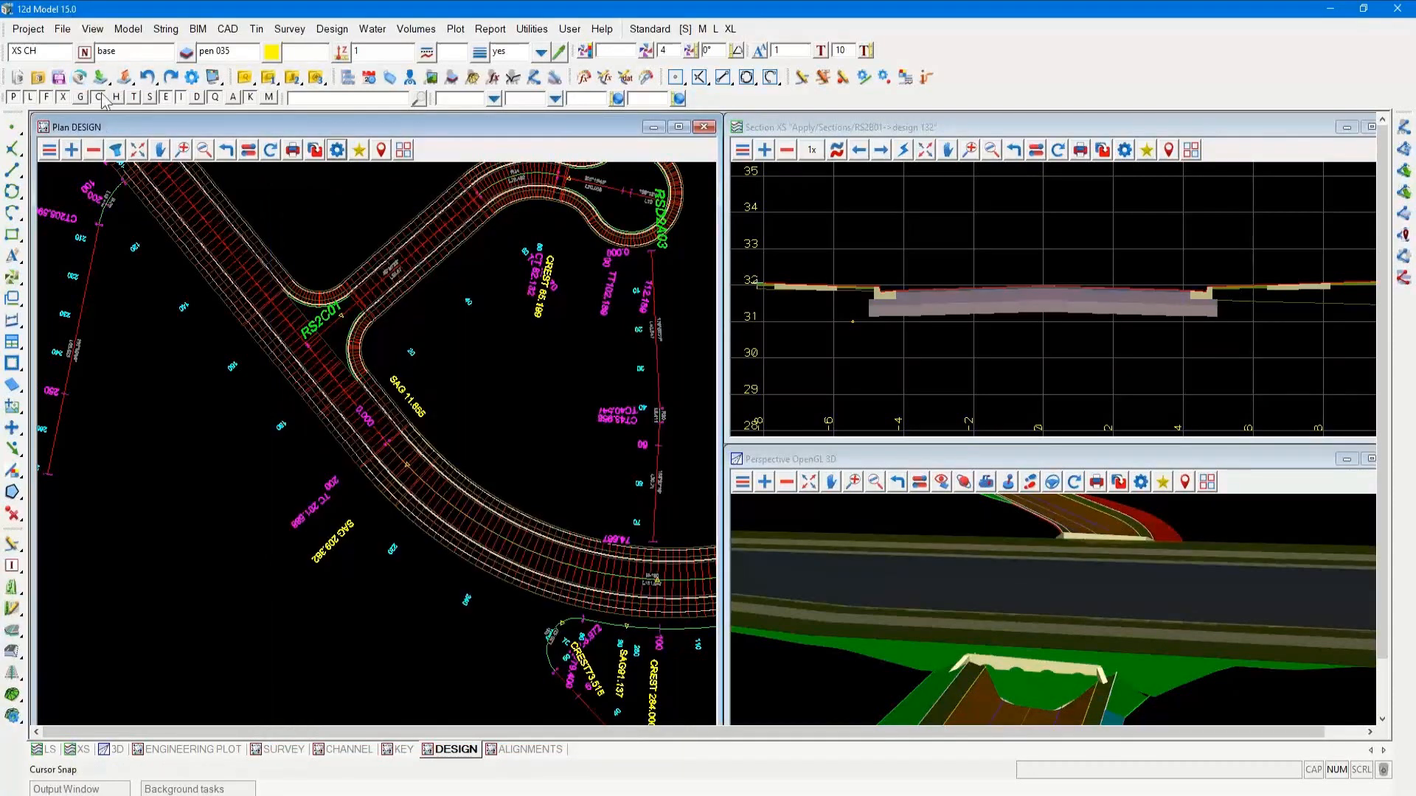
{"action": "left_click_drag", "start_coordinate": [102, 79], "coordinate": [103, 298]}
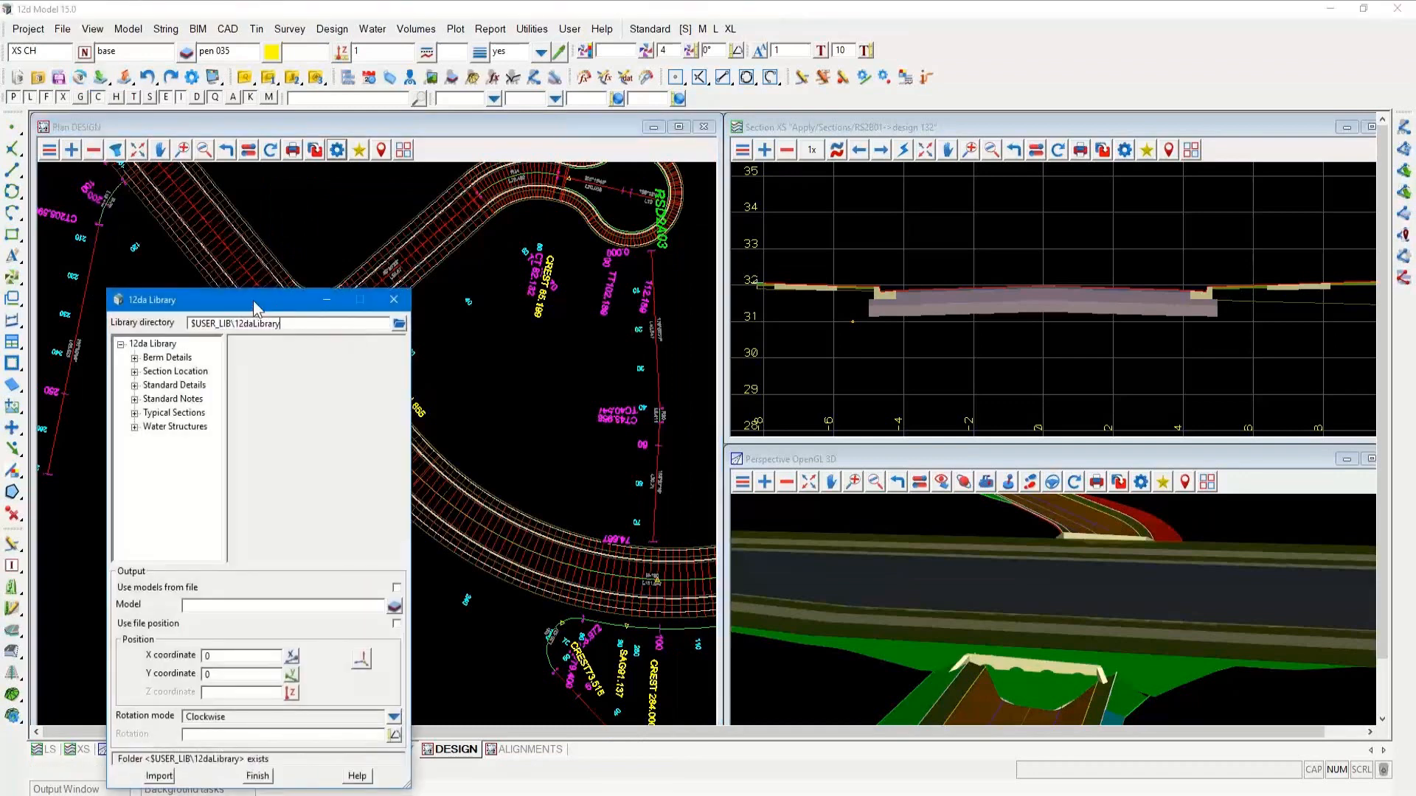
Move the library window clear and preview the Rain Garden item in the Water Structures folder
{"action": "left_click_drag", "start_coordinate": [252, 299], "coordinate": [507, 193]}
{"action": "left_click", "coordinate": [392, 323]}
{"action": "left_click", "coordinate": [434, 337]}
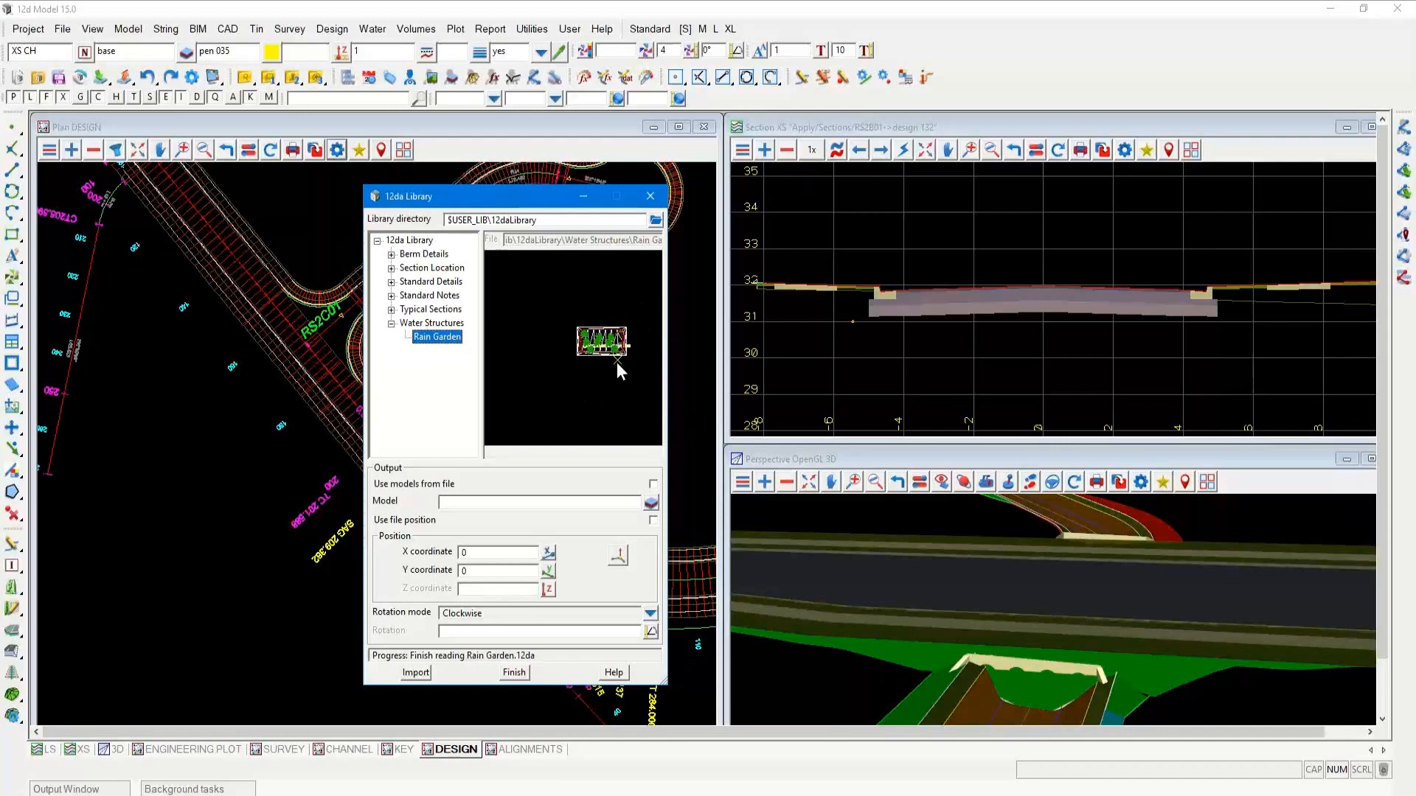
Import Rain Garden using the models from the file, at a picked position of X 256249.859, Y 7411443.6785 in the plan view
{"action": "left_click", "coordinate": [653, 484]}
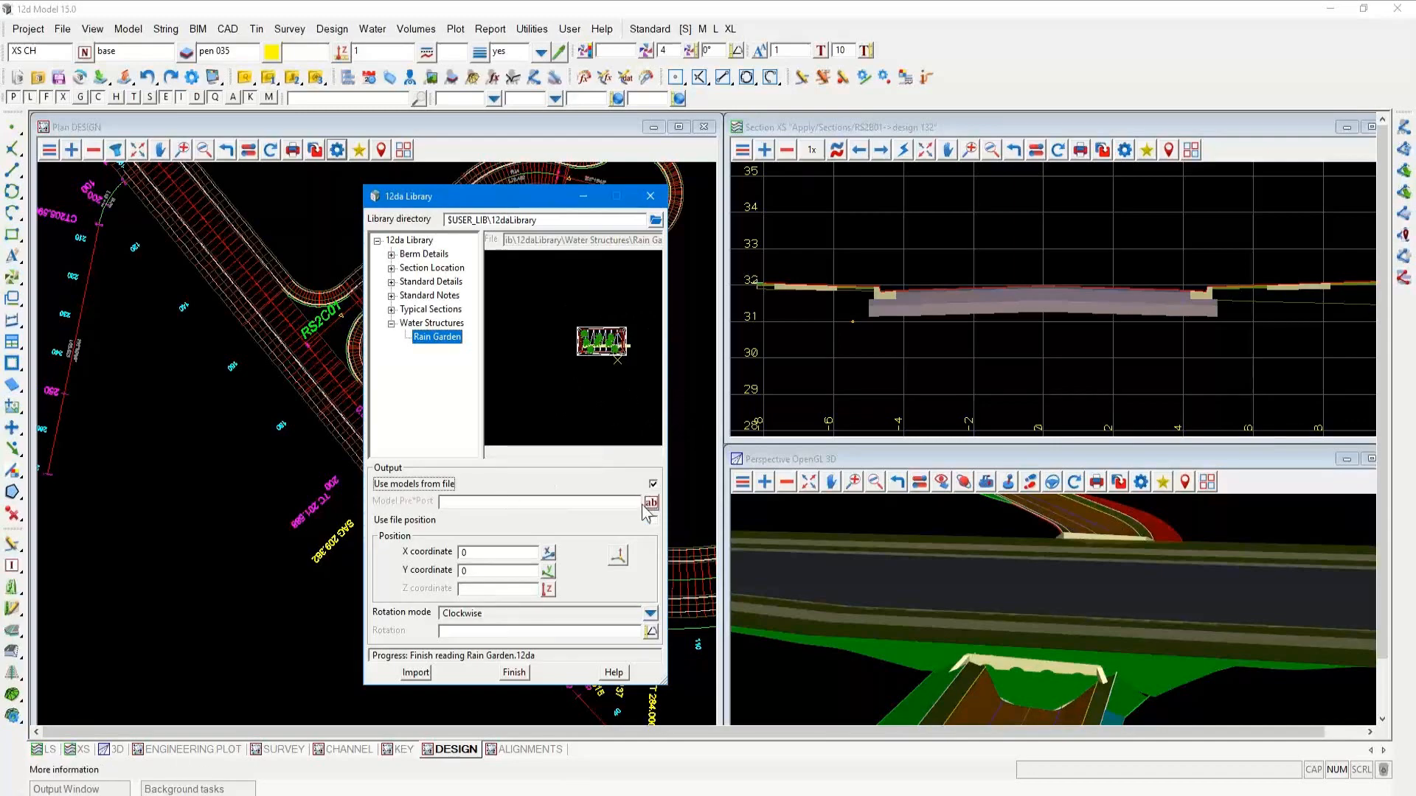
{"action": "left_click", "coordinate": [620, 559]}
{"action": "left_click", "coordinate": [250, 438]}
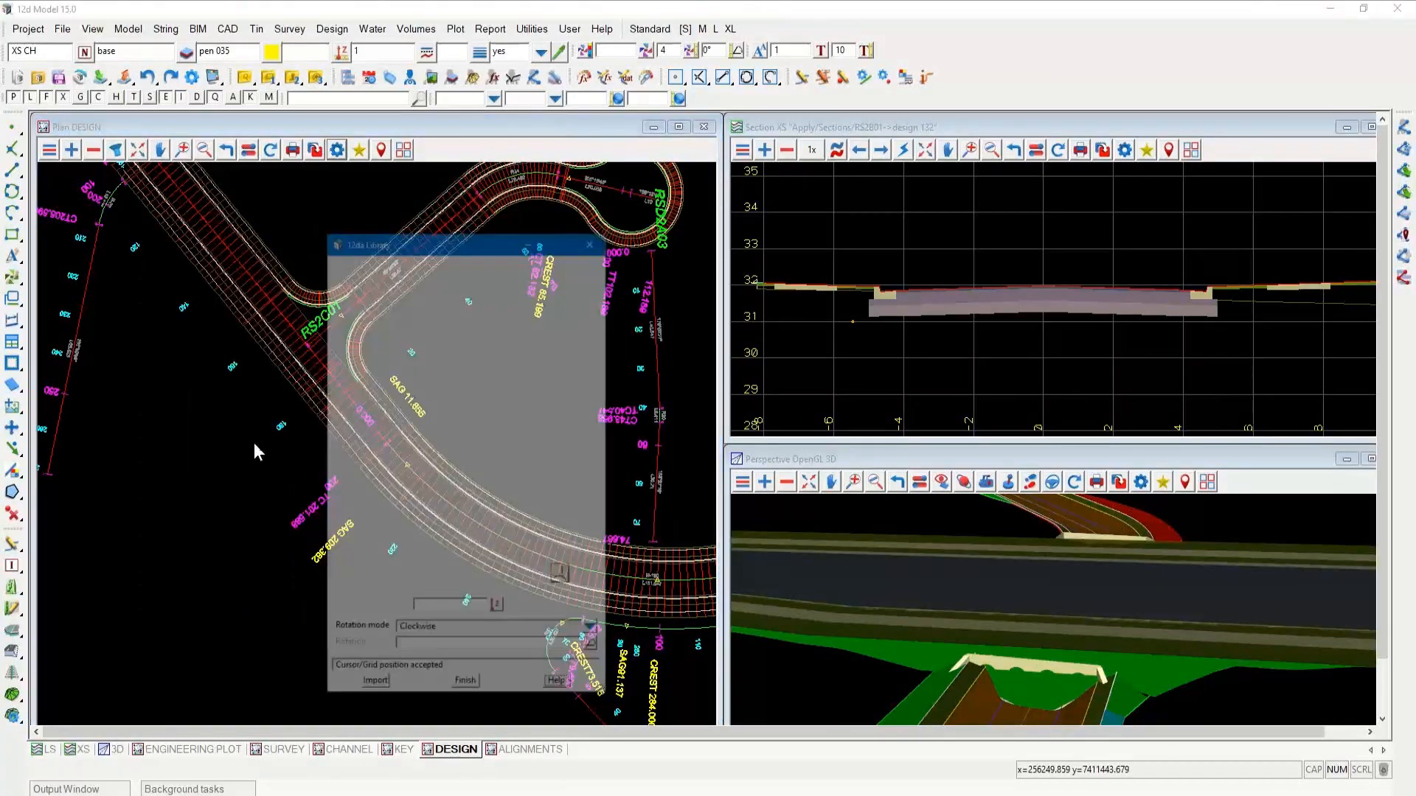
{"action": "left_click", "coordinate": [418, 672]}
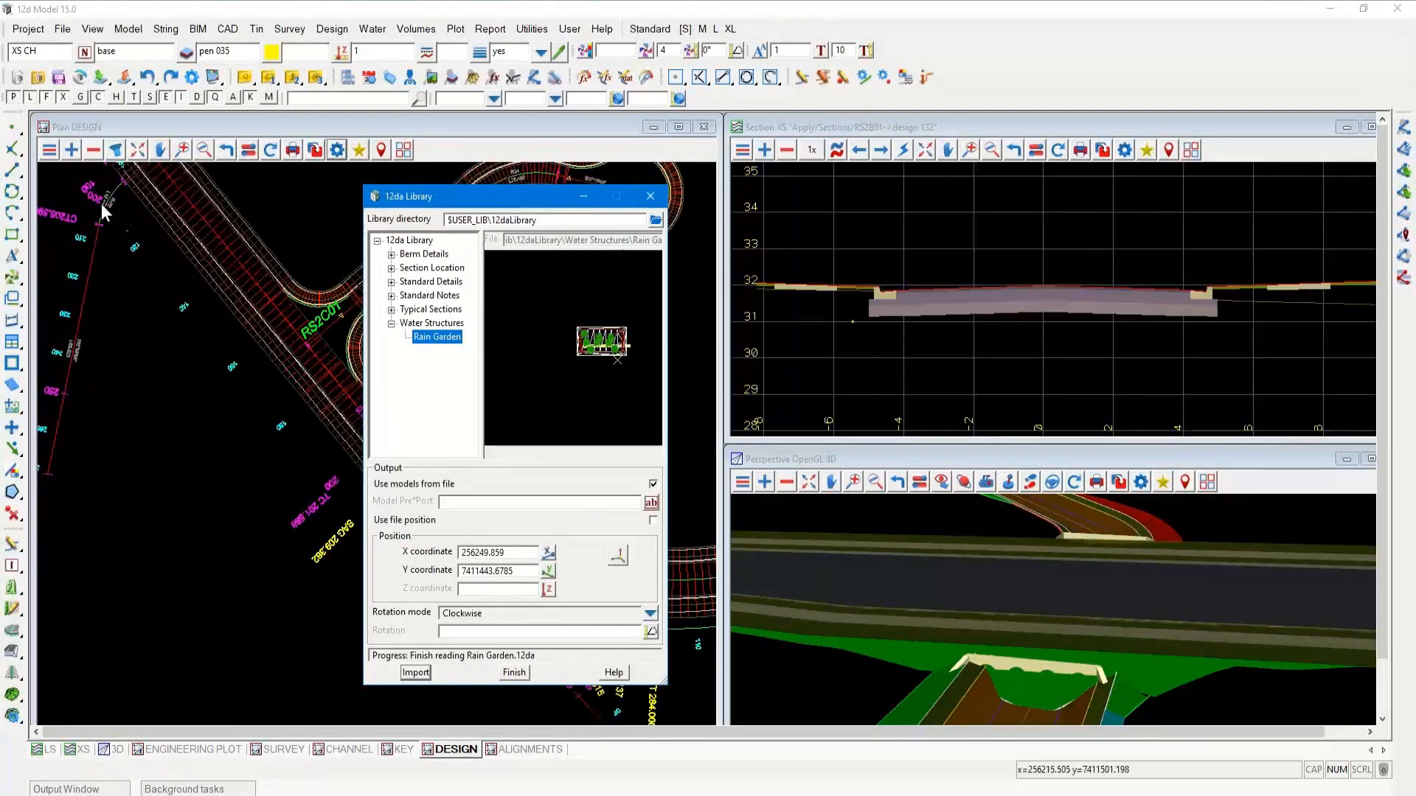
Add the Raingarden models to the Plan DESIGN view and move the library window clear of the imported structure
{"action": "left_click", "coordinate": [74, 149]}
{"action": "left_click", "coordinate": [139, 314]}
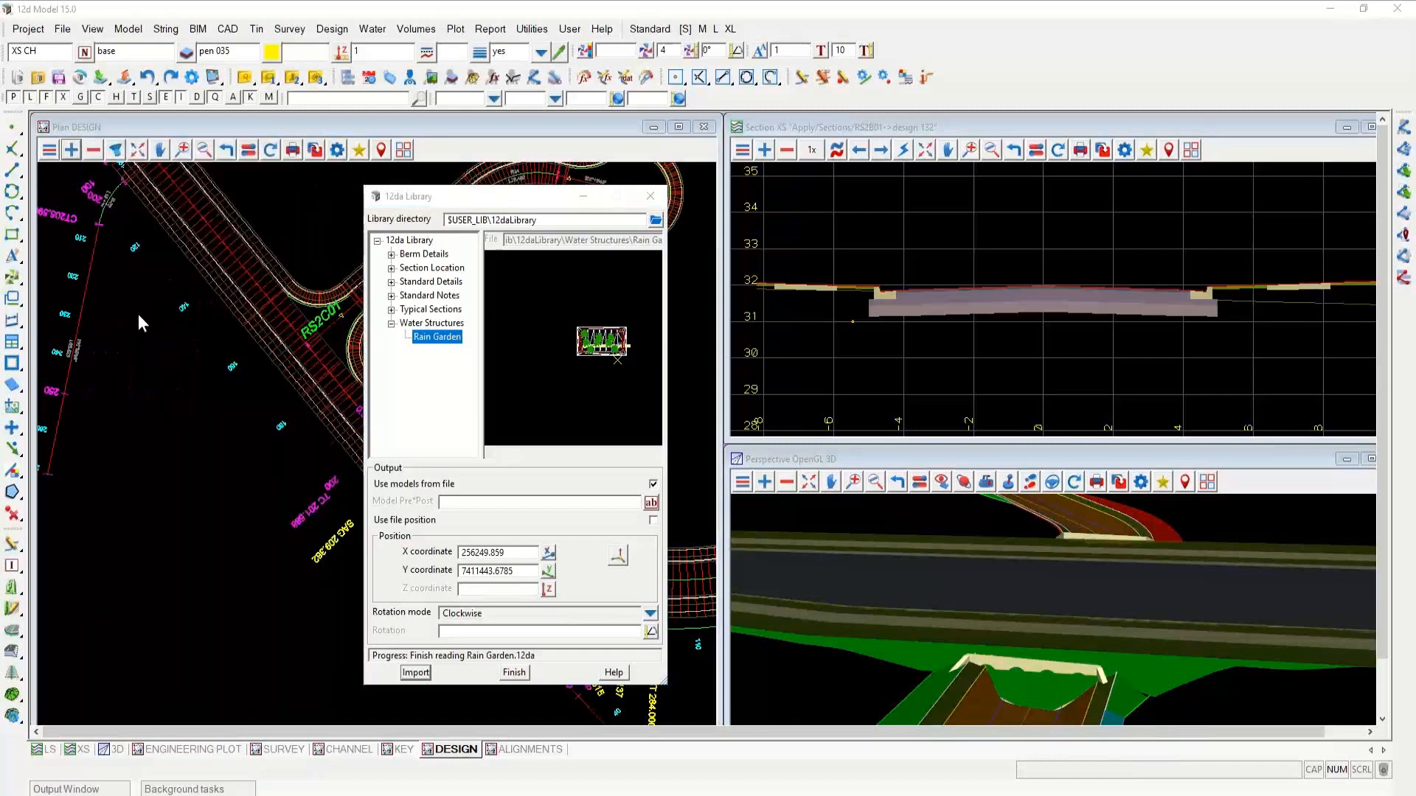
{"action": "scroll", "coordinate": [251, 434], "scroll_direction": "up", "scroll_amount": 5}
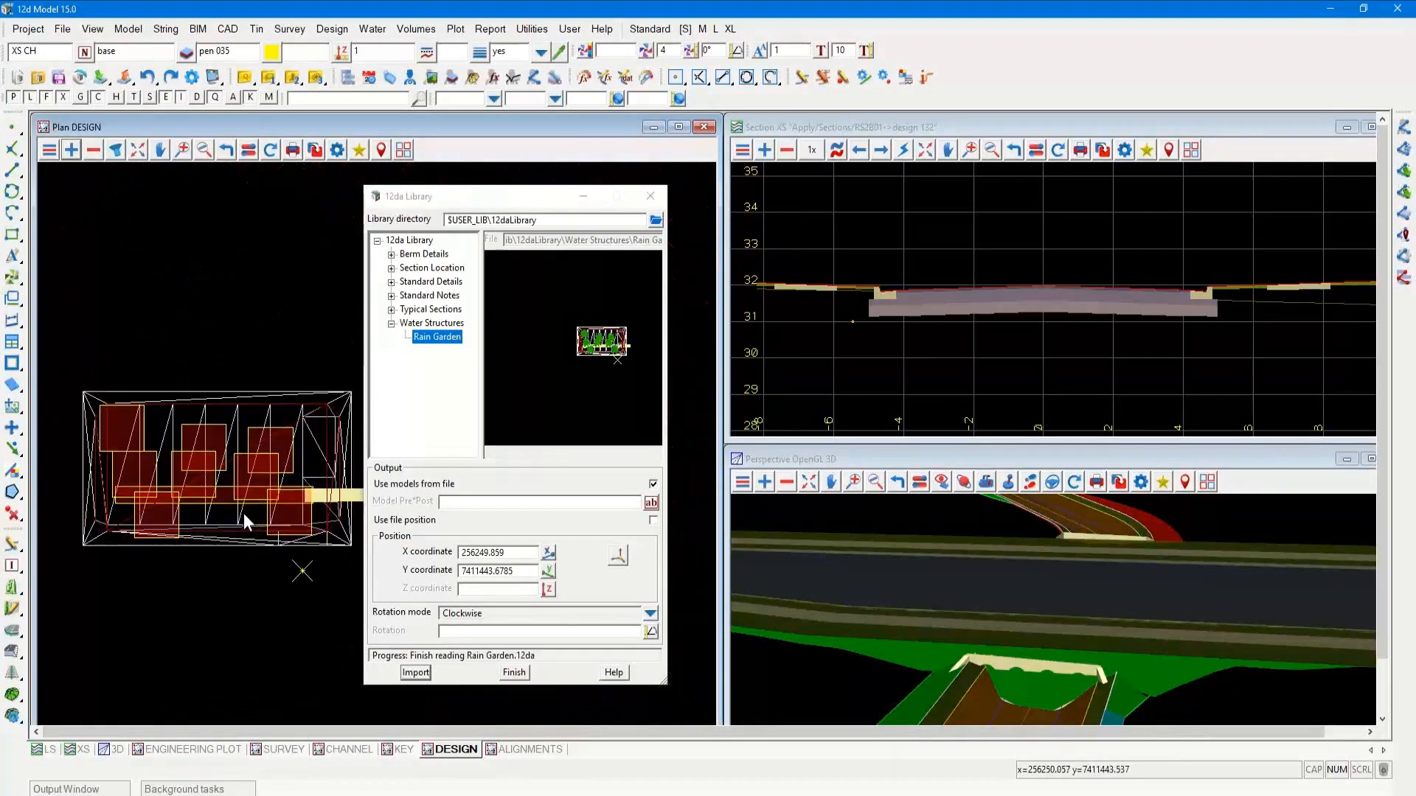
{"action": "left_click_drag", "start_coordinate": [417, 196], "coordinate": [643, 258]}
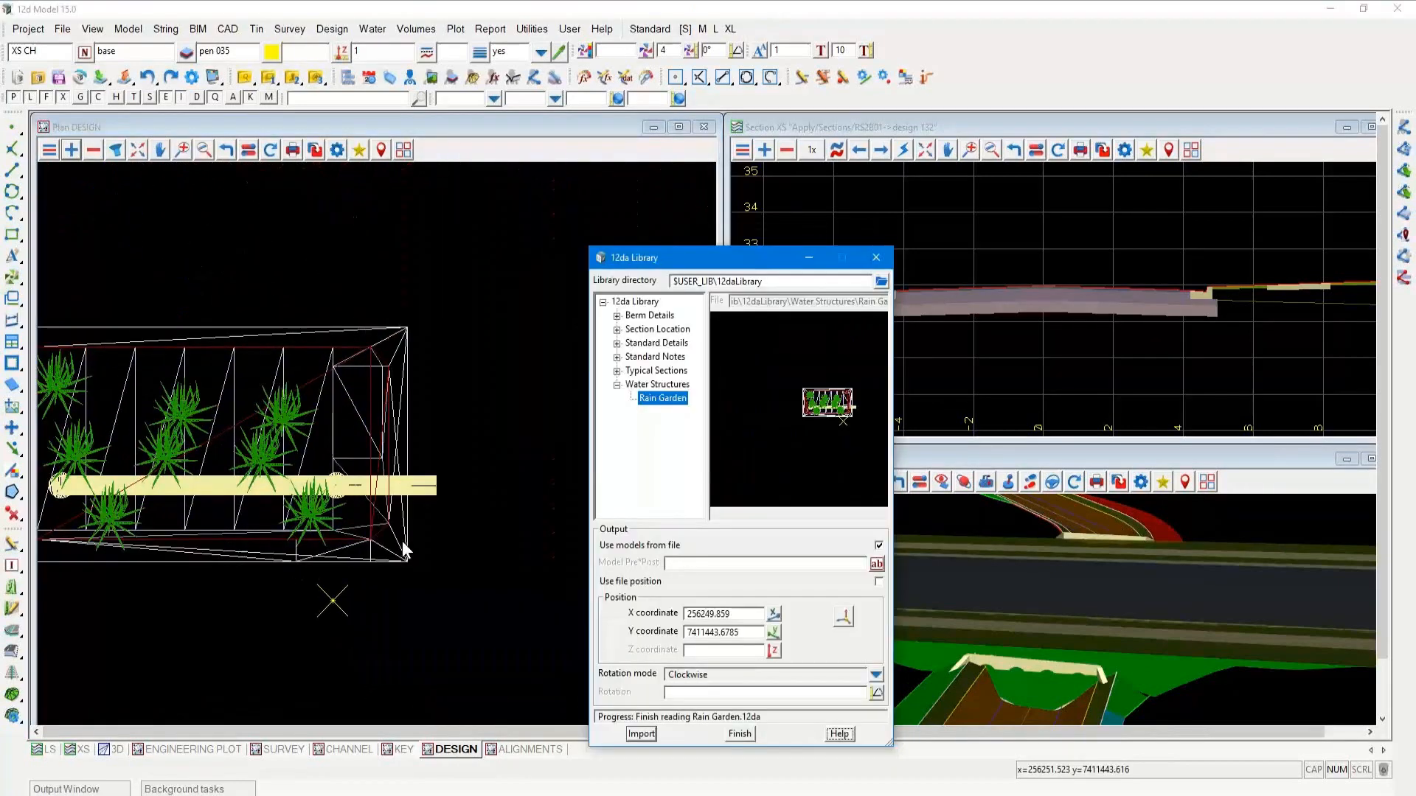
{"action": "left_click", "coordinate": [330, 603]}
{"action": "scroll", "coordinate": [448, 555], "scroll_direction": "down", "scroll_amount": 1}
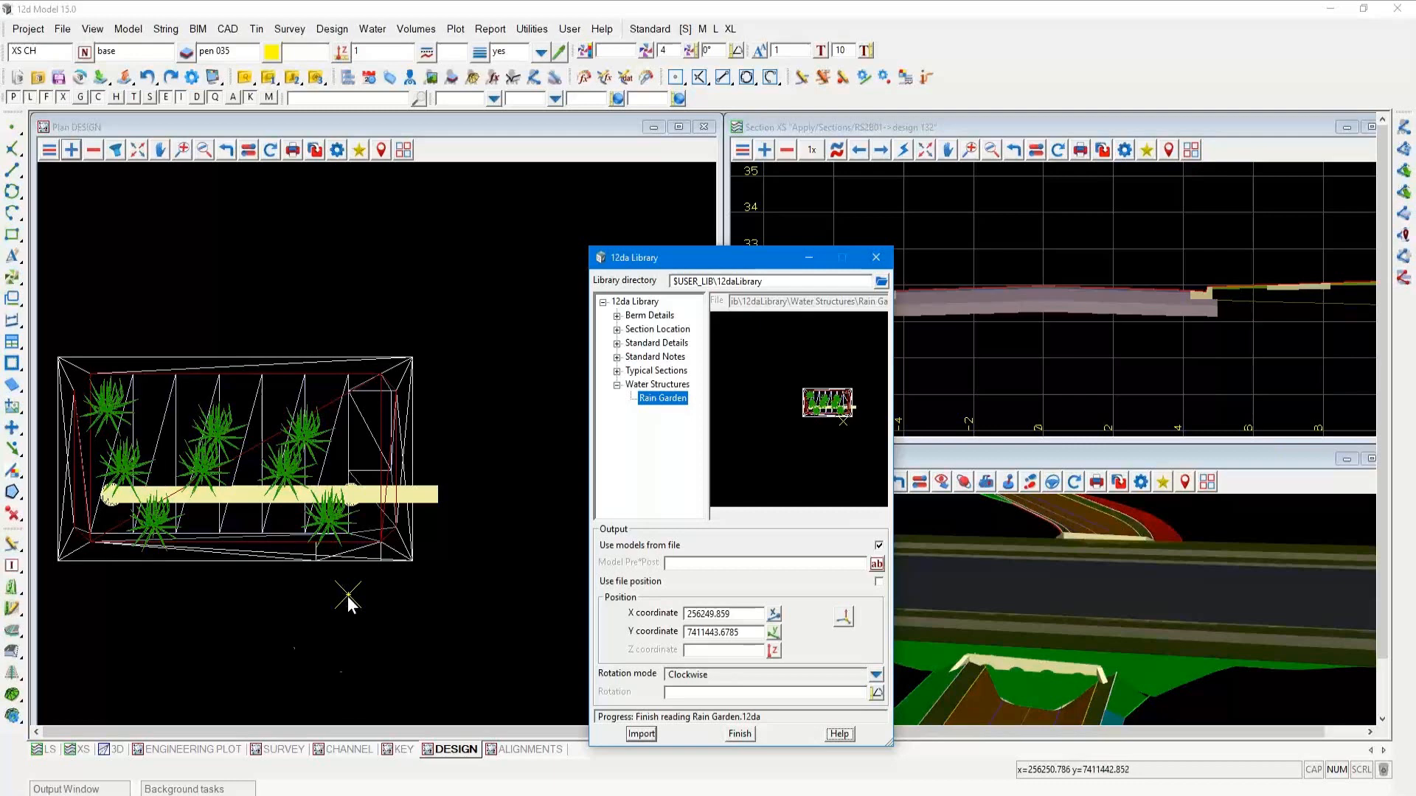
{"action": "key", "text": "ctrl"}
{"action": "key", "text": "ctrl"}
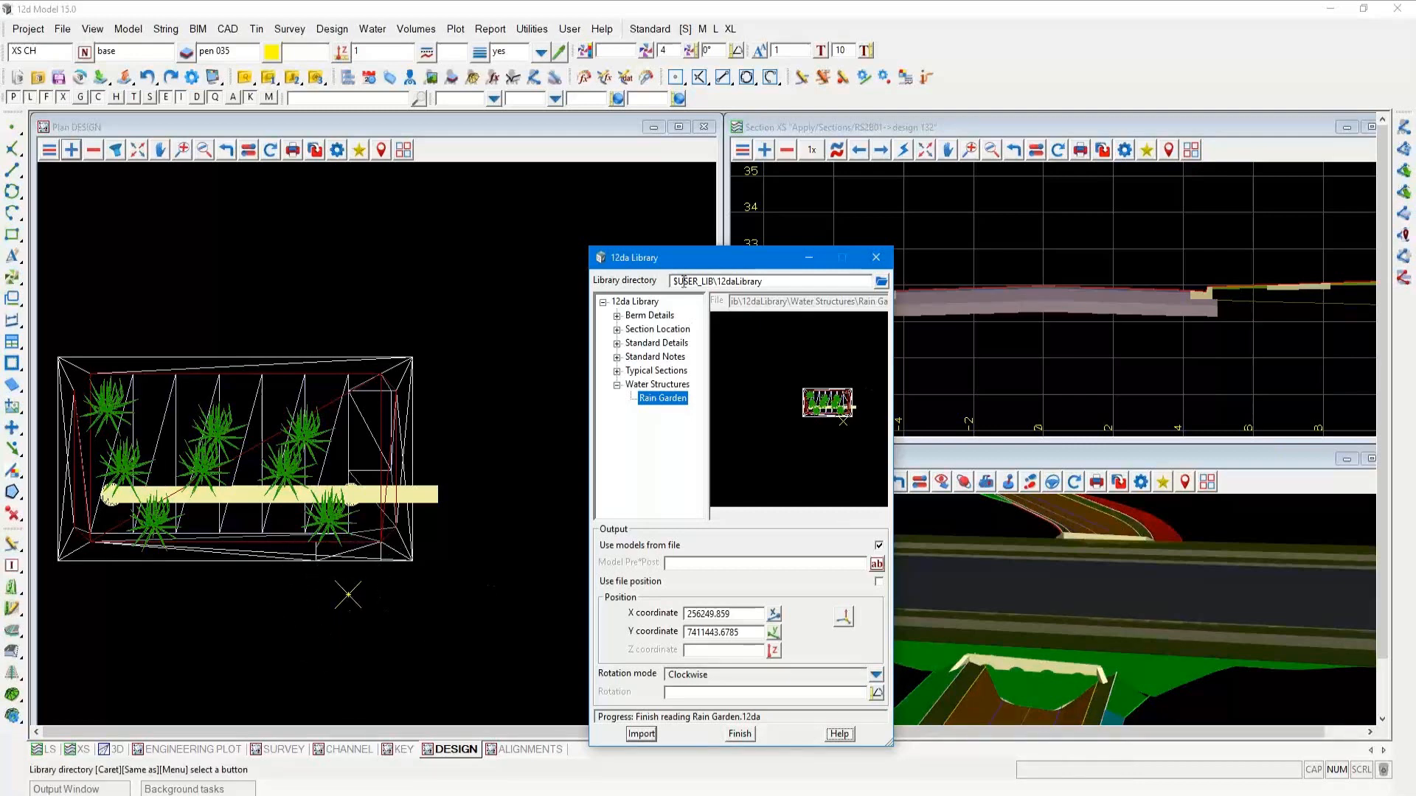
{"action": "left_click_drag", "start_coordinate": [675, 259], "coordinate": [559, 164]}
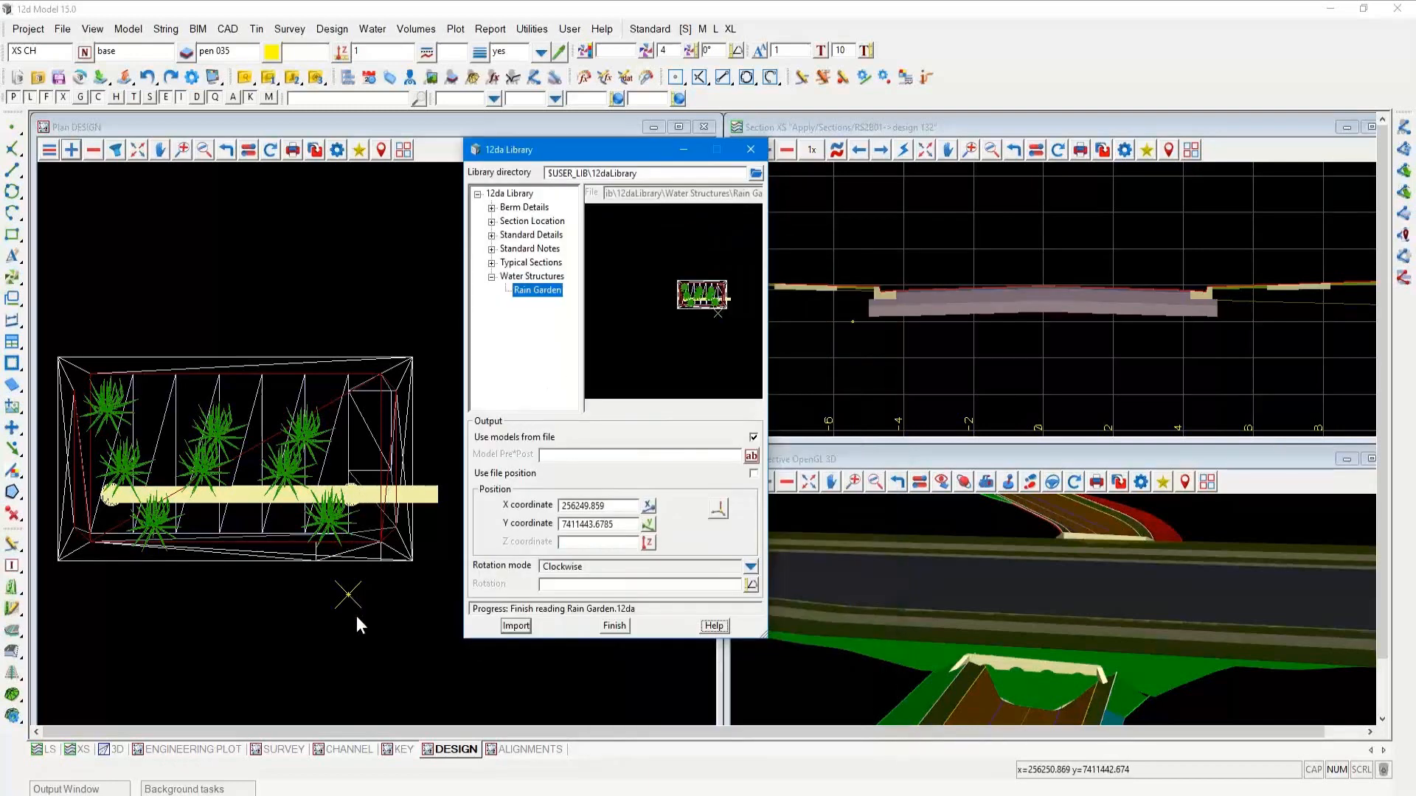
{"action": "key", "text": "ctrl"}
{"action": "key", "text": "ctrl"}
{"action": "key", "text": "ctrl"}
{"action": "key", "text": "ctrl"}
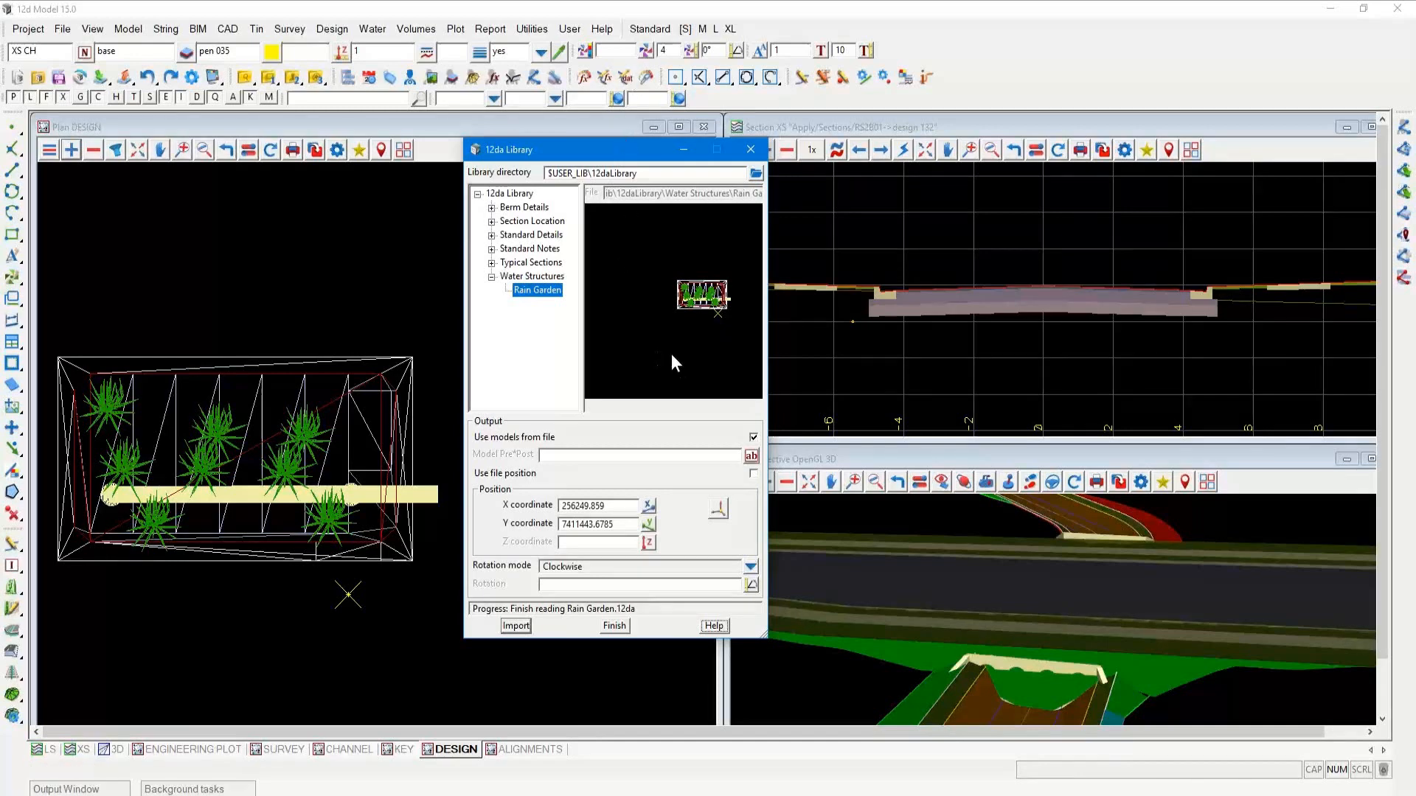
Replace all models in the 3D perspective view with the Raingarden models, and maximise the view to show the whole structure
{"action": "left_click", "coordinate": [787, 481]}
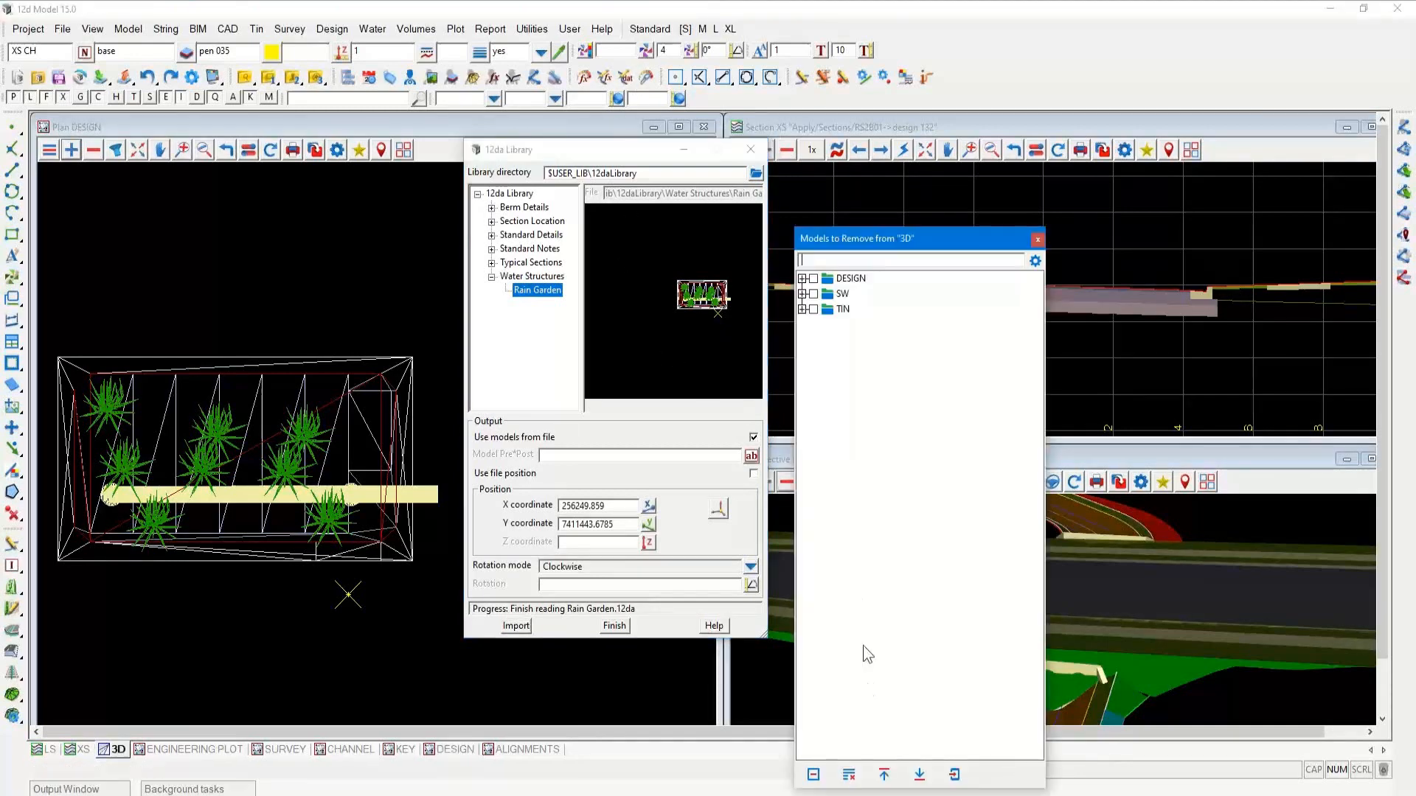
{"action": "left_click", "coordinate": [850, 775]}
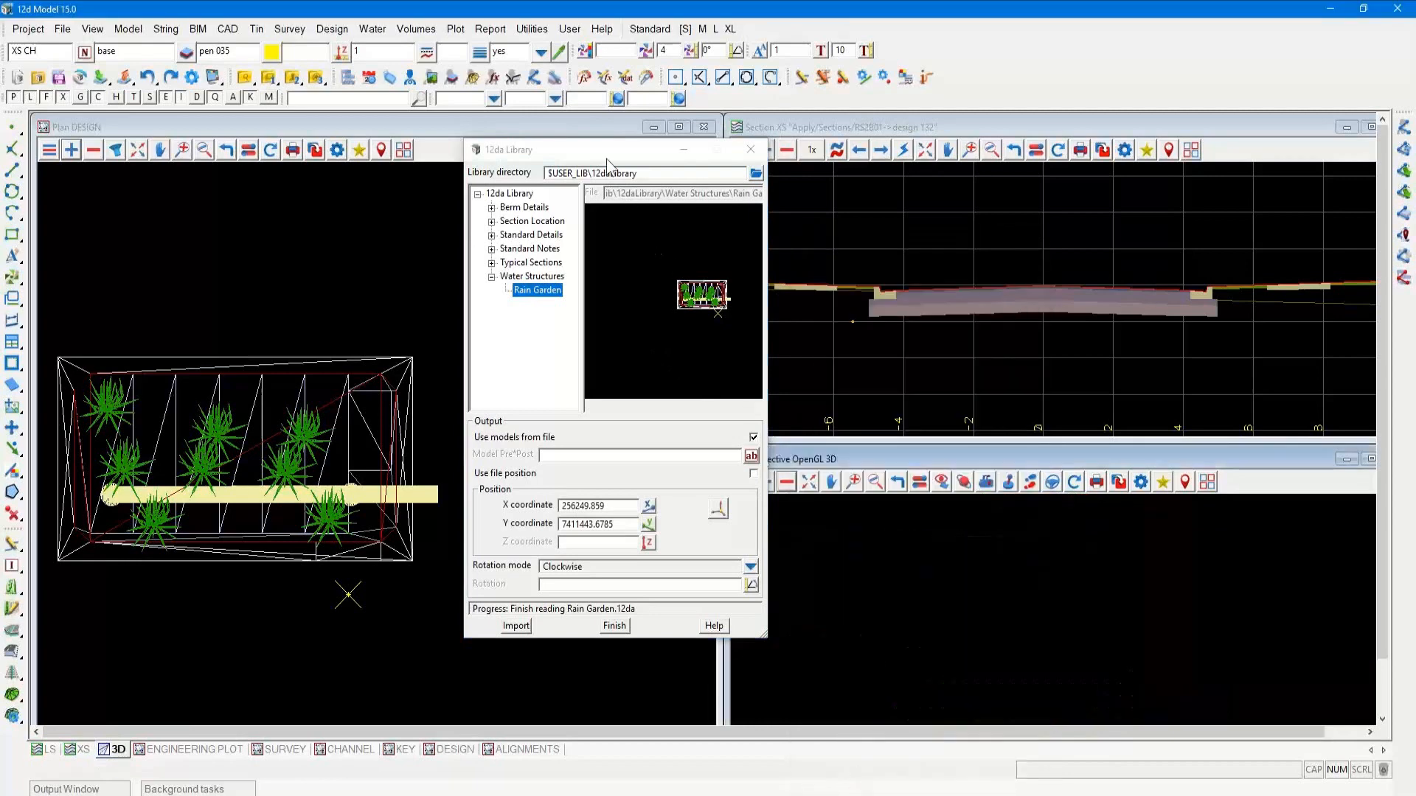
{"action": "left_click_drag", "start_coordinate": [607, 164], "coordinate": [528, 183]}
{"action": "left_click", "coordinate": [764, 482]}
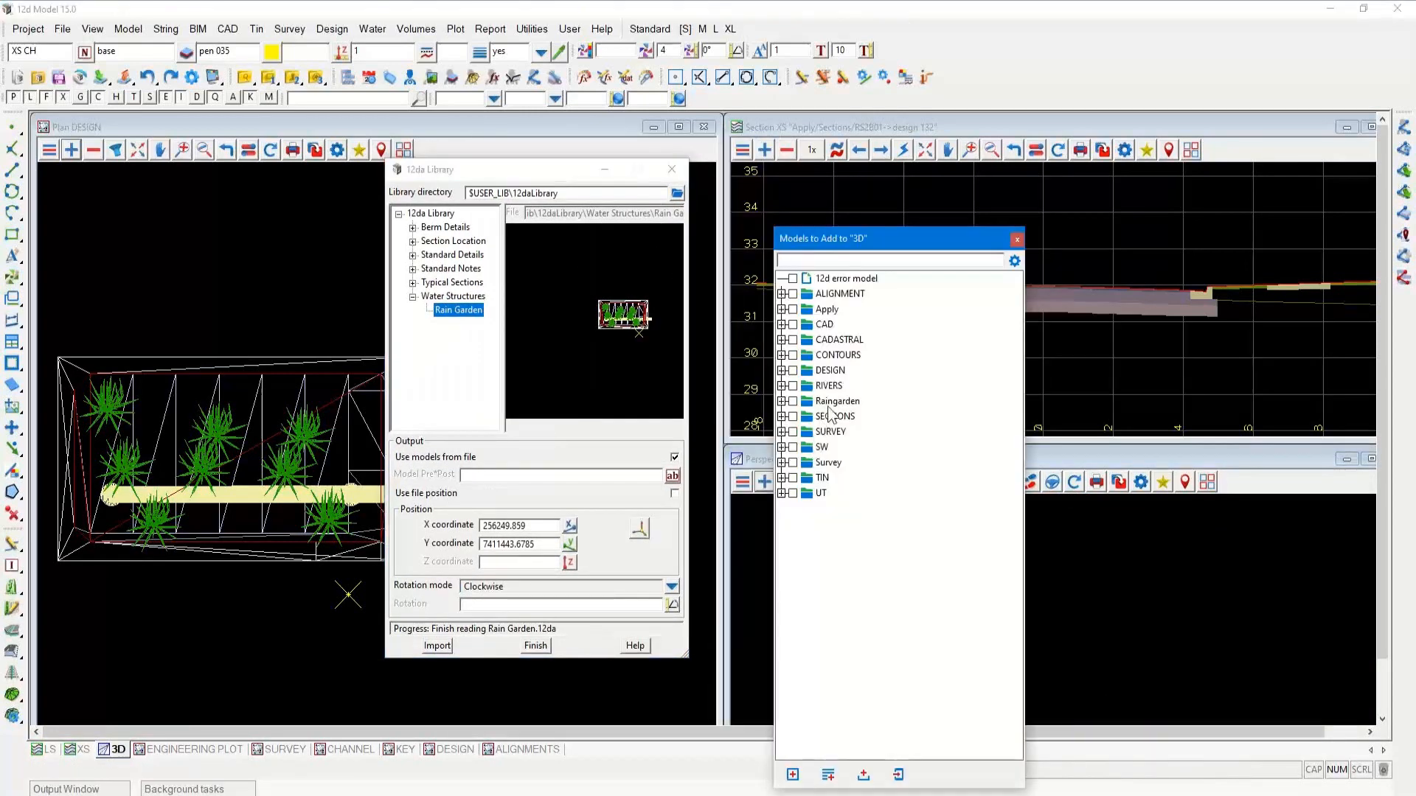
{"action": "double_click", "coordinate": [834, 401]}
{"action": "double_click", "coordinate": [915, 458]}
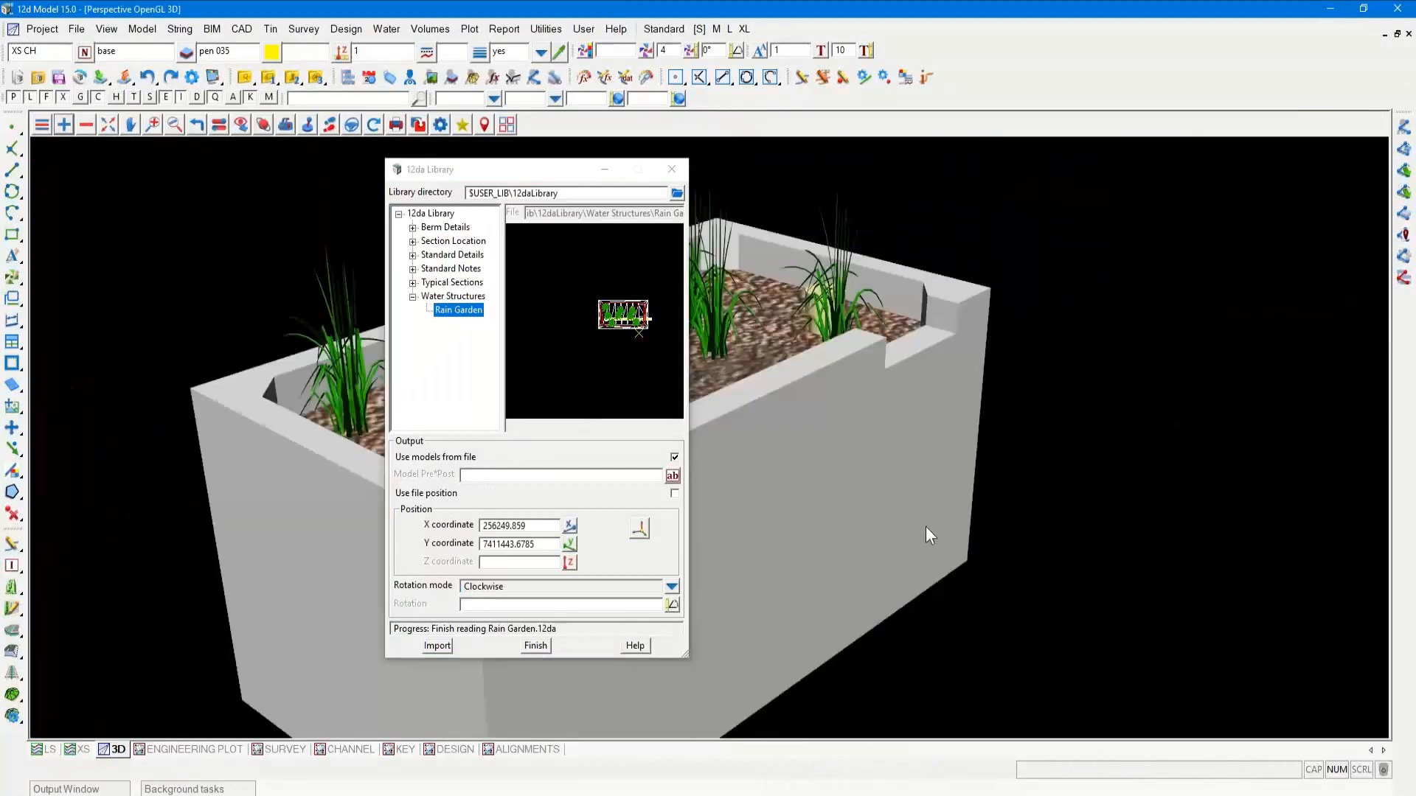
{"action": "scroll", "coordinate": [1162, 530], "scroll_direction": "down", "scroll_amount": 4}
{"action": "scroll", "coordinate": [1232, 498], "scroll_direction": "up", "scroll_amount": 2}
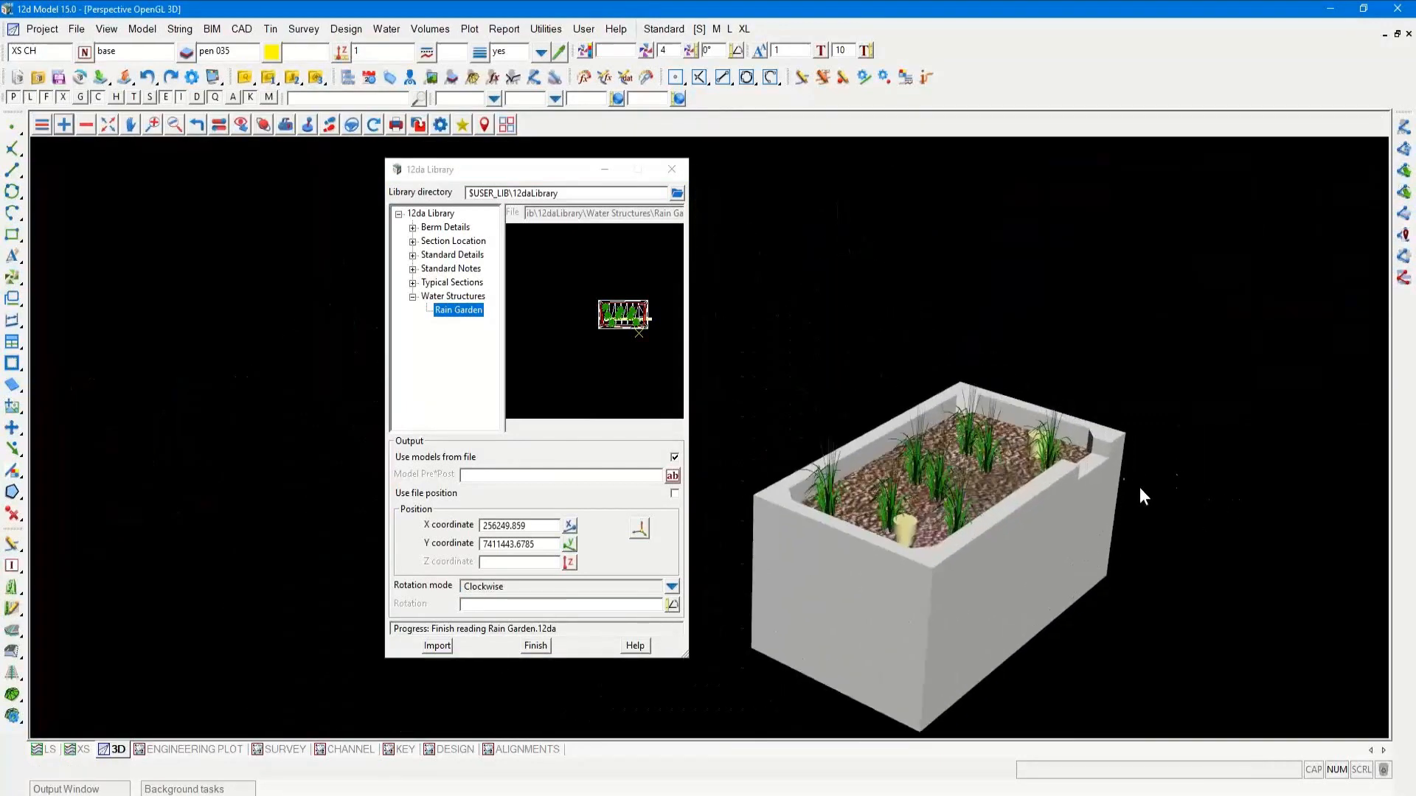
{"action": "key", "text": "ctrl"}
{"action": "key", "text": "ctrl"}
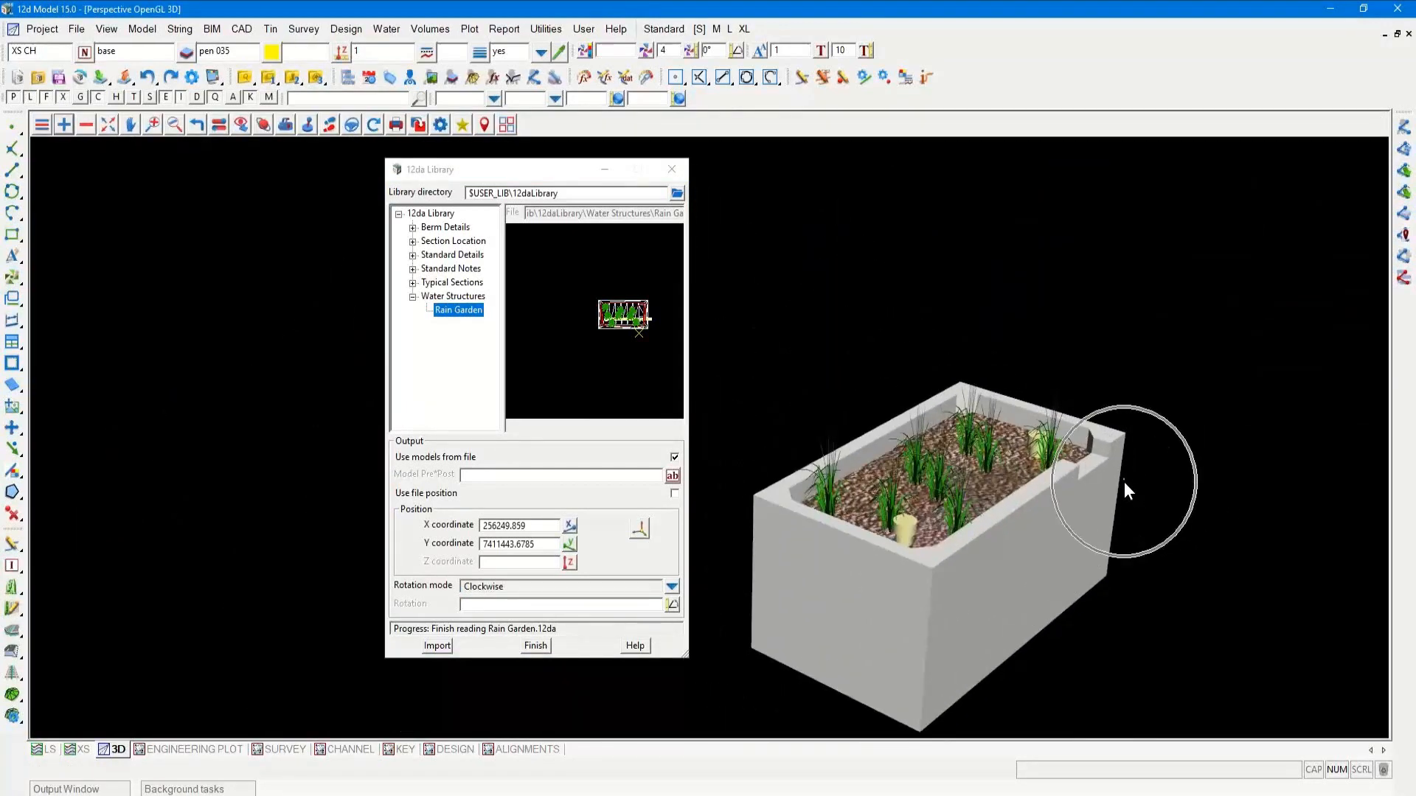
{"action": "key", "text": "ctrl"}
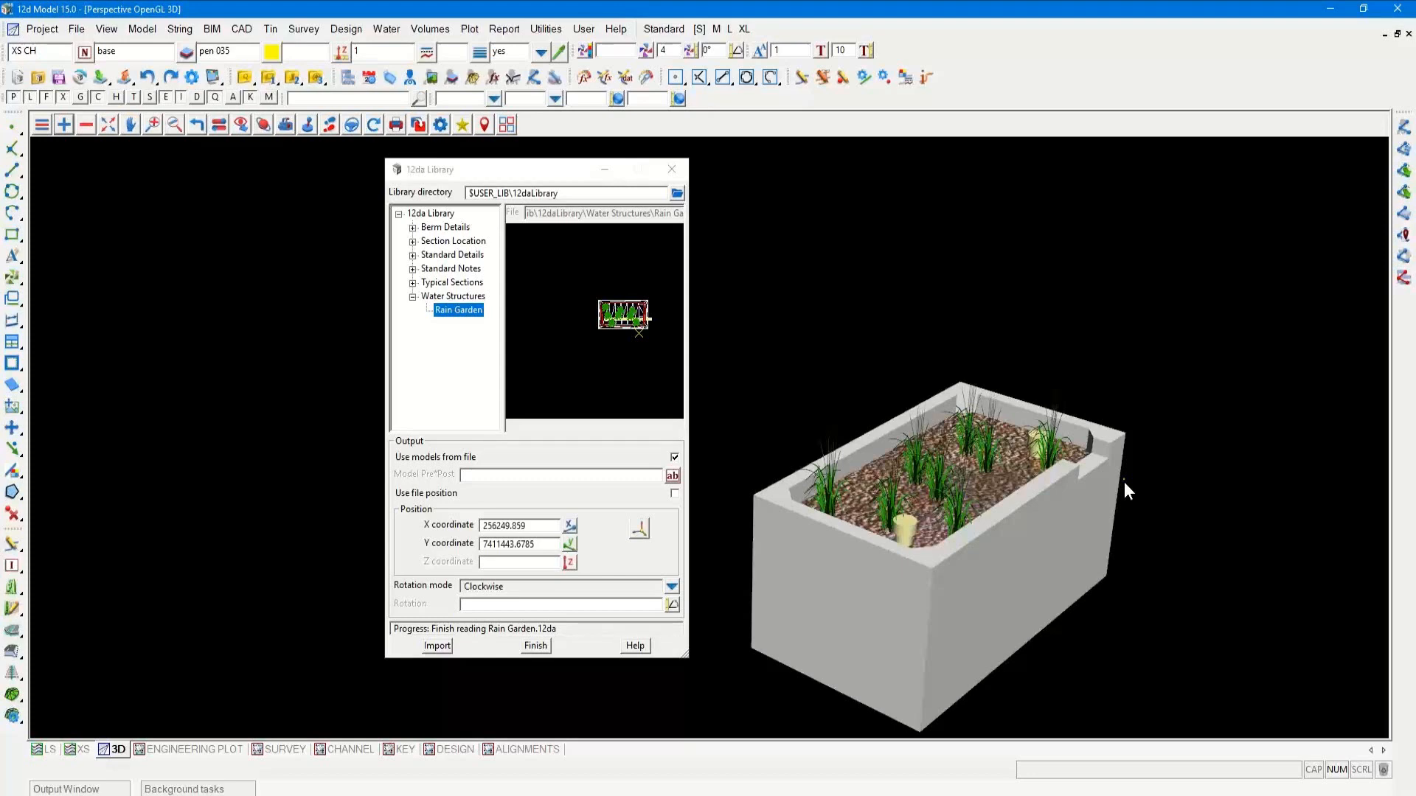
Expand Symbols and Titles in the Section Location folder, and preview the Type 1 Title item in a widened library window
{"action": "left_click", "coordinate": [413, 242]}
{"action": "left_click", "coordinate": [427, 255]}
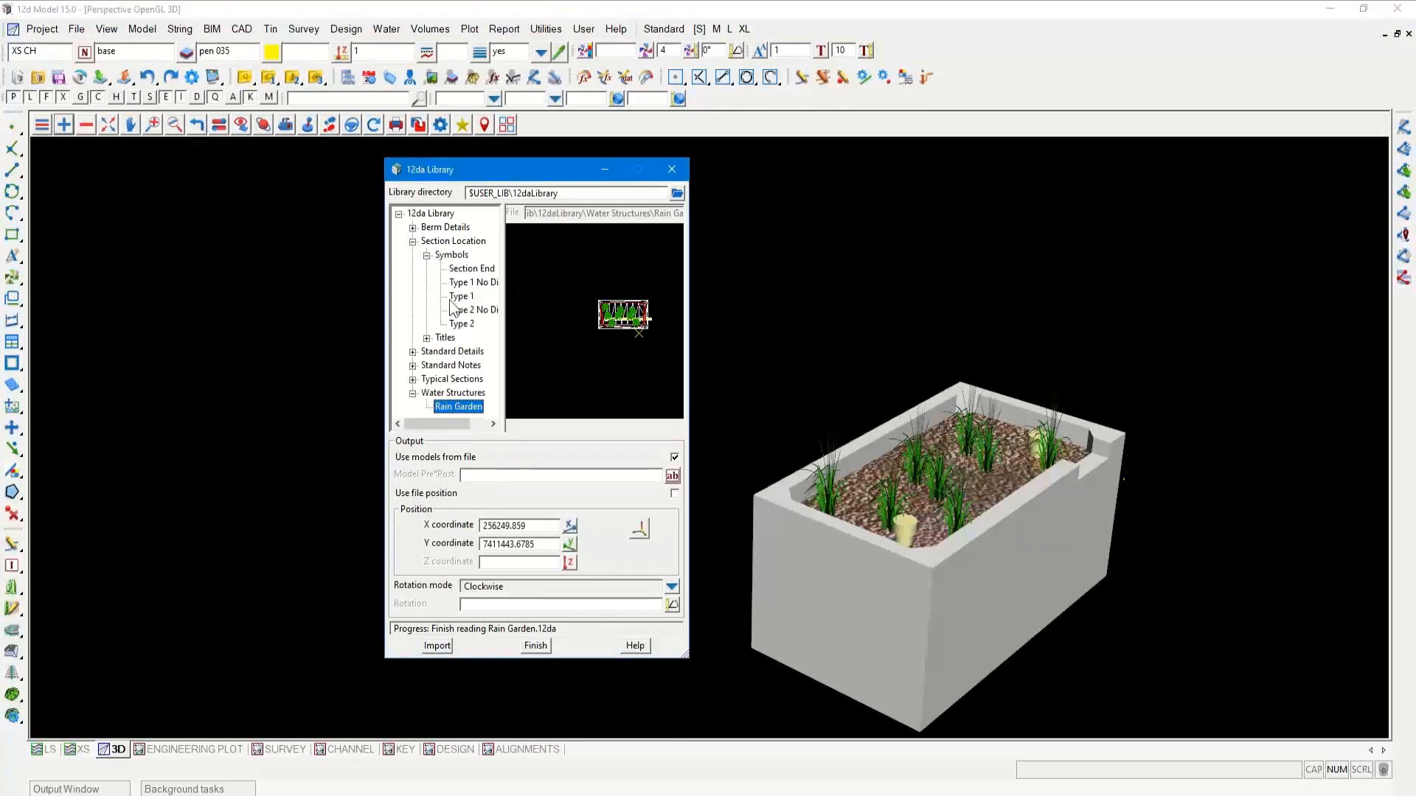
{"action": "left_click", "coordinate": [426, 338]}
{"action": "left_click", "coordinate": [455, 366]}
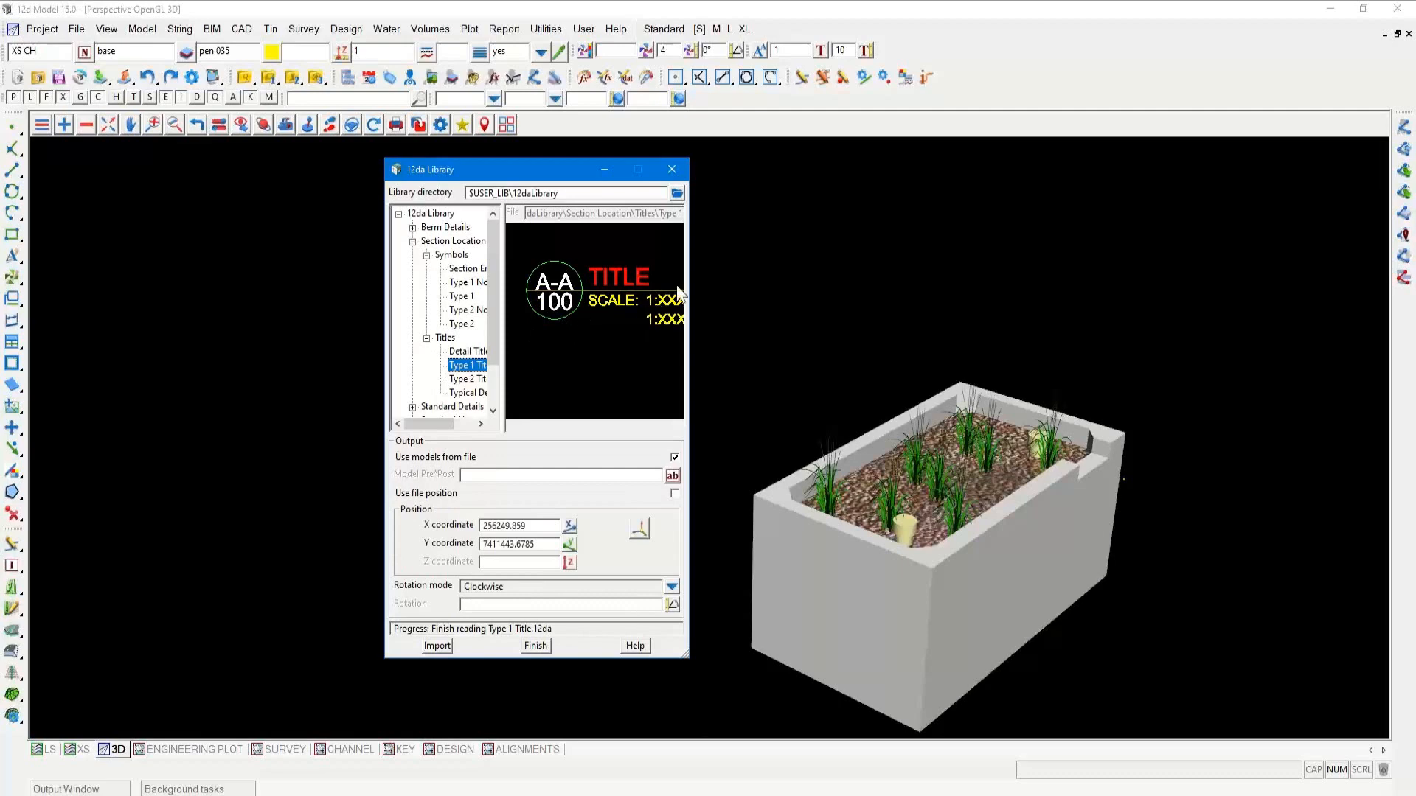
{"action": "left_click_drag", "start_coordinate": [688, 281], "coordinate": [917, 281]}
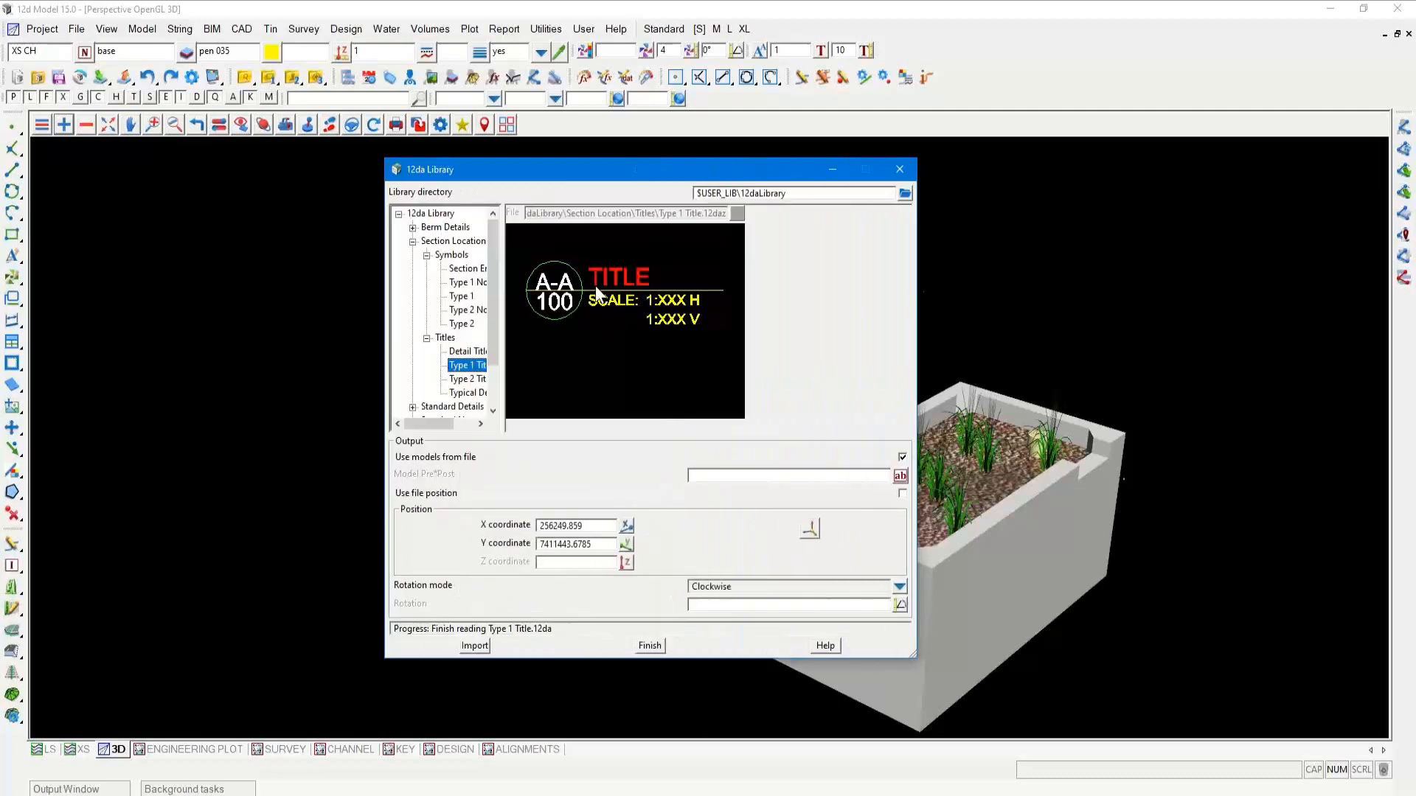